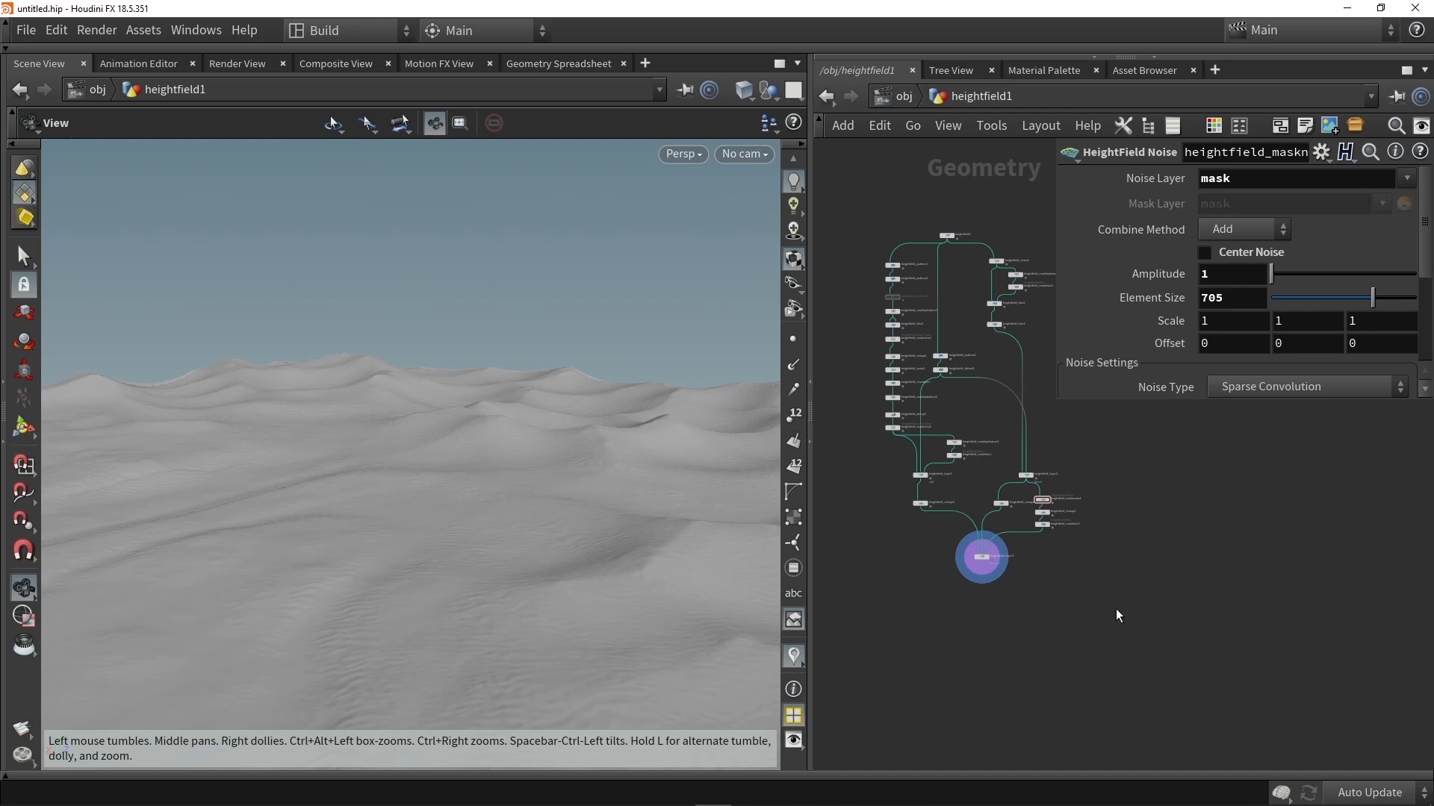
# Step: Enclose all existing nodes of the terrain network in one network box
pyautogui.moveTo(1151, 625); pyautogui.dragTo(853, 197)
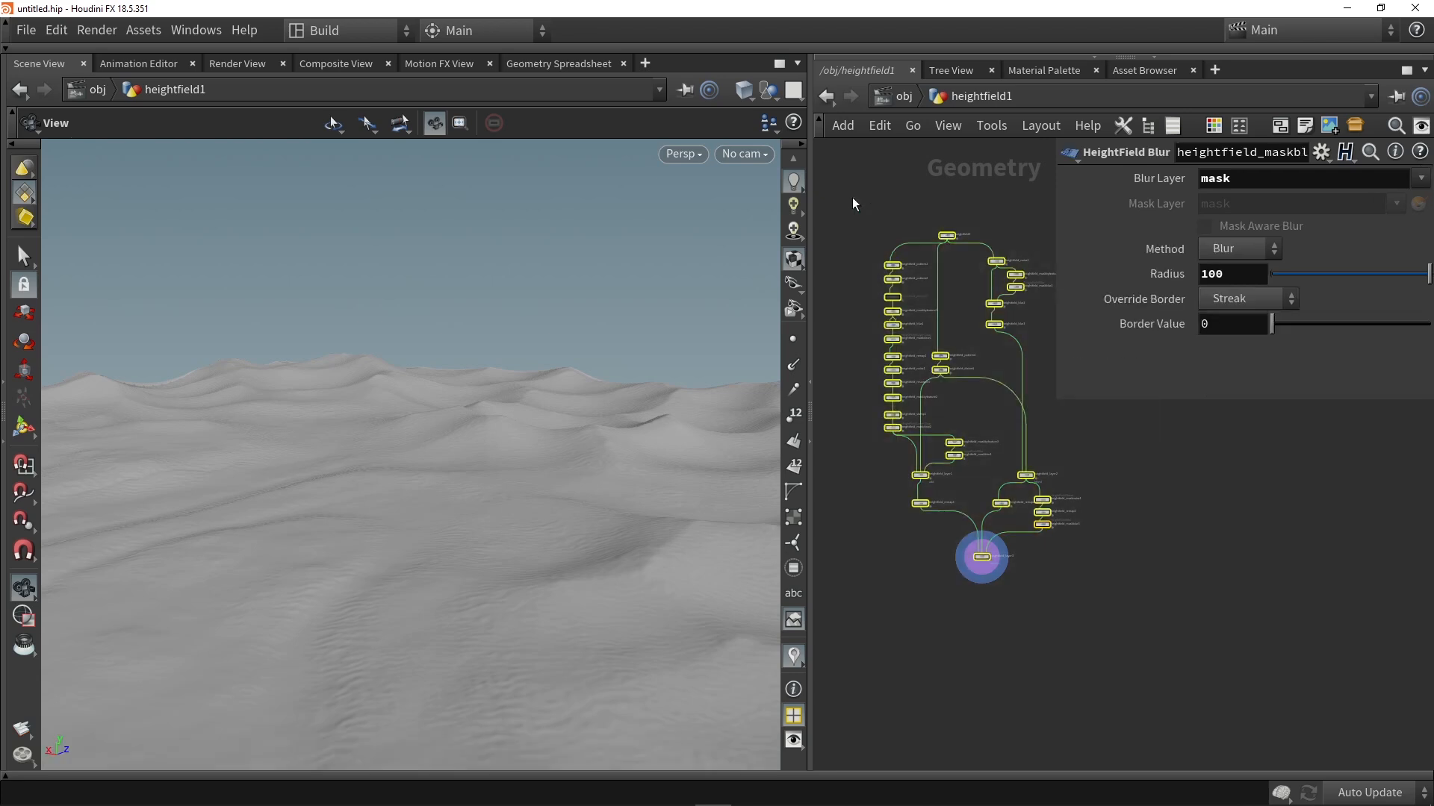
pyautogui.hotkey('shift', 'o')
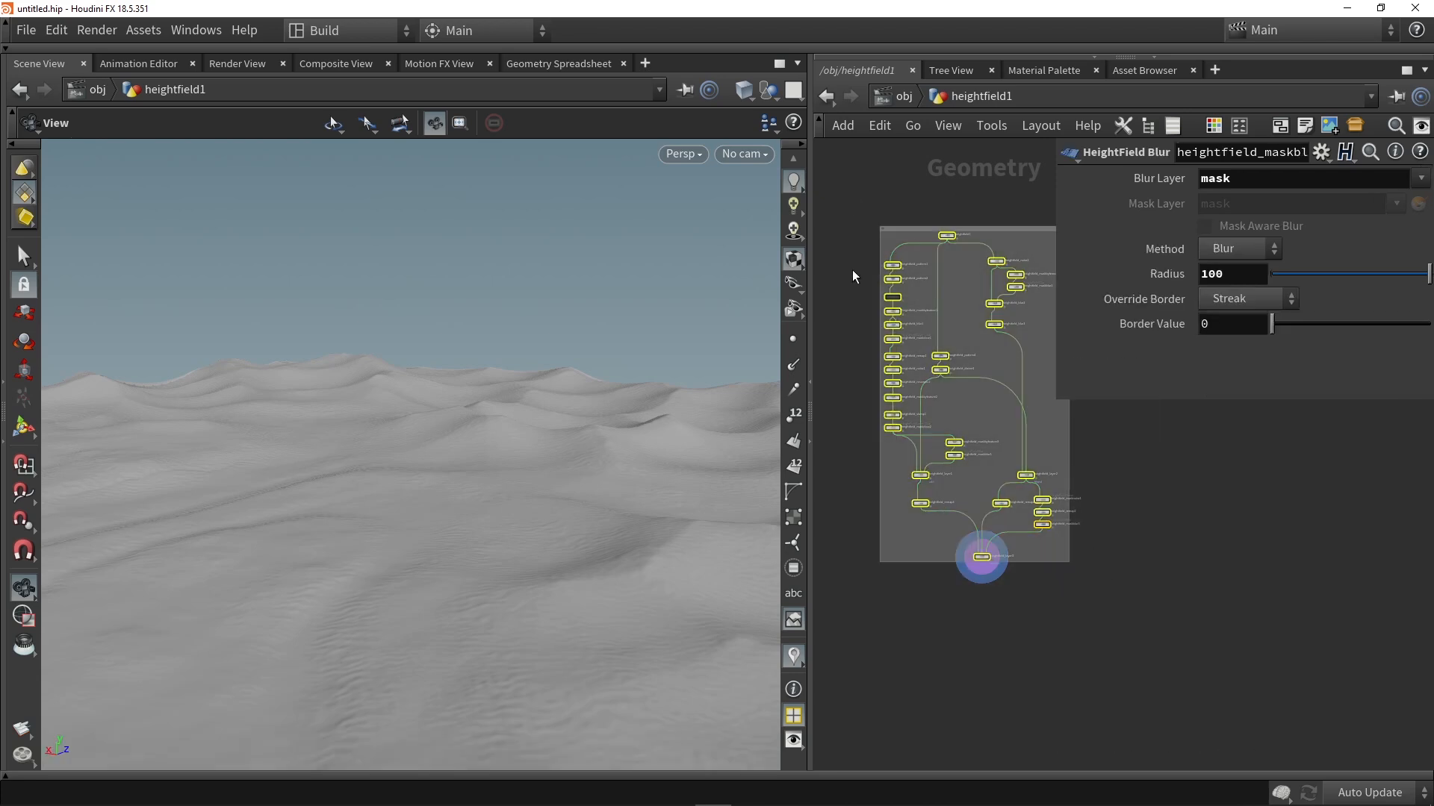
pyautogui.click(935, 557)
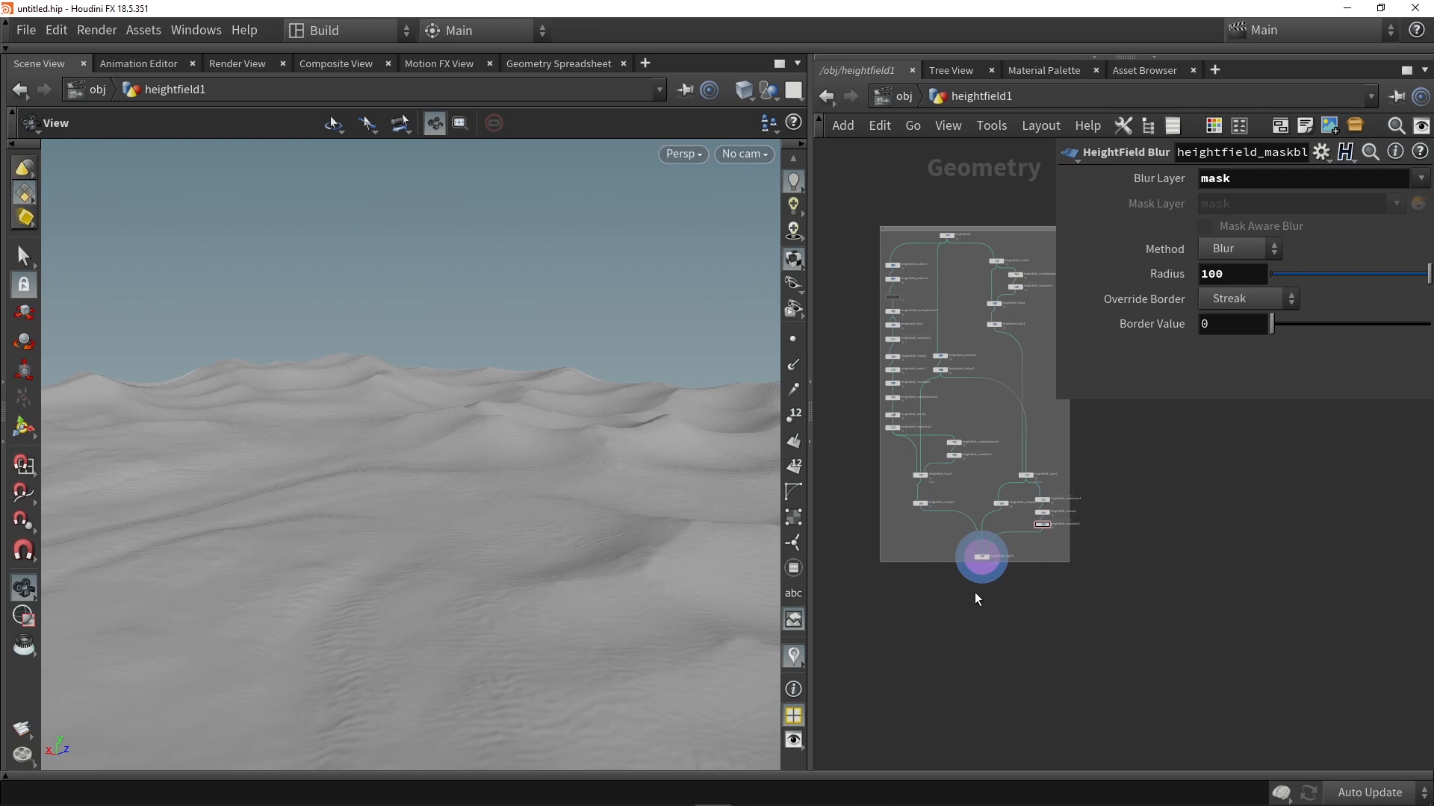
# Step: Add a HeightField Mask by Feature node after heightfield_layer3, align it beneath that node and display its mask on the terrain
pyautogui.scroll(5, 980, 581)
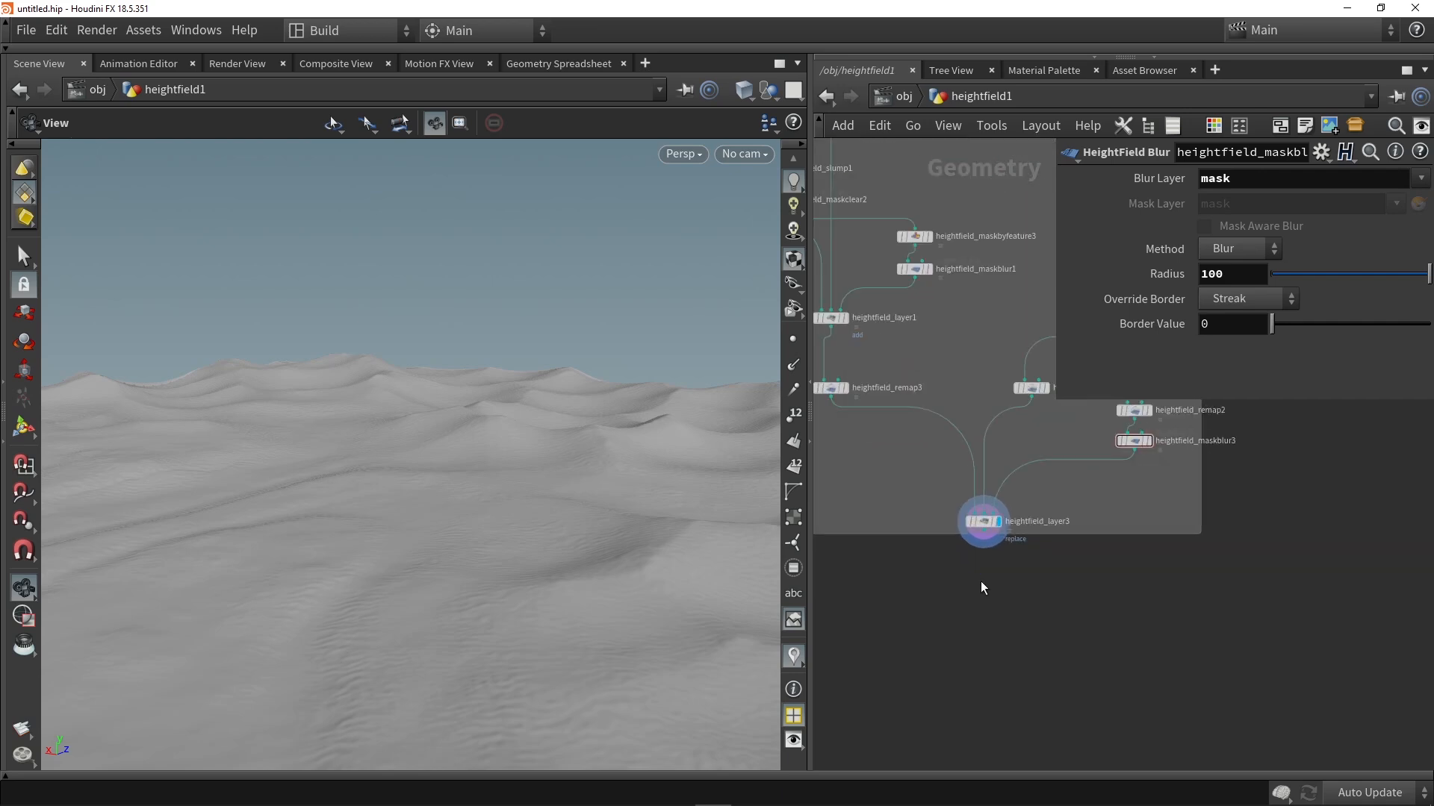
pyautogui.moveTo(1002, 581); pyautogui.dragTo(1022, 544, button='middle')
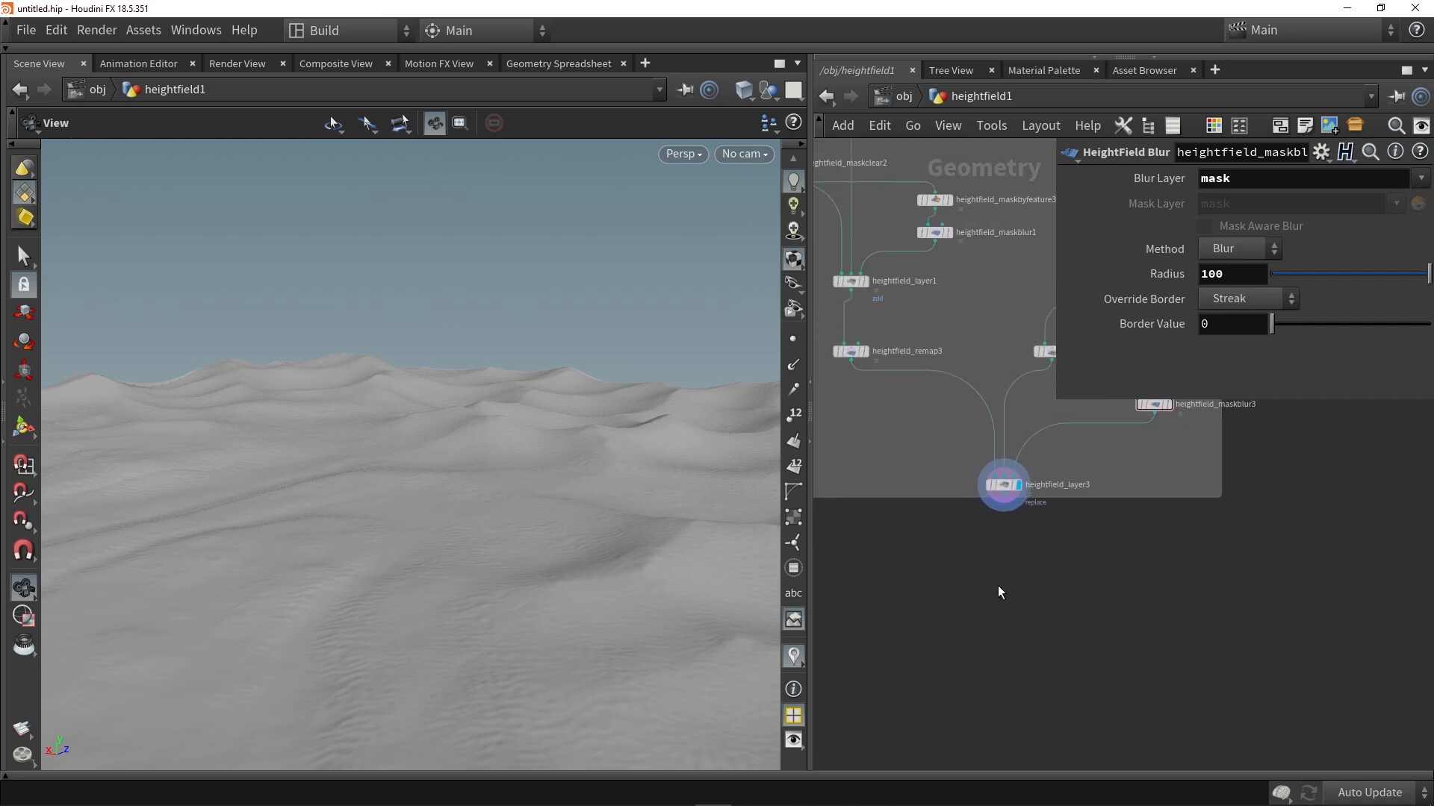
pyautogui.press('Tab')
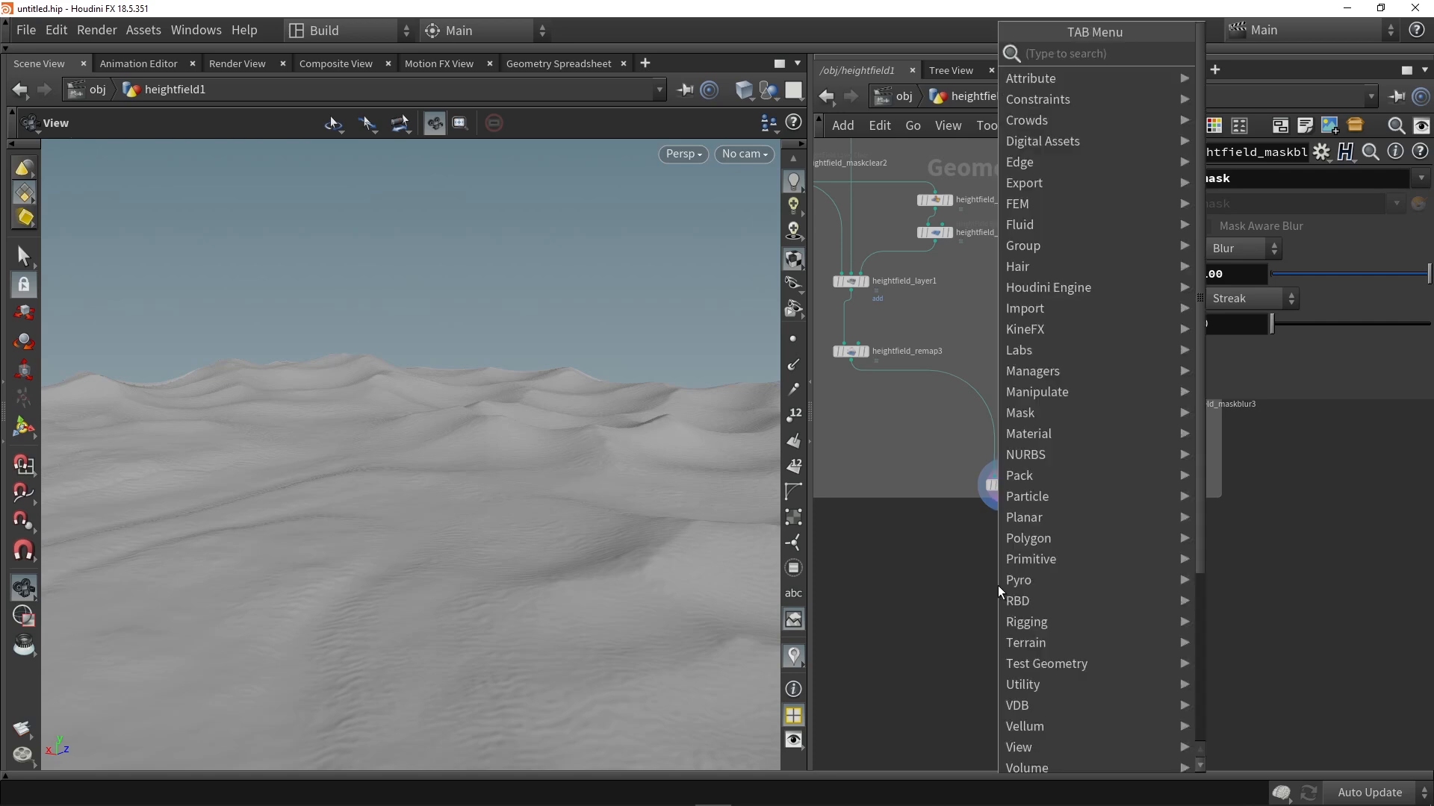
pyautogui.write('mask')
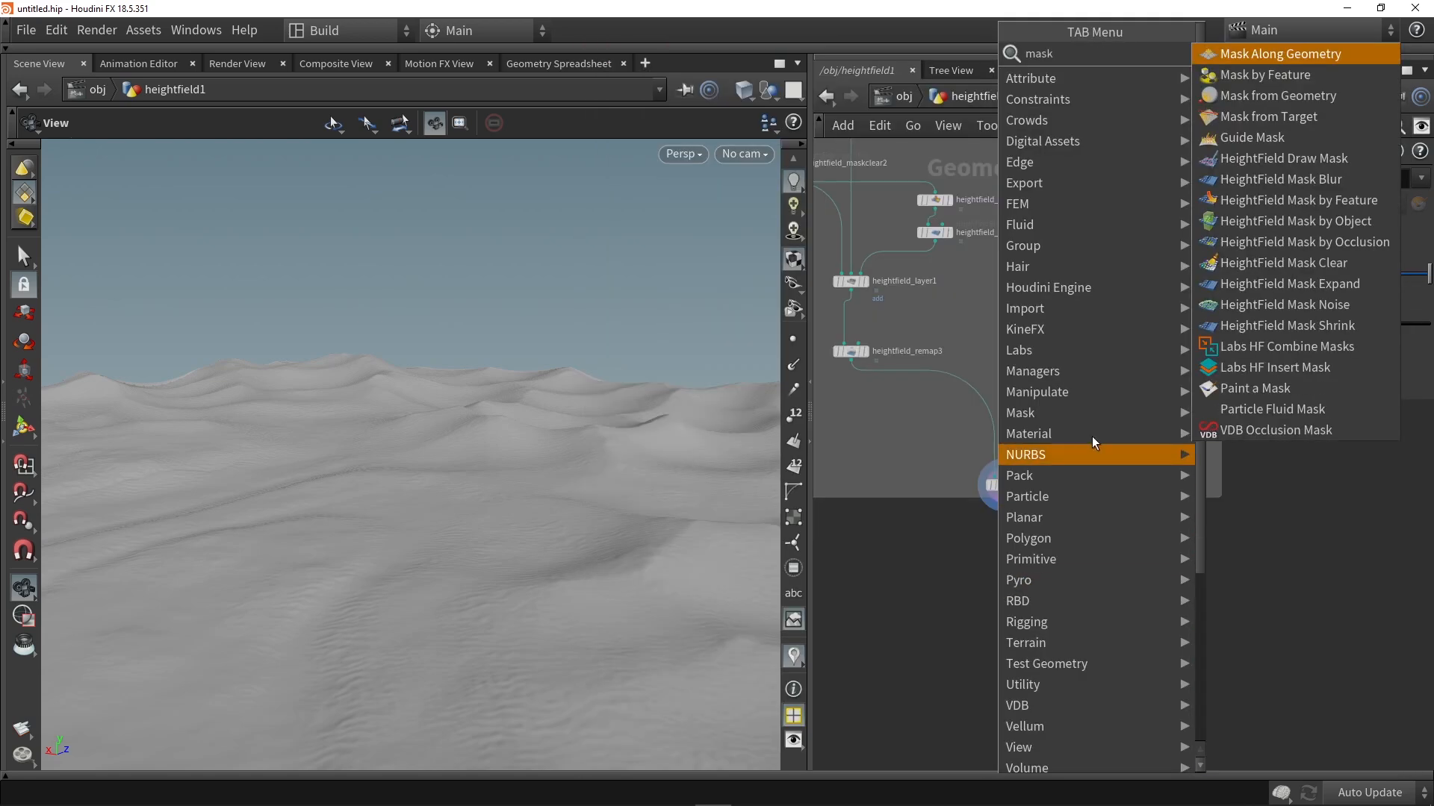
pyautogui.click(1294, 202)
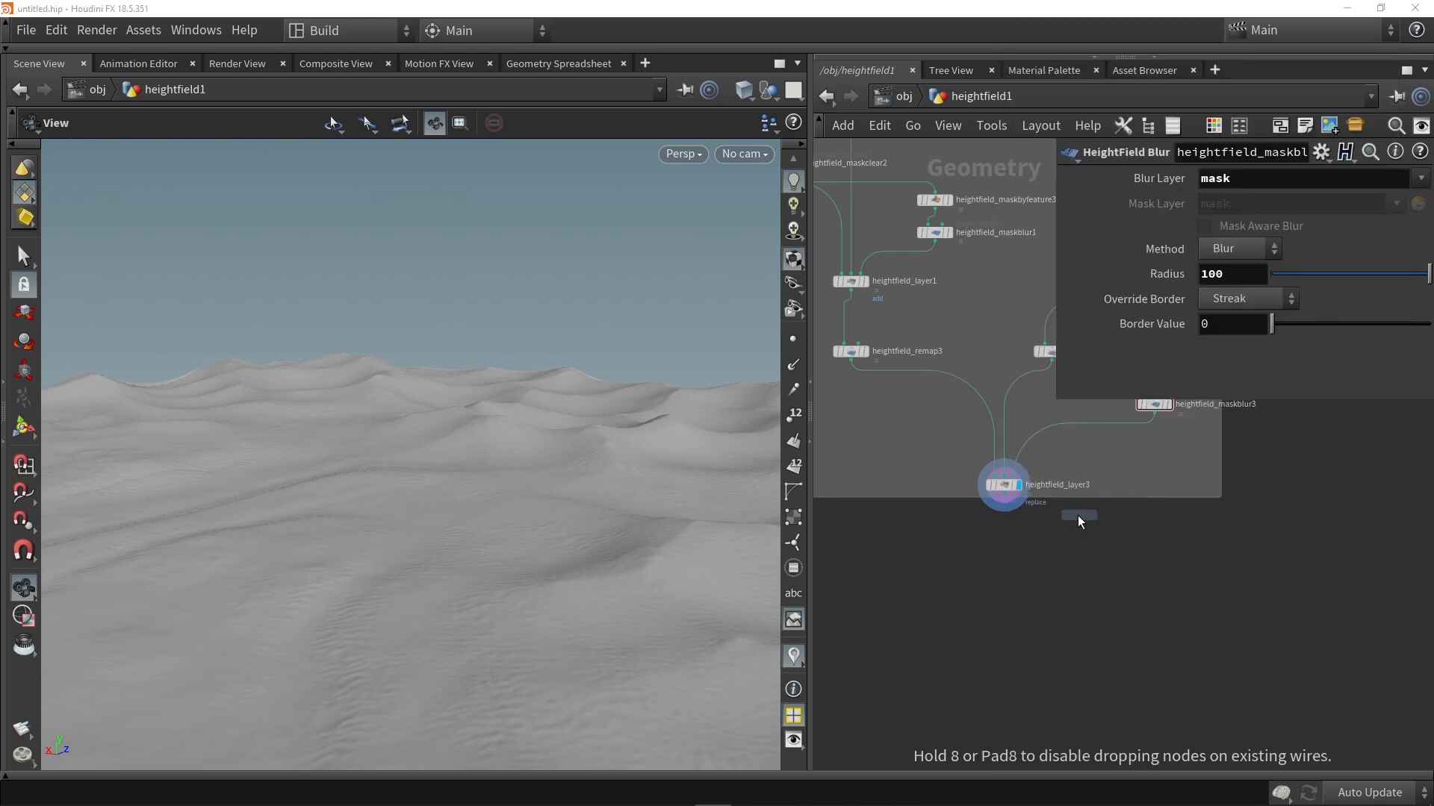
pyautogui.click(1008, 663)
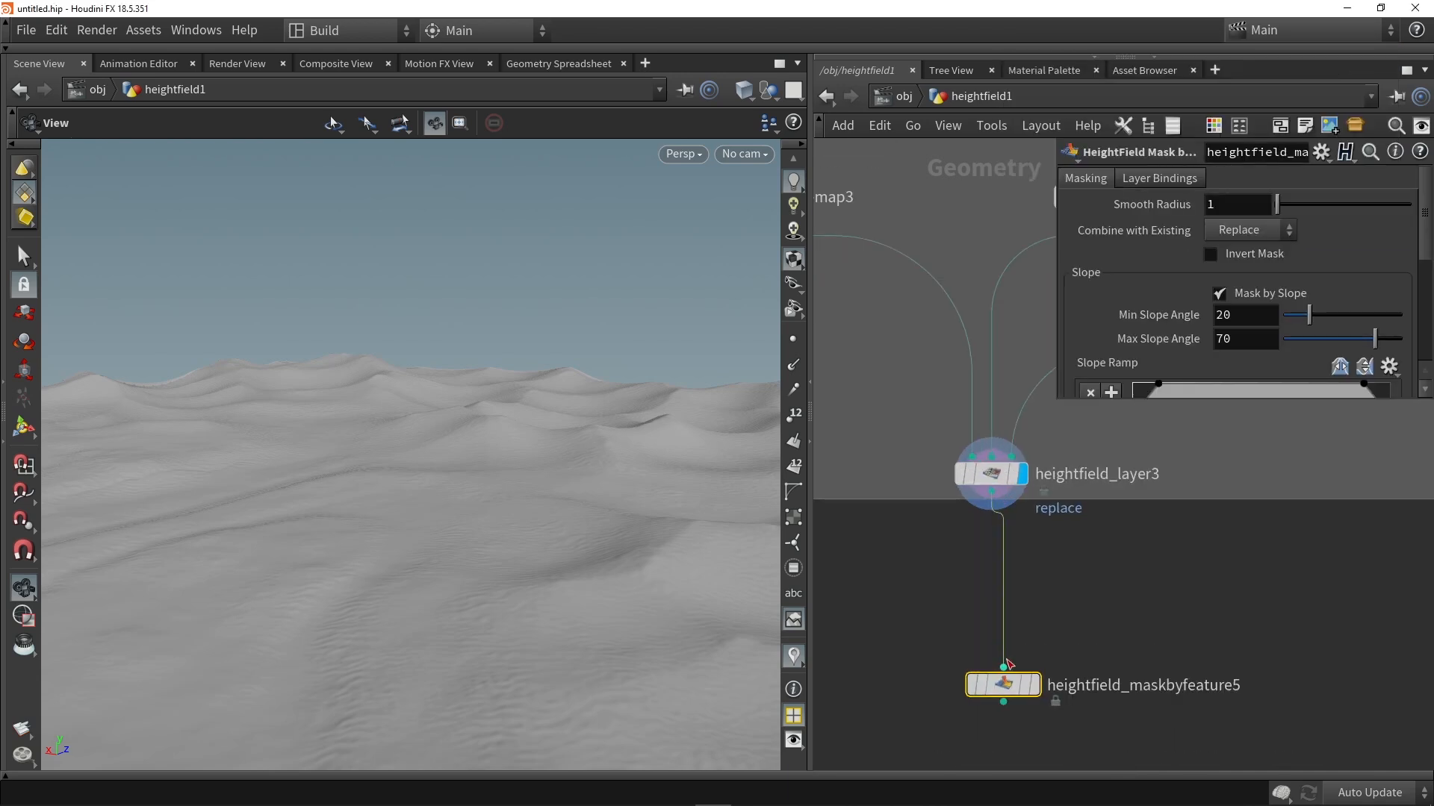
pyautogui.click(1035, 687)
pyautogui.moveTo(1003, 689); pyautogui.dragTo(990, 695)
pyautogui.moveTo(464, 397)
pyautogui.mouseDown()
pyautogui.moveTo(463, 451)
pyautogui.moveTo(489, 396)
pyautogui.mouseUp()
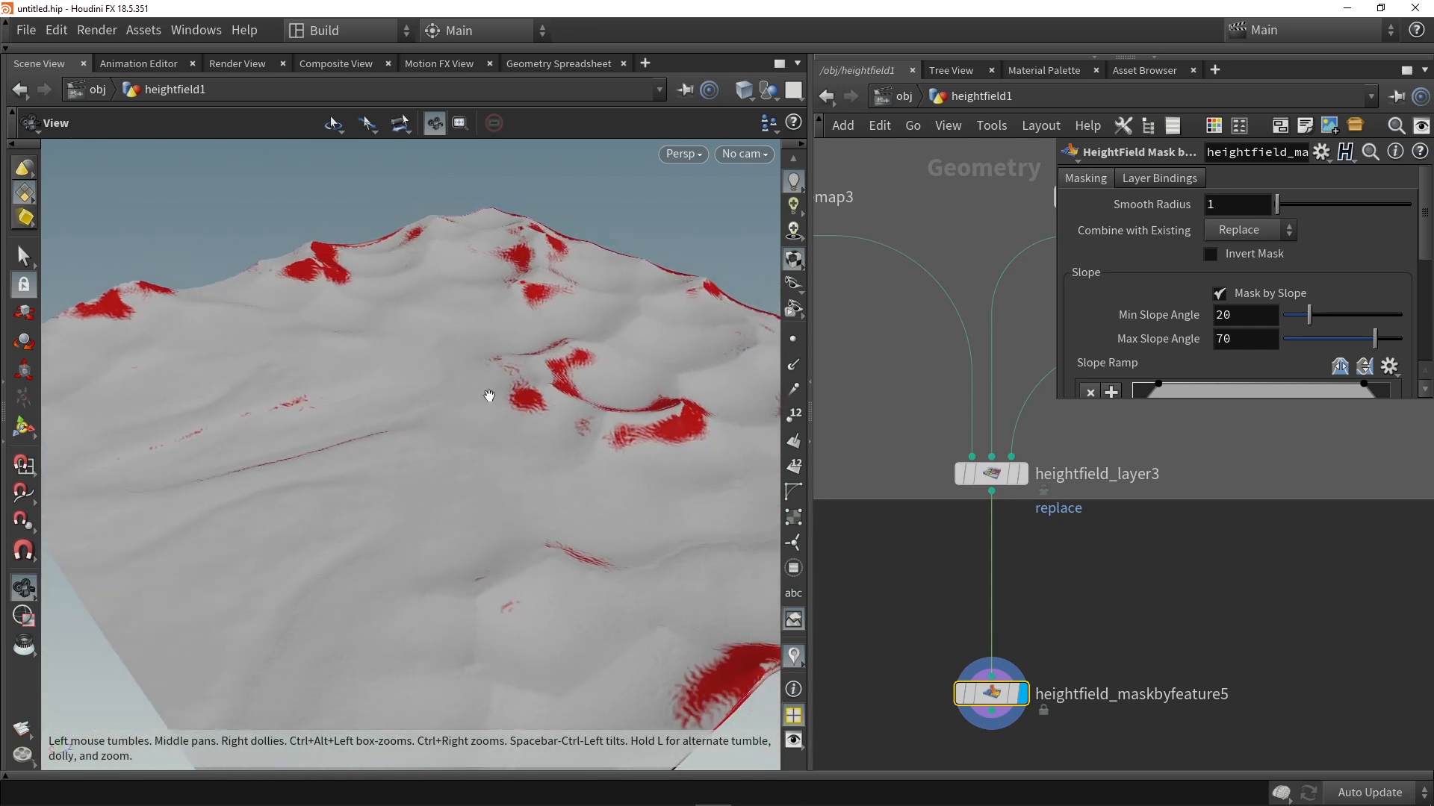
# Step: Mask the terrain by occlusion instead of slope in heightfield_maskbyfeature5, with the mask inverted
pyautogui.moveTo(1063, 403); pyautogui.dragTo(906, 456)
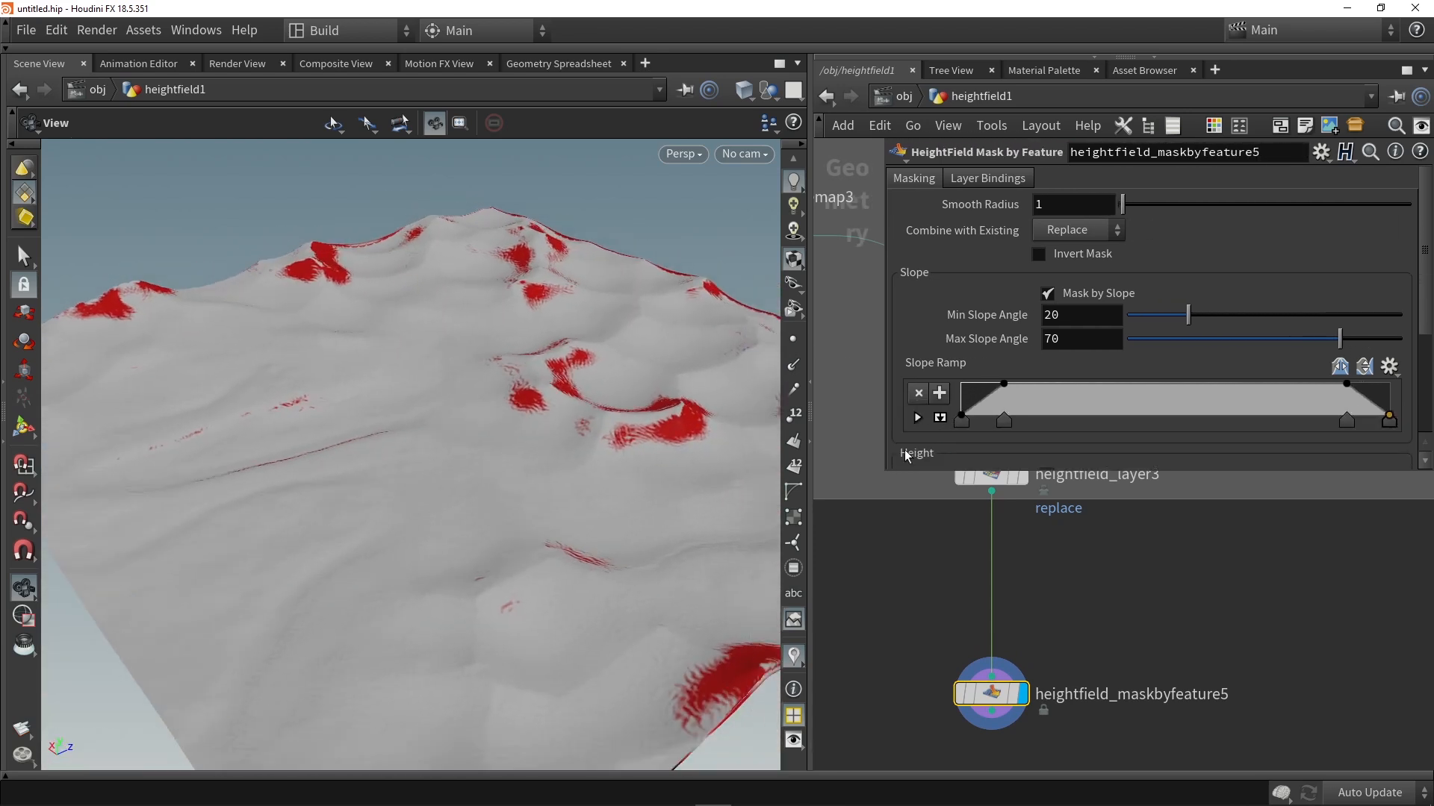
pyautogui.click(1078, 293)
pyautogui.scroll(-1, 1078, 299)
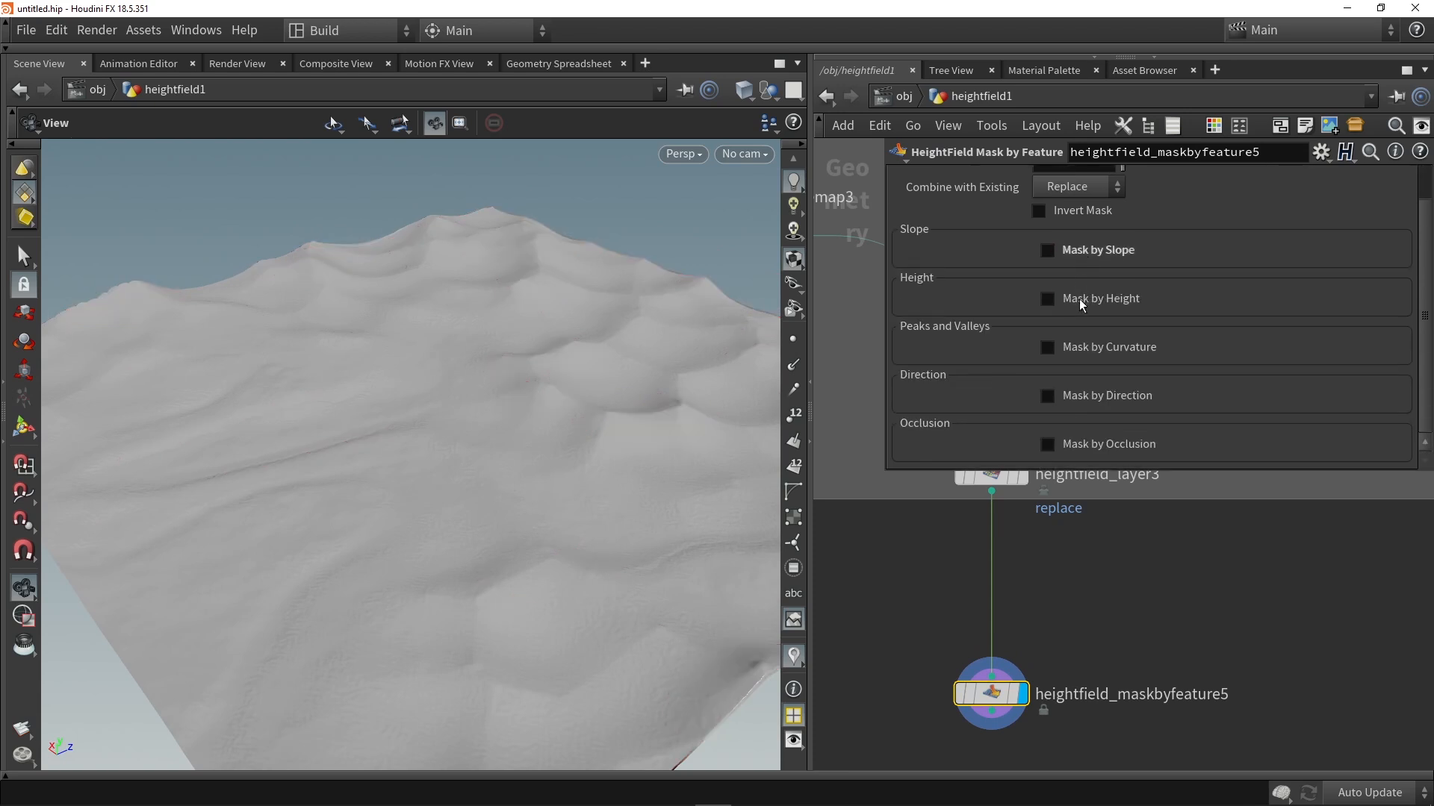
pyautogui.click(1080, 445)
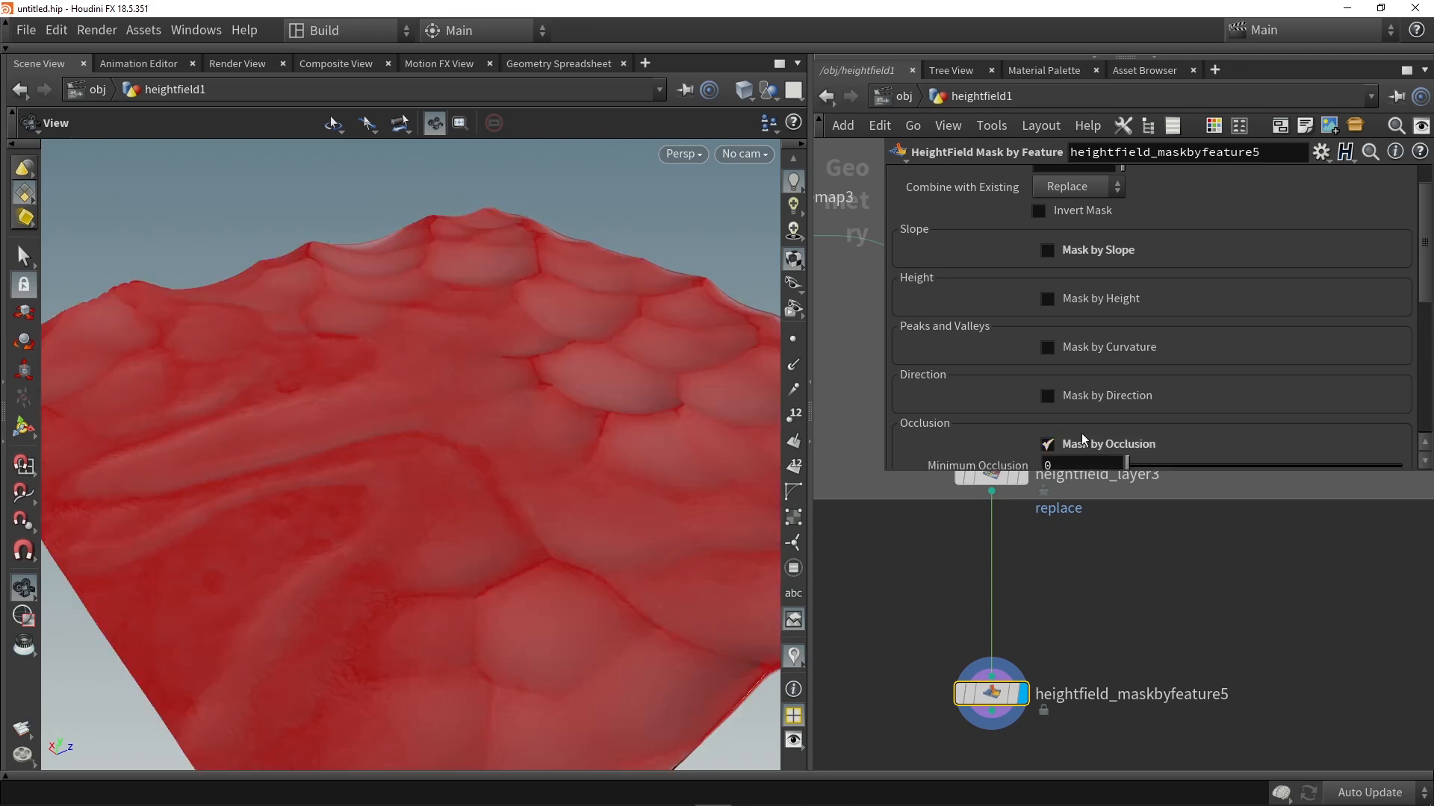
pyautogui.moveTo(456, 478); pyautogui.dragTo(292, 429)
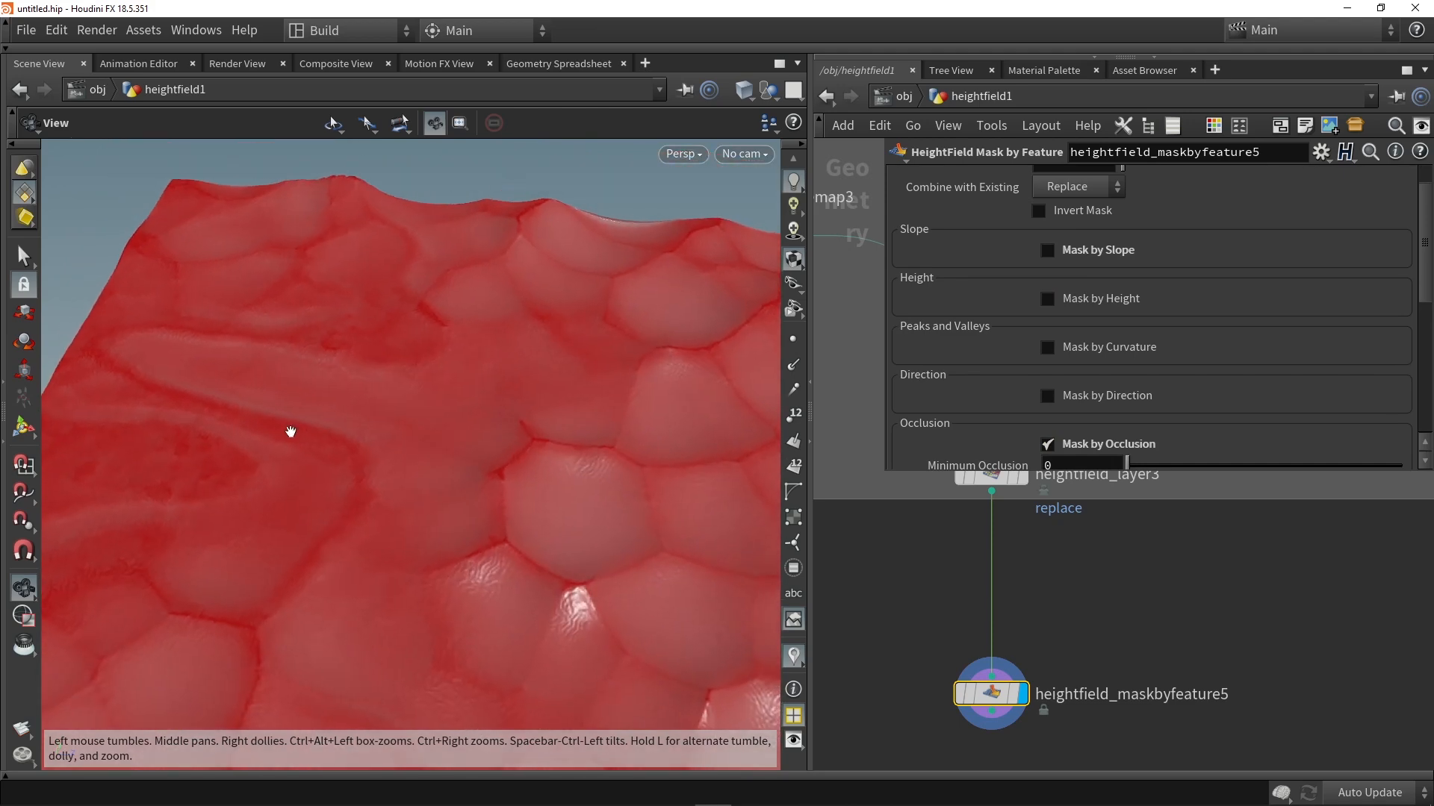
pyautogui.scroll(-3, 1173, 410)
pyautogui.scroll(4, 1173, 410)
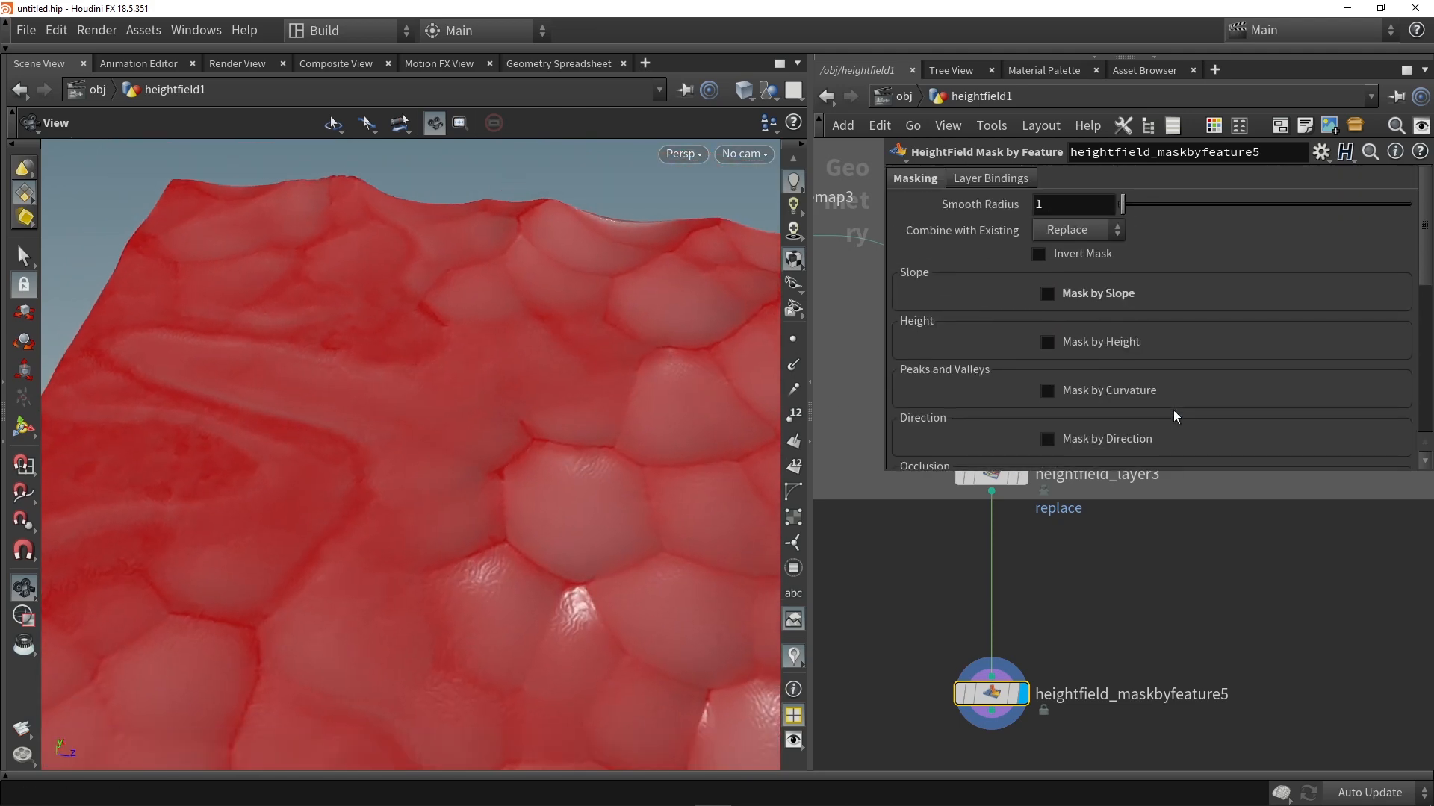
pyautogui.click(1075, 262)
pyautogui.moveTo(632, 385); pyautogui.dragTo(601, 448)
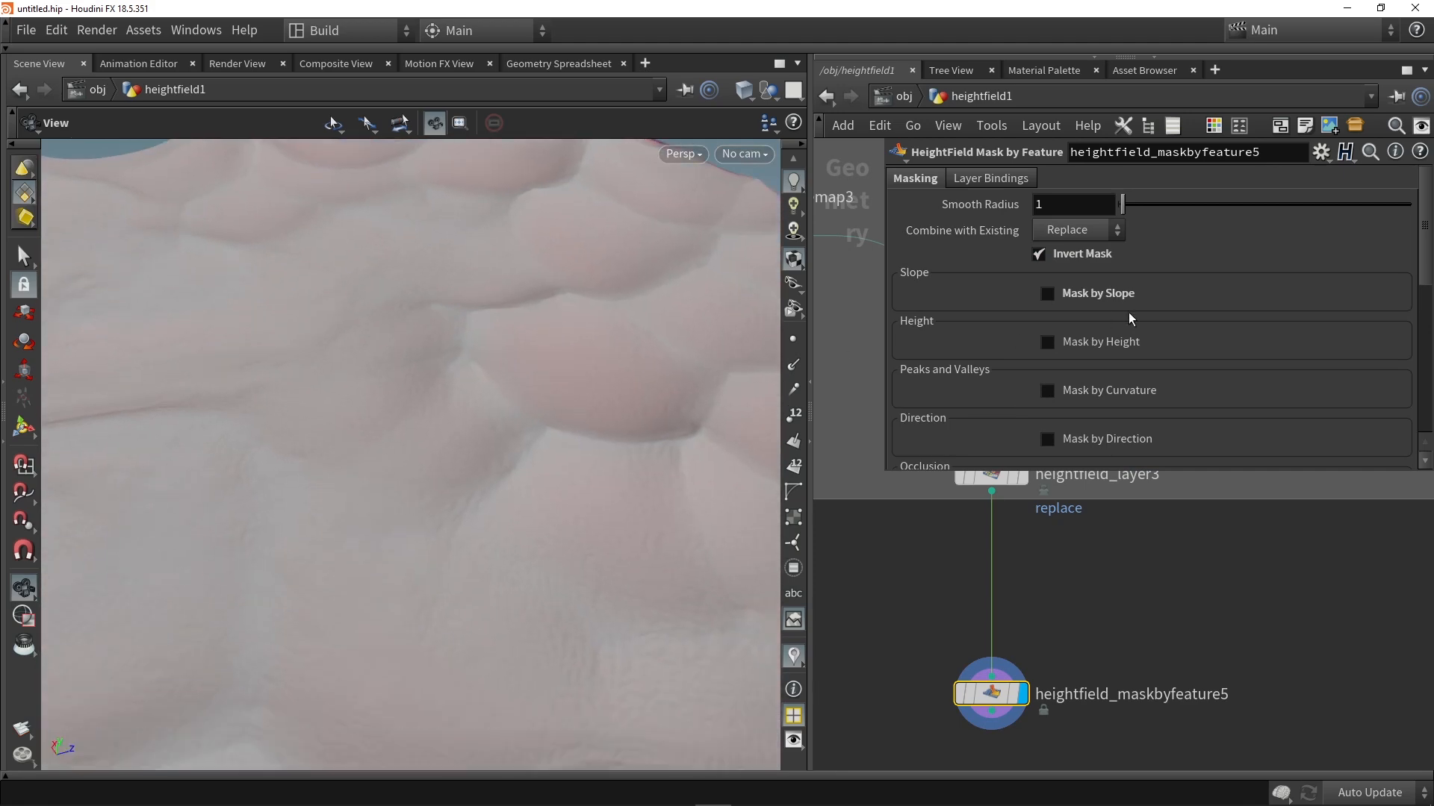
# Step: Move the first point of the Occlusion Ramp to a position of about 0.75 and check the mask across the dunes
pyautogui.scroll(-3, 1120, 314)
pyautogui.scroll(-3, 1127, 312)
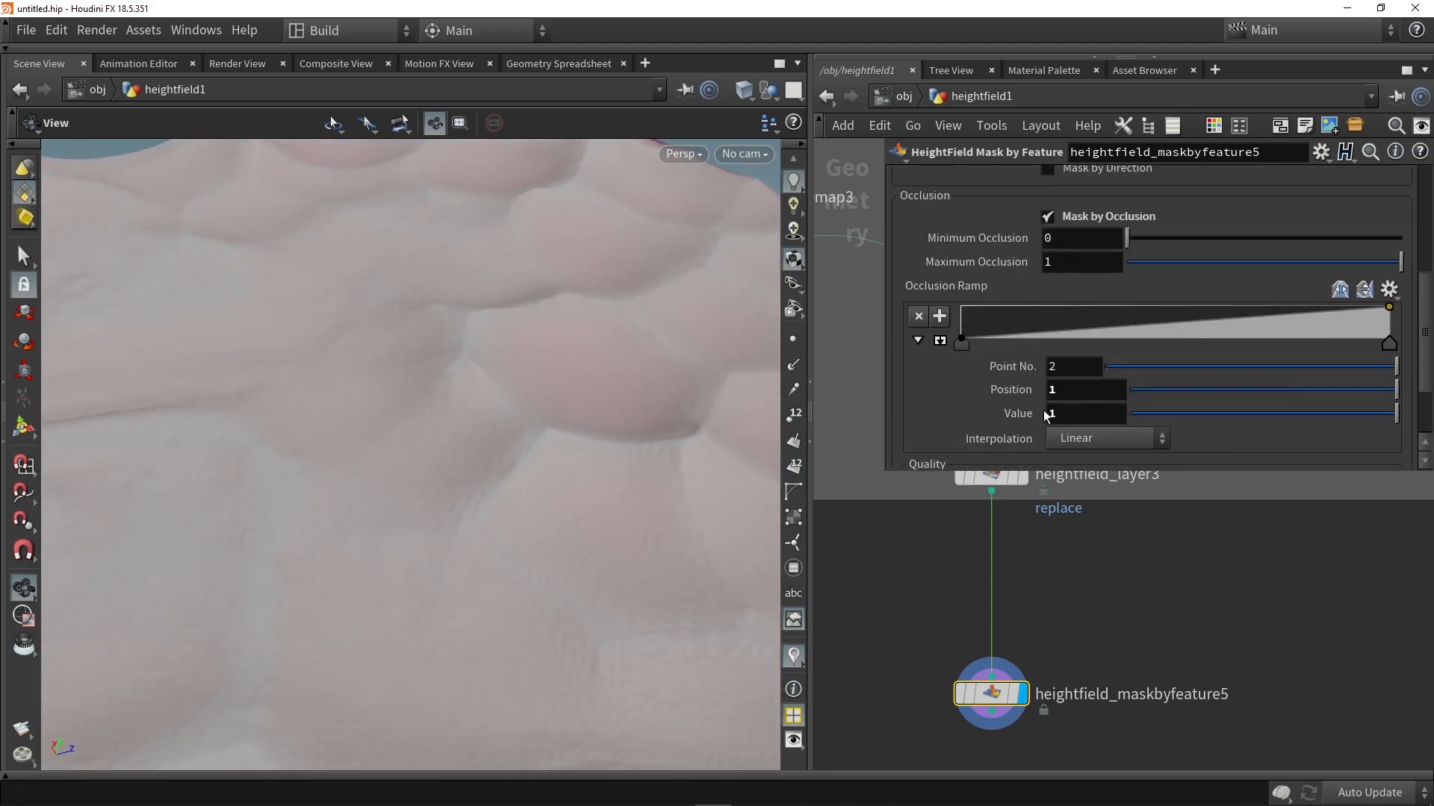
pyautogui.moveTo(961, 340); pyautogui.dragTo(1201, 349)
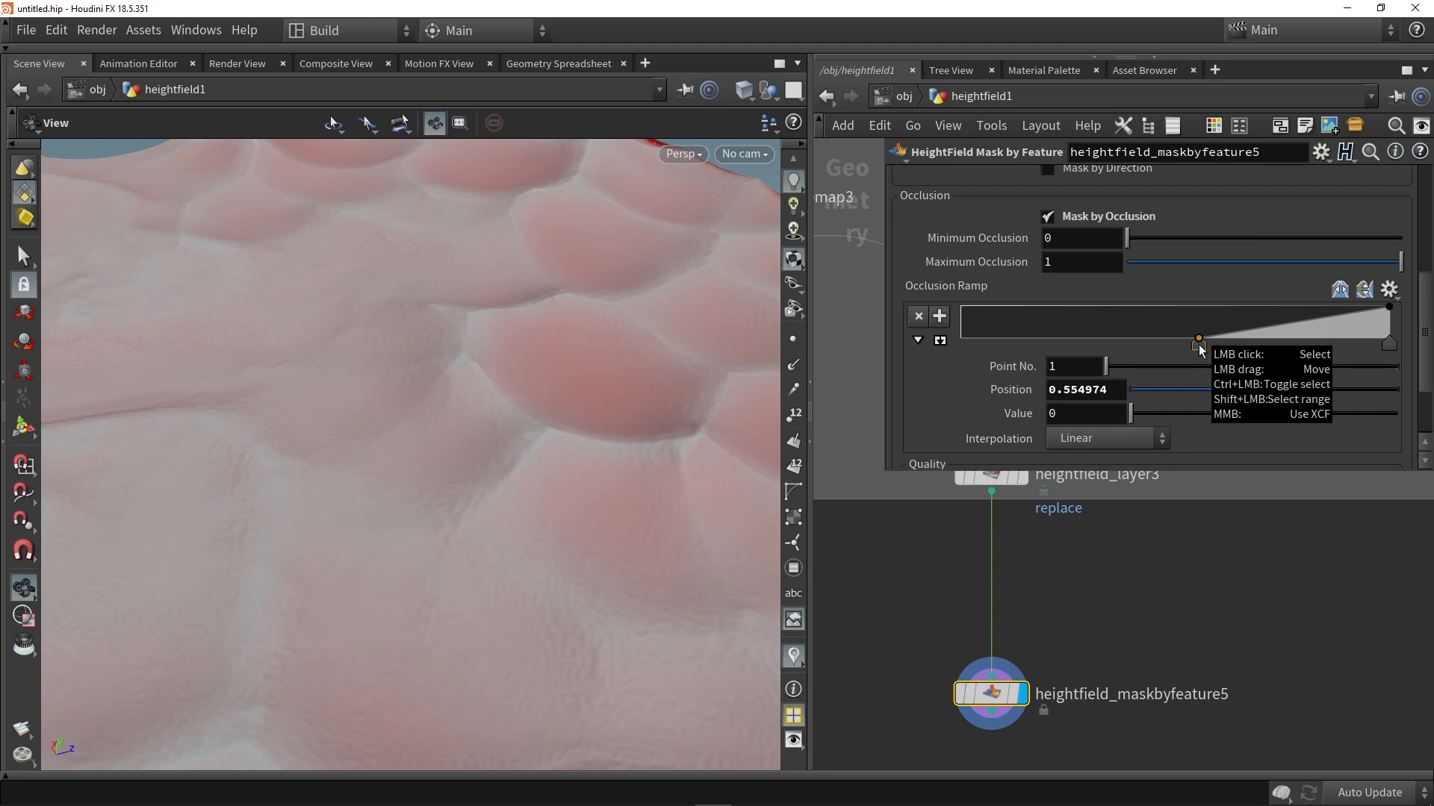
pyautogui.moveTo(543, 314); pyautogui.dragTo(497, 342)
pyautogui.moveTo(1197, 345); pyautogui.dragTo(1283, 343)
pyautogui.moveTo(407, 389); pyautogui.dragTo(323, 342)
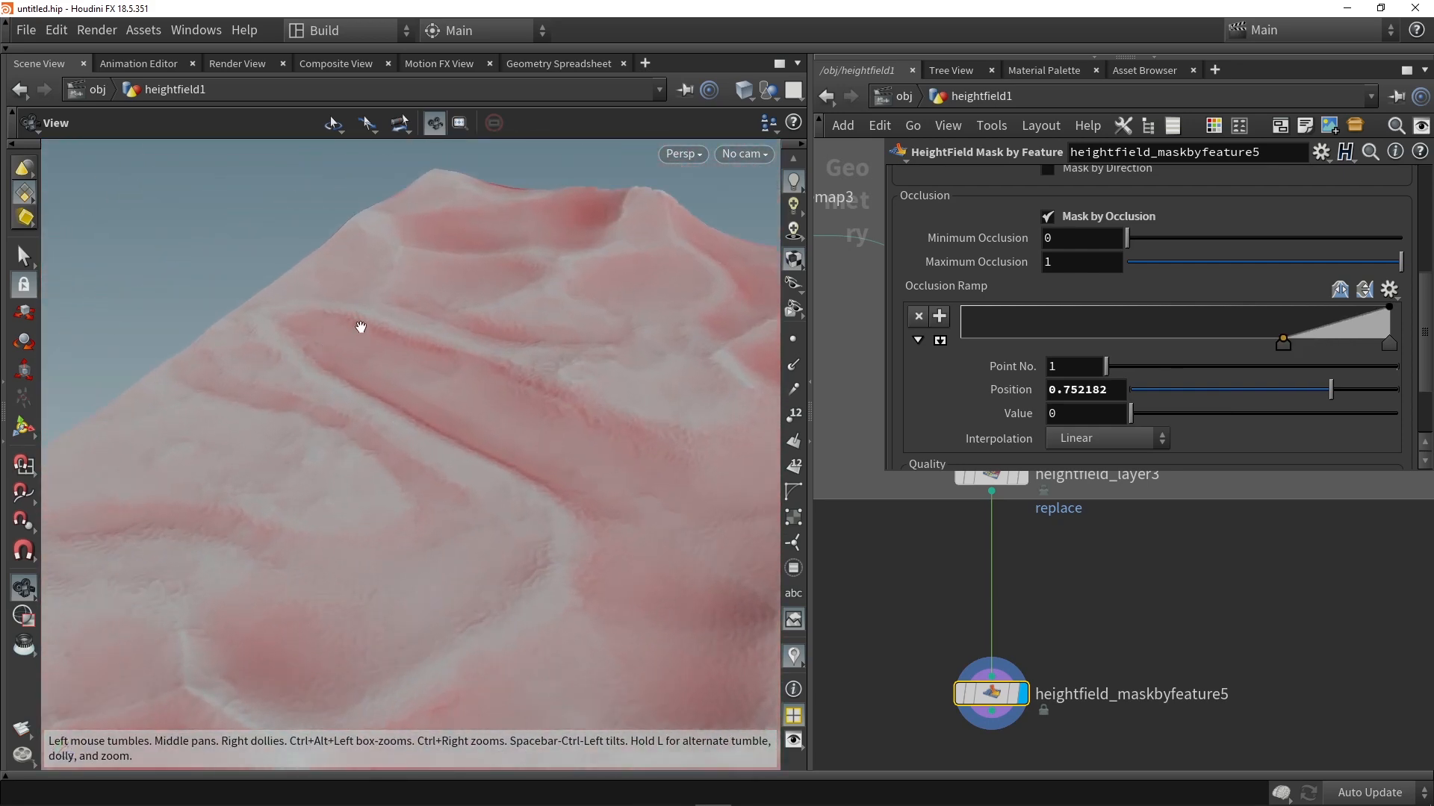
pyautogui.moveTo(596, 424); pyautogui.dragTo(394, 408)
# Step: Duplicate heightfield_maskbyfeature5 directly below it in the chain
pyautogui.moveTo(1017, 738); pyautogui.dragTo(1020, 586, button='middle')
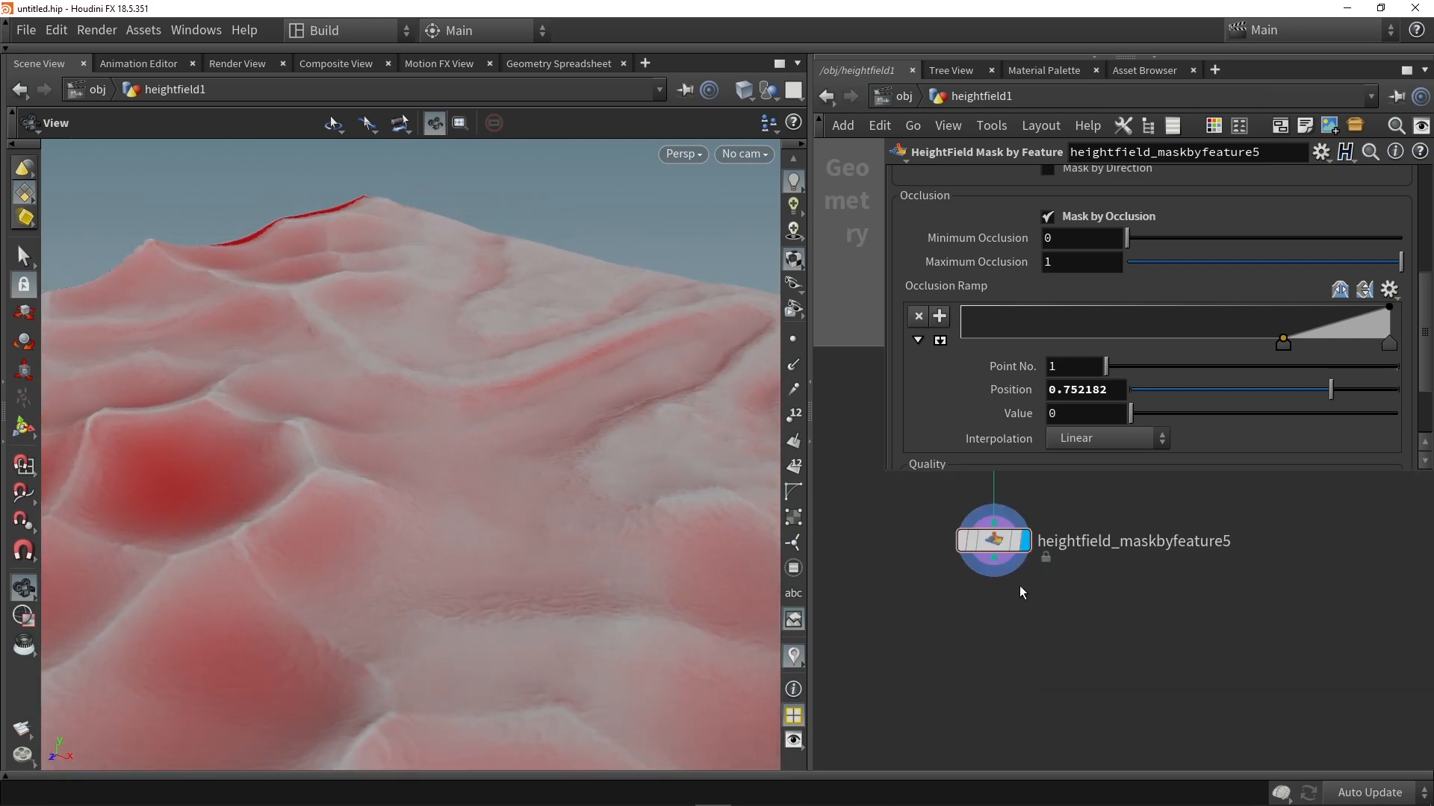
pyautogui.keyDown('alt'); pyautogui.moveTo(1002, 544); pyautogui.dragTo(1015, 637); pyautogui.keyUp('alt')
pyautogui.moveTo(993, 559); pyautogui.dragTo(1016, 640)
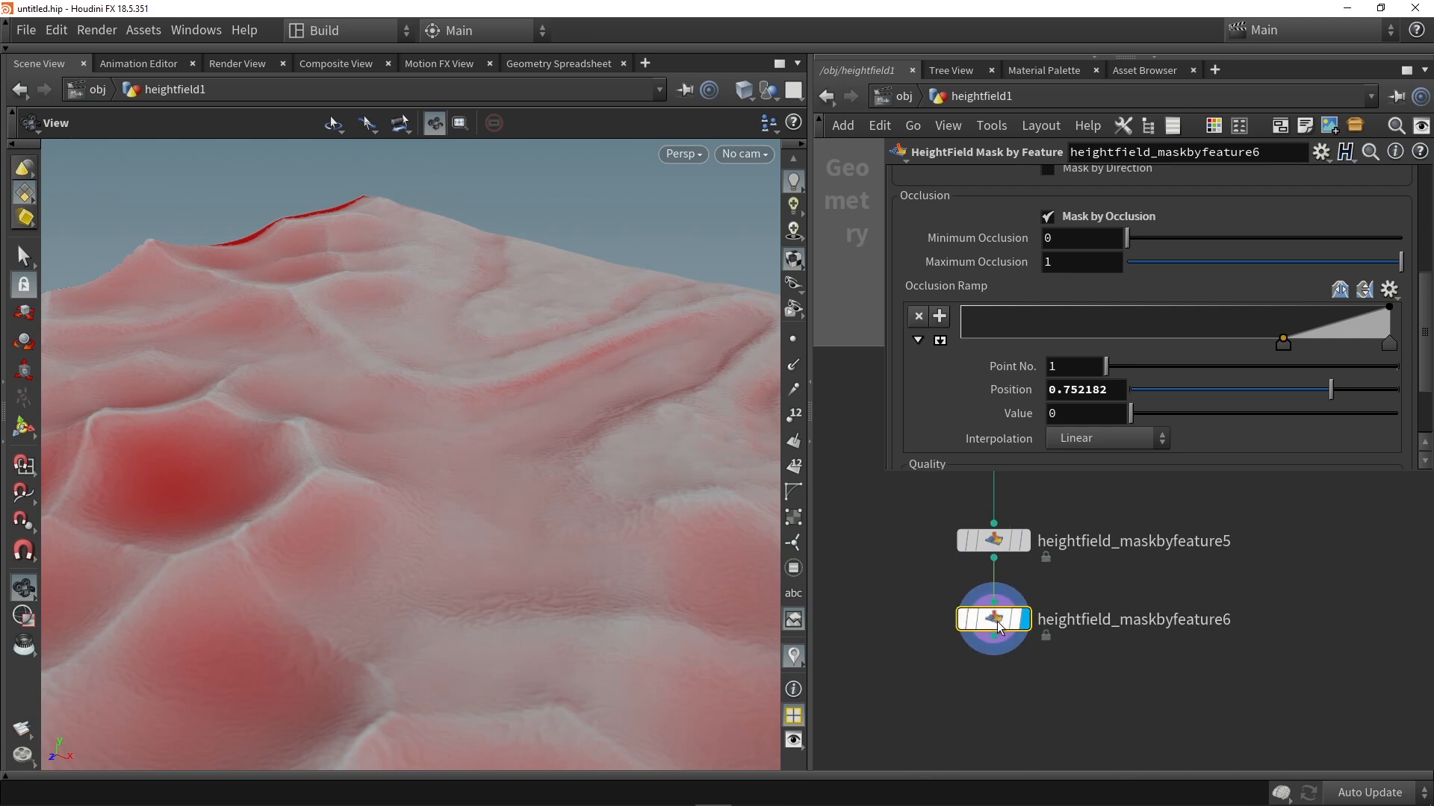
# Step: Switch the duplicated mask node from inverted occlusion to a non-inverted Mask by Height and compute its height range
pyautogui.click(1119, 216)
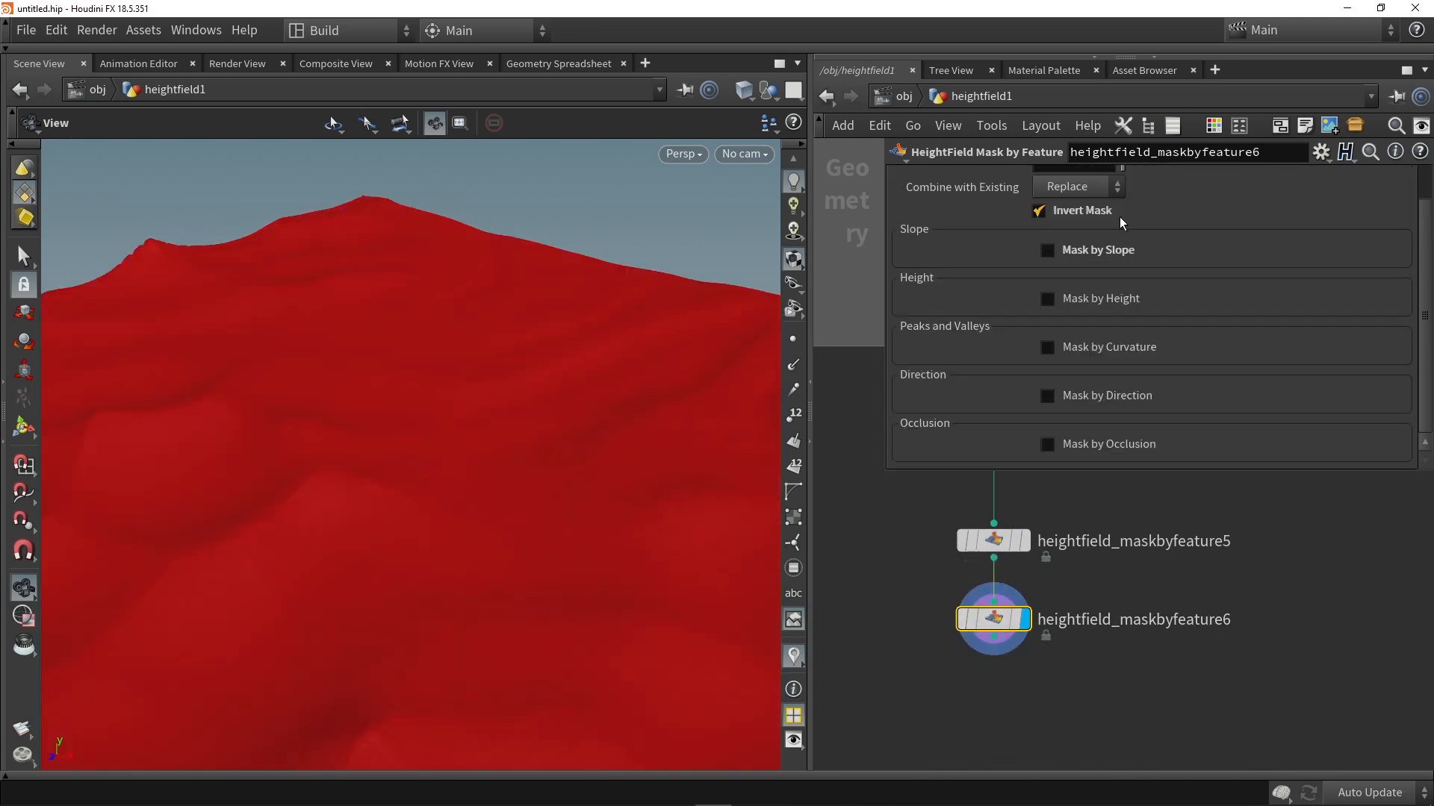
pyautogui.click(1066, 214)
pyautogui.click(1090, 298)
pyautogui.moveTo(746, 351); pyautogui.dragTo(509, 412)
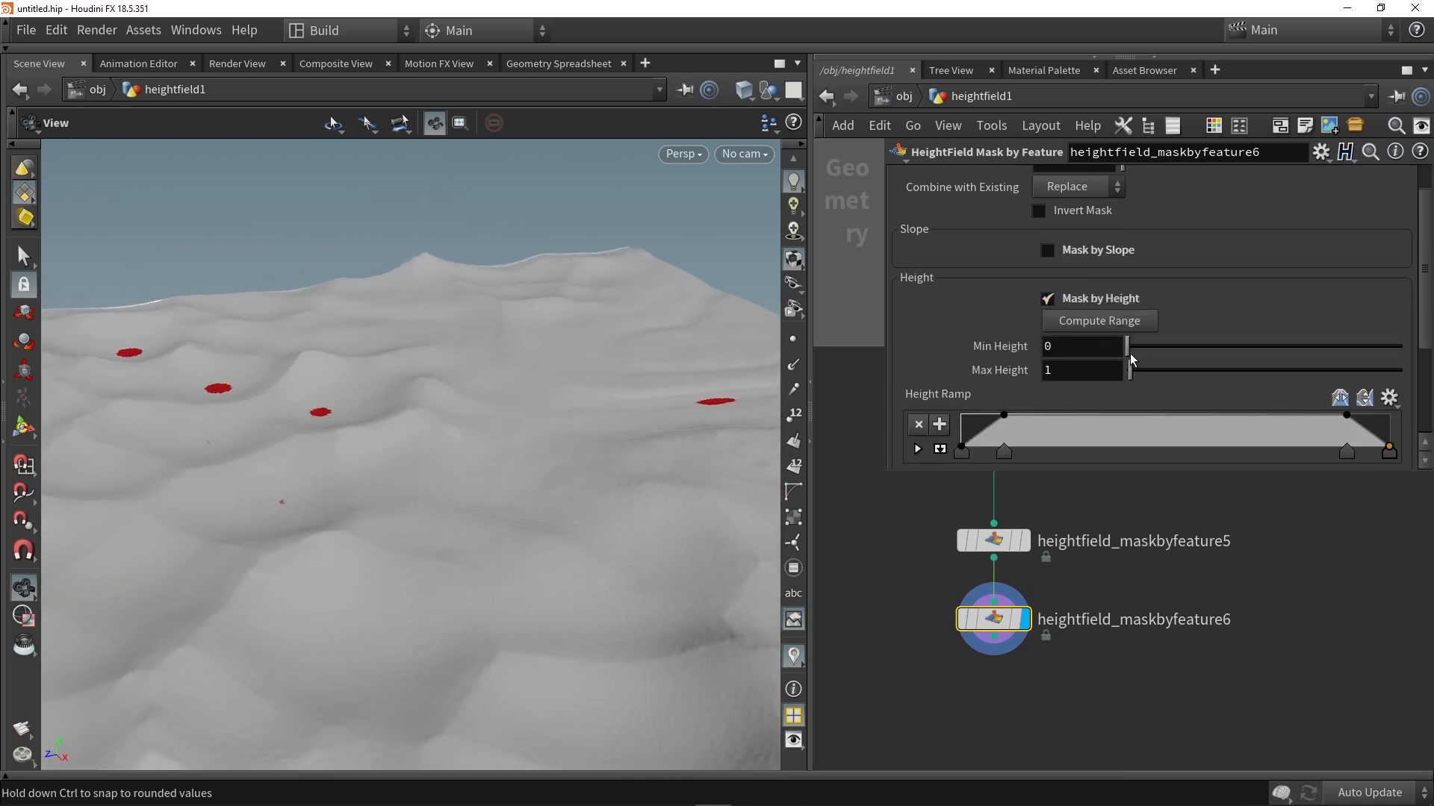
pyautogui.click(1097, 320)
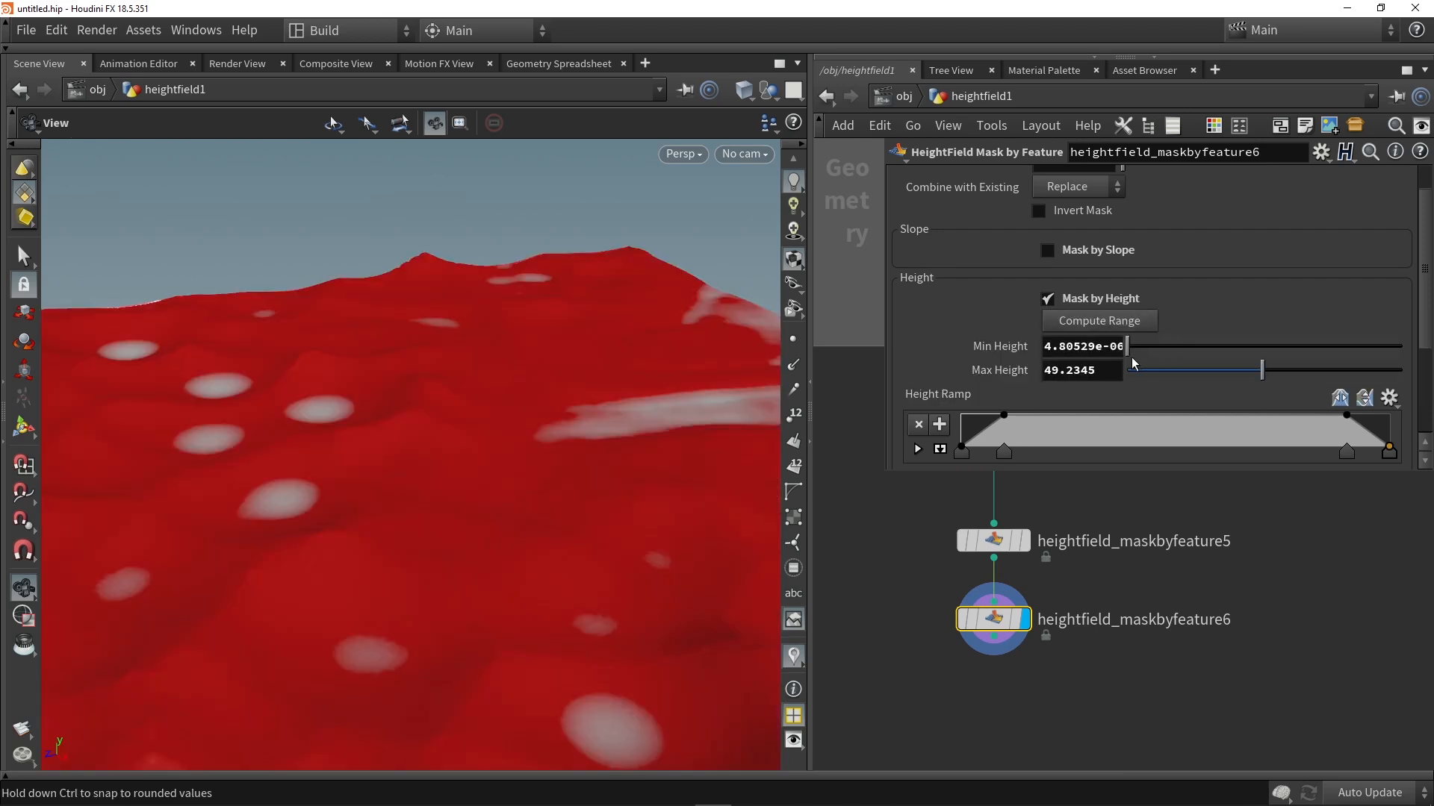
# Step: Set Min Height to 19.3 and shift the Height Ramp's second point inward to about a third of the ramp
pyautogui.moveTo(1128, 346); pyautogui.dragTo(1180, 347)
pyautogui.moveTo(1006, 451); pyautogui.dragTo(1095, 449)
pyautogui.moveTo(532, 410); pyautogui.dragTo(420, 436)
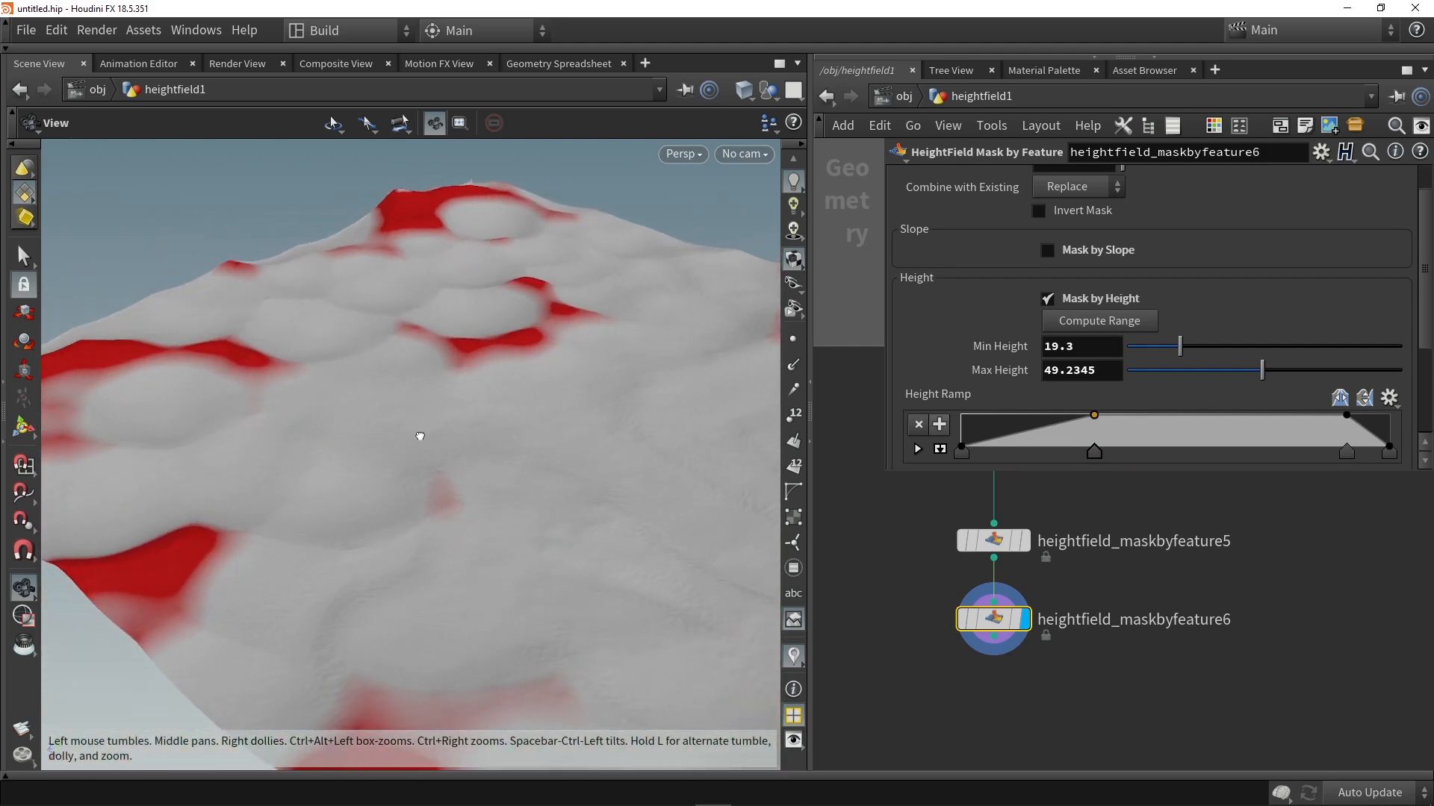
# Step: Set the height mask to Subtract from the existing mask and inspect the combined mask on the terrain
pyautogui.scroll(1, 1075, 246)
pyautogui.click(1076, 230)
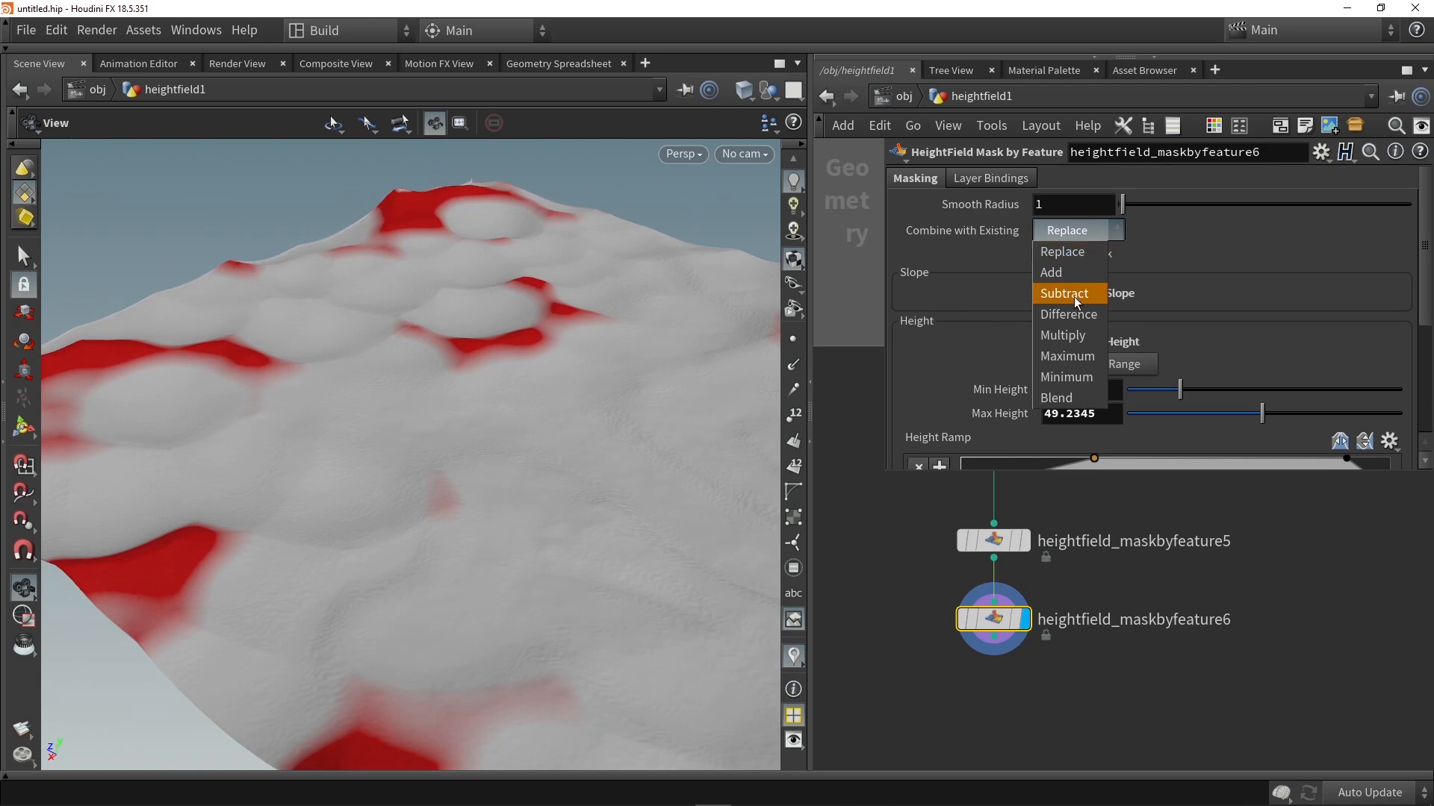
pyautogui.click(1075, 297)
pyautogui.moveTo(592, 389); pyautogui.dragTo(493, 431)
pyautogui.moveTo(547, 385); pyautogui.dragTo(732, 378)
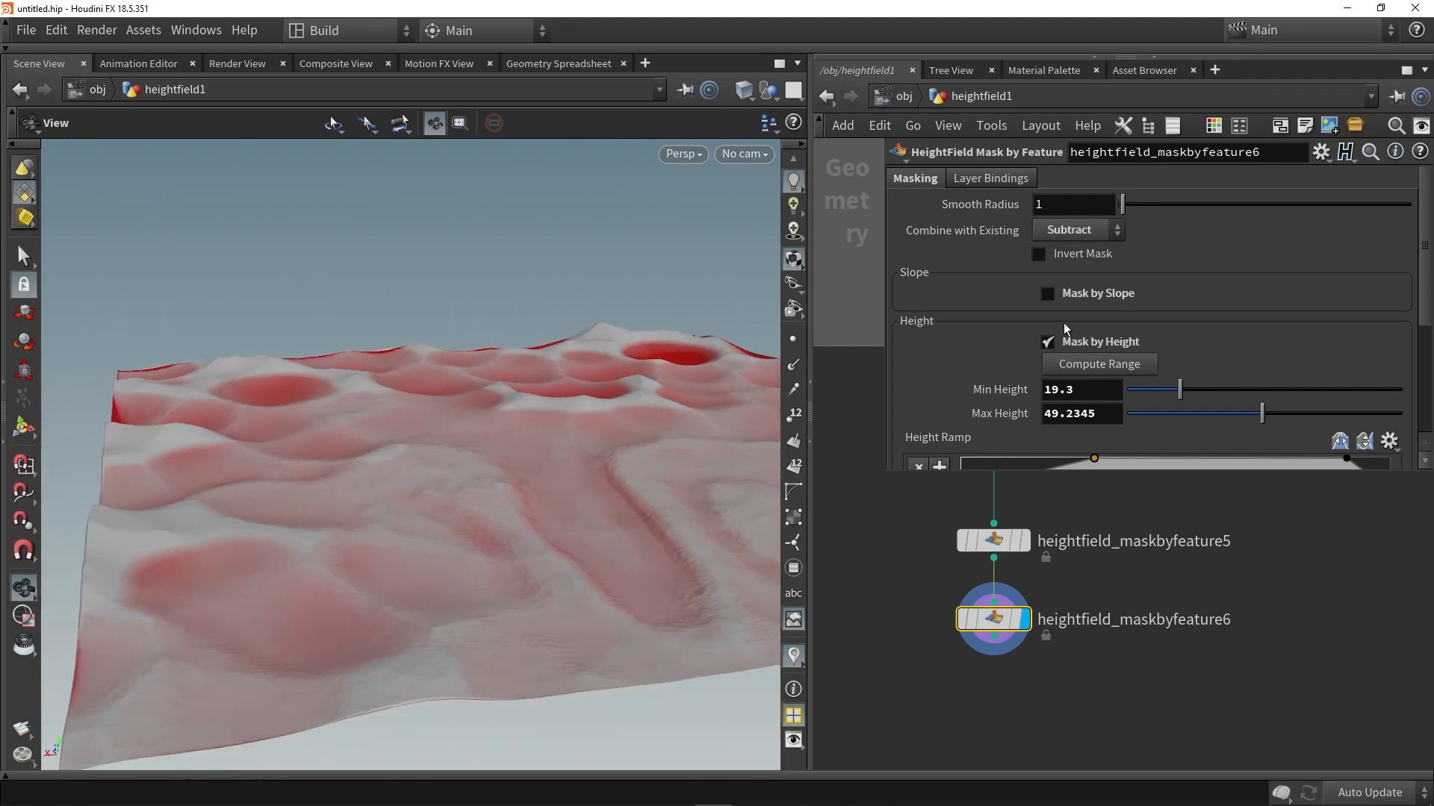
# Step: Set Min Height to about 17 and move the Height Ramp's second point to around the middle of the ramp
pyautogui.scroll(-5, 971, 351)
pyautogui.moveTo(1182, 272)
pyautogui.mouseDown()
pyautogui.moveTo(1162, 273)
pyautogui.moveTo(1195, 275)
pyautogui.moveTo(1171, 274)
pyautogui.mouseUp()
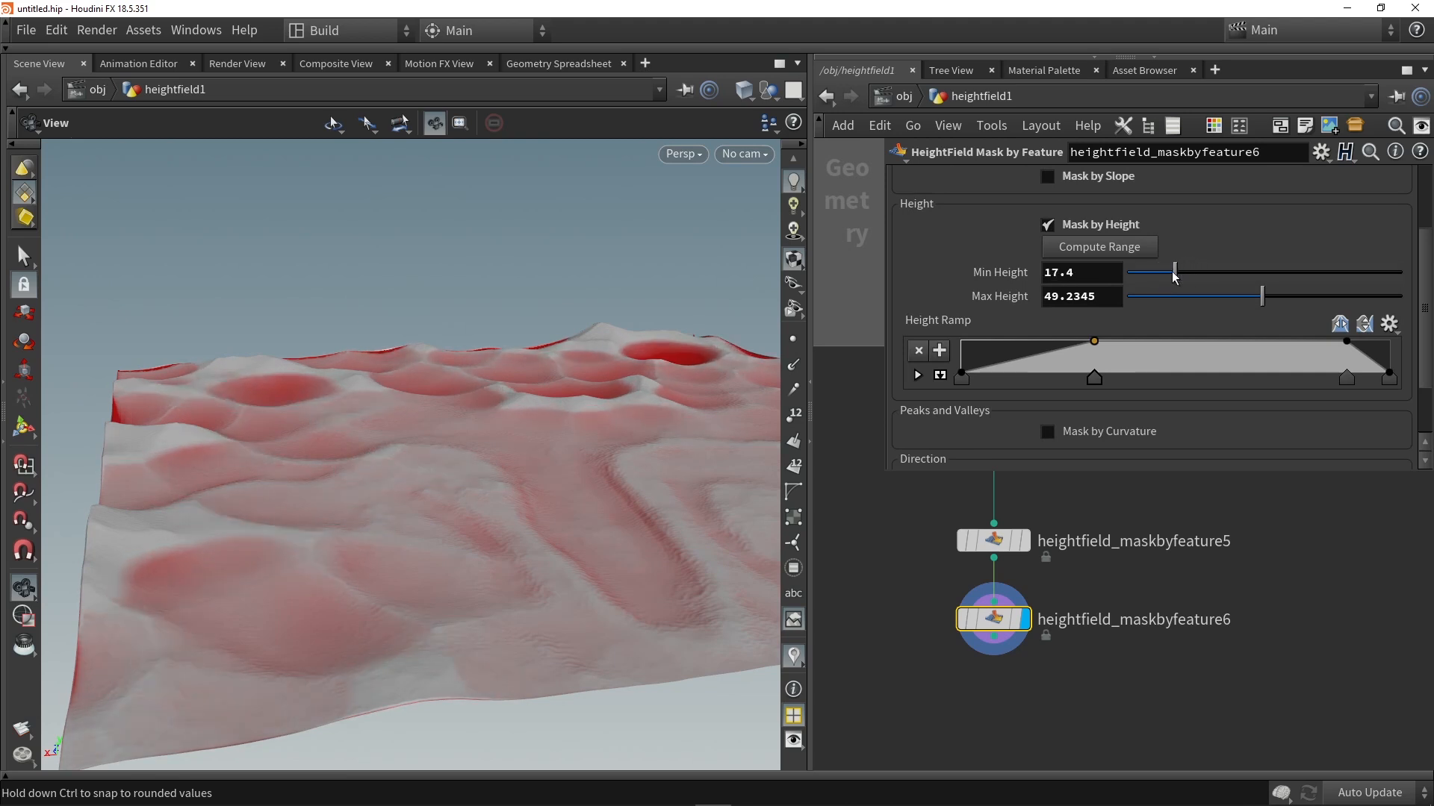
pyautogui.moveTo(1093, 378); pyautogui.dragTo(1186, 370)
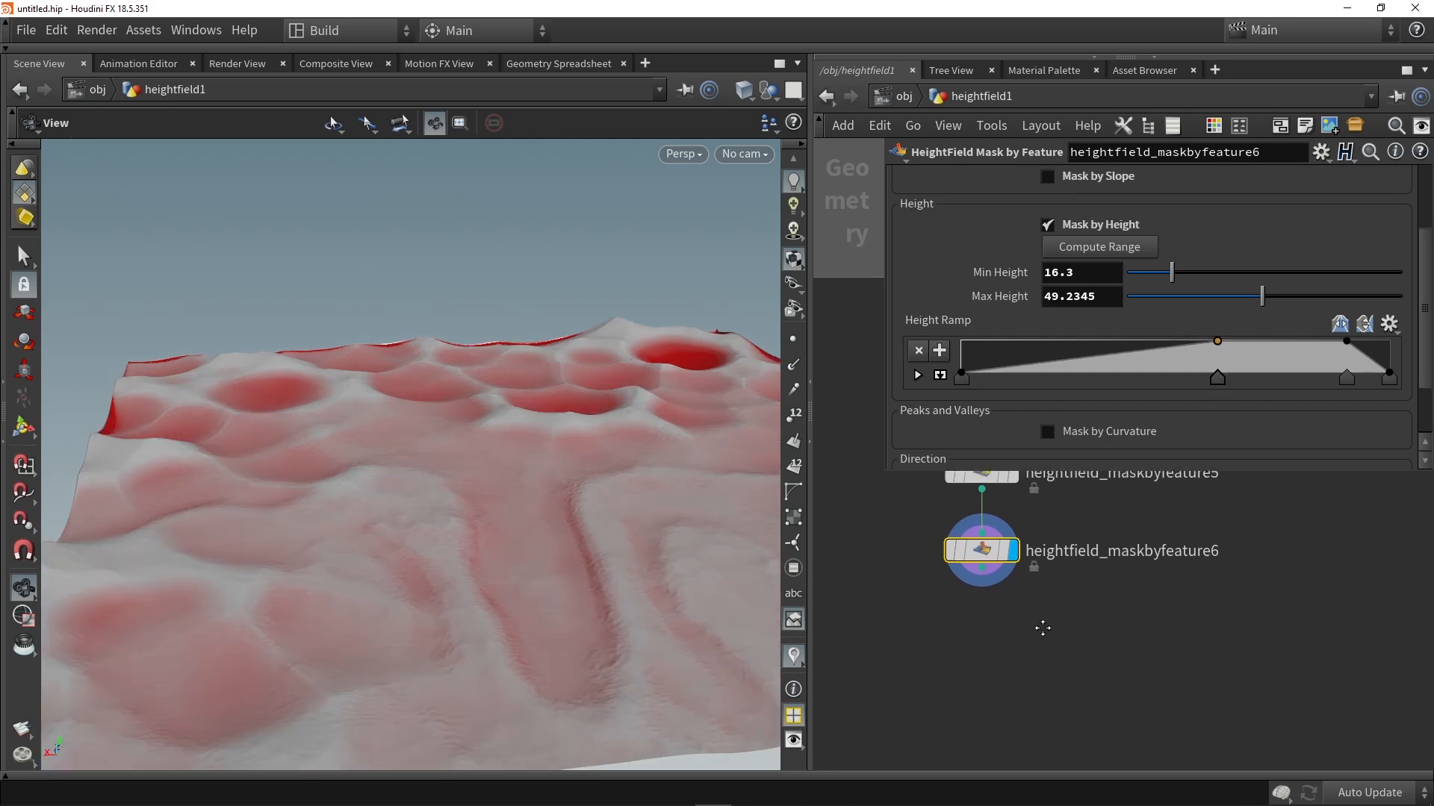
# Step: Add a HeightField Copy Layer node after heightfield_maskbyfeature6 and align it beneath that node
pyautogui.moveTo(1042, 628); pyautogui.dragTo(1042, 621, button='middle')
pyautogui.click(1023, 650)
pyautogui.press('Tab')
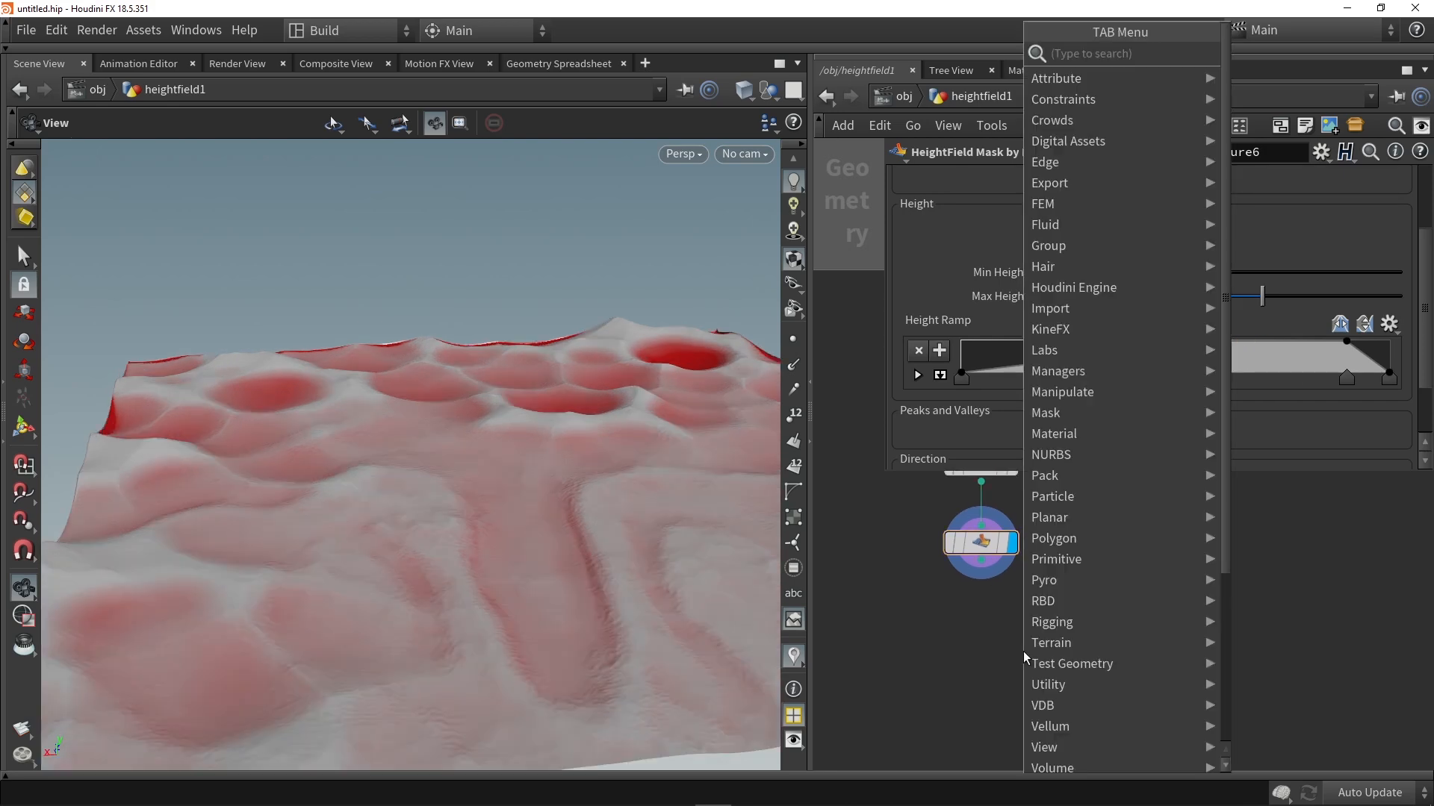
pyautogui.write('copy laye')
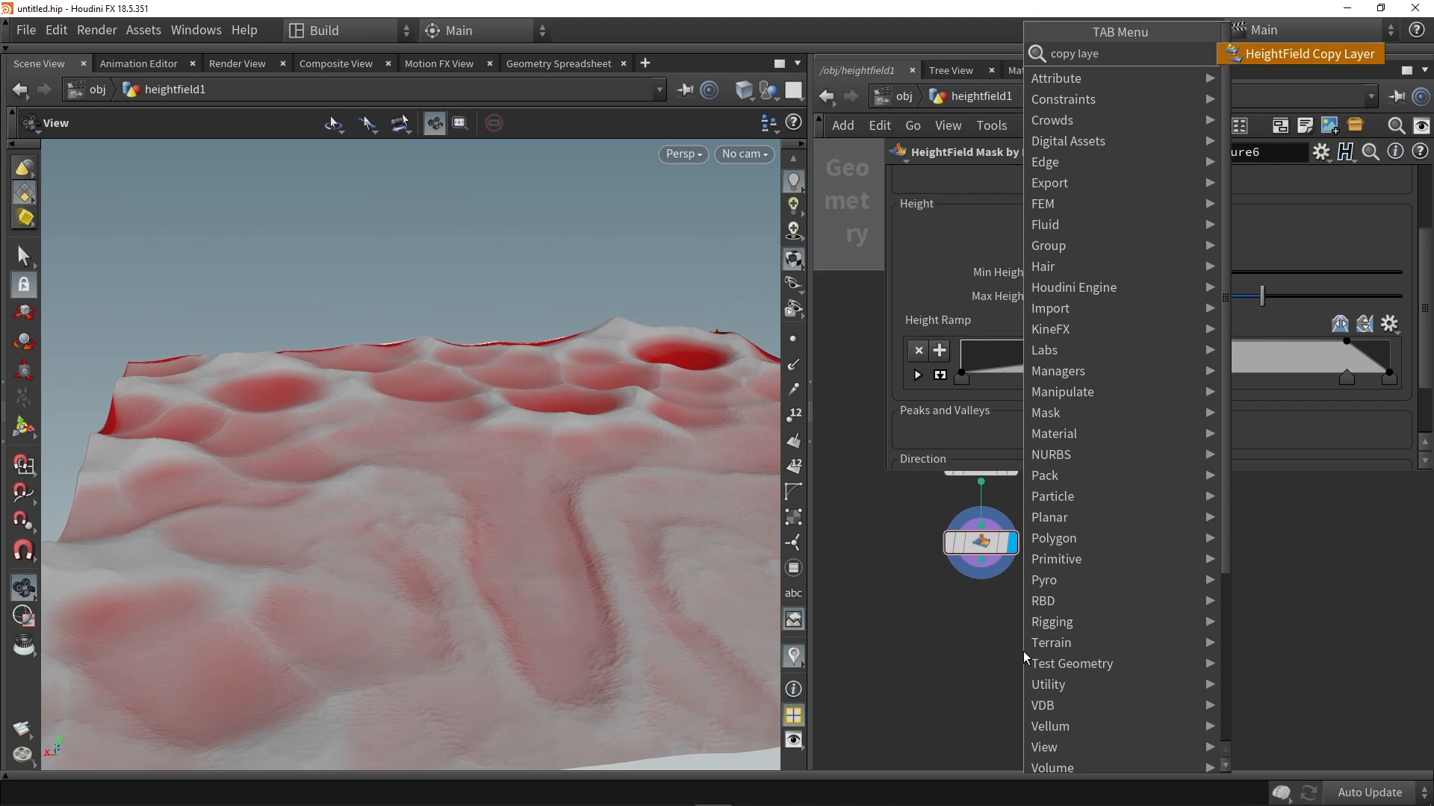
pyautogui.press('Return')
pyautogui.click(1023, 651)
pyautogui.moveTo(1038, 656); pyautogui.dragTo(997, 623)
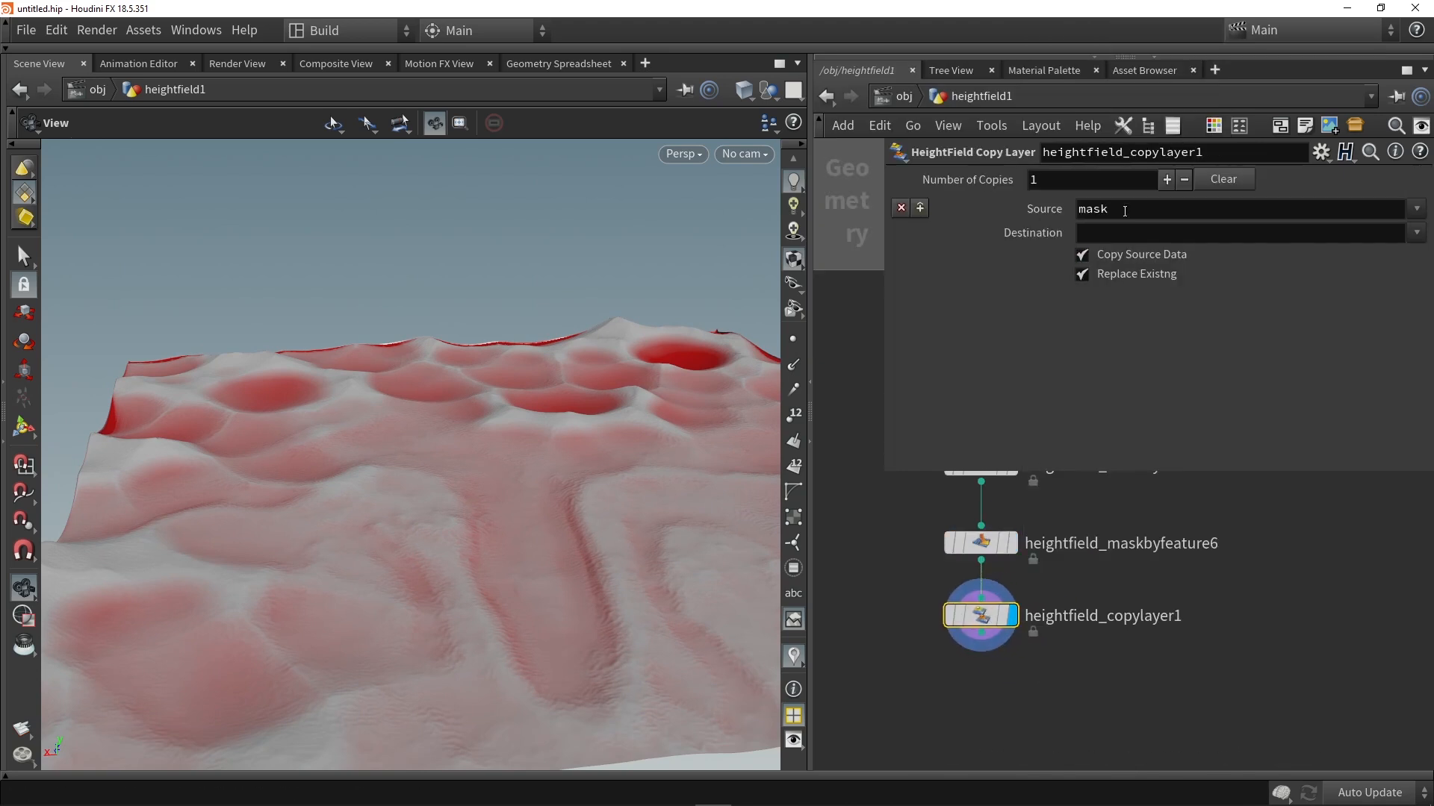
# Step: Set the copy layer node's Destination to Layer_01, with mask as the source
pyautogui.moveTo(1123, 211); pyautogui.dragTo(1002, 208)
pyautogui.moveTo(1102, 229); pyautogui.dragTo(1036, 230)
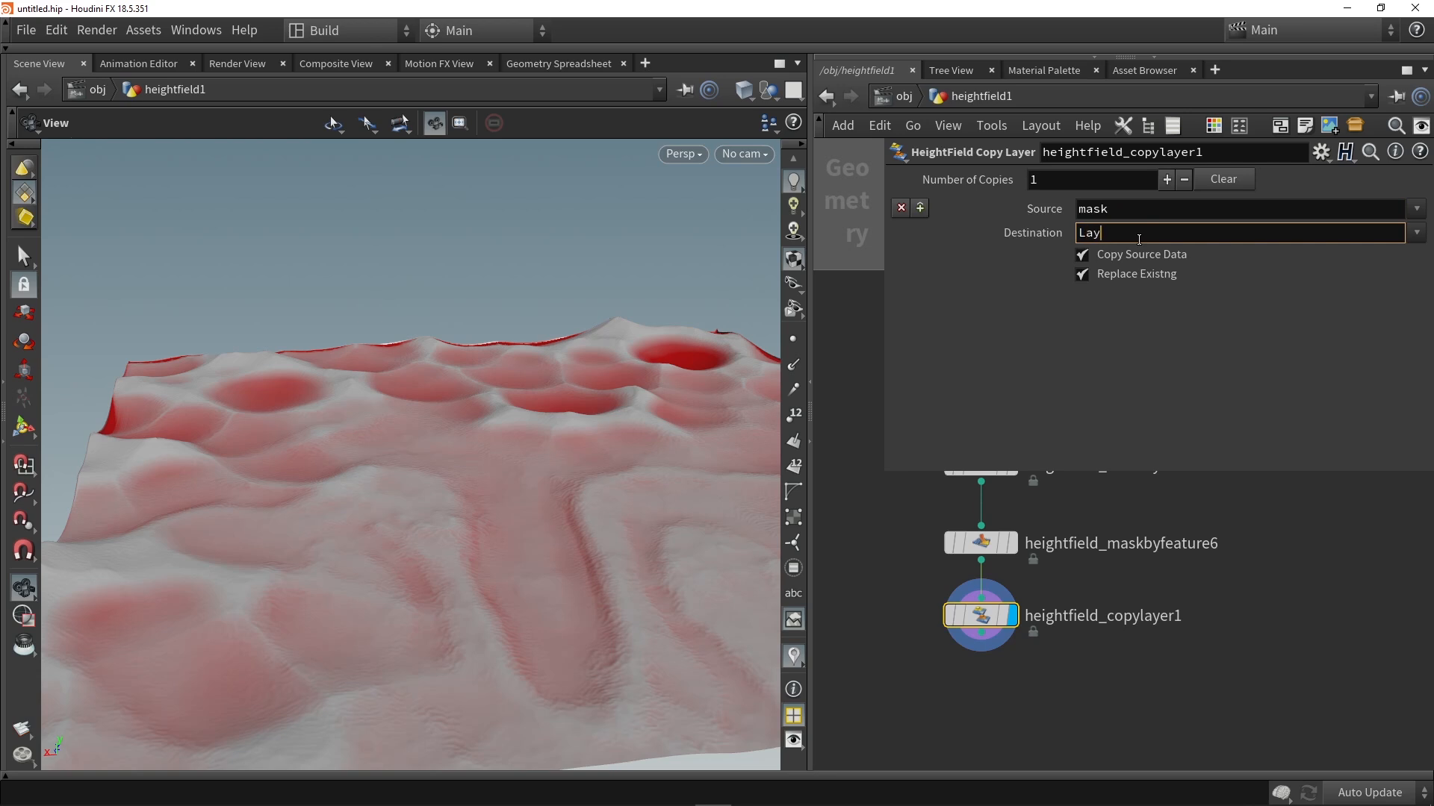
pyautogui.press('Return')
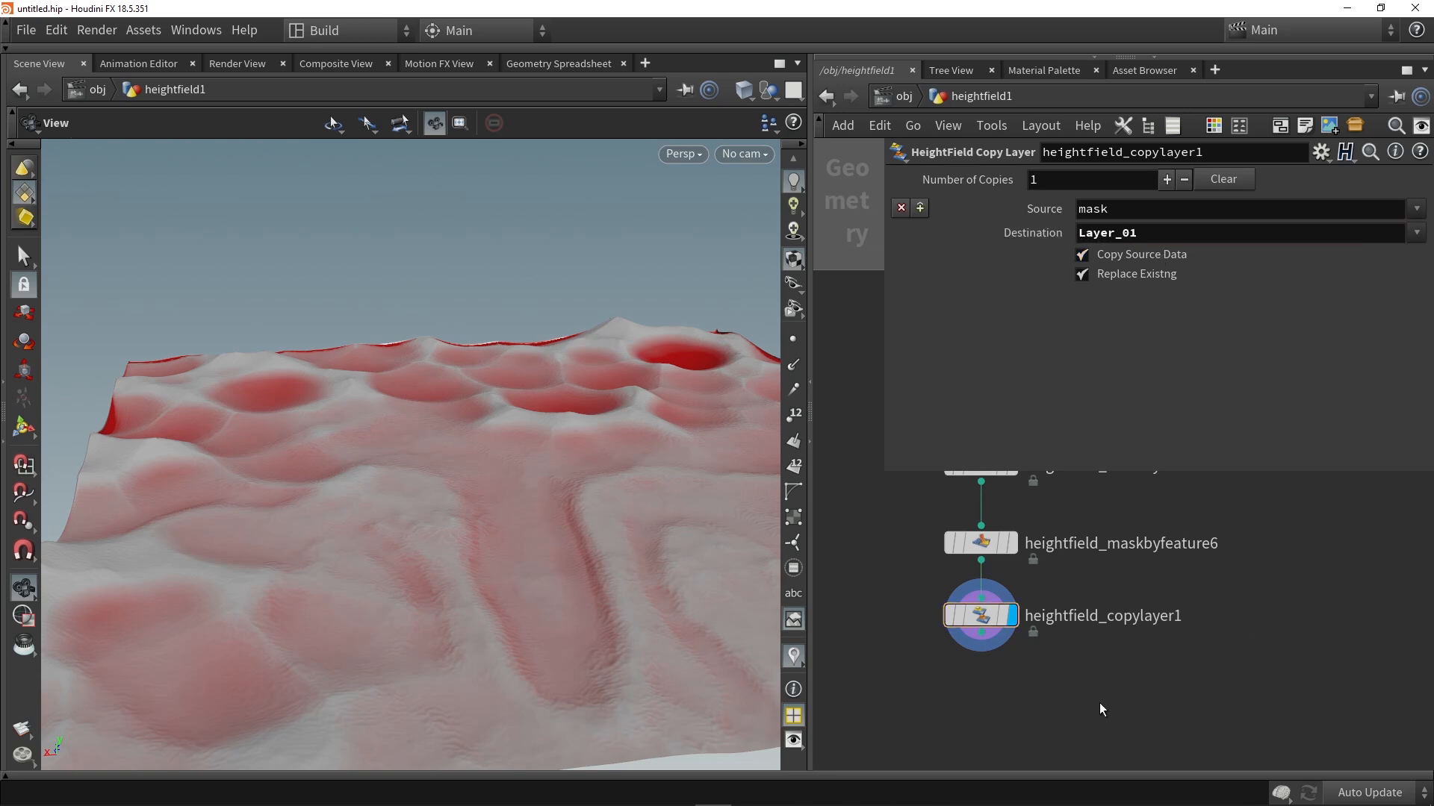
# Step: Add a HeightField Remap node after heightfield_copylayer1, align it beneath that node and display its result
pyautogui.moveTo(1099, 703); pyautogui.dragTo(1112, 600, button='middle')
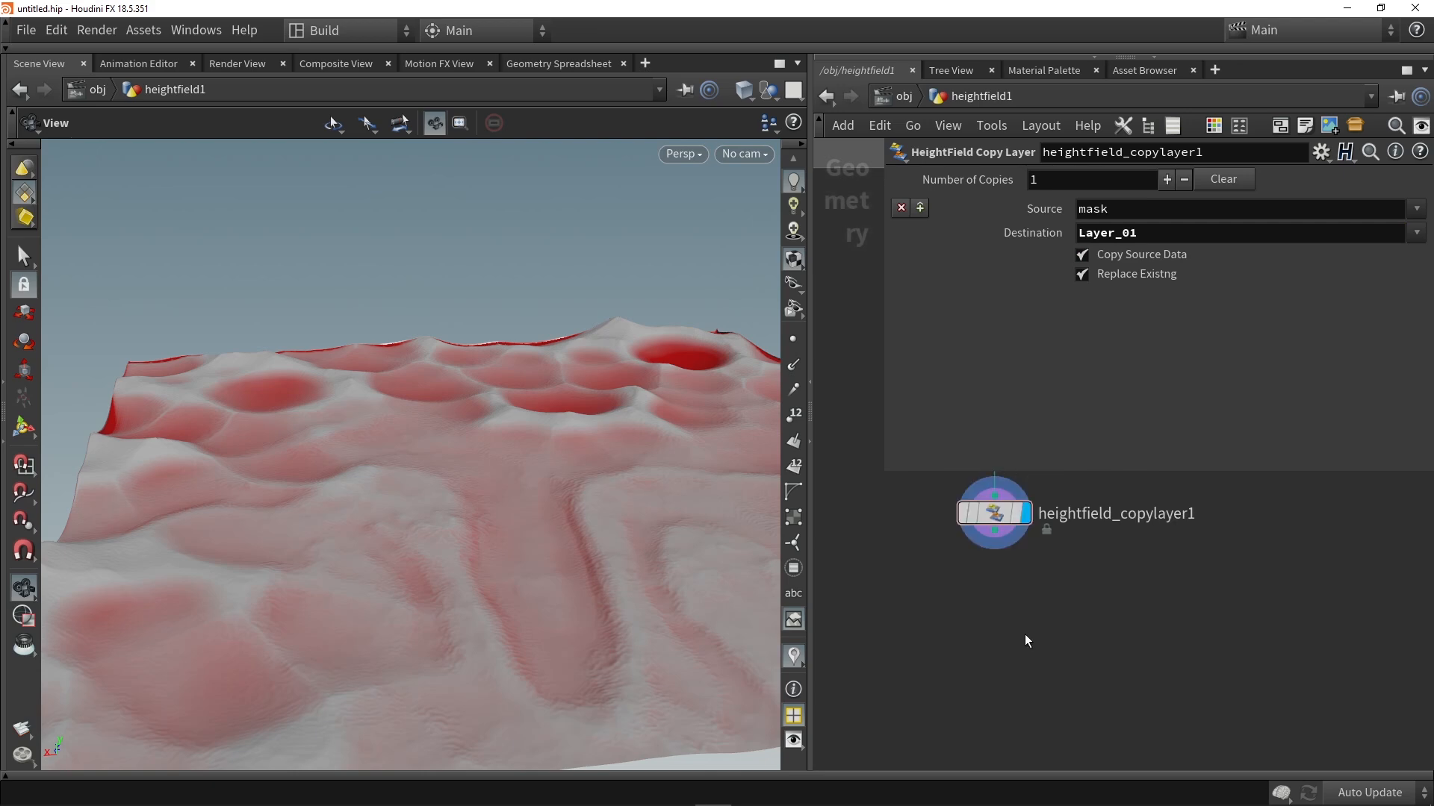
pyautogui.press('Tab')
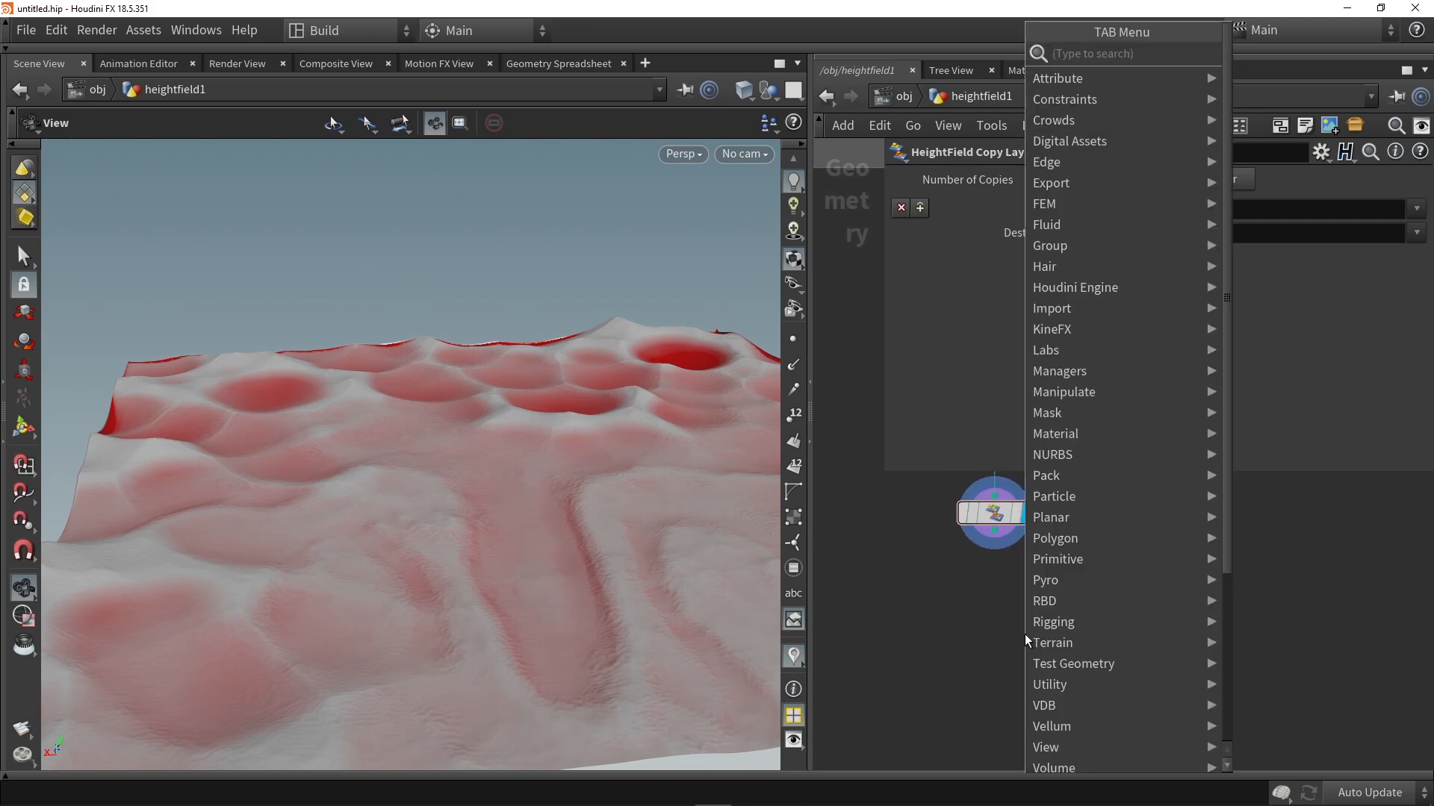
pyautogui.write('rem')
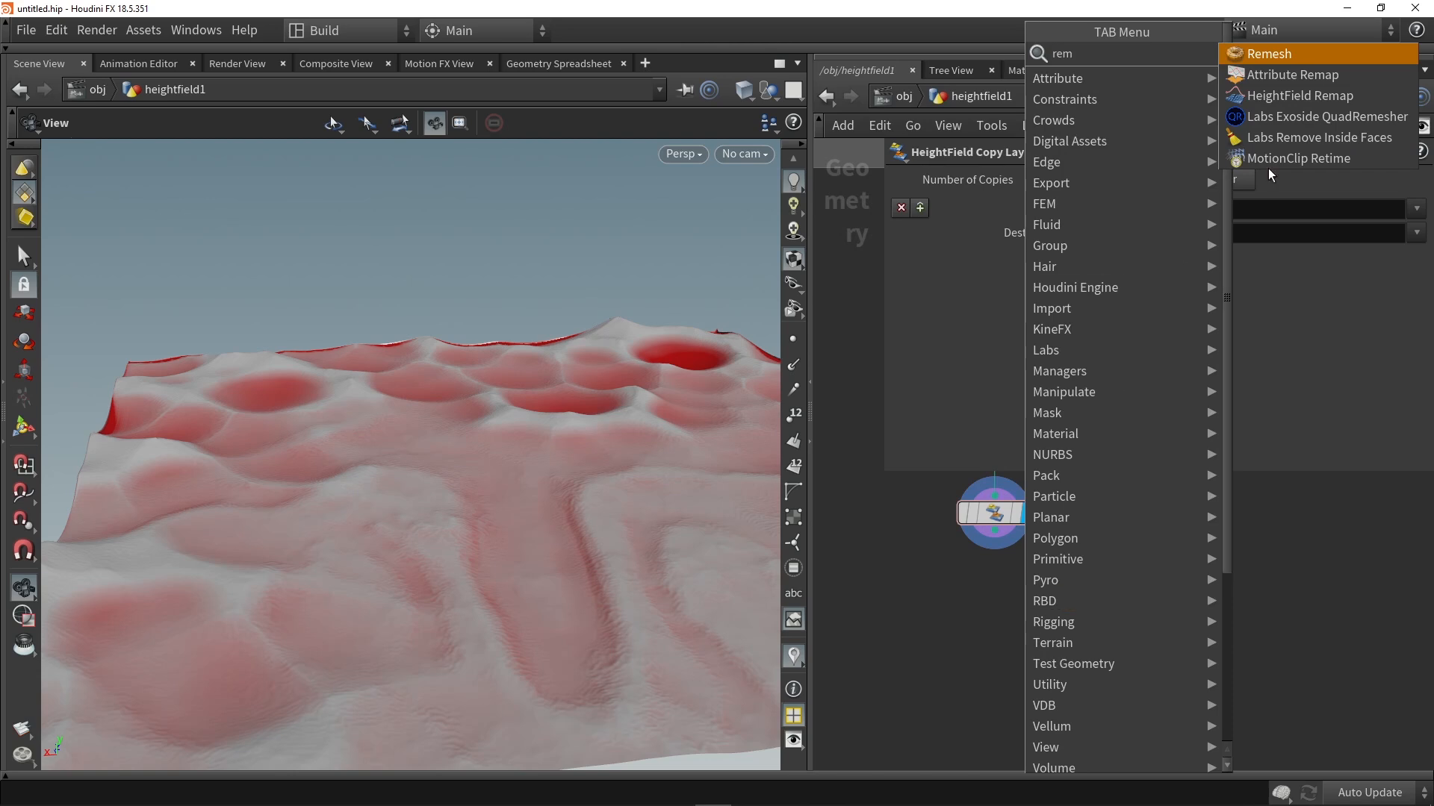
pyautogui.click(1300, 96)
pyautogui.click(976, 594)
pyautogui.moveTo(971, 547); pyautogui.dragTo(1000, 611)
pyautogui.click(1030, 604)
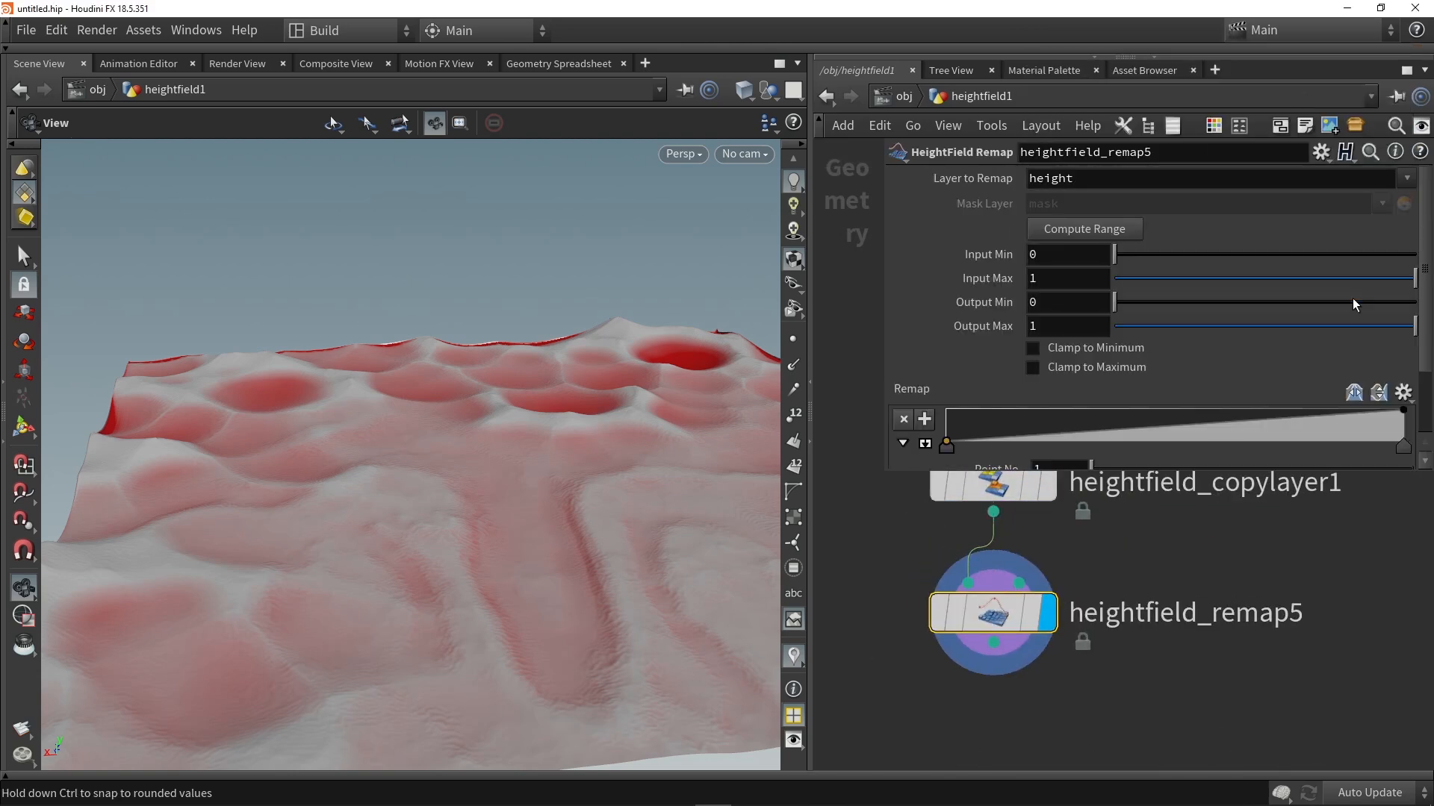
# Step: Set the remap node's Layer to Remap to mask and invert it with Output Min 1 and Output Max 0
pyautogui.click(1407, 178)
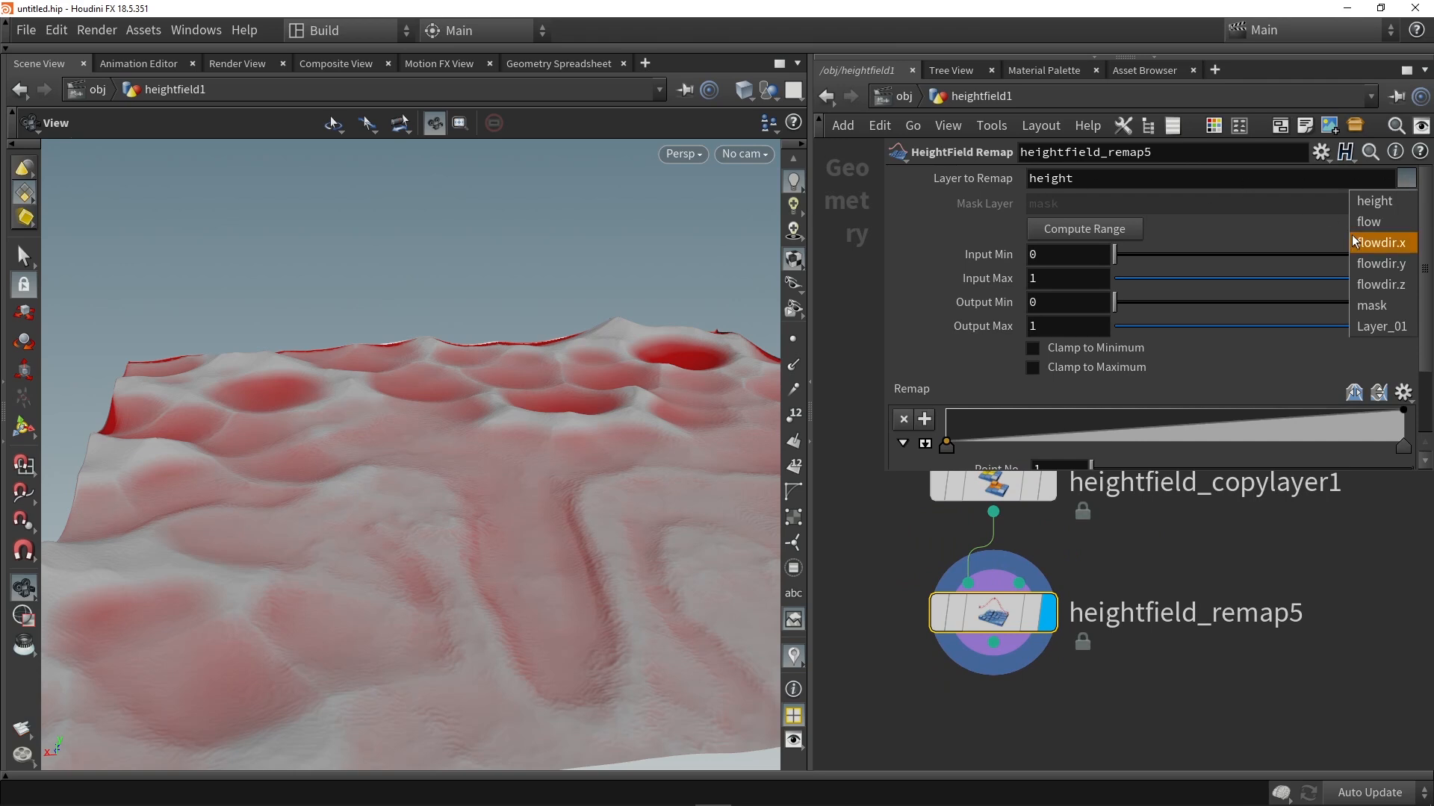
pyautogui.click(1370, 306)
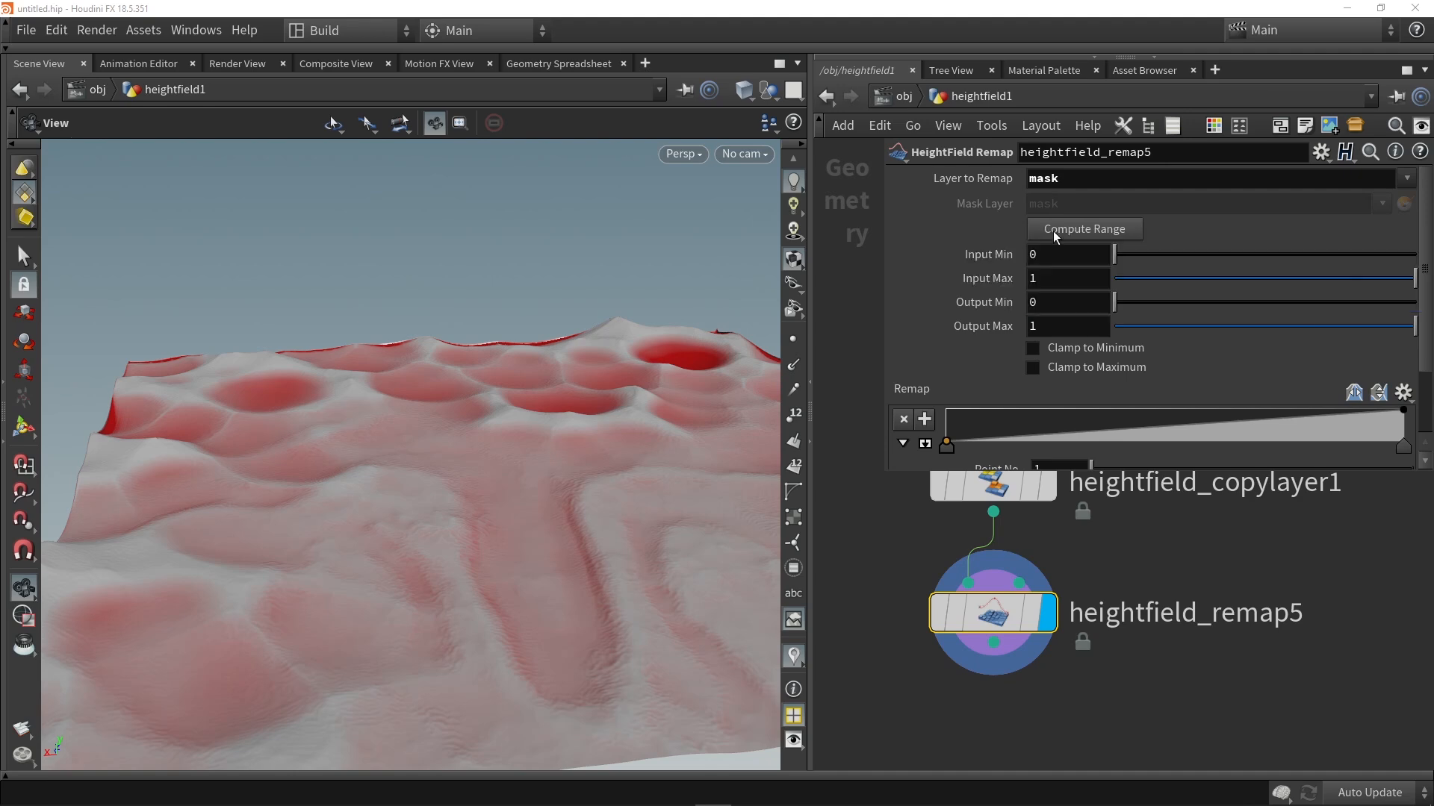
pyautogui.moveTo(1114, 301); pyautogui.dragTo(1015, 324)
pyautogui.moveTo(406, 400); pyautogui.dragTo(637, 419)
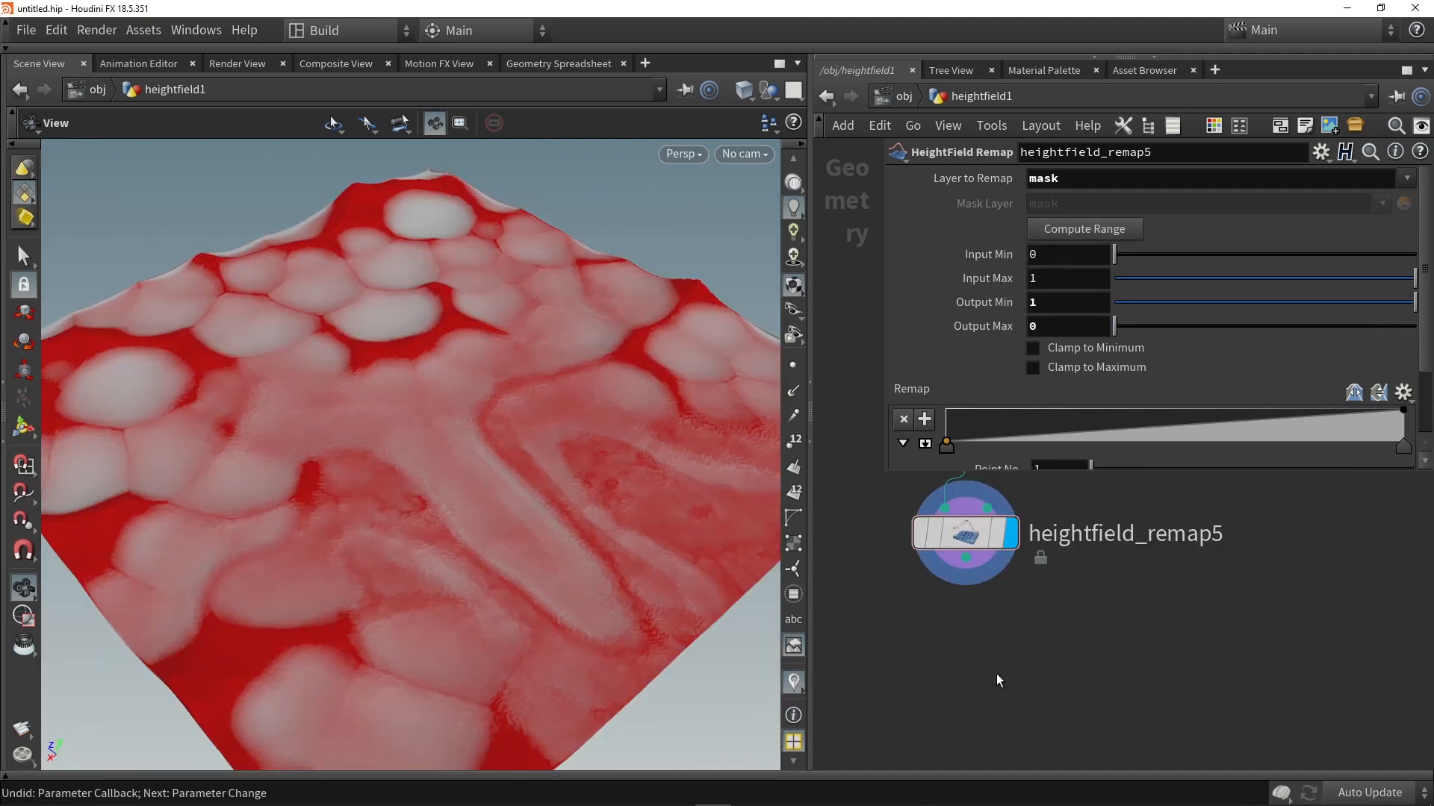
# Step: Add a Labs HF Combine Masks node, wire it beneath heightfield_remap5 and display its result
pyautogui.press('Tab')
pyautogui.write('combin')
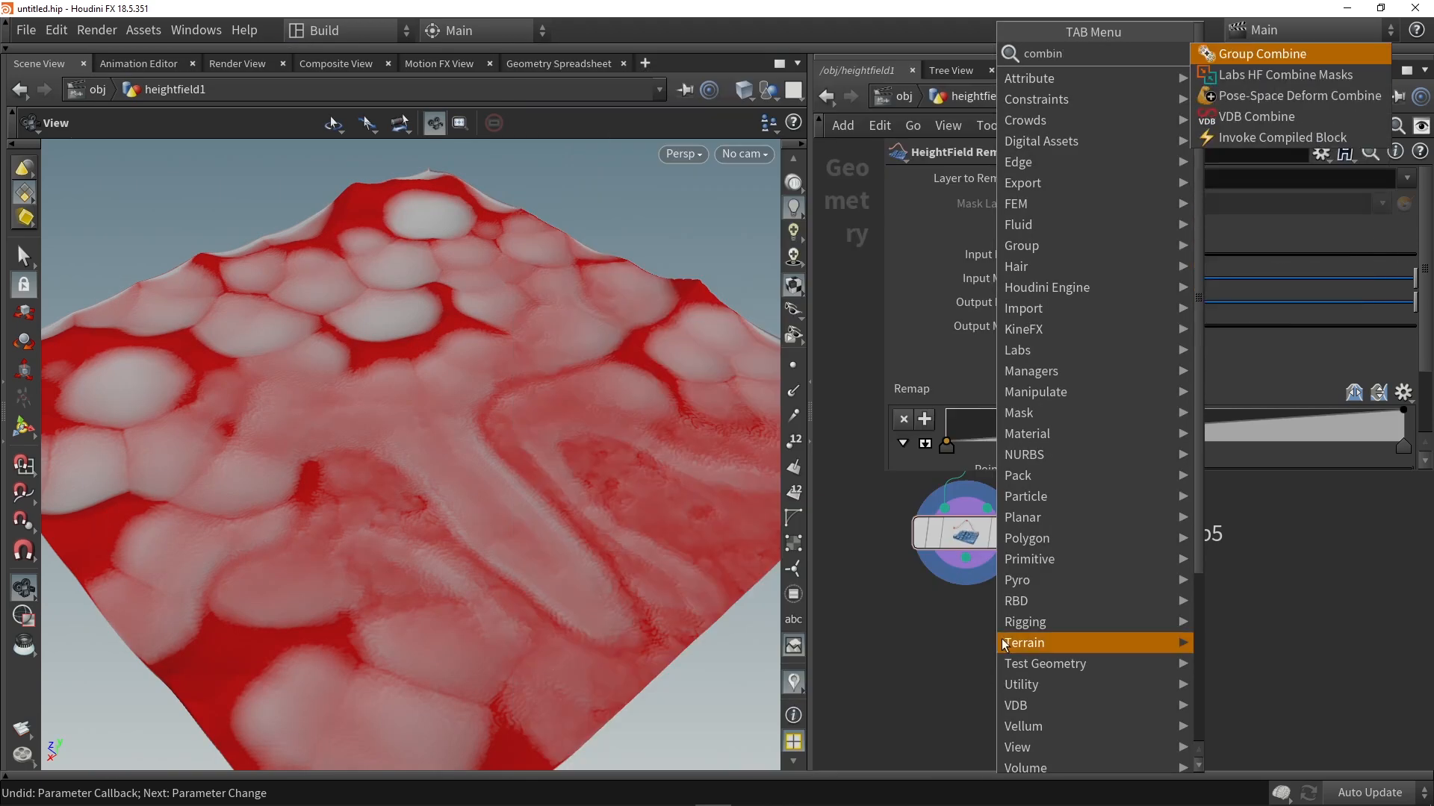
pyautogui.click(1253, 73)
pyautogui.click(923, 679)
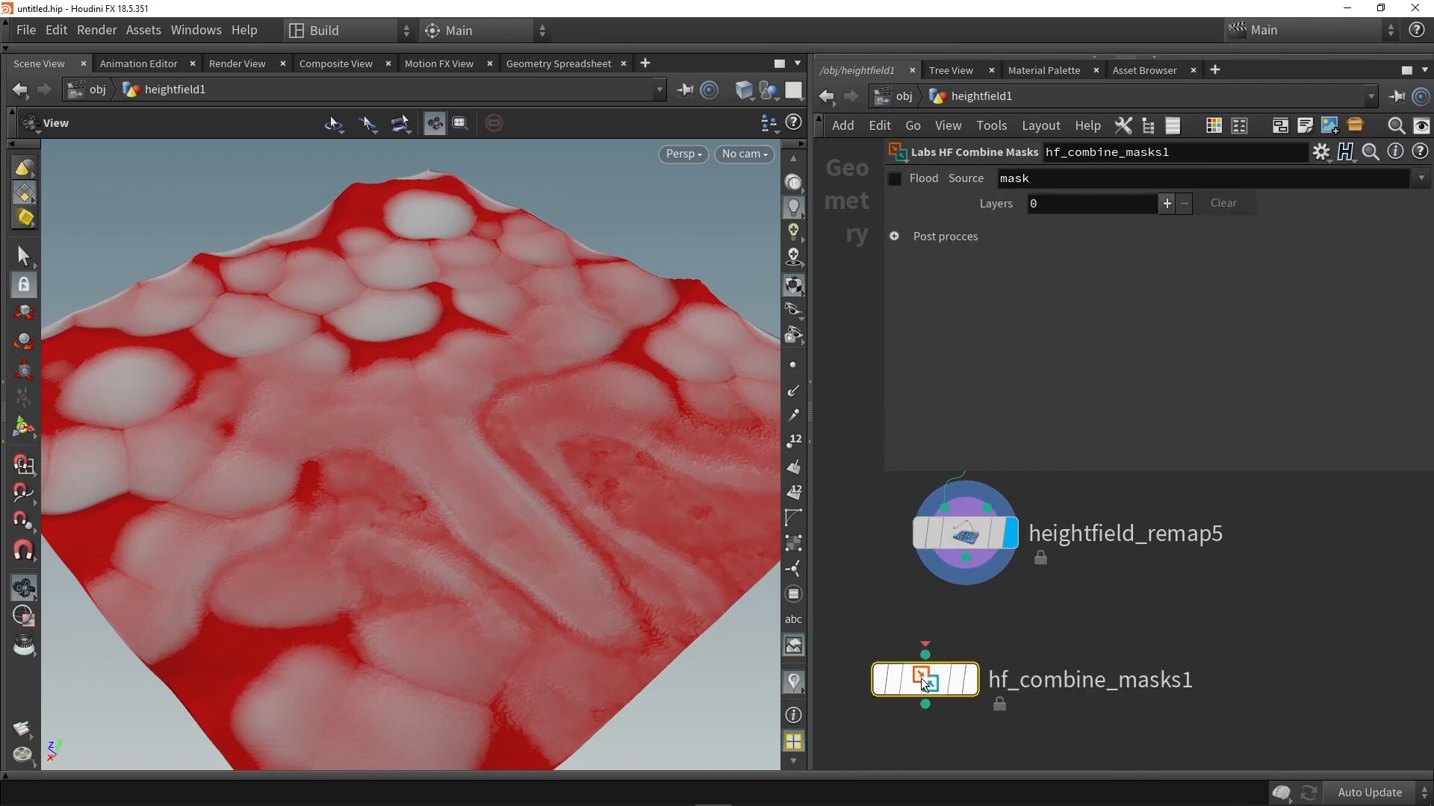
pyautogui.moveTo(969, 564); pyautogui.dragTo(966, 678)
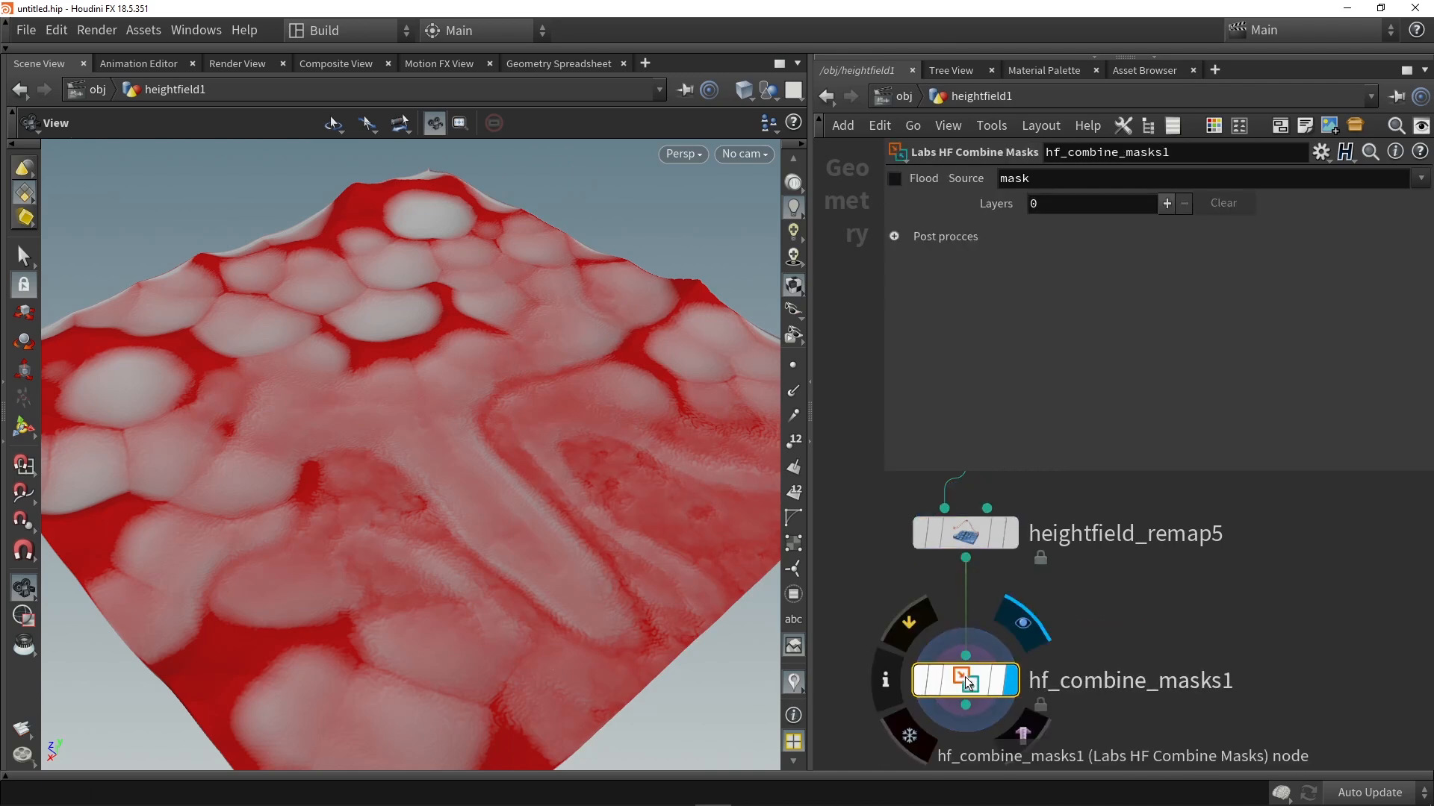
# Step: Add one layer to the combine masks node, choose flow in Subtract mode and inspect the mask on the terrain
pyautogui.click(1167, 203)
pyautogui.click(1326, 234)
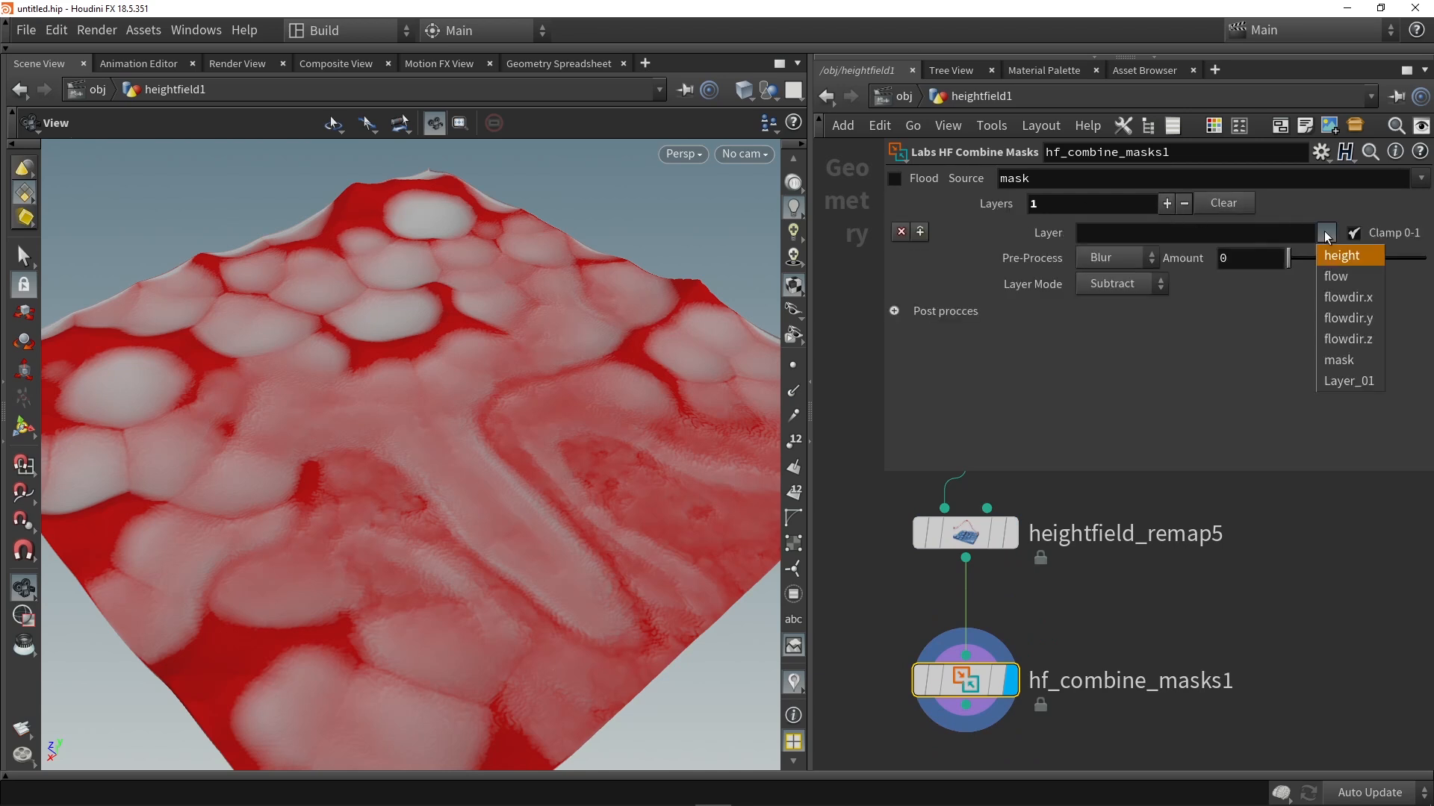
pyautogui.click(1336, 276)
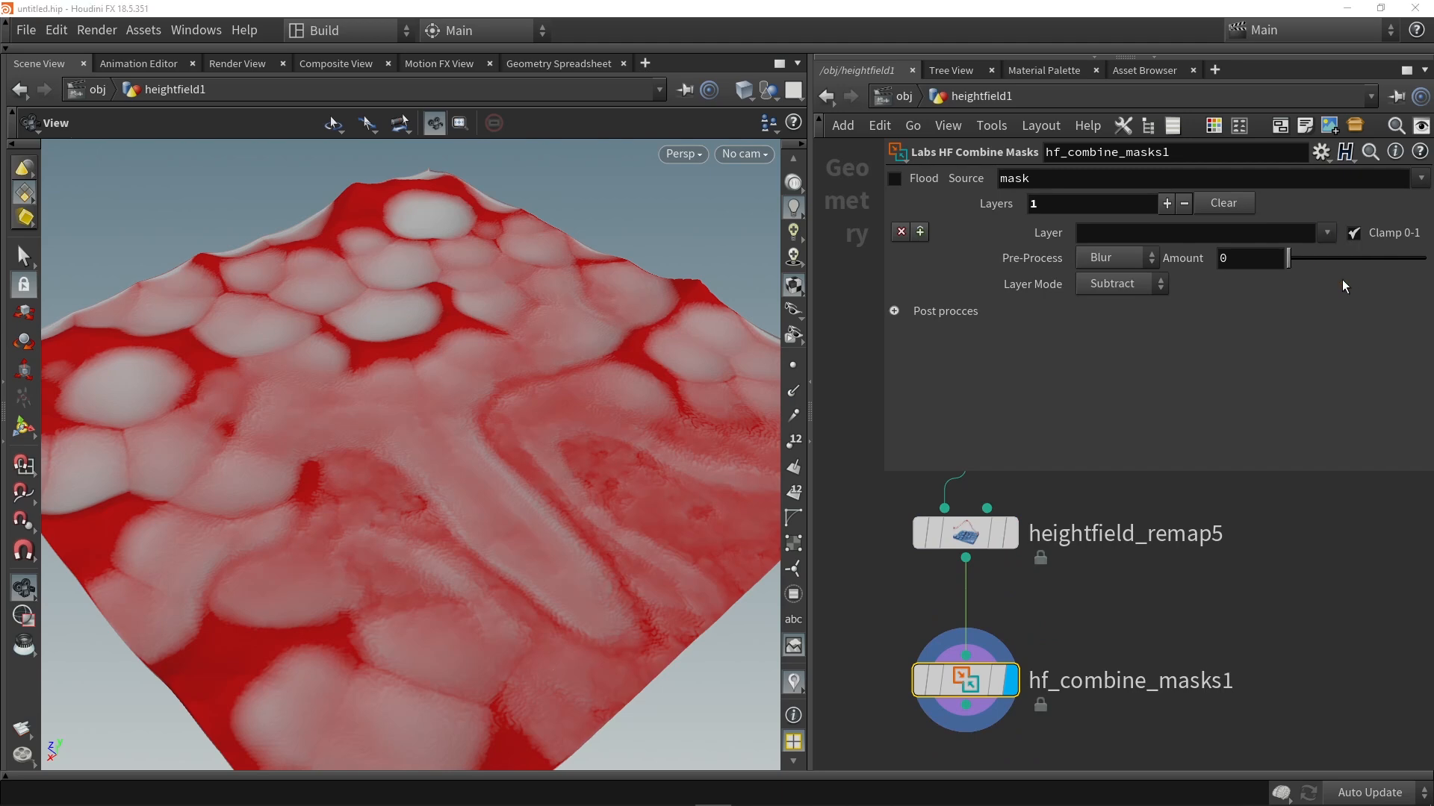
pyautogui.moveTo(470, 416); pyautogui.dragTo(377, 308)
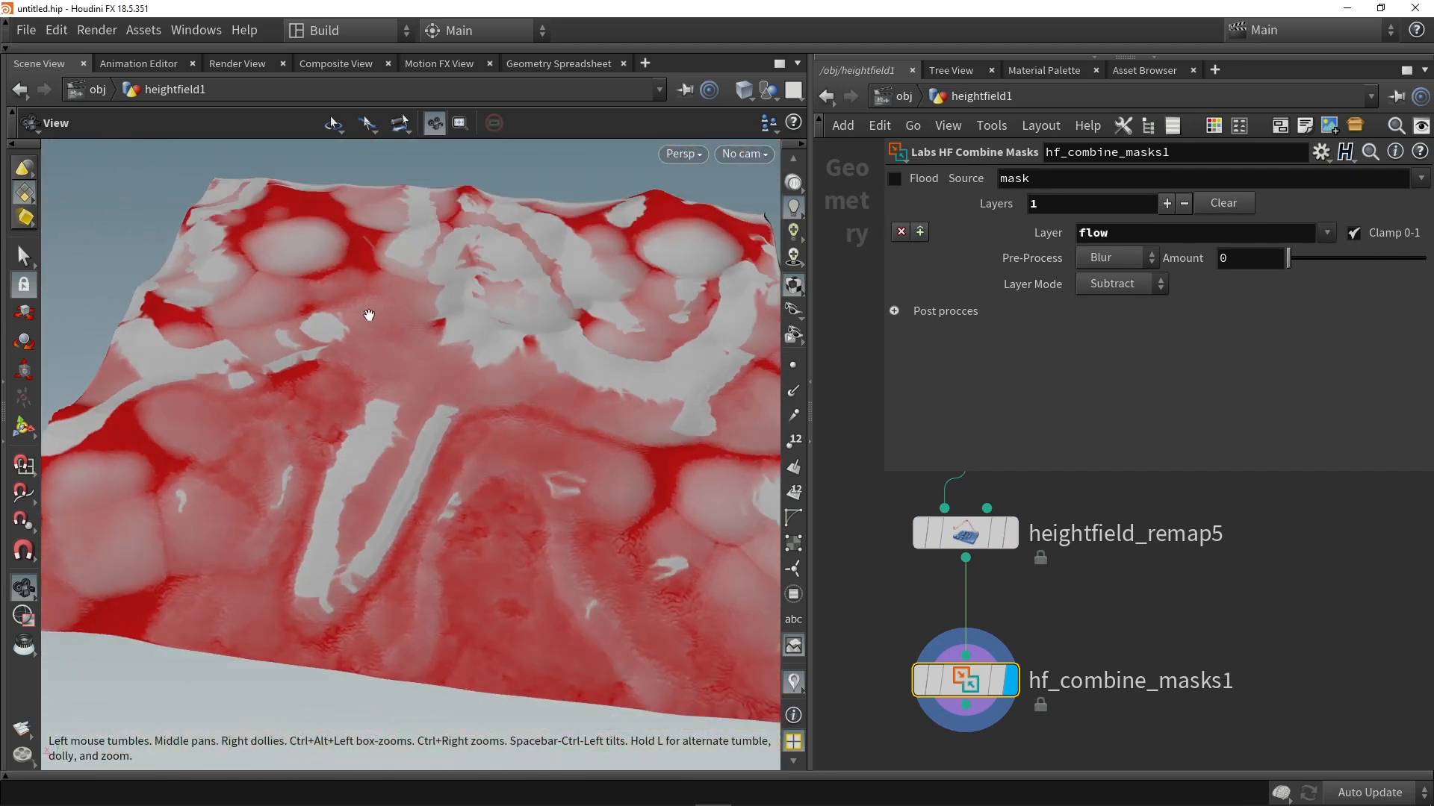
pyautogui.moveTo(512, 235); pyautogui.dragTo(628, 306)
pyautogui.scroll(-3, 881, 554)
pyautogui.moveTo(881, 554); pyautogui.dragTo(956, 484, button='middle')
pyautogui.scroll(-4, 924, 732)
pyautogui.scroll(7, 914, 594)
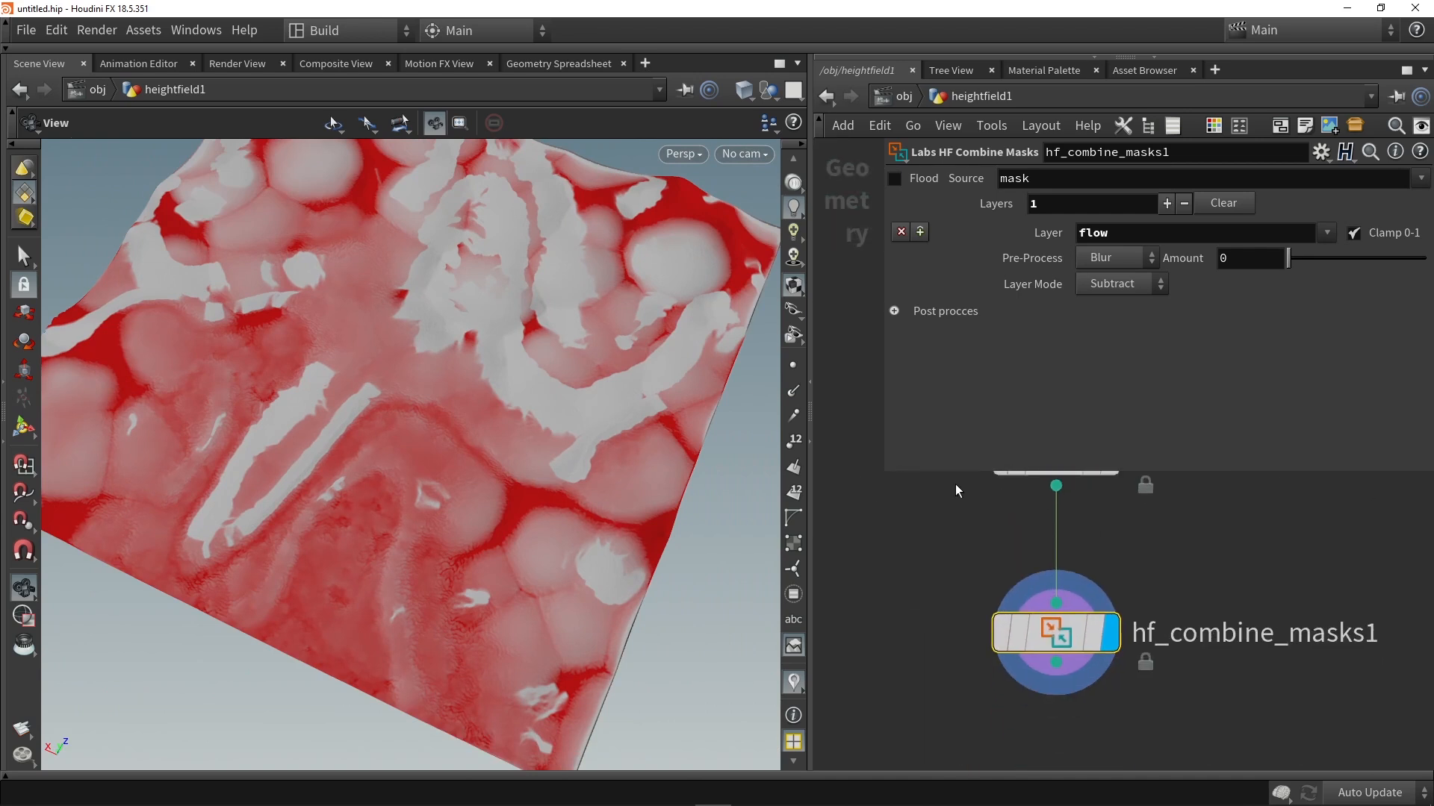
# Step: Try flowdir.z and Layer_01 as the layer subtracted in hf_combine_masks1
pyautogui.click(1327, 232)
pyautogui.click(1330, 339)
pyautogui.moveTo(635, 388); pyautogui.dragTo(575, 399)
pyautogui.click(1327, 232)
pyautogui.click(1337, 381)
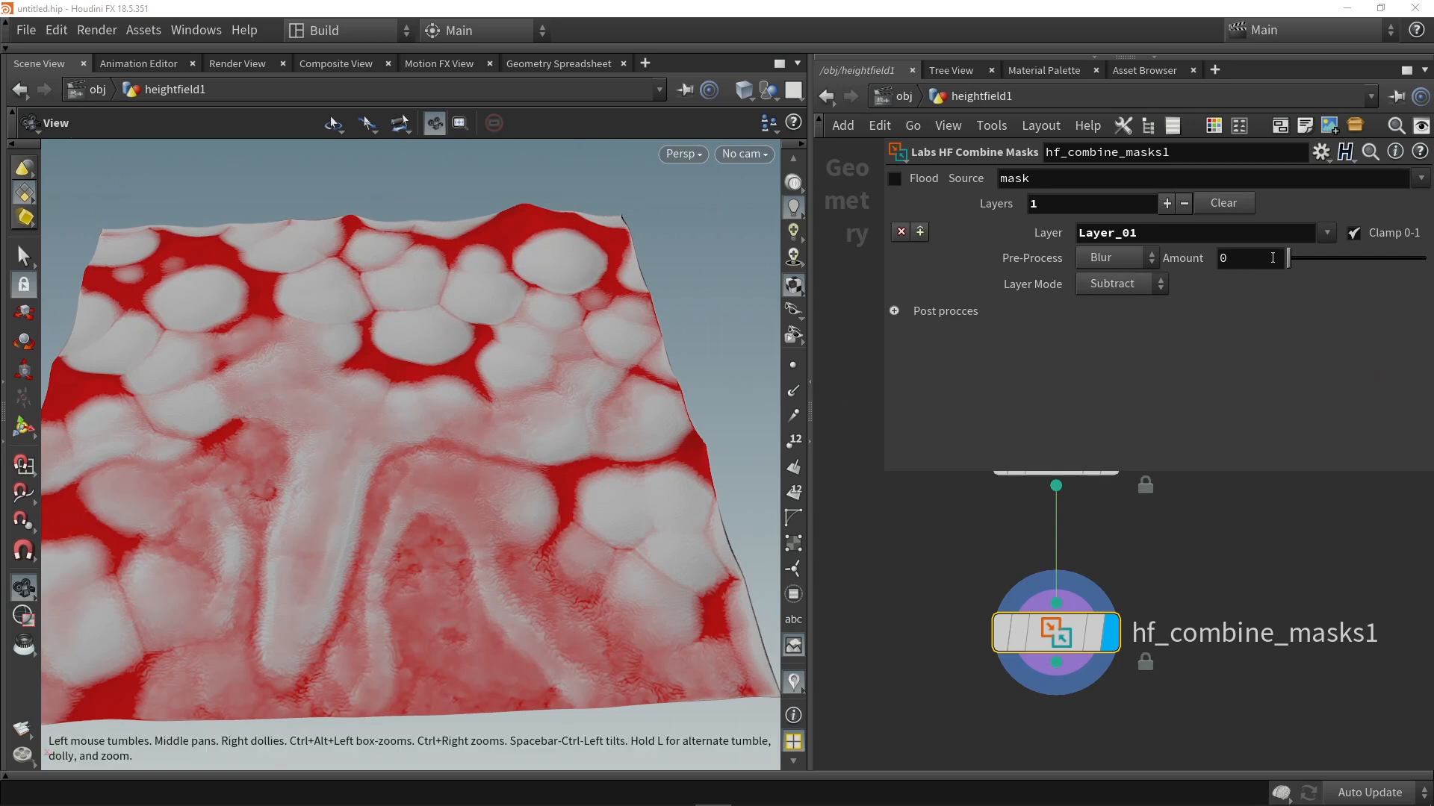
# Step: Move hf_combine_masks1 aside, and connect and display a new HeightField Erode node branching from heightfield_remap5
pyautogui.moveTo(1002, 625)
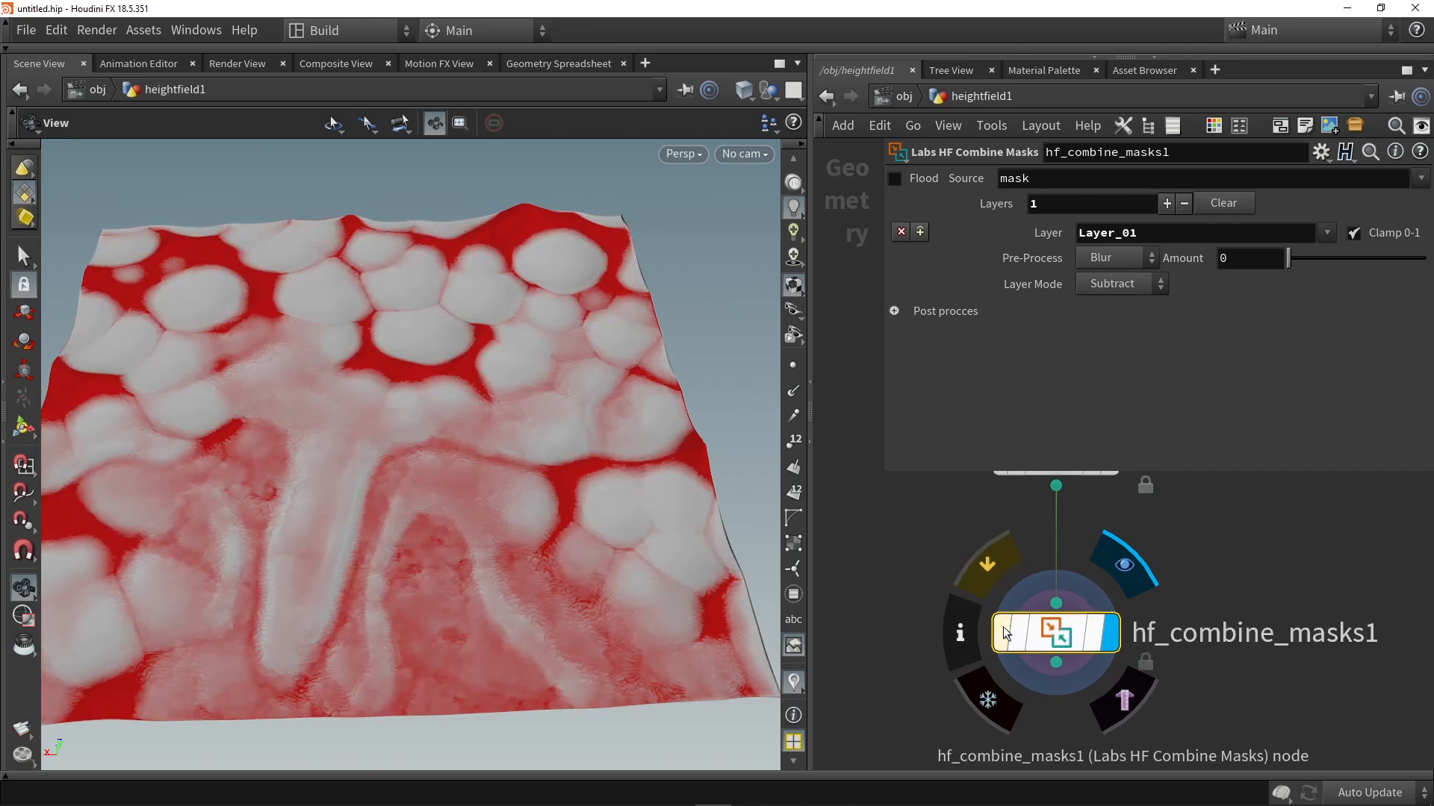
pyautogui.moveTo(1002, 626); pyautogui.dragTo(1184, 617)
pyautogui.scroll(-3, 1031, 598)
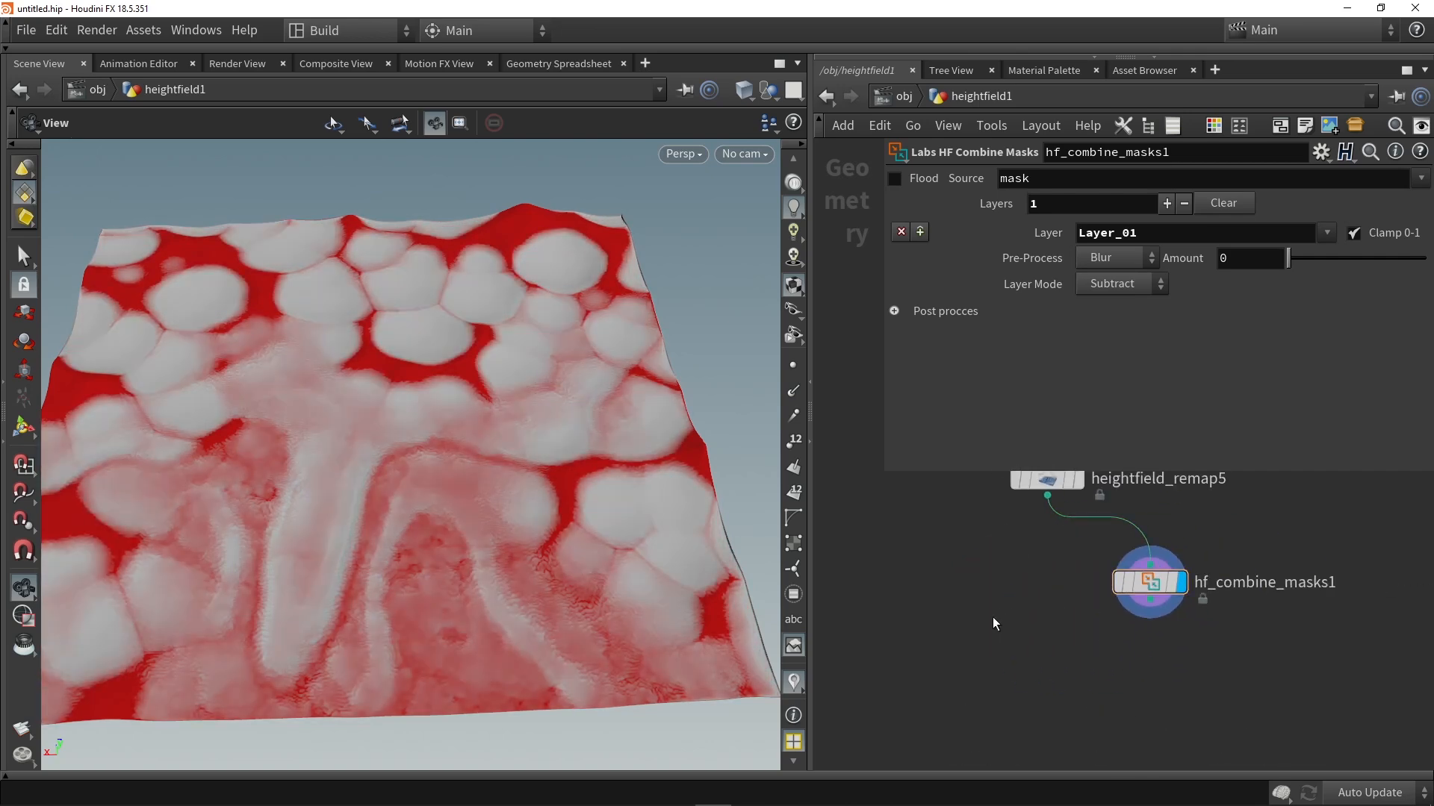
pyautogui.press('Tab')
pyautogui.write('ero')
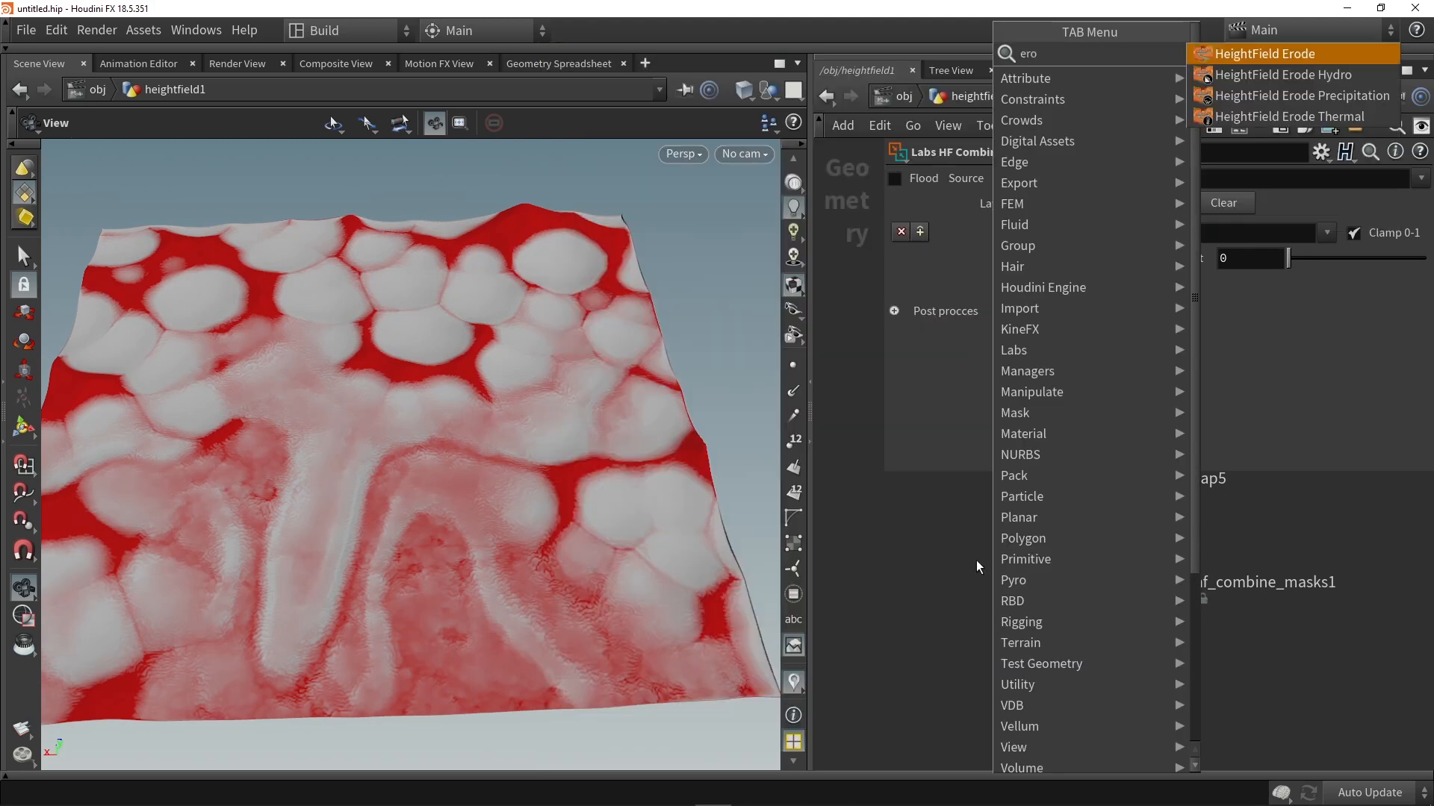
pyautogui.press('Return')
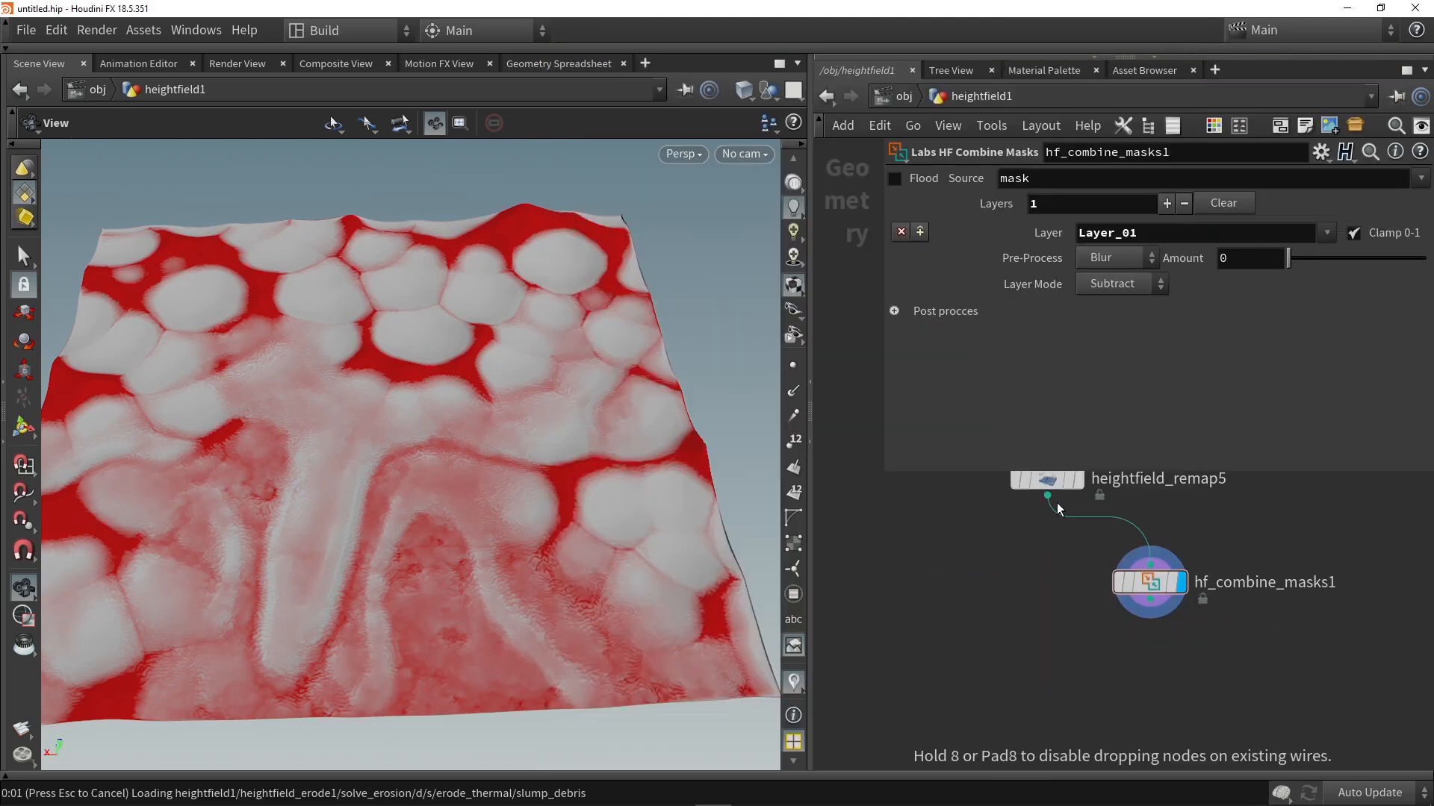
pyautogui.moveTo(1049, 499); pyautogui.dragTo(935, 542)
pyautogui.press('r')
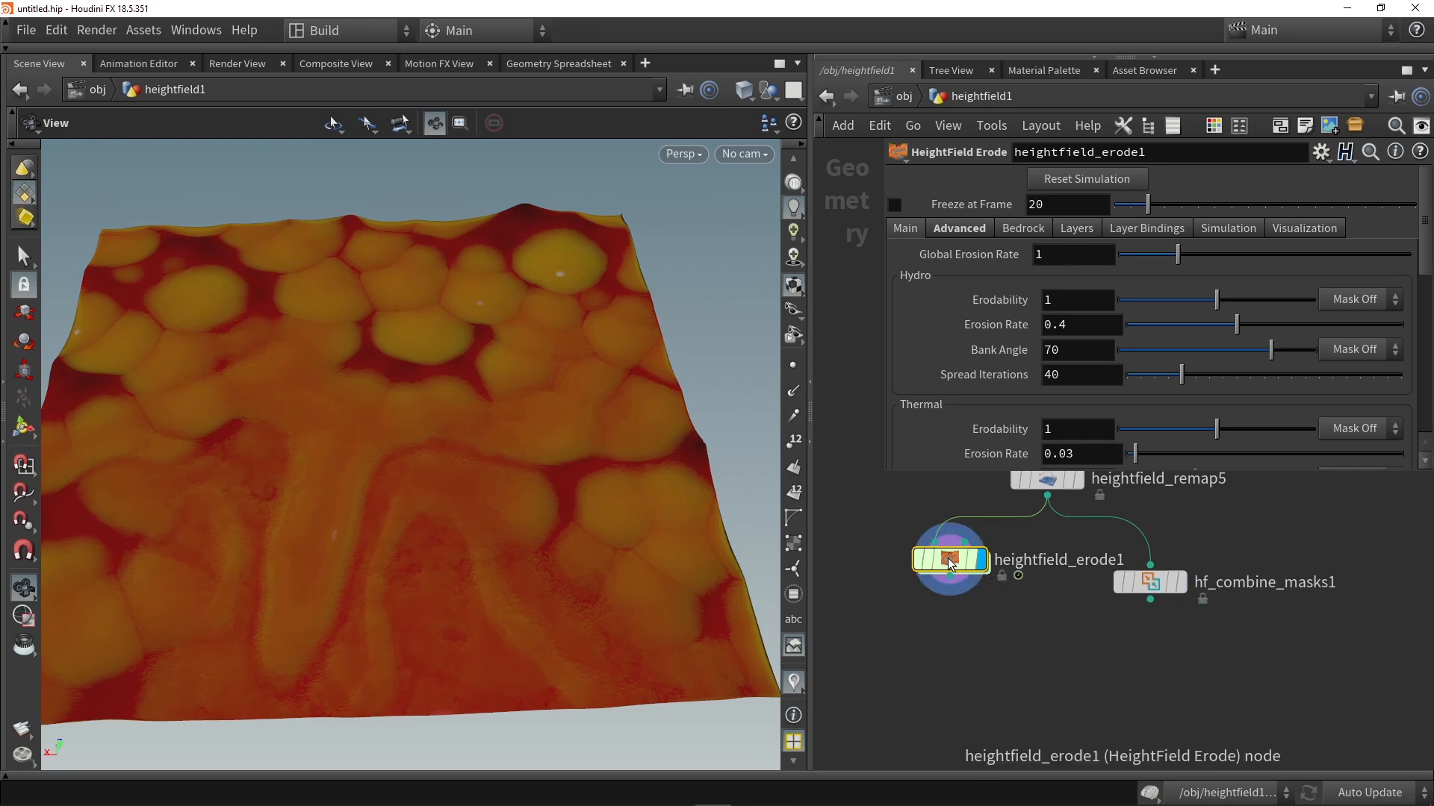
# Step: Turn off the erode node's Visualize option, freeze it at frame 10 and feed its output into hf_combine_masks1
pyautogui.moveTo(654, 324); pyautogui.dragTo(291, 464)
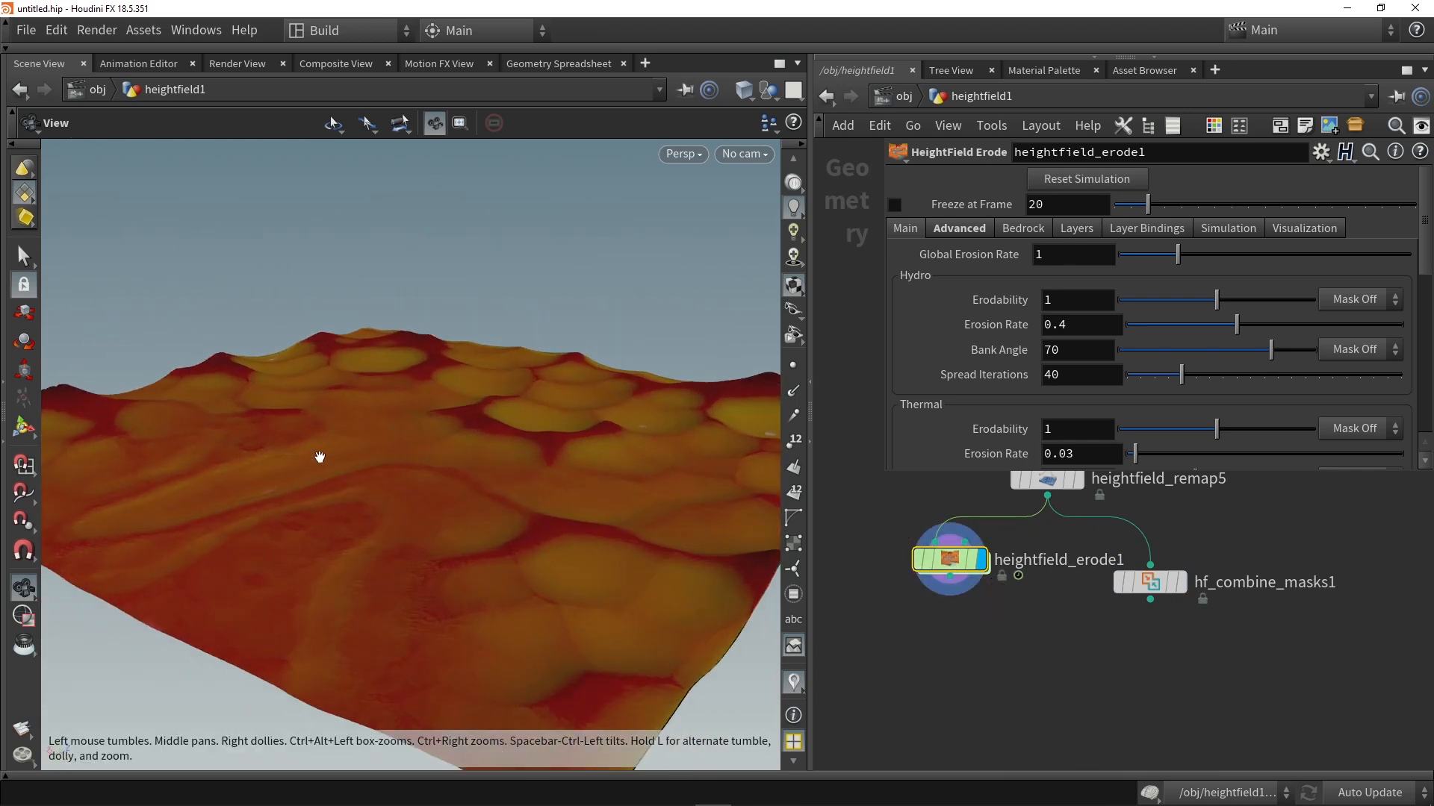
pyautogui.click(1303, 228)
pyautogui.click(1039, 252)
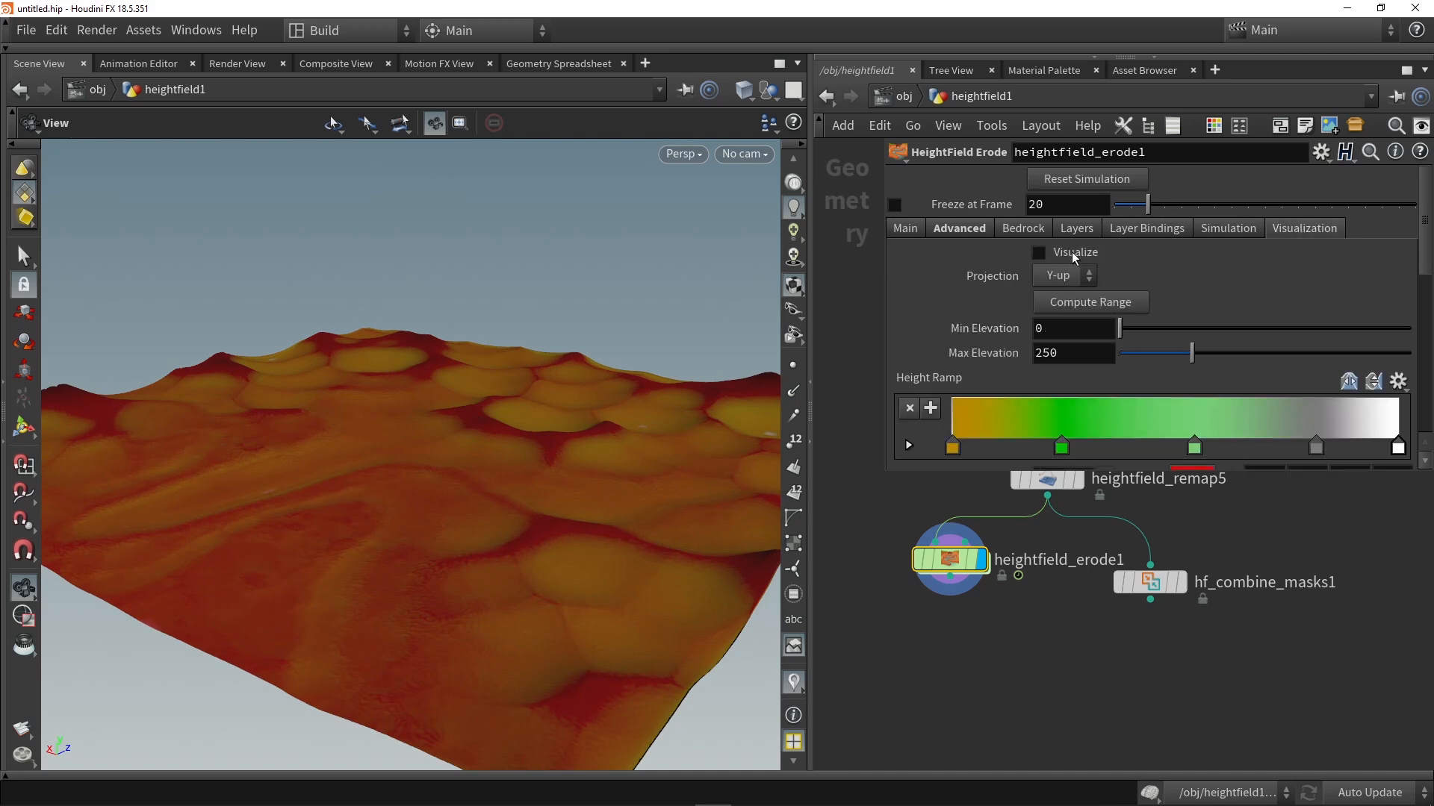
pyautogui.moveTo(576, 320); pyautogui.dragTo(745, 291)
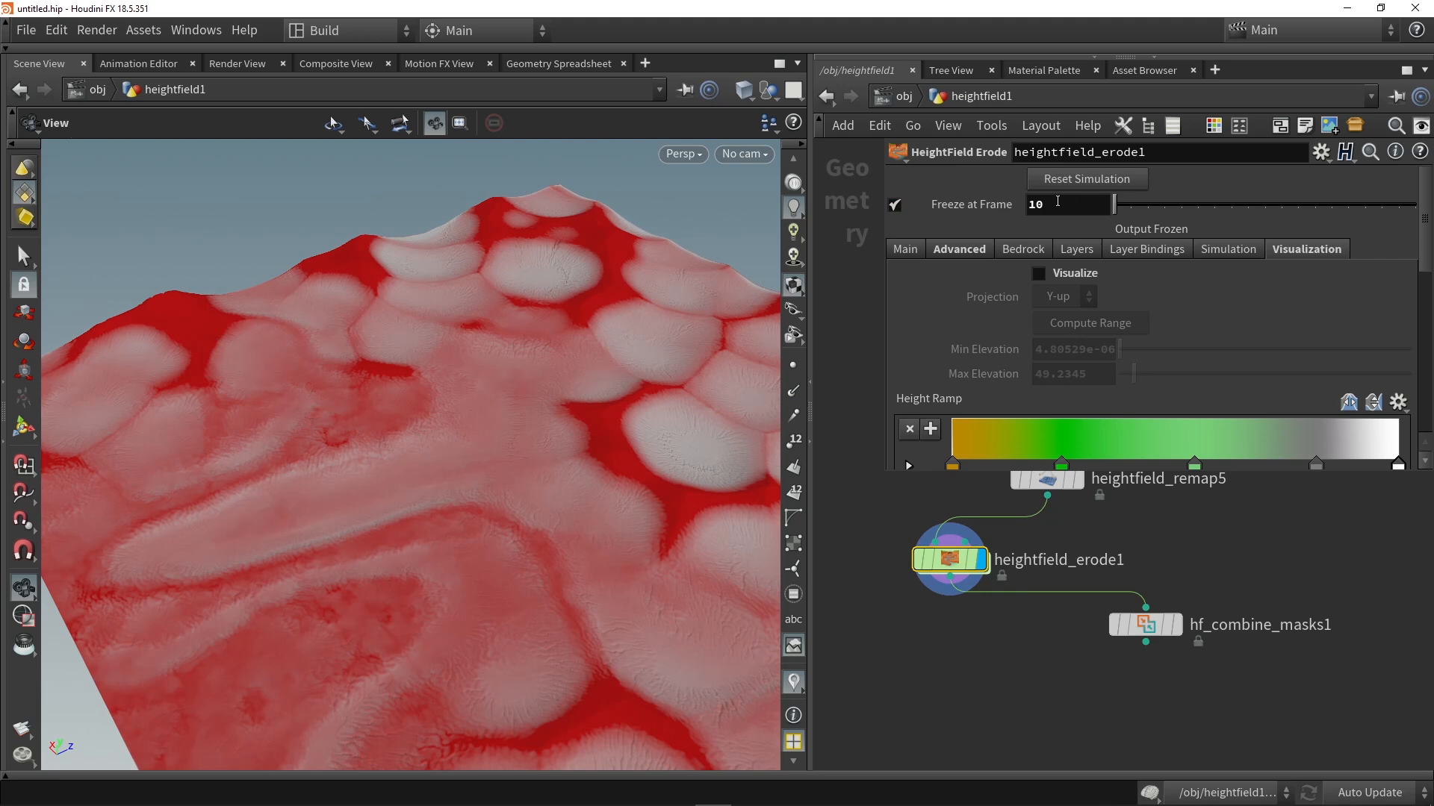
pyautogui.moveTo(457, 502); pyautogui.dragTo(522, 406)
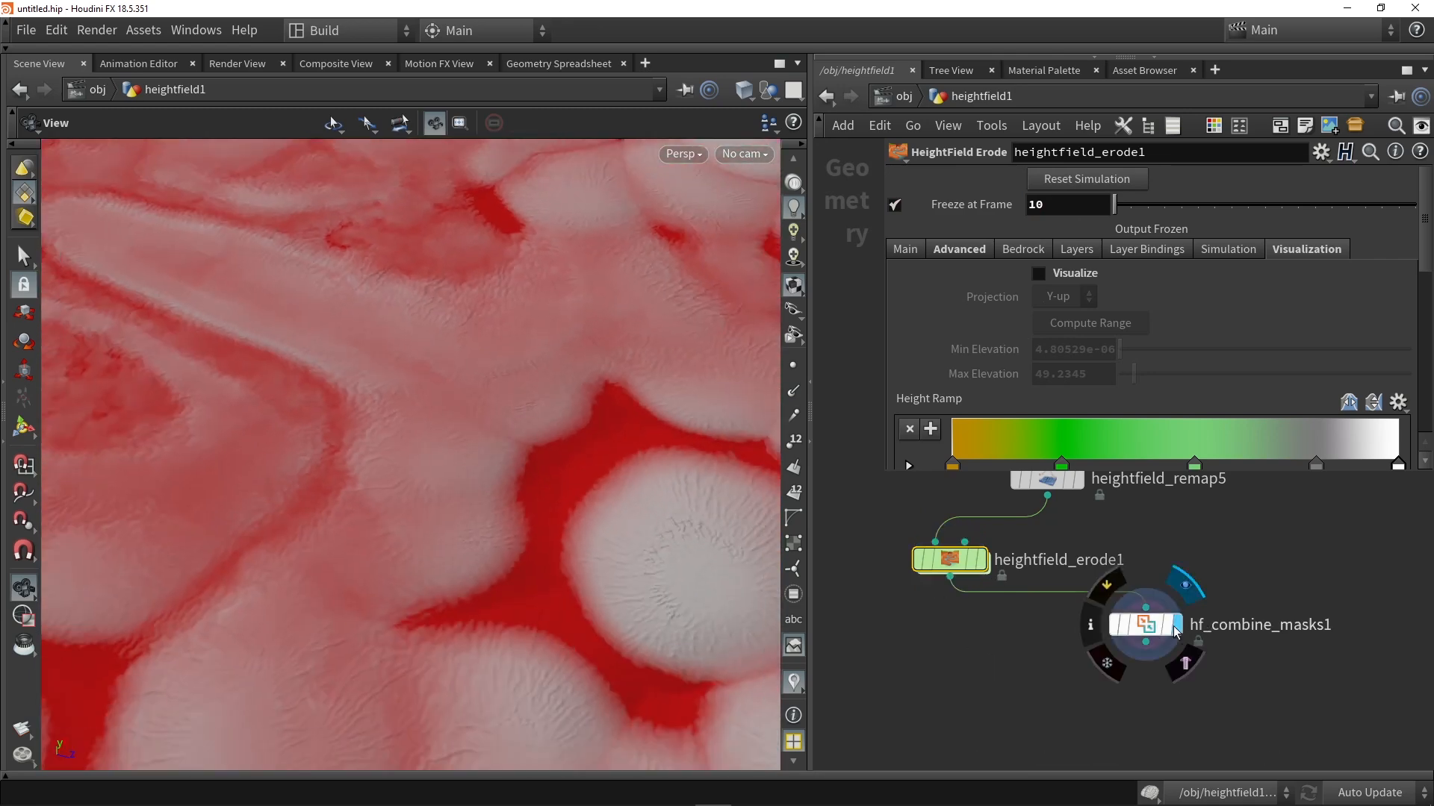
# Step: Display hf_combine_masks1 and try sediment and debris as the subtracted layer, inspecting the mask on the eroded terrain
pyautogui.click(1145, 624)
pyautogui.moveTo(672, 523); pyautogui.dragTo(803, 437)
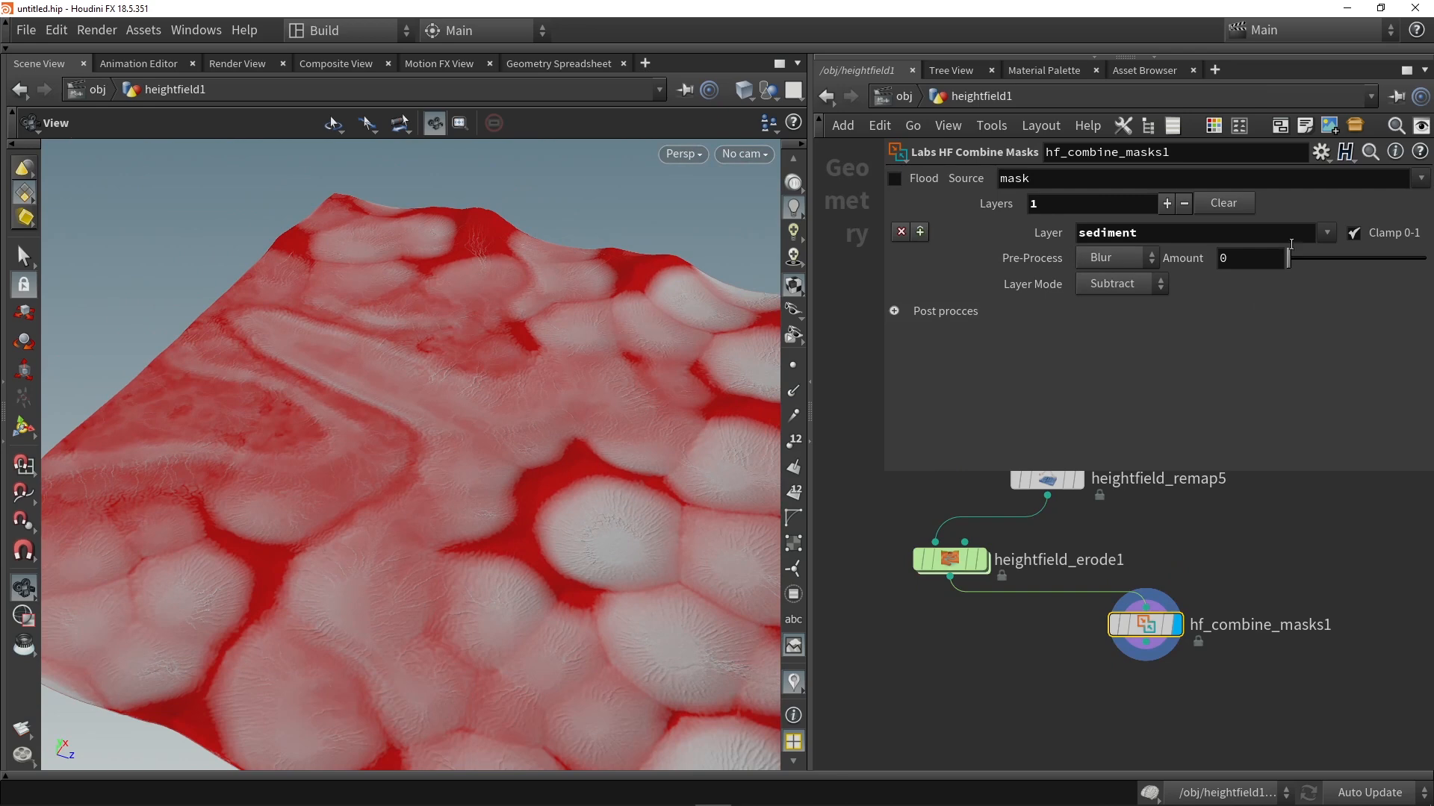
pyautogui.click(1325, 233)
pyautogui.click(1334, 445)
pyautogui.moveTo(537, 455); pyautogui.dragTo(314, 455)
pyautogui.moveTo(477, 483); pyautogui.dragTo(451, 432, button='middle')
pyautogui.moveTo(451, 432); pyautogui.dragTo(448, 553)
pyautogui.scroll(6, 147, 595)
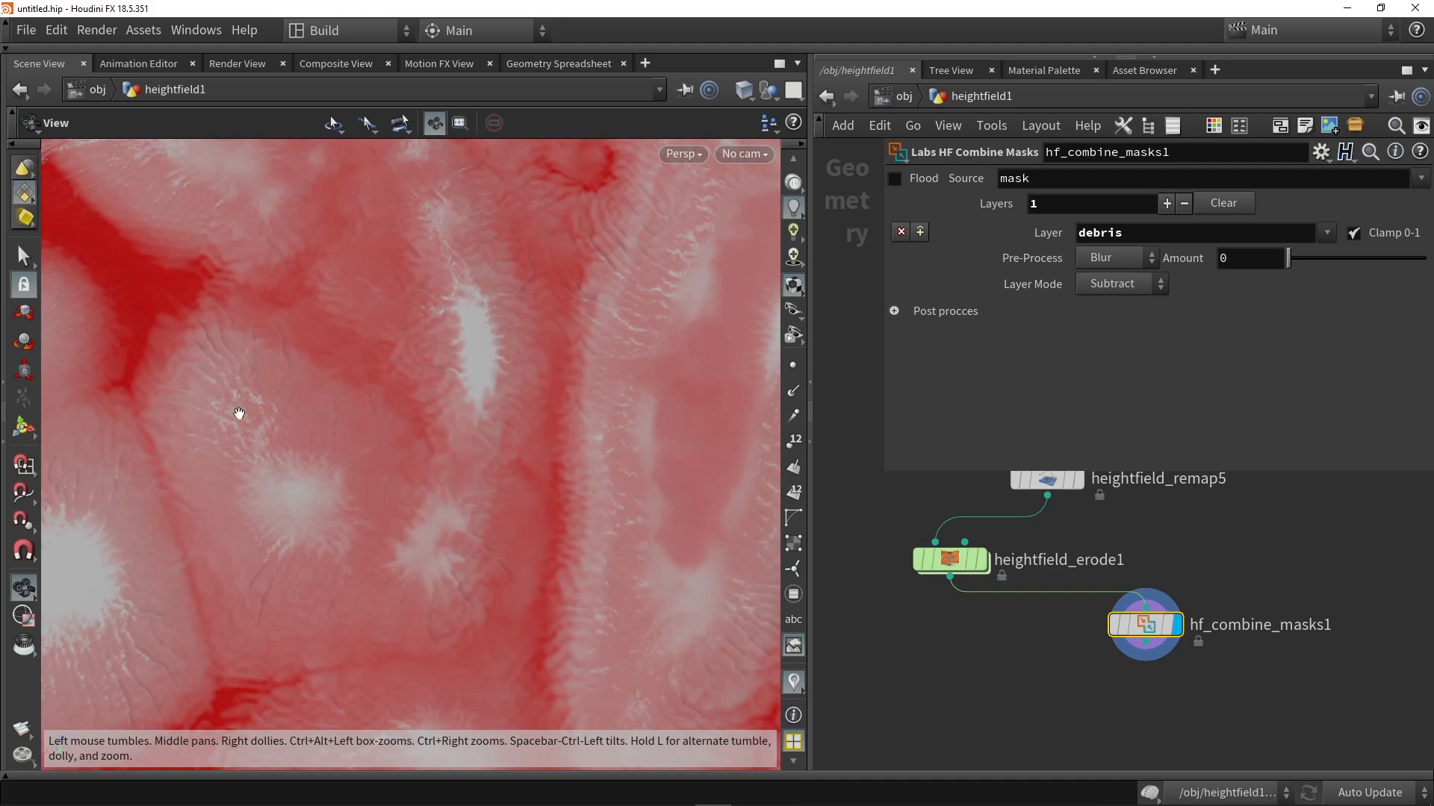
pyautogui.moveTo(331, 470); pyautogui.dragTo(426, 323)
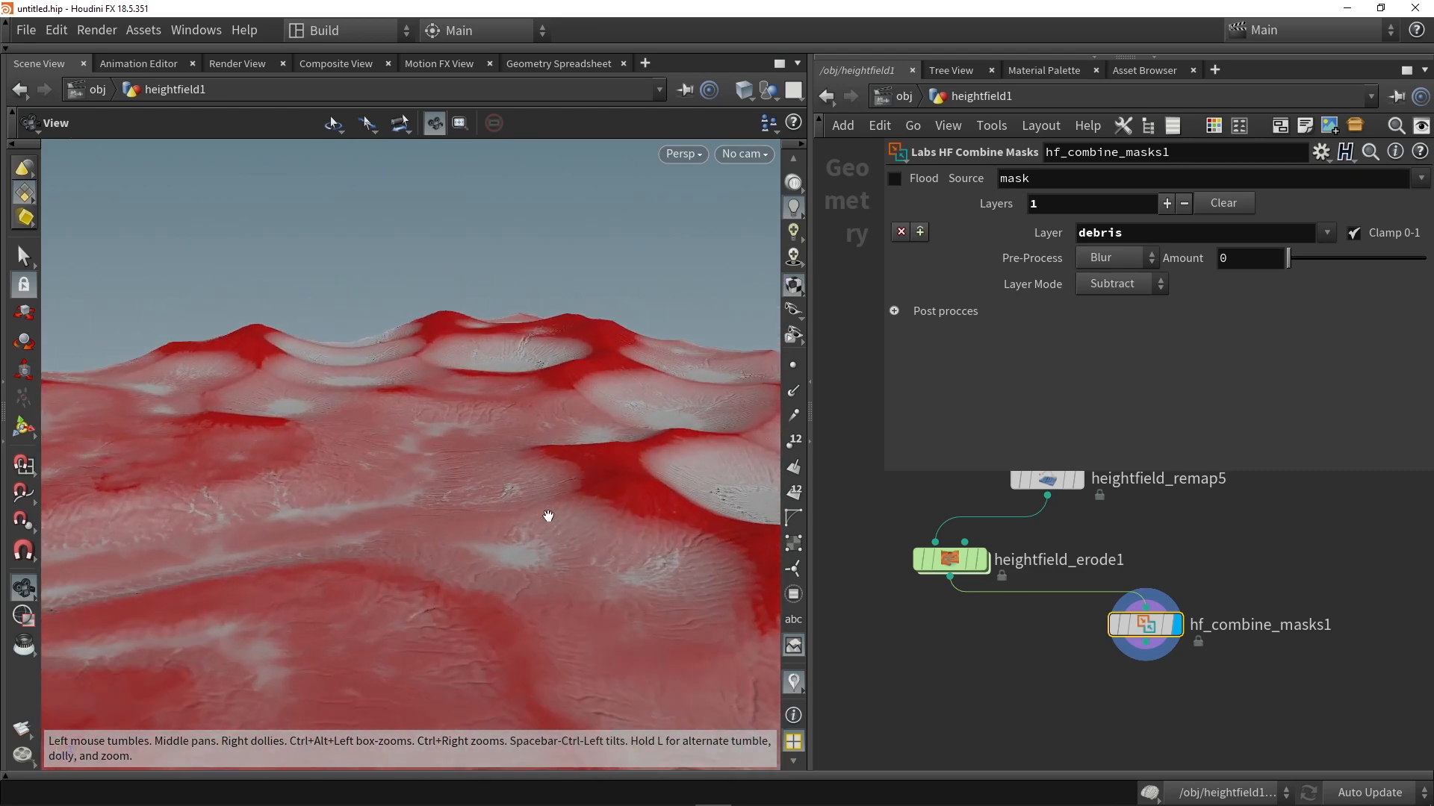
pyautogui.moveTo(547, 509); pyautogui.dragTo(603, 464)
# Step: Delete the erode and combine masks nodes, going back to heightfield_remap5 as the displayed node
pyautogui.moveTo(1017, 657); pyautogui.dragTo(899, 535)
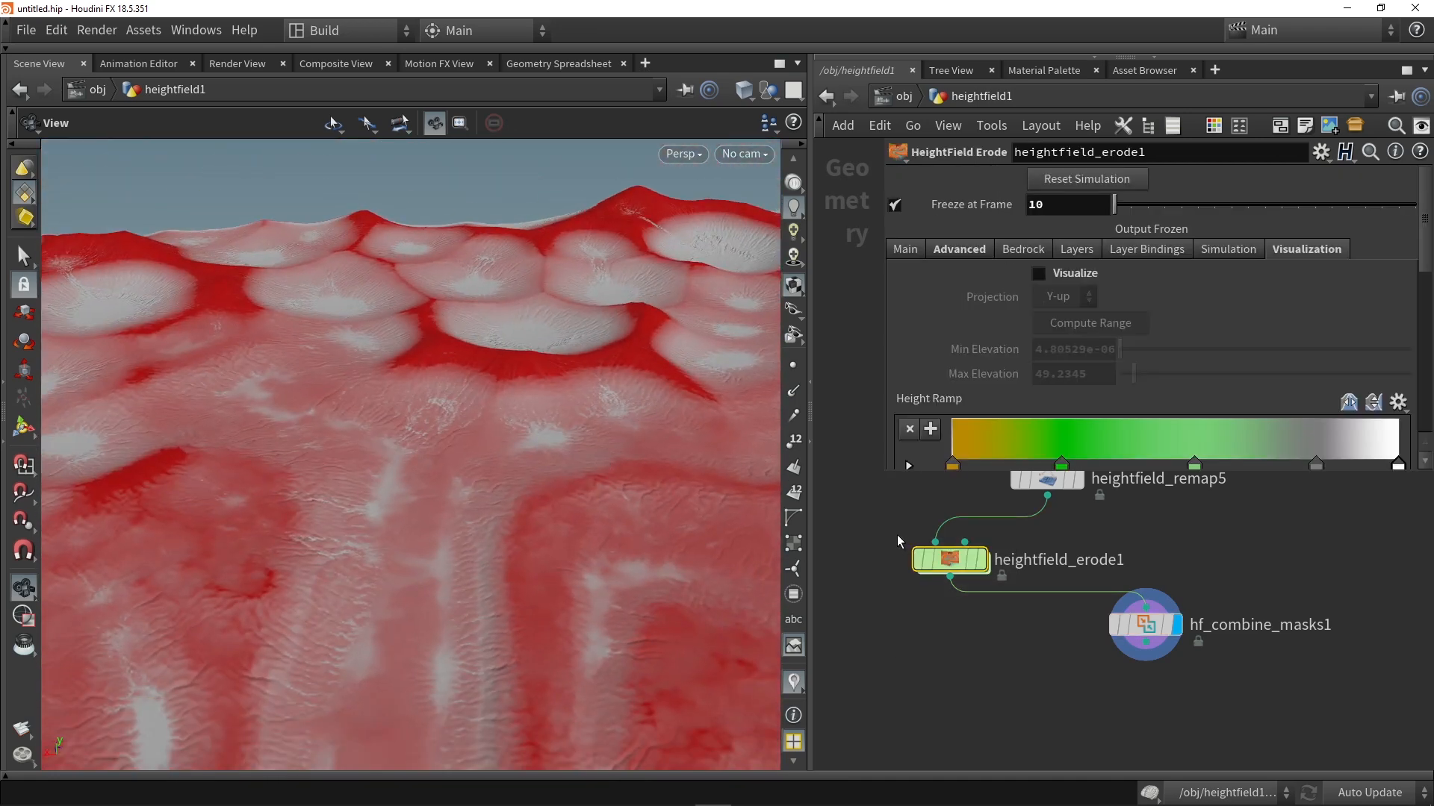
pyautogui.press('Delete')
pyautogui.moveTo(1179, 631)
pyautogui.moveTo(1179, 631); pyautogui.dragTo(1055, 557)
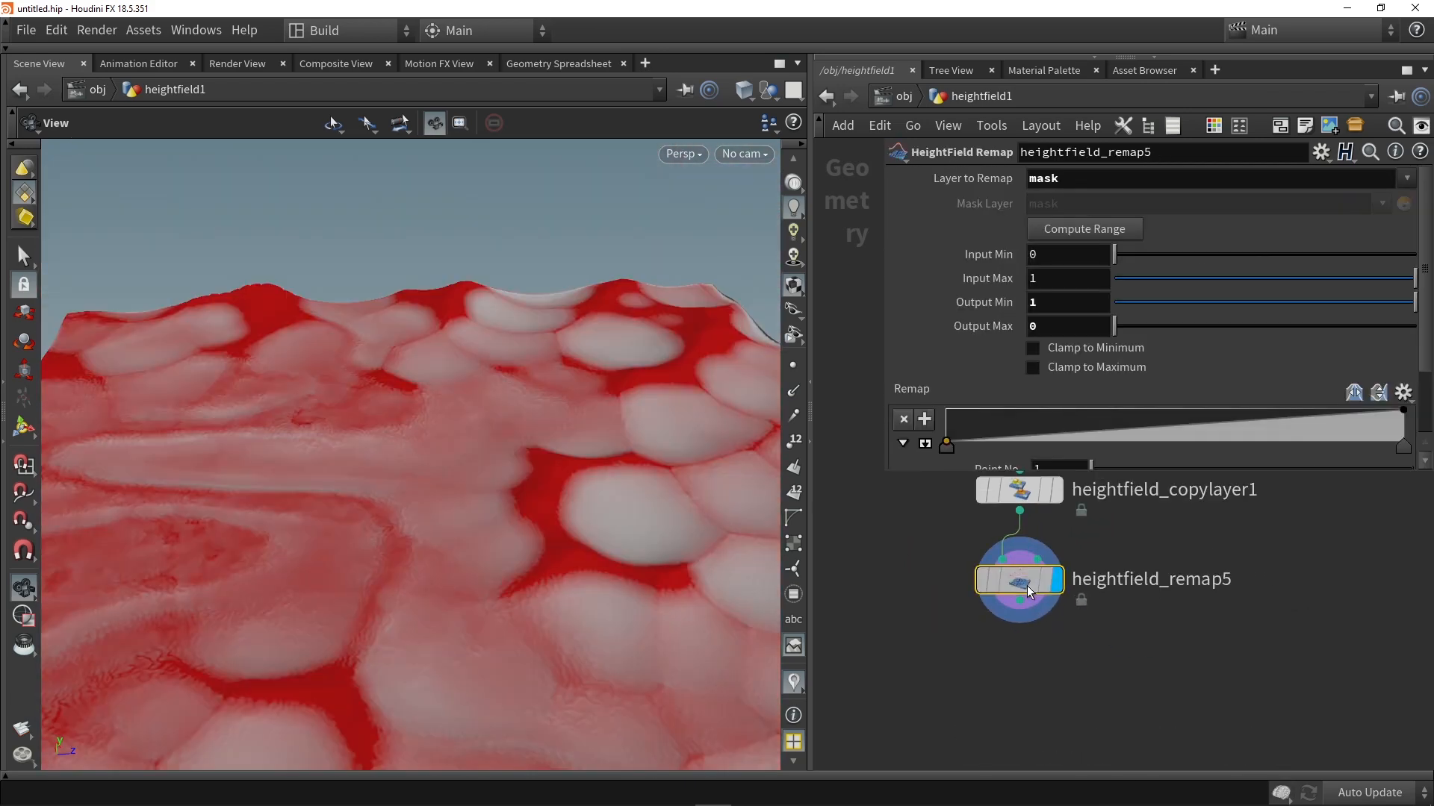
pyautogui.moveTo(563, 489)
pyautogui.mouseDown()
pyautogui.moveTo(467, 521)
pyautogui.moveTo(576, 506)
pyautogui.moveTo(537, 502)
pyautogui.mouseUp()
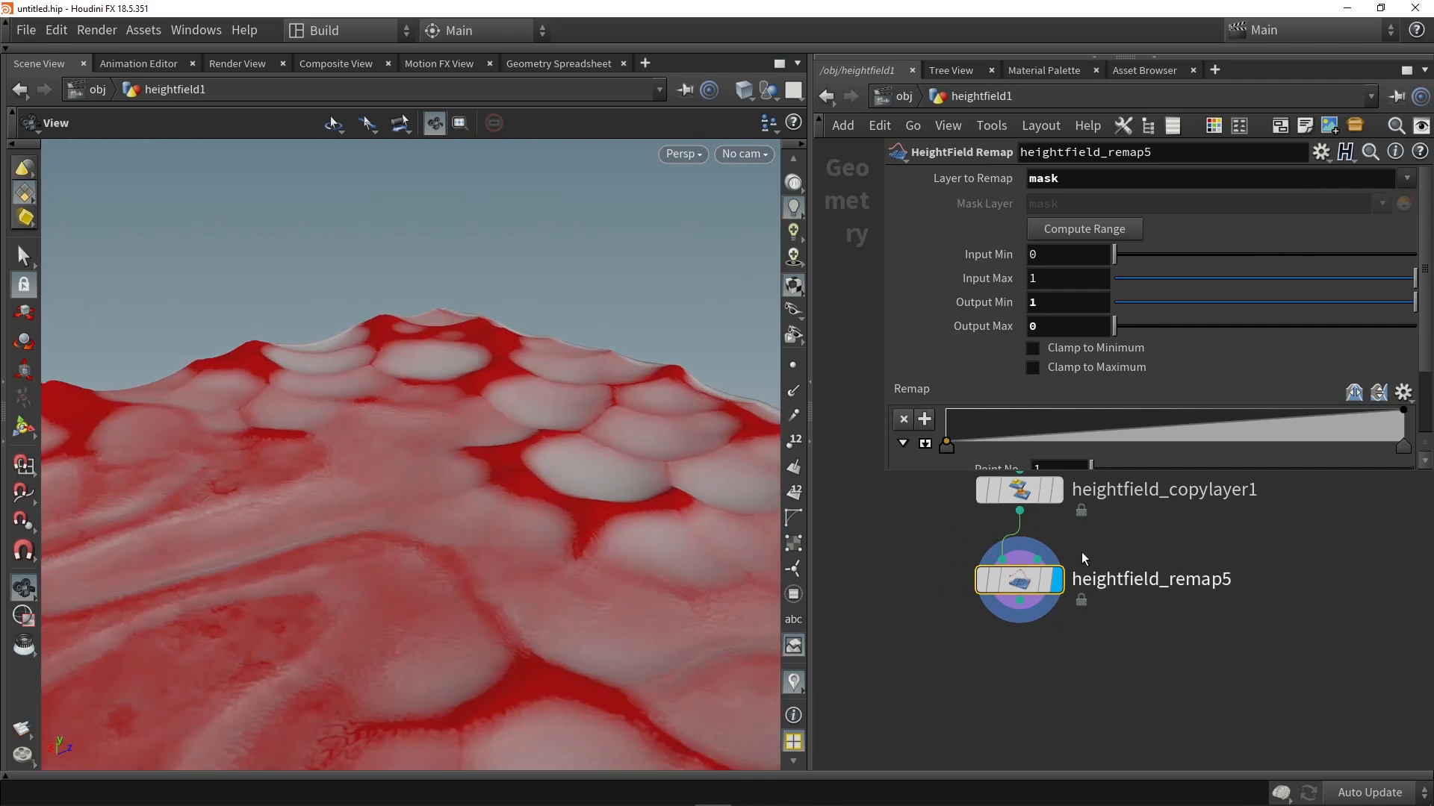
# Step: Duplicate the copy layer node beneath heightfield_remap5 and set the copy's Destination to Layer_02
pyautogui.keyDown('alt'); pyautogui.moveTo(1019, 490); pyautogui.dragTo(1162, 686); pyautogui.keyUp('alt')
pyautogui.moveTo(1020, 602)
pyautogui.mouseDown()
pyautogui.moveTo(1165, 670)
pyautogui.moveTo(1028, 662)
pyautogui.mouseUp()
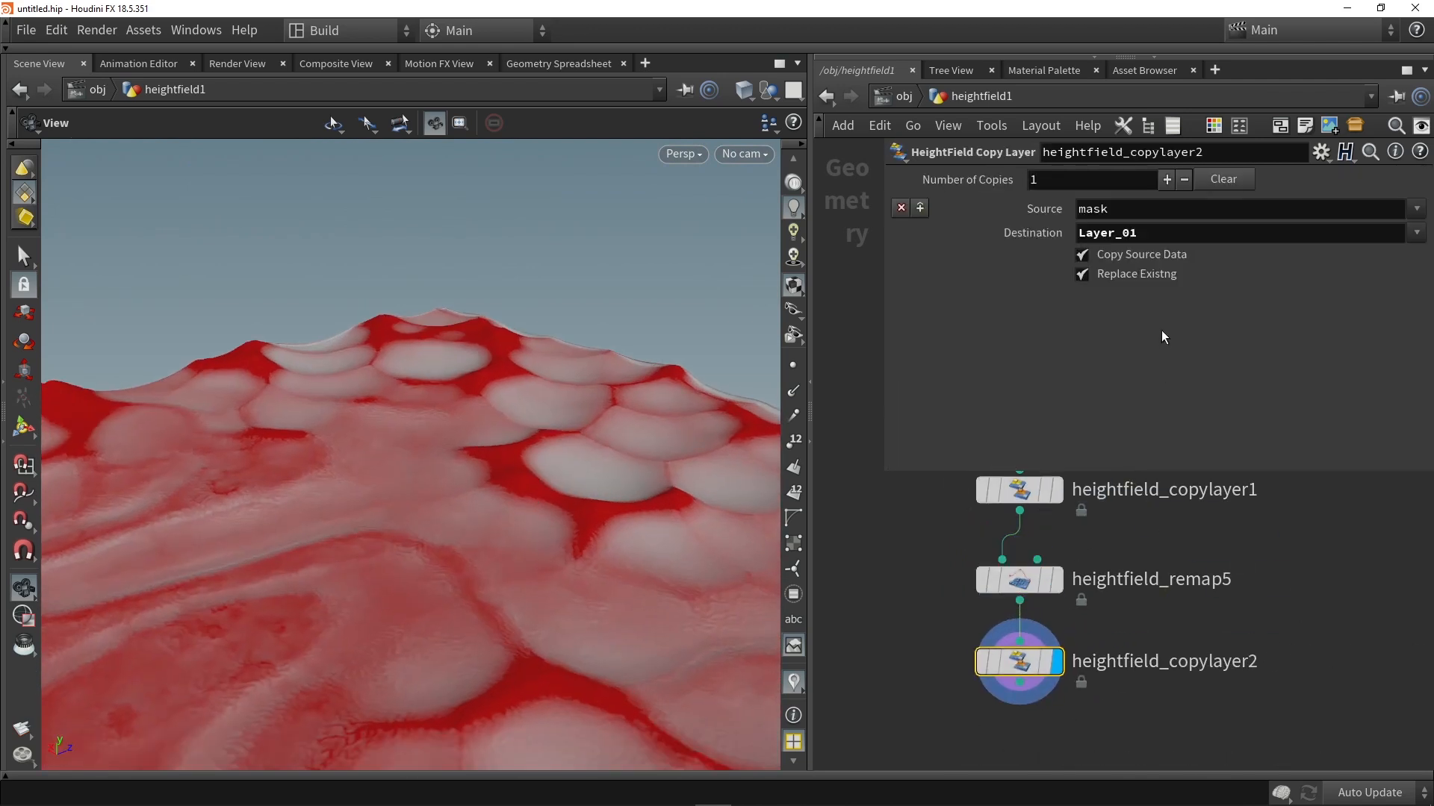
pyautogui.click(1152, 237)
pyautogui.write('2')
pyautogui.press('Return')
# Step: Add a HeightField Mask by Feature node after heightfield_copylayer2, align it beneath that node and display its result
pyautogui.moveTo(996, 754); pyautogui.dragTo(987, 628, button='middle')
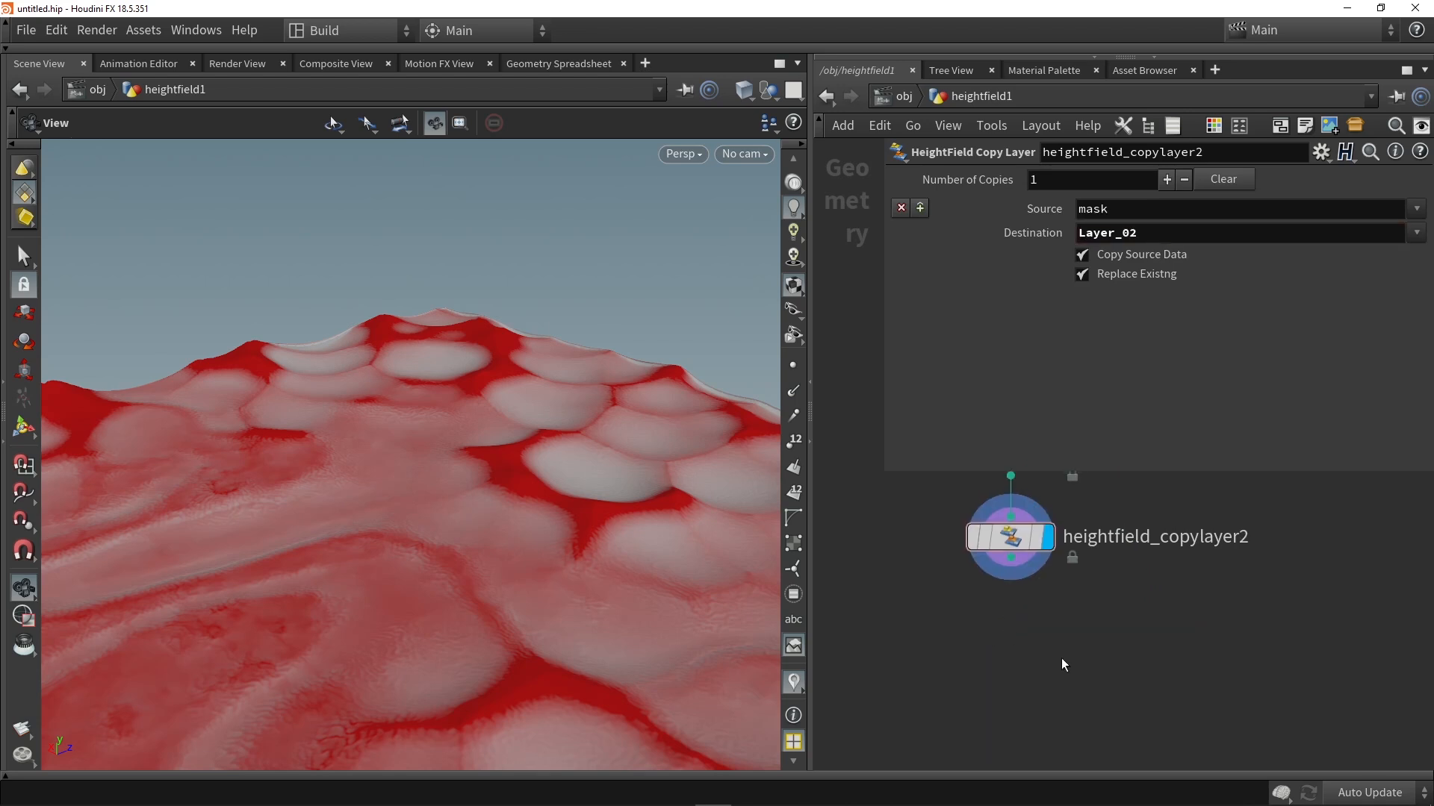
pyautogui.press('Tab')
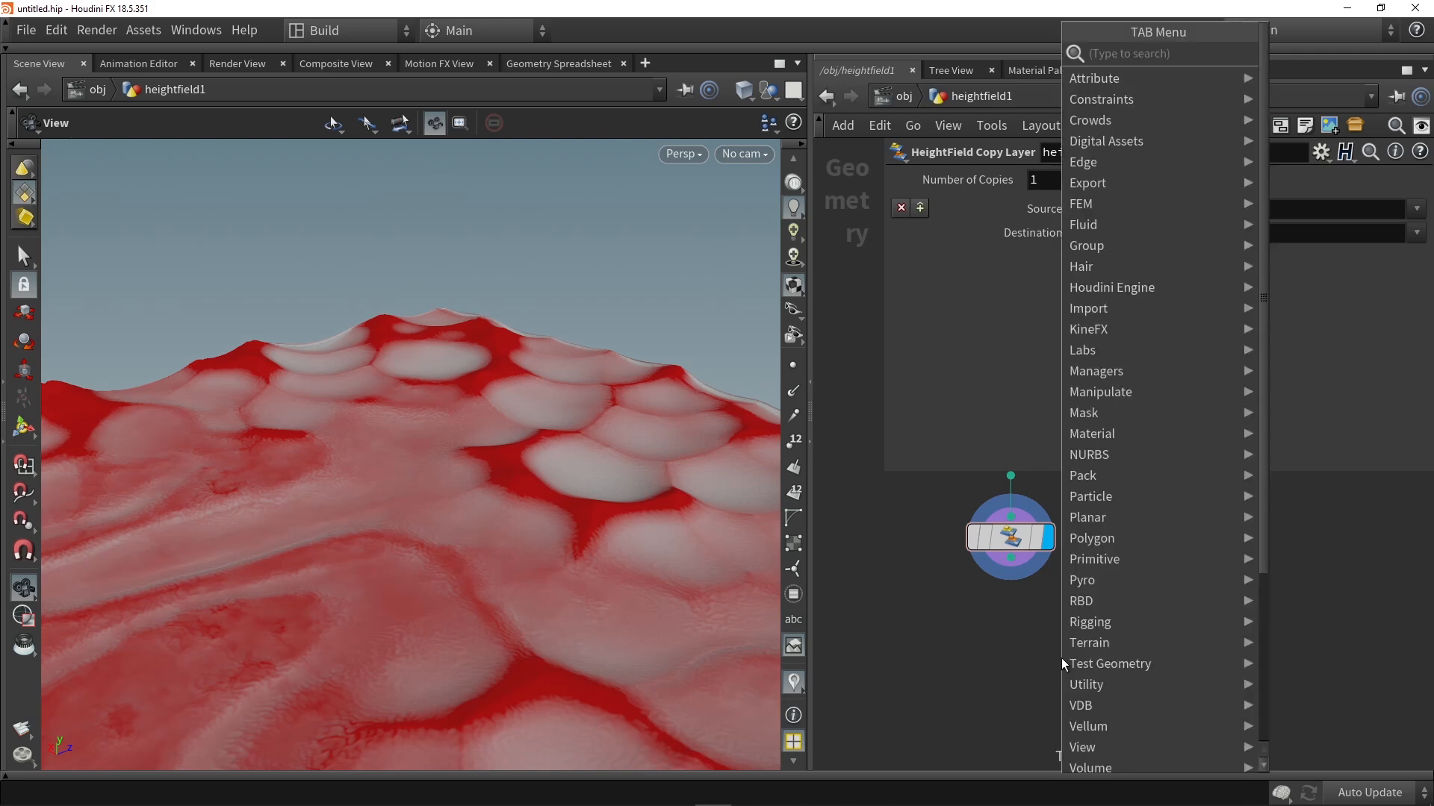
pyautogui.write('mask')
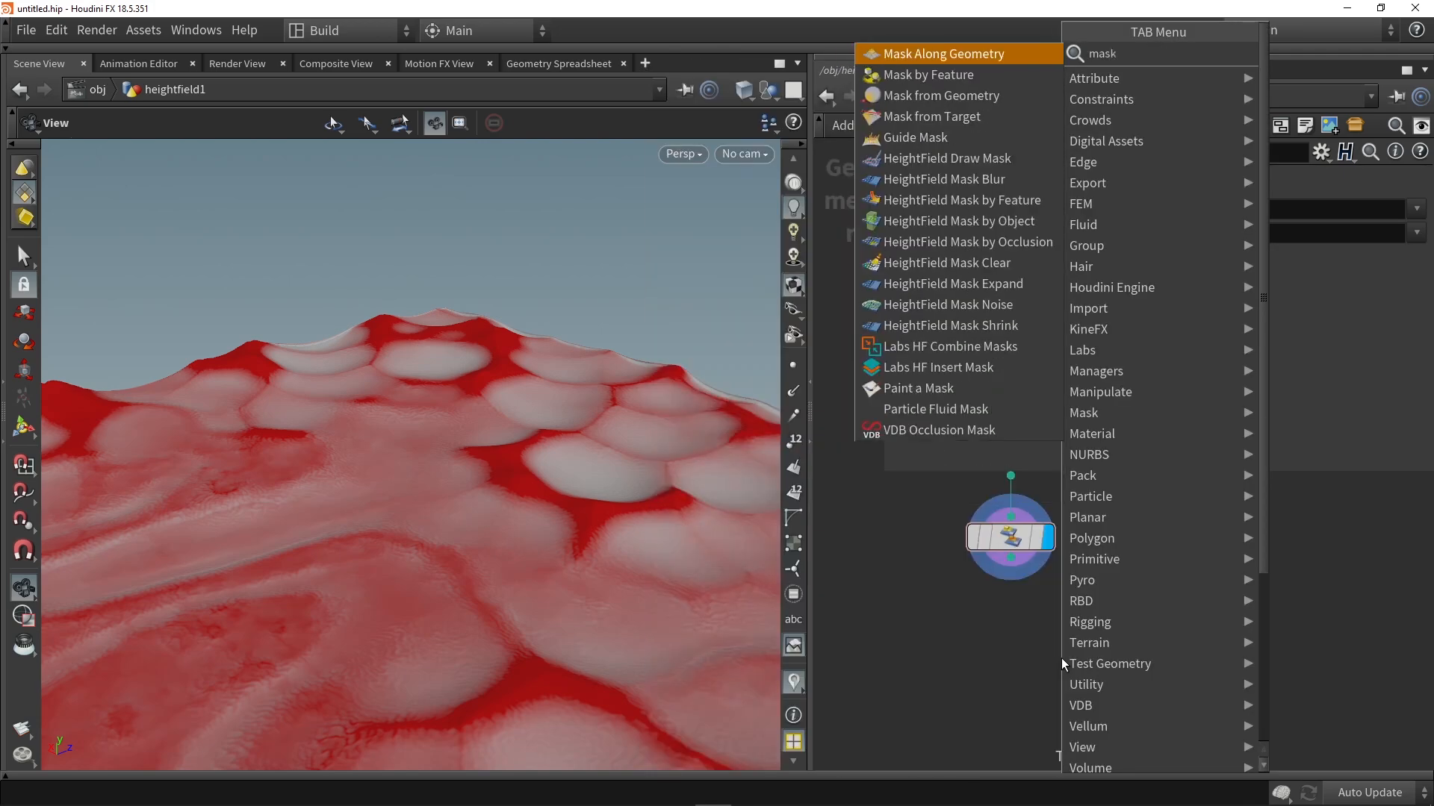
pyautogui.click(982, 201)
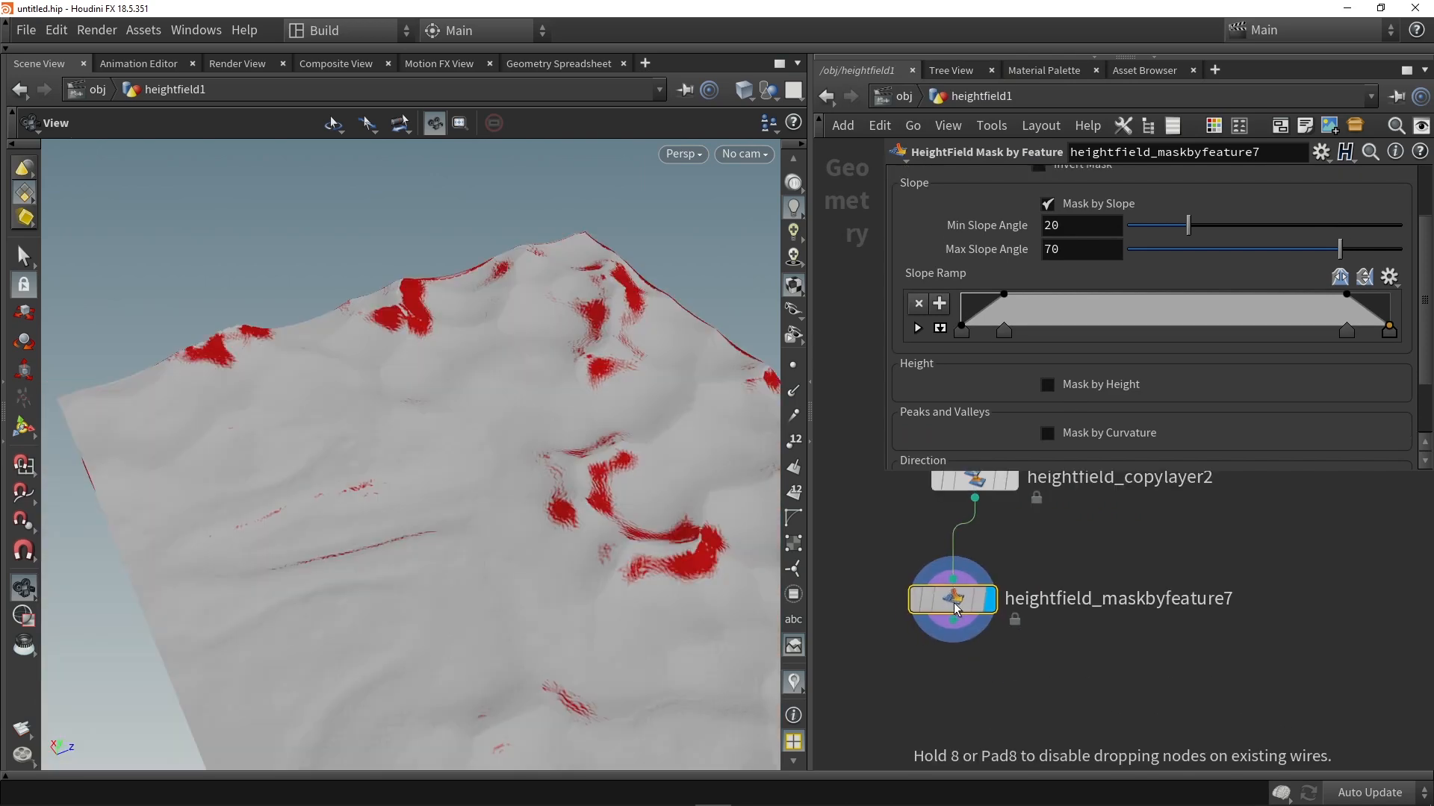
pyautogui.moveTo(953, 603); pyautogui.dragTo(977, 602)
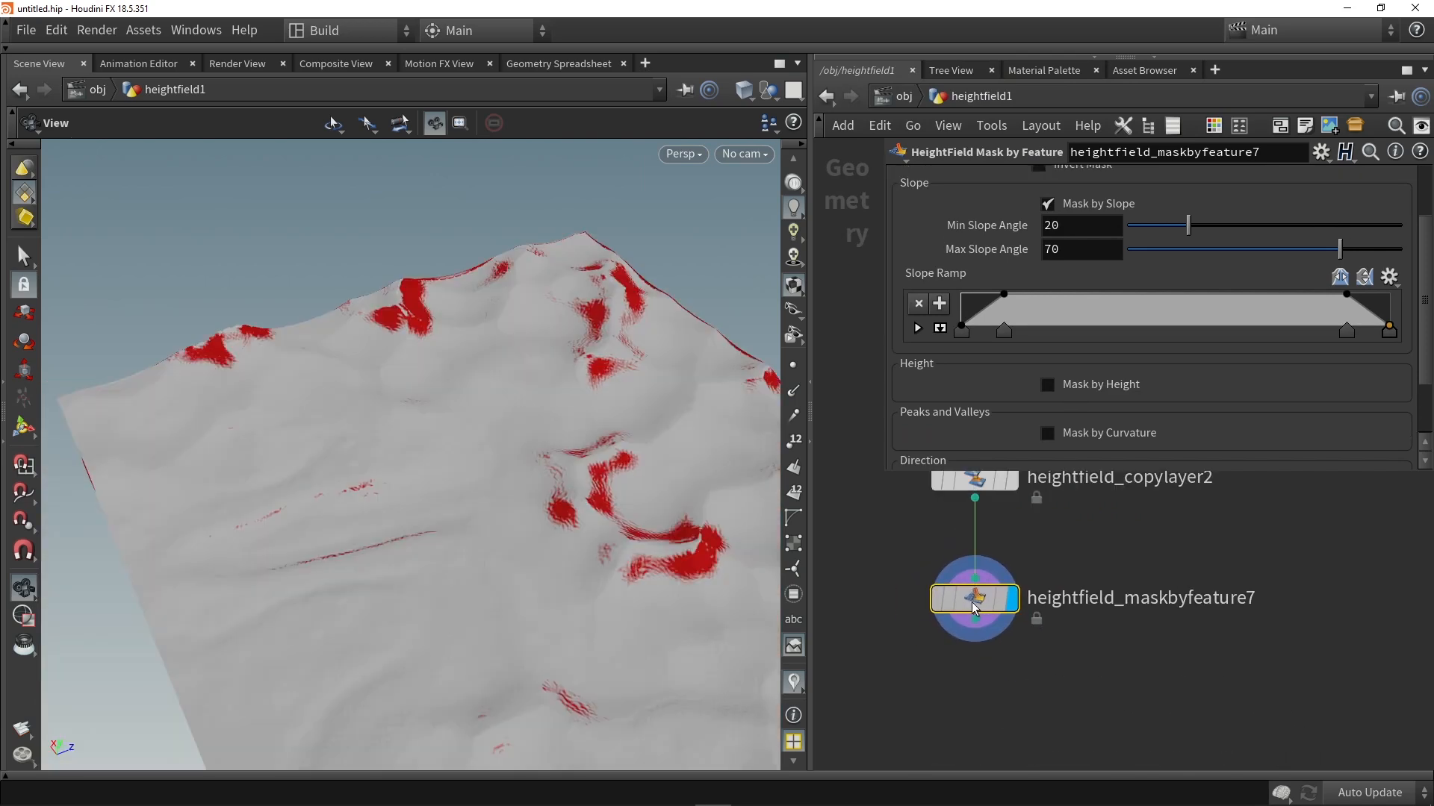
# Step: Switch heightfield_maskbyfeature7 from Mask by Slope to Mask by Occlusion and move the occlusion ramp's first point to about 0.75
pyautogui.scroll(1, 1113, 308)
pyautogui.click(1084, 234)
pyautogui.click(1082, 442)
pyautogui.scroll(-5, 1079, 431)
pyautogui.moveTo(961, 445); pyautogui.dragTo(1284, 451)
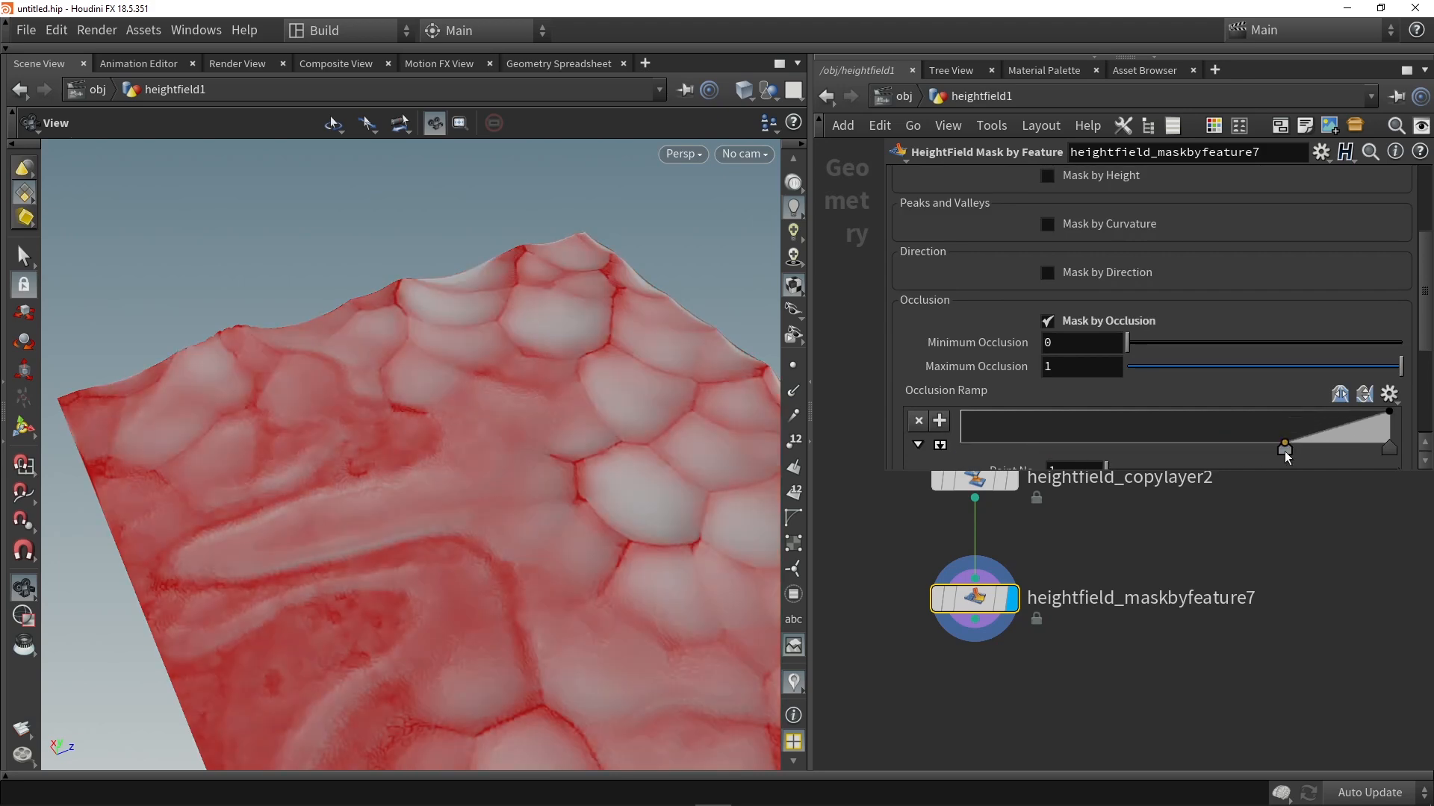
# Step: Invert the mask of heightfield_maskbyfeature7 and pull the occlusion ramp's upper point in to about 0.88
pyautogui.moveTo(612, 465); pyautogui.dragTo(590, 433)
pyautogui.scroll(5, 1175, 329)
pyautogui.click(1074, 258)
pyautogui.scroll(-5, 1083, 377)
pyautogui.moveTo(1282, 297); pyautogui.dragTo(1336, 298)
pyautogui.moveTo(628, 312); pyautogui.dragTo(633, 488)
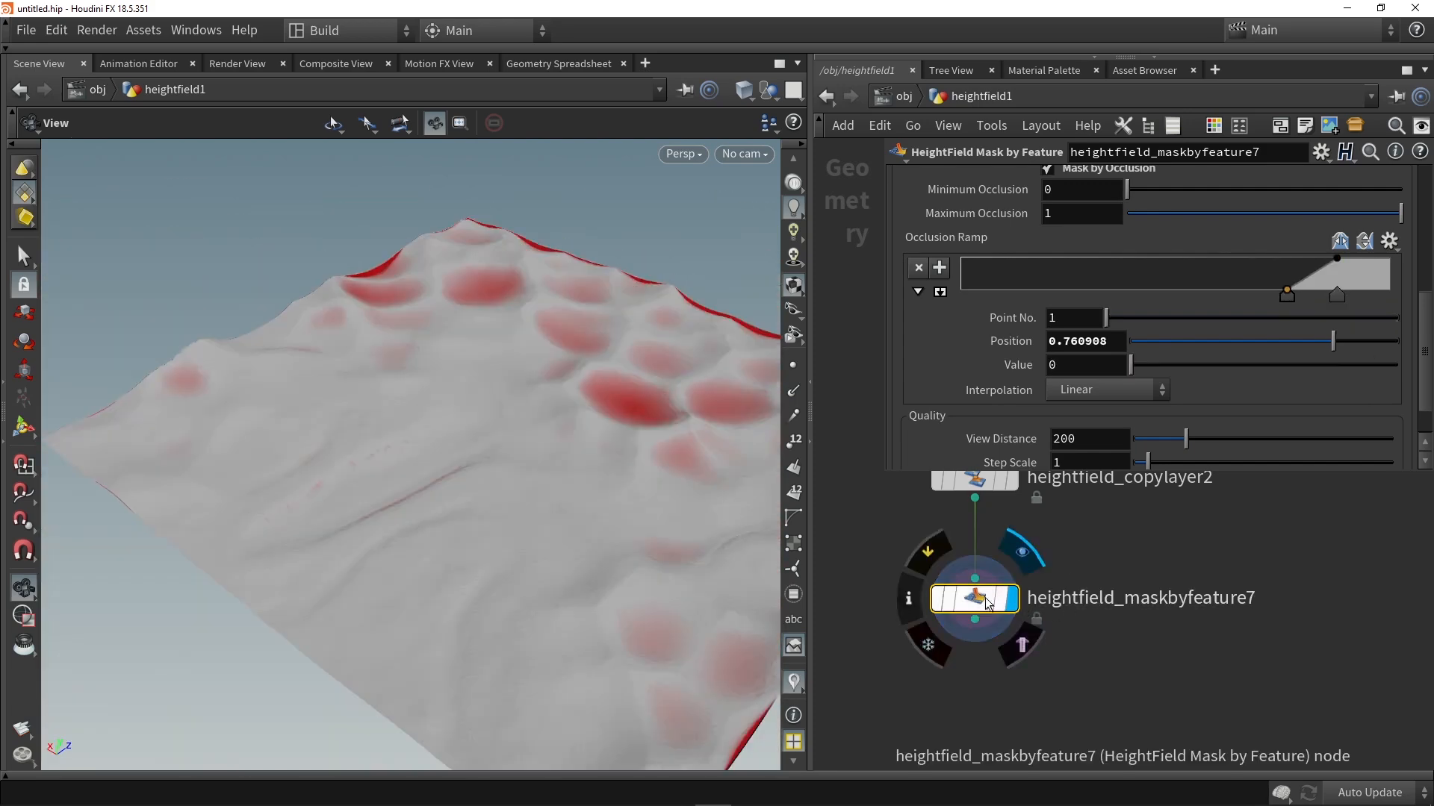
# Step: Duplicate heightfield_maskbyfeature7, wire the copy beneath it, and turn off Mask by Occlusion and Invert Mask on the copy
pyautogui.keyDown('alt'); pyautogui.moveTo(983, 598); pyautogui.dragTo(1089, 693); pyautogui.keyUp('alt')
pyautogui.moveTo(974, 620); pyautogui.dragTo(1081, 672)
pyautogui.scroll(5, 1097, 328)
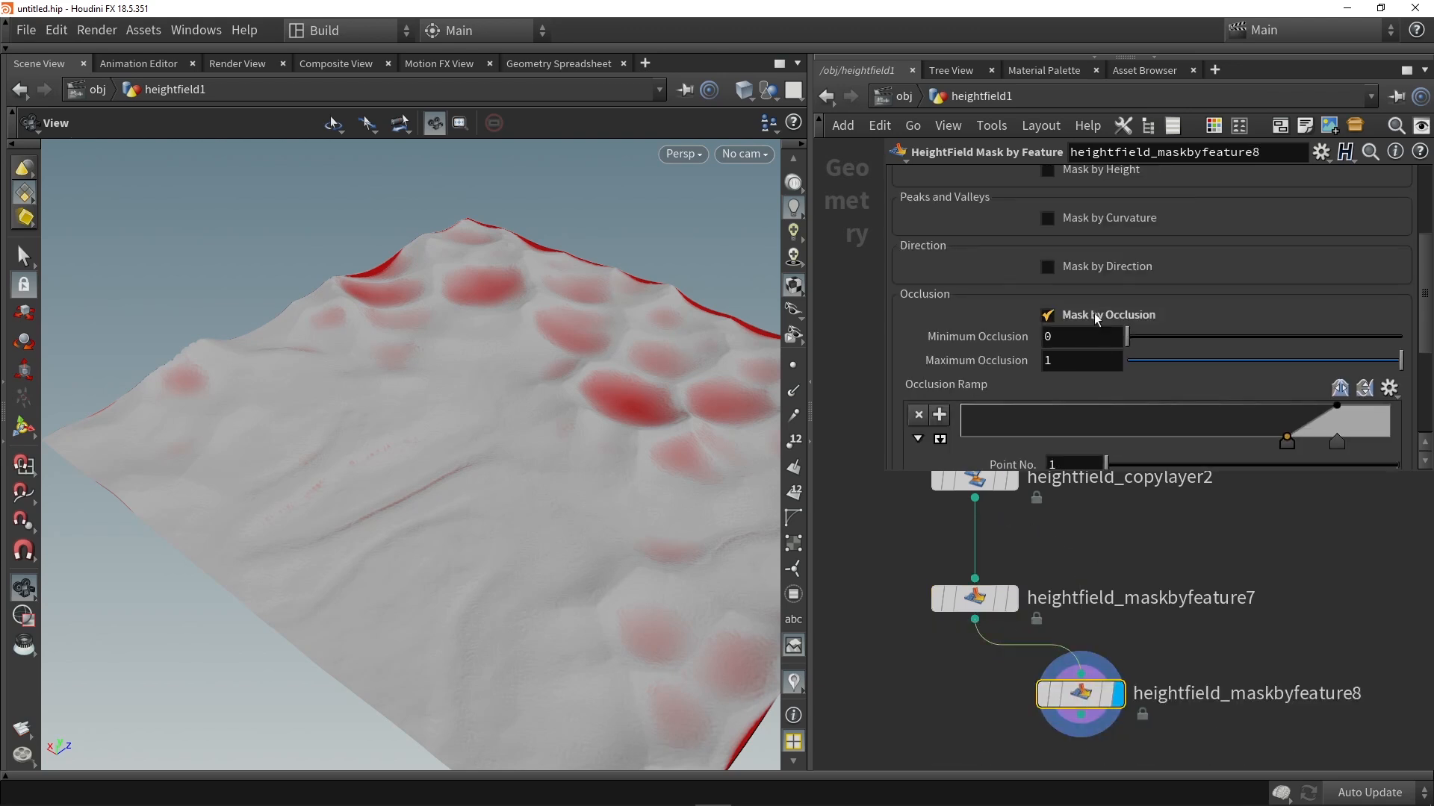
pyautogui.click(1092, 318)
pyautogui.scroll(4, 1081, 318)
pyautogui.click(1081, 263)
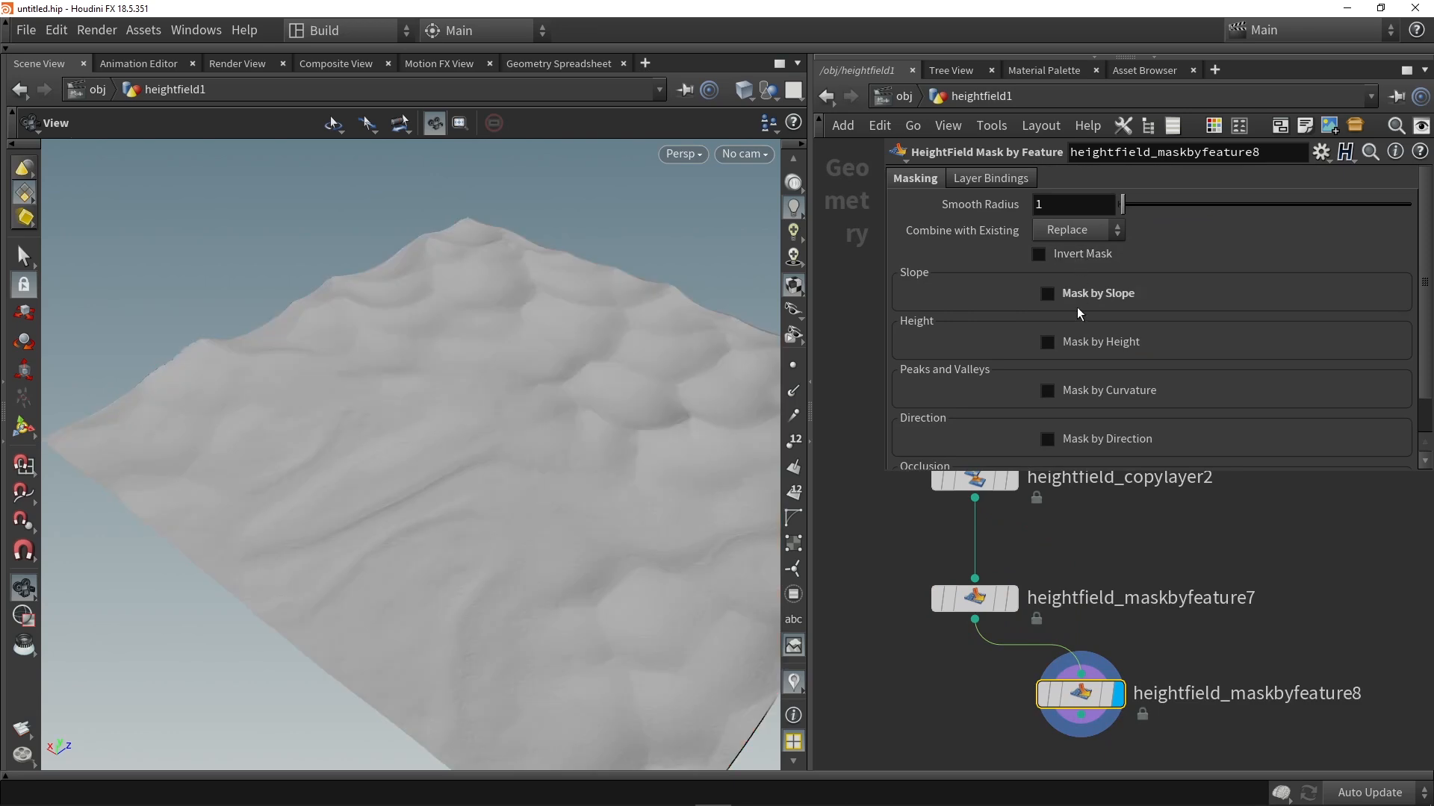
# Step: Enable Mask by Curvature on heightfield_maskbyfeature8, compute the curvature range and adjust the curvature ramp's points
pyautogui.scroll(-1, 1075, 336)
pyautogui.click(1073, 351)
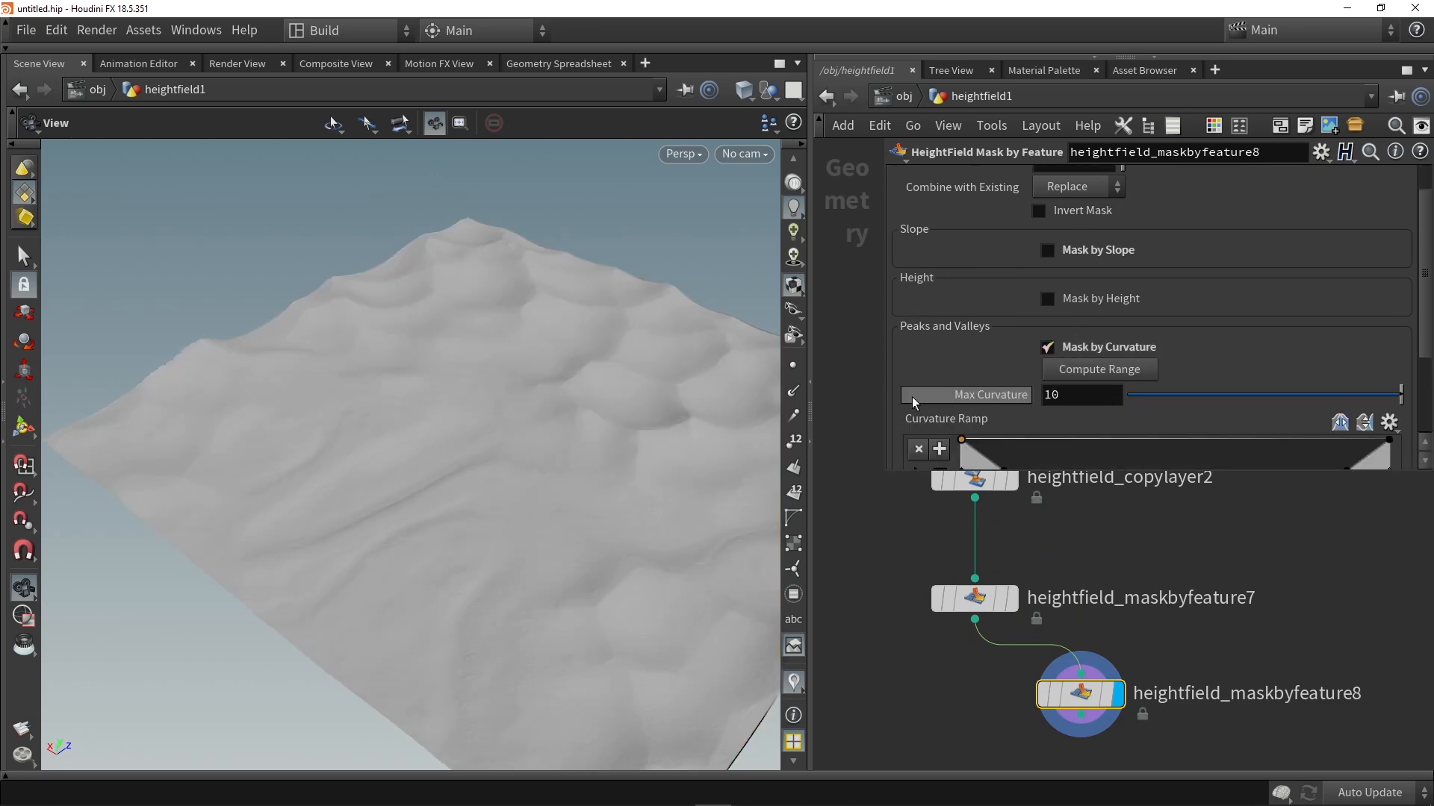
pyautogui.click(1103, 375)
pyautogui.scroll(8, 457, 352)
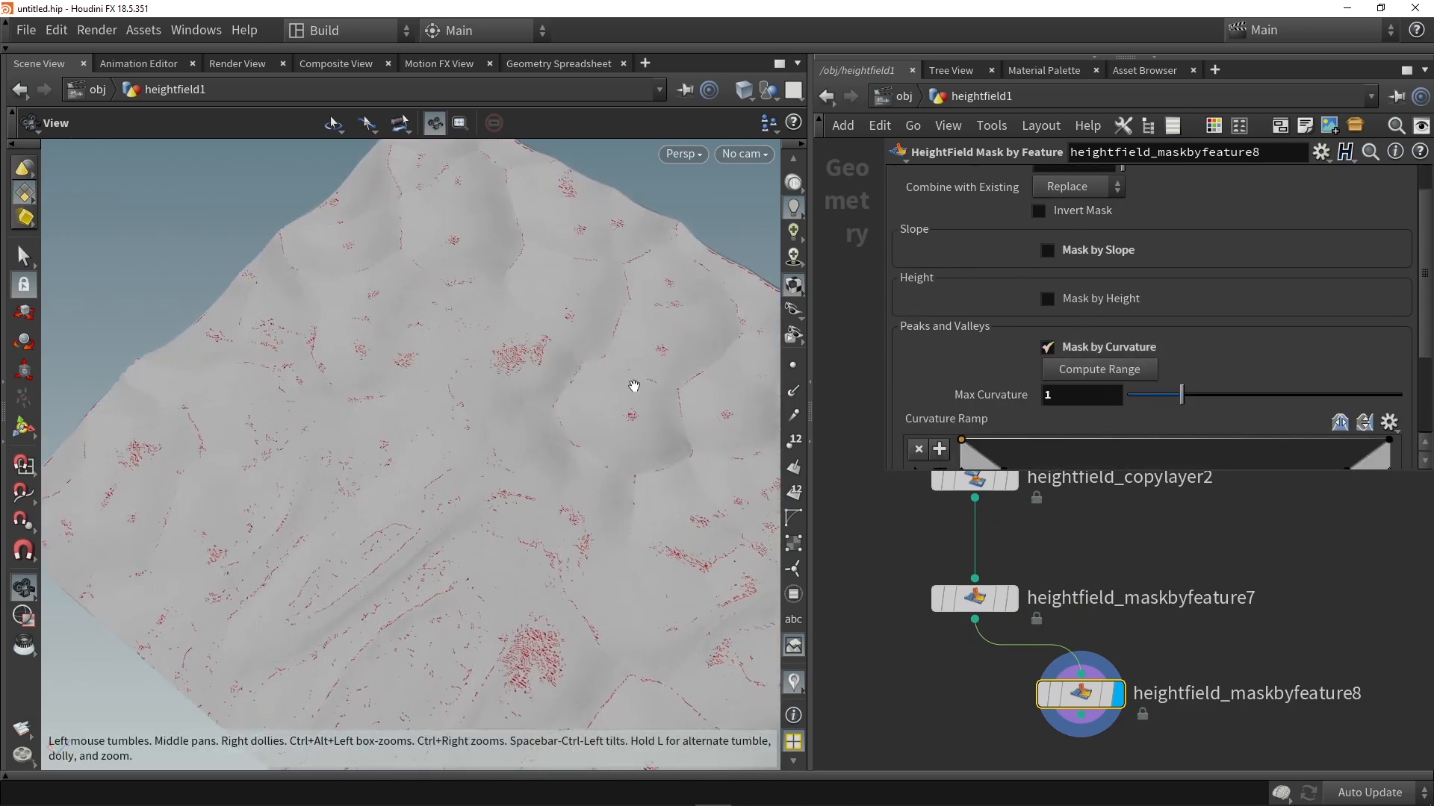
pyautogui.scroll(-2, 1016, 416)
pyautogui.moveTo(1013, 412); pyautogui.dragTo(1285, 414)
pyautogui.moveTo(962, 371)
pyautogui.mouseDown()
pyautogui.moveTo(960, 410)
pyautogui.moveTo(968, 365)
pyautogui.mouseUp()
pyautogui.moveTo(1390, 406); pyautogui.dragTo(1426, 406)
# Step: Set Combine with Existing to Subtract on heightfield_maskbyfeature8 and align the node beneath heightfield_maskbyfeature7
pyautogui.scroll(3, 1090, 258)
pyautogui.click(1075, 230)
pyautogui.click(1065, 293)
pyautogui.moveTo(624, 361); pyautogui.dragTo(777, 575)
pyautogui.moveTo(1047, 696)
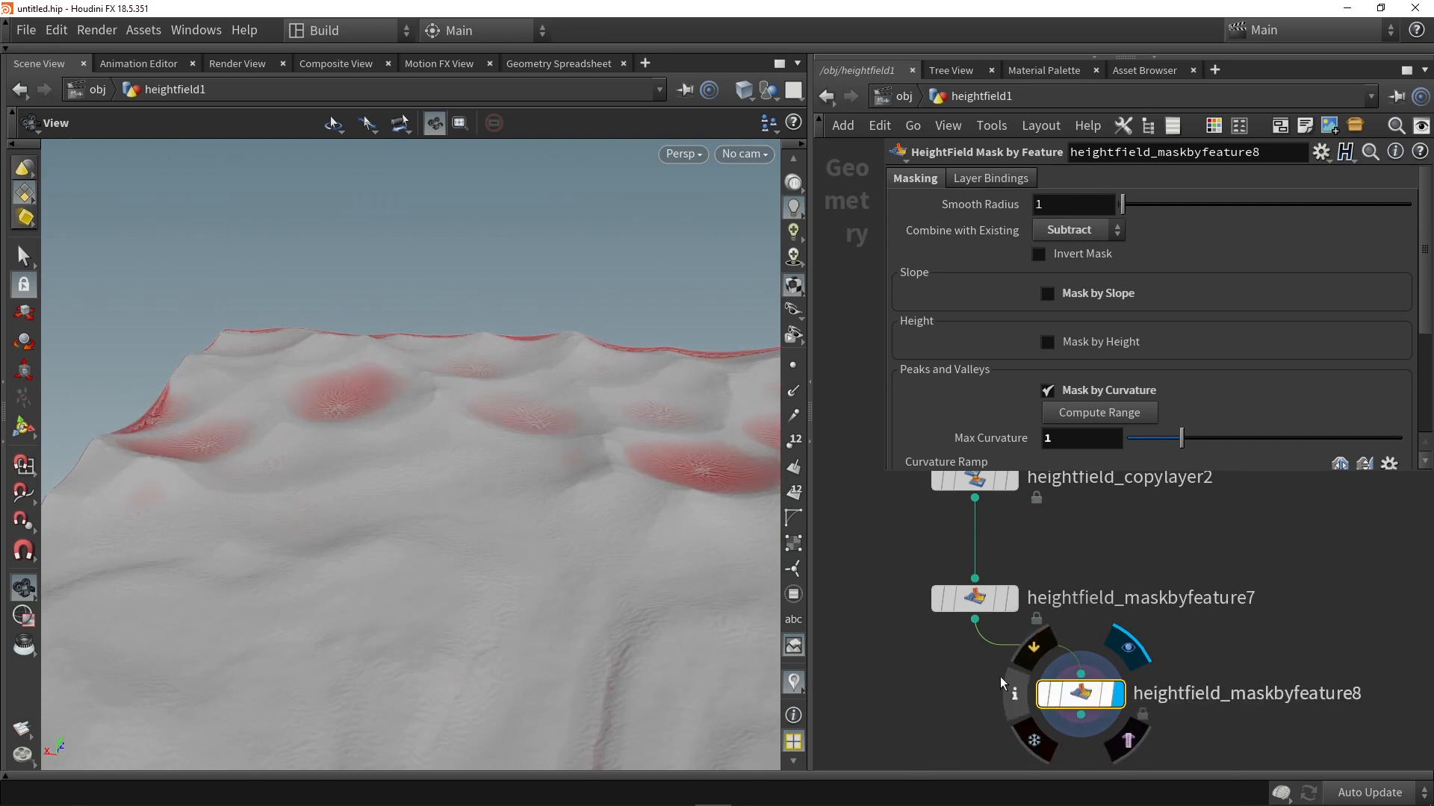
pyautogui.moveTo(1048, 696); pyautogui.dragTo(966, 695)
pyautogui.scroll(-5, 1078, 553)
pyautogui.scroll(3, 1046, 545)
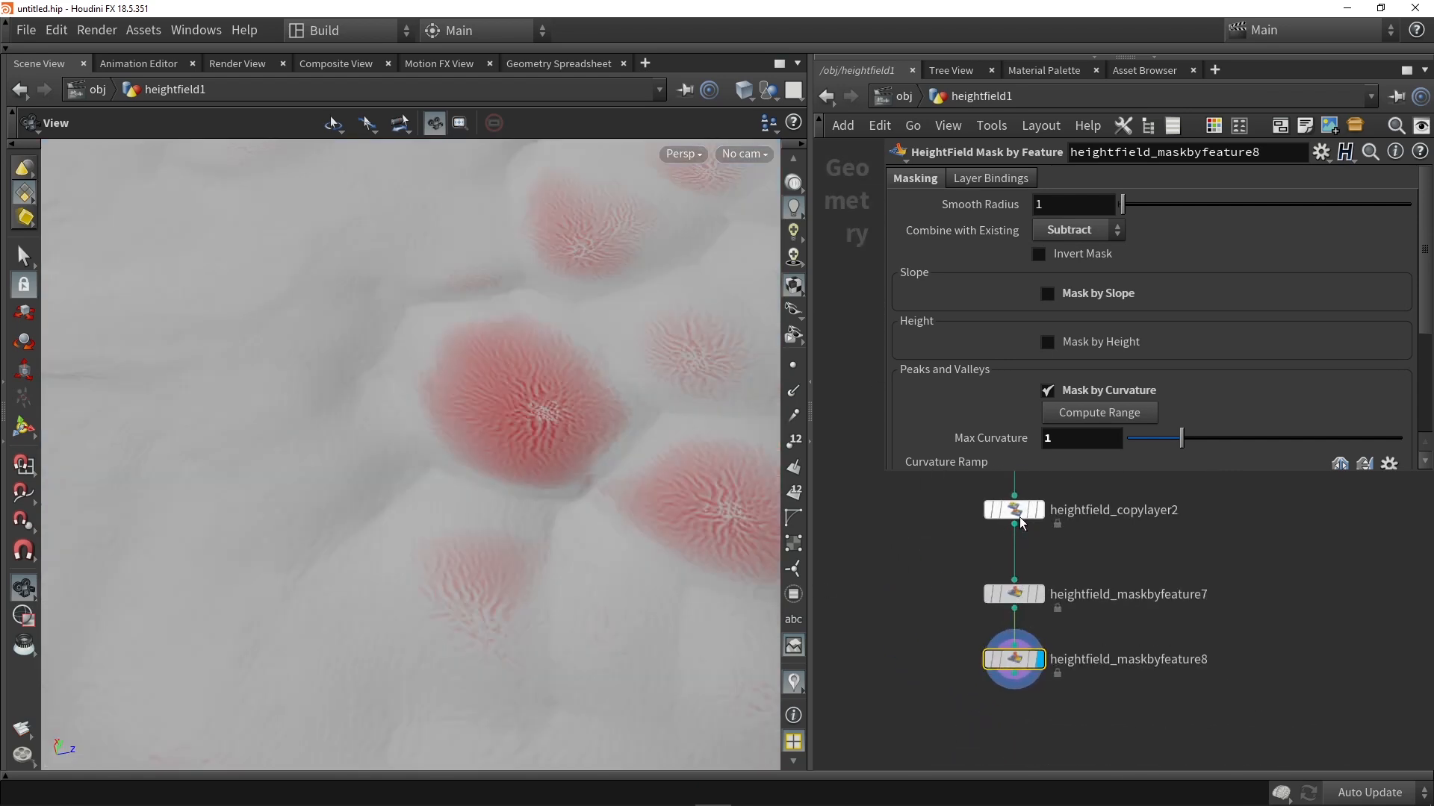
# Step: Duplicate the copy layer node beneath heightfield_maskbyfeature8 and set the copy's Destination to Layer_03
pyautogui.keyDown('alt'); pyautogui.moveTo(1037, 702); pyautogui.dragTo(1041, 704); pyautogui.keyUp('alt')
pyautogui.scroll(3, 1043, 704)
pyautogui.moveTo(994, 653); pyautogui.dragTo(1005, 711)
pyautogui.click(1110, 715)
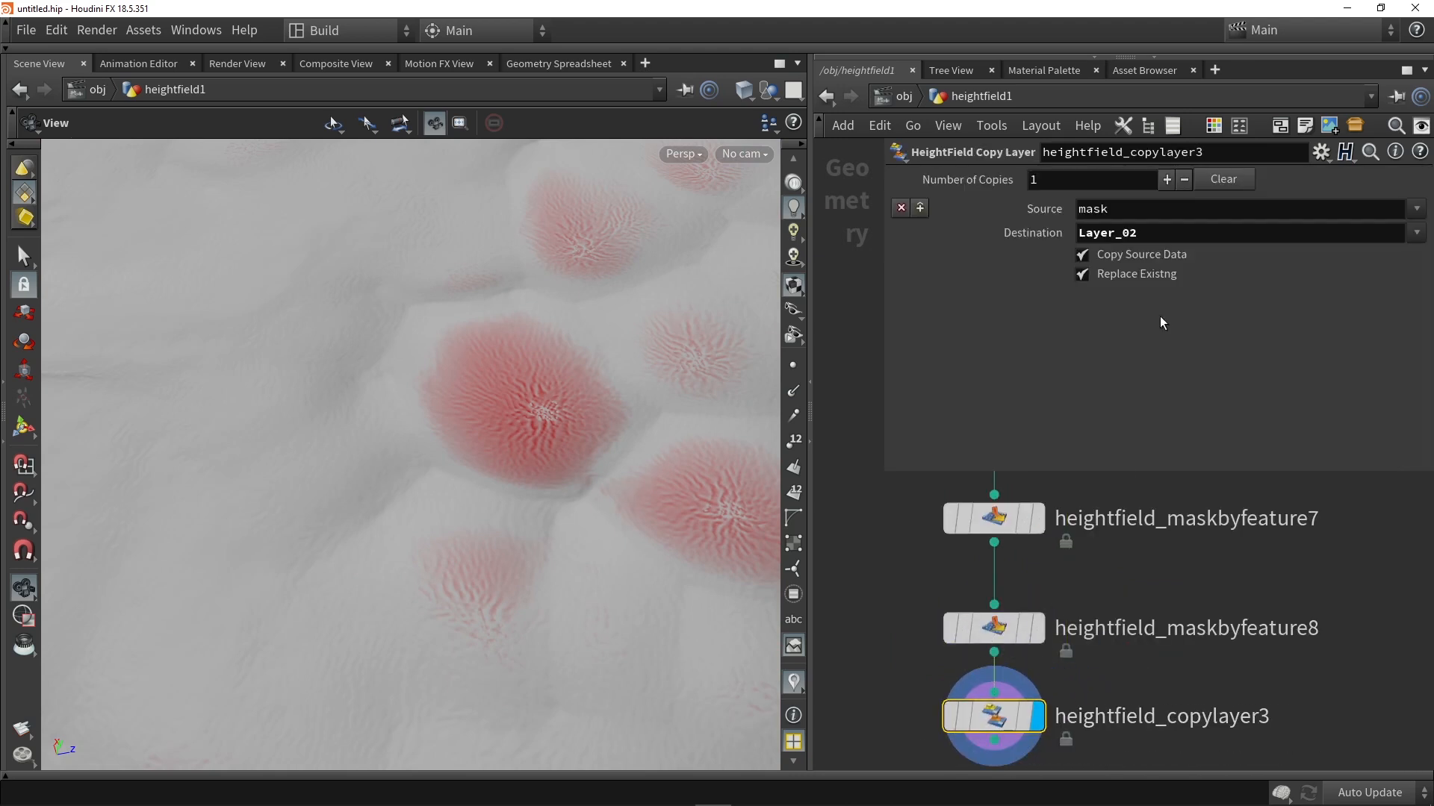
pyautogui.click(1159, 239)
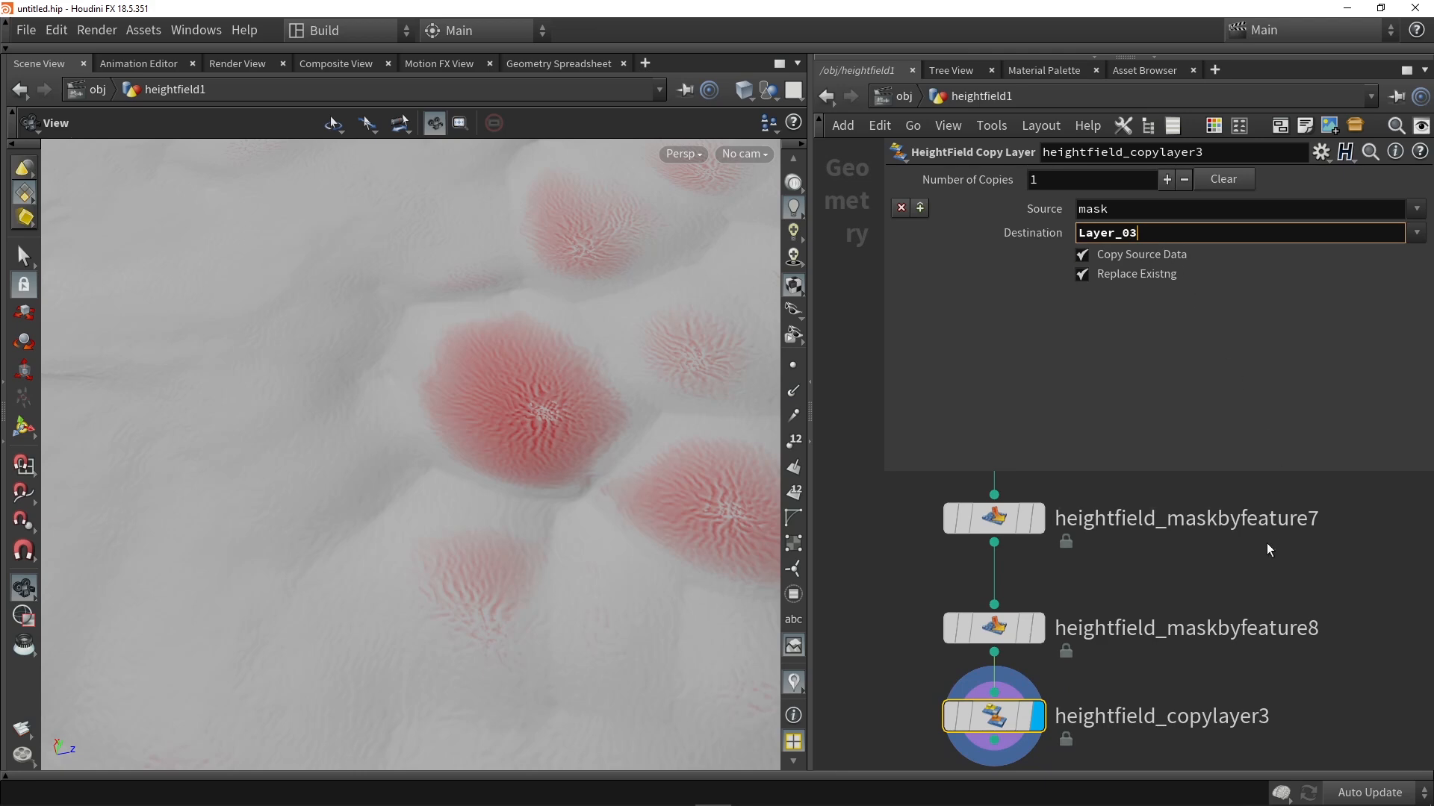
# Step: Add a HeightField Mask Clear node beneath heightfield_copylayer3, connect it and display its result
pyautogui.scroll(-3, 1189, 602)
pyautogui.press('Tab')
pyautogui.write('clear')
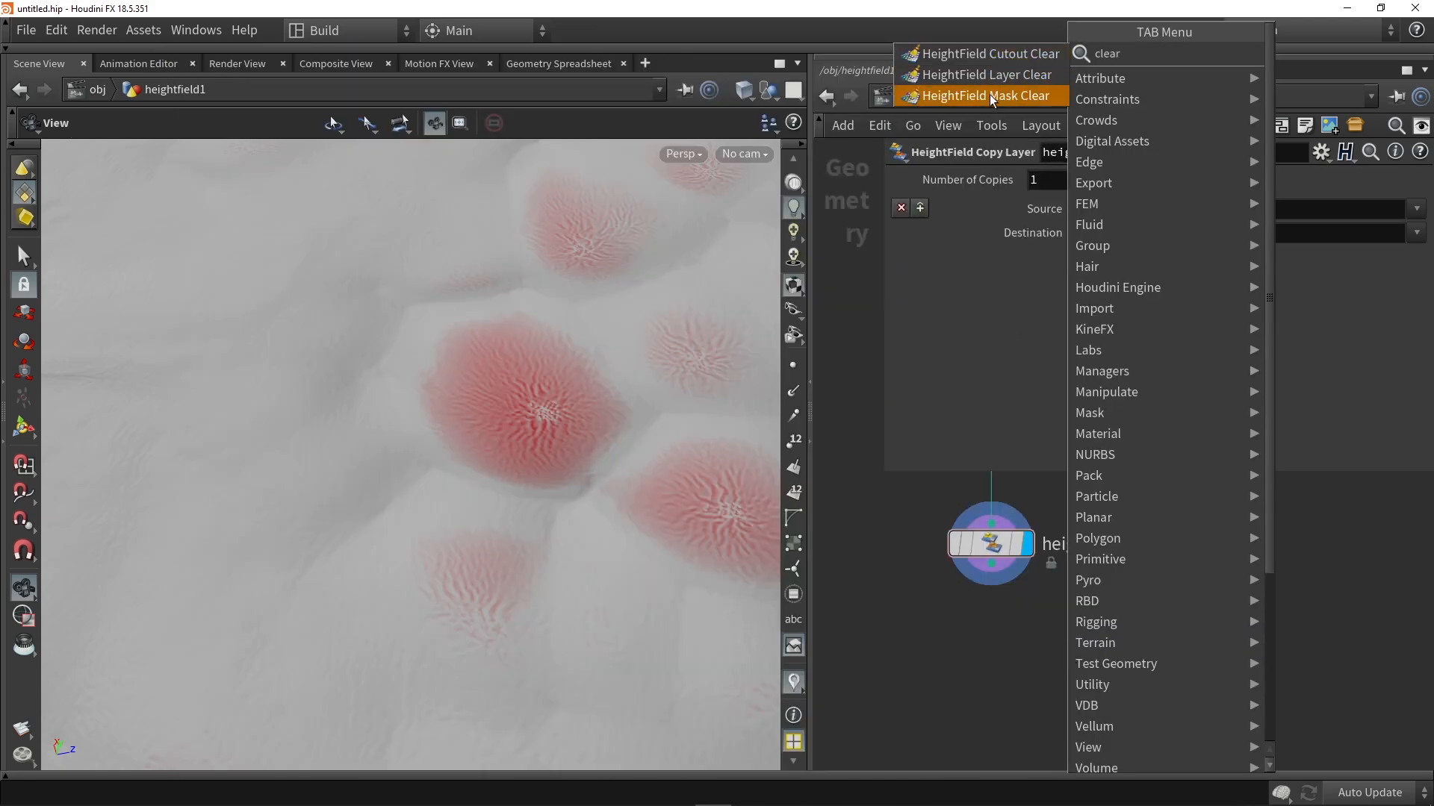
pyautogui.click(986, 96)
pyautogui.click(978, 648)
pyautogui.click(1016, 667)
pyautogui.moveTo(978, 669); pyautogui.dragTo(989, 616)
pyautogui.moveTo(1017, 719); pyautogui.dragTo(1017, 654, button='middle')
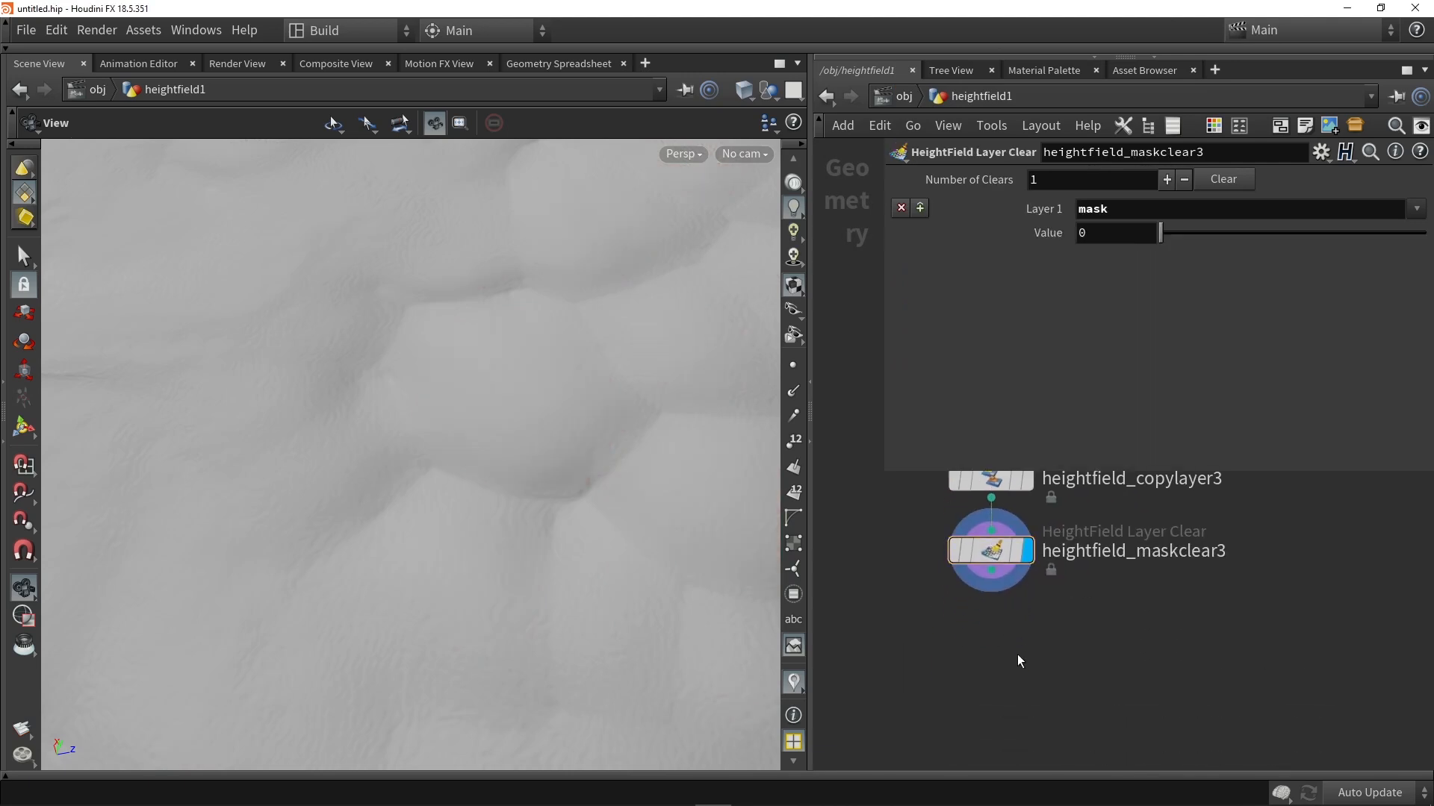
# Step: Enclose the layer mask nodes, from heightfield_maskbyfeature5 down to heightfield_maskclear3, in a network box and enlarge the box around them
pyautogui.scroll(-6, 1017, 654)
pyautogui.scroll(-3, 1088, 624)
pyautogui.moveTo(1133, 751); pyautogui.dragTo(944, 565)
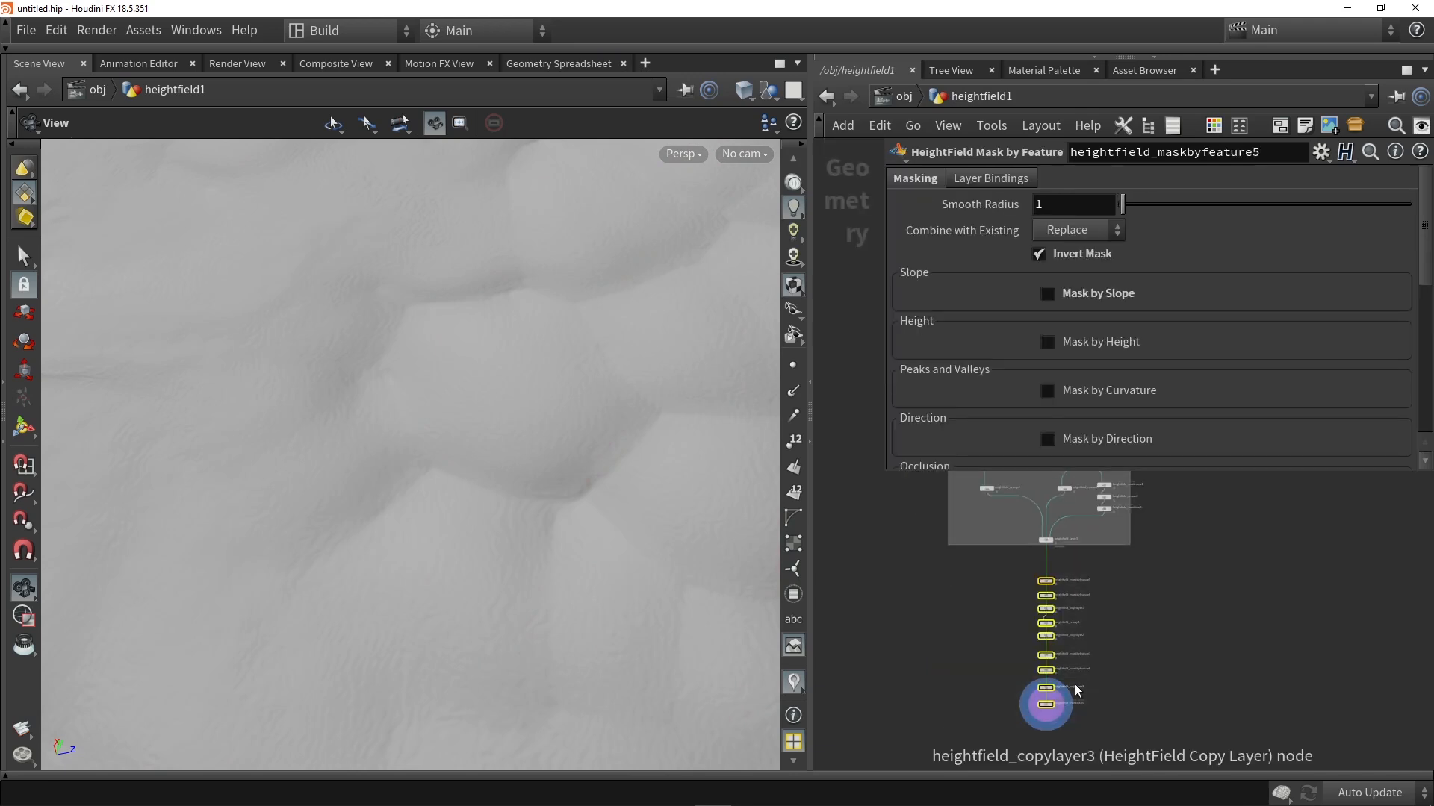
pyautogui.hotkey('shift', 'o')
pyautogui.scroll(2, 1045, 638)
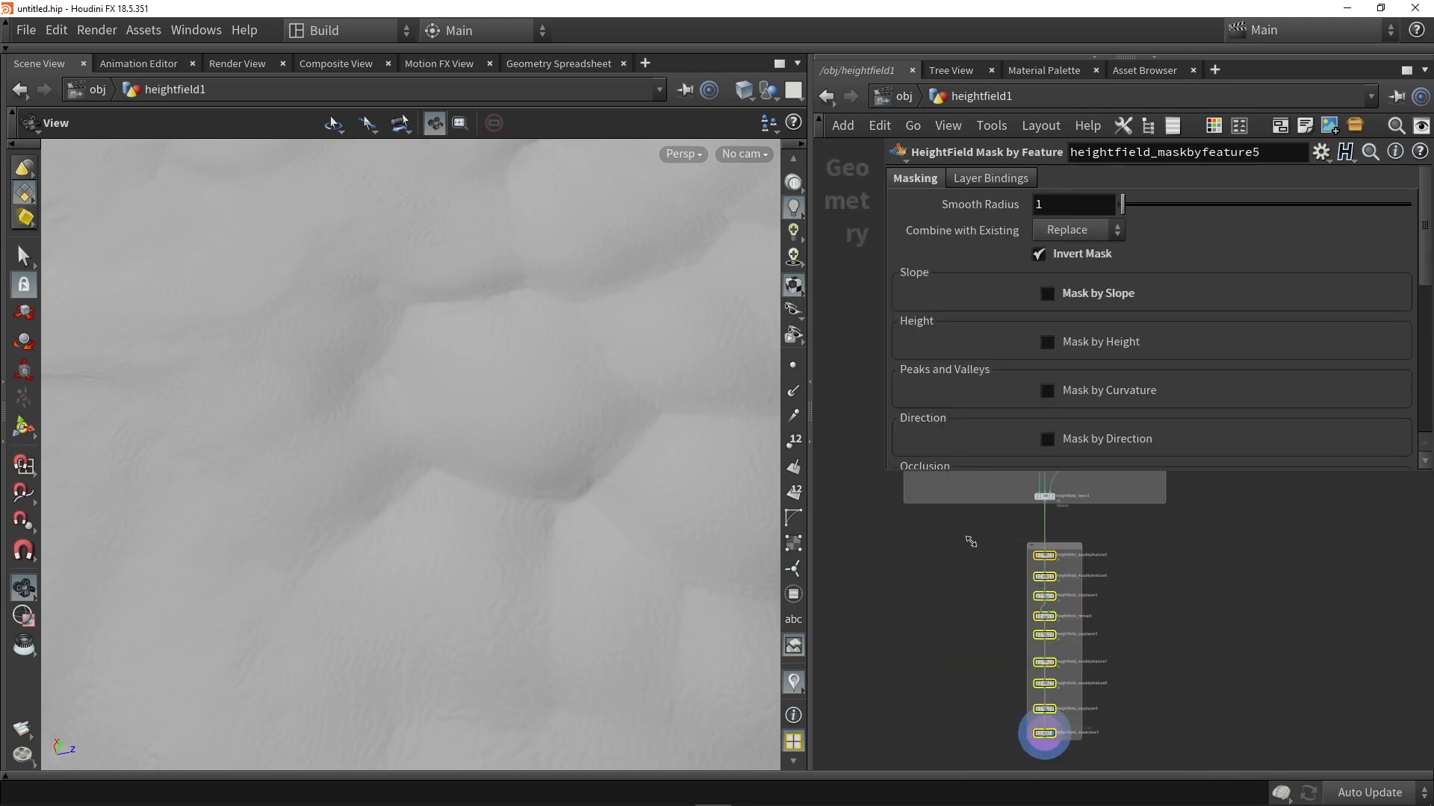
pyautogui.moveTo(985, 541); pyautogui.dragTo(957, 542)
pyautogui.moveTo(1082, 739); pyautogui.dragTo(1049, 647)
pyautogui.click(1029, 688)
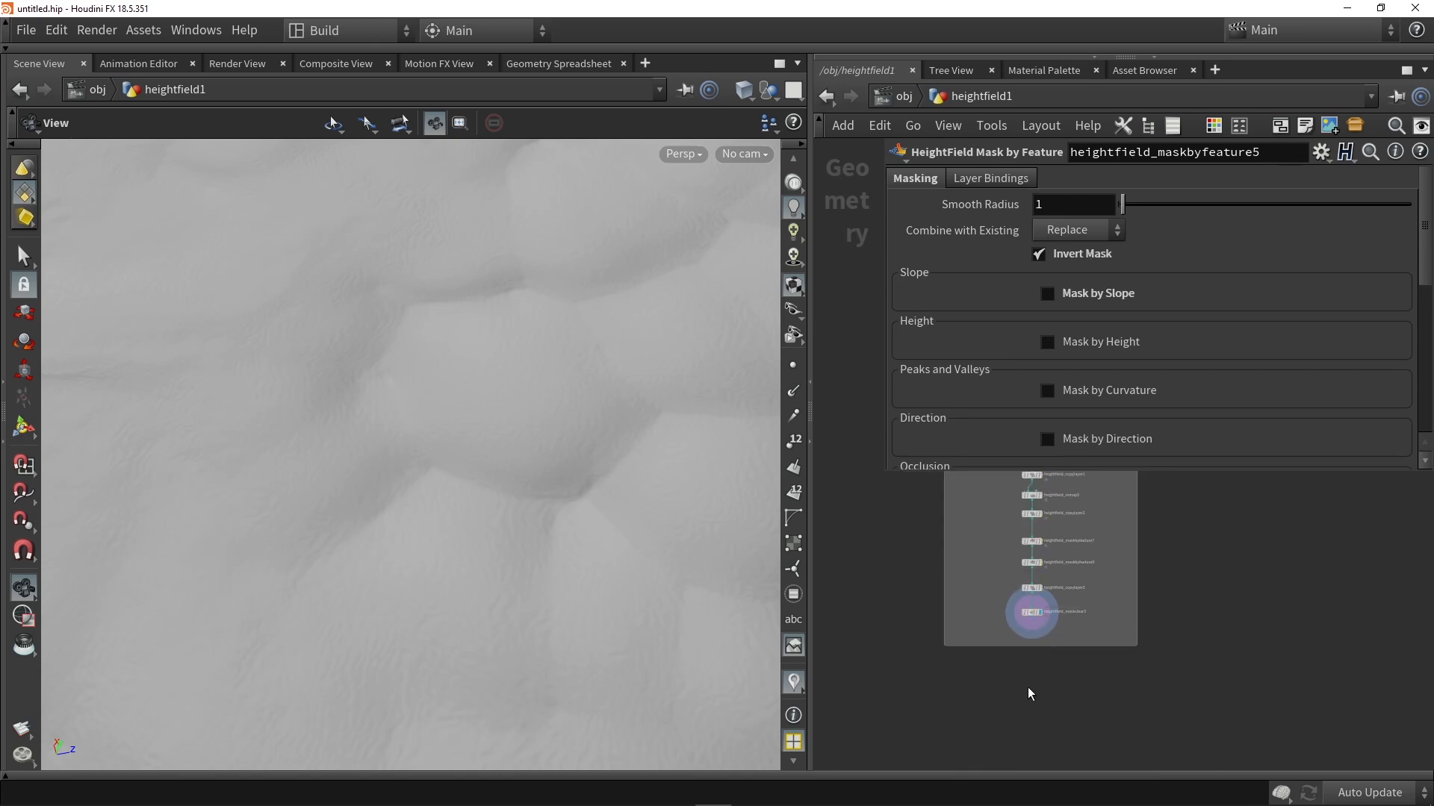
# Step: Add a HeightField Quick Shade node below the network box, wire it after heightfield_maskclear3 and display it
pyautogui.scroll(2, 1029, 688)
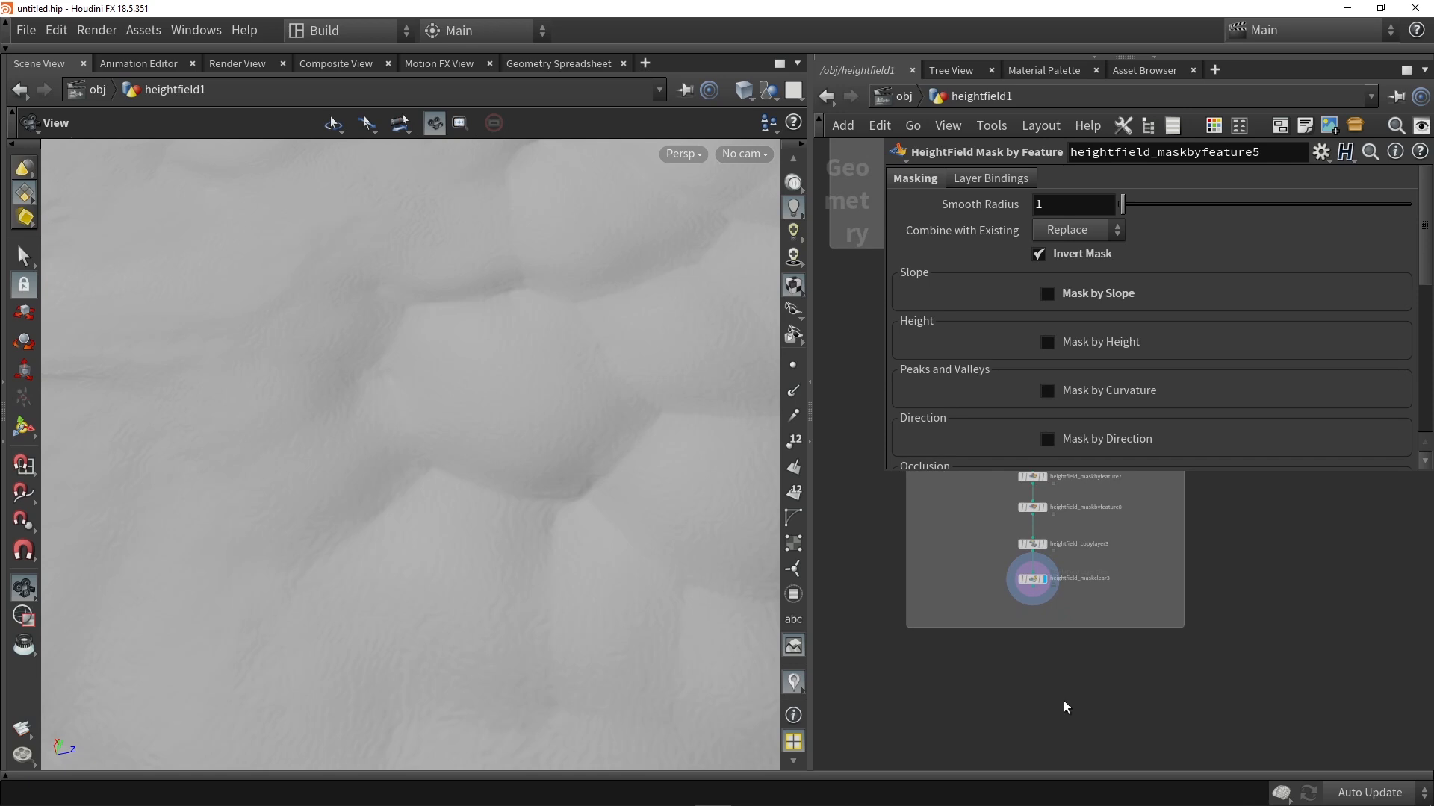
pyautogui.press('Tab')
pyautogui.write('quic')
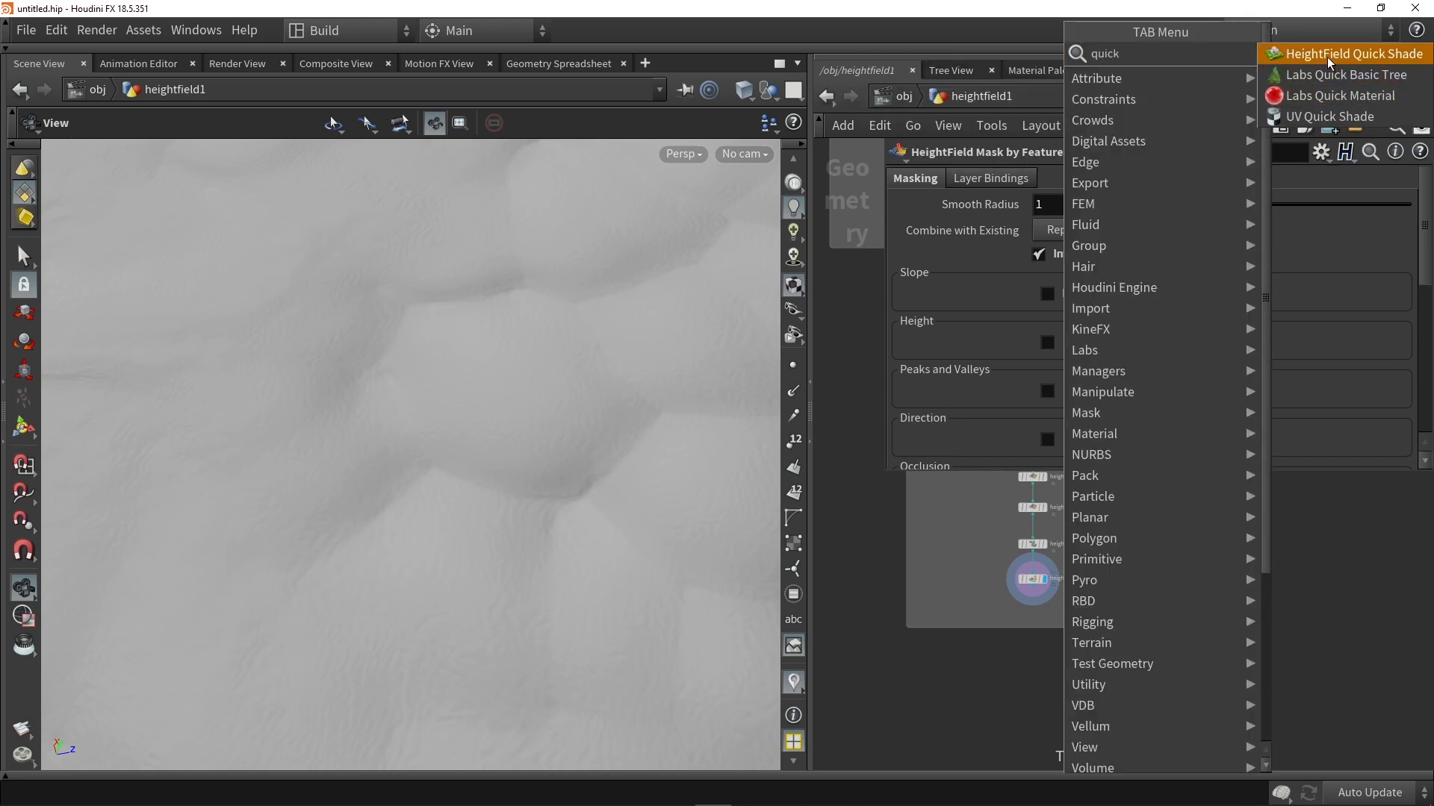
pyautogui.click(1328, 55)
pyautogui.click(1029, 681)
pyautogui.moveTo(1036, 566); pyautogui.dragTo(1027, 688)
pyautogui.scroll(3, 1046, 697)
pyautogui.click(1047, 697)
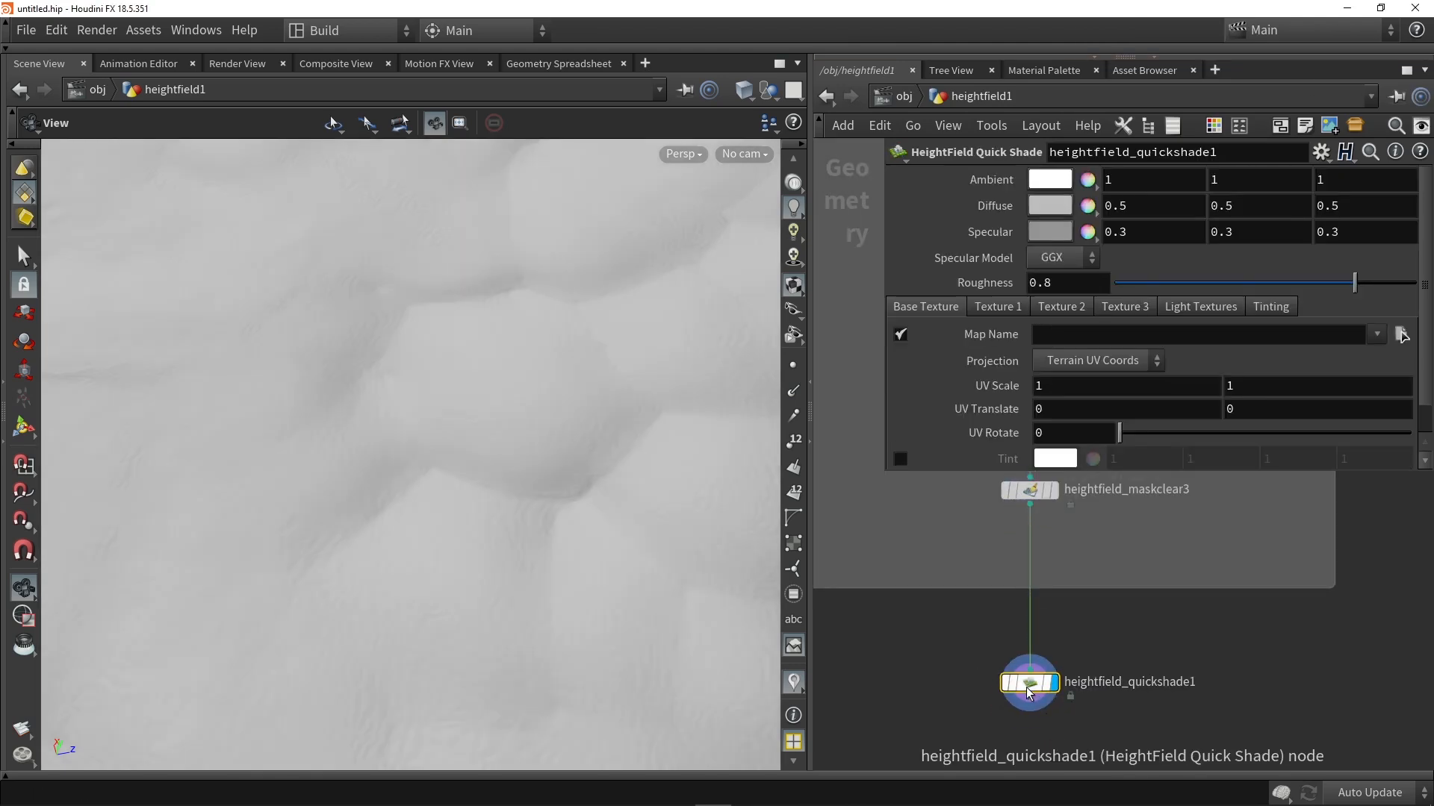
# Step: Set the Terrain Mask of Texture 1 to Layer_01 on heightfield_quickshade1
pyautogui.click(982, 311)
pyautogui.click(1082, 308)
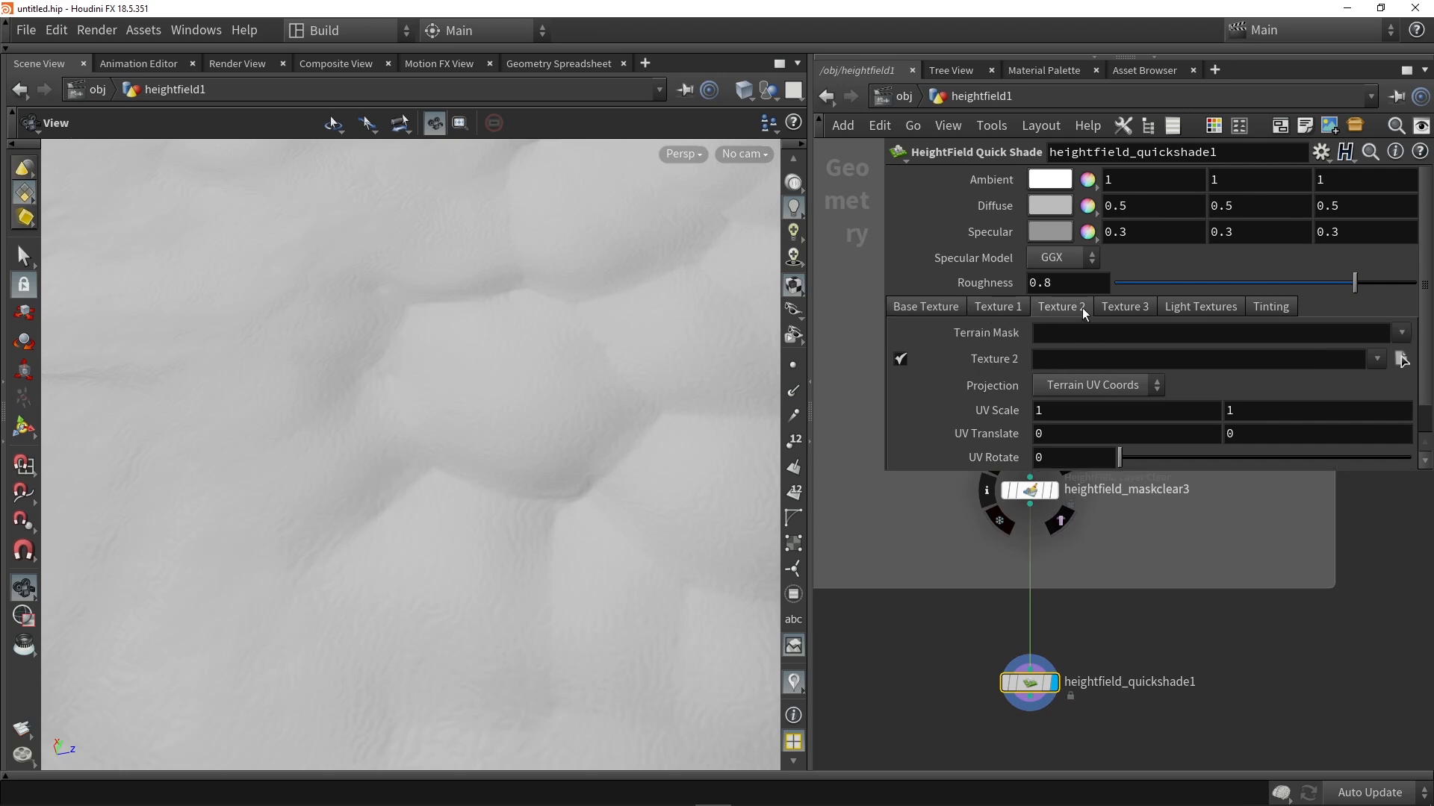
pyautogui.click(999, 310)
pyautogui.scroll(-1, 1023, 310)
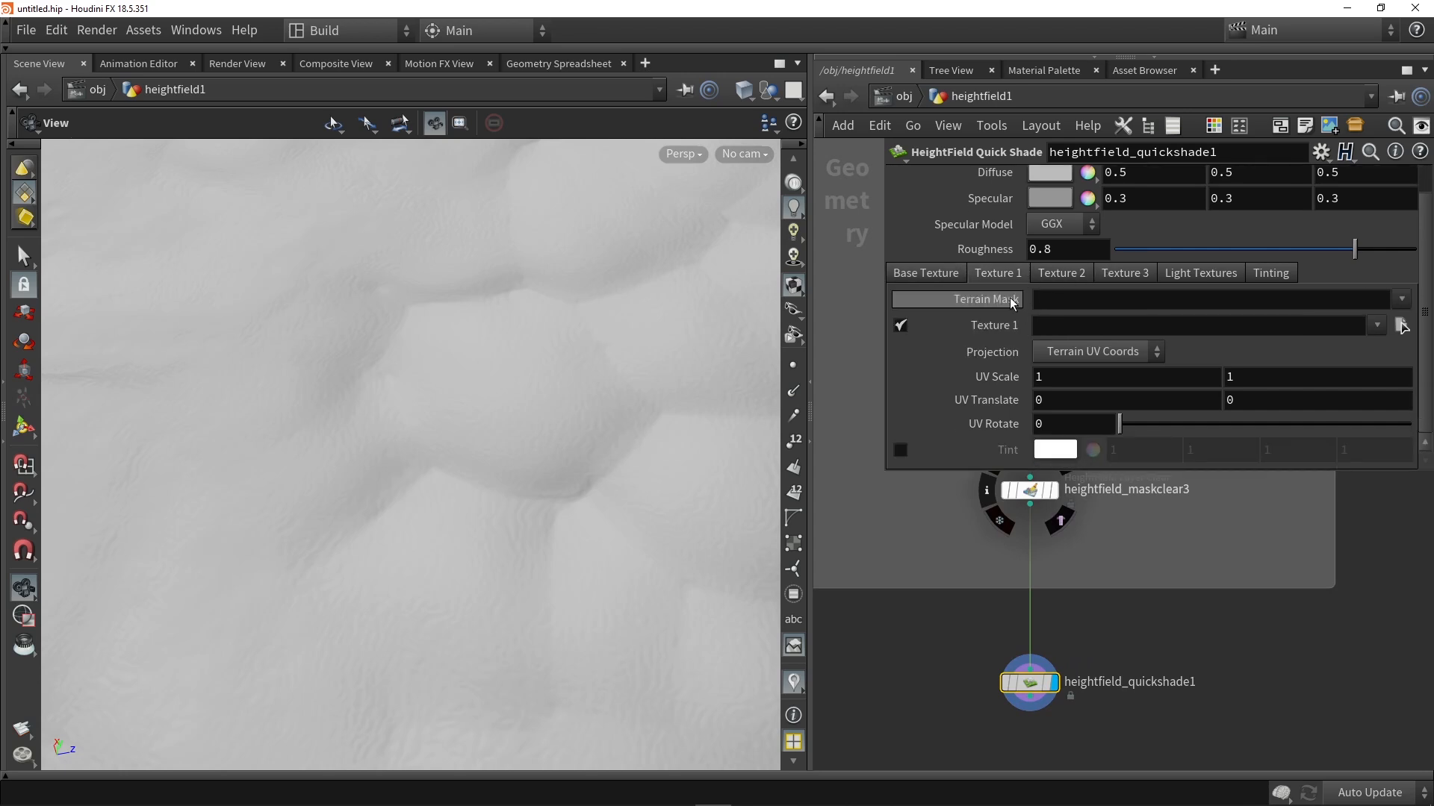
pyautogui.click(1401, 299)
pyautogui.click(1376, 447)
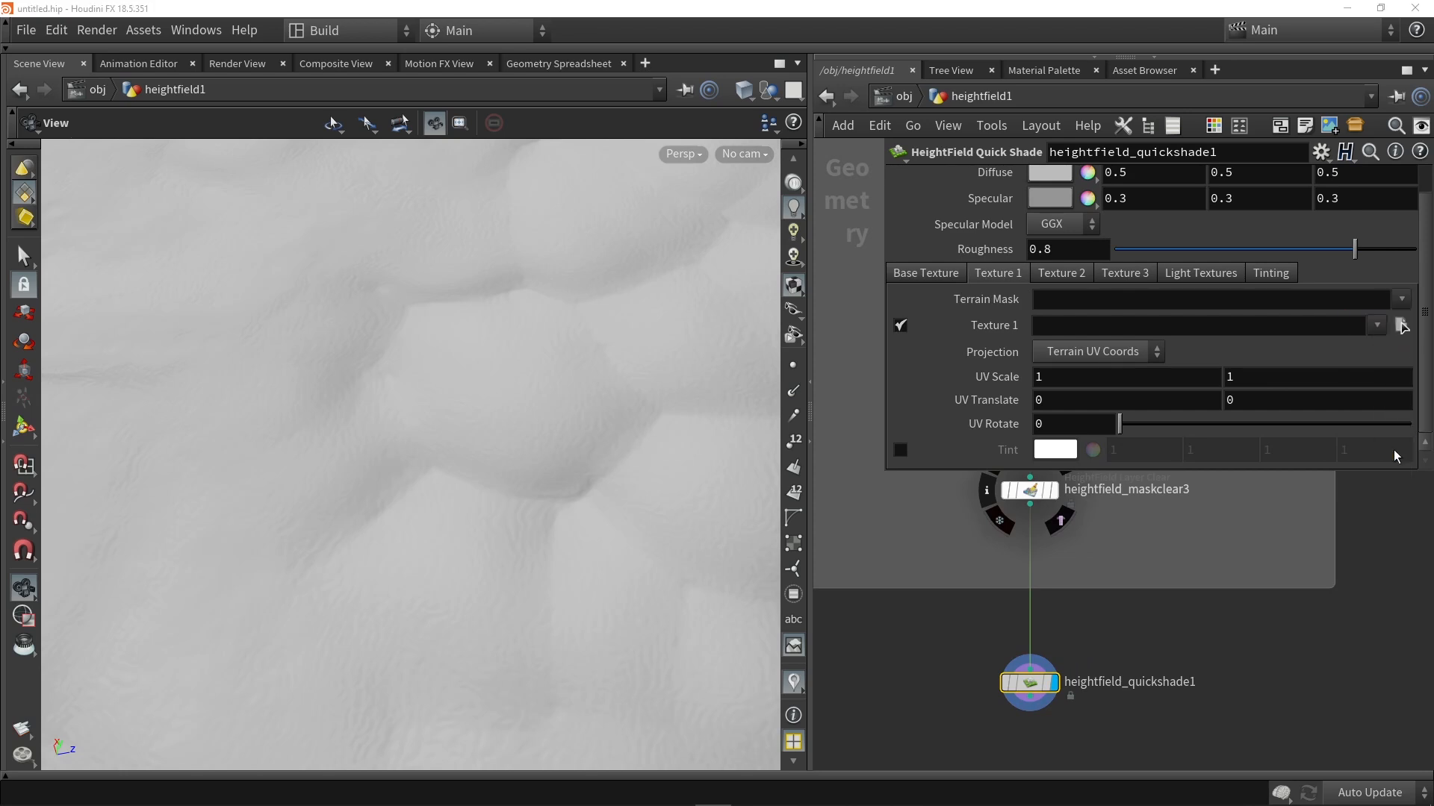
# Step: Assign Layer_02 as the Terrain Mask of Texture 2 and Layer_03 as that of Texture 3
pyautogui.click(1064, 273)
pyautogui.click(1402, 299)
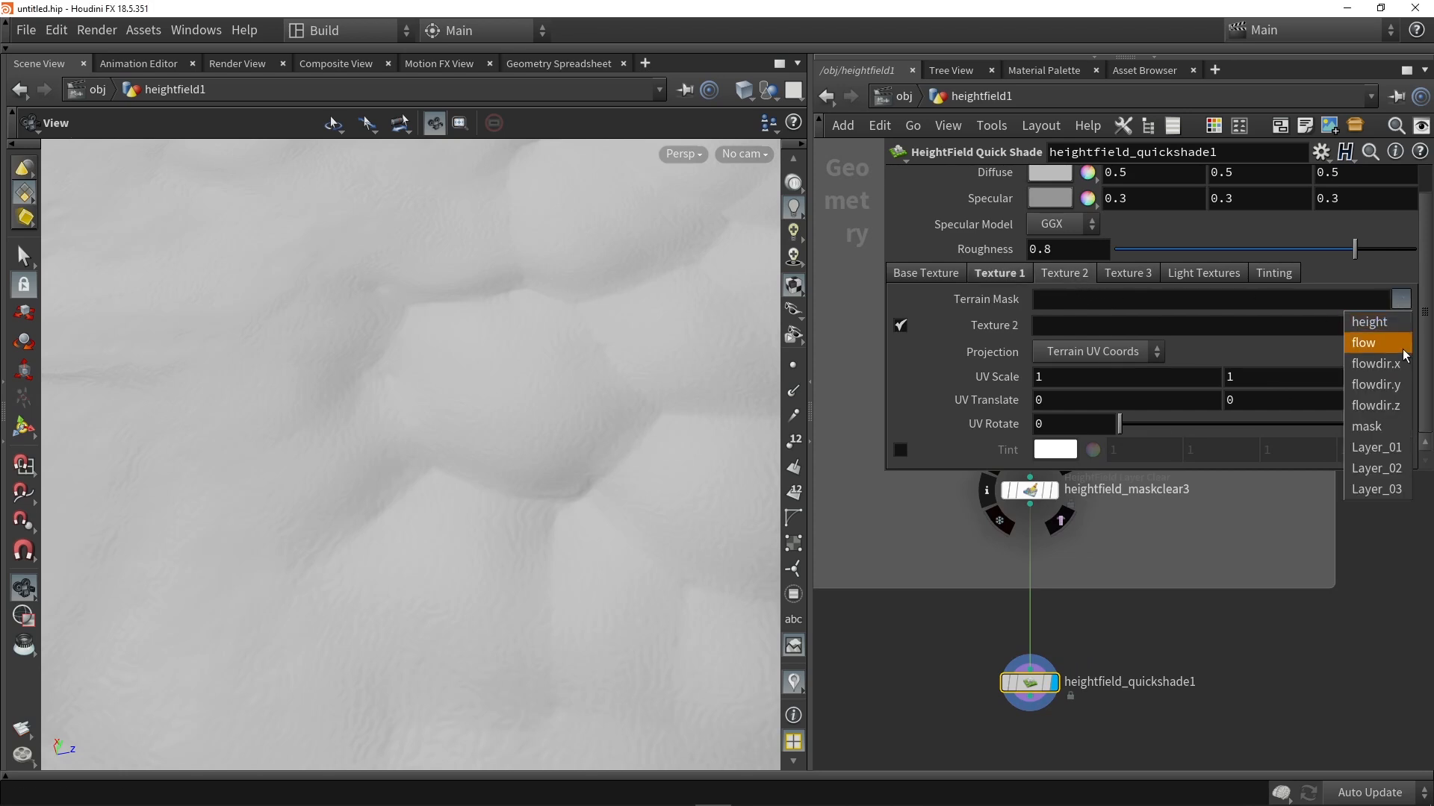
pyautogui.click(1376, 468)
pyautogui.click(1133, 275)
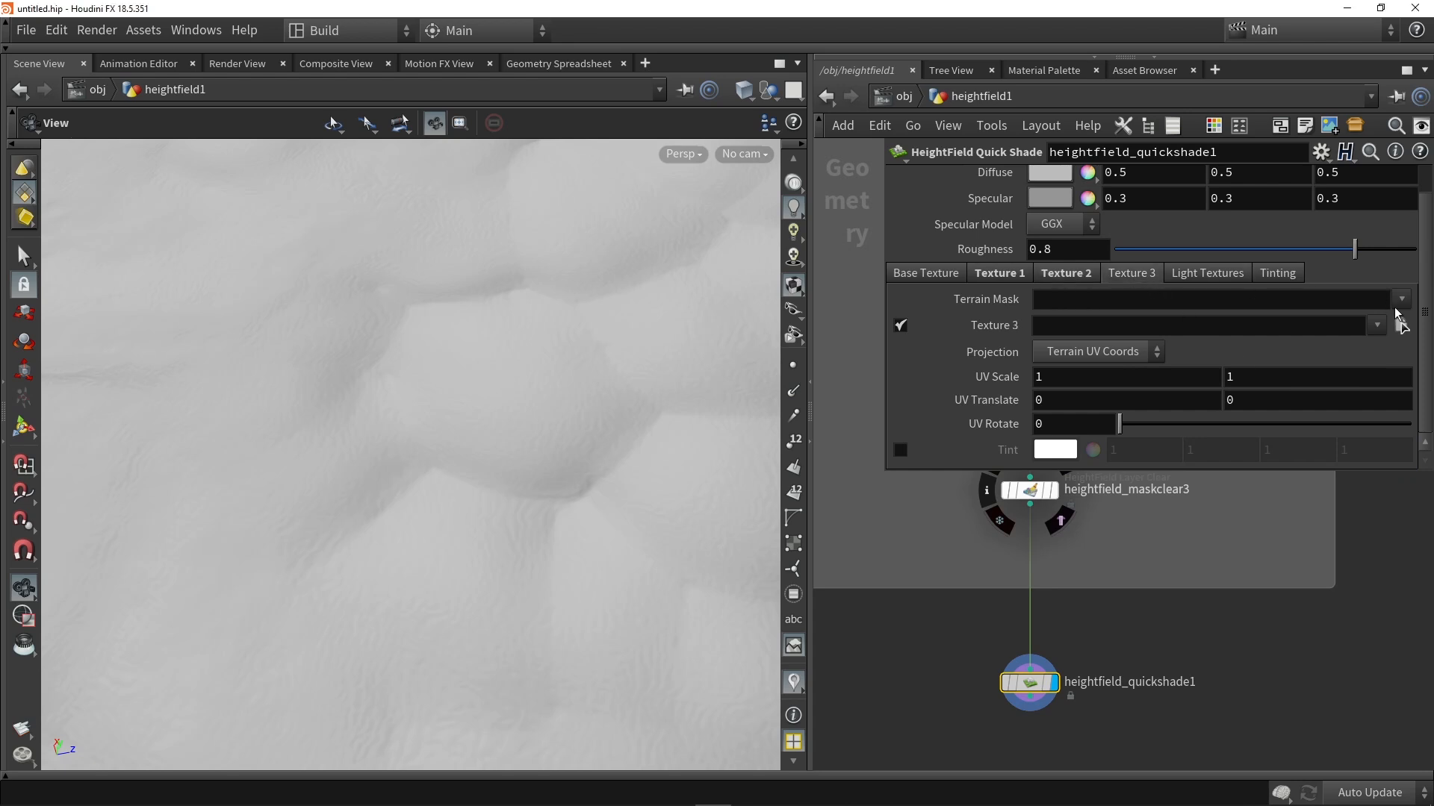
pyautogui.click(1402, 299)
pyautogui.click(1377, 489)
# Step: Enable the Tint of Texture 1 and set it to a sandy orange, about FF9429FF
pyautogui.click(1006, 275)
pyautogui.moveTo(523, 359); pyautogui.dragTo(153, 215)
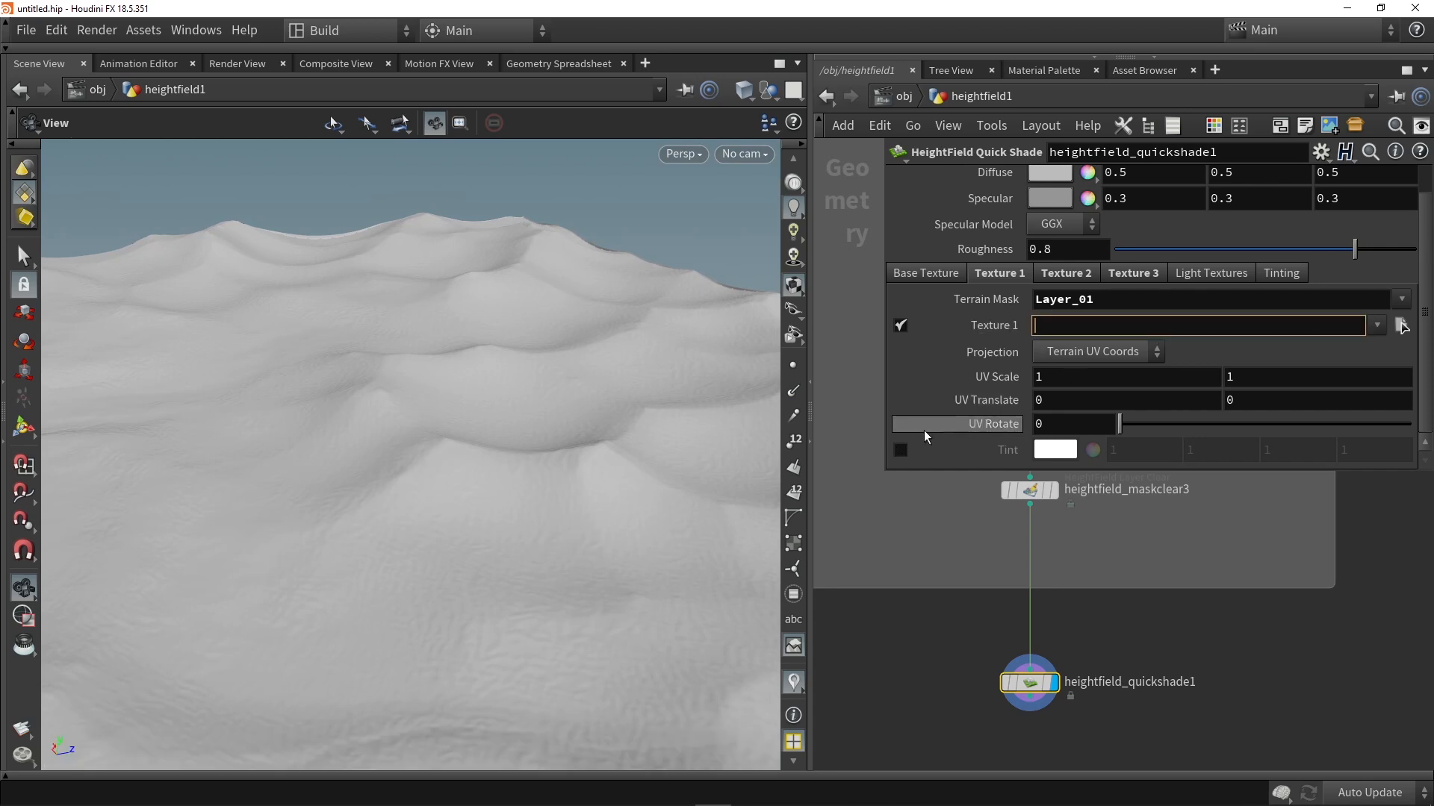
pyautogui.click(901, 450)
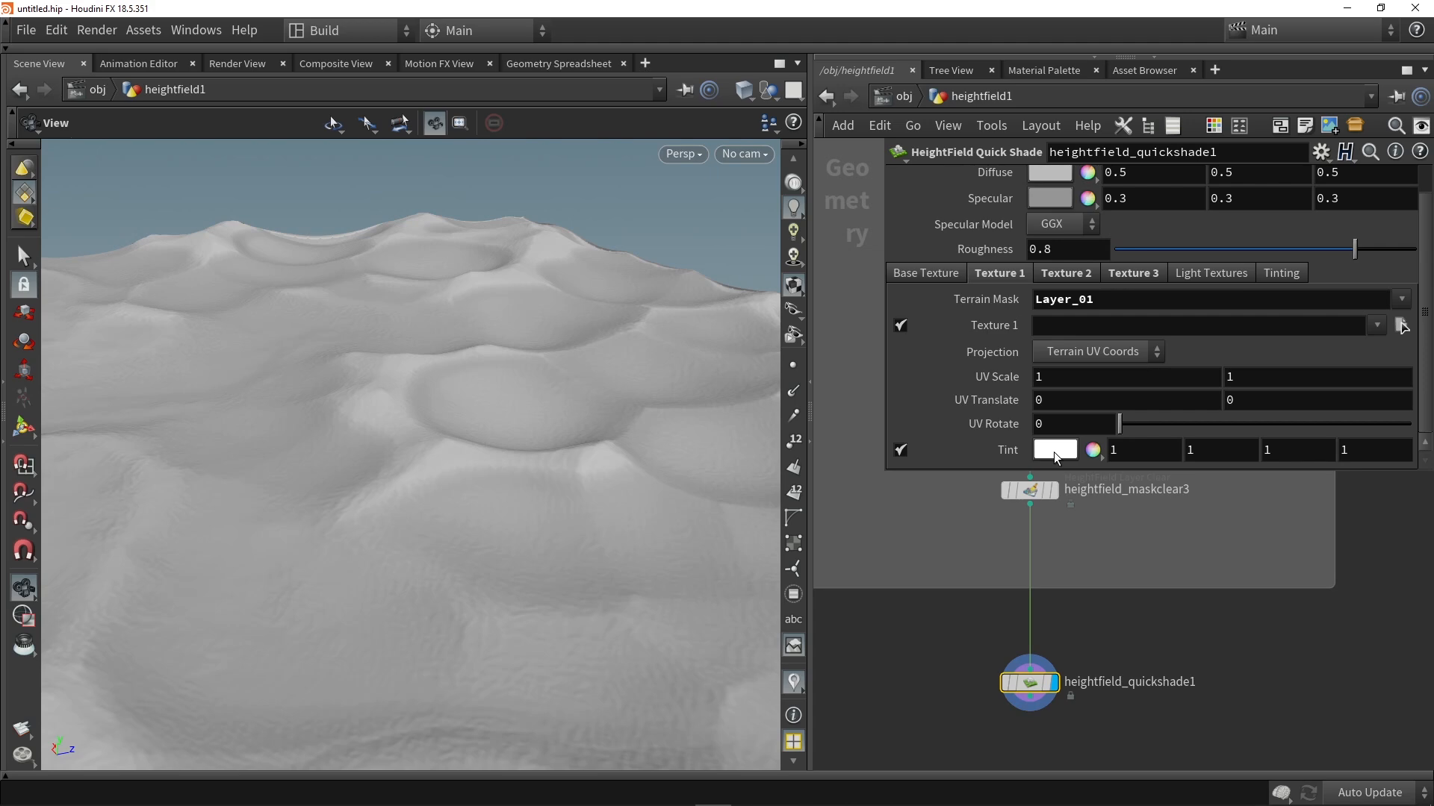
pyautogui.click(1055, 448)
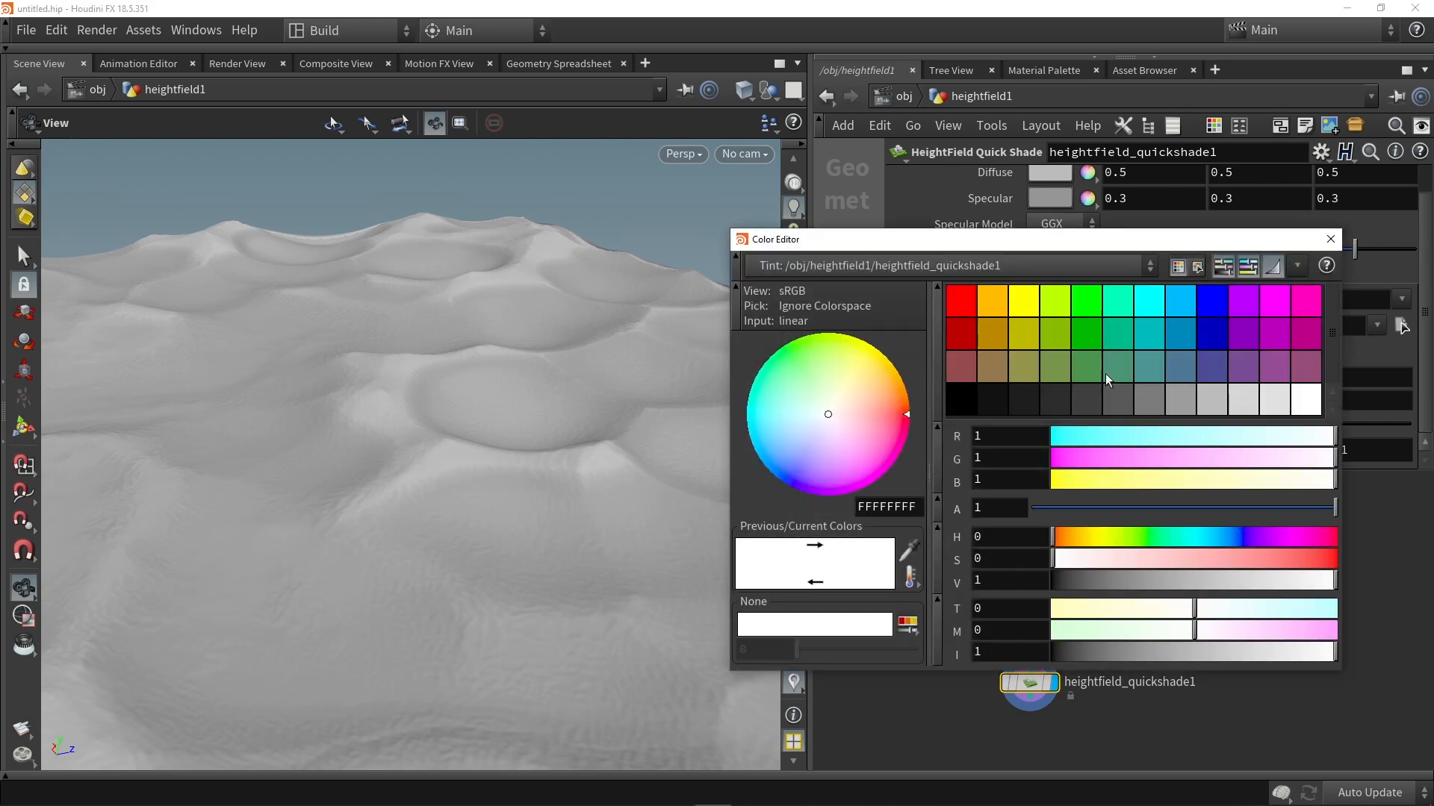
pyautogui.click(996, 307)
pyautogui.click(980, 342)
pyautogui.moveTo(841, 353); pyautogui.dragTo(883, 382)
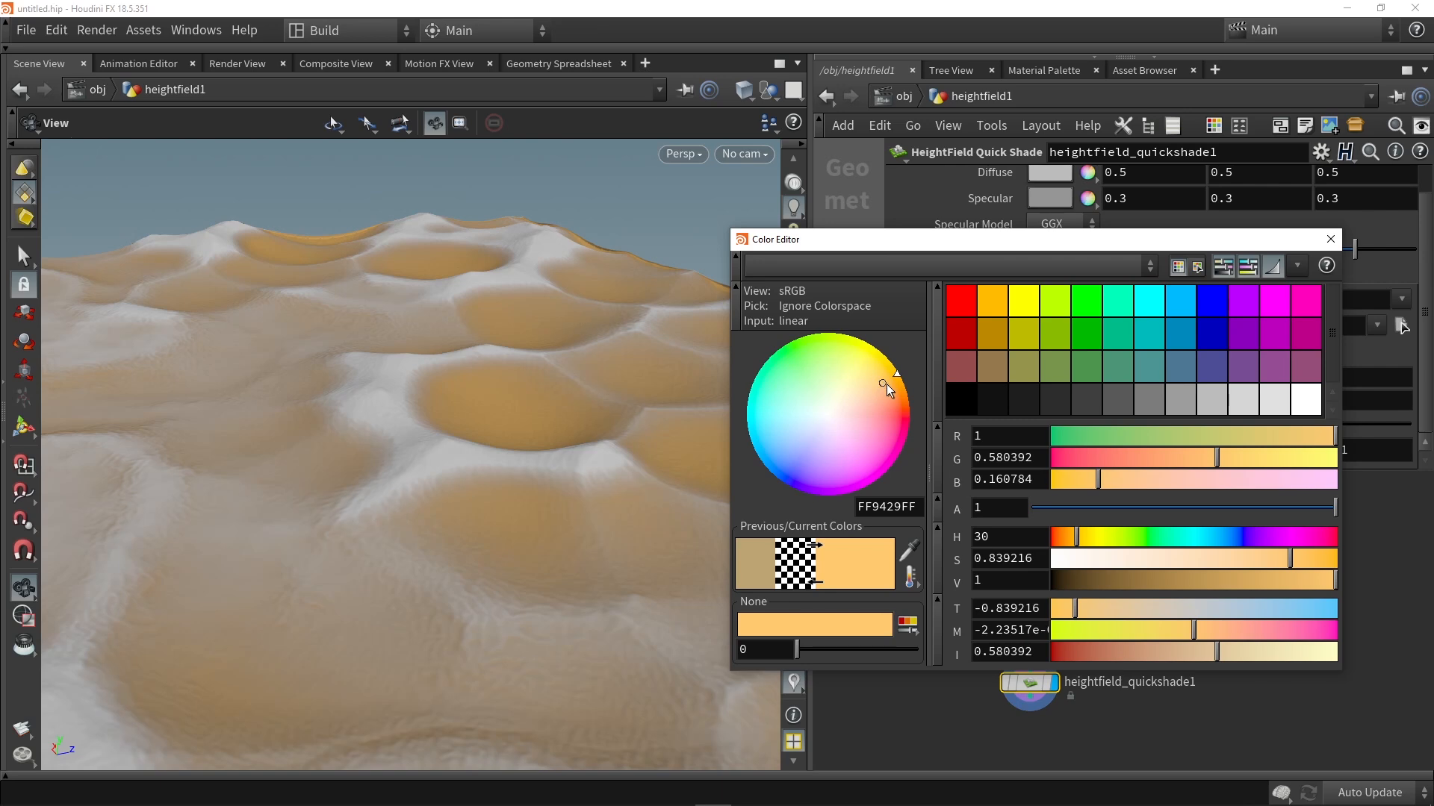
pyautogui.click(1333, 240)
pyautogui.moveTo(690, 317); pyautogui.dragTo(634, 329)
# Step: Enable the Tint of Texture 2 and choose a brown sand colour for it
pyautogui.click(1073, 273)
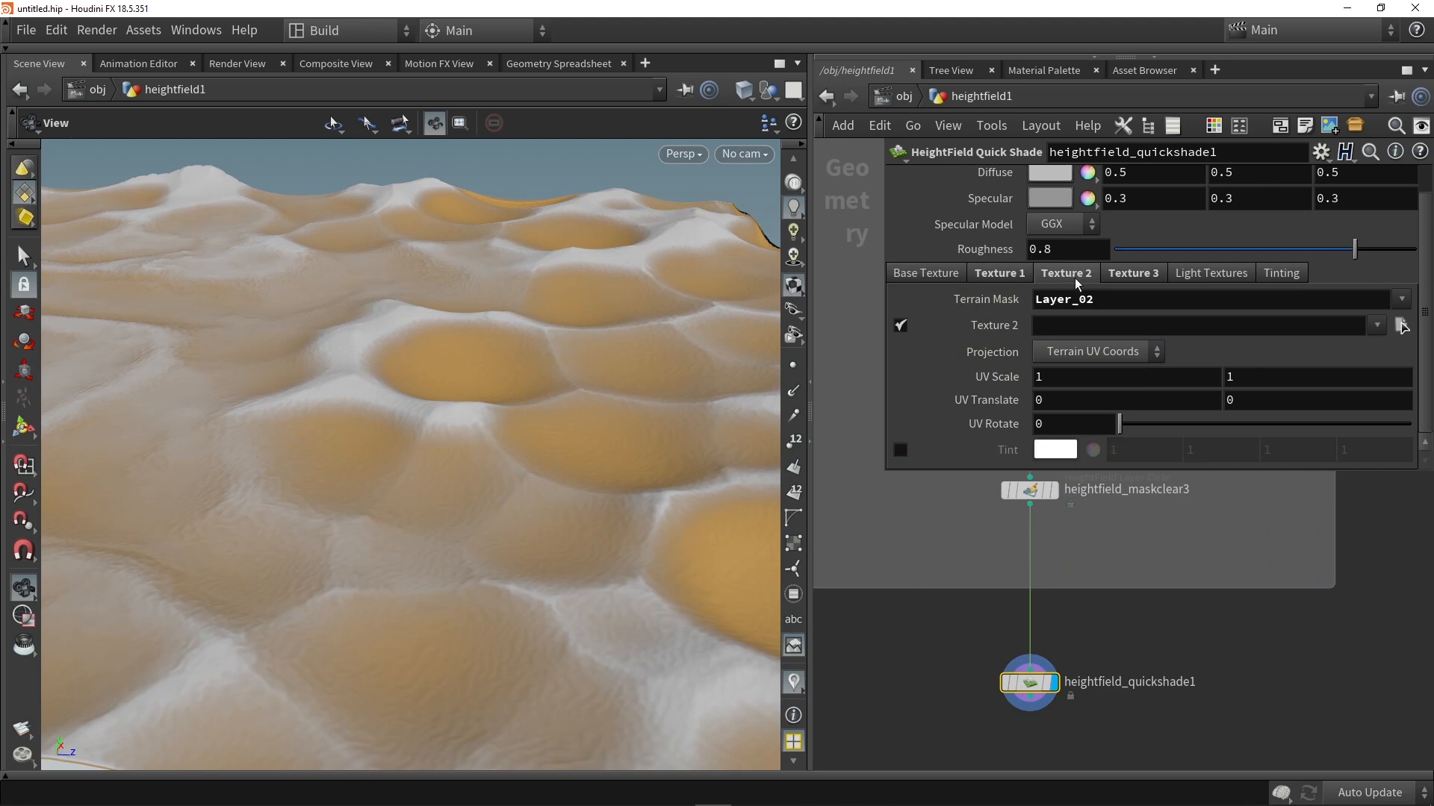
pyautogui.click(900, 450)
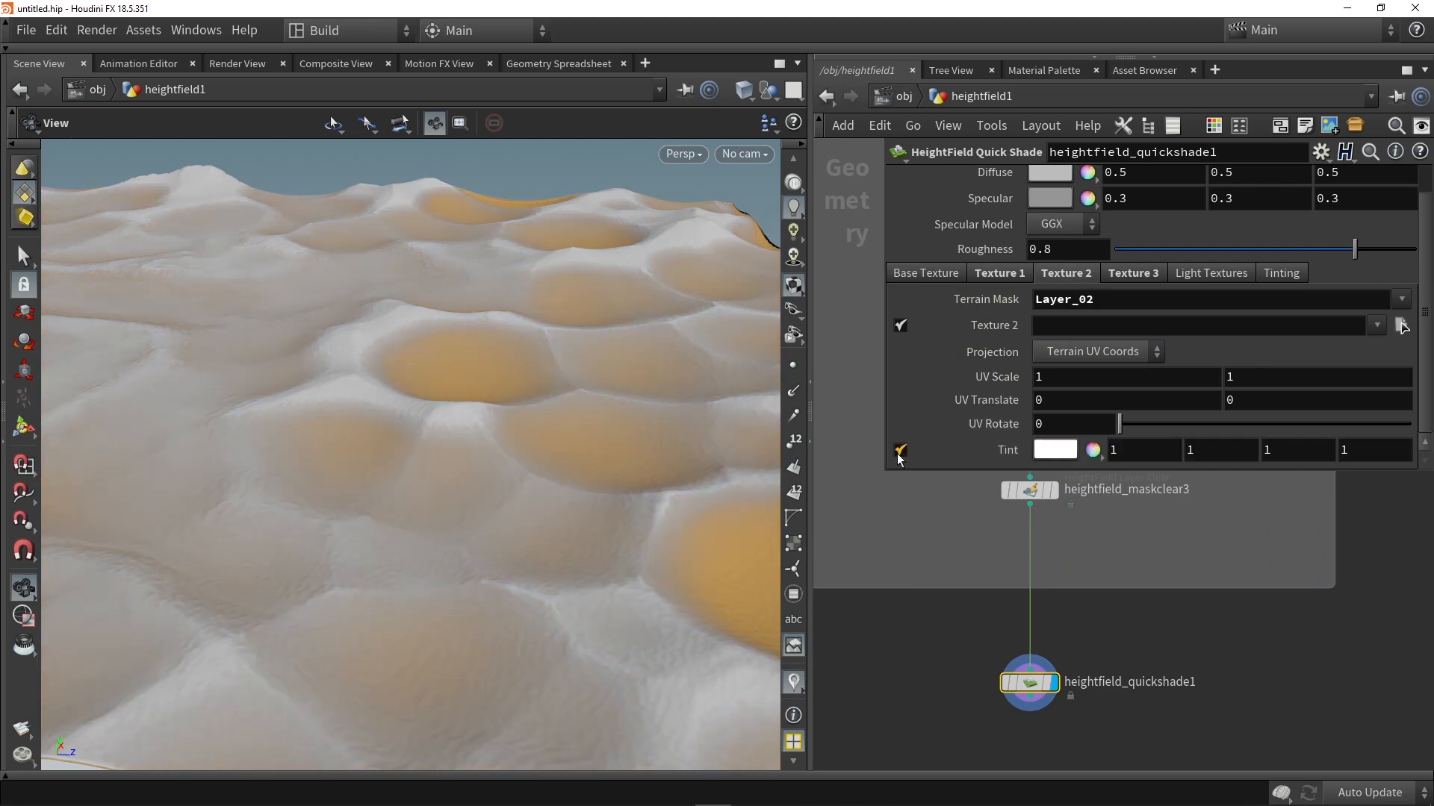
pyautogui.click(1067, 449)
pyautogui.moveTo(828, 398)
pyautogui.mouseDown()
pyautogui.moveTo(861, 378)
pyautogui.moveTo(890, 412)
pyautogui.moveTo(885, 439)
pyautogui.moveTo(836, 402)
pyautogui.mouseUp()
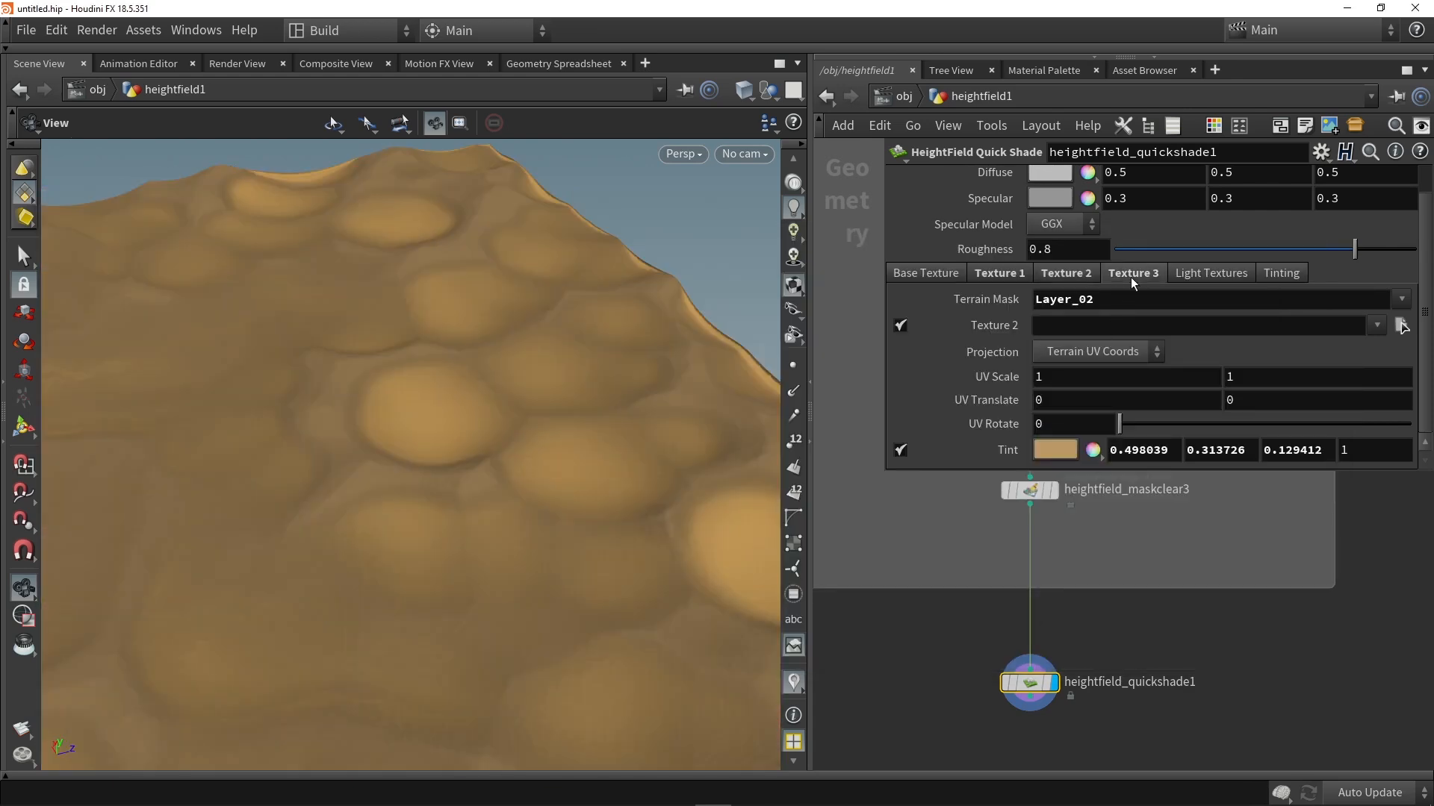
# Step: Enable the Tint of Texture 3, set its colour to 251204FF and inspect the shaded dunes up close
pyautogui.click(1132, 274)
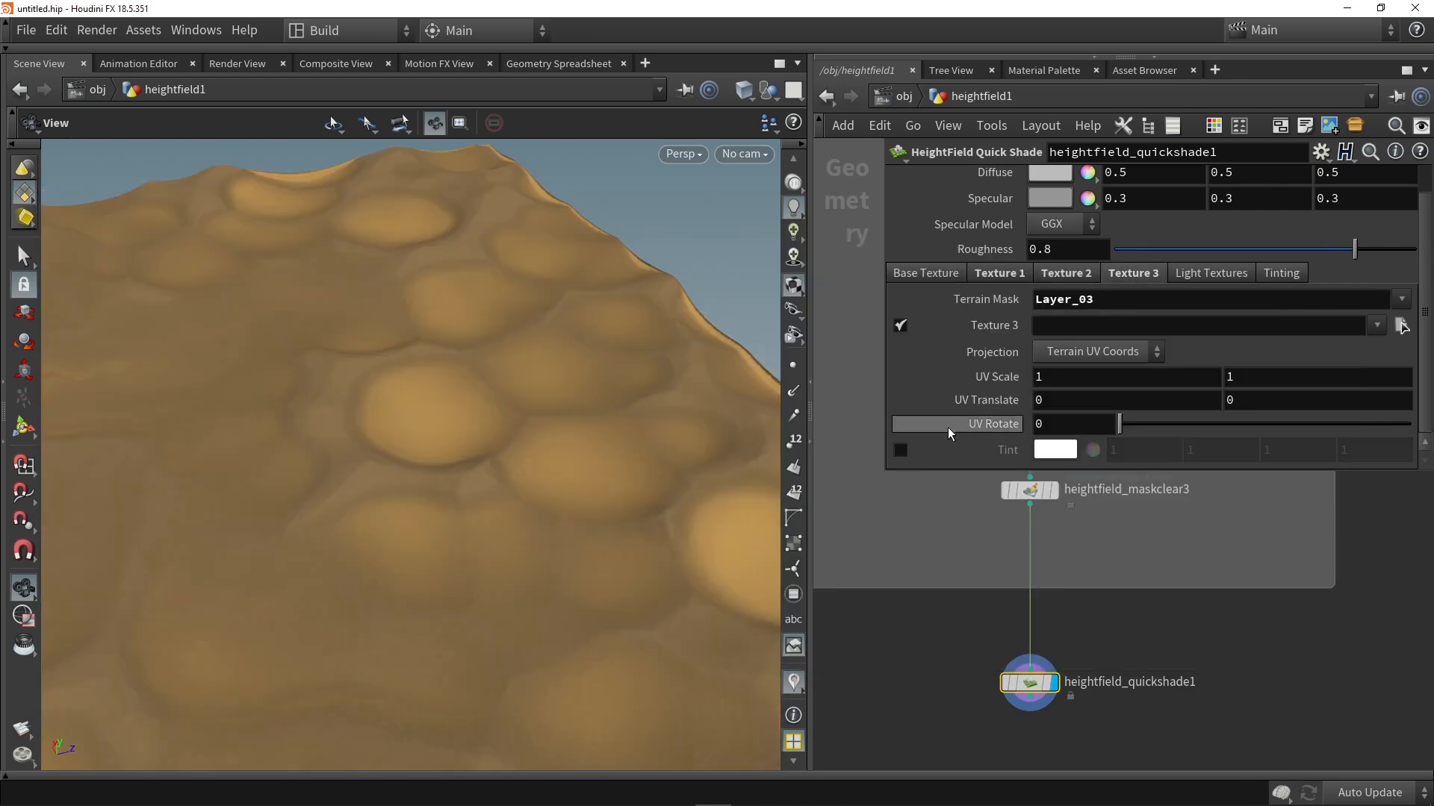
pyautogui.click(901, 449)
pyautogui.click(1048, 451)
pyautogui.moveTo(858, 389); pyautogui.dragTo(860, 379)
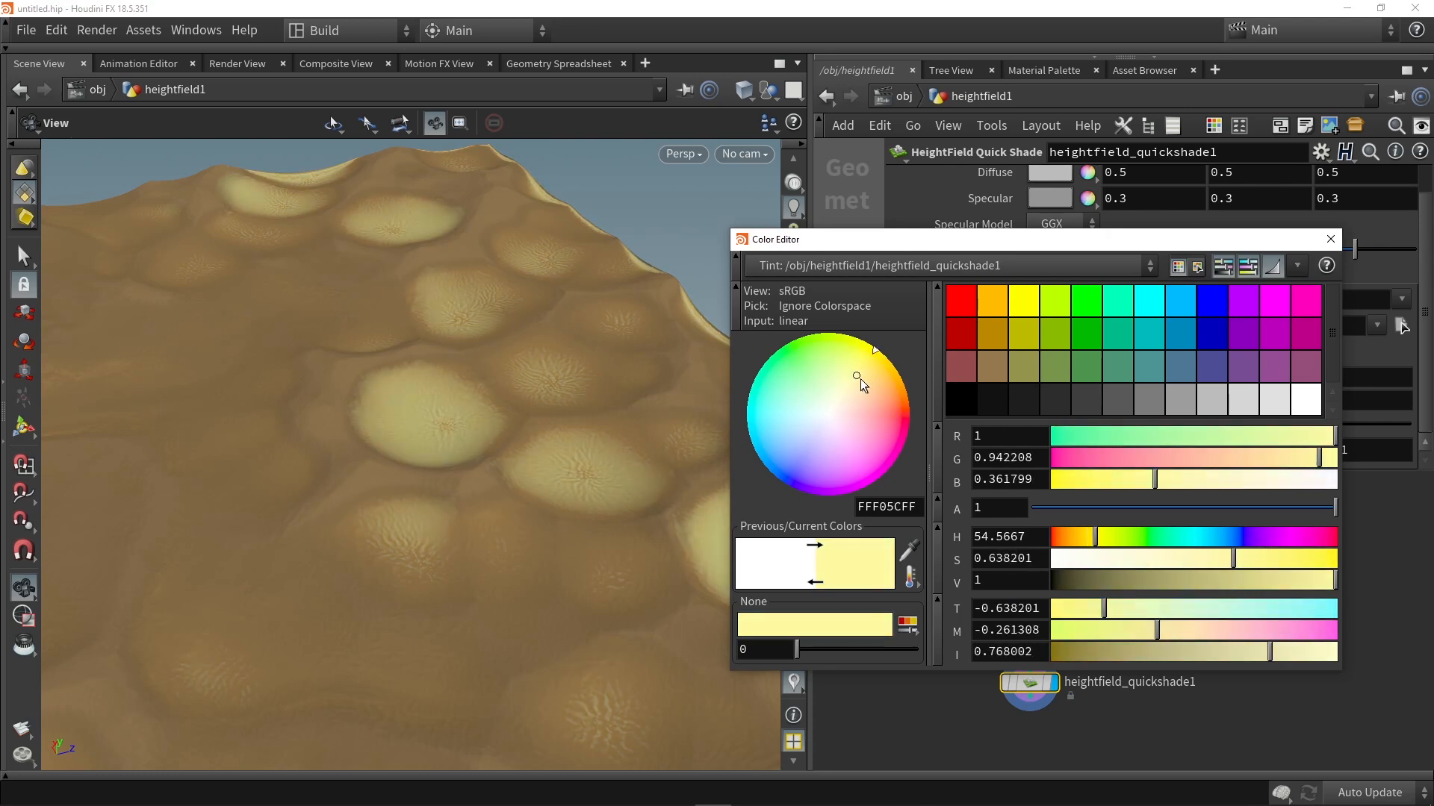
pyautogui.doubleClick(914, 506)
pyautogui.write('251204FF')
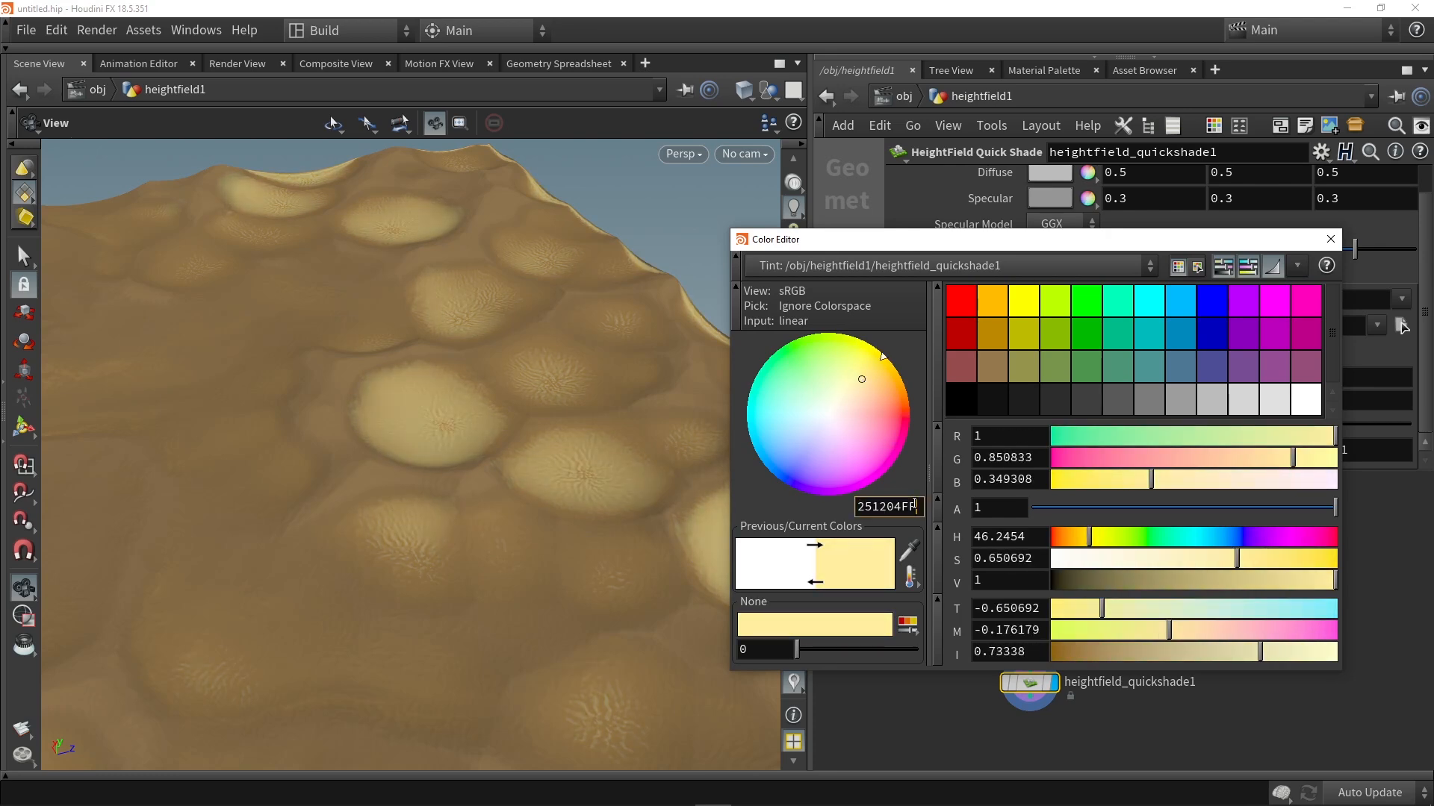
pyautogui.press('Return')
pyautogui.moveTo(717, 470); pyautogui.dragTo(529, 371)
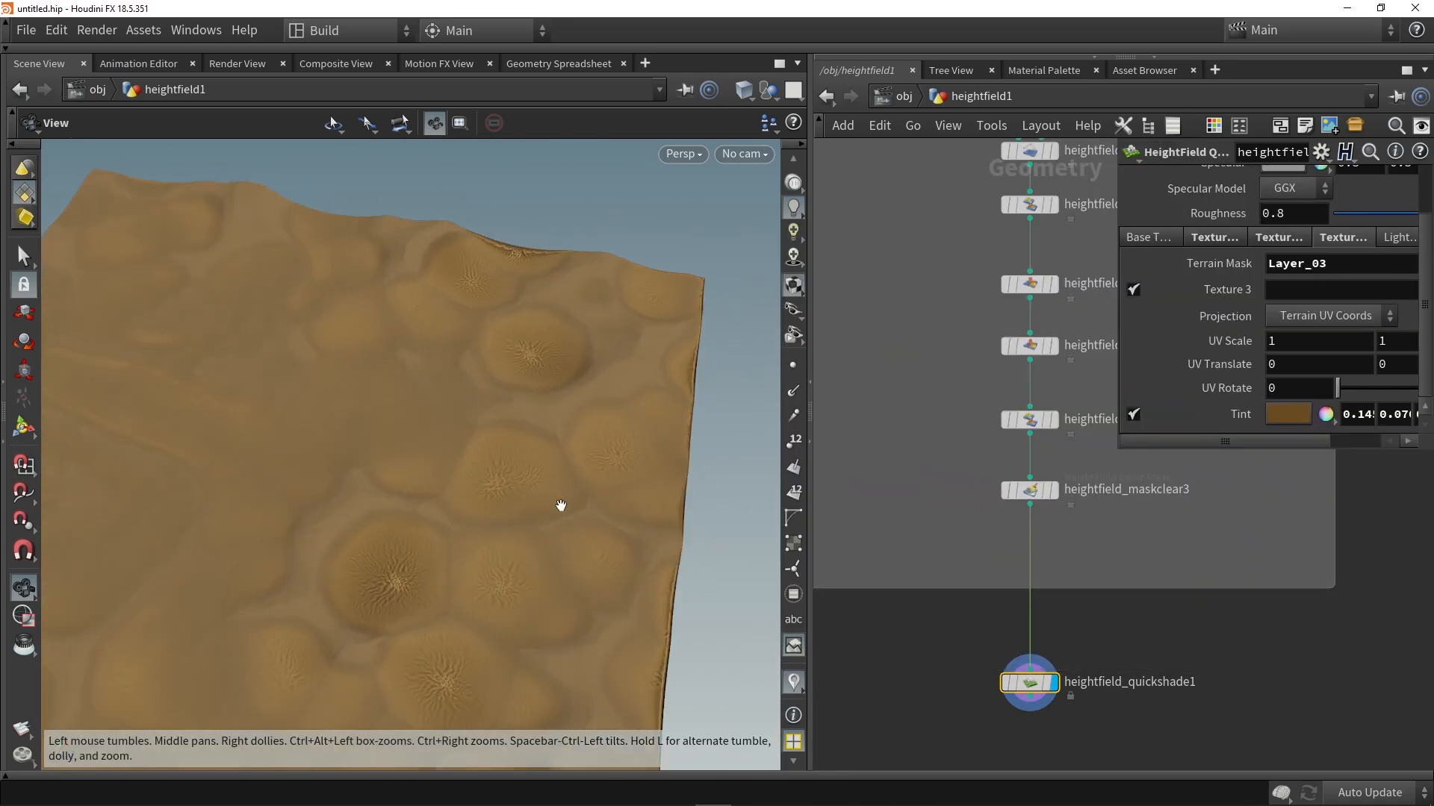
pyautogui.moveTo(560, 506); pyautogui.dragTo(518, 409)
pyautogui.moveTo(518, 410); pyautogui.dragTo(519, 342, button='right')
# Step: Move the first occlusion ramp point of heightfield_maskbyfeature7 to 0.6667 and check the terrain's shading
pyautogui.moveTo(952, 345); pyautogui.dragTo(849, 447, button='middle')
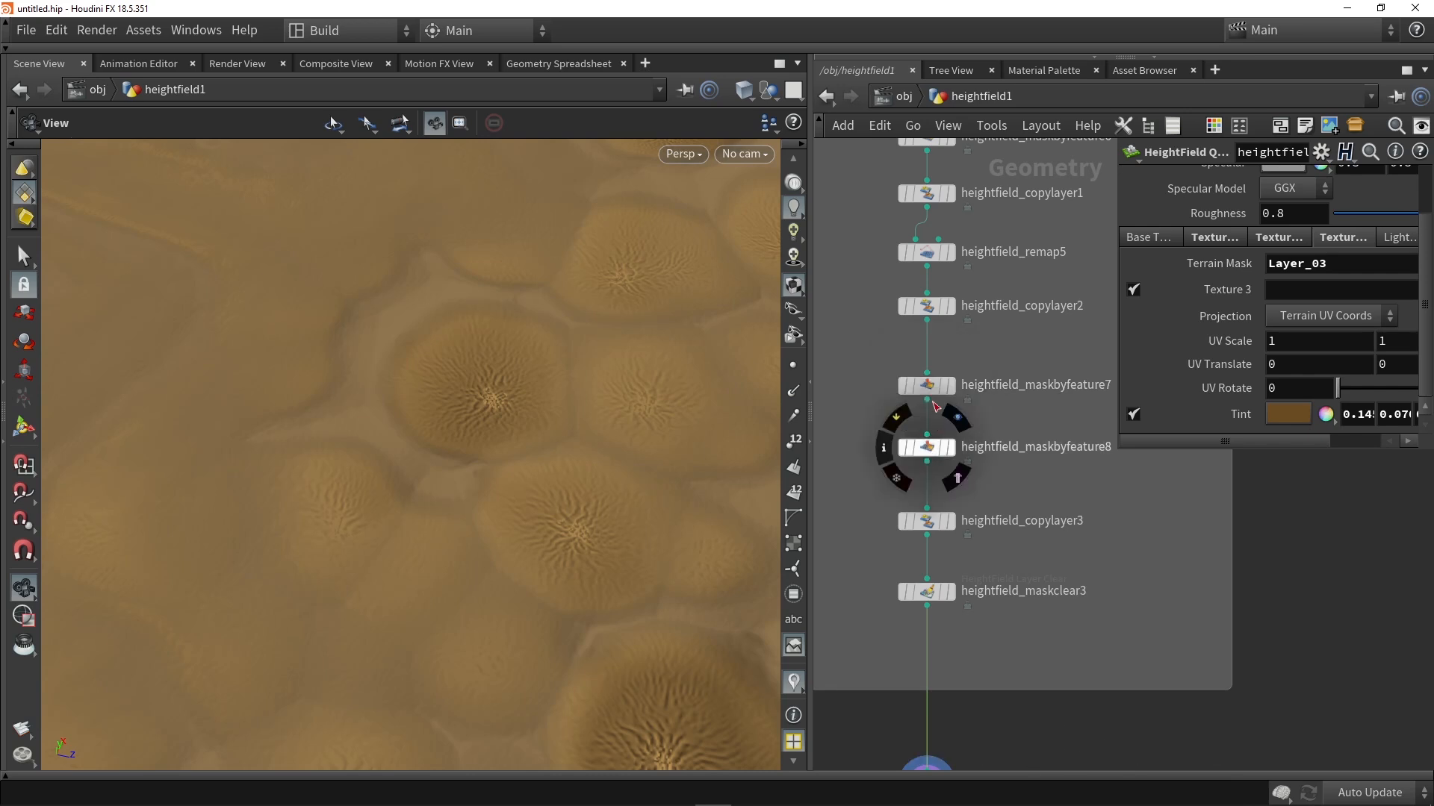
pyautogui.click(932, 388)
pyautogui.scroll(-5, 1216, 360)
pyautogui.scroll(-3, 1216, 359)
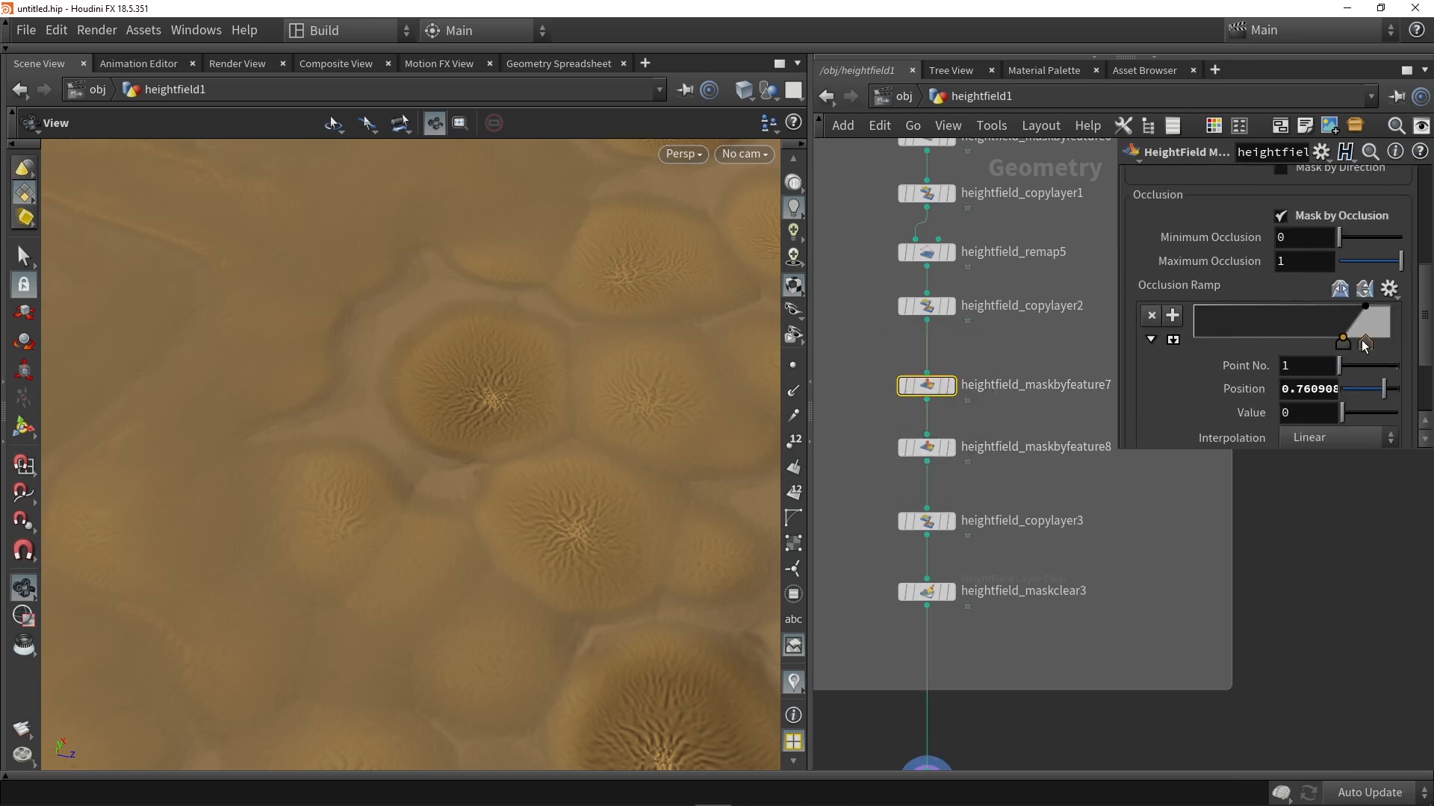
pyautogui.moveTo(1369, 339); pyautogui.dragTo(1324, 342)
pyautogui.moveTo(456, 448)
pyautogui.mouseDown()
pyautogui.moveTo(388, 381)
pyautogui.moveTo(470, 452)
pyautogui.mouseUp()
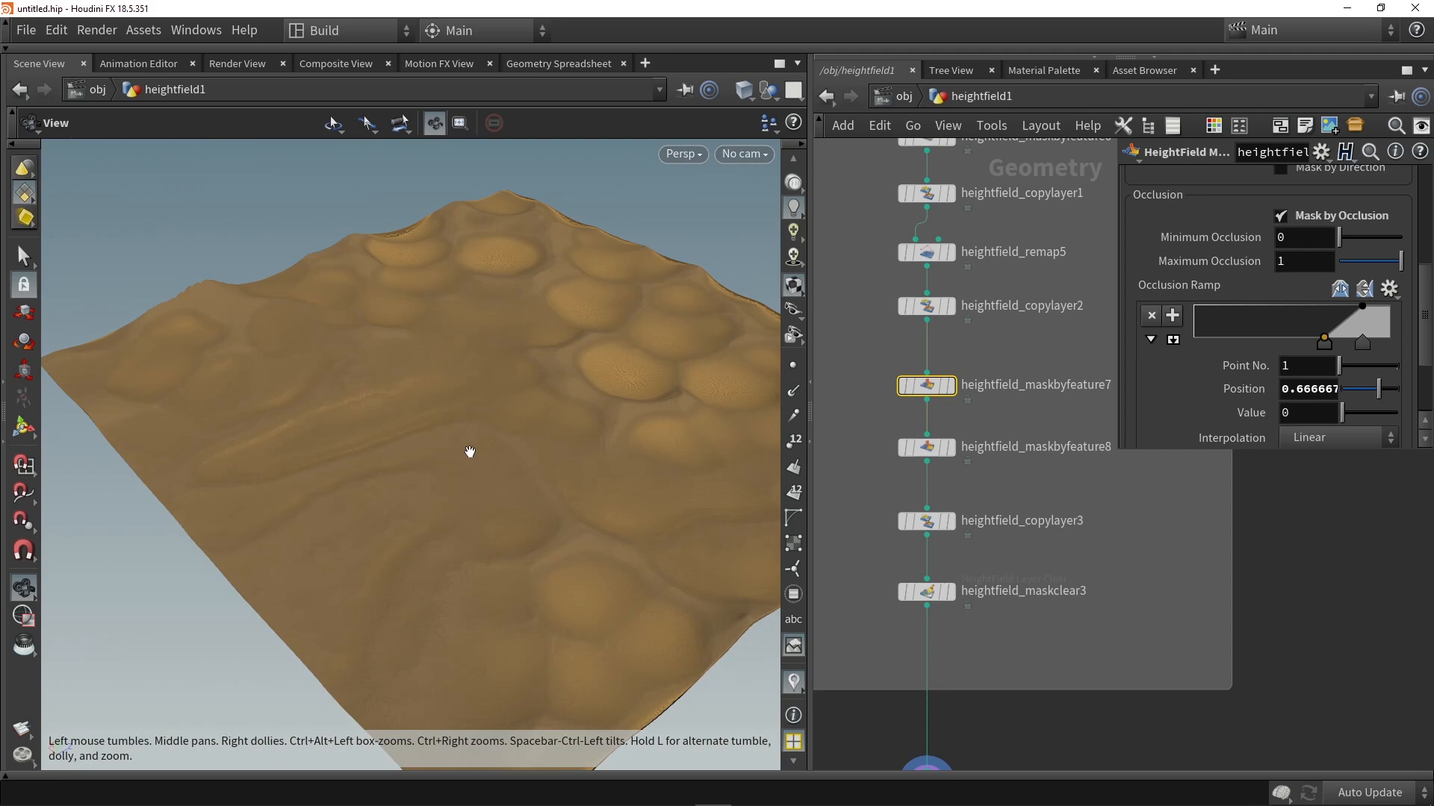
pyautogui.moveTo(468, 426); pyautogui.dragTo(328, 336)
pyautogui.moveTo(544, 324); pyautogui.dragTo(563, 381)
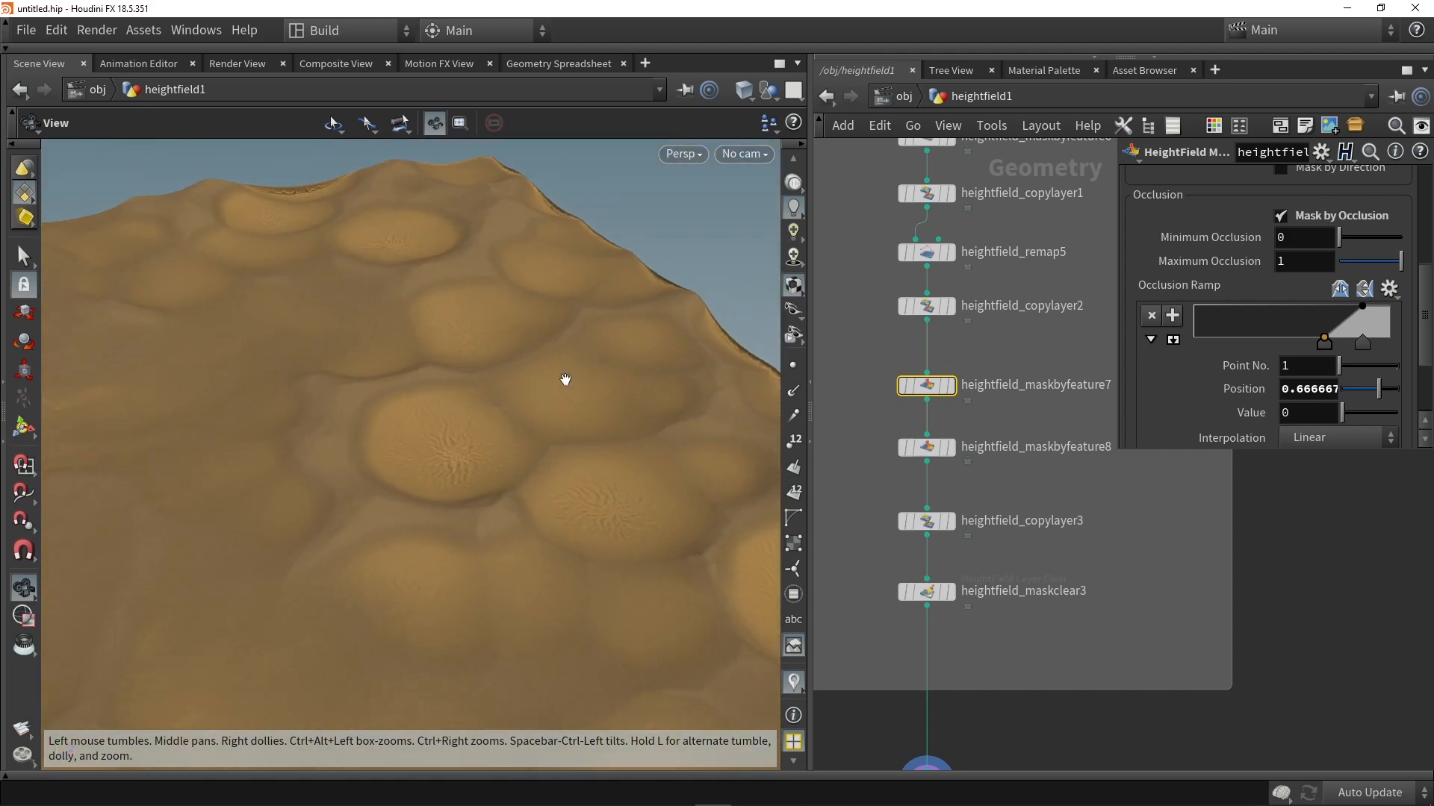
pyautogui.moveTo(909, 391); pyautogui.dragTo(869, 603, button='middle')
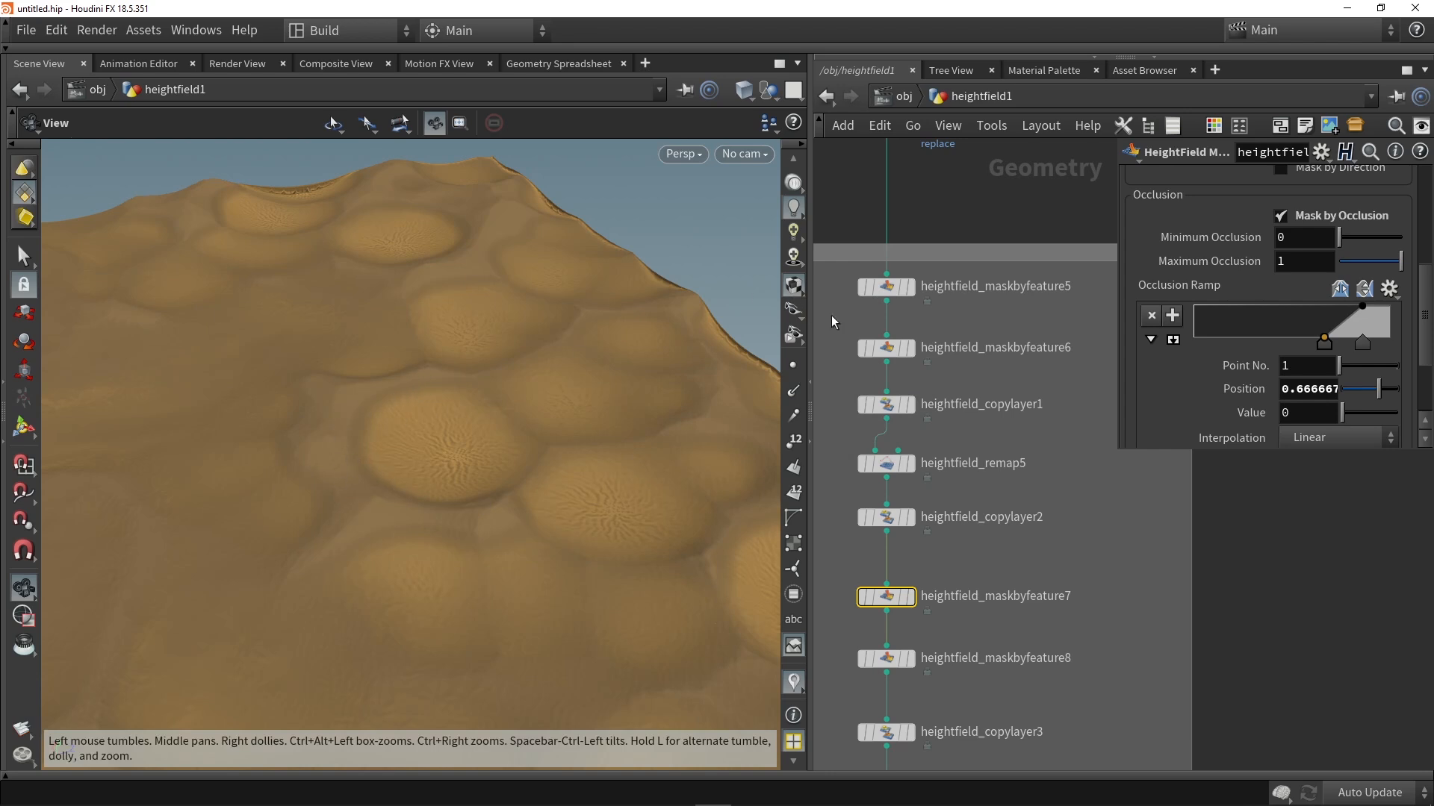
pyautogui.click(860, 348)
pyautogui.moveTo(662, 397); pyautogui.dragTo(531, 398)
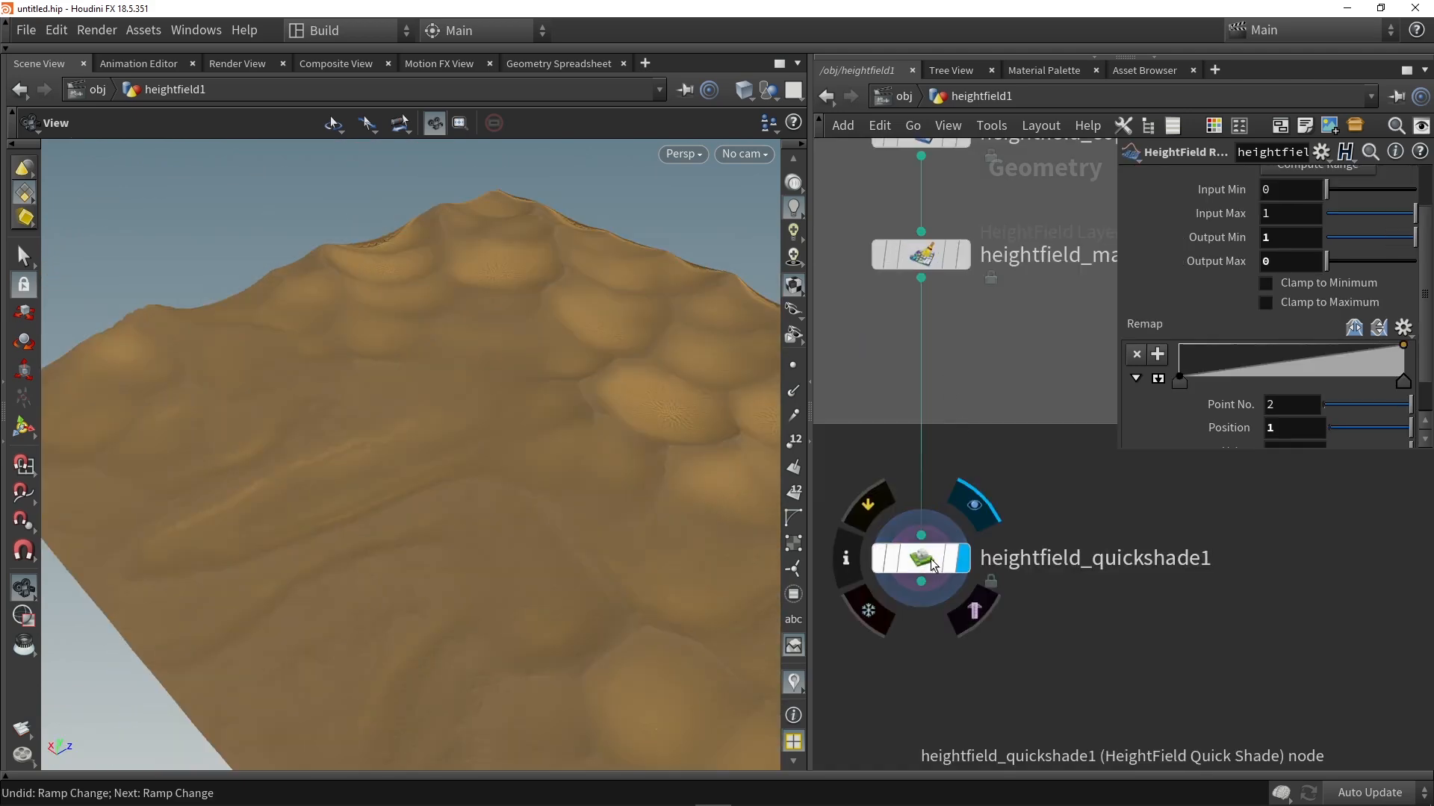
# Step: Examine the node information of heightfield_quickshade1 for the layers stored in the terrain
pyautogui.click(848, 556)
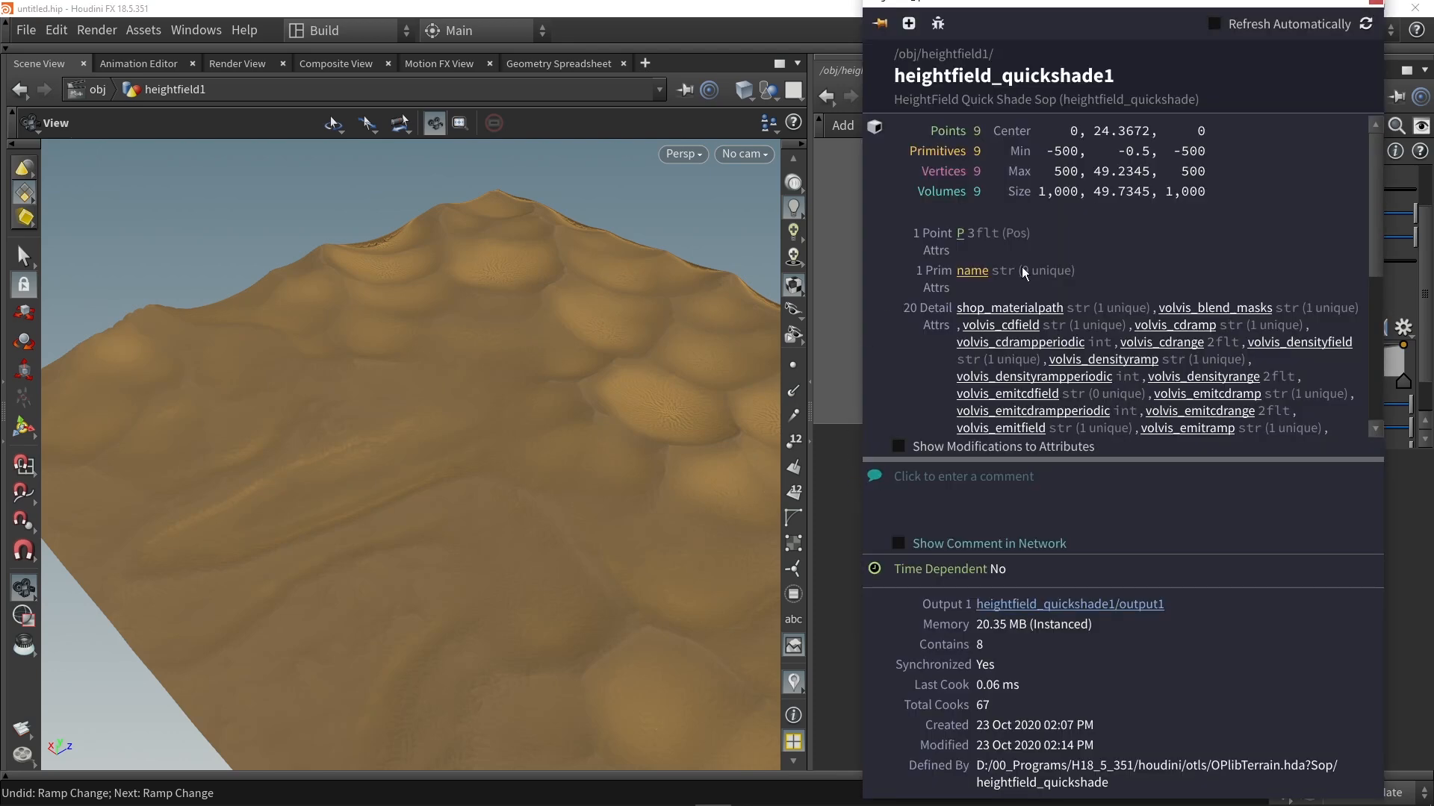
pyautogui.scroll(-5, 1016, 381)
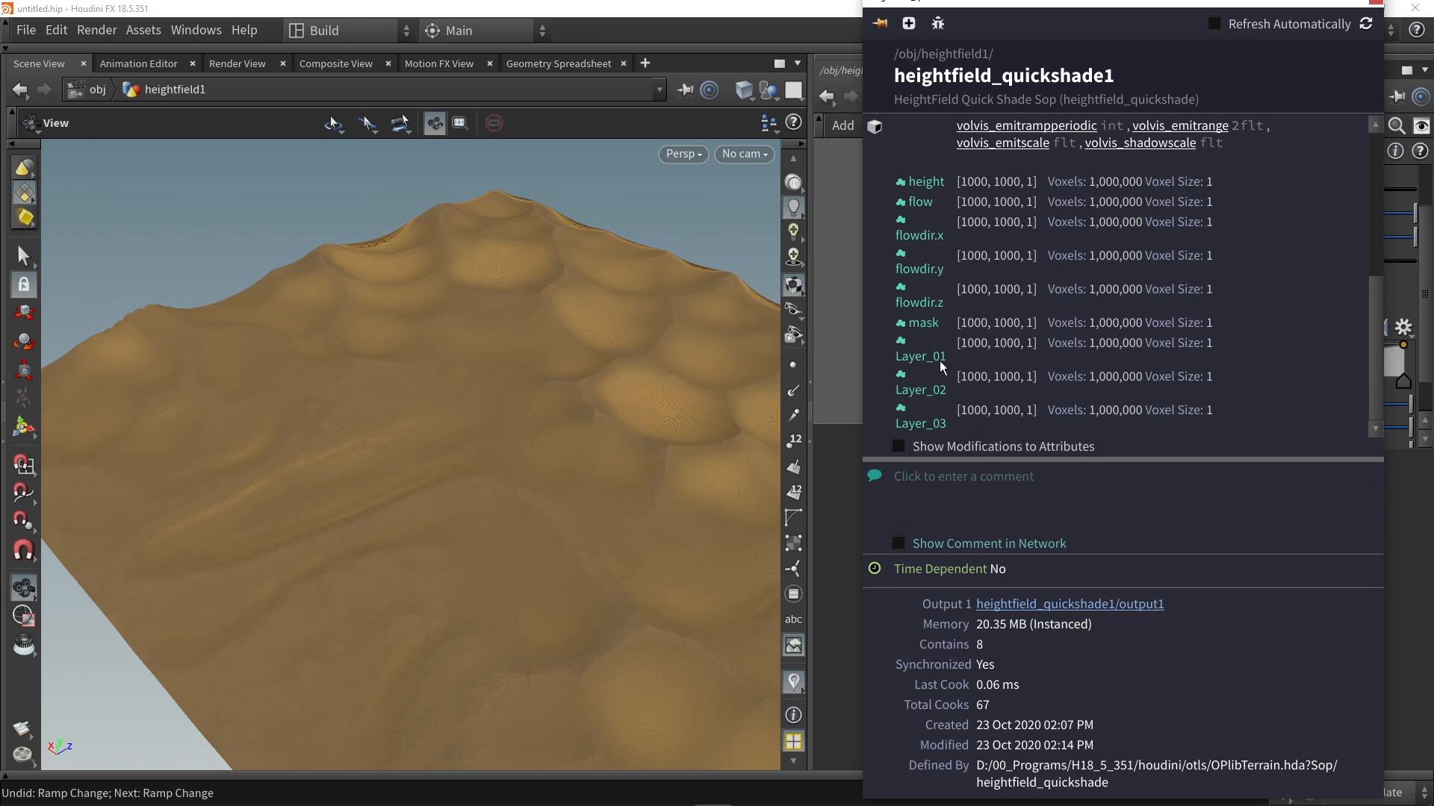
pyautogui.click(1376, 2)
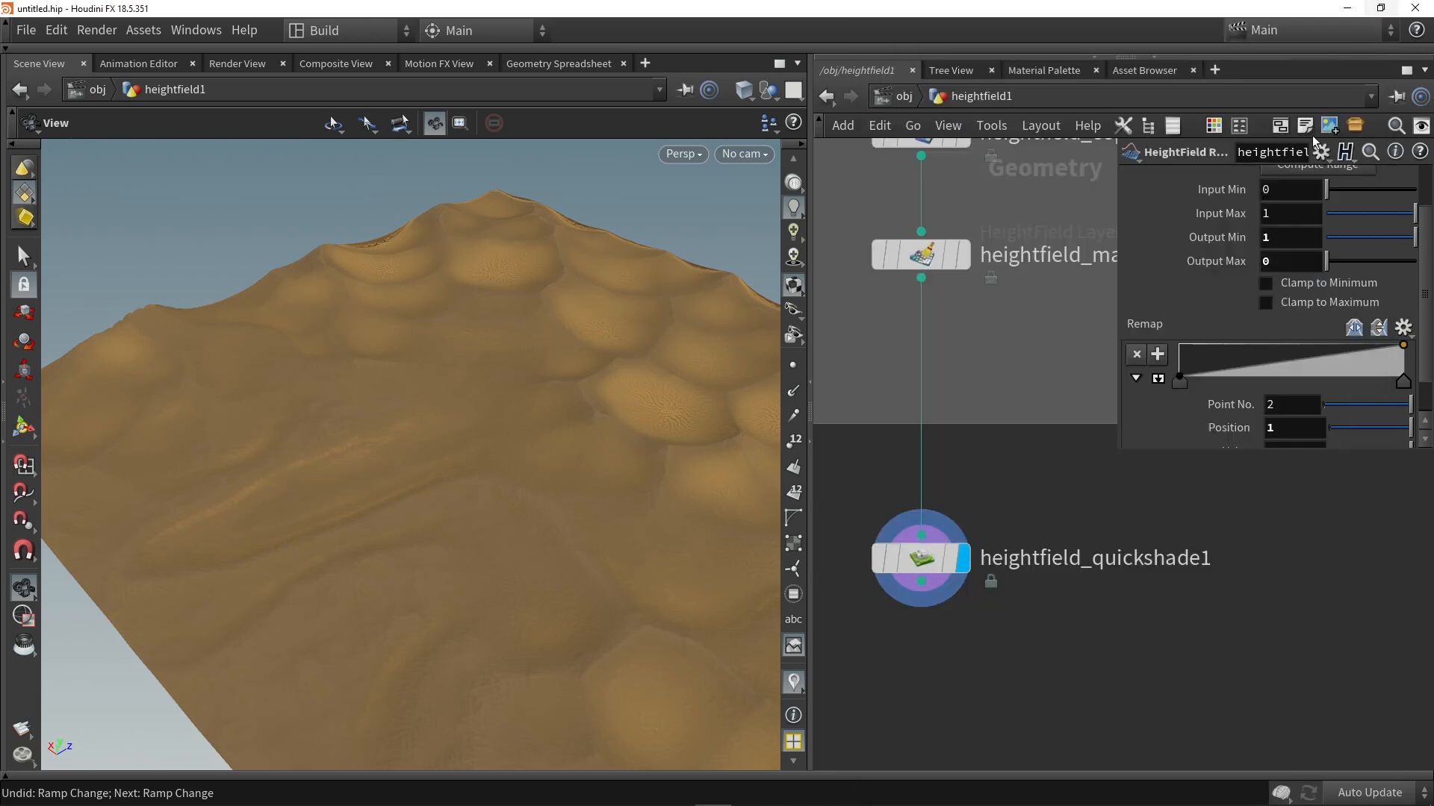
# Step: Add a Blast node below heightfield_quickshade1, wire it to the shading node's output and display it
pyautogui.moveTo(966, 651); pyautogui.dragTo(994, 635, button='middle')
pyautogui.scroll(-1, 993, 635)
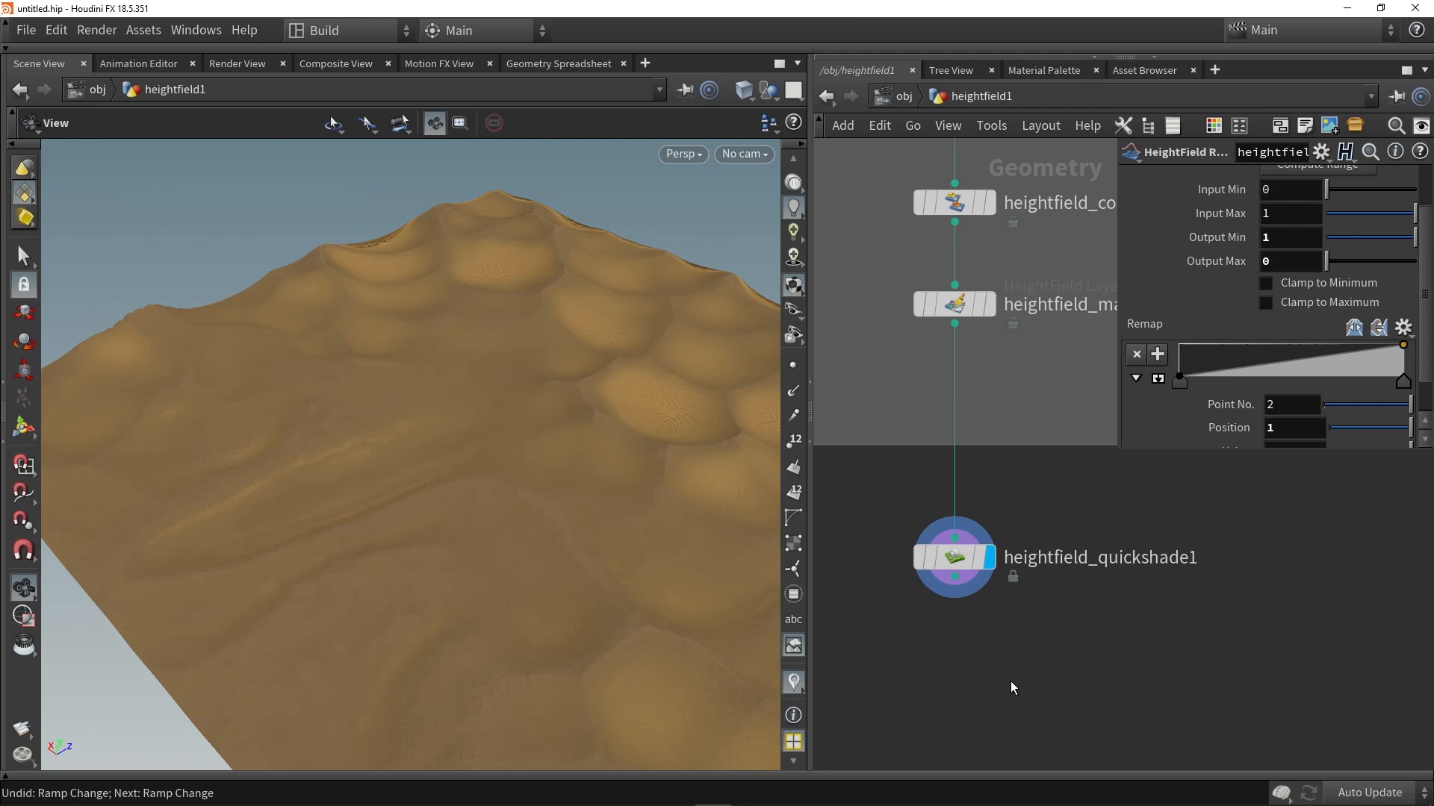
pyautogui.press('Tab')
pyautogui.write('blas')
pyautogui.press('Return')
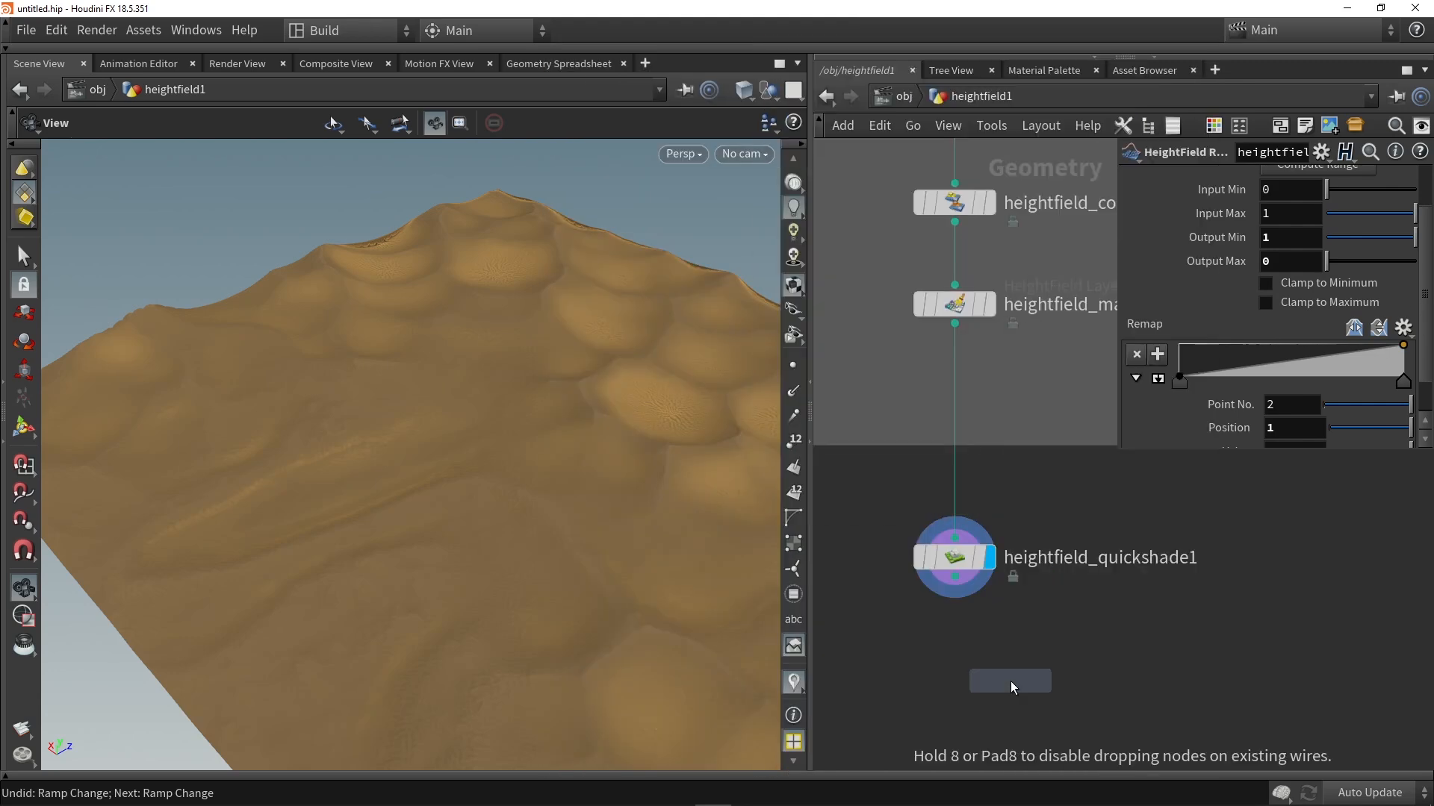
pyautogui.click(1010, 681)
pyautogui.moveTo(955, 579); pyautogui.dragTo(956, 662)
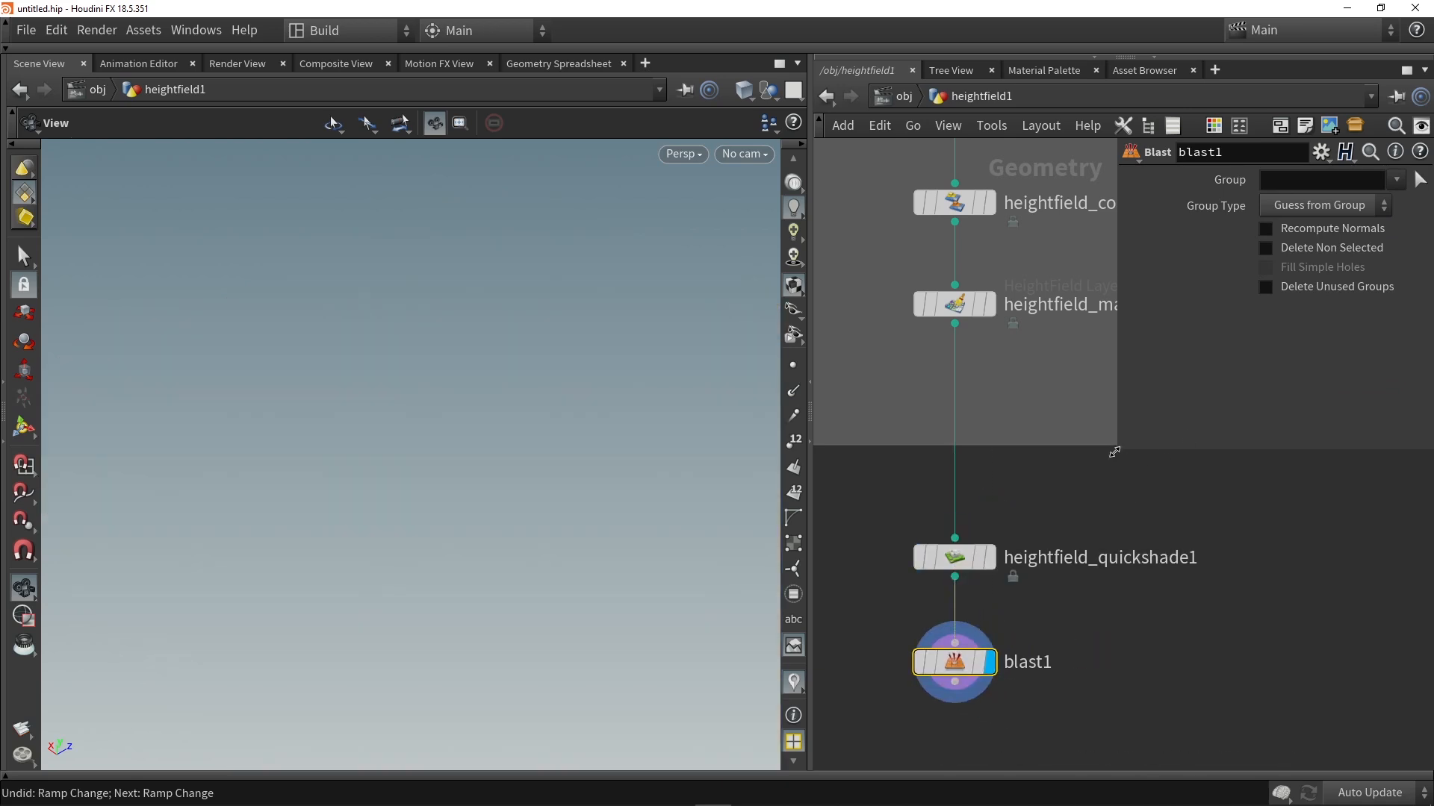
# Step: Set the Group of blast1 to height, Layer_01, Layer_02 and Layer_03 and enable Delete Non Selected
pyautogui.moveTo(1112, 453); pyautogui.dragTo(958, 509)
pyautogui.click(1395, 180)
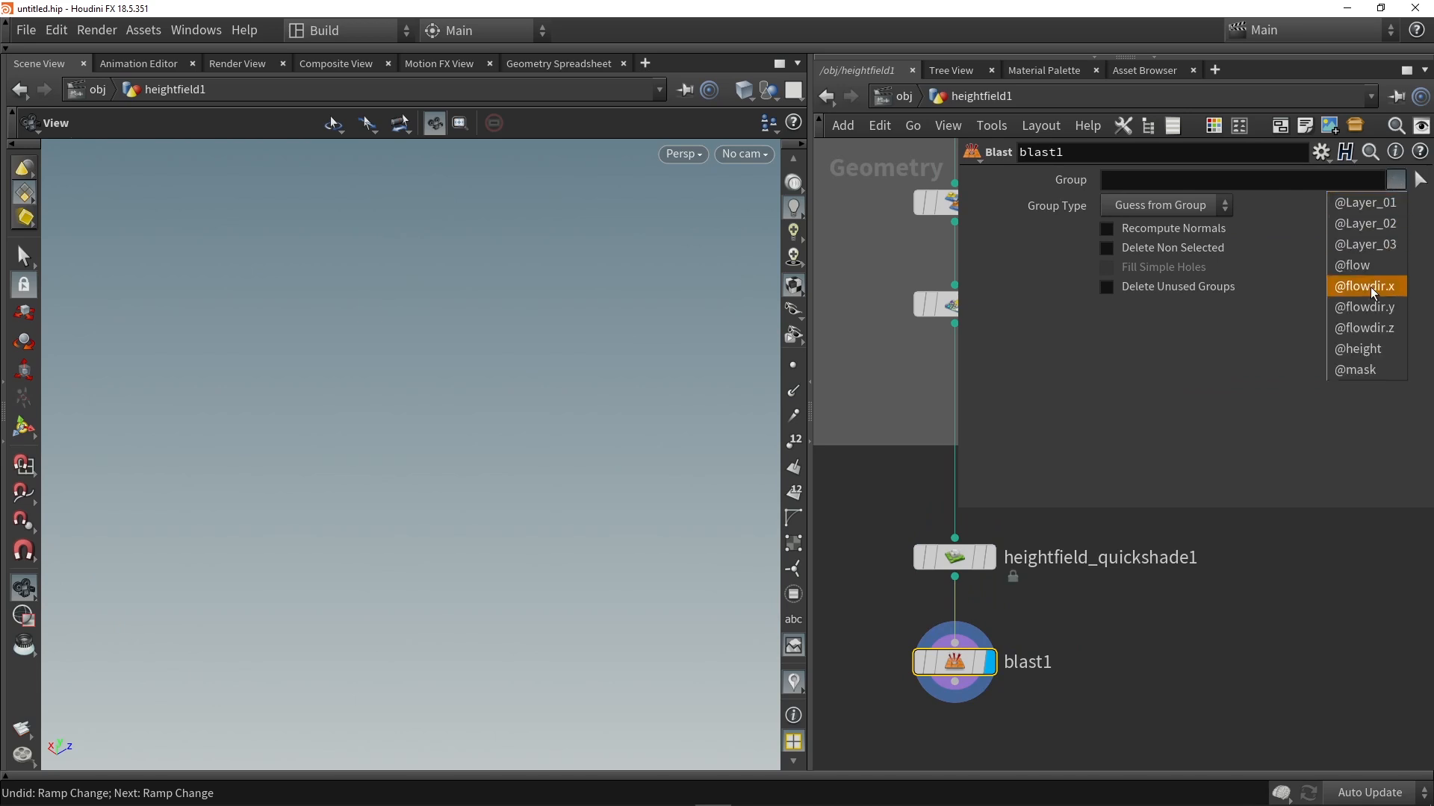
pyautogui.click(1367, 348)
pyautogui.click(1396, 183)
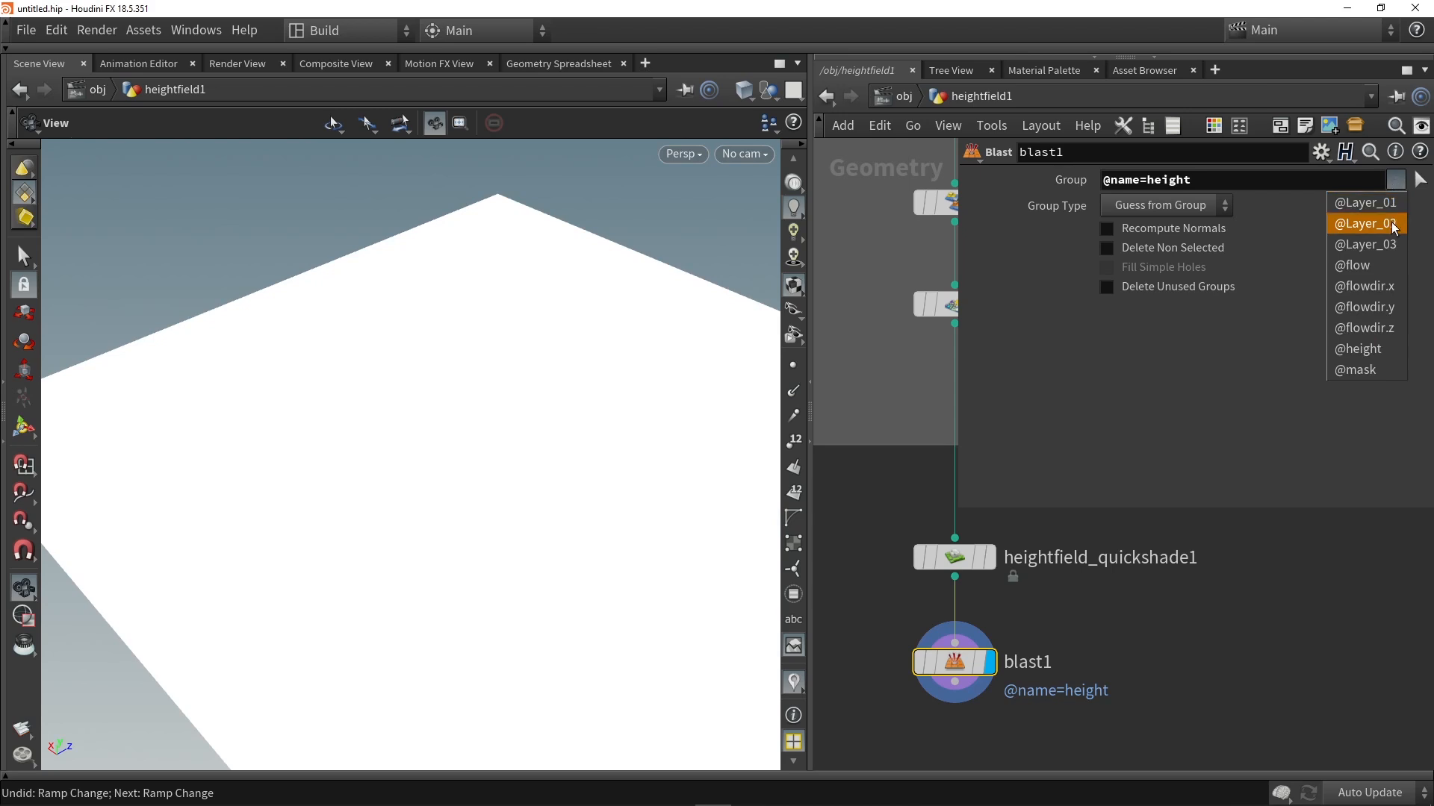
pyautogui.click(1365, 203)
pyautogui.click(1395, 185)
pyautogui.click(1374, 224)
pyautogui.click(1396, 183)
pyautogui.click(1386, 244)
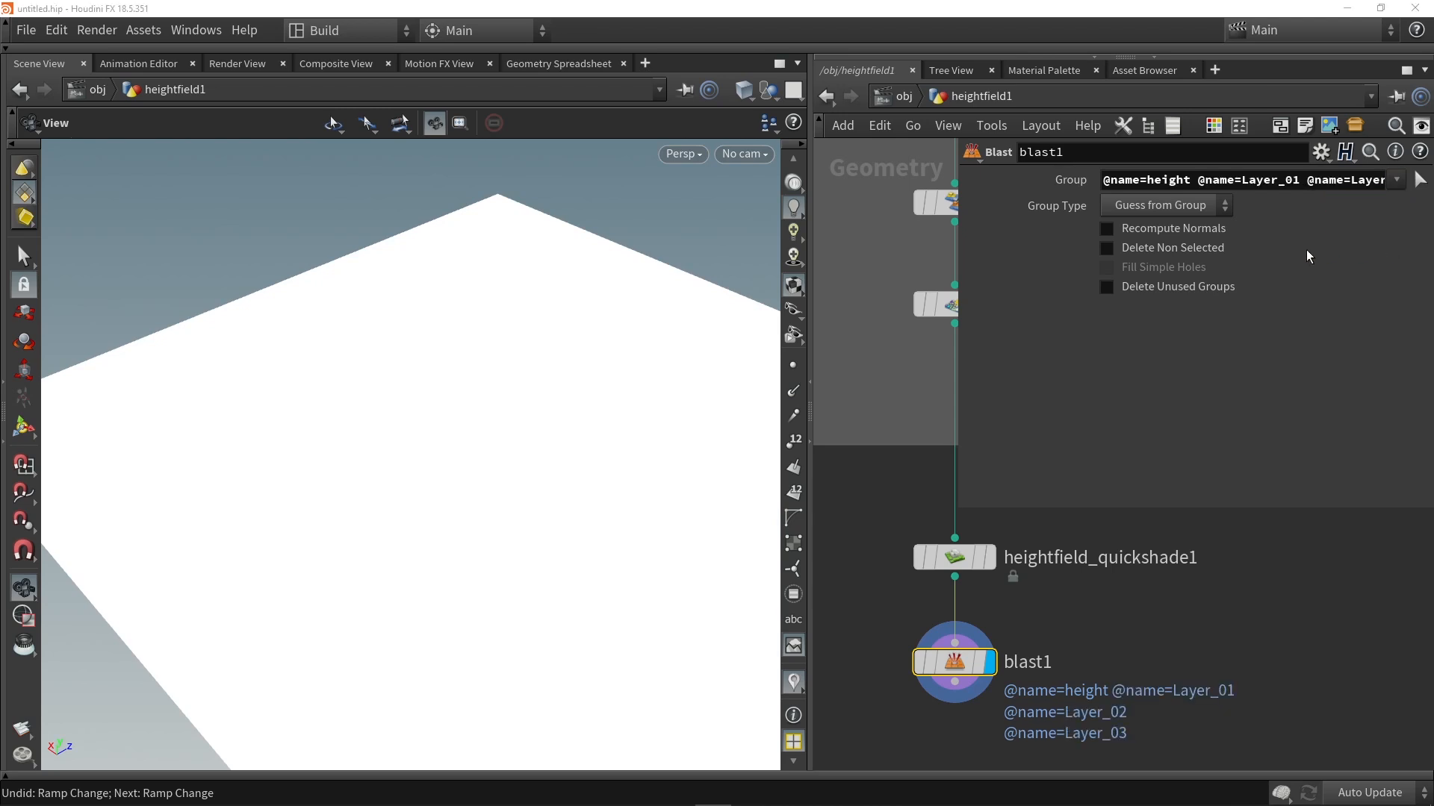
pyautogui.click(1170, 252)
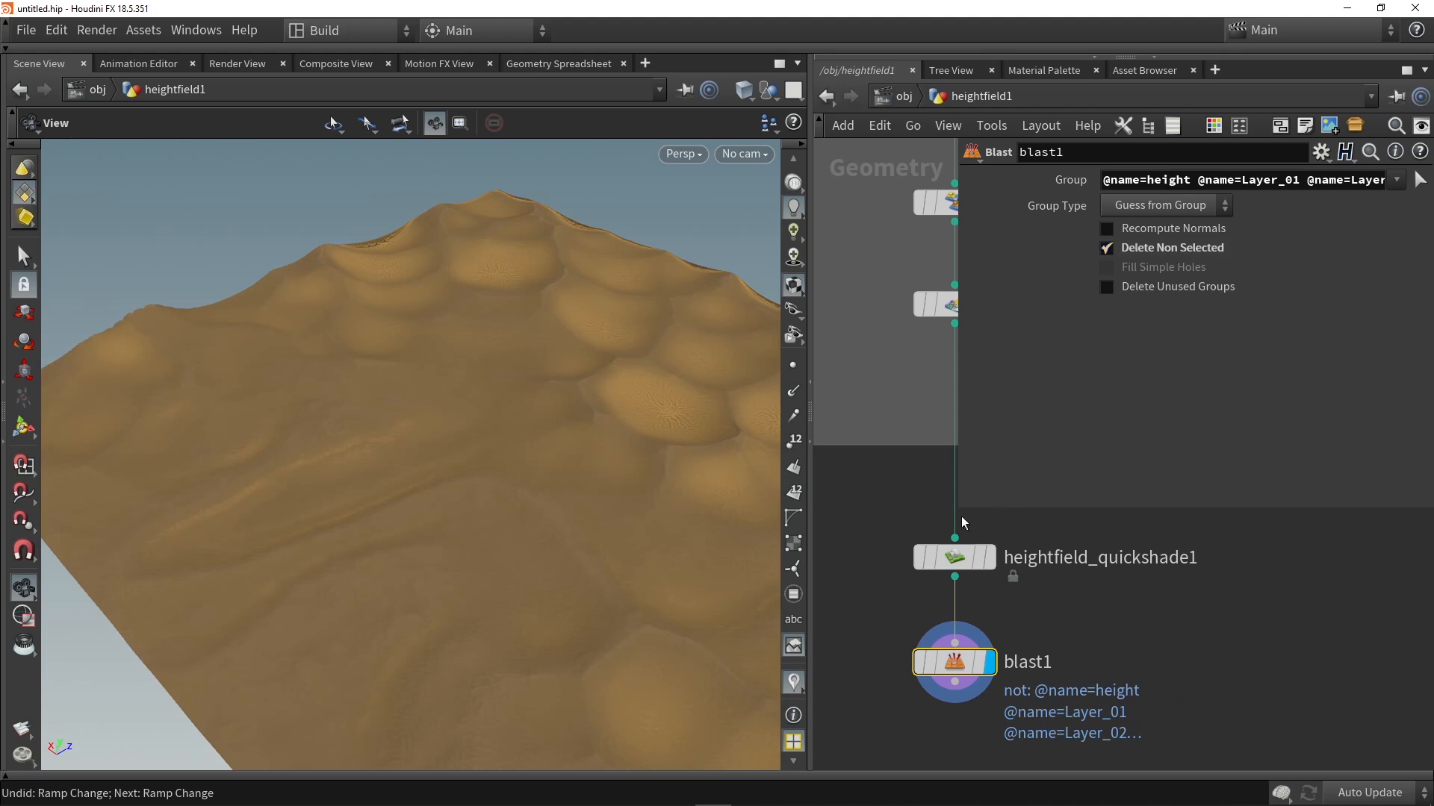
pyautogui.moveTo(958, 508); pyautogui.dragTo(1022, 413)
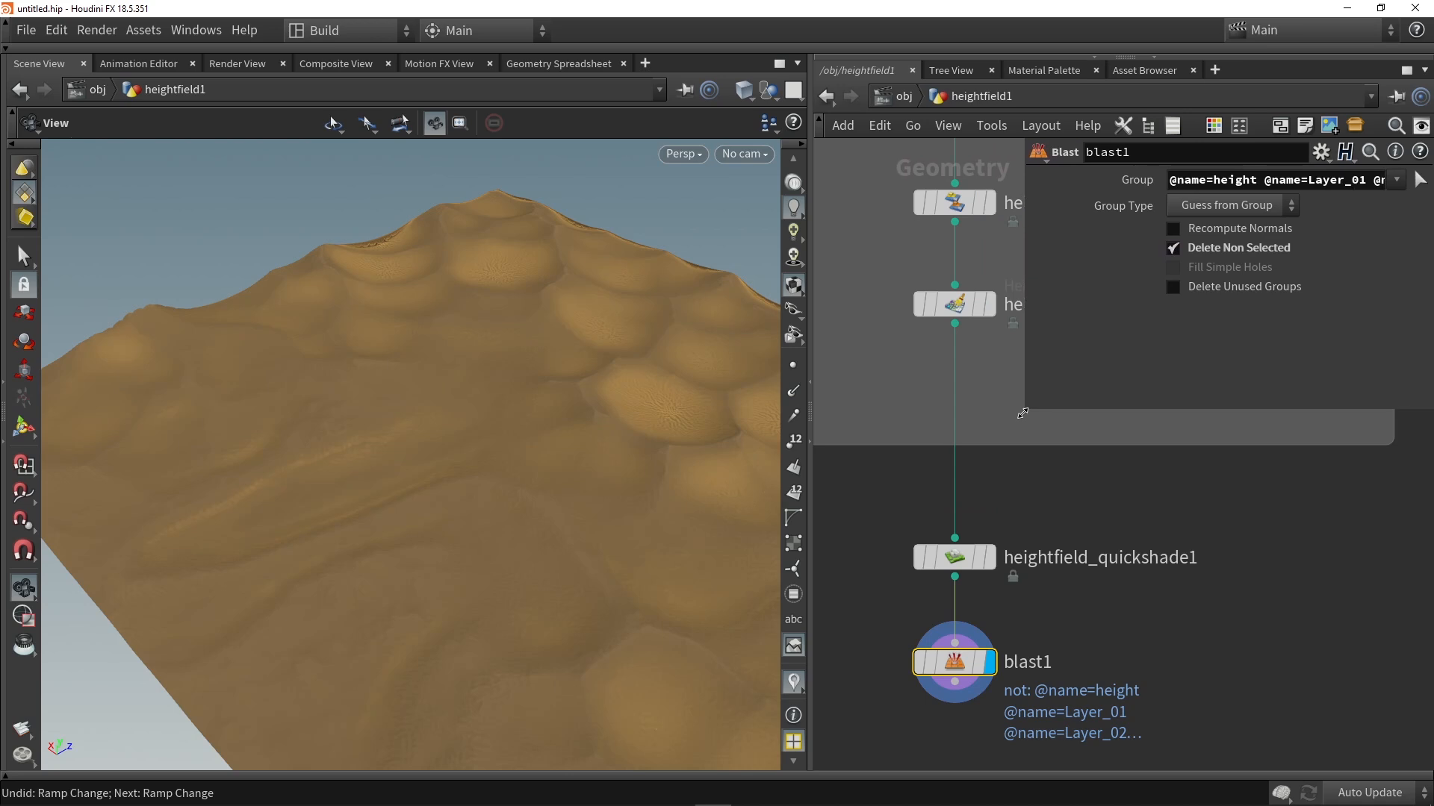
# Step: Collapse the entire terrain network into a single subnet and save the scene as Desert_scene_Tutorial01.hip
pyautogui.scroll(-6, 1020, 440)
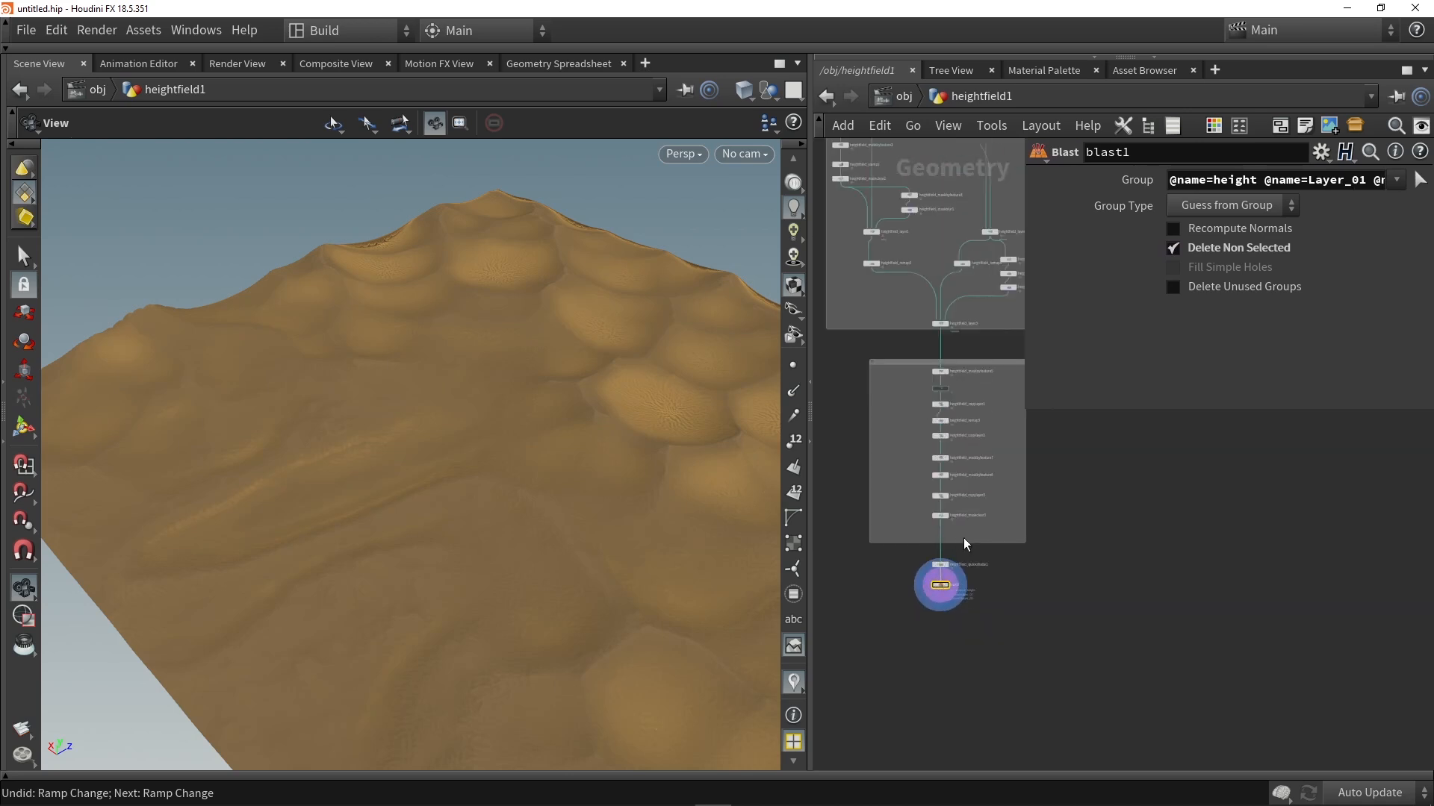
pyautogui.scroll(-2, 960, 568)
pyautogui.scroll(1, 997, 523)
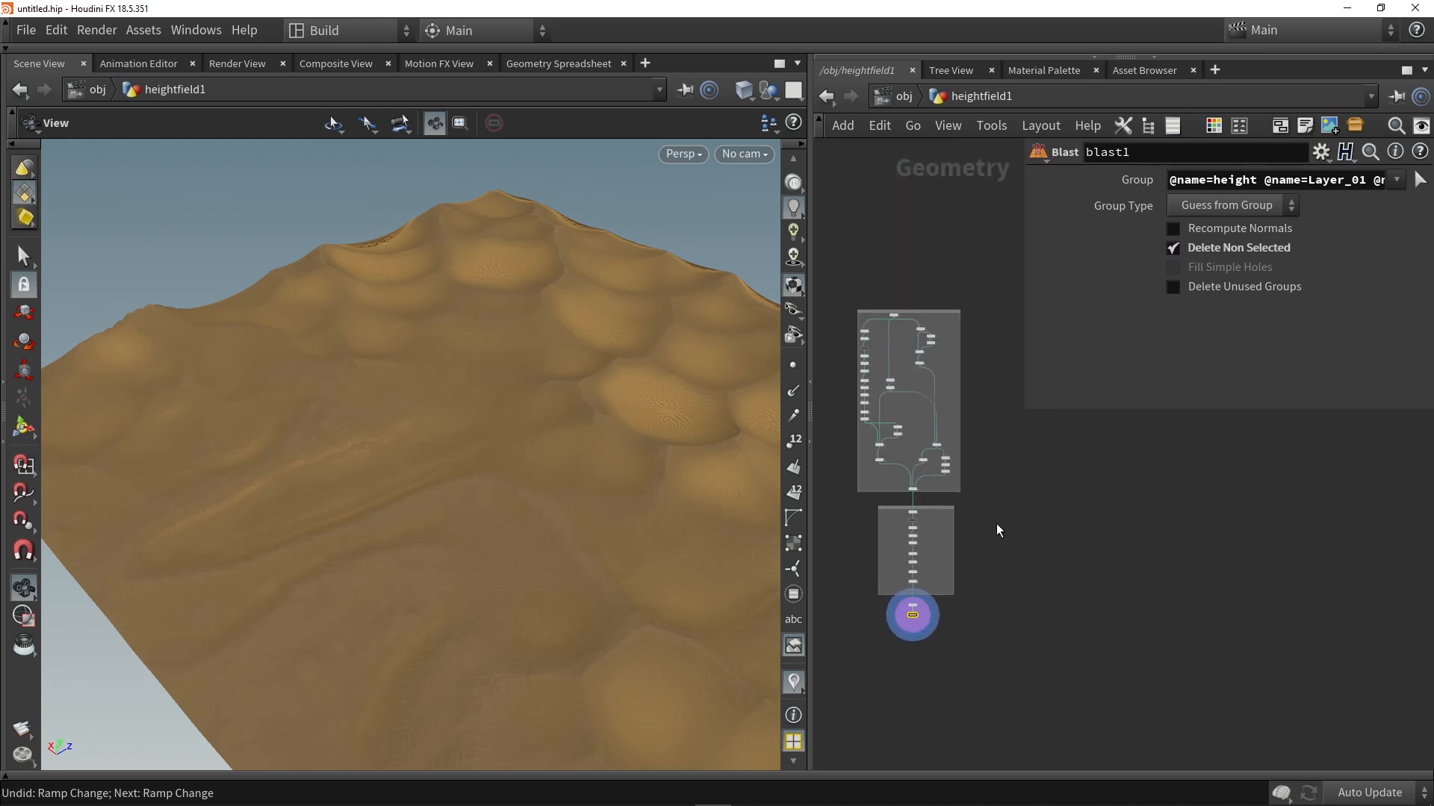
pyautogui.moveTo(1014, 675); pyautogui.dragTo(830, 252)
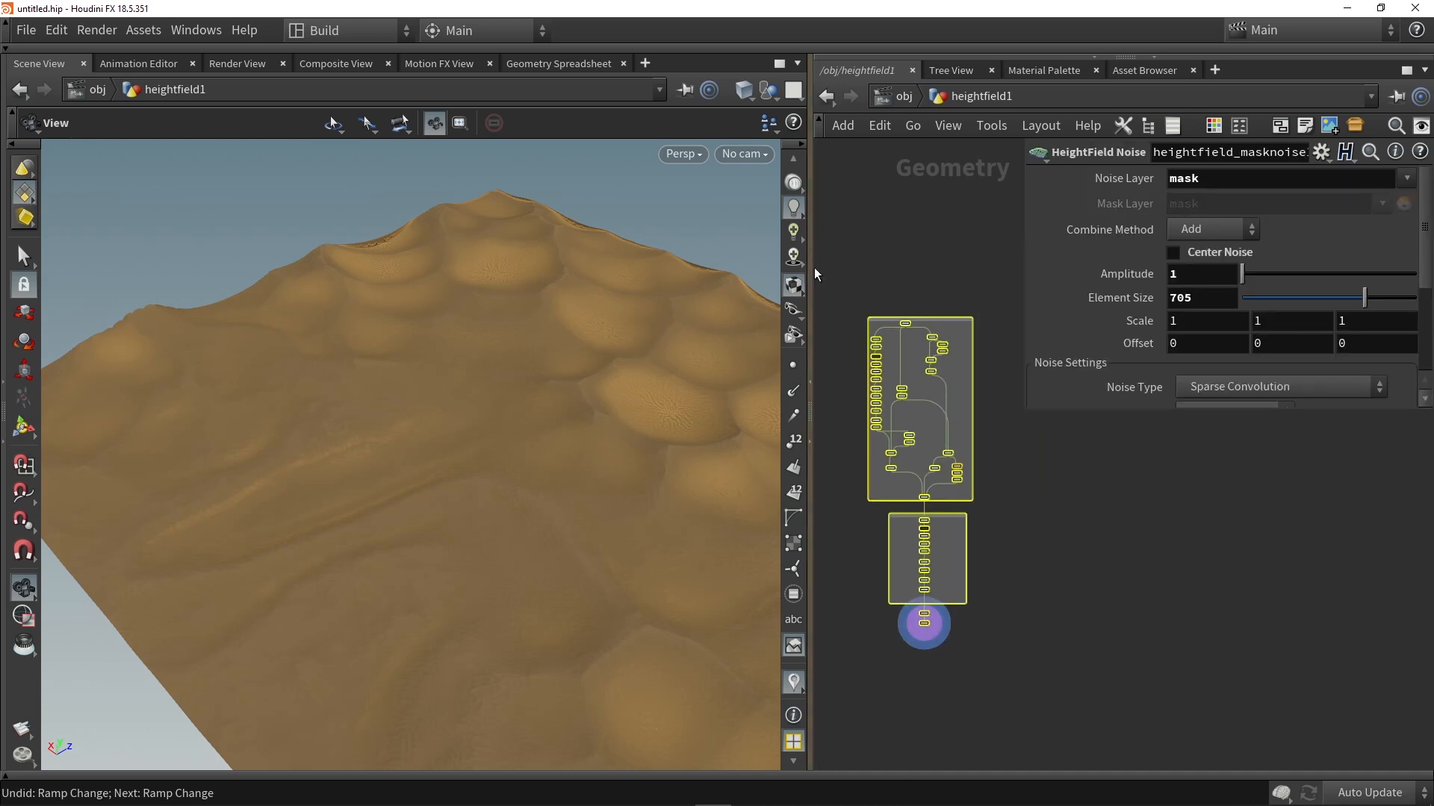
pyautogui.click(1355, 127)
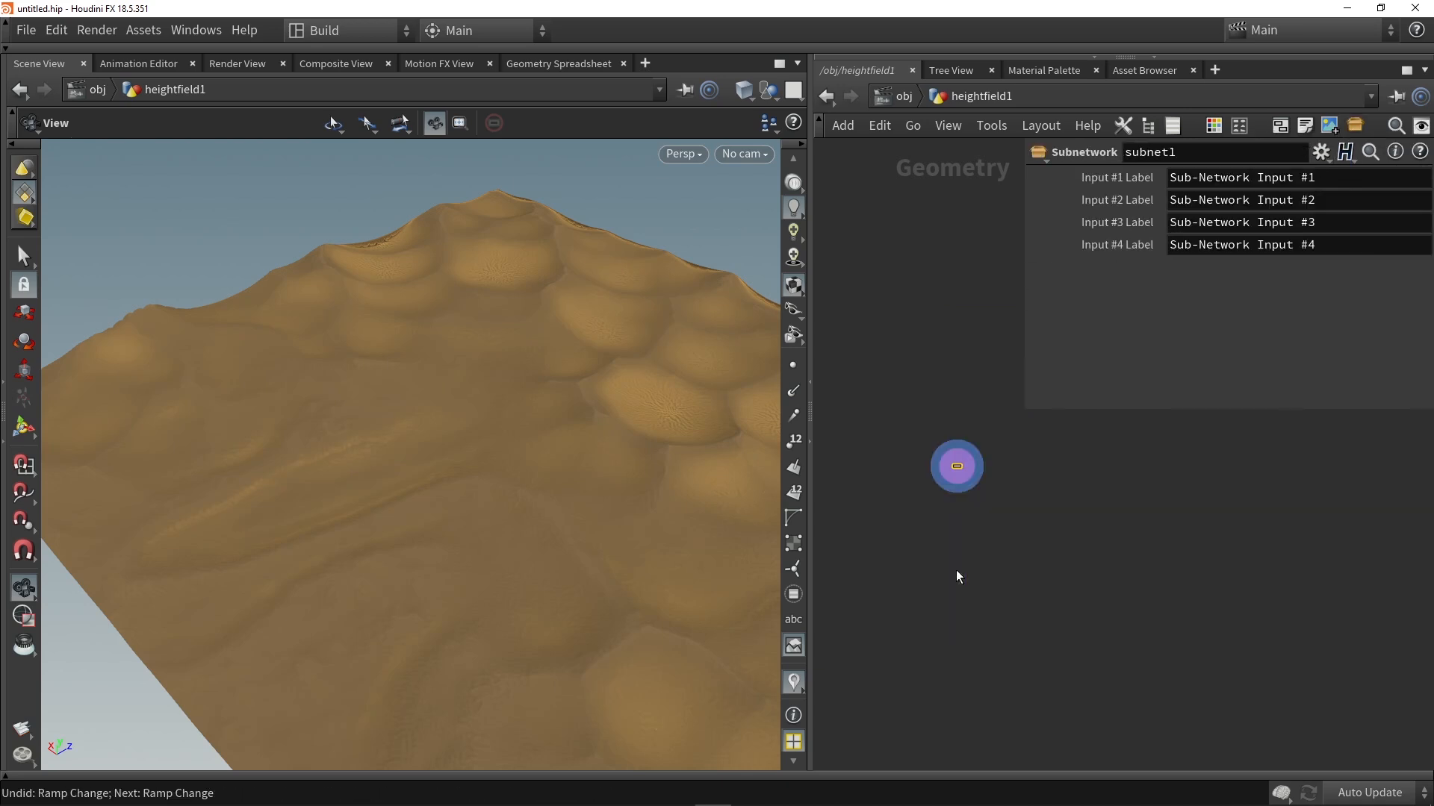
pyautogui.hotkey('ctrl', 's')
# Step: Create a versioned digital asset from subnet1 with type and label Desert_Terrain, version 1.0, keeping the Custom - Default save path
pyautogui.rightClick(935, 453)
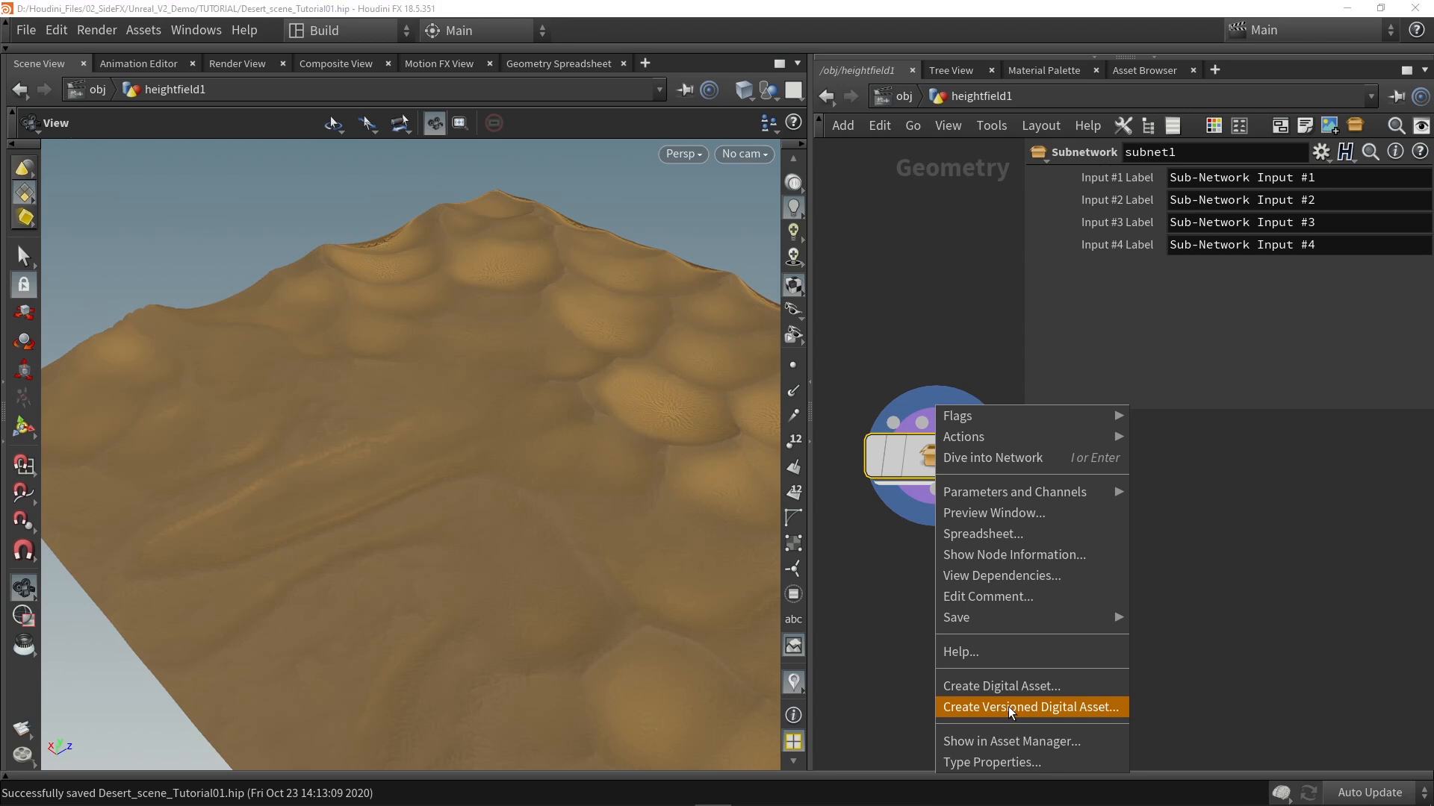
pyautogui.click(1011, 709)
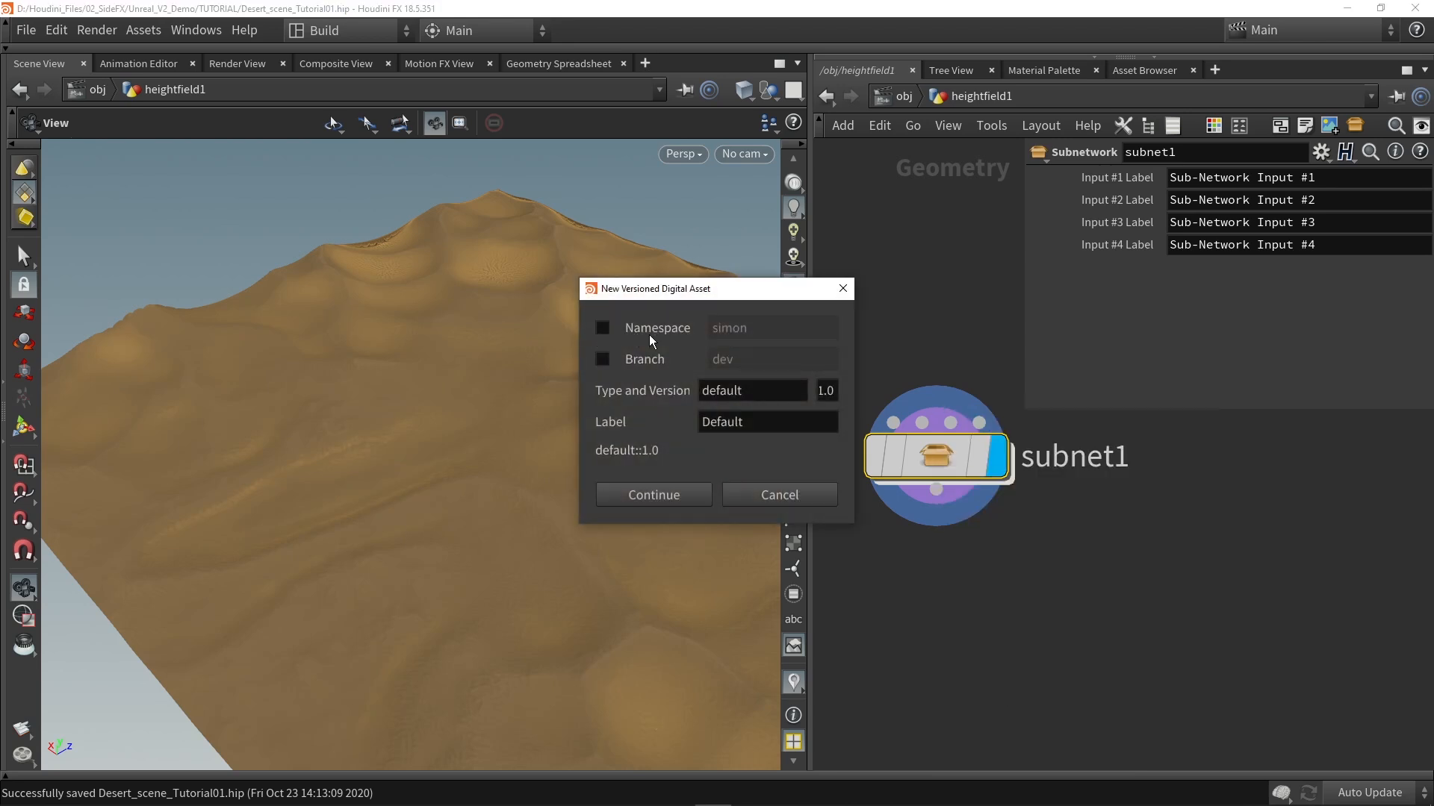
pyautogui.doubleClick(765, 392)
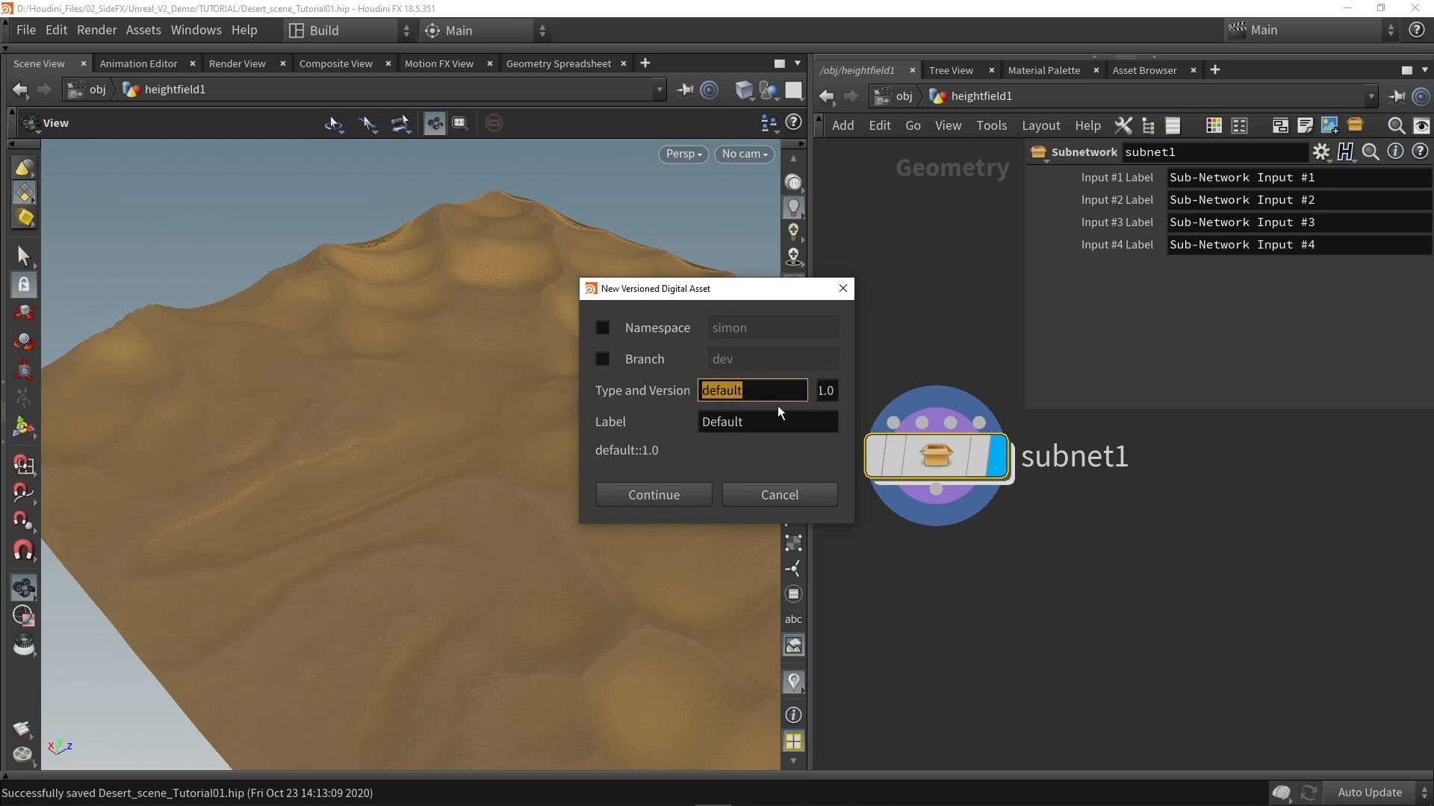
pyautogui.write('Desert_Terrain')
pyautogui.press('Tab')
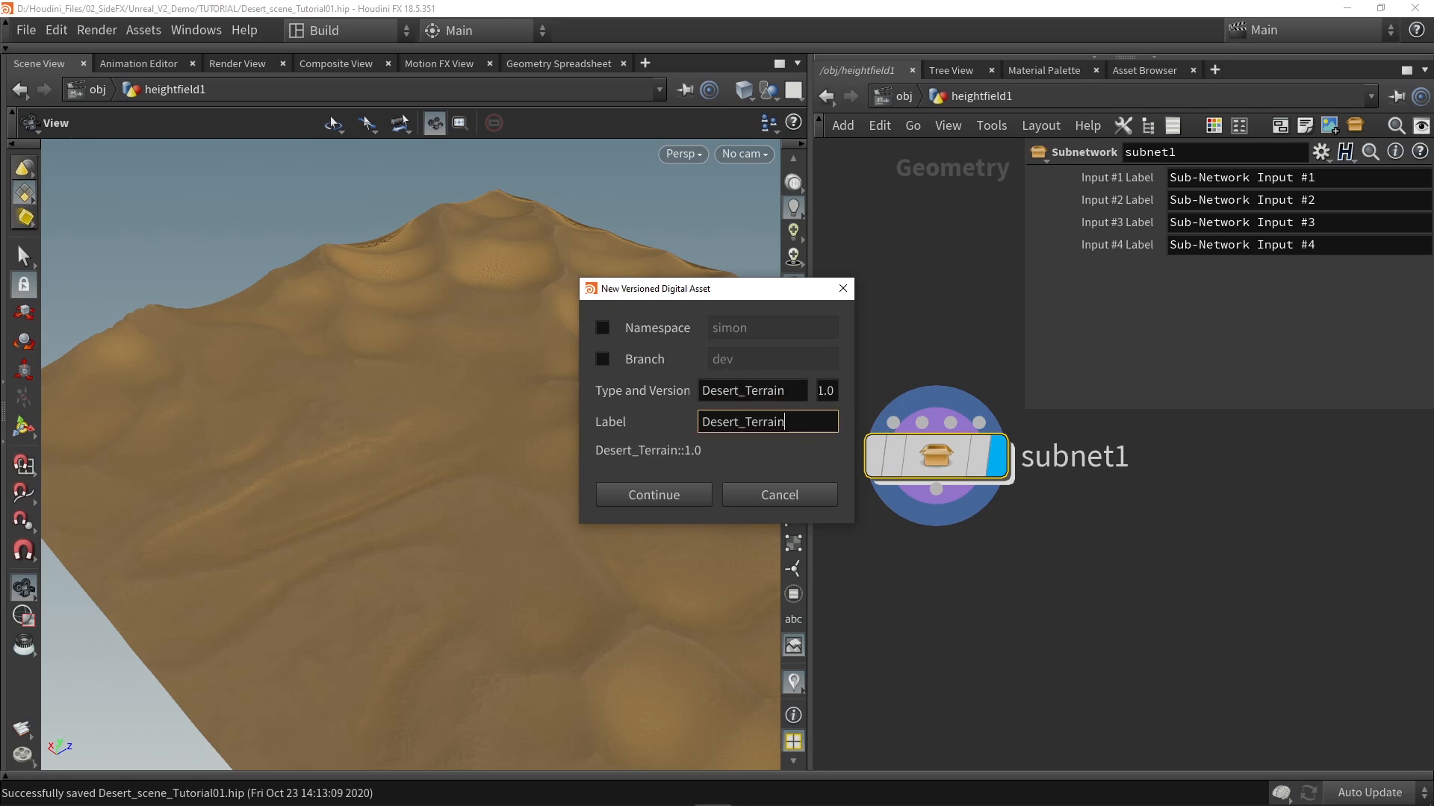
pyautogui.click(684, 497)
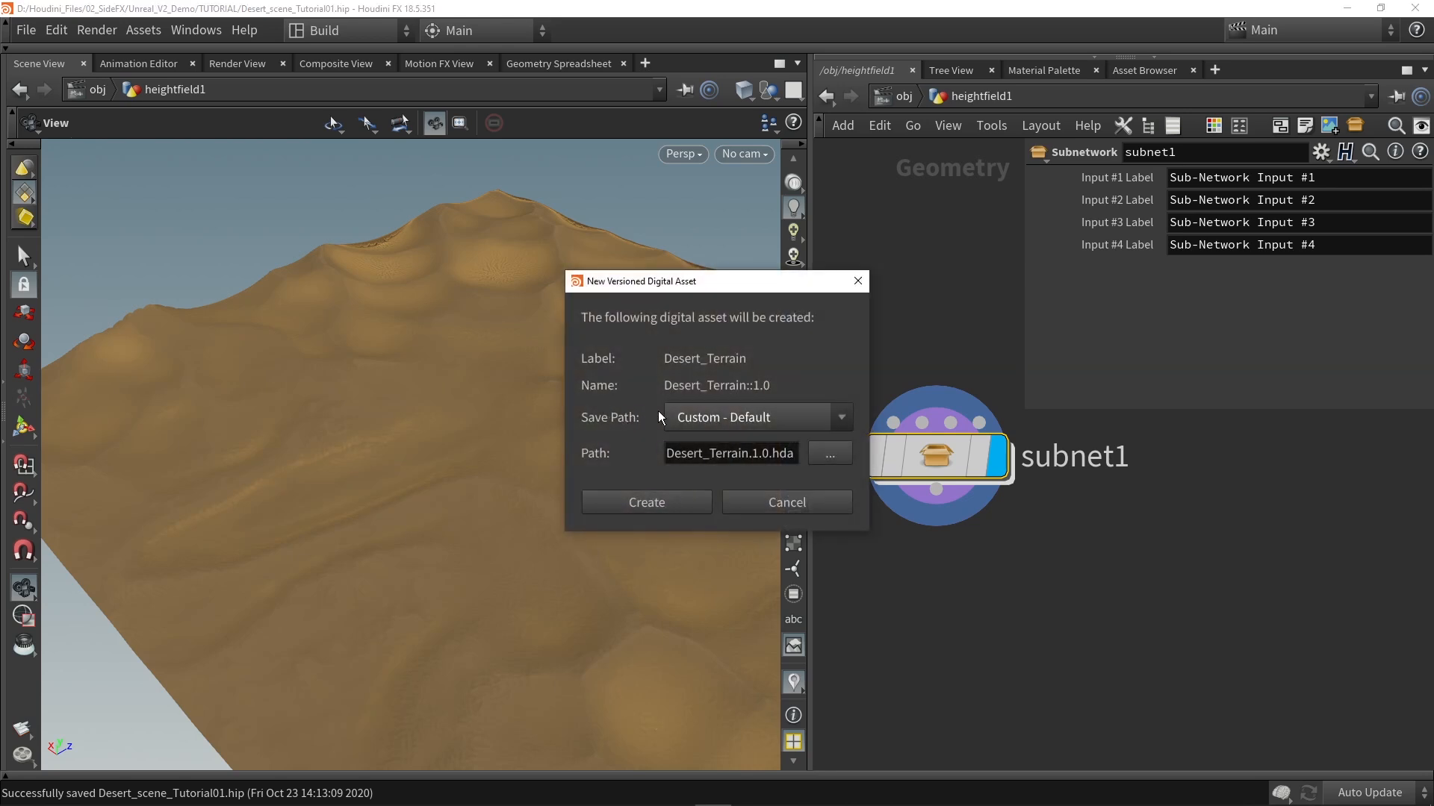
pyautogui.click(756, 417)
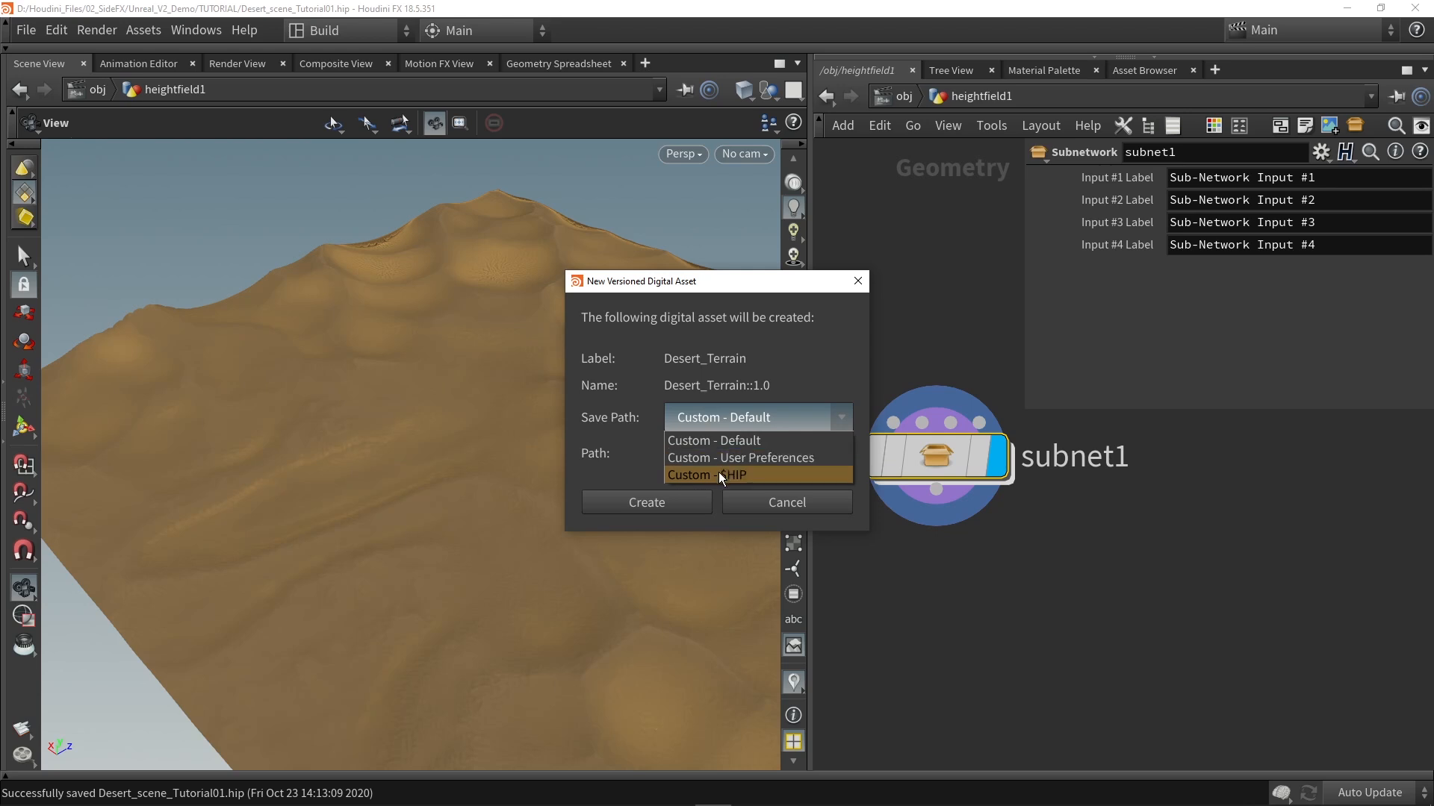
pyautogui.click(704, 417)
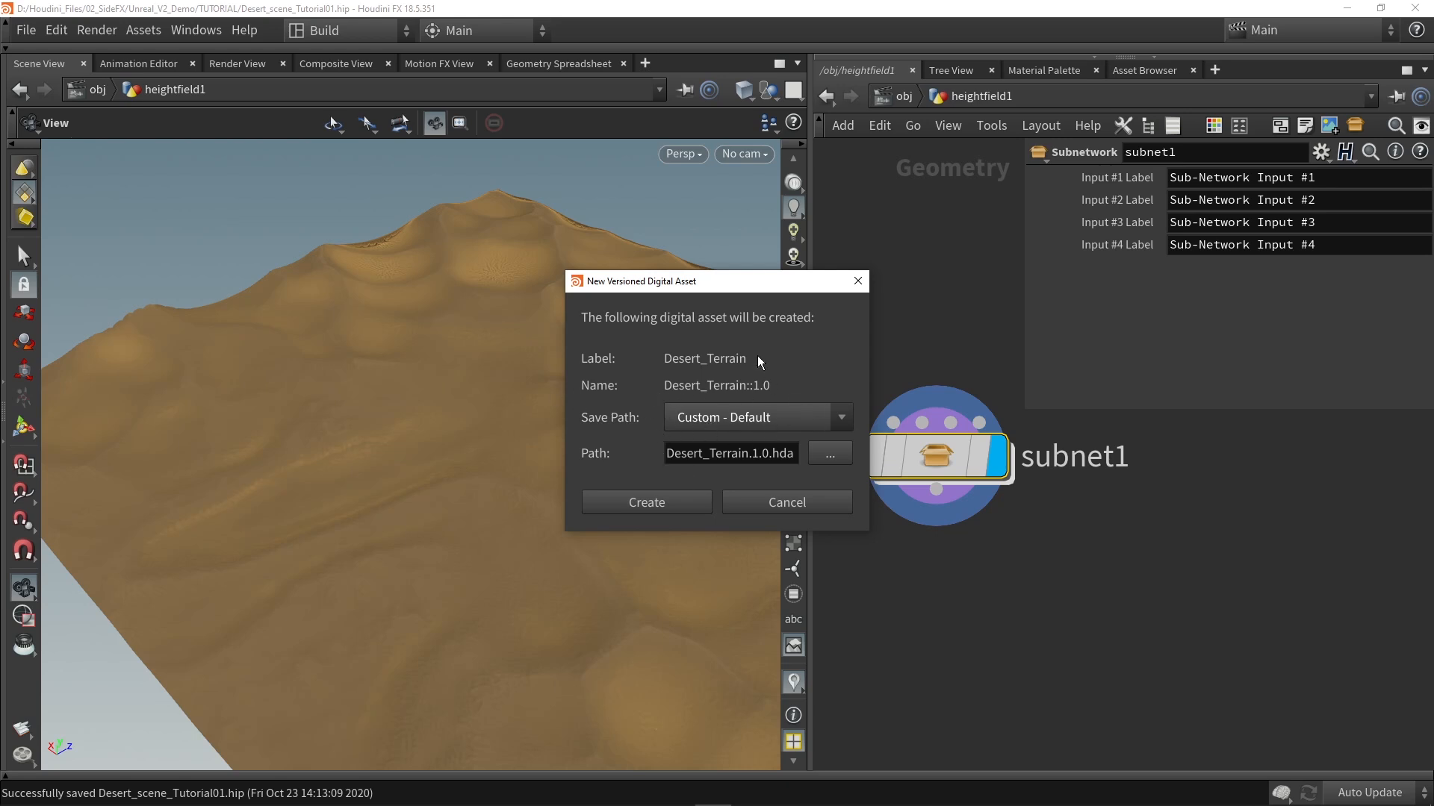
pyautogui.click(636, 502)
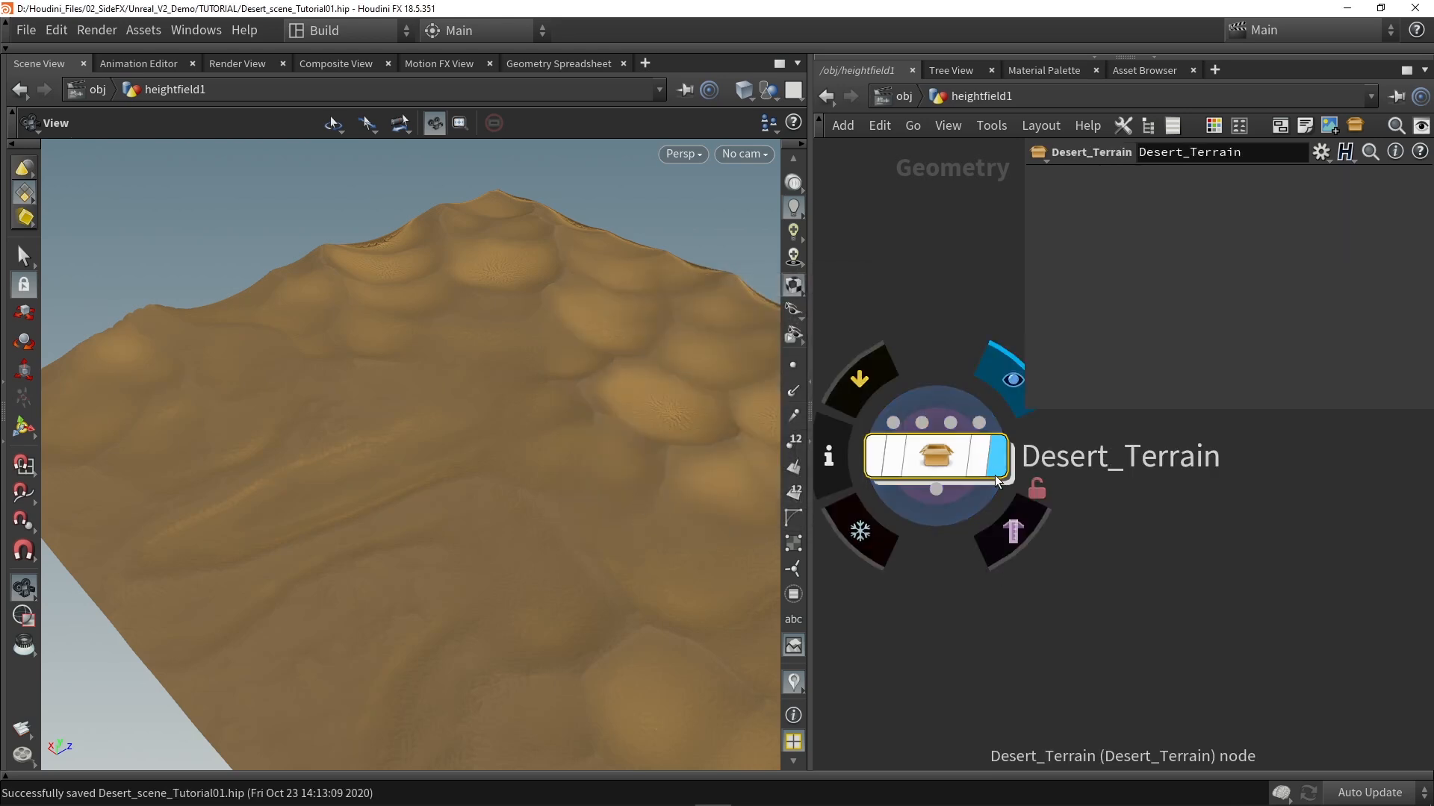
# Step: Go inside the Desert_Terrain asset, add an Output node below blast1, wire it to the Blast and display it
pyautogui.click(947, 456)
pyautogui.moveTo(940, 459); pyautogui.dragTo(978, 510)
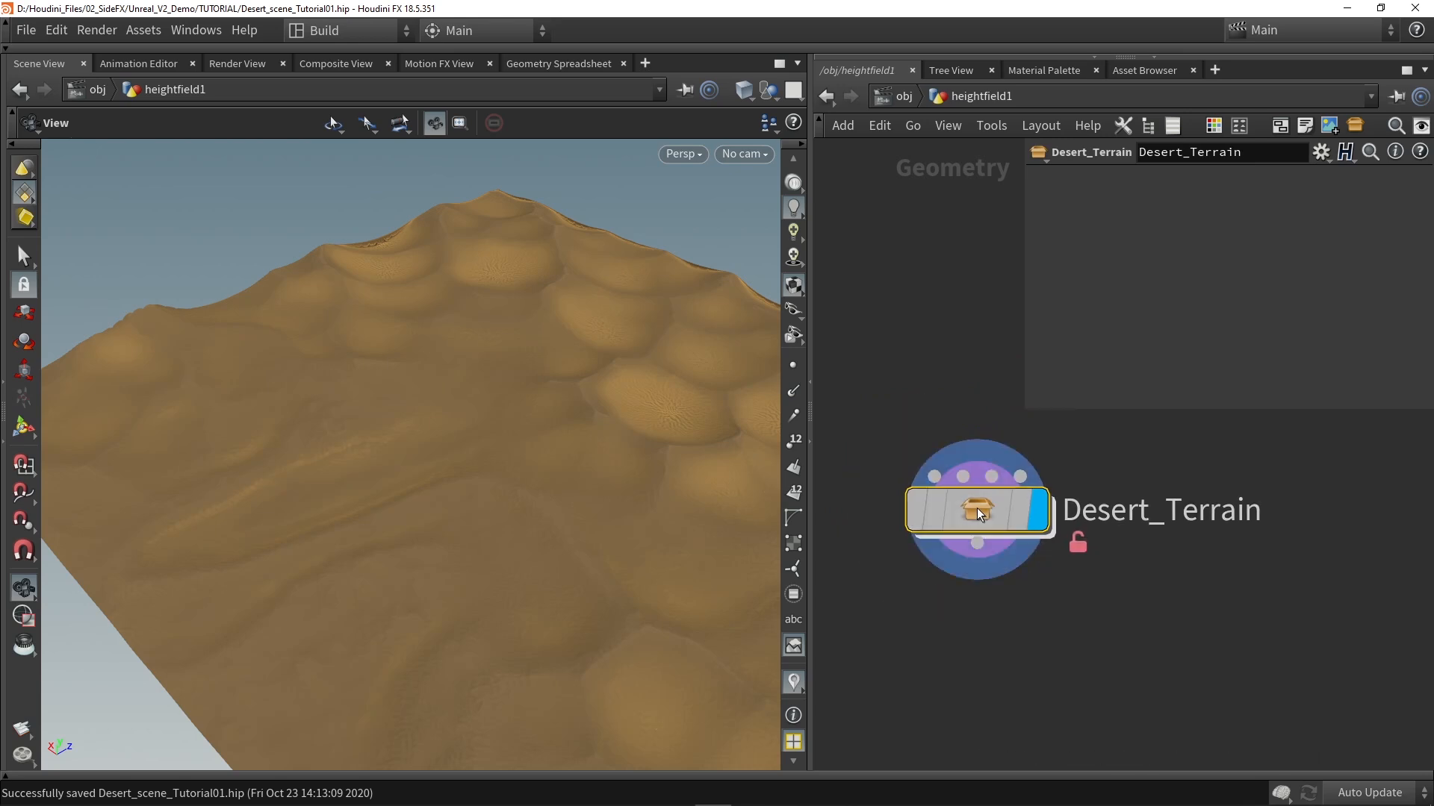
pyautogui.doubleClick(977, 508)
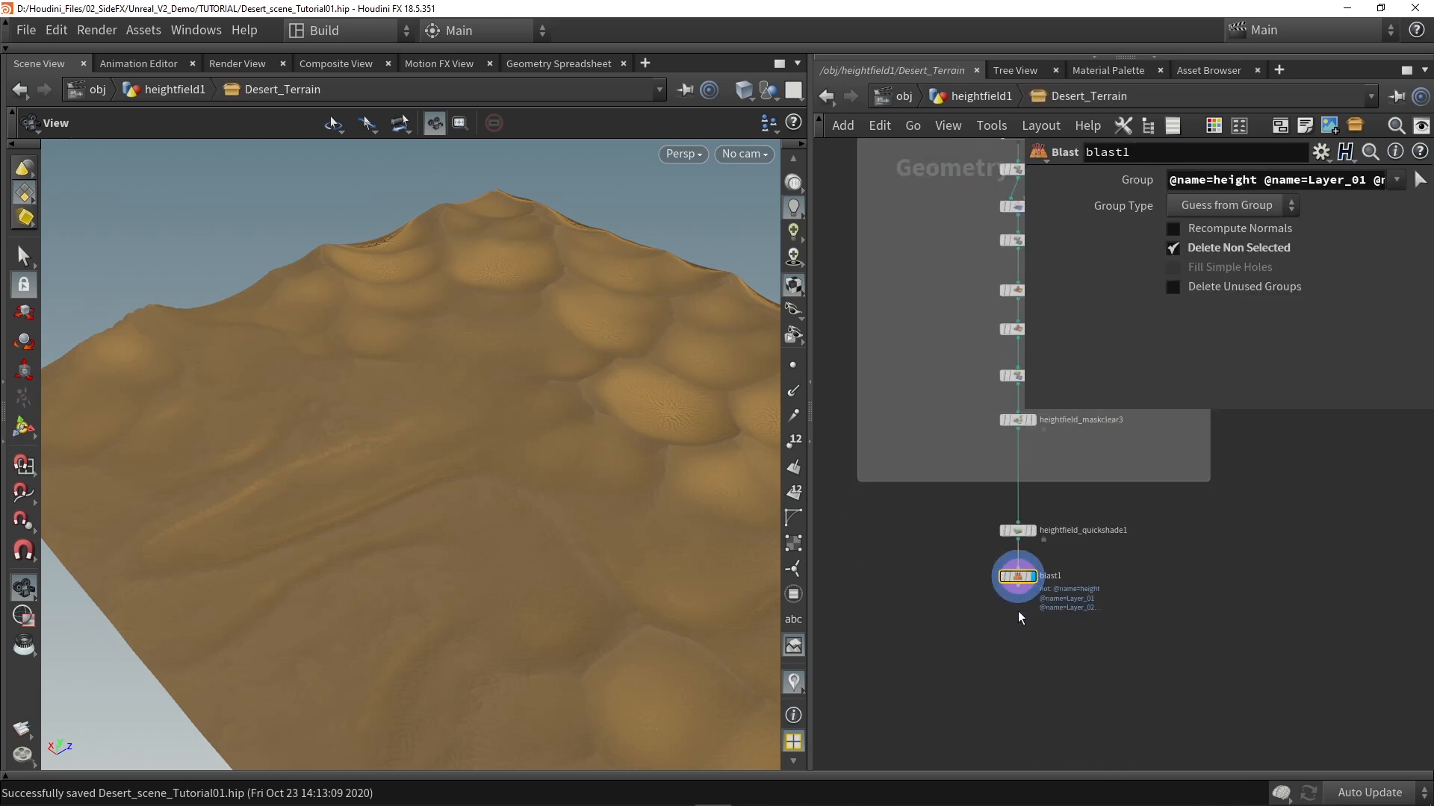
pyautogui.scroll(3, 1022, 598)
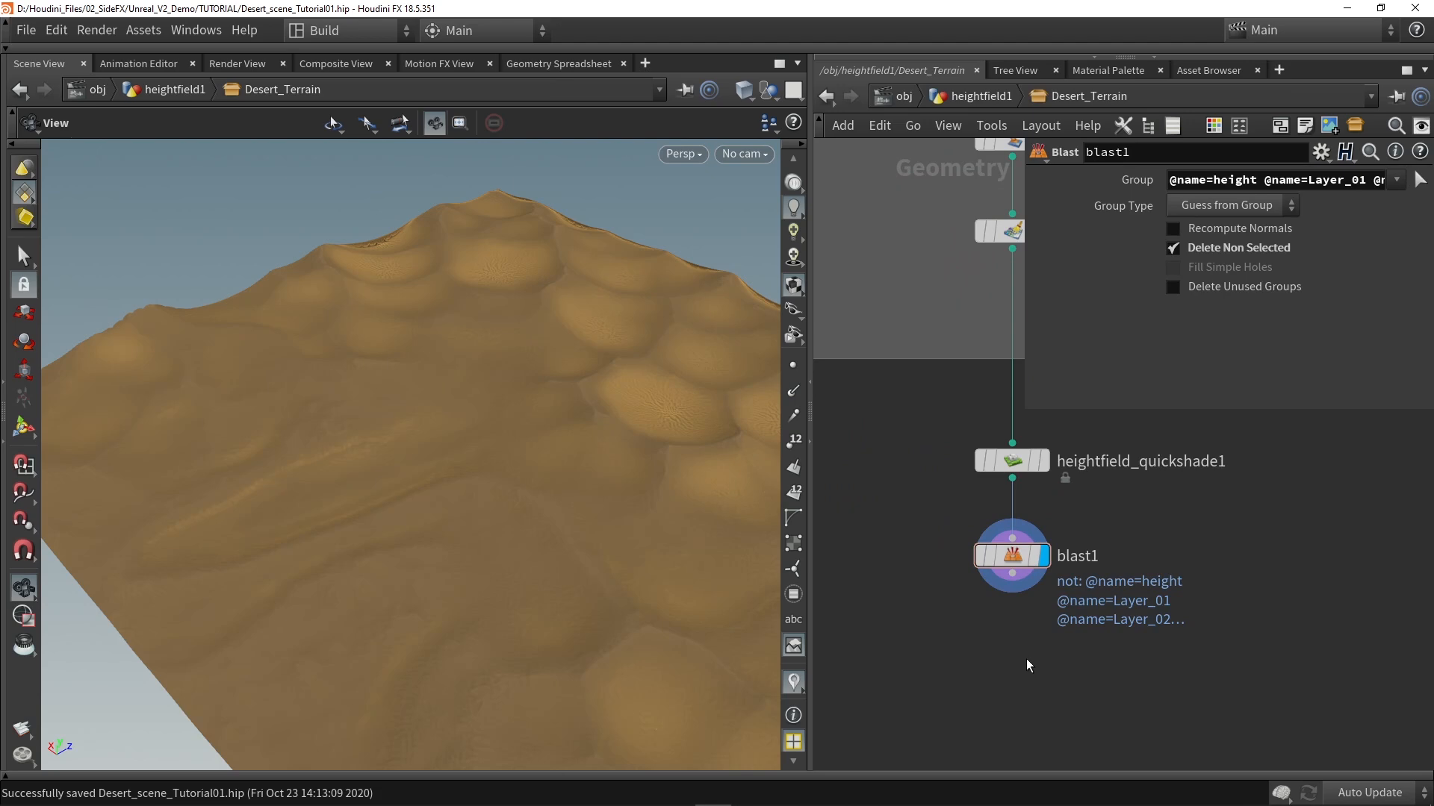
pyautogui.press('Tab')
pyautogui.write('output')
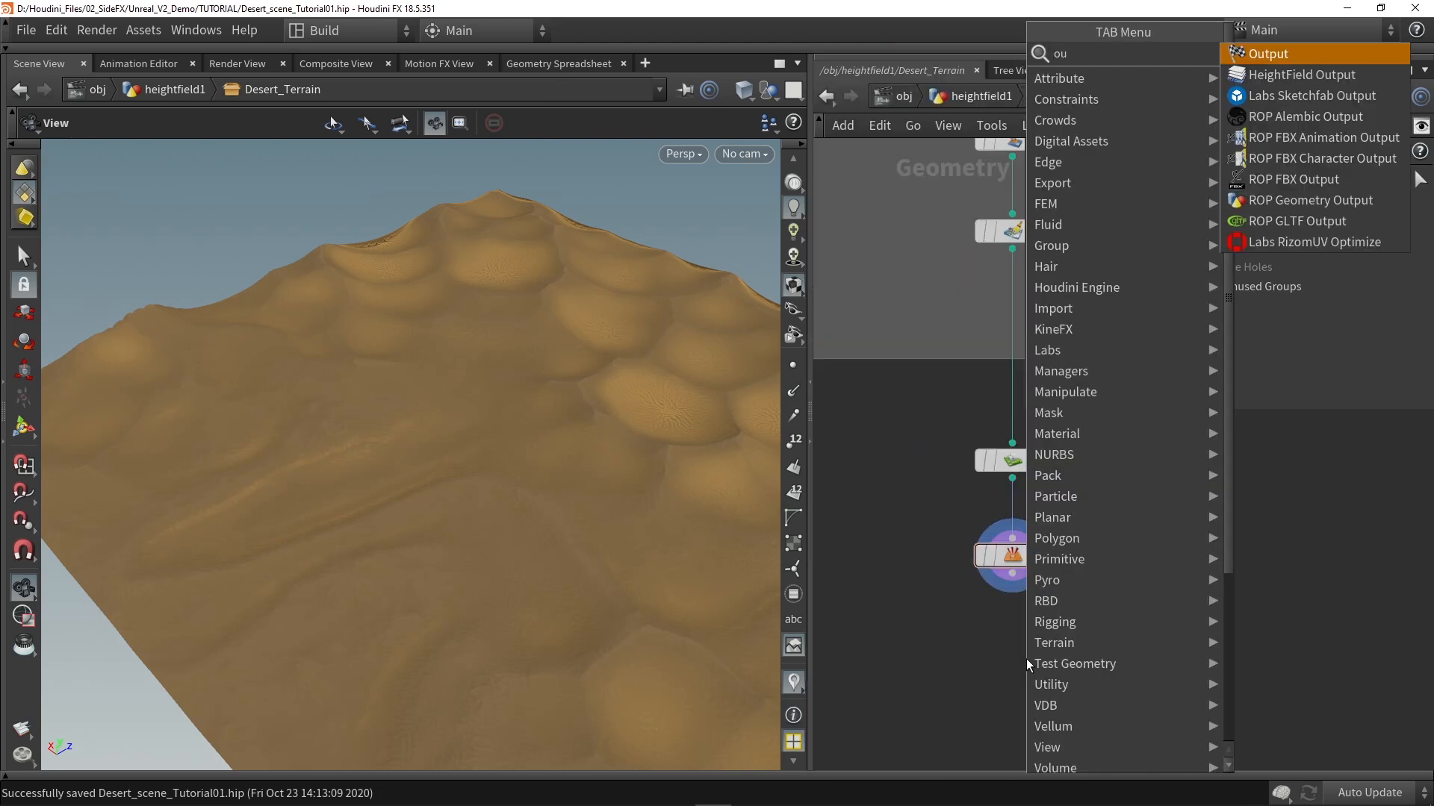
pyautogui.press('Return')
pyautogui.click(1026, 659)
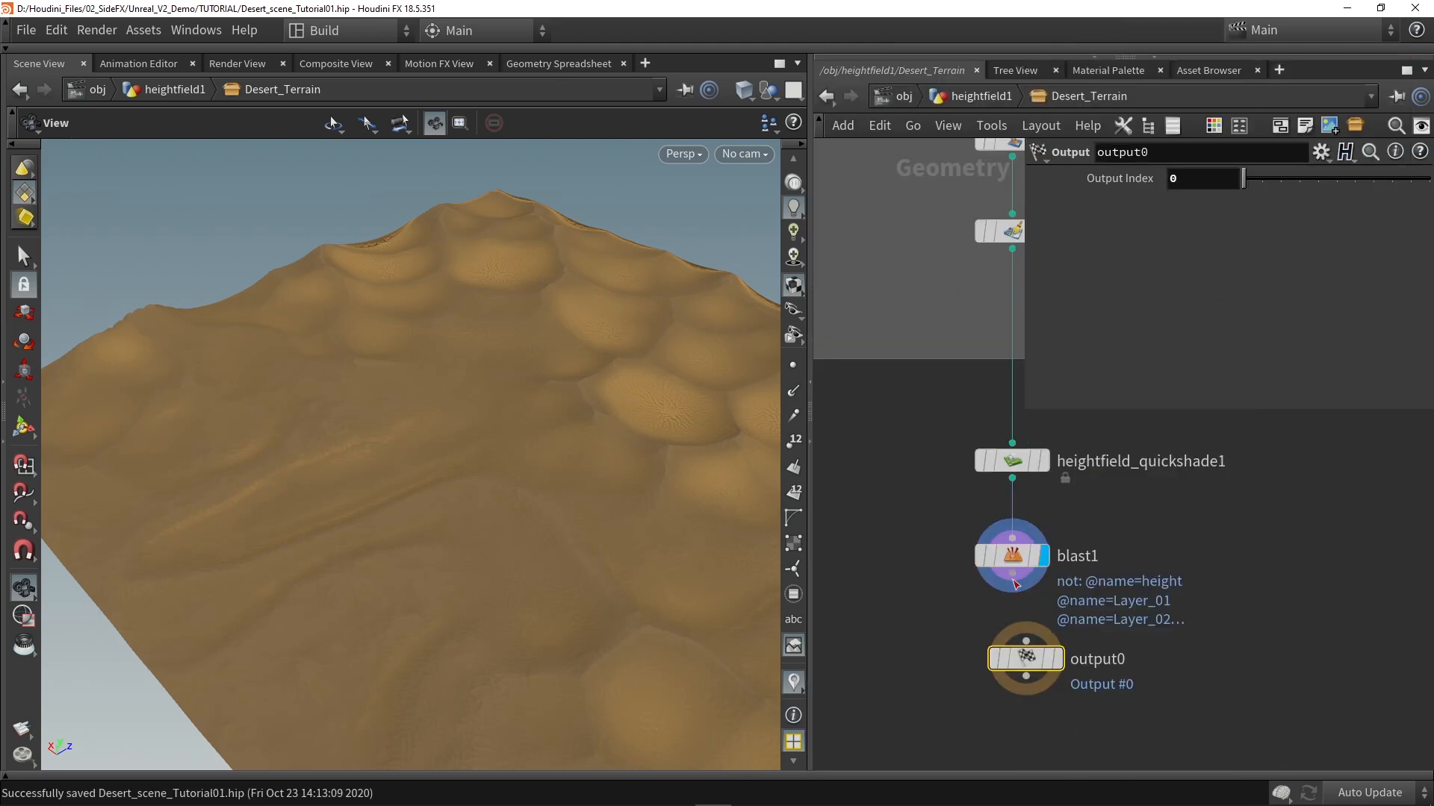
pyautogui.moveTo(1045, 662); pyautogui.dragTo(1031, 701)
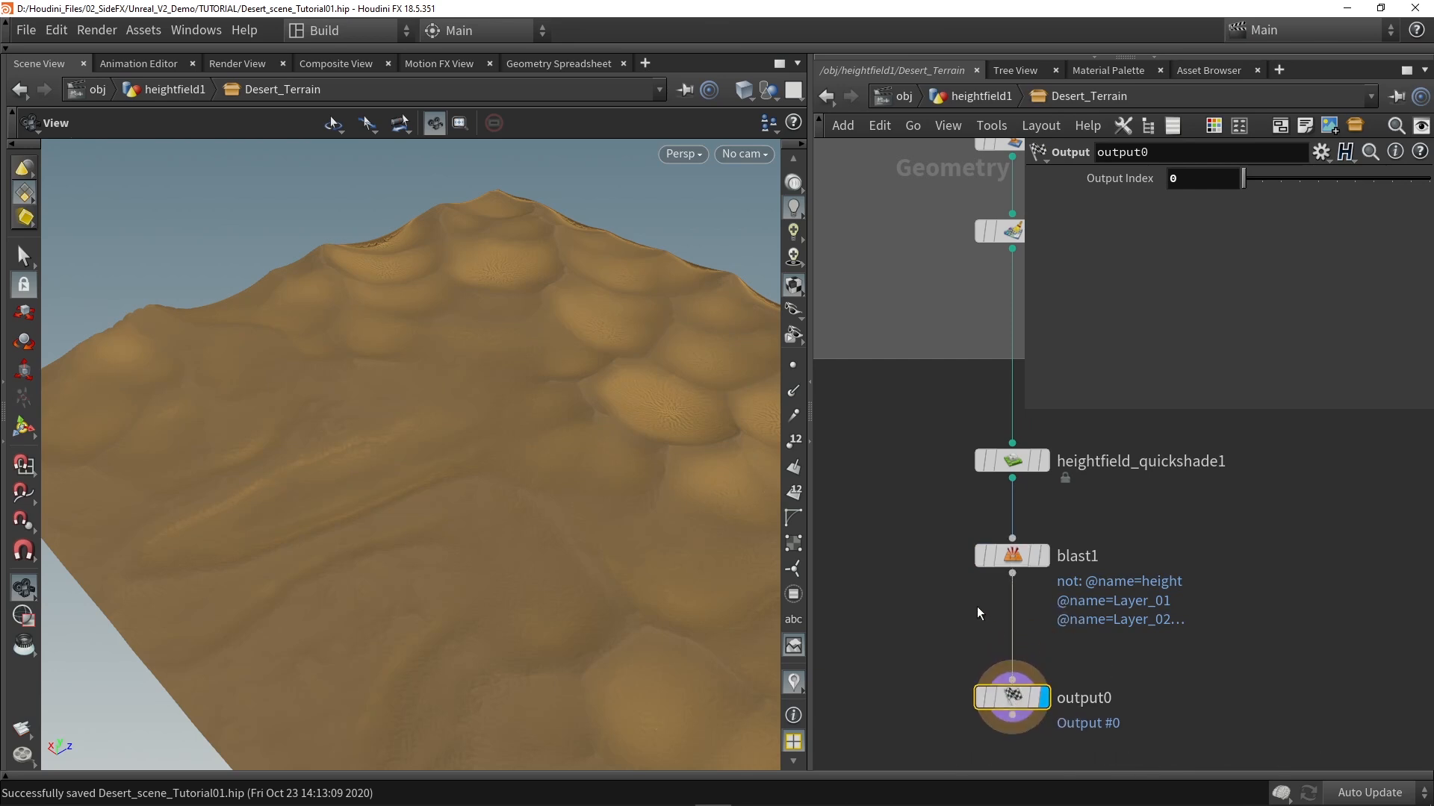
pyautogui.moveTo(934, 715); pyautogui.dragTo(940, 590, button='middle')
pyautogui.moveTo(1027, 572); pyautogui.dragTo(1018, 606)
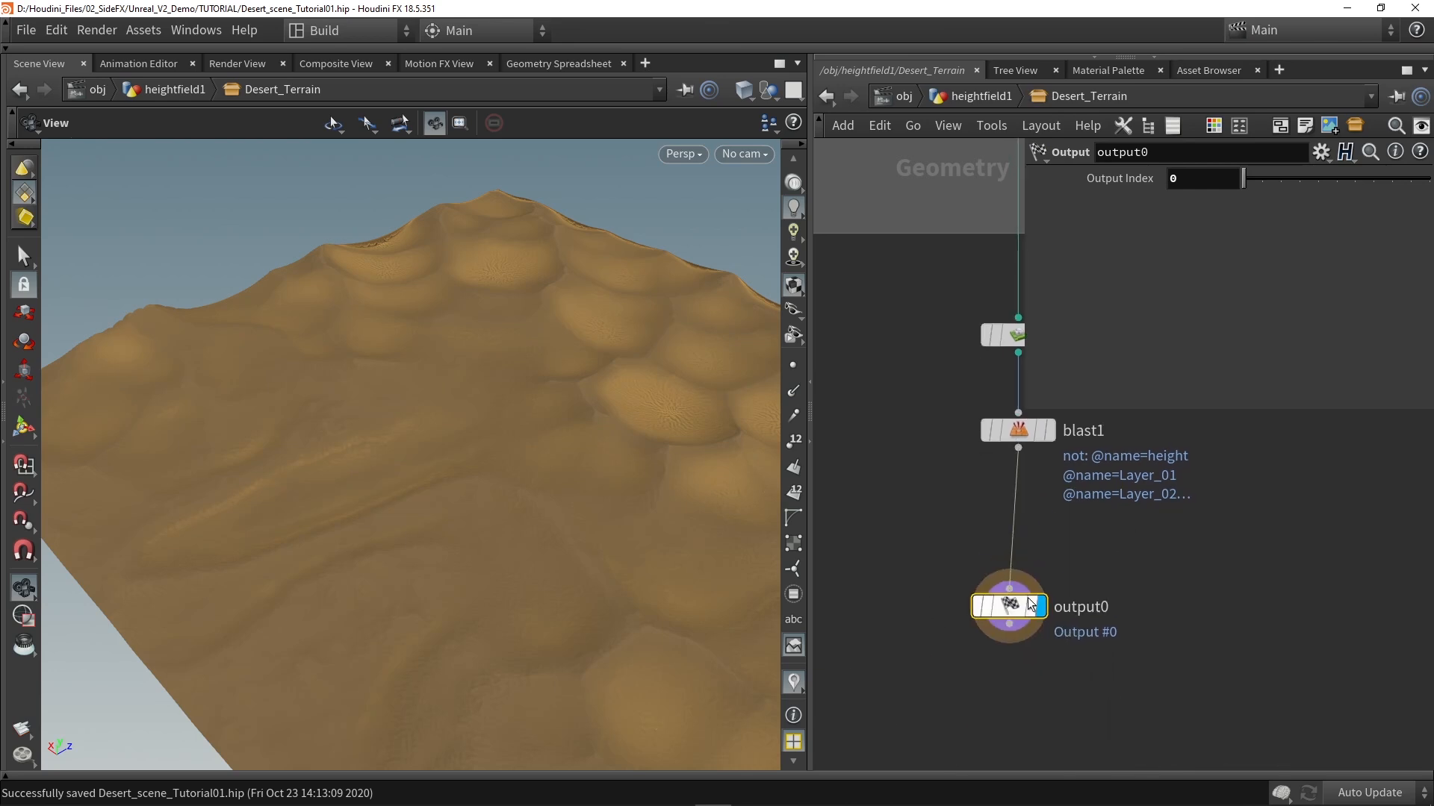
# Step: Insert an Unreal Material attribute node between blast1 and output0
pyautogui.press('Tab')
pyautogui.write('unrea')
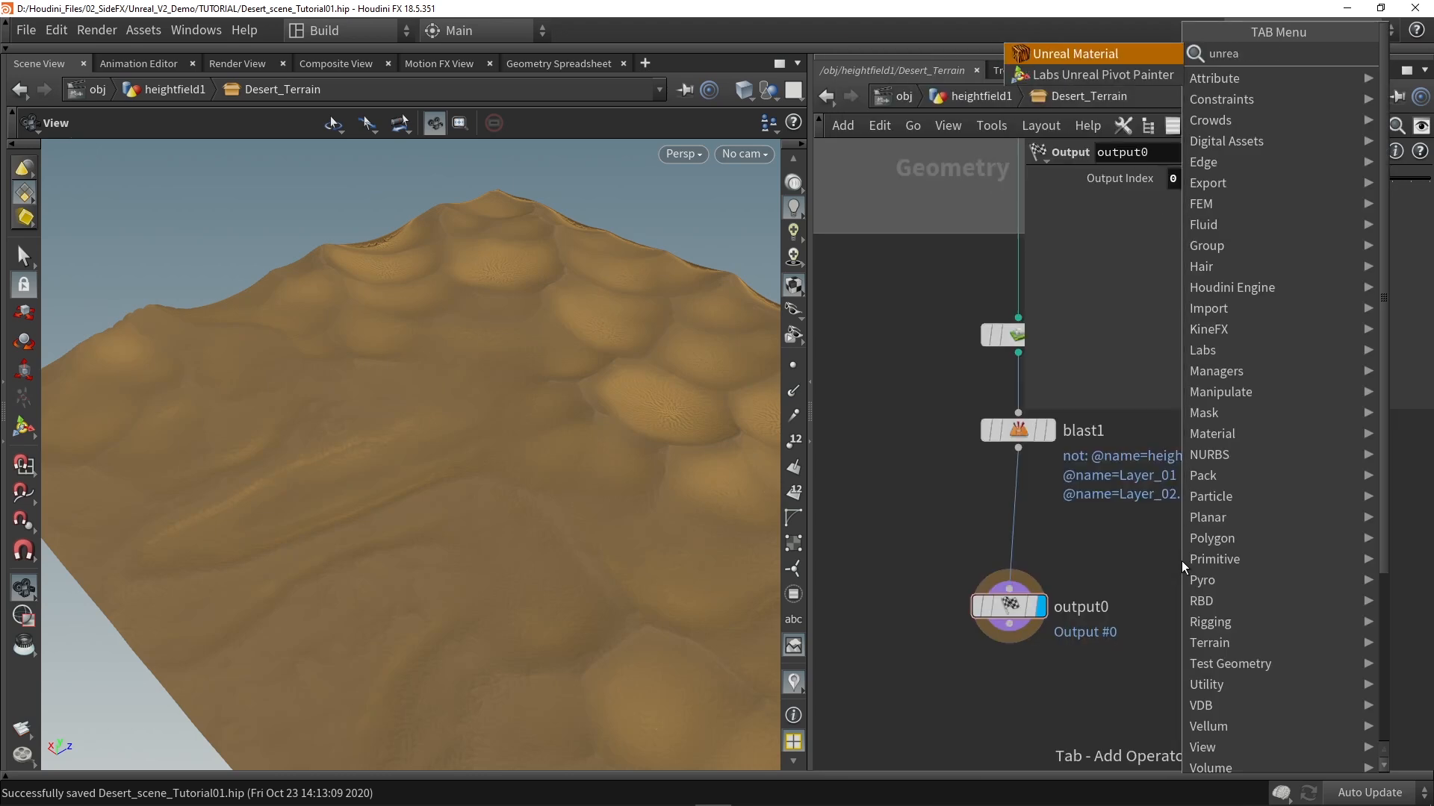
pyautogui.click(1082, 53)
pyautogui.click(1003, 524)
pyautogui.scroll(3, 1012, 526)
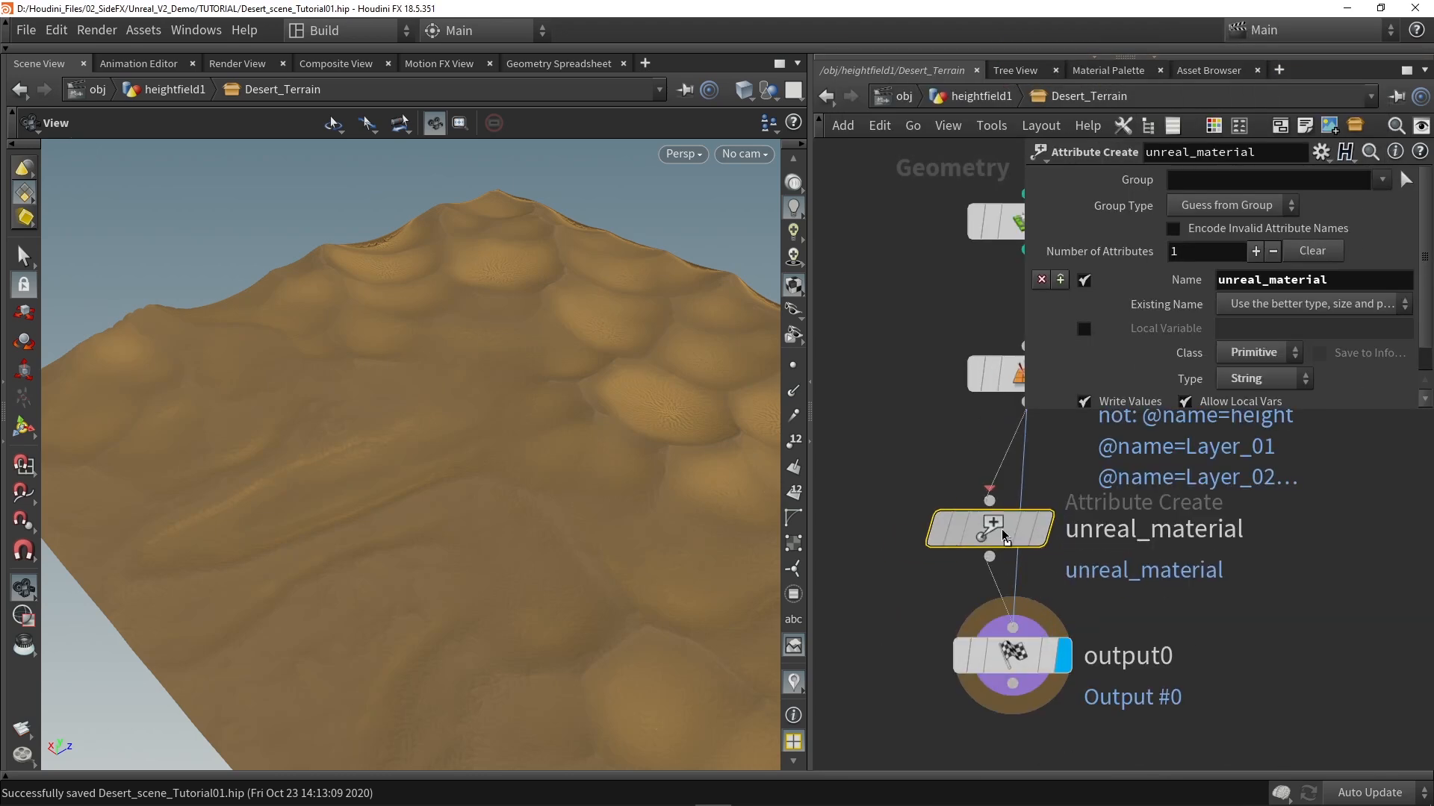
# Step: Place the unreal_material node in line between blast1 and output0, and enlarge its parameter area to show the full String path
pyautogui.click(1036, 523)
pyautogui.scroll(-1, 1129, 324)
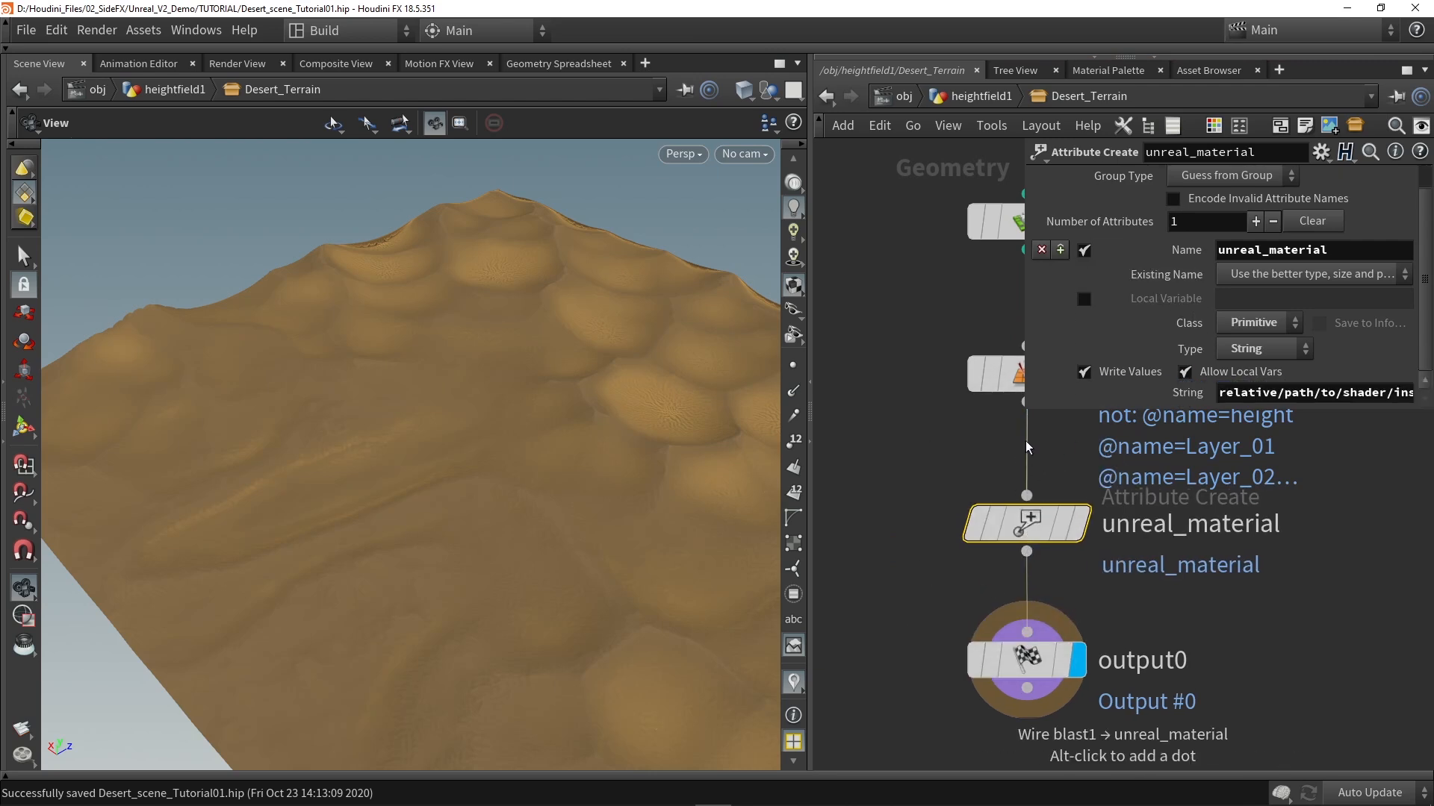
pyautogui.moveTo(1028, 412); pyautogui.dragTo(889, 455)
pyautogui.moveTo(1082, 422); pyautogui.dragTo(1428, 419)
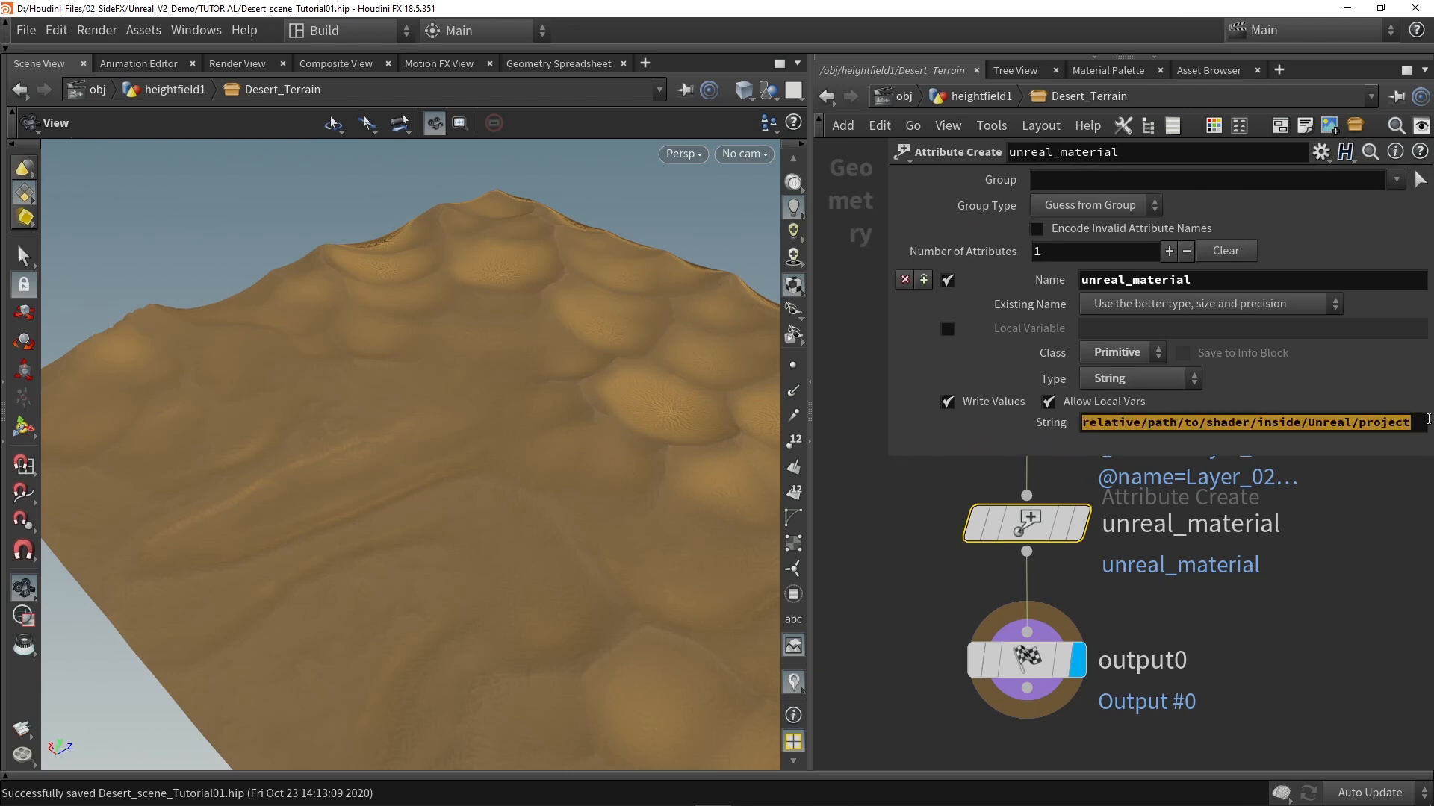
pyautogui.click(1377, 553)
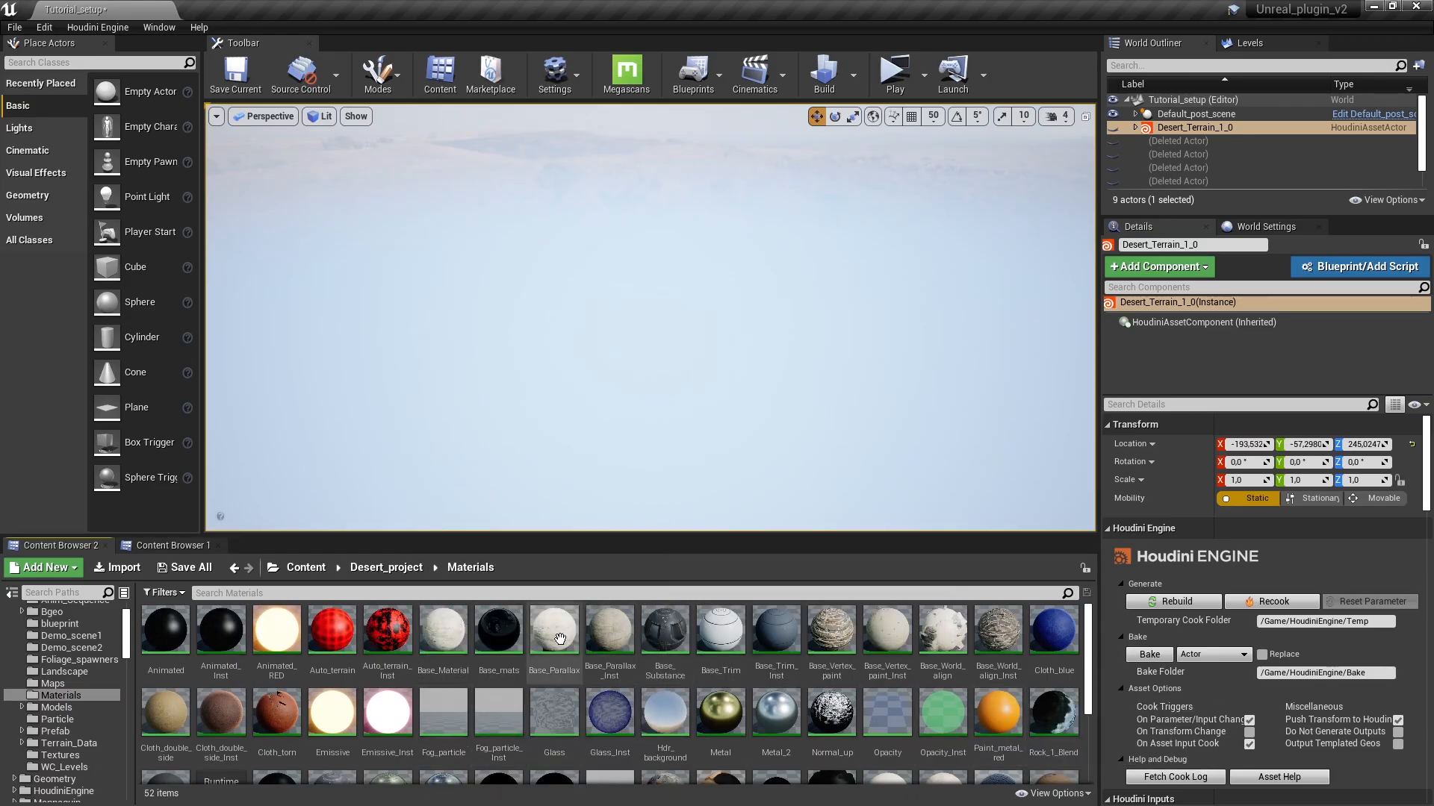
# Step: Switch to Unreal Editor, search the Materials folder for "terr" and copy the reference of Terrain_Material_Inst
pyautogui.scroll(-2, 553, 635)
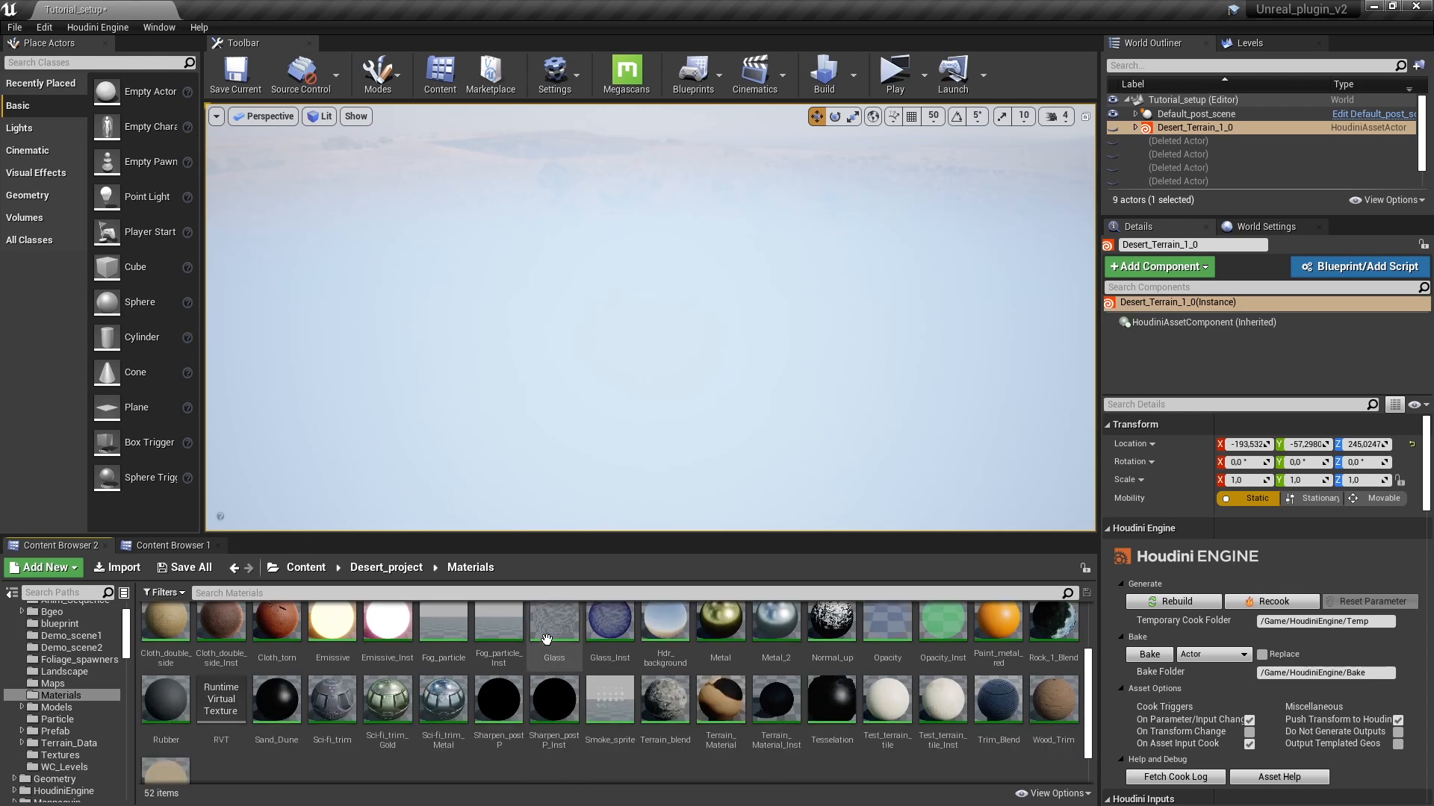
pyautogui.write('terr')
pyautogui.click(388, 642)
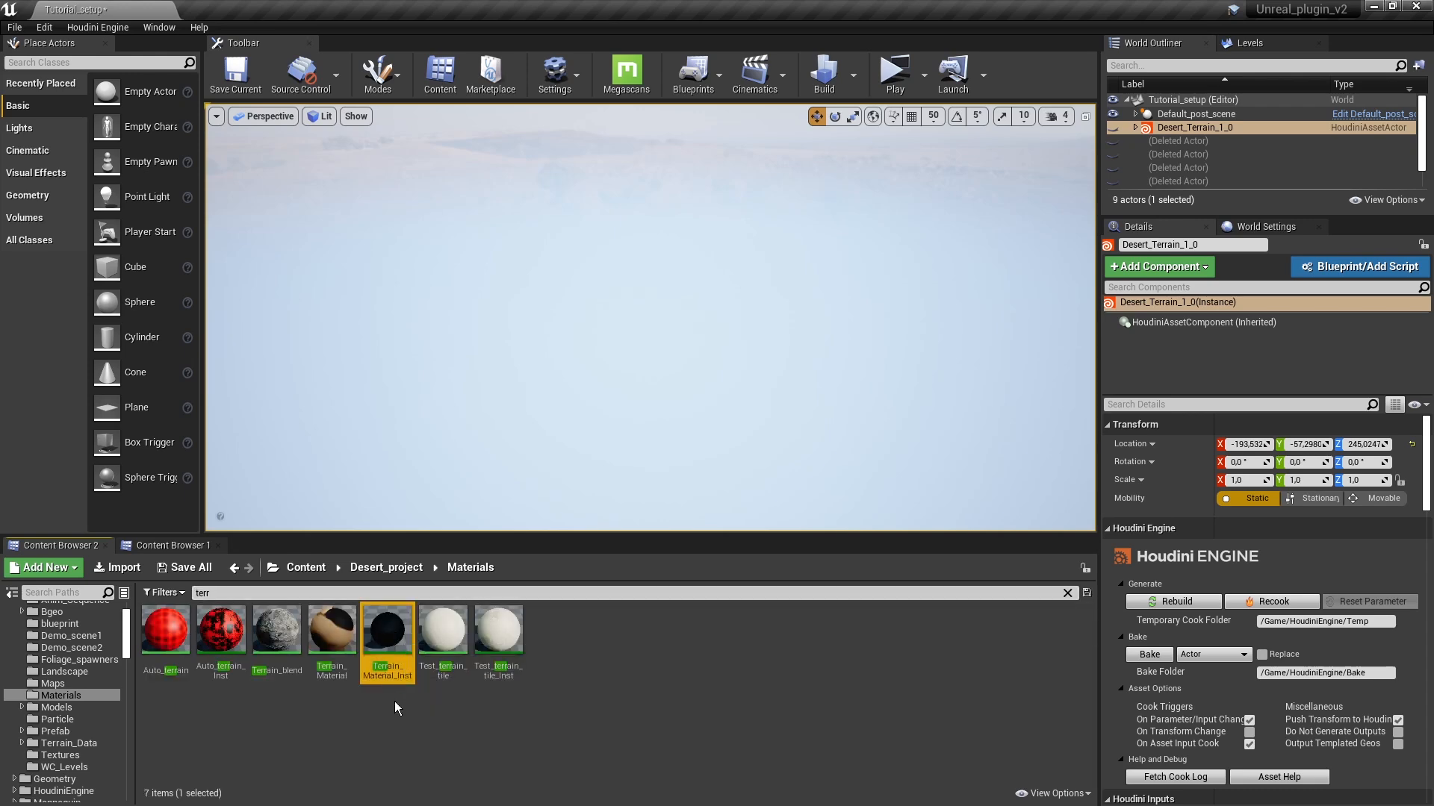
pyautogui.rightClick(387, 643)
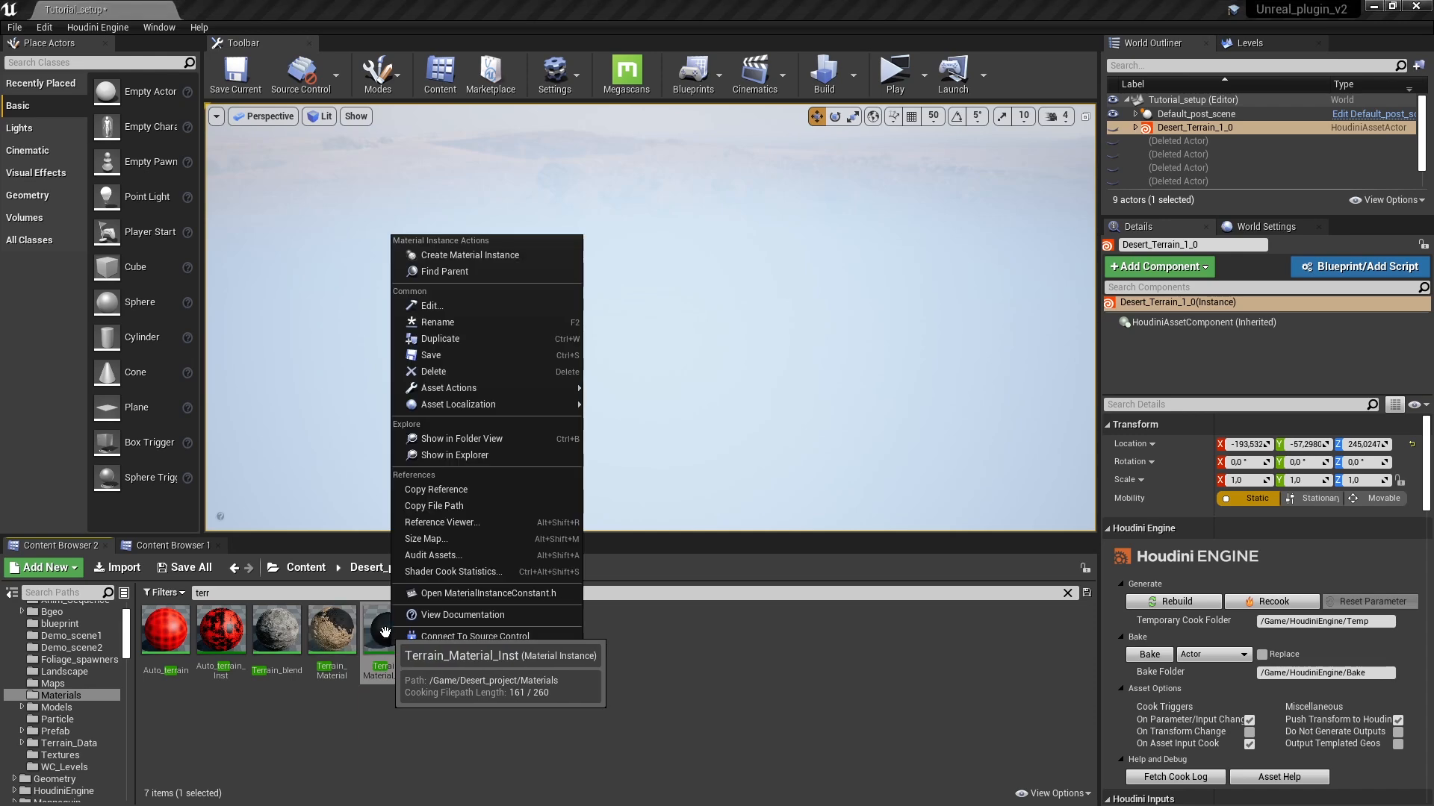
pyautogui.click(428, 490)
# Step: Switch back to Houdini and replace the unreal_material node's String value with the copied Terrain_Material_Inst reference
pyautogui.hotkey('alt', 'Tab')
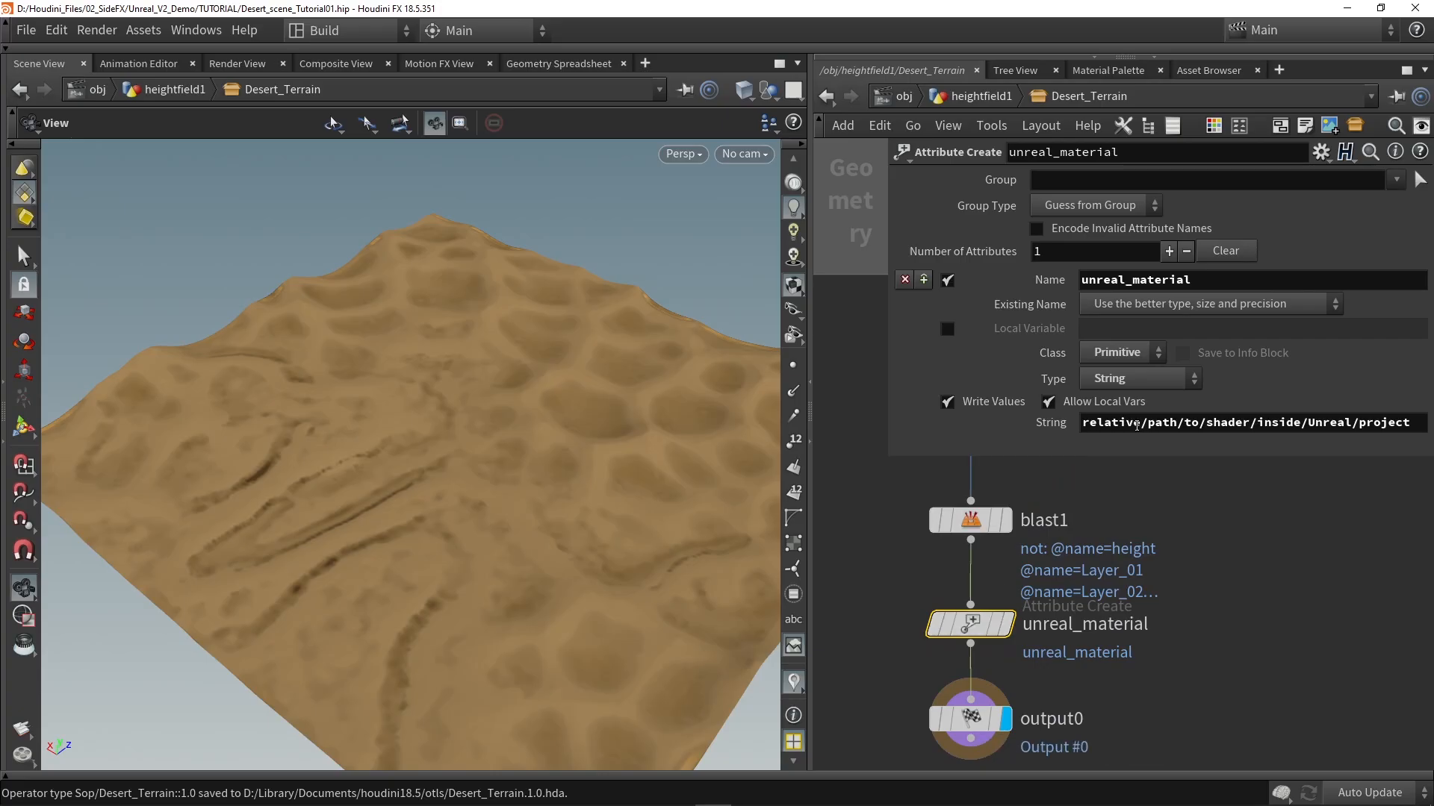
pyautogui.doubleClick(1136, 425)
pyautogui.hotkey('ctrl', 'v')
pyautogui.press('Return')
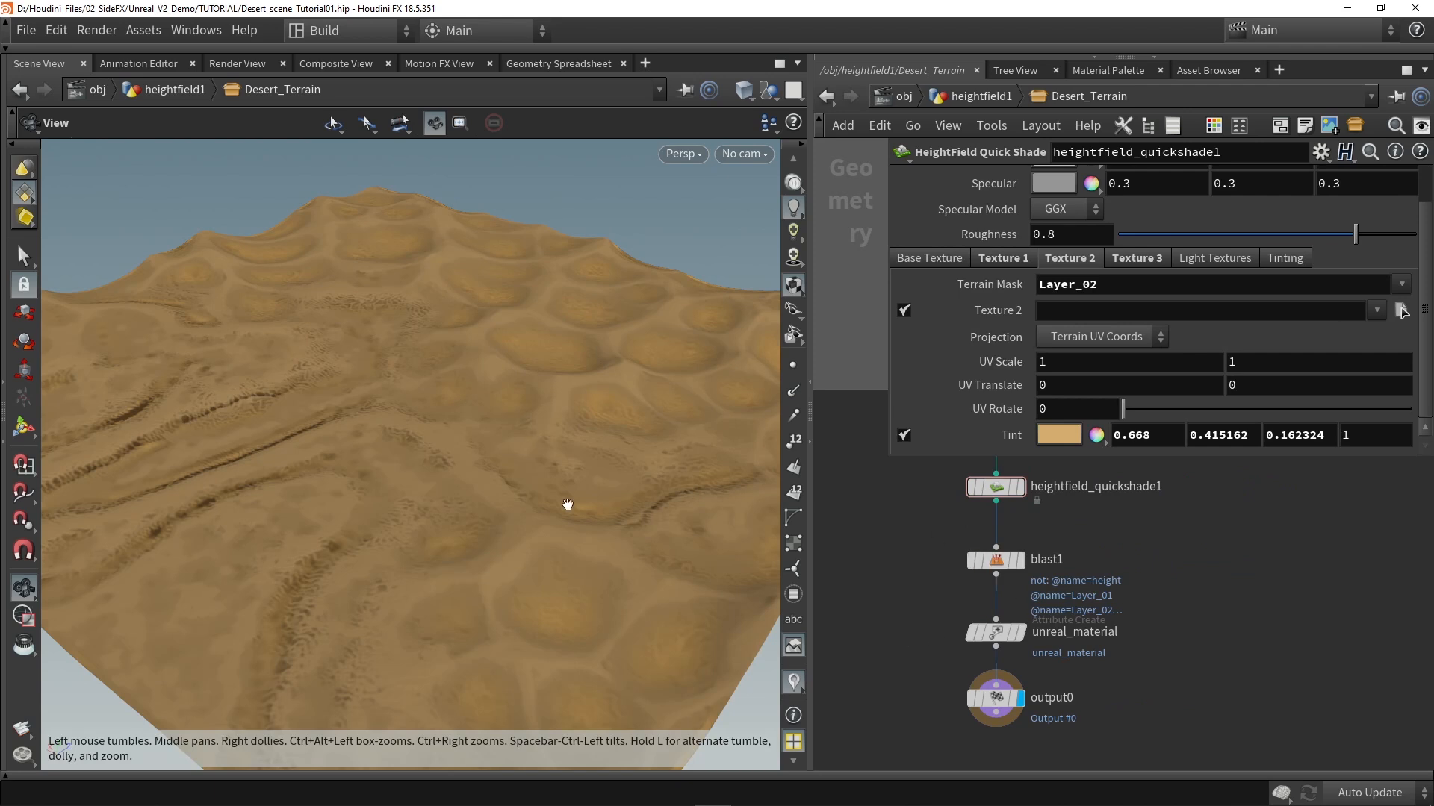
# Step: Examine the shaded terrain's layer detail and the mask, remap and output nodes that produce it
pyautogui.moveTo(557, 497); pyautogui.dragTo(493, 523)
pyautogui.scroll(-4, 896, 515)
pyautogui.scroll(3, 448, 531)
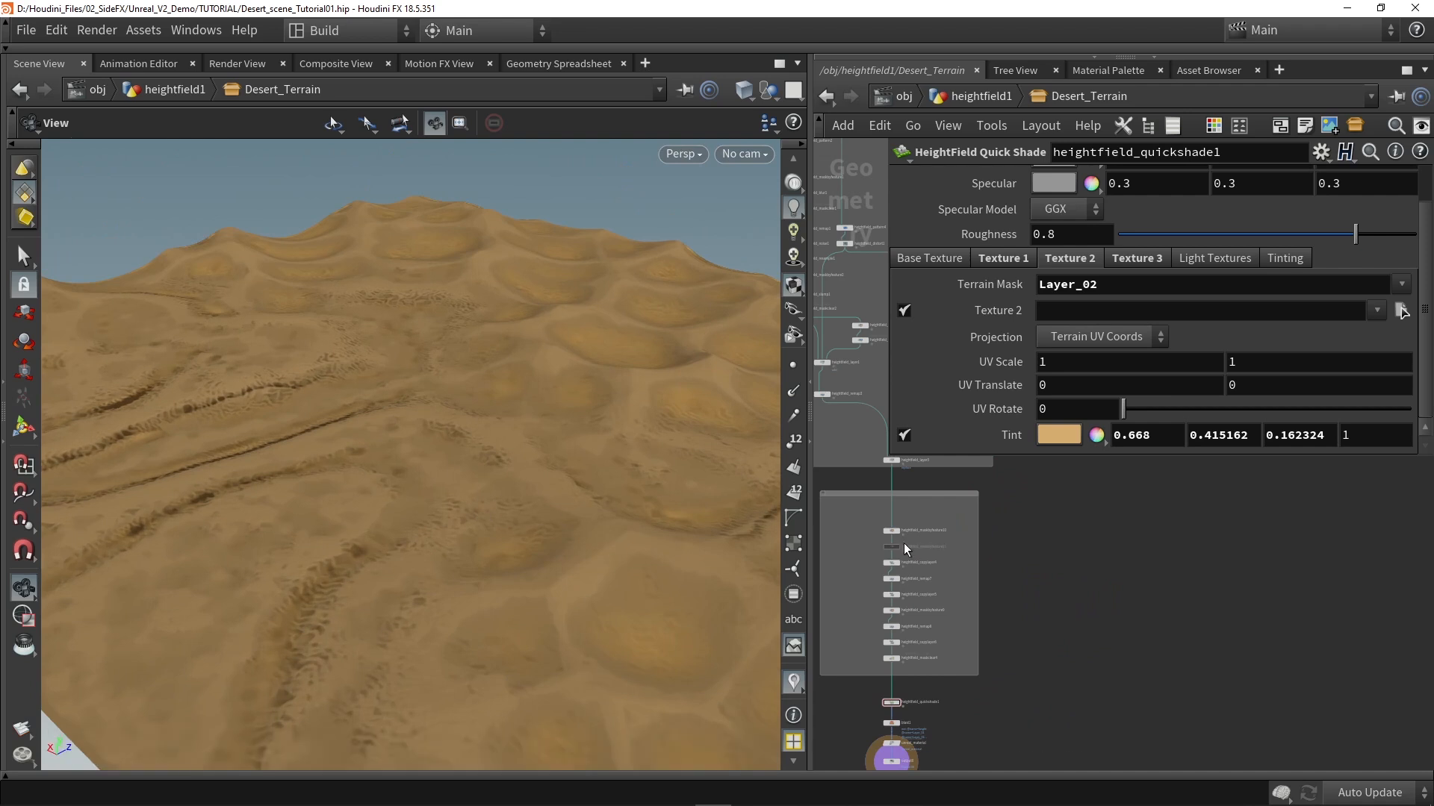
pyautogui.scroll(3, 884, 535)
pyautogui.click(882, 533)
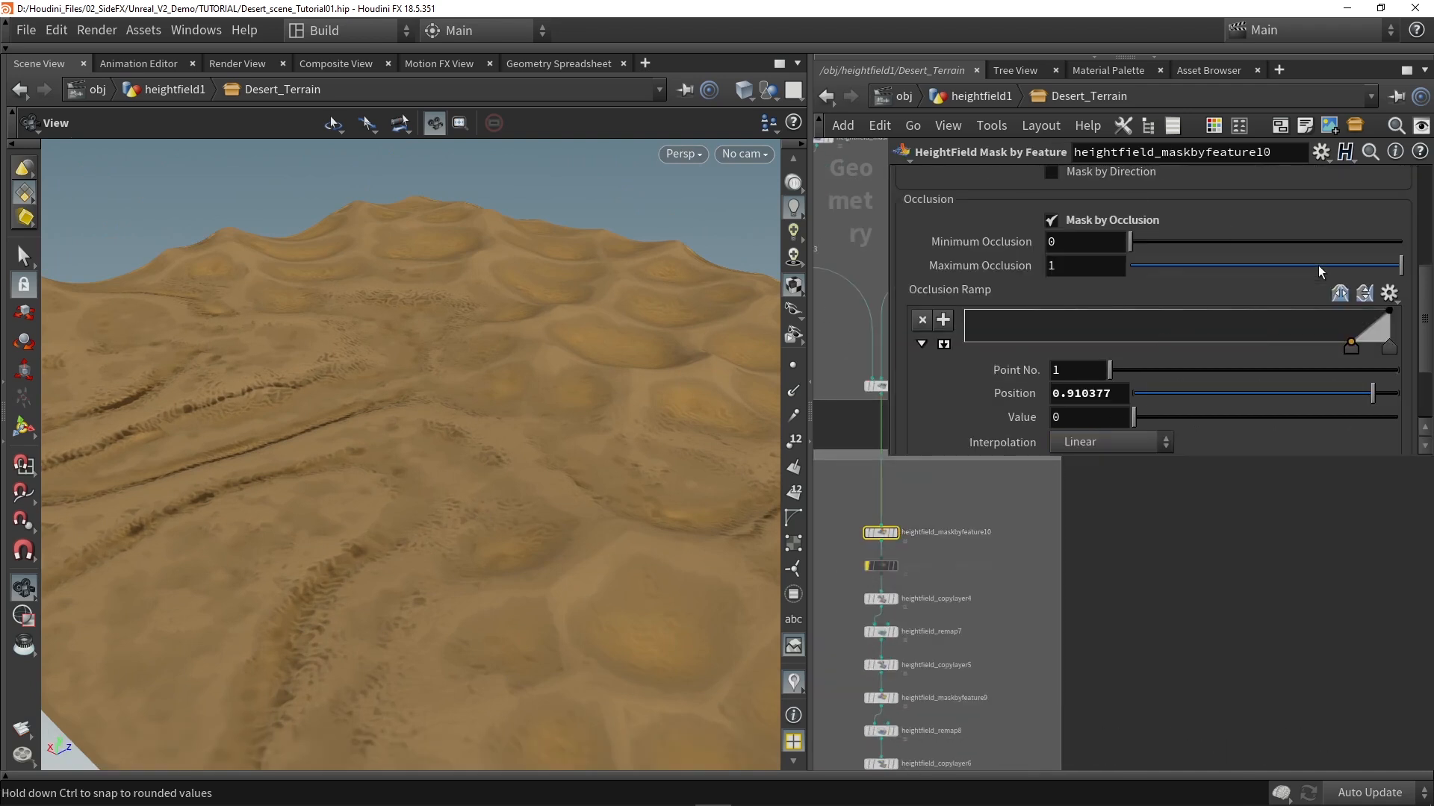
pyautogui.moveTo(1086, 656); pyautogui.dragTo(1098, 574, button='middle')
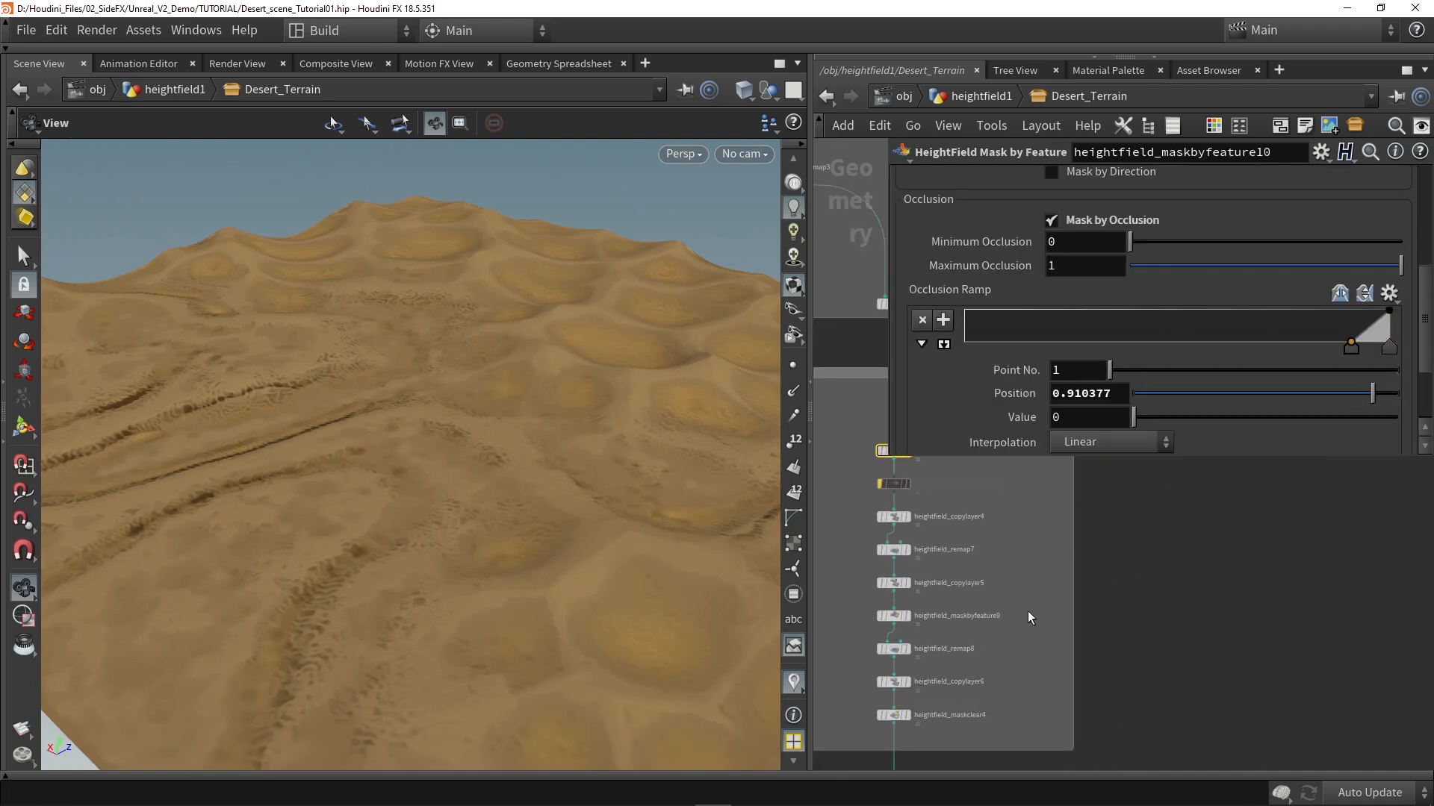
pyautogui.click(893, 649)
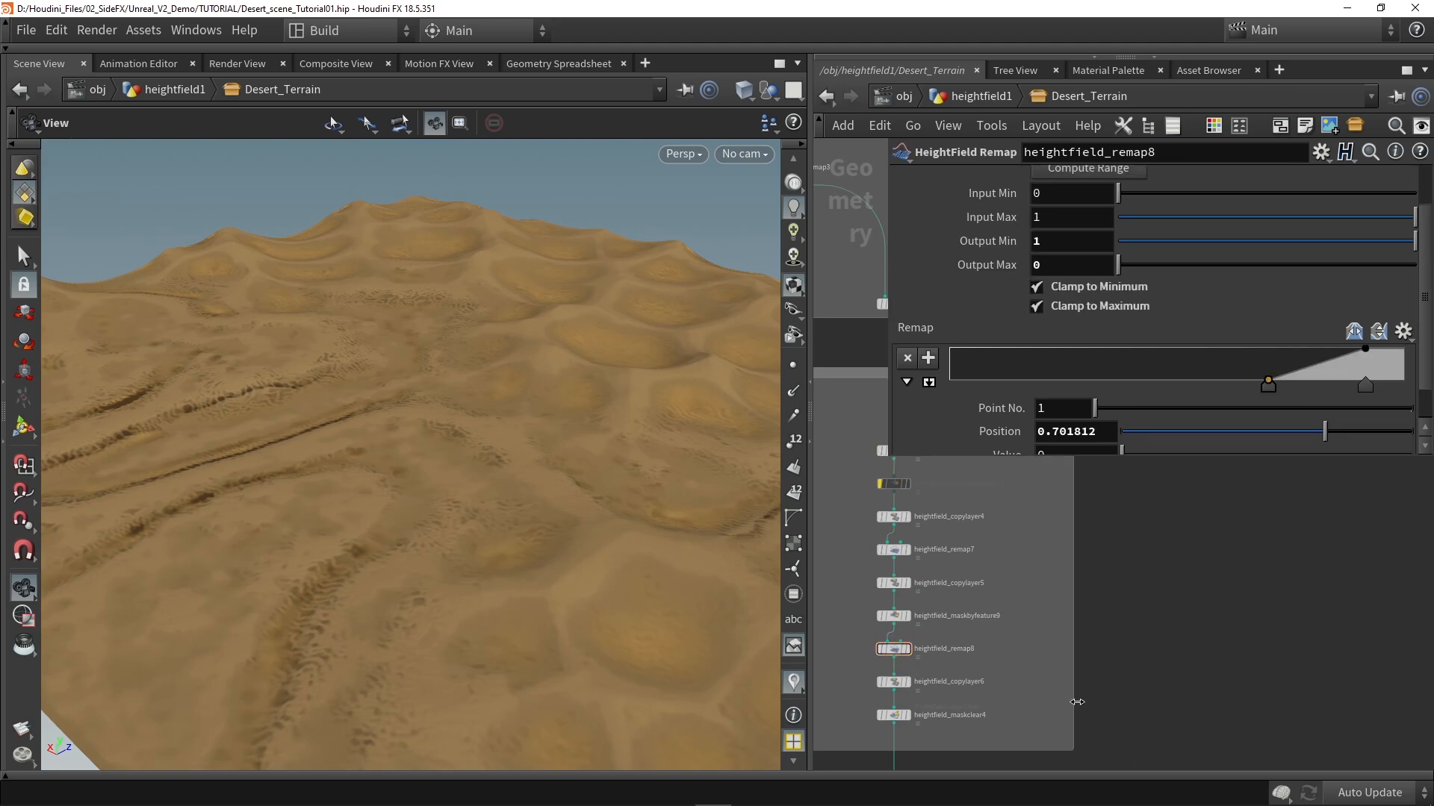
pyautogui.moveTo(1071, 706); pyautogui.dragTo(1111, 594, button='middle')
pyautogui.moveTo(1005, 676); pyautogui.dragTo(1027, 539, button='middle')
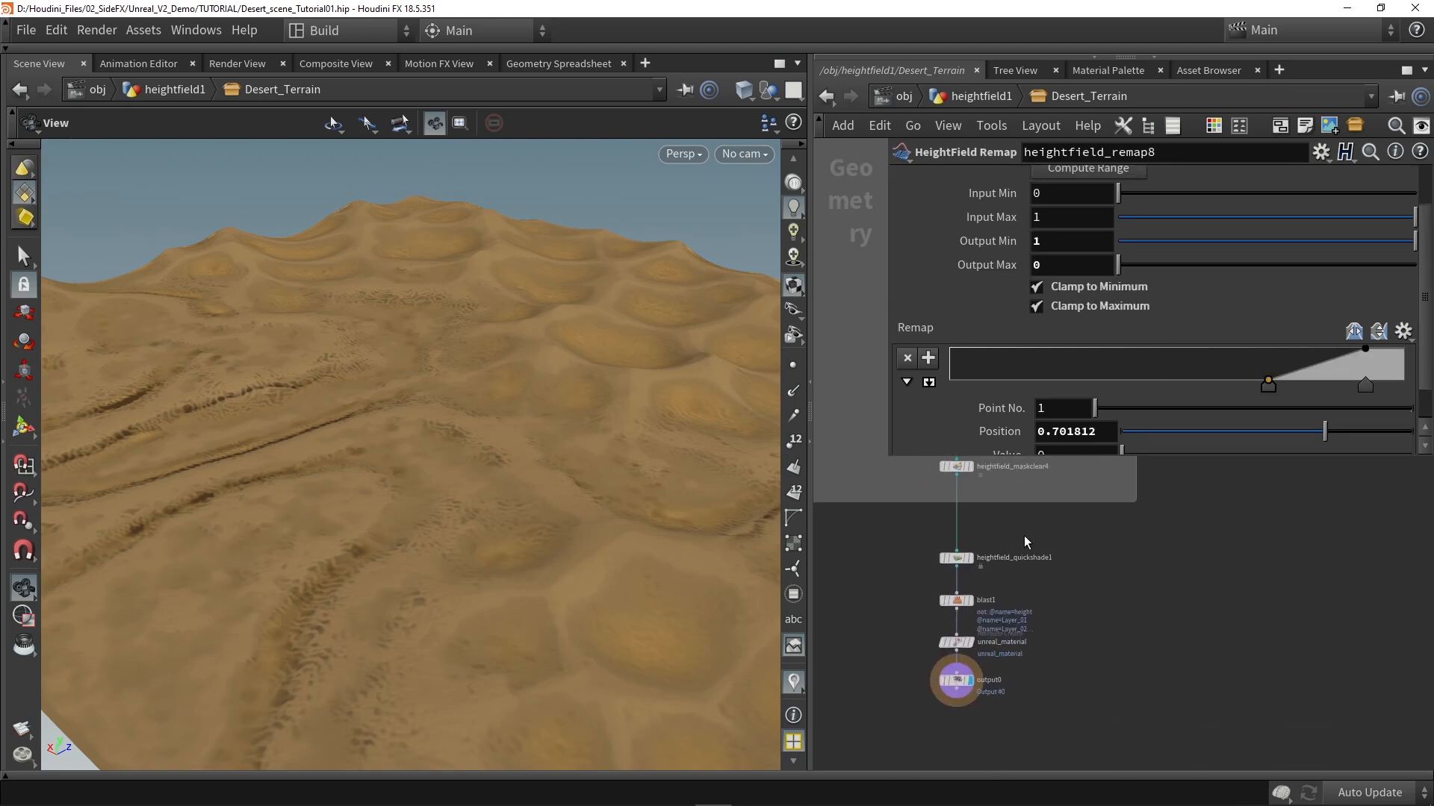
pyautogui.click(959, 684)
pyautogui.moveTo(418, 508); pyautogui.dragTo(522, 530)
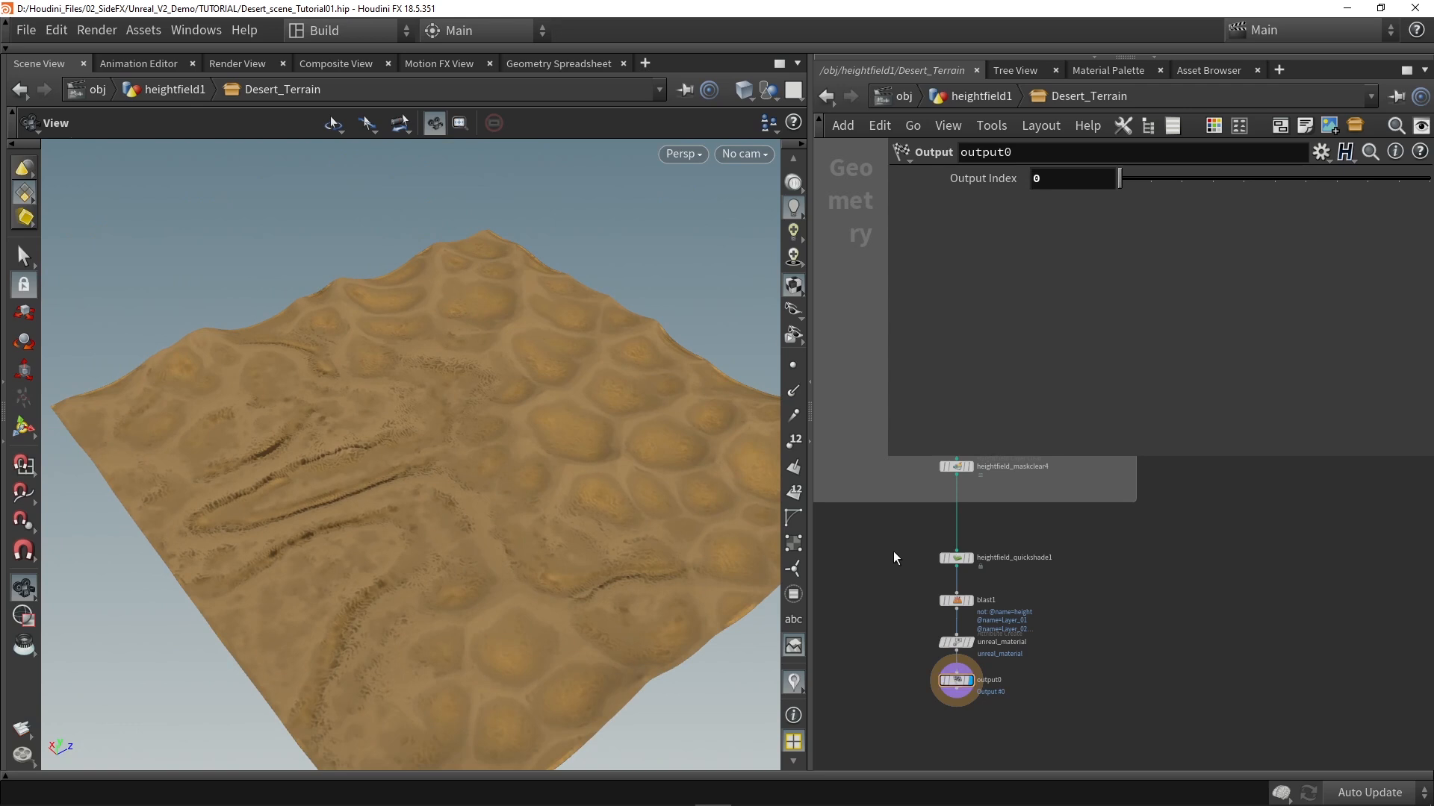
pyautogui.scroll(-5, 890, 579)
pyautogui.moveTo(660, 446); pyautogui.dragTo(468, 508)
pyautogui.moveTo(874, 485); pyautogui.dragTo(867, 606, button='middle')
pyautogui.scroll(-2, 869, 607)
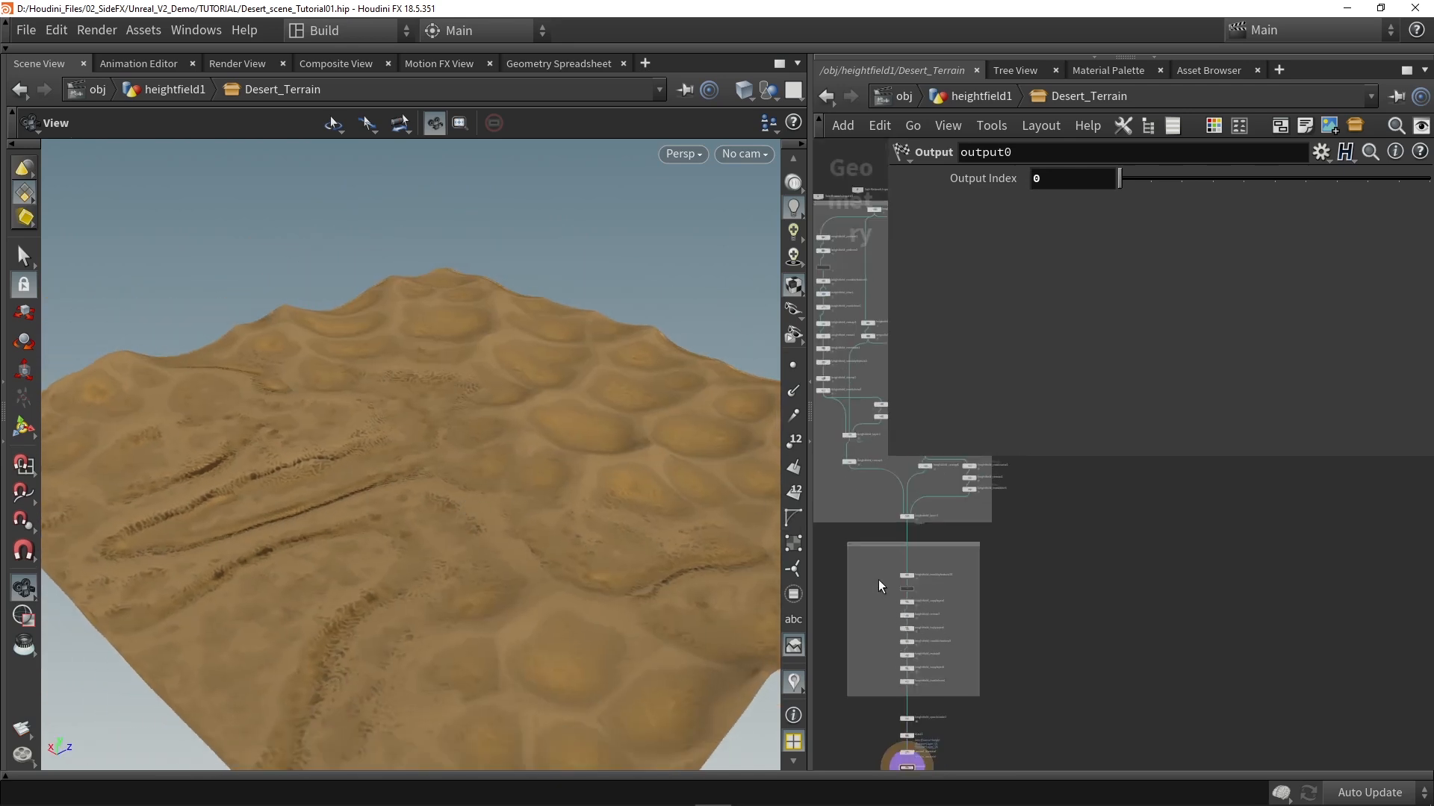
# Step: Add a HeightField Resample node below heightfield_layer3, wire it to that layer's output and display it
pyautogui.scroll(4, 878, 580)
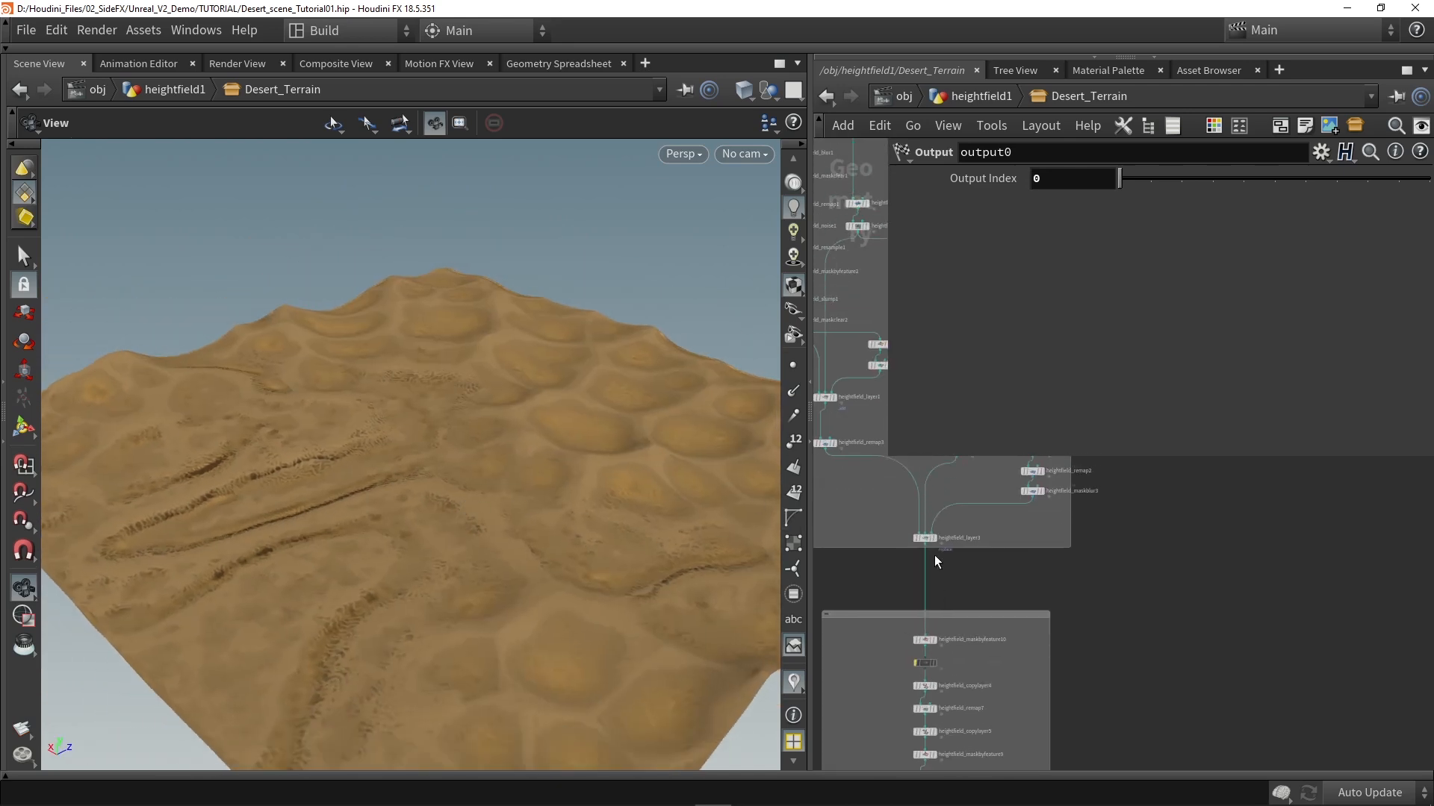
pyautogui.scroll(3, 937, 561)
pyautogui.click(939, 518)
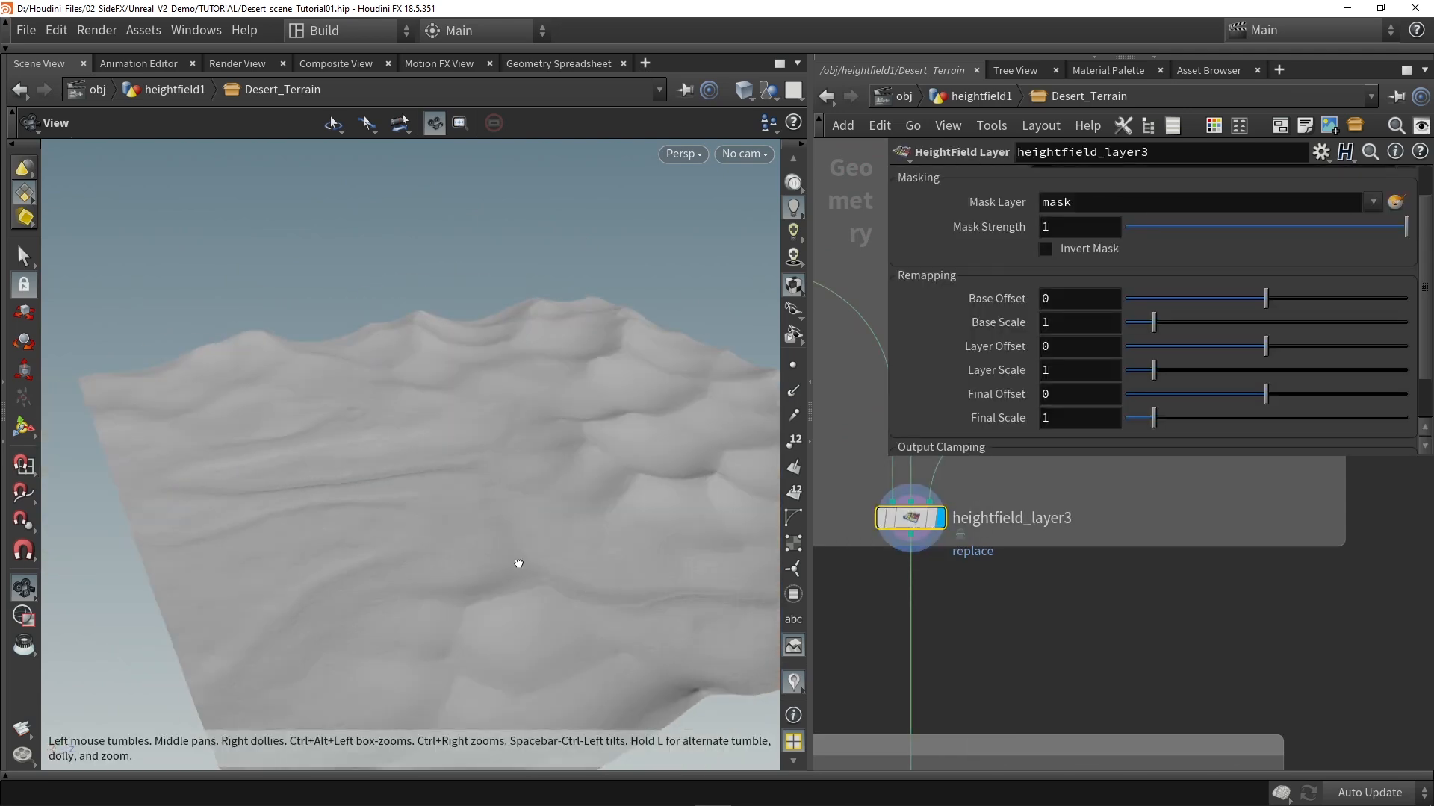
pyautogui.press('Tab')
pyautogui.write('re')
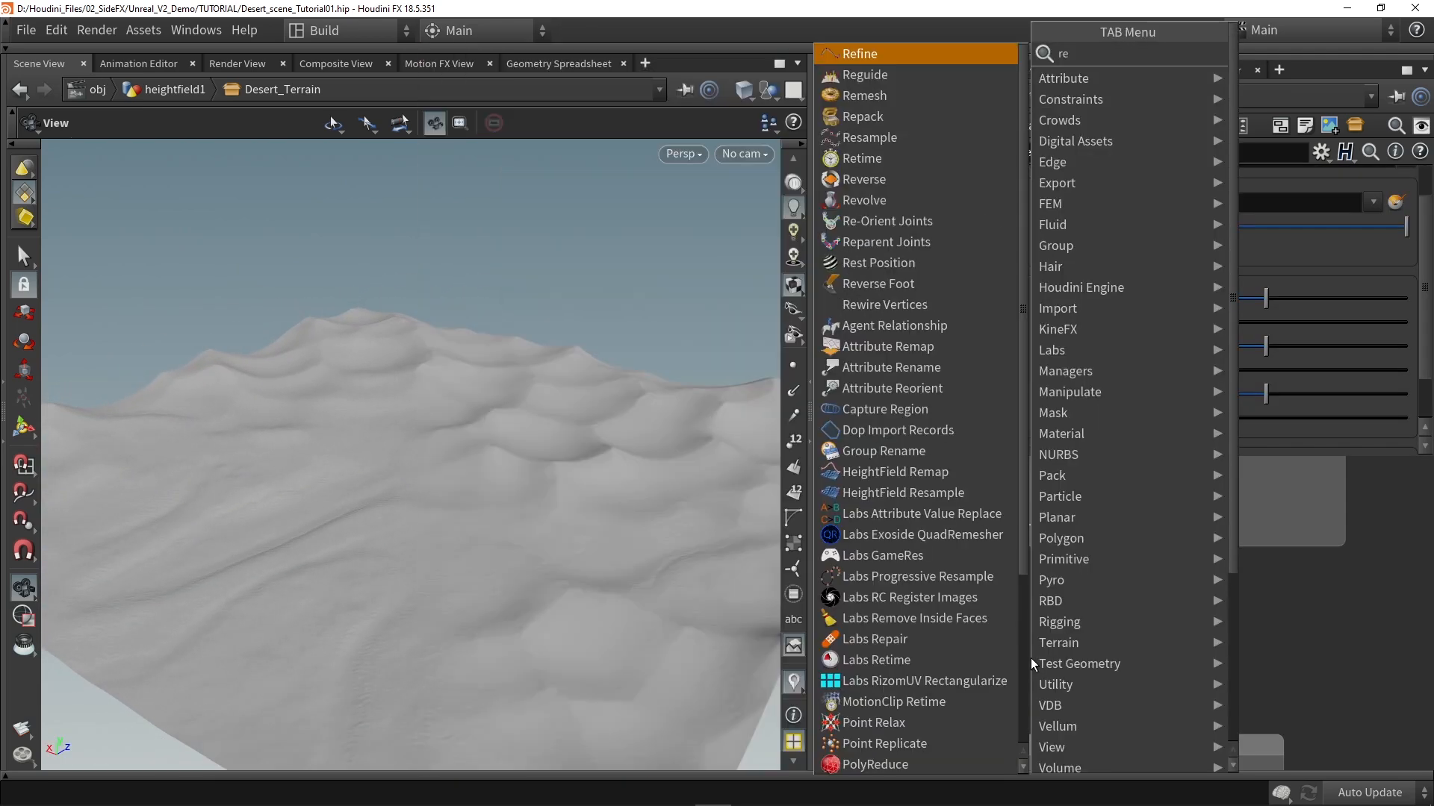
pyautogui.click(1270, 93)
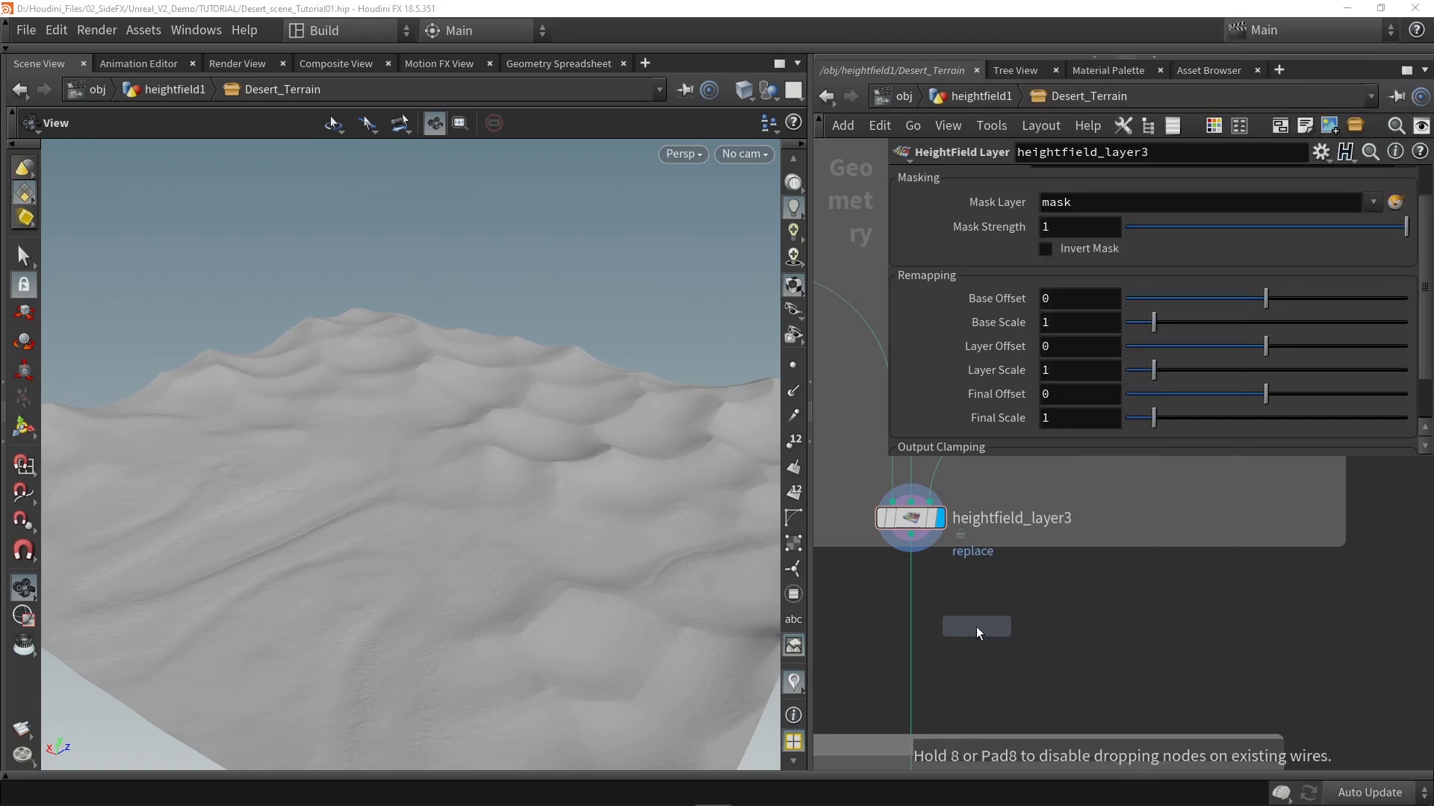
pyautogui.click(975, 626)
pyautogui.moveTo(911, 535); pyautogui.dragTo(976, 613)
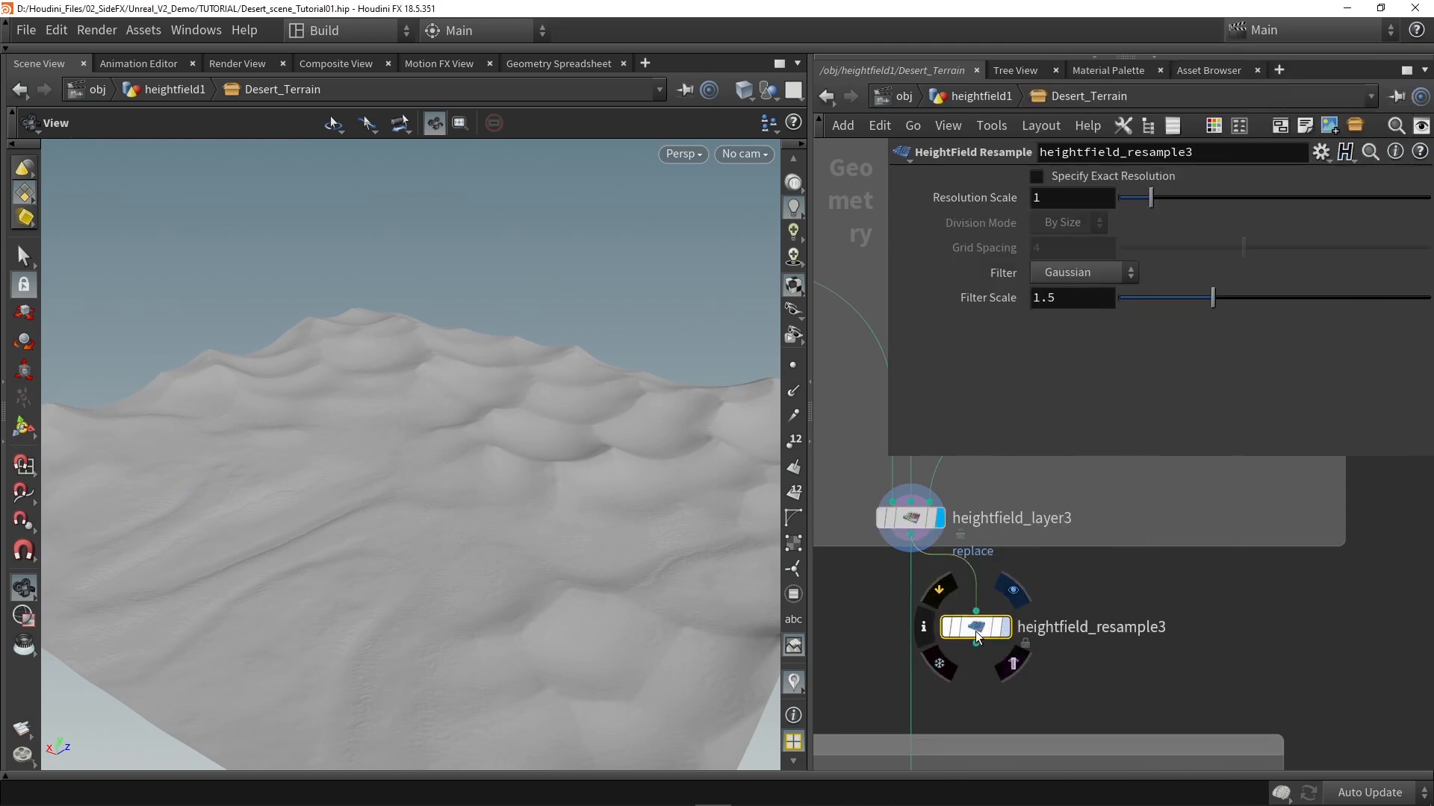
pyautogui.press('r')
pyautogui.click(976, 633)
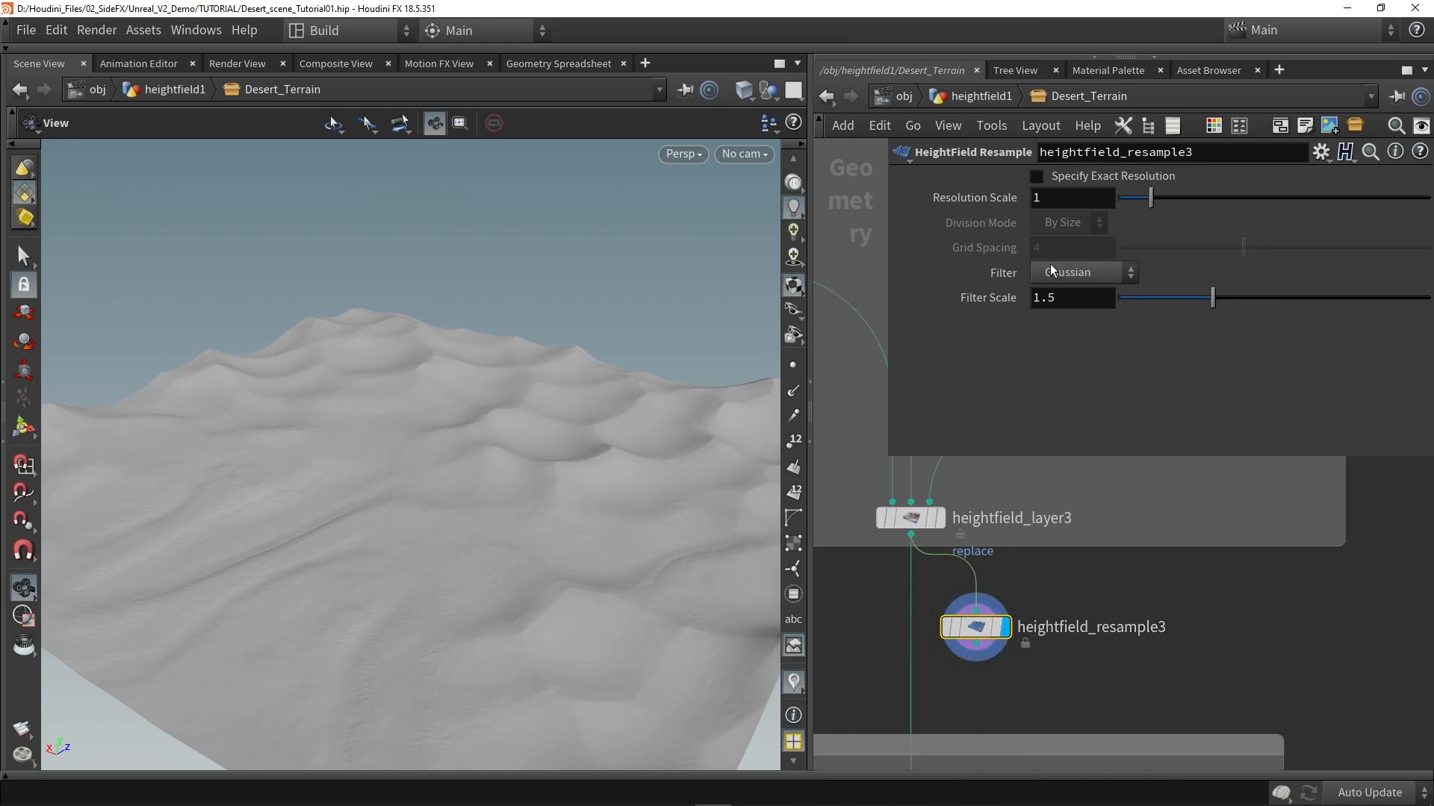
# Step: Specify an exact resolution for the resample node, with division mode By Axis and 505 grid samples, and inspect the terrain
pyautogui.click(1060, 177)
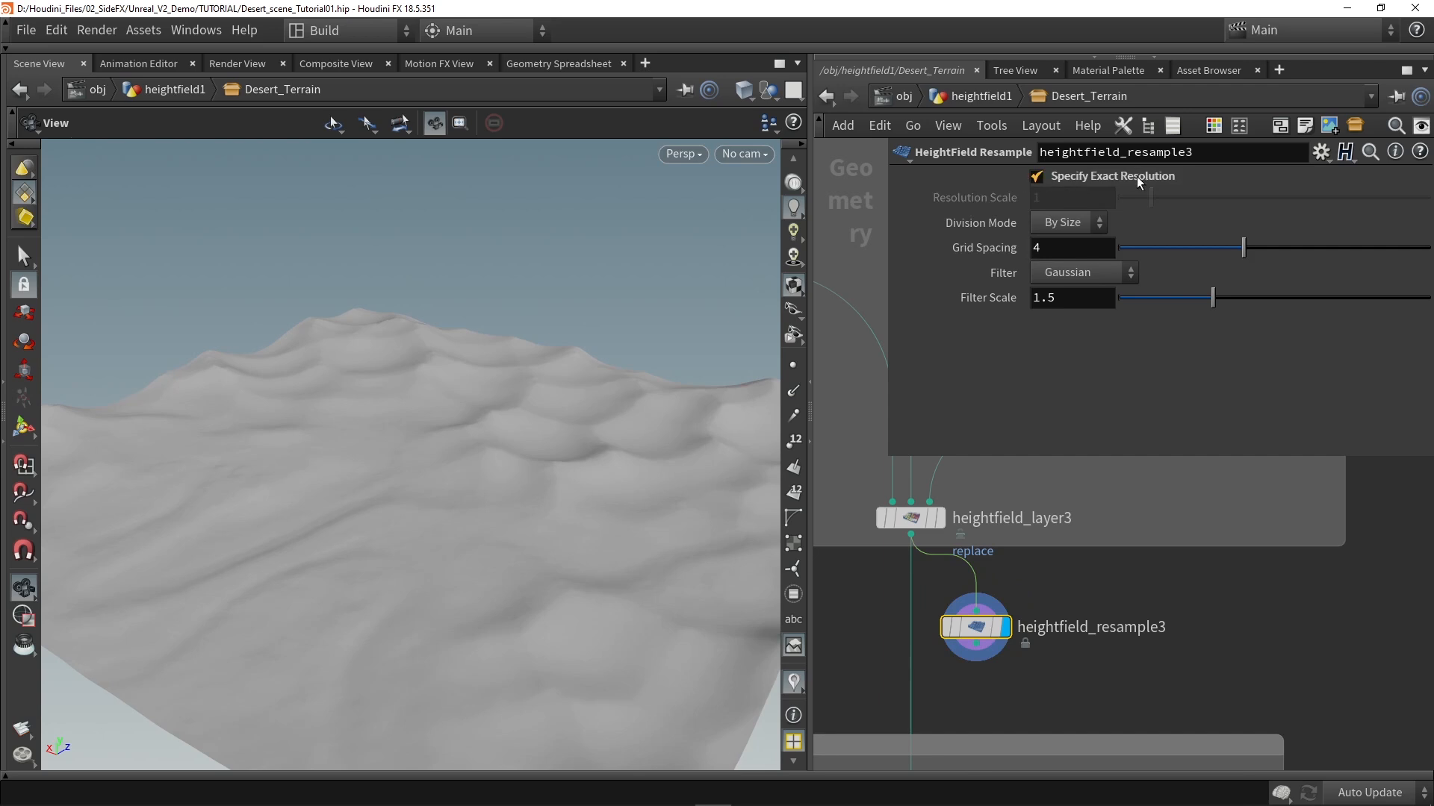
pyautogui.click(1078, 224)
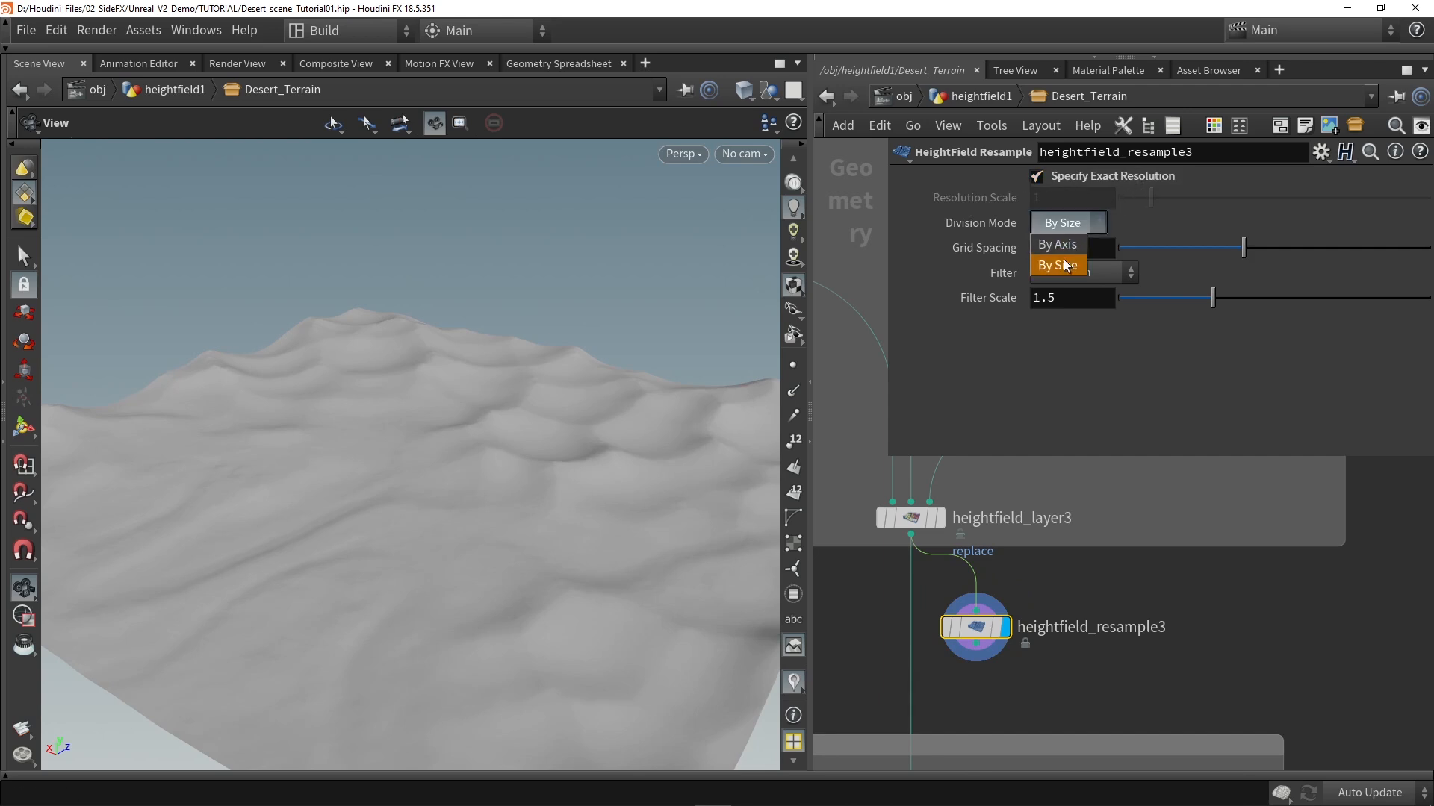
pyautogui.click(1059, 246)
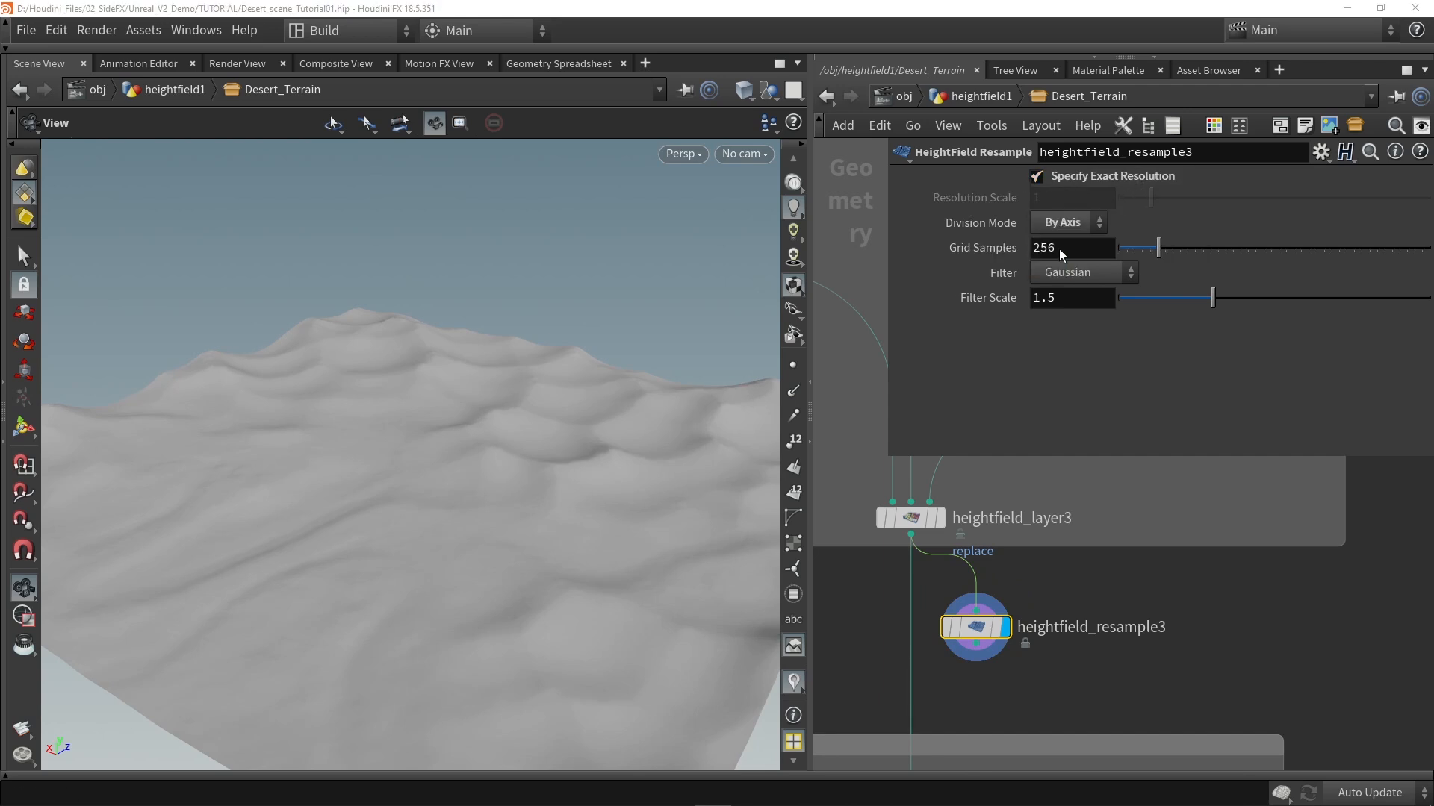
pyautogui.doubleClick(1075, 251)
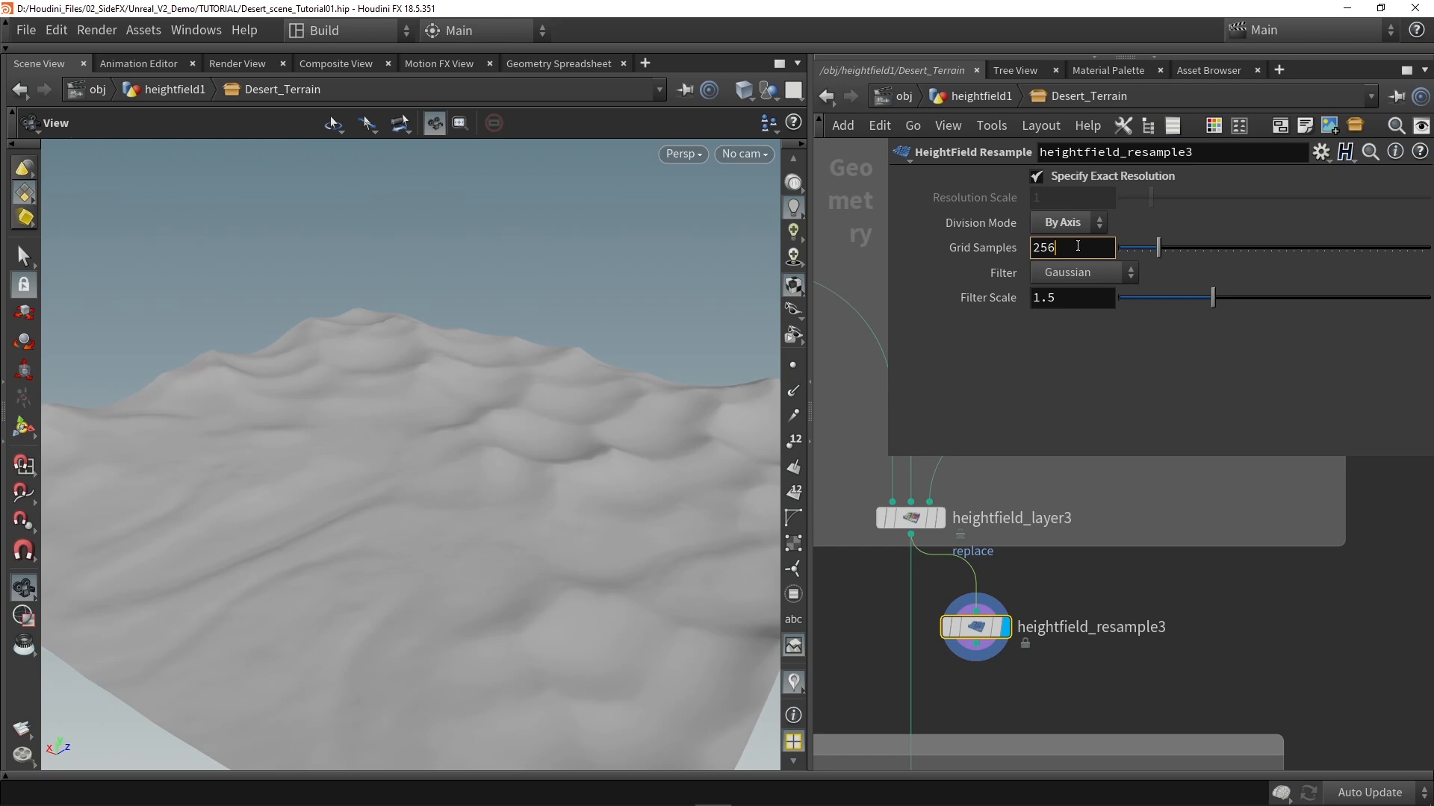
pyautogui.doubleClick(1078, 248)
pyautogui.moveTo(1078, 249); pyautogui.dragTo(979, 252)
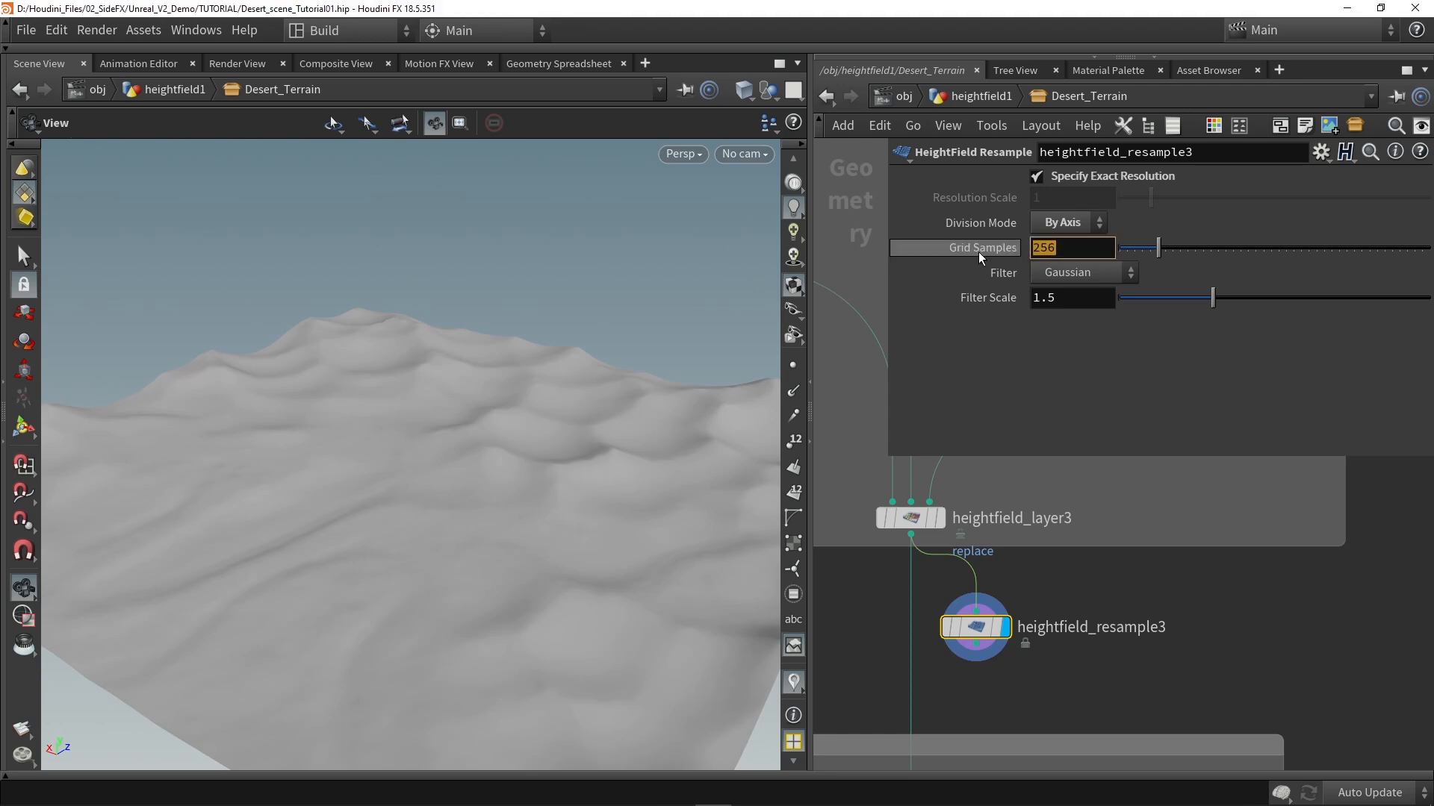
pyautogui.write('505')
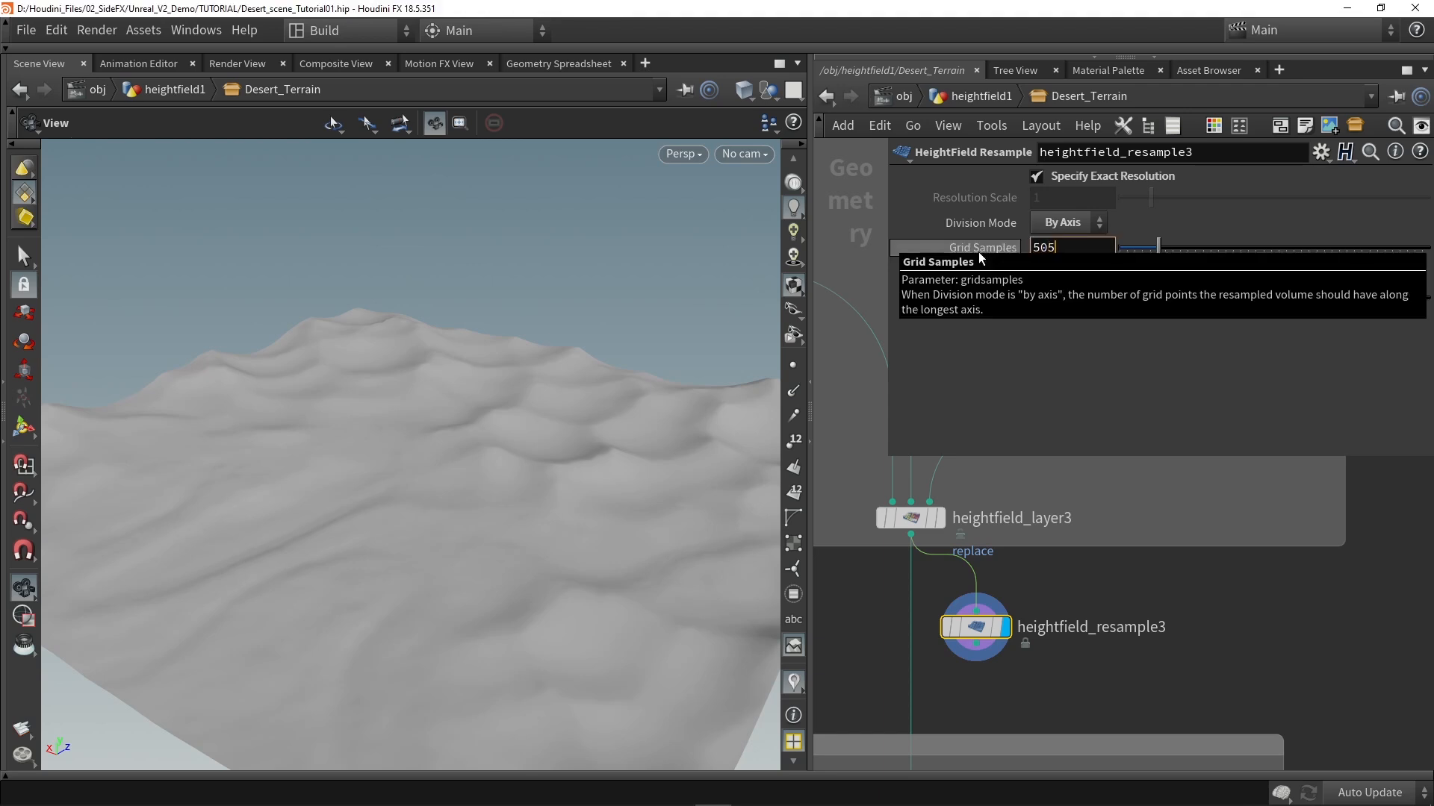
pyautogui.press('Return')
pyautogui.moveTo(507, 449); pyautogui.dragTo(576, 490)
pyautogui.moveTo(499, 531); pyautogui.dragTo(596, 402, button='middle')
pyautogui.moveTo(596, 401); pyautogui.dragTo(416, 425)
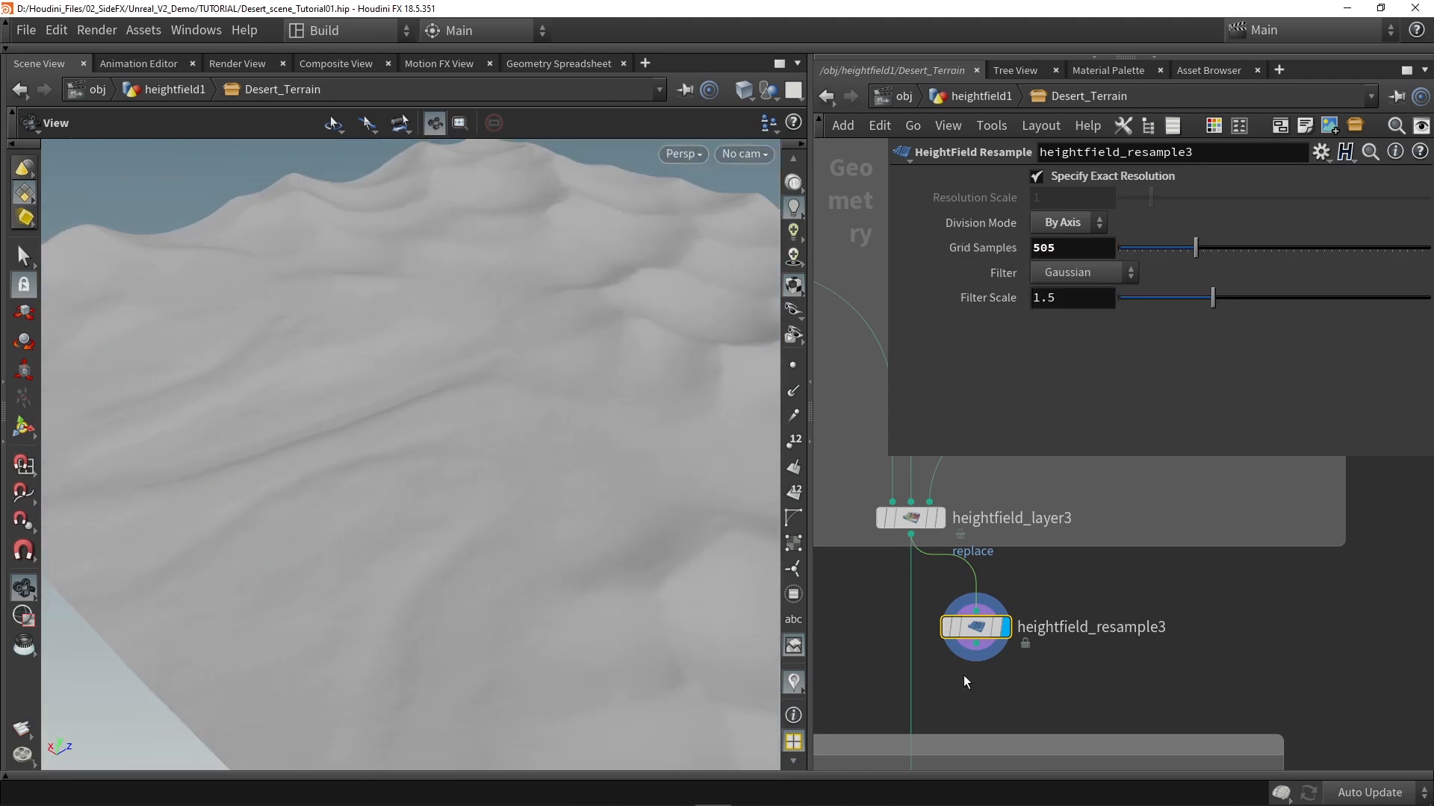
# Step: Display the output0 result and save the Desert_Terrain digital asset with its changes
pyautogui.moveTo(963, 675); pyautogui.dragTo(978, 560, button='middle')
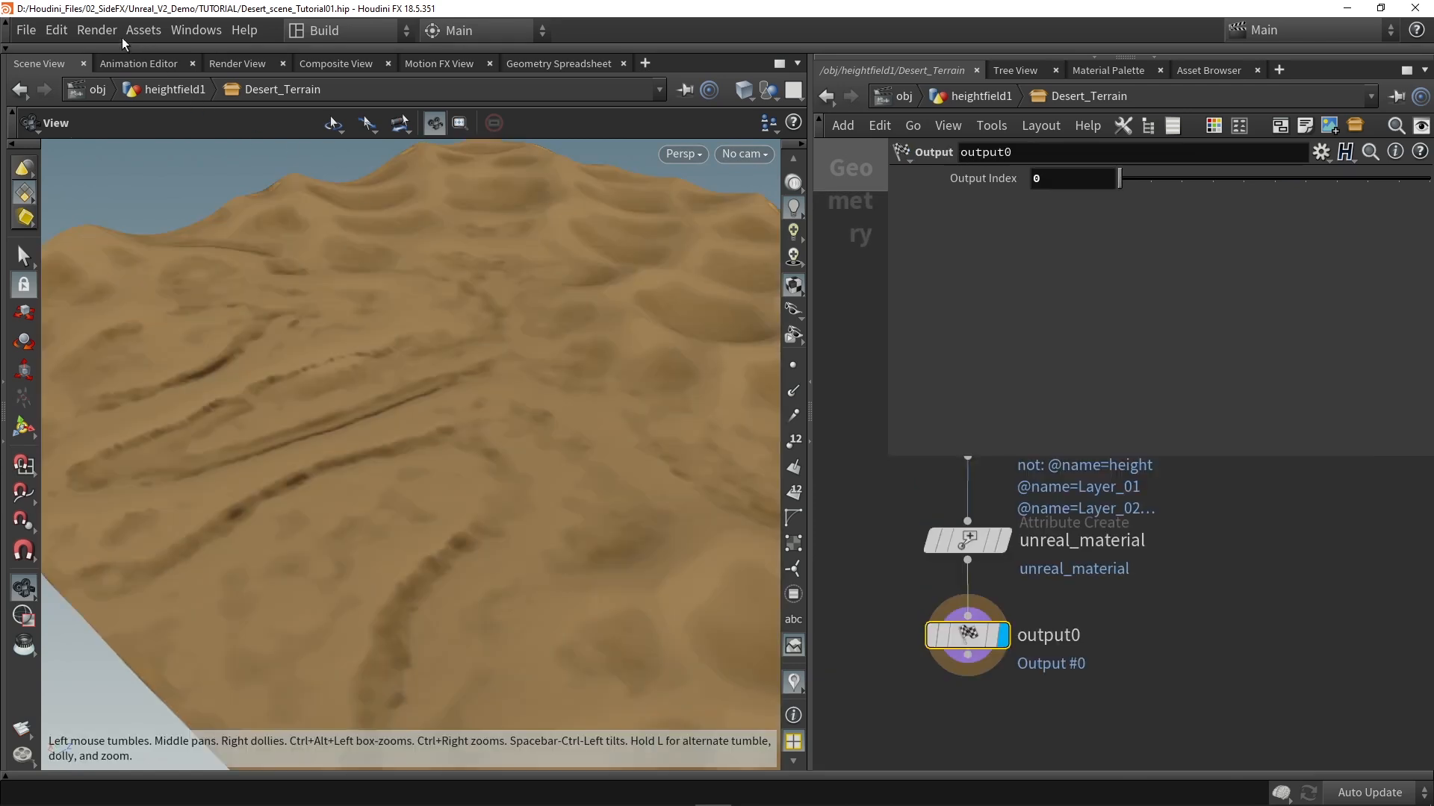
pyautogui.click(141, 32)
pyautogui.moveTo(183, 133)
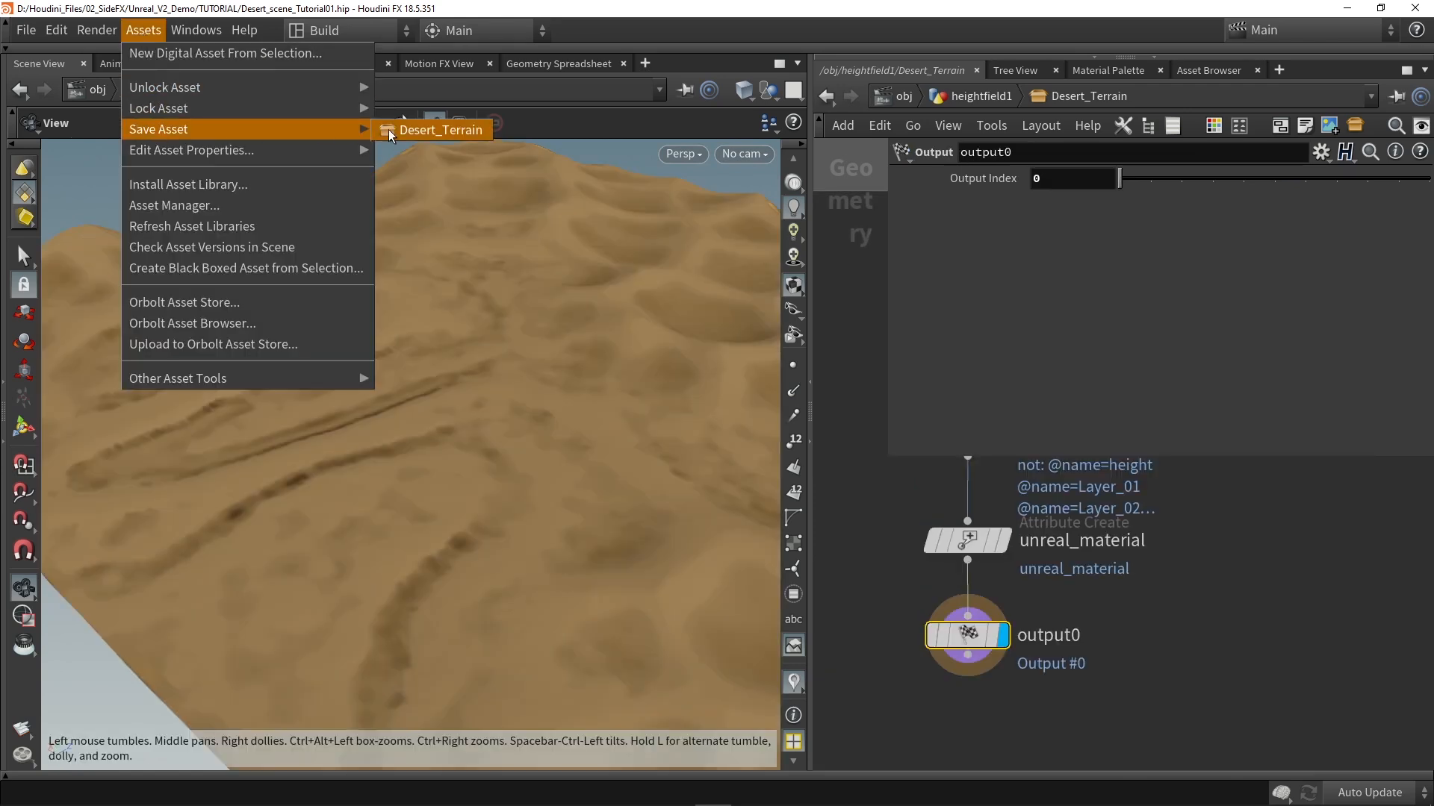
pyautogui.click(390, 136)
pyautogui.moveTo(642, 478); pyautogui.dragTo(523, 551)
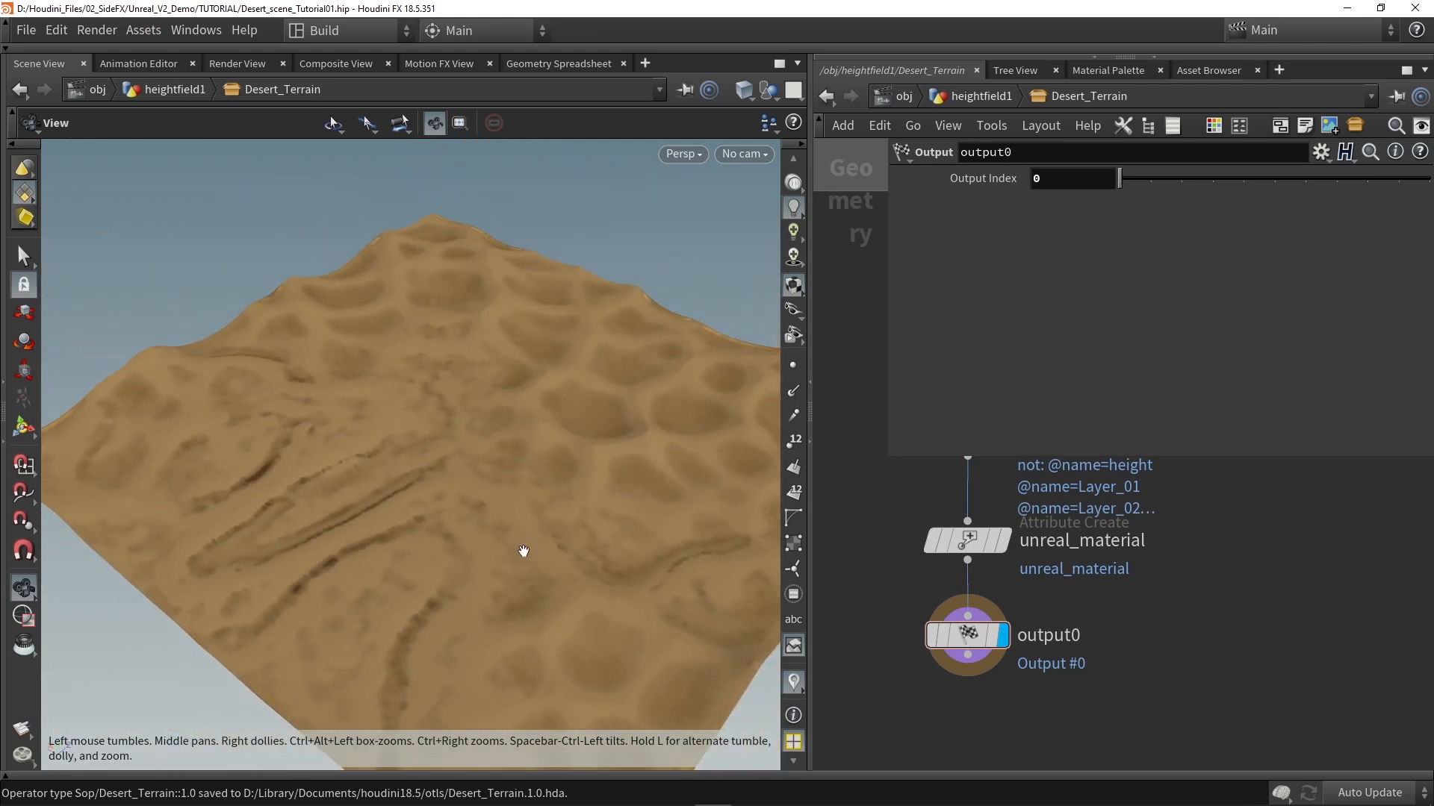
# Step: Switch to Unreal Editor, check the Houdini Engine session options and place the Desert_Terrain_1_0 asset from Tutorial_Scene into the level
pyautogui.click(979, 99)
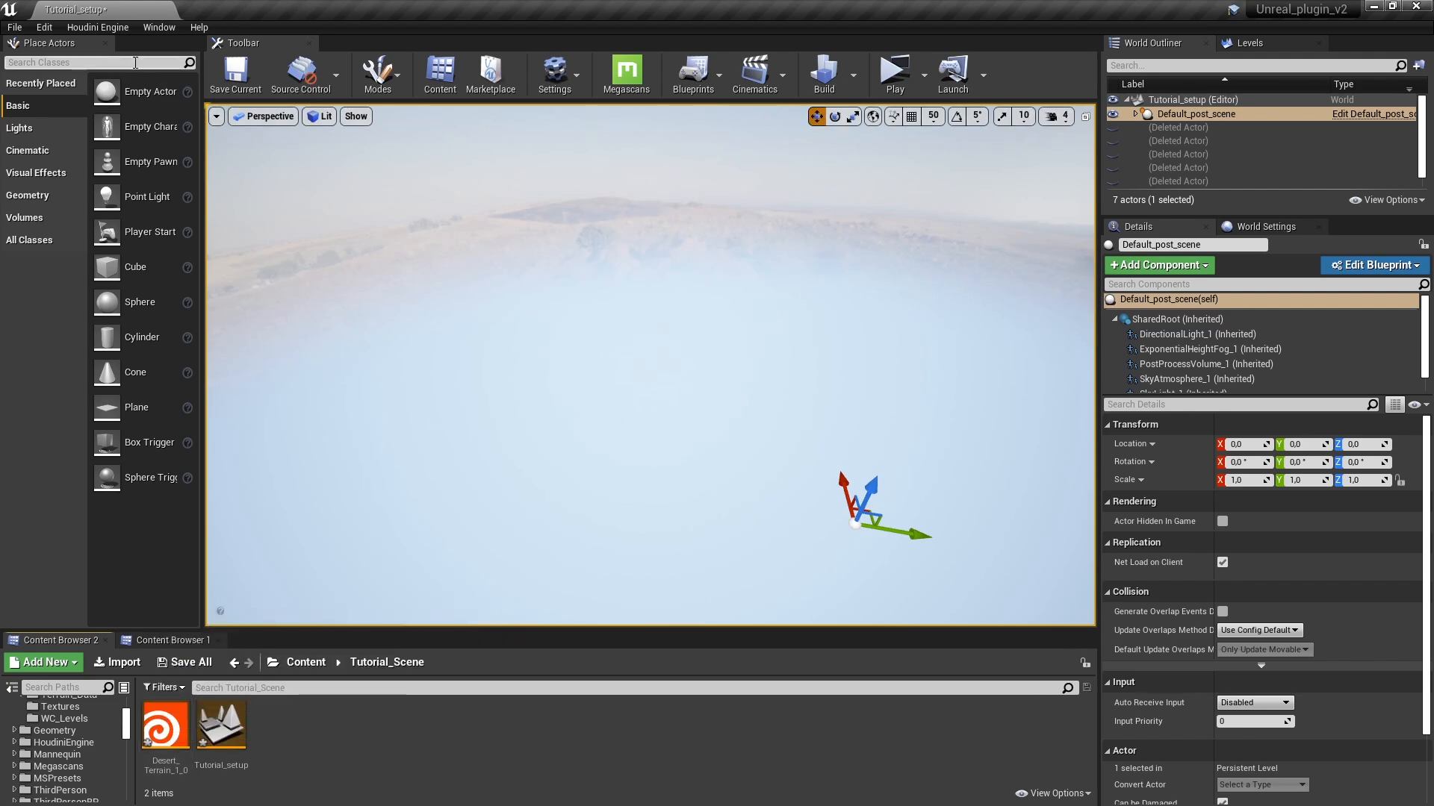
pyautogui.click(105, 28)
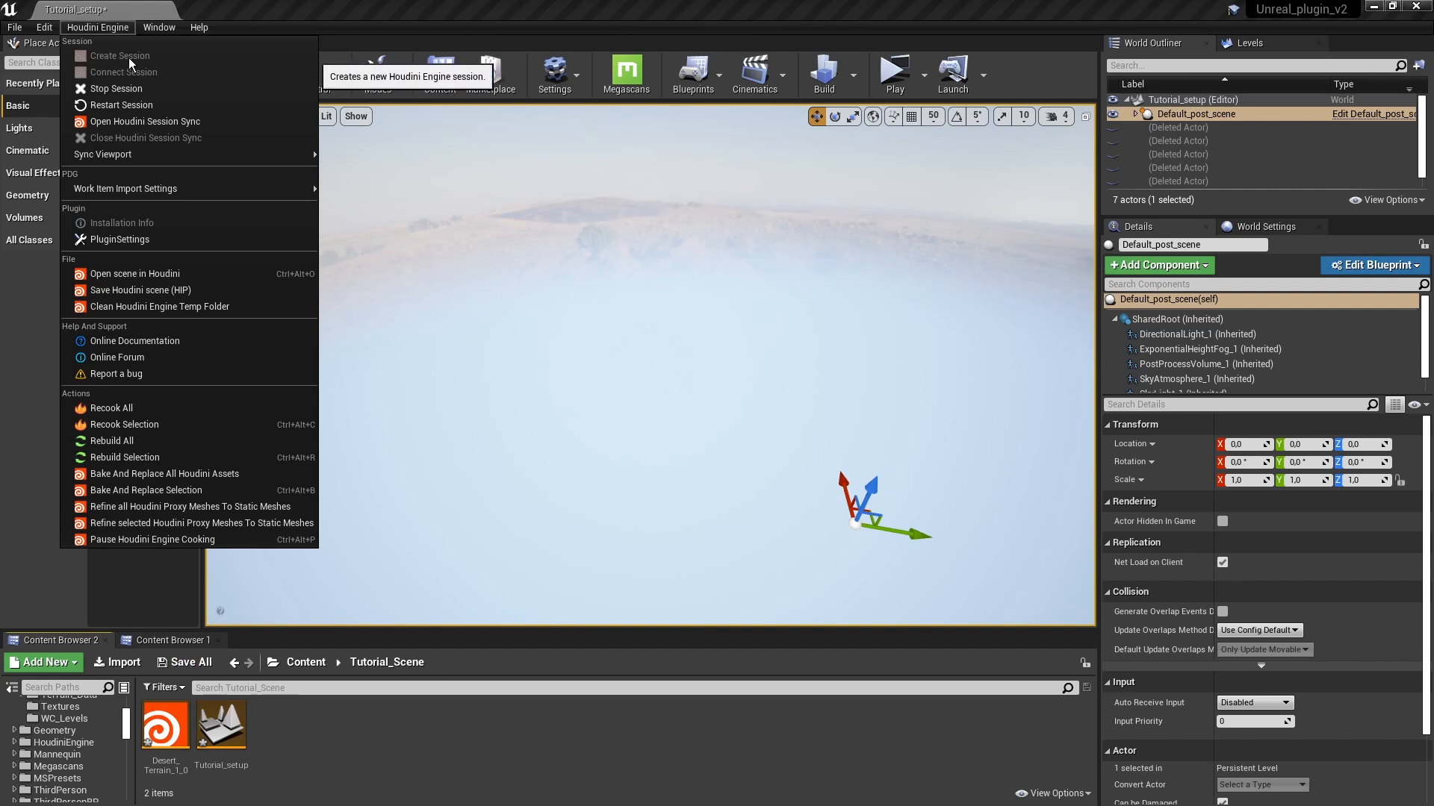
pyautogui.click(109, 32)
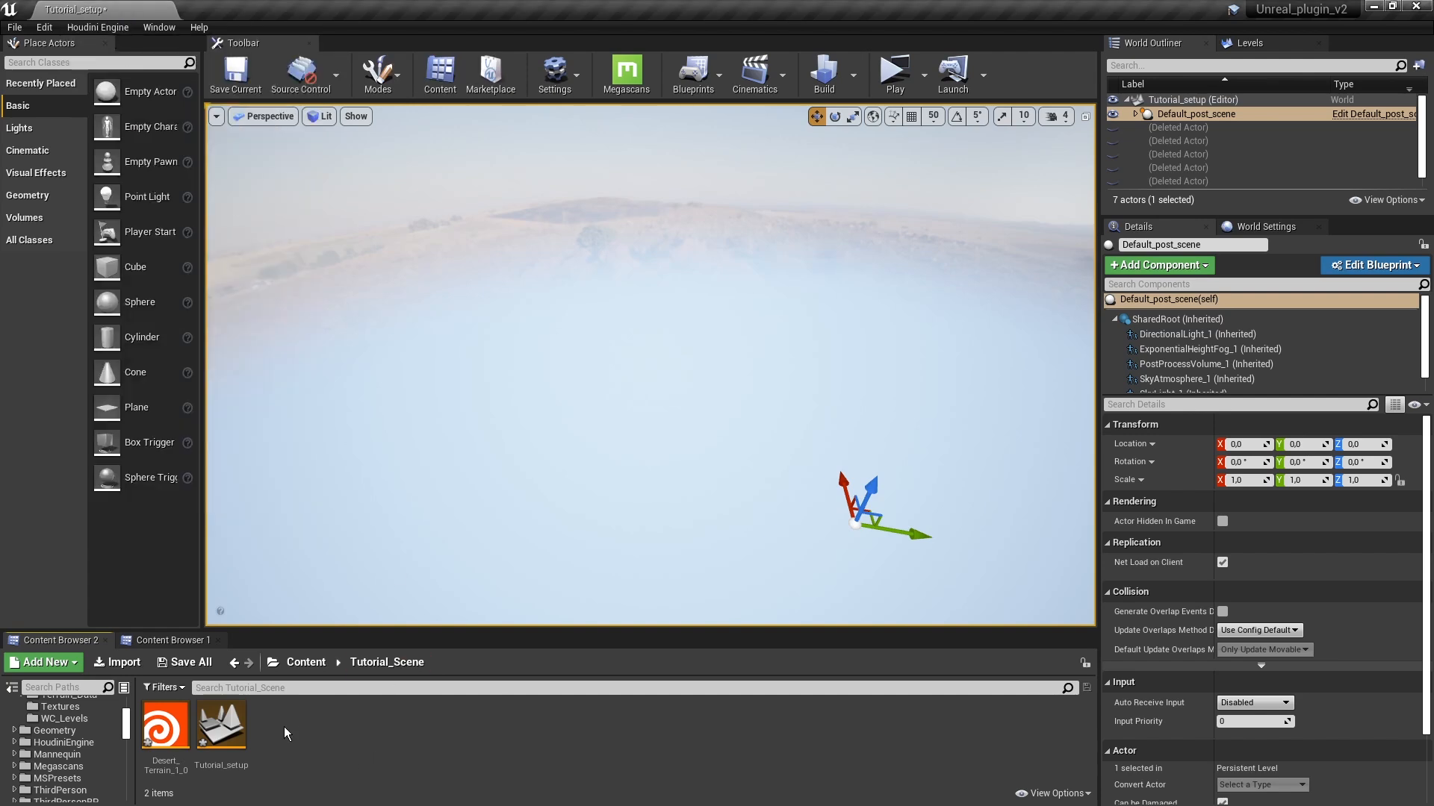
pyautogui.moveTo(165, 723); pyautogui.dragTo(560, 333)
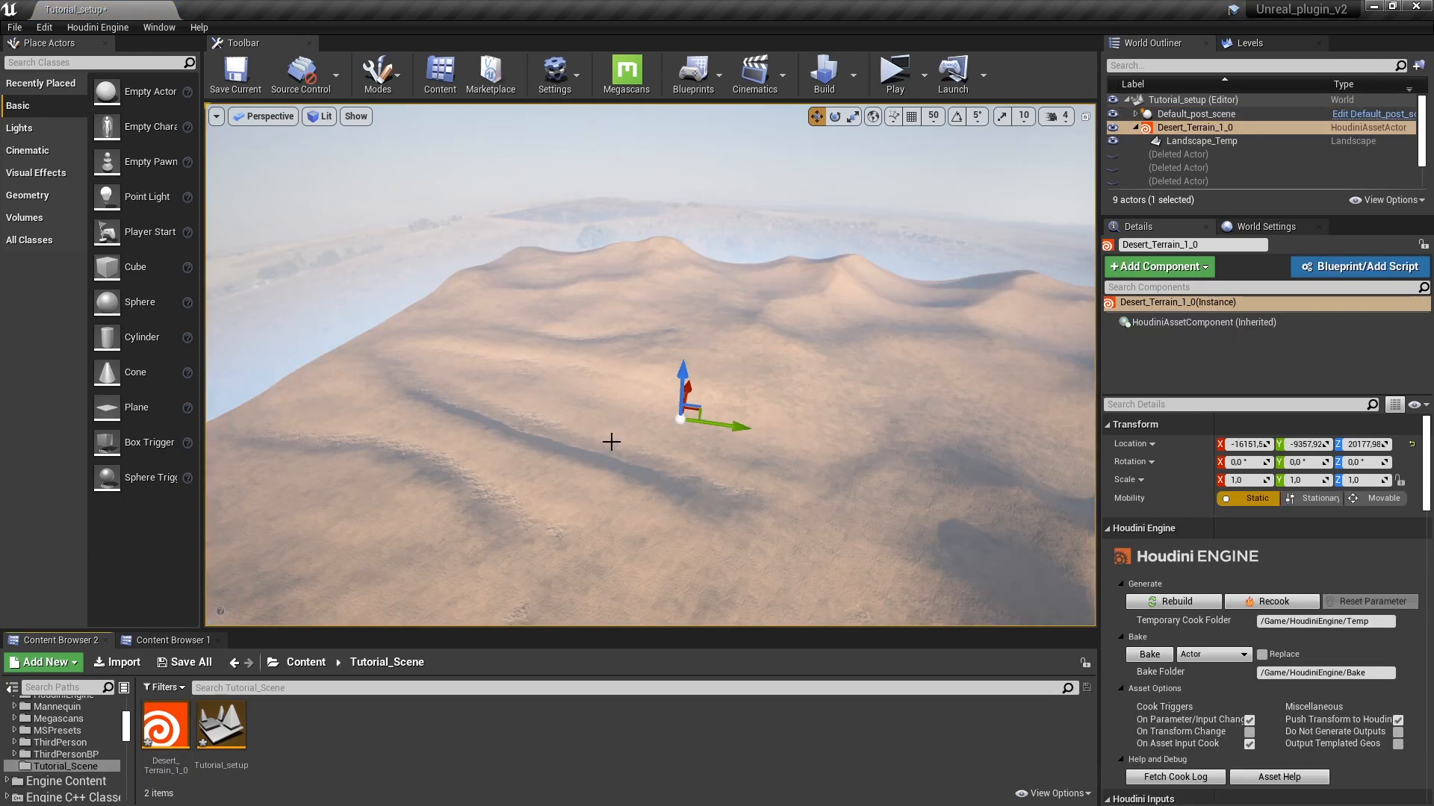
# Step: Play-test the level in a preview window, run the character across the dunes and end the session
pyautogui.press('w')
pyautogui.moveTo(832, 438); pyautogui.dragTo(358, 368, button='right')
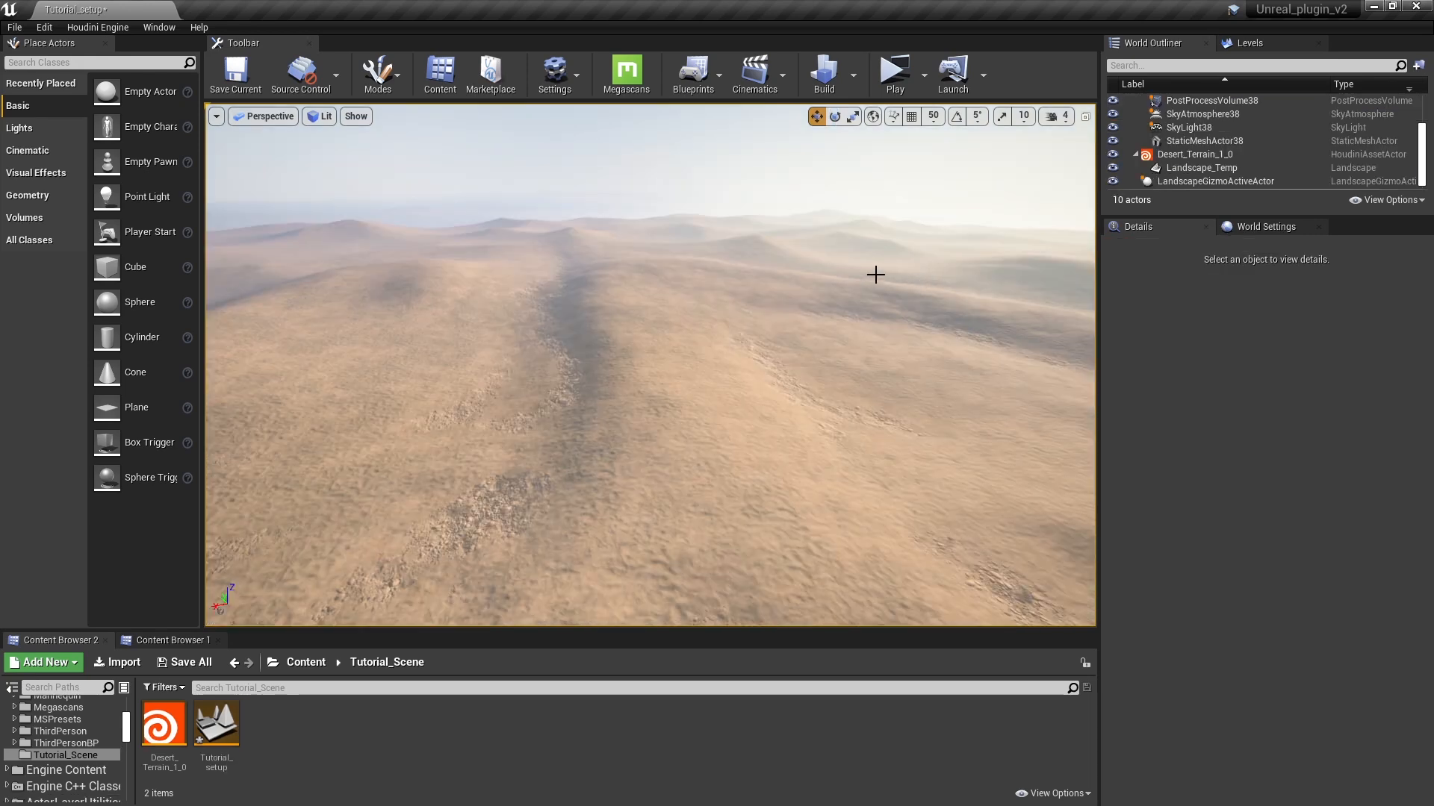
pyautogui.click(896, 84)
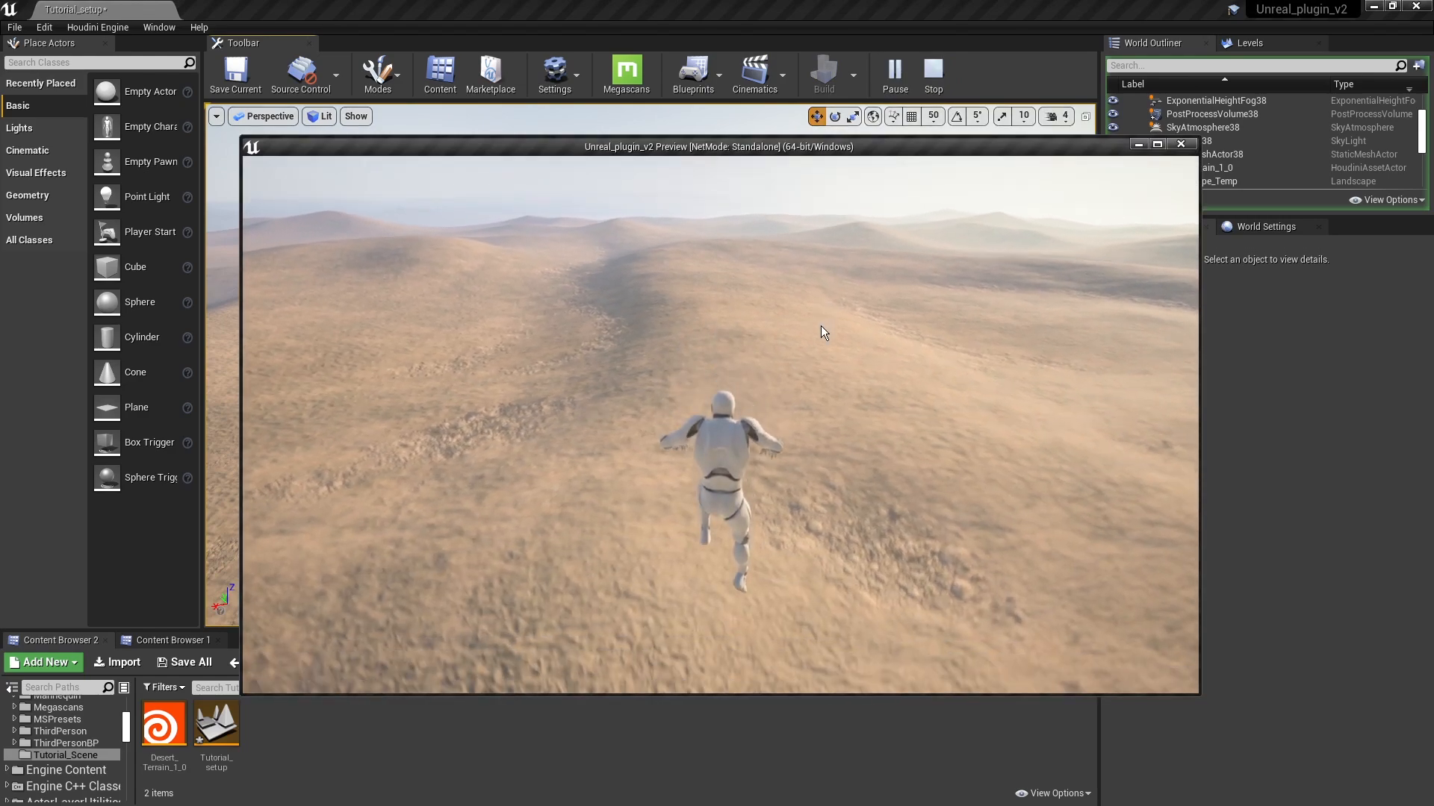
pyautogui.click(821, 326)
pyautogui.press('w')
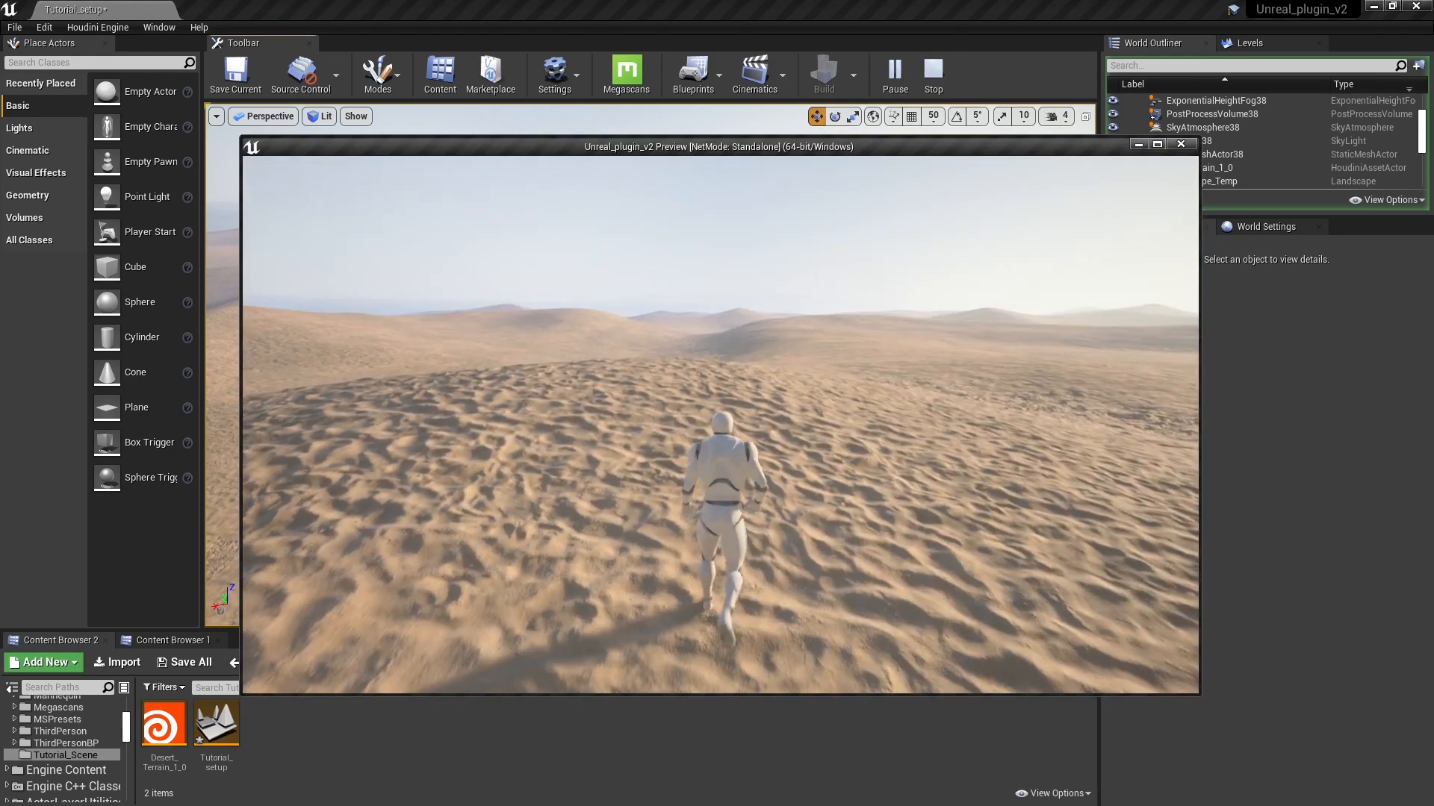
pyautogui.press('a')
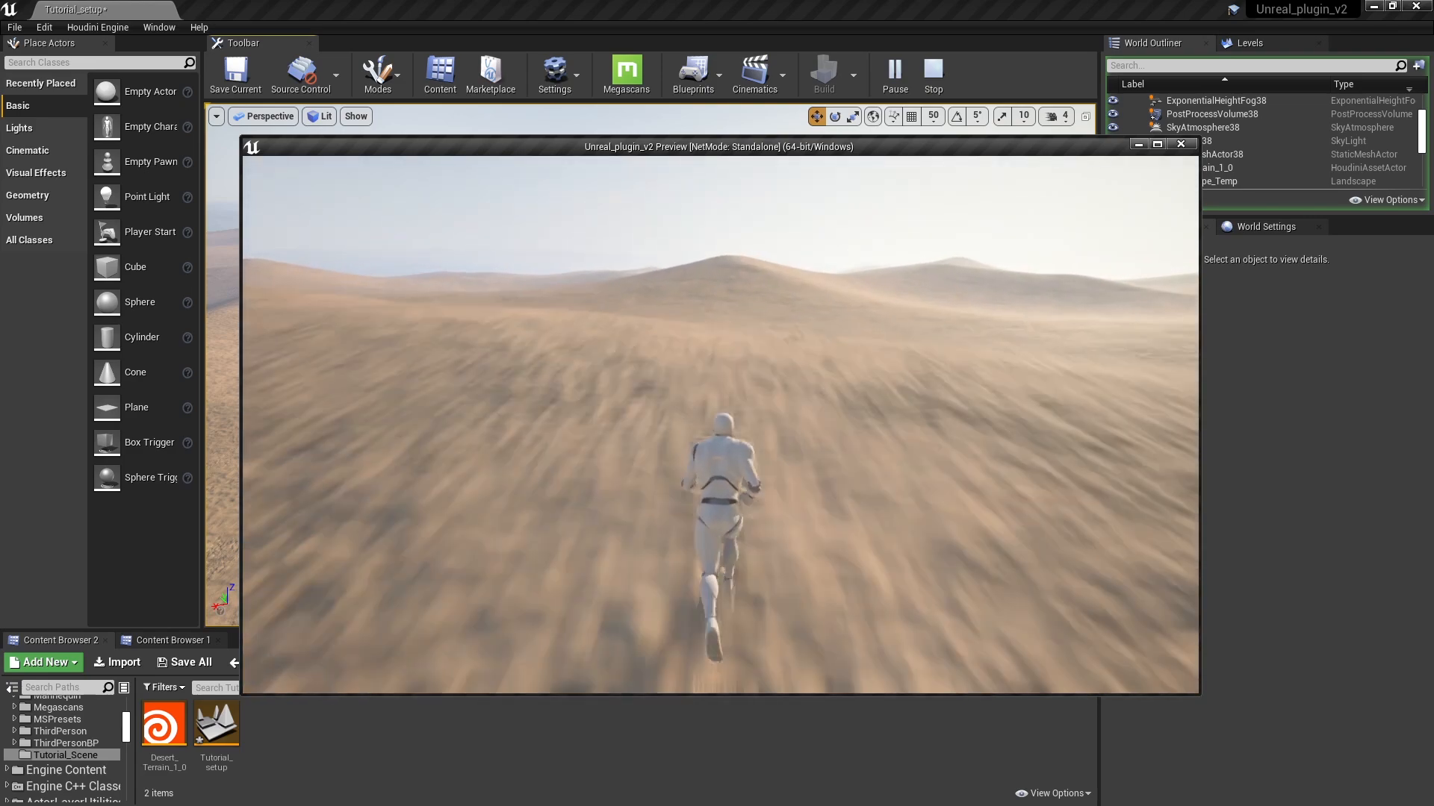
pyautogui.press('Escape')
# Step: Fly down close to the landscape and examine the rocky and rippled sand surfaces
pyautogui.moveTo(695, 378); pyautogui.dragTo(277, 478, button='right')
pyautogui.press('w')
pyautogui.press('w')
pyautogui.press('w')
pyautogui.moveTo(736, 336); pyautogui.dragTo(734, 332, button='right')
pyautogui.moveTo(793, 371); pyautogui.dragTo(892, 357, button='right')
pyautogui.press('s')
pyautogui.moveTo(832, 418); pyautogui.dragTo(878, 433, button='right')
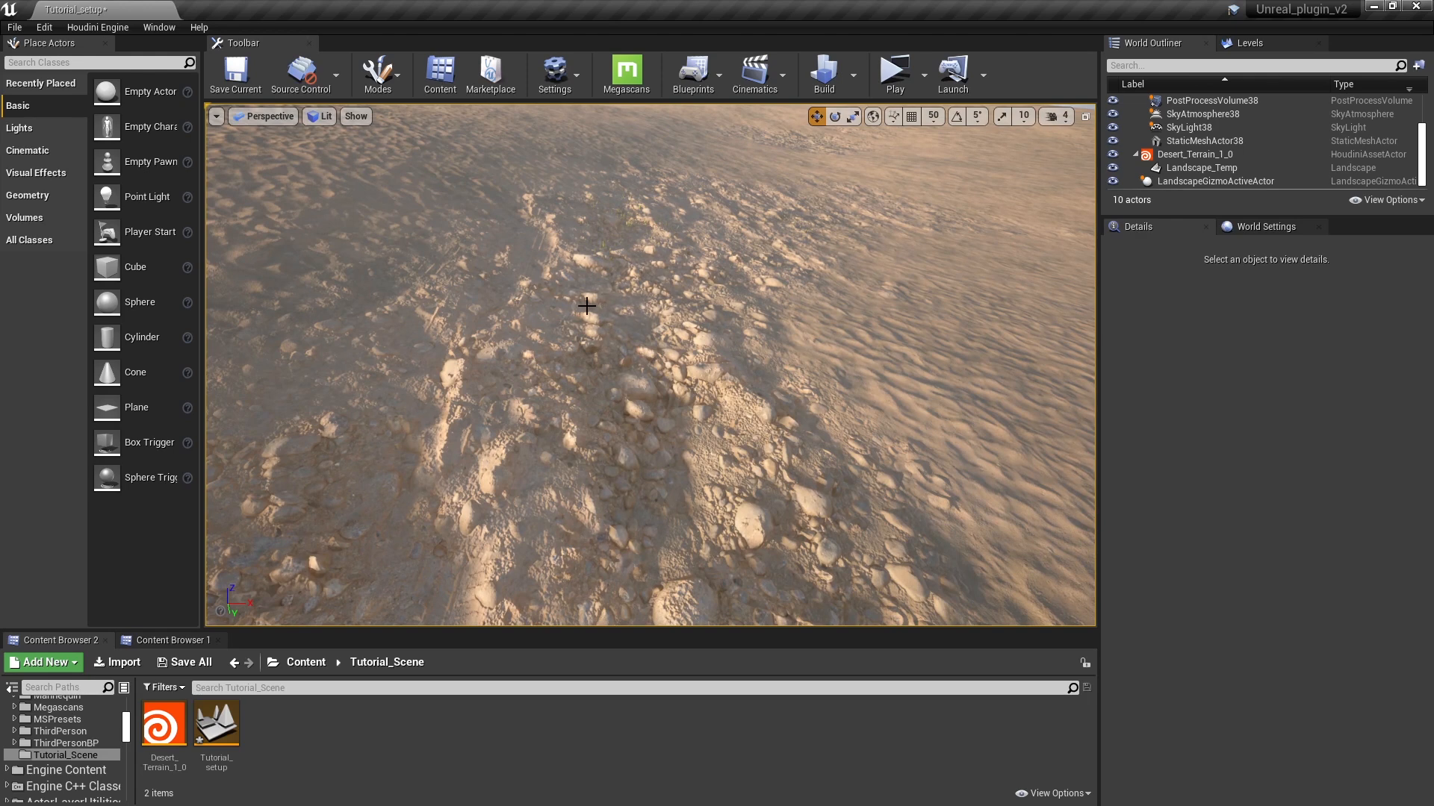
# Step: Switch to Landscape painting and paint Layer_01 over the rocky slope
pyautogui.click(378, 72)
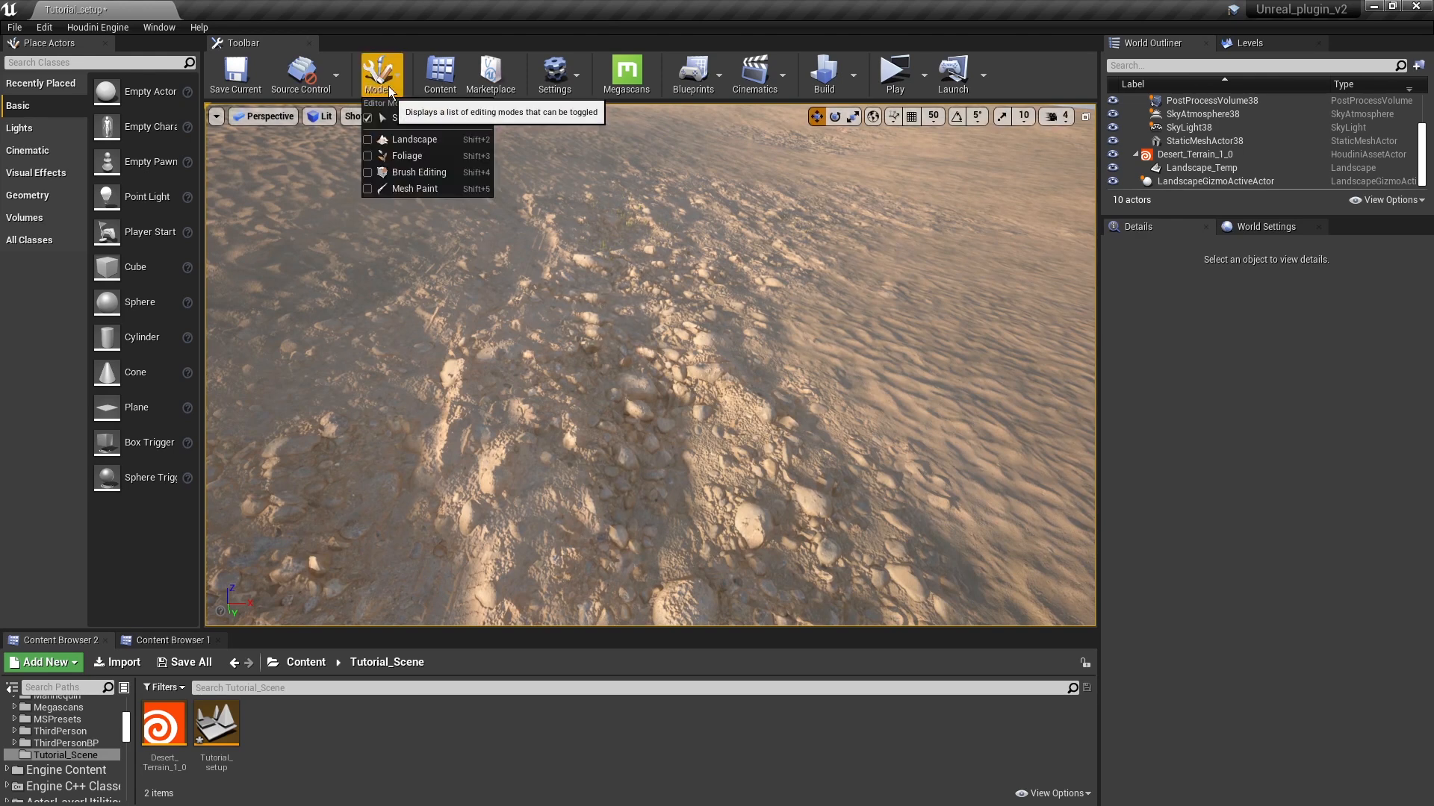
pyautogui.click(388, 139)
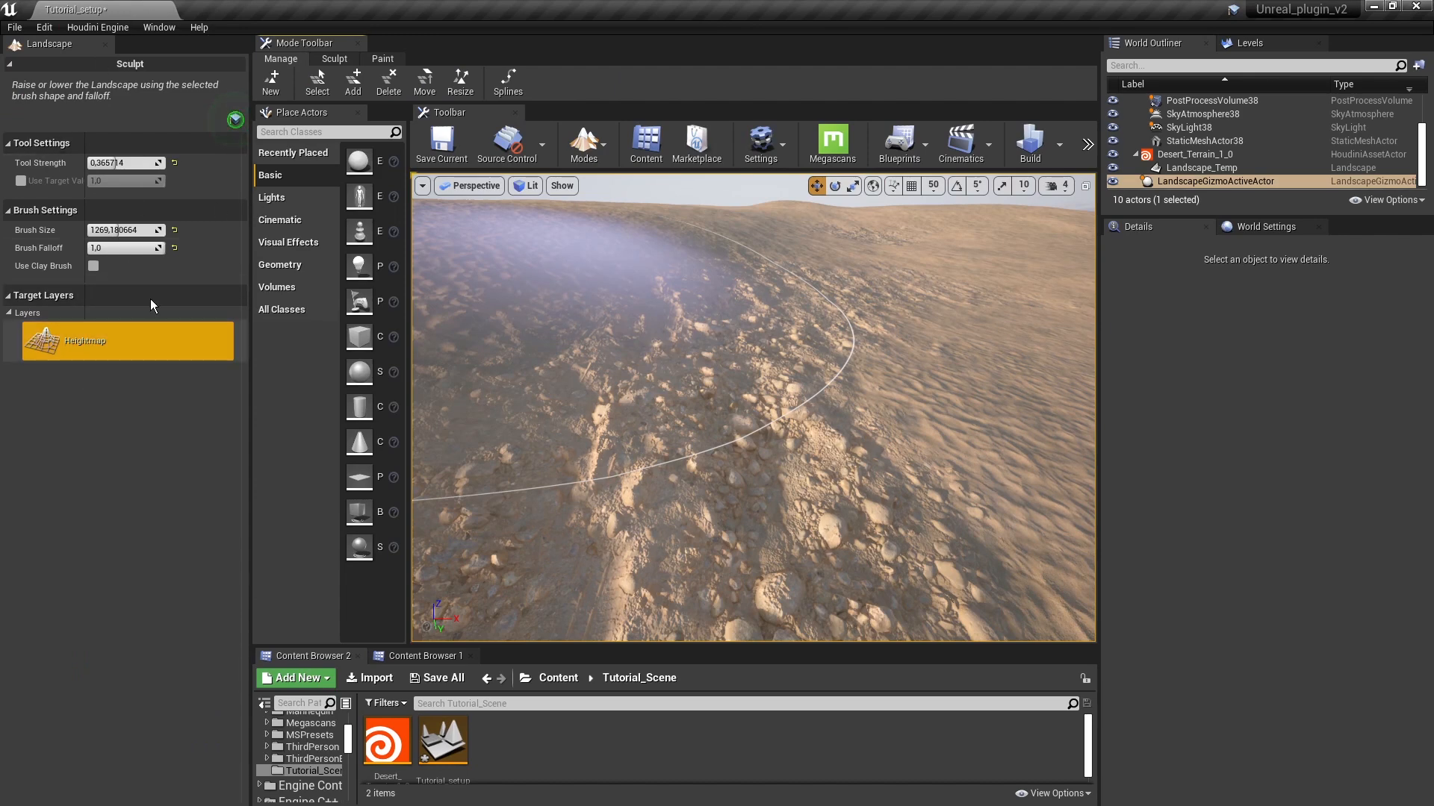
pyautogui.click(383, 58)
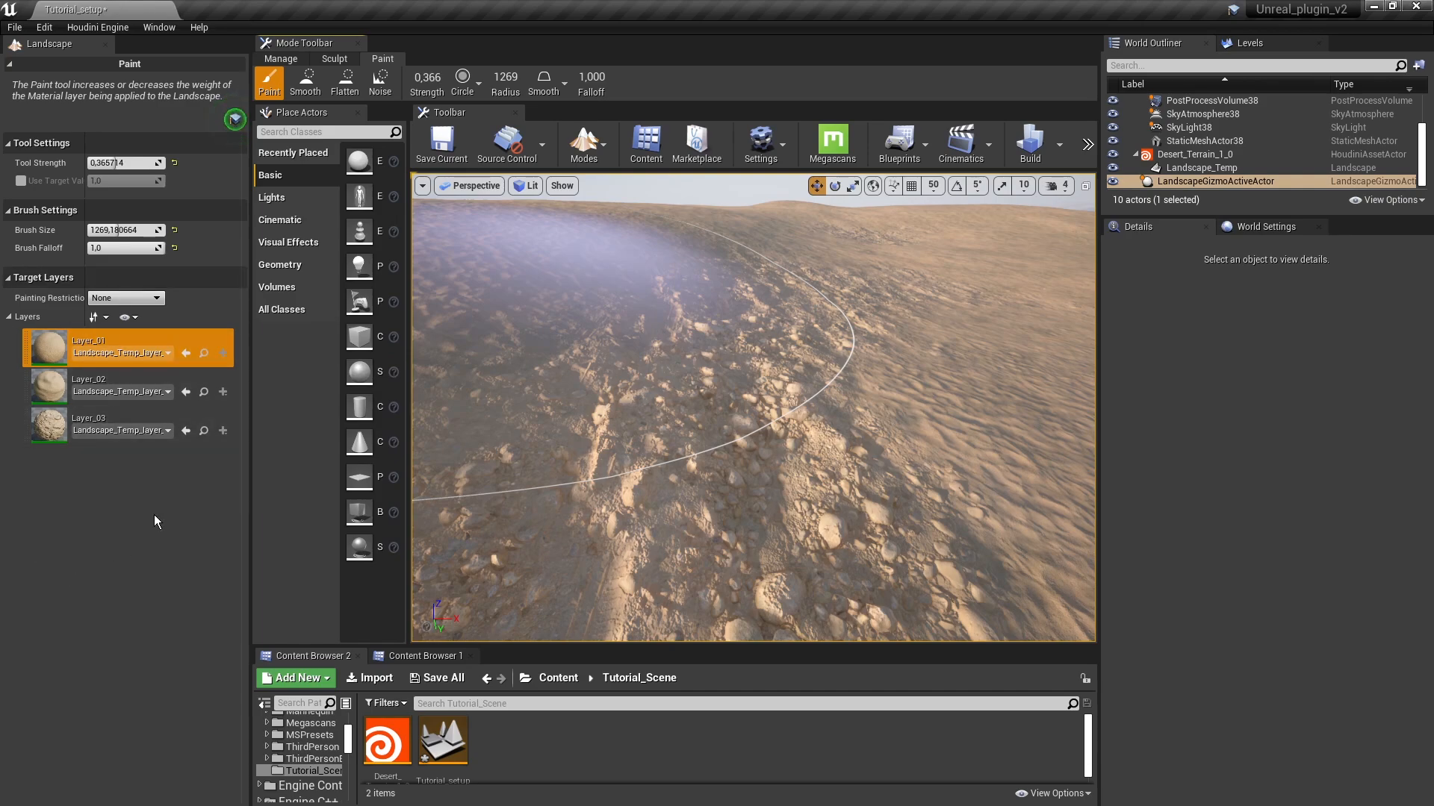
pyautogui.moveTo(714, 396)
pyautogui.mouseDown(button='right')
pyautogui.moveTo(694, 417)
pyautogui.moveTo(784, 396)
pyautogui.mouseUp(button='right')
pyautogui.moveTo(810, 329)
pyautogui.mouseDown(button='right')
pyautogui.moveTo(810, 359)
pyautogui.moveTo(768, 368)
pyautogui.moveTo(797, 351)
pyautogui.moveTo(801, 319)
pyautogui.mouseUp(button='right')
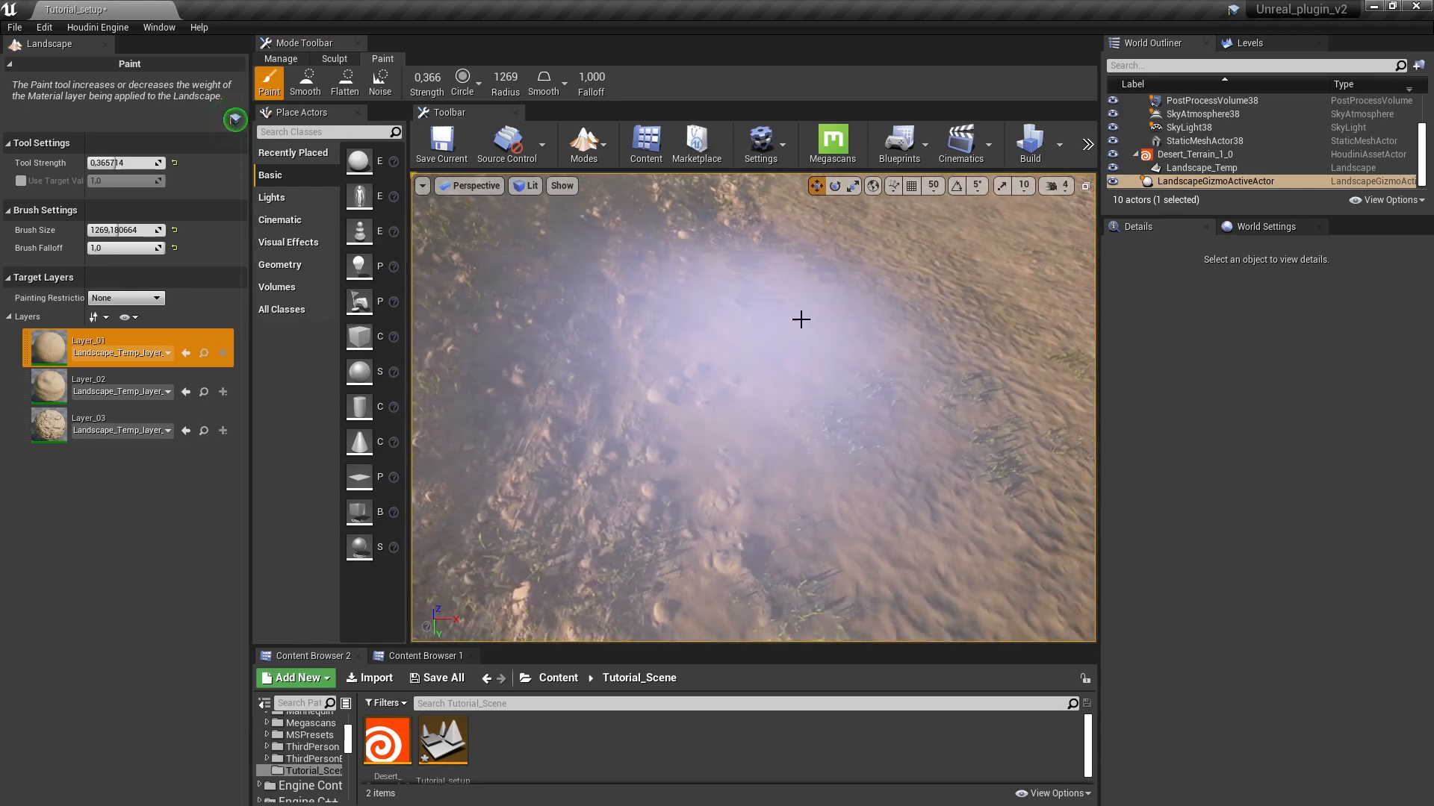
pyautogui.moveTo(836, 385)
pyautogui.mouseDown(button='right')
pyautogui.moveTo(840, 351)
pyautogui.moveTo(836, 380)
pyautogui.mouseUp(button='right')
# Step: Paint Layer_02 and Layer_03 onto the surrounding ground of the landscape
pyautogui.click(112, 385)
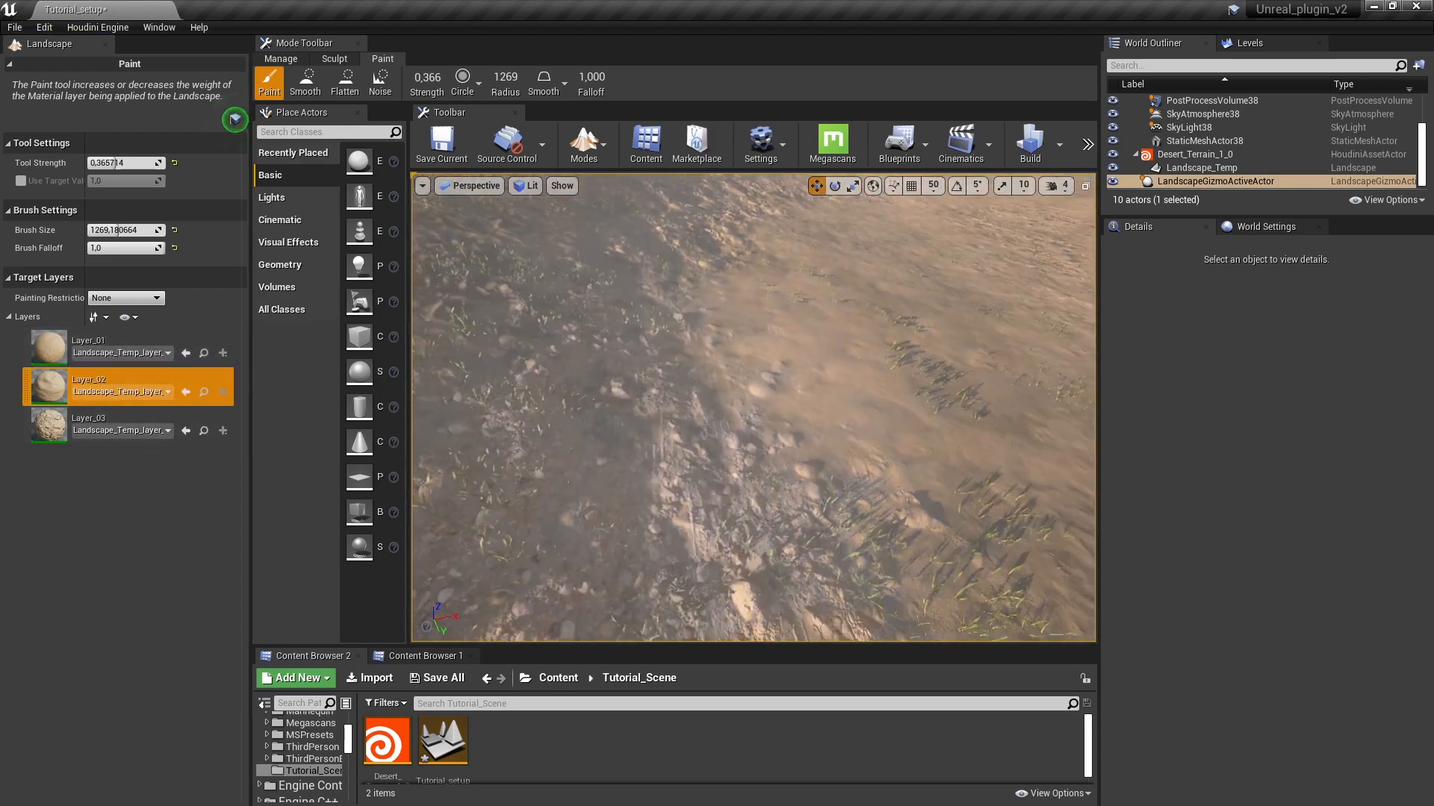
pyautogui.moveTo(836, 330)
pyautogui.mouseDown(button='right')
pyautogui.moveTo(836, 318)
pyautogui.moveTo(837, 347)
pyautogui.mouseUp(button='right')
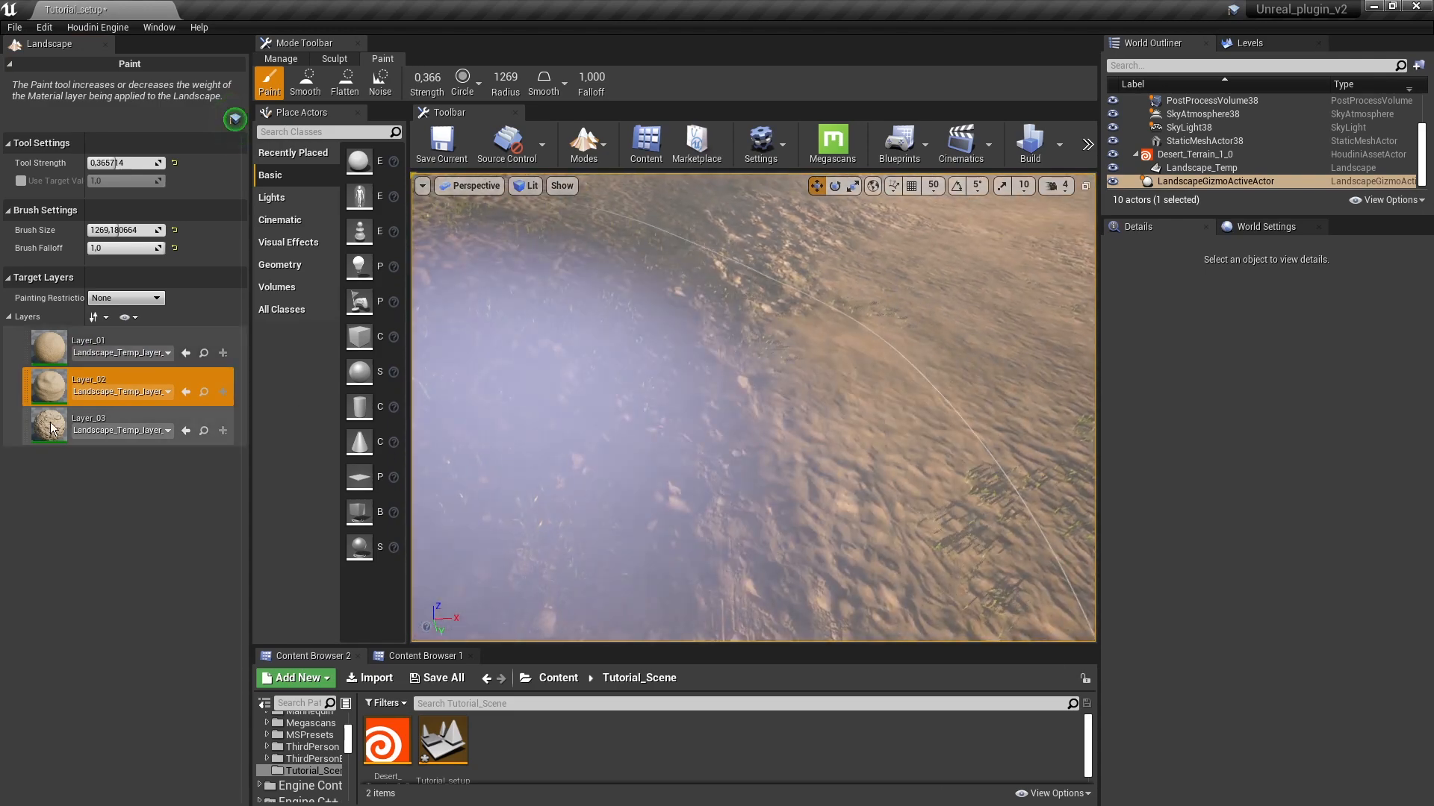
pyautogui.click(112, 424)
pyautogui.moveTo(807, 410); pyautogui.dragTo(845, 397, button='right')
pyautogui.moveTo(918, 282); pyautogui.dragTo(1023, 283, button='right')
pyautogui.moveTo(851, 441)
pyautogui.mouseDown()
pyautogui.moveTo(749, 478)
pyautogui.moveTo(559, 292)
pyautogui.mouseUp()
pyautogui.moveTo(559, 292); pyautogui.dragTo(359, 272, button='right')
pyautogui.moveTo(771, 389)
pyautogui.mouseDown(button='right')
pyautogui.moveTo(749, 404)
pyautogui.moveTo(719, 382)
pyautogui.moveTo(698, 390)
pyautogui.moveTo(1010, 389)
pyautogui.moveTo(778, 412)
pyautogui.moveTo(775, 366)
pyautogui.moveTo(771, 389)
pyautogui.mouseUp(button='right')
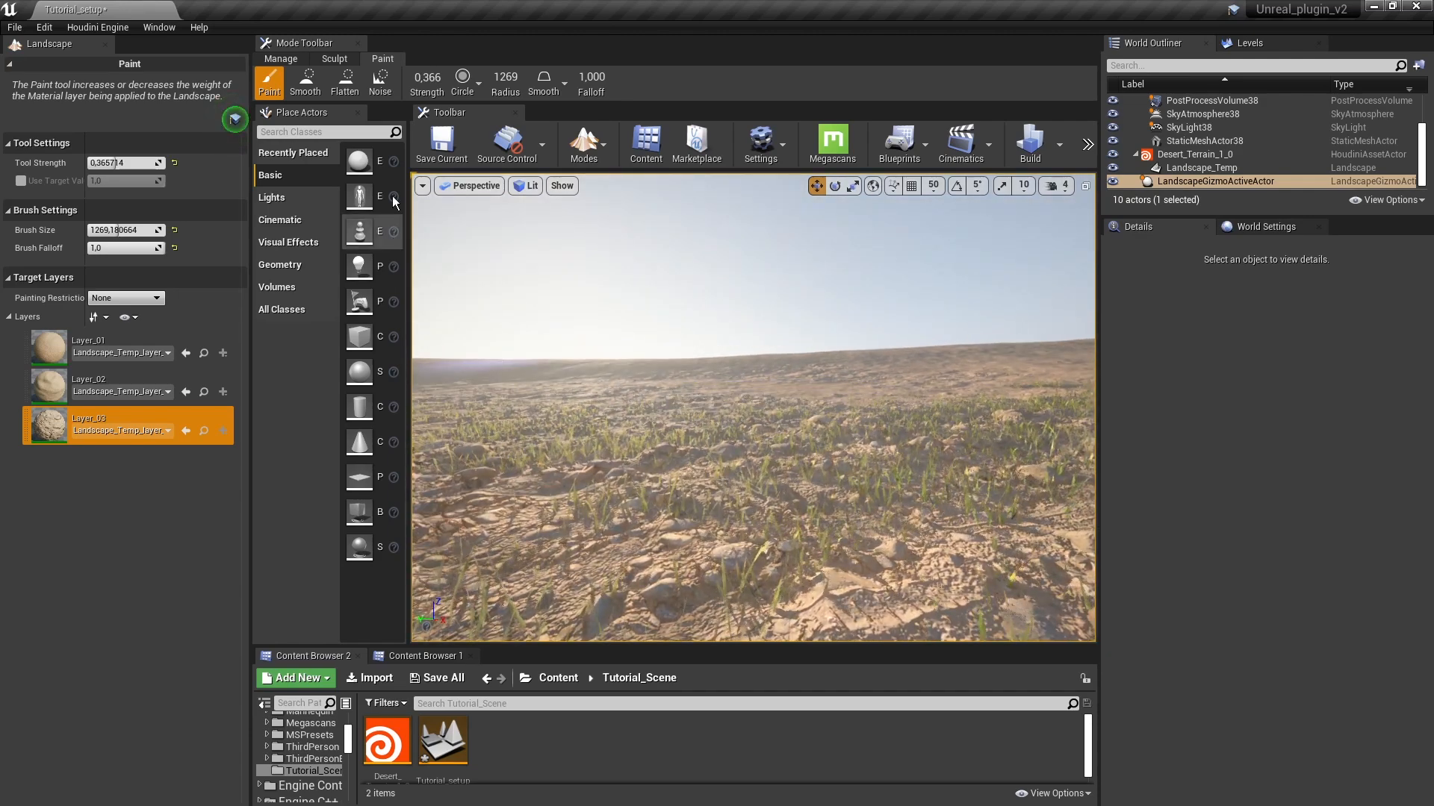
pyautogui.click(584, 143)
pyautogui.click(598, 208)
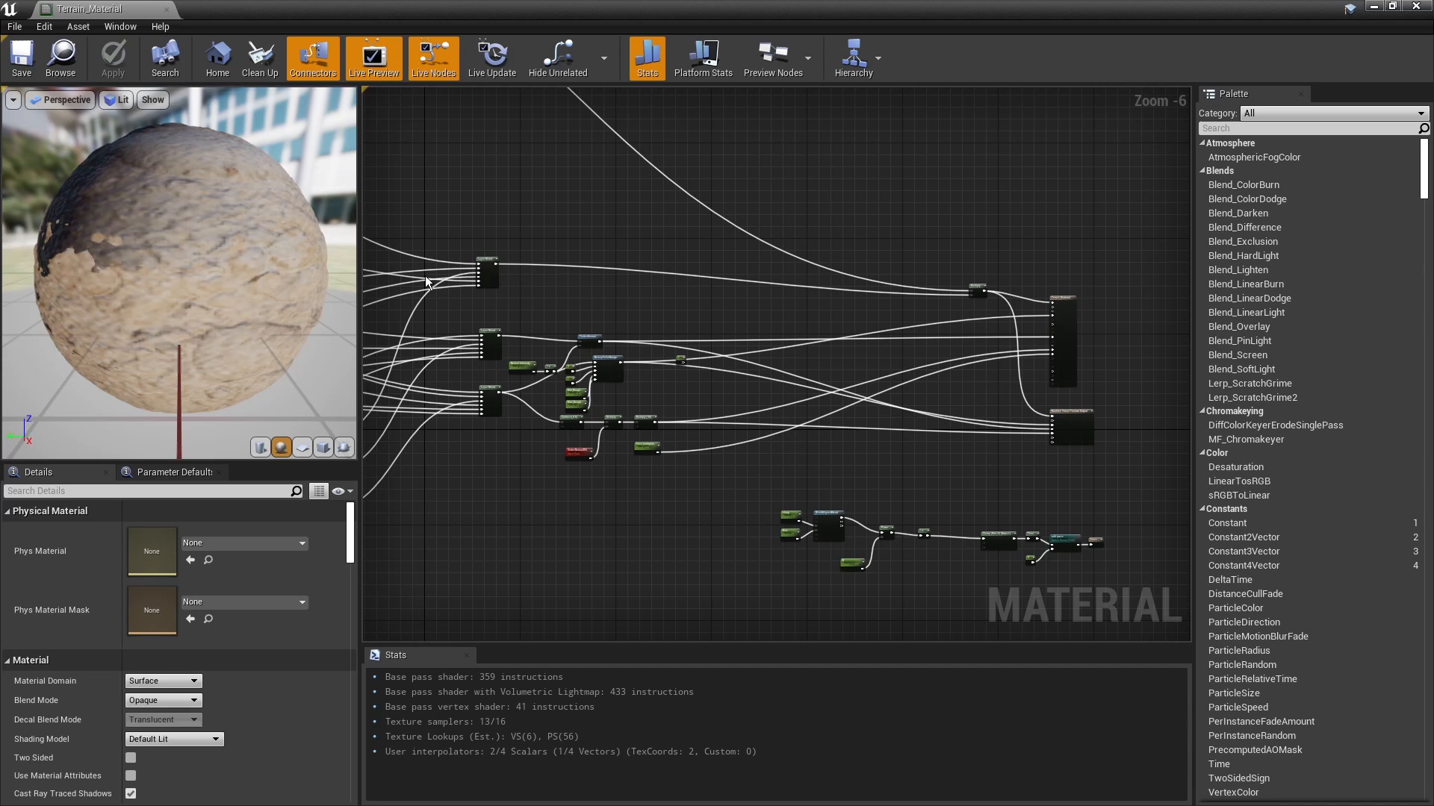
# Step: Examine the layer names Layer_01, Layer_02 and Layer_03 in the uppermost Layer Blend node of Terrain_Material
pyautogui.moveTo(450, 172); pyautogui.dragTo(494, 189, button='right')
pyautogui.scroll(5, 547, 267)
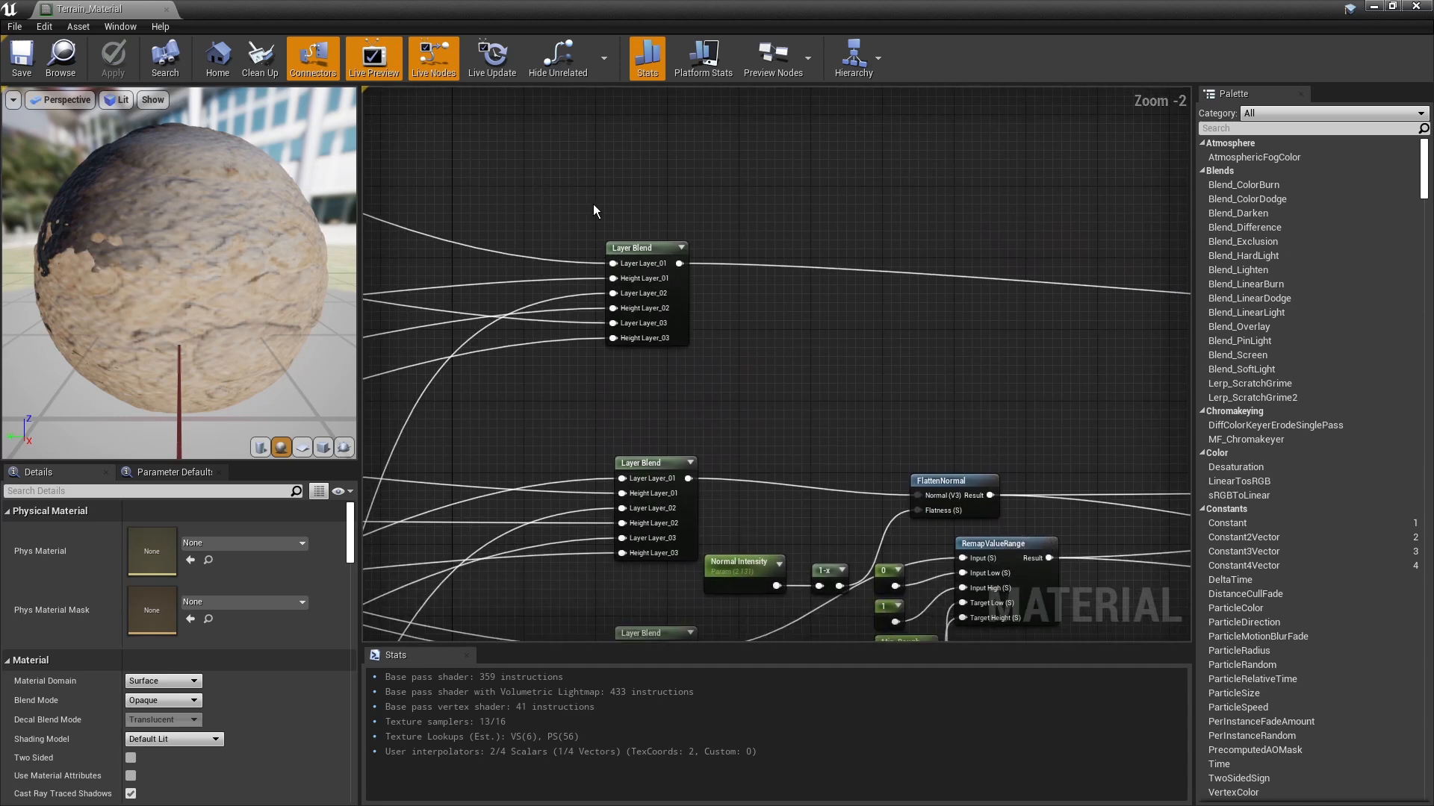
pyautogui.moveTo(565, 200)
pyautogui.mouseDown()
pyautogui.moveTo(759, 405)
pyautogui.moveTo(699, 371)
pyautogui.moveTo(589, 214)
pyautogui.mouseUp()
pyautogui.click(759, 401)
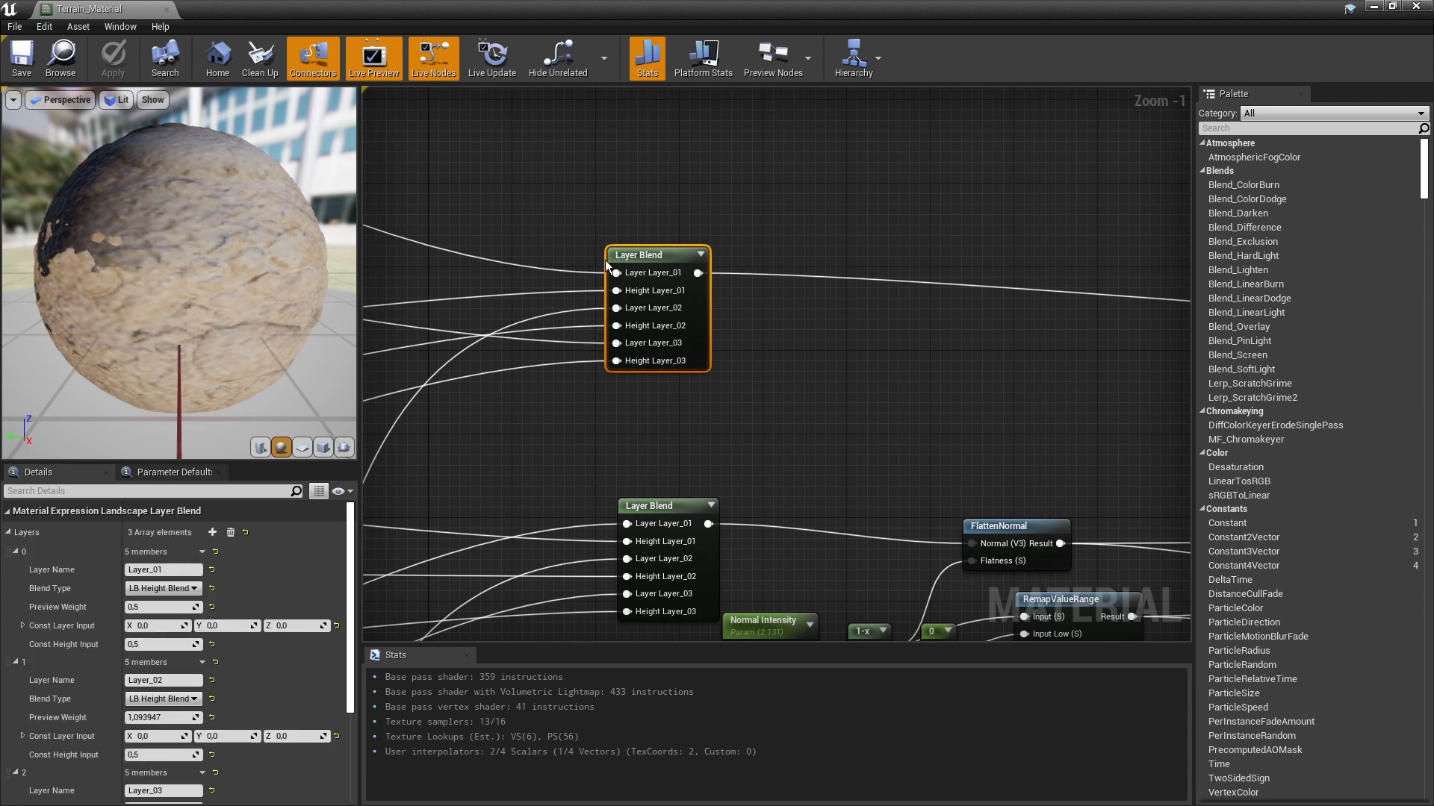
pyautogui.click(161, 570)
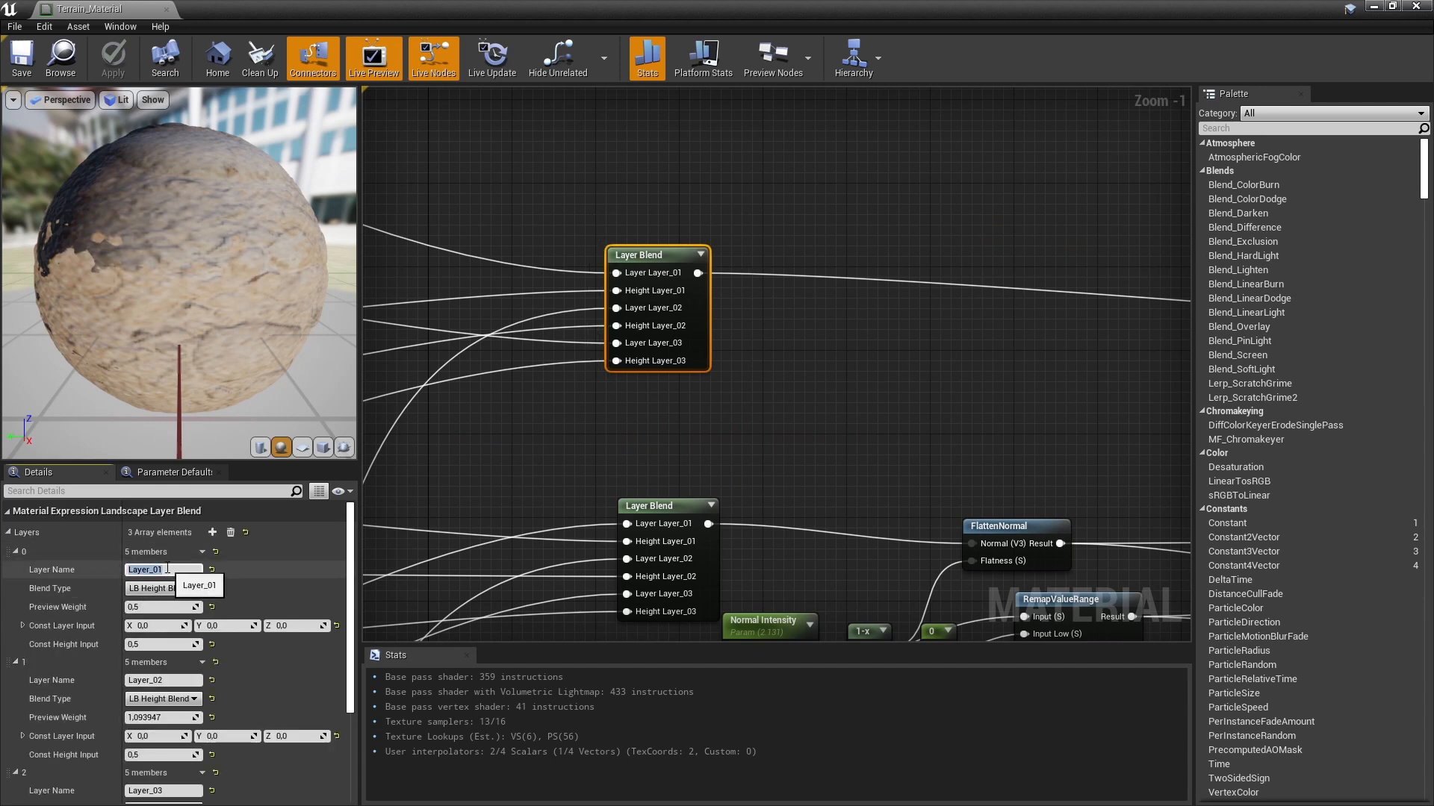
pyautogui.click(165, 684)
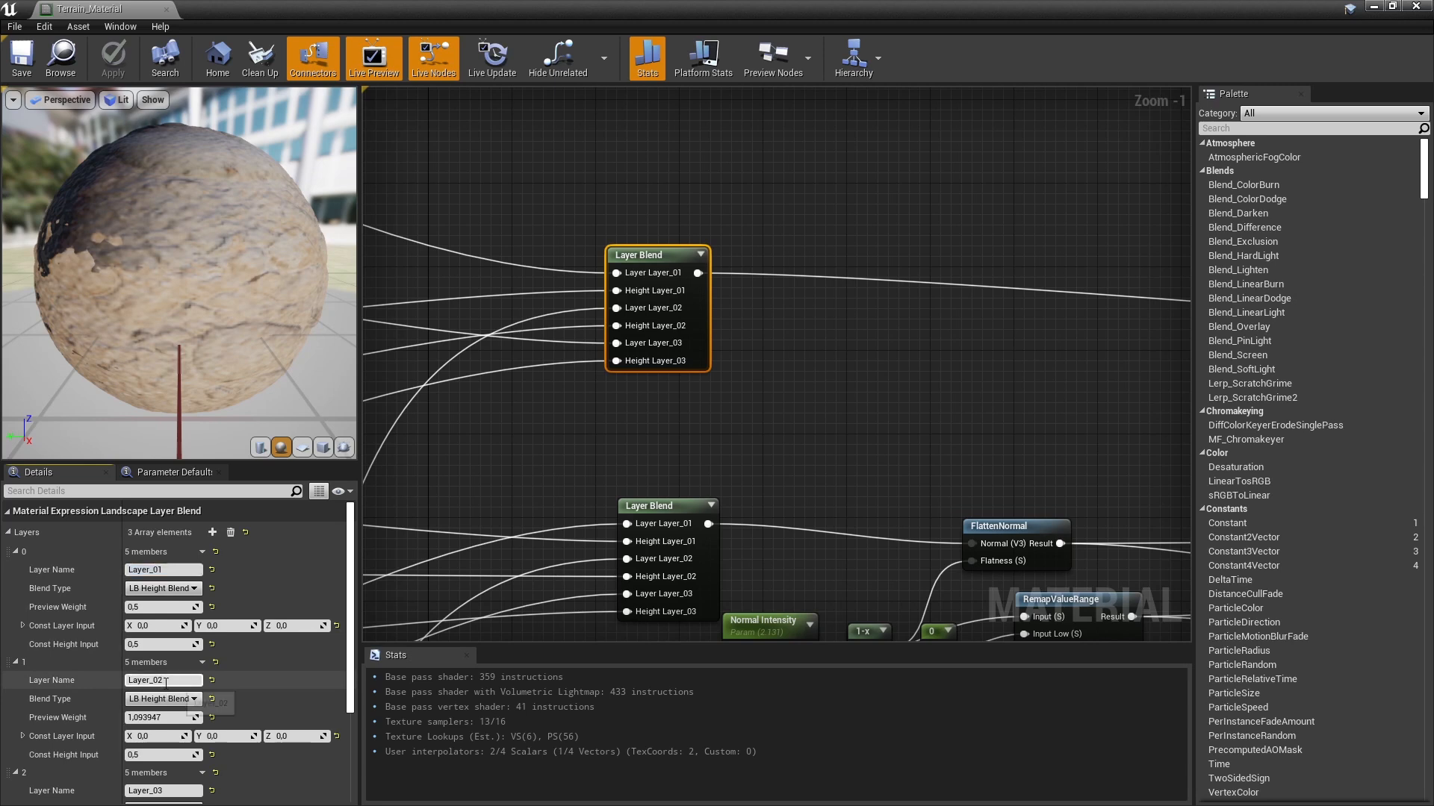
pyautogui.press('Tab')
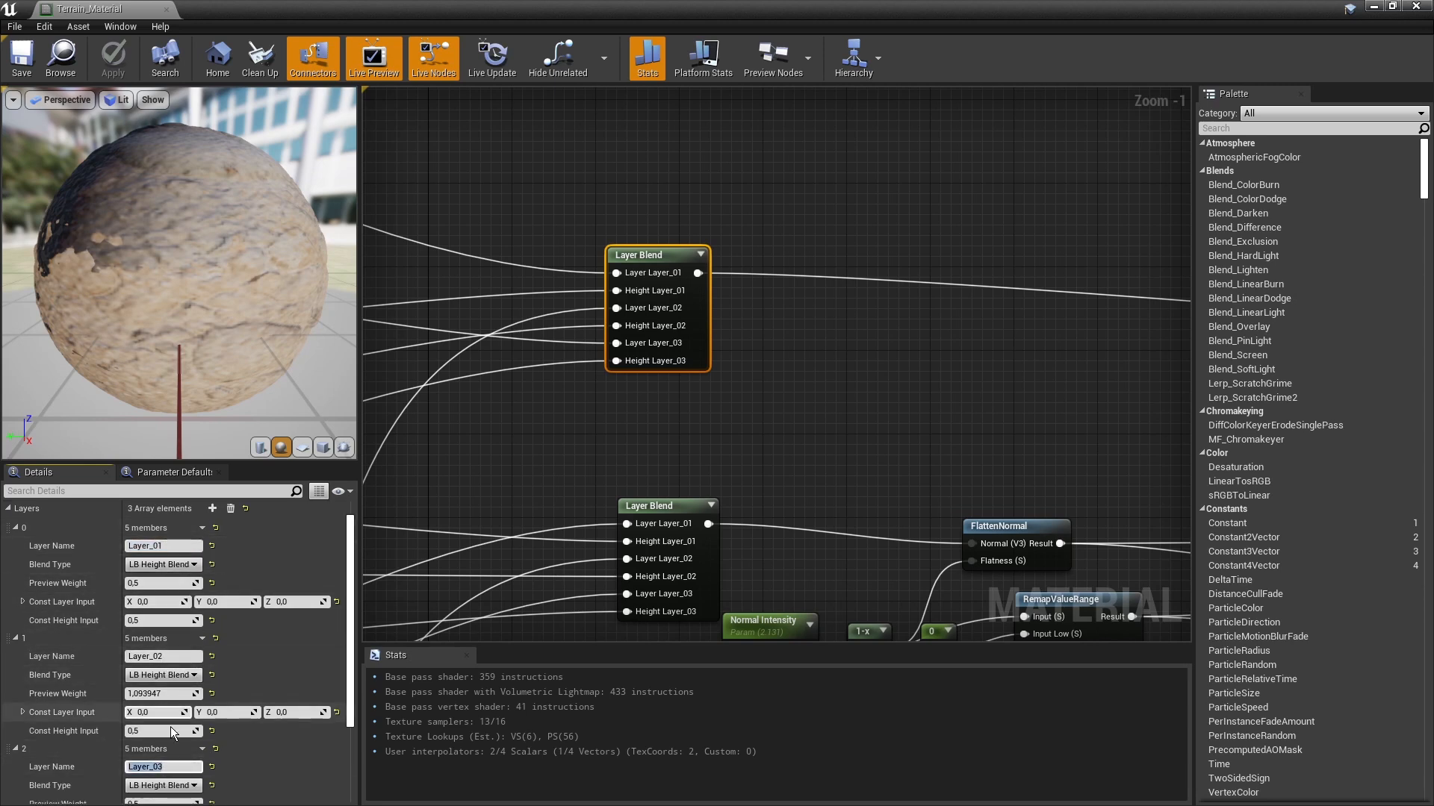
pyautogui.click(536, 458)
pyautogui.moveTo(524, 454); pyautogui.dragTo(597, 432, button='right')
pyautogui.click(730, 228)
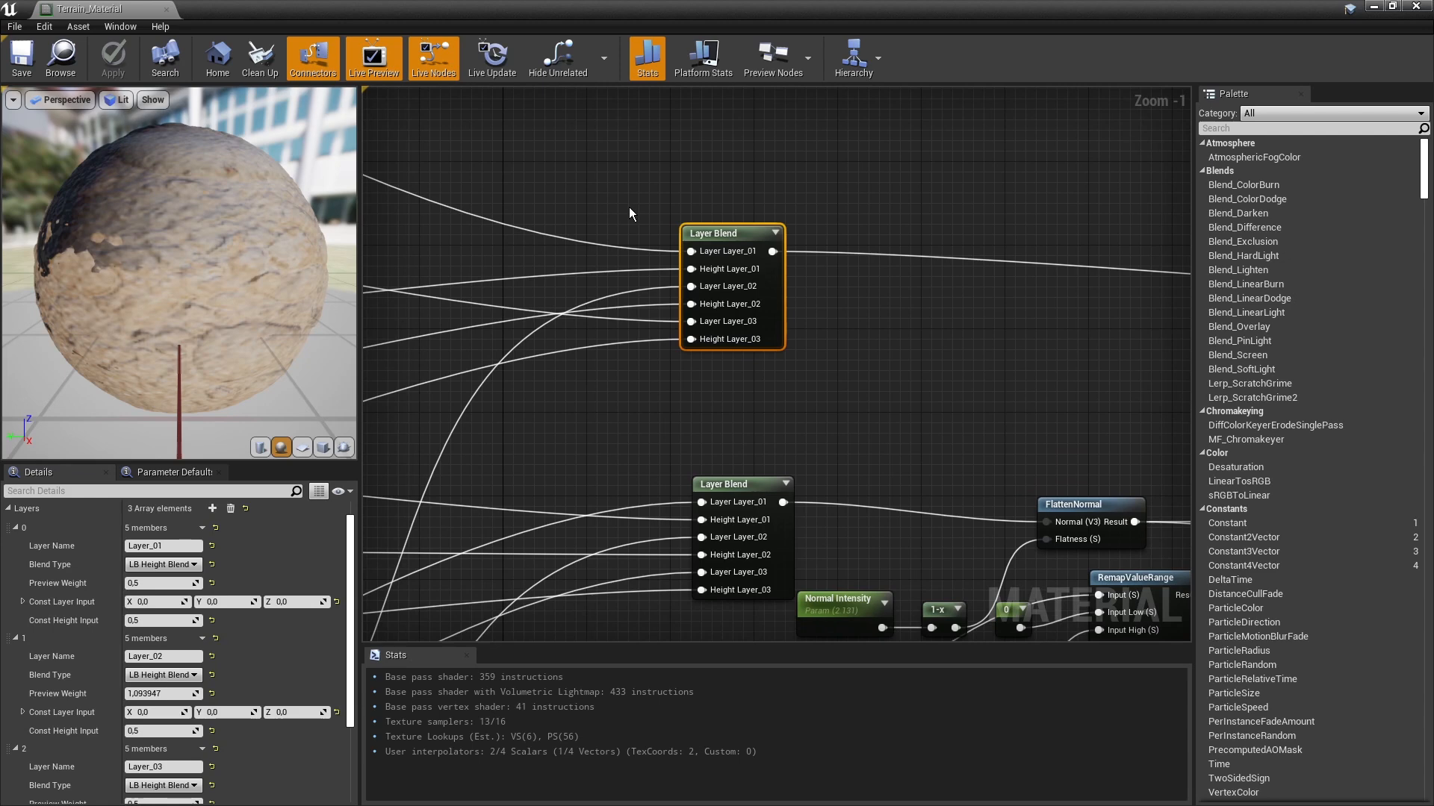
# Step: Examine the two lower Layer Blend nodes and the FlattenNormal, RemapValueRange and Multiply nodes they feed
pyautogui.scroll(-1, 638, 204)
pyautogui.moveTo(657, 168); pyautogui.dragTo(862, 353)
pyautogui.moveTo(810, 373); pyautogui.dragTo(847, 185, button='right')
pyautogui.click(796, 186)
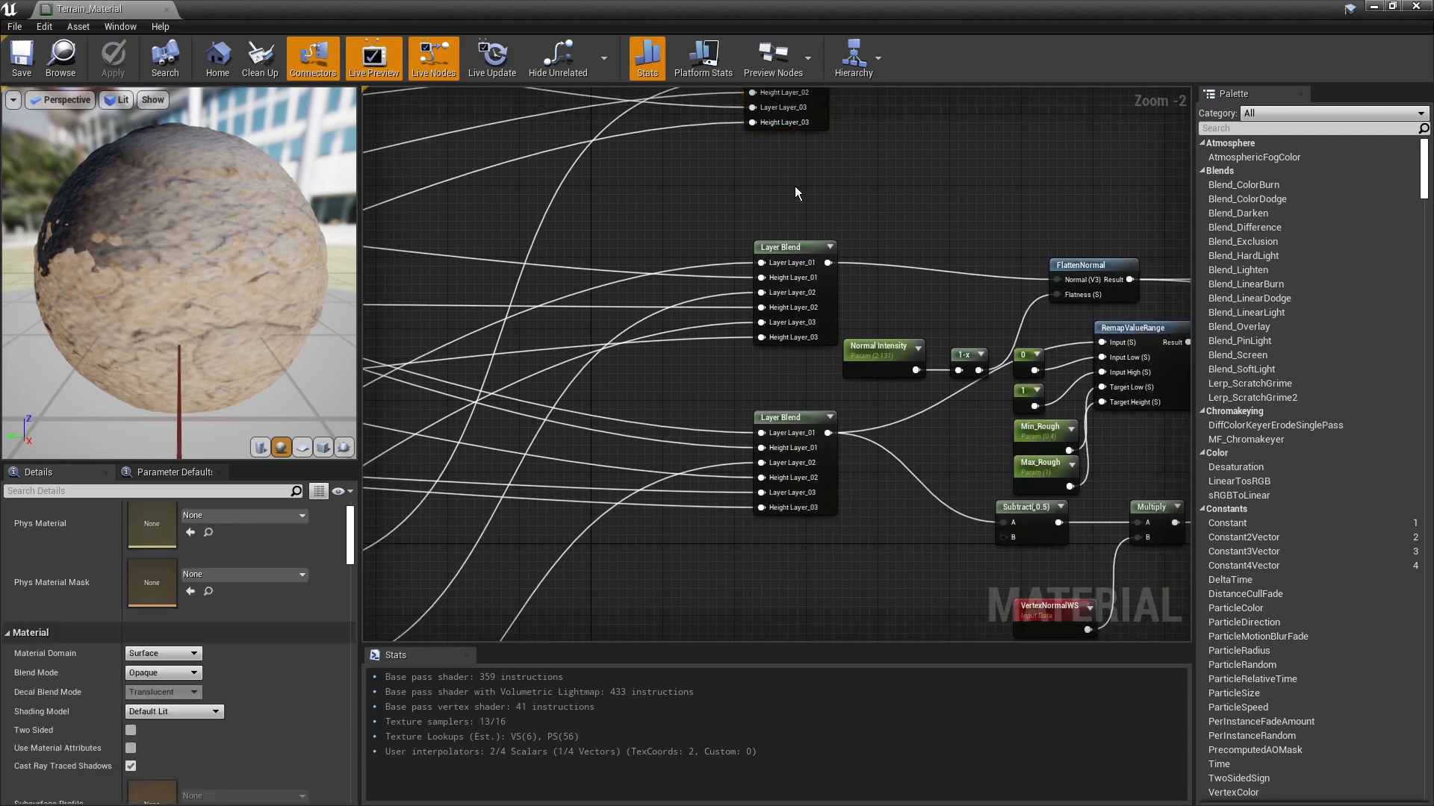
pyautogui.moveTo(724, 192); pyautogui.dragTo(624, 169, button='right')
pyautogui.moveTo(624, 169); pyautogui.dragTo(709, 307)
pyautogui.moveTo(755, 227); pyautogui.dragTo(623, 217, button='right')
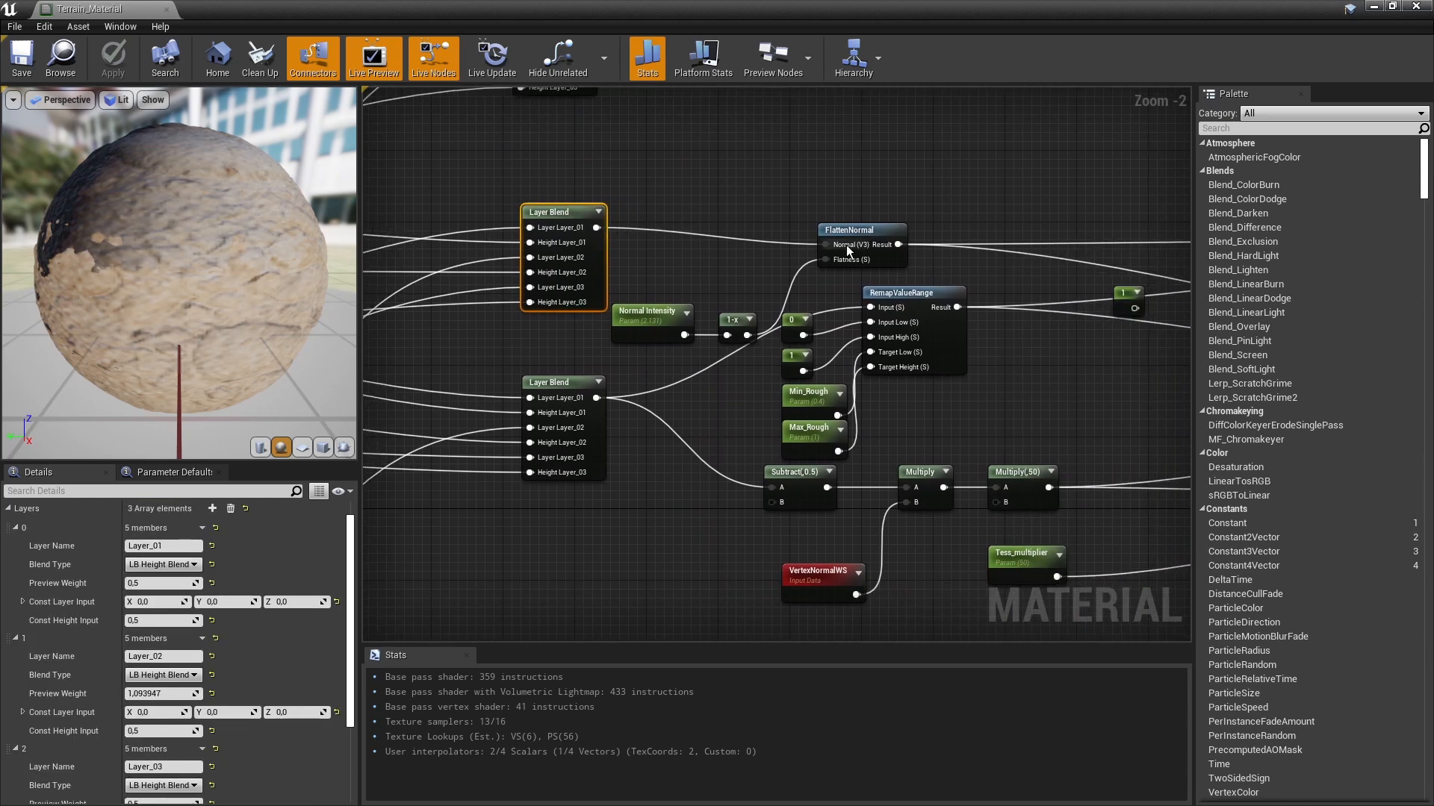
pyautogui.click(850, 218)
pyautogui.moveTo(633, 575); pyautogui.dragTo(753, 492, button='right')
pyautogui.moveTo(753, 492); pyautogui.dragTo(661, 312)
pyautogui.moveTo(681, 306); pyautogui.dragTo(751, 523, button='right')
pyautogui.click(701, 319)
pyautogui.scroll(-1, 772, 468)
pyautogui.click(807, 405)
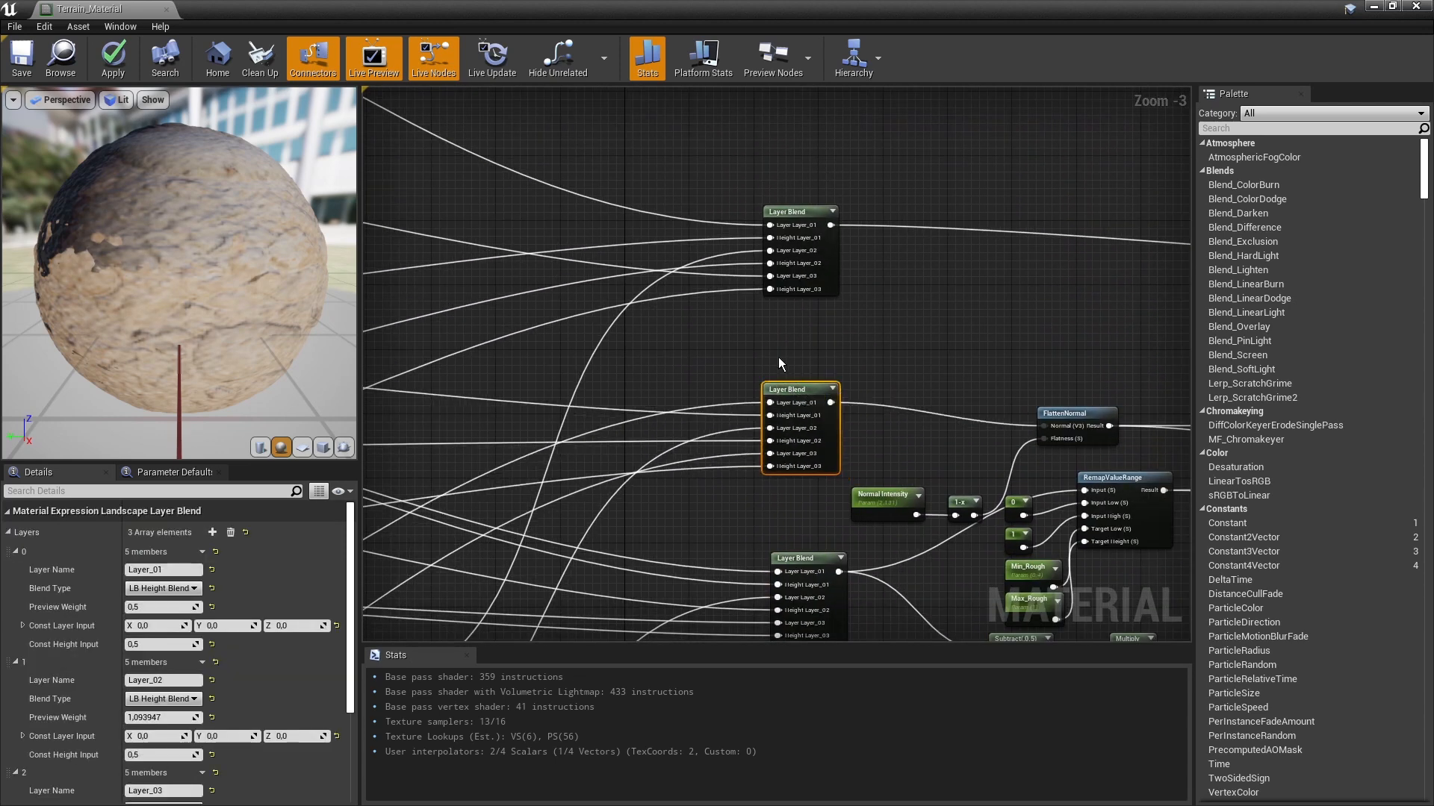
# Step: Trace the graph back to the three albedo Texture Object nodes and check which texture each one uses
pyautogui.click(713, 316)
pyautogui.scroll(-3, 876, 377)
pyautogui.scroll(1, 877, 378)
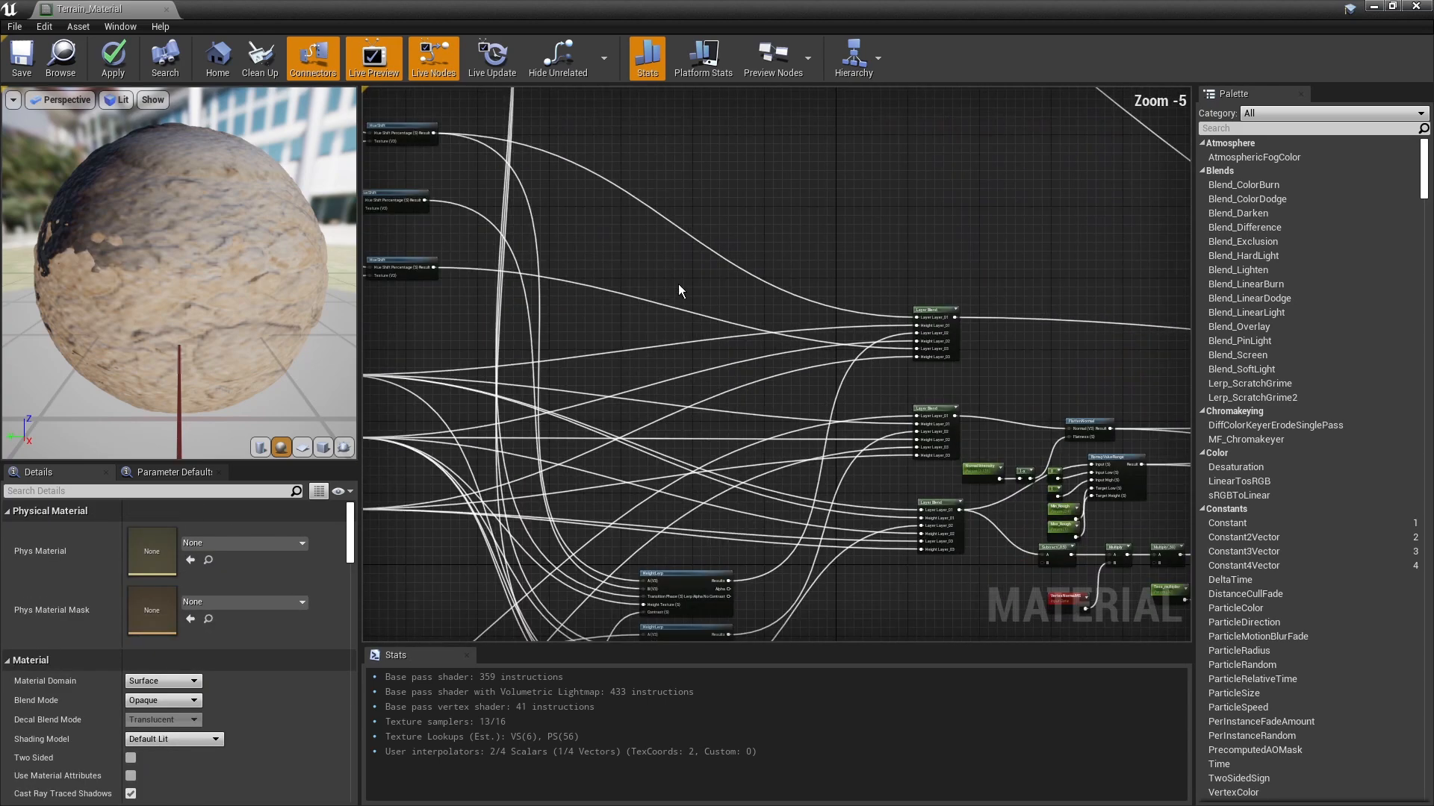
pyautogui.scroll(-5, 509, 203)
pyautogui.moveTo(509, 203); pyautogui.dragTo(974, 373, button='right')
pyautogui.scroll(3, 576, 351)
pyautogui.scroll(3, 580, 353)
pyautogui.moveTo(609, 360); pyautogui.dragTo(433, 415, button='right')
pyautogui.scroll(-1, 433, 415)
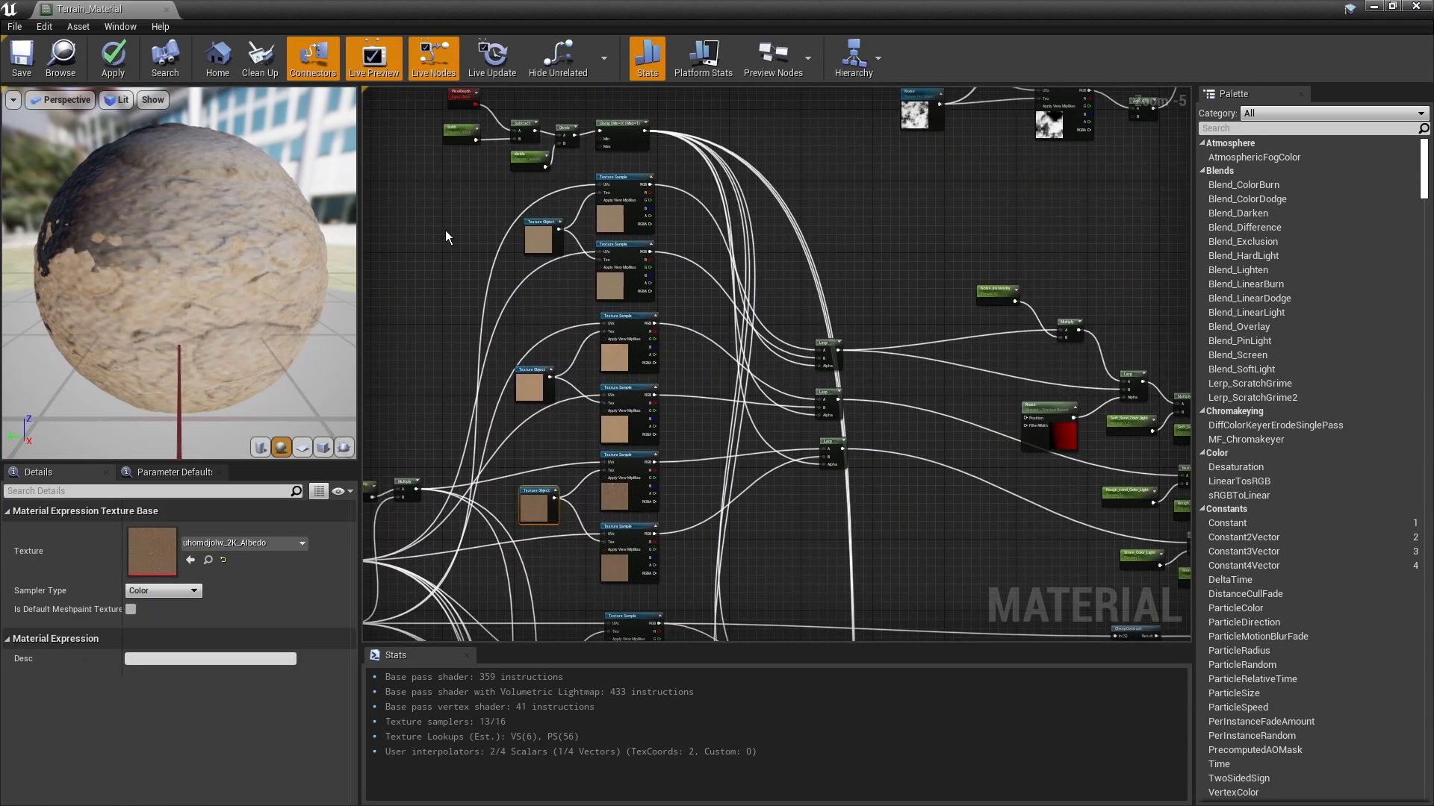
pyautogui.moveTo(447, 233); pyautogui.dragTo(538, 525)
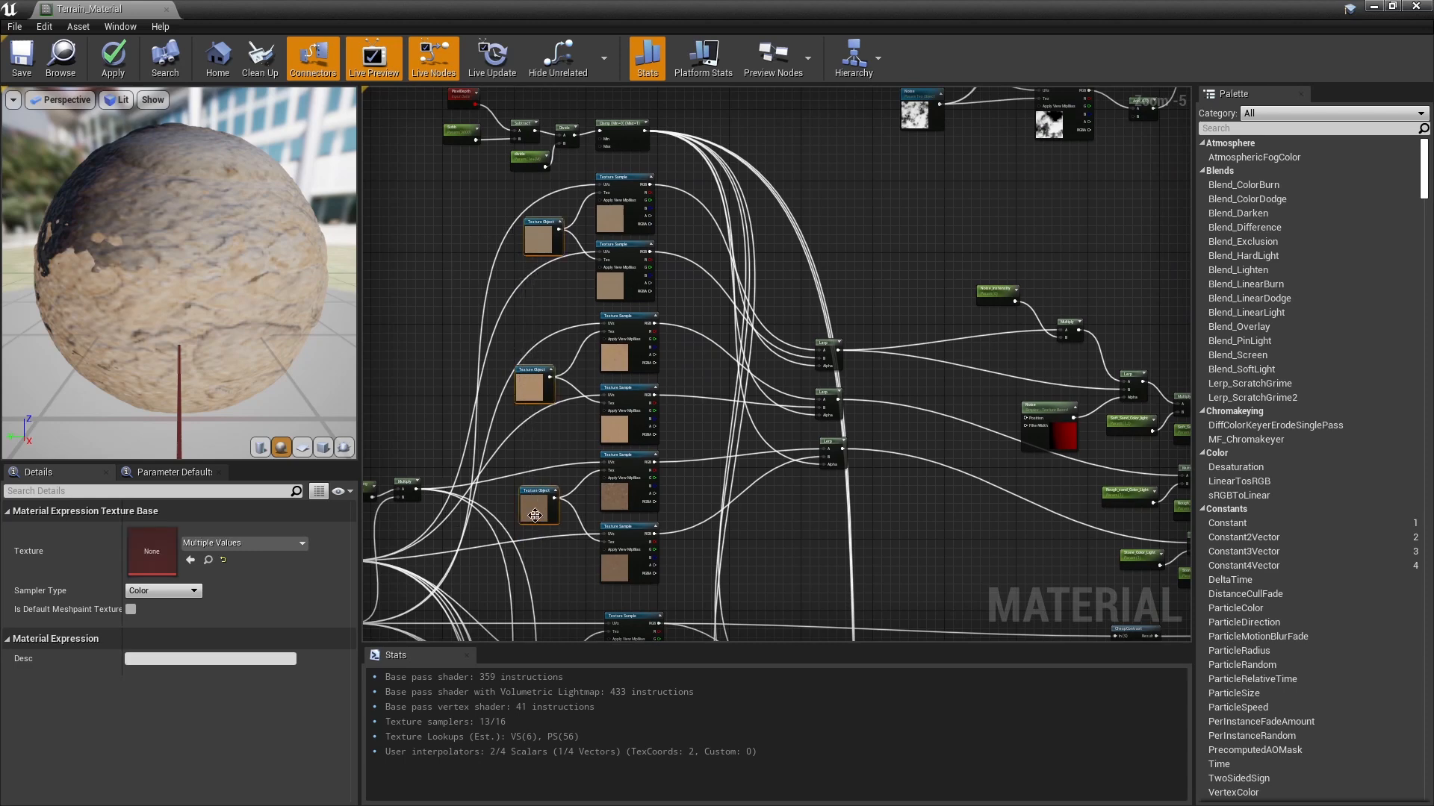
pyautogui.click(450, 310)
pyautogui.click(539, 250)
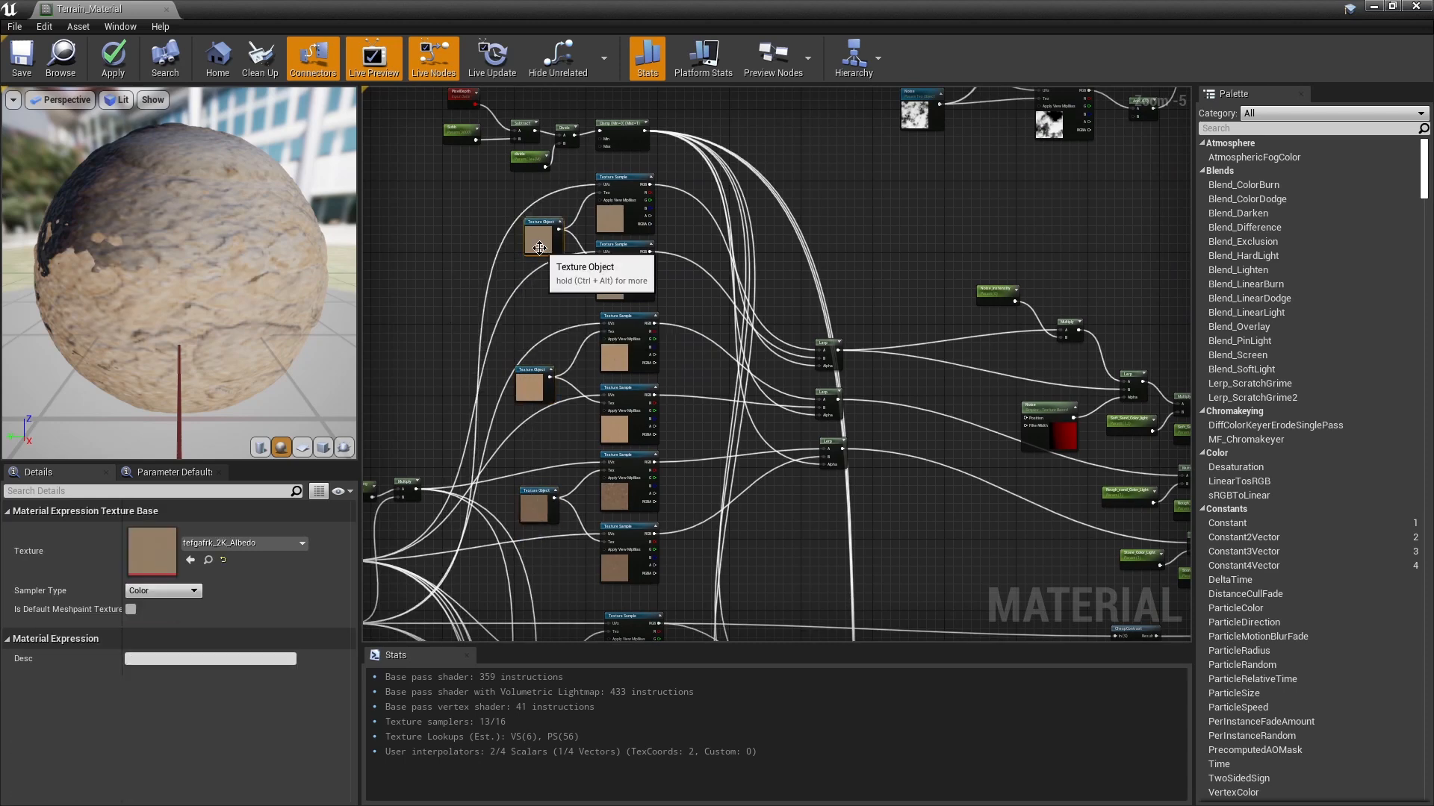
pyautogui.click(531, 386)
pyautogui.click(529, 513)
# Step: Inspect the two Texture Sample nodes fed by the first albedo Texture Object
pyautogui.moveTo(543, 297); pyautogui.dragTo(468, 300, button='right')
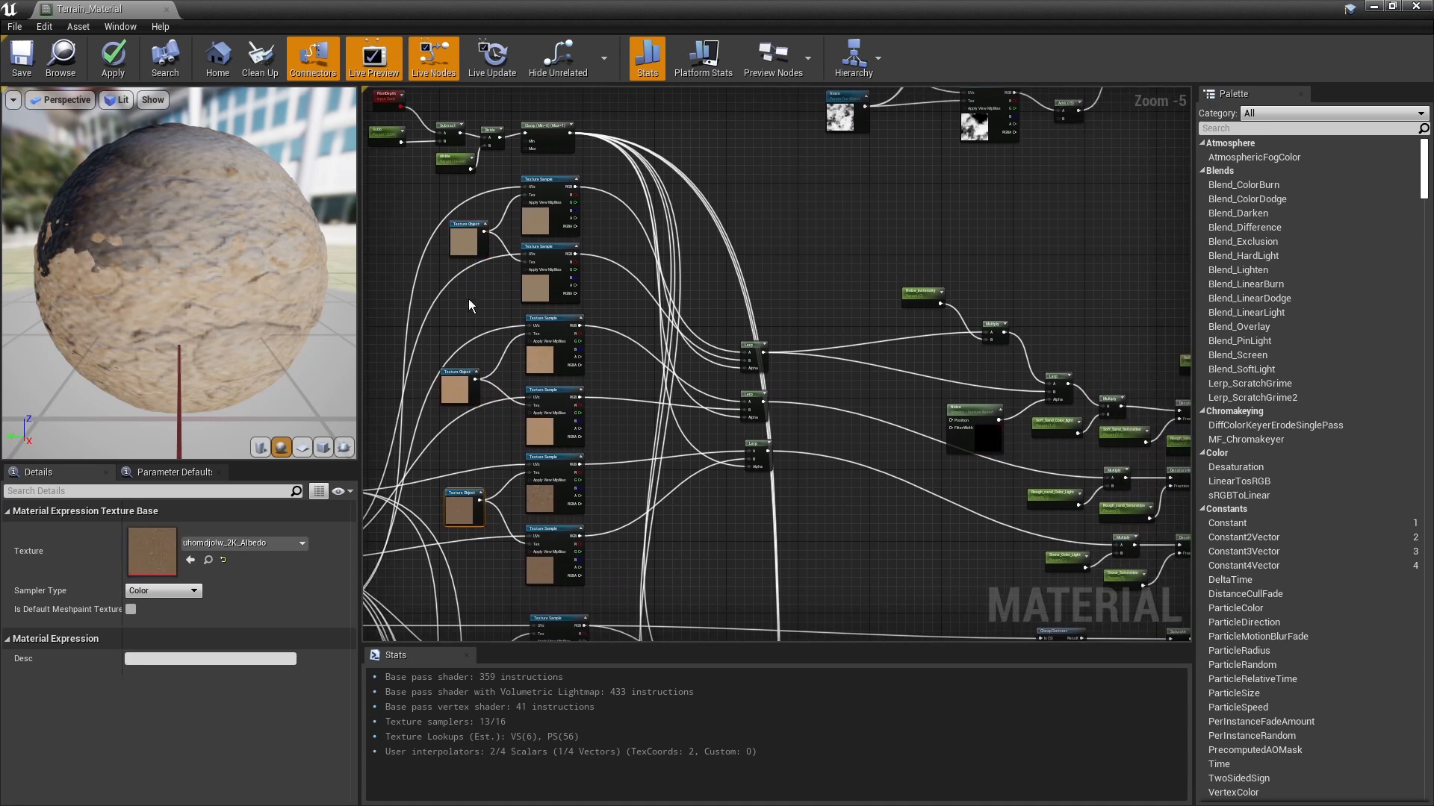
pyautogui.click(535, 215)
pyautogui.click(529, 214)
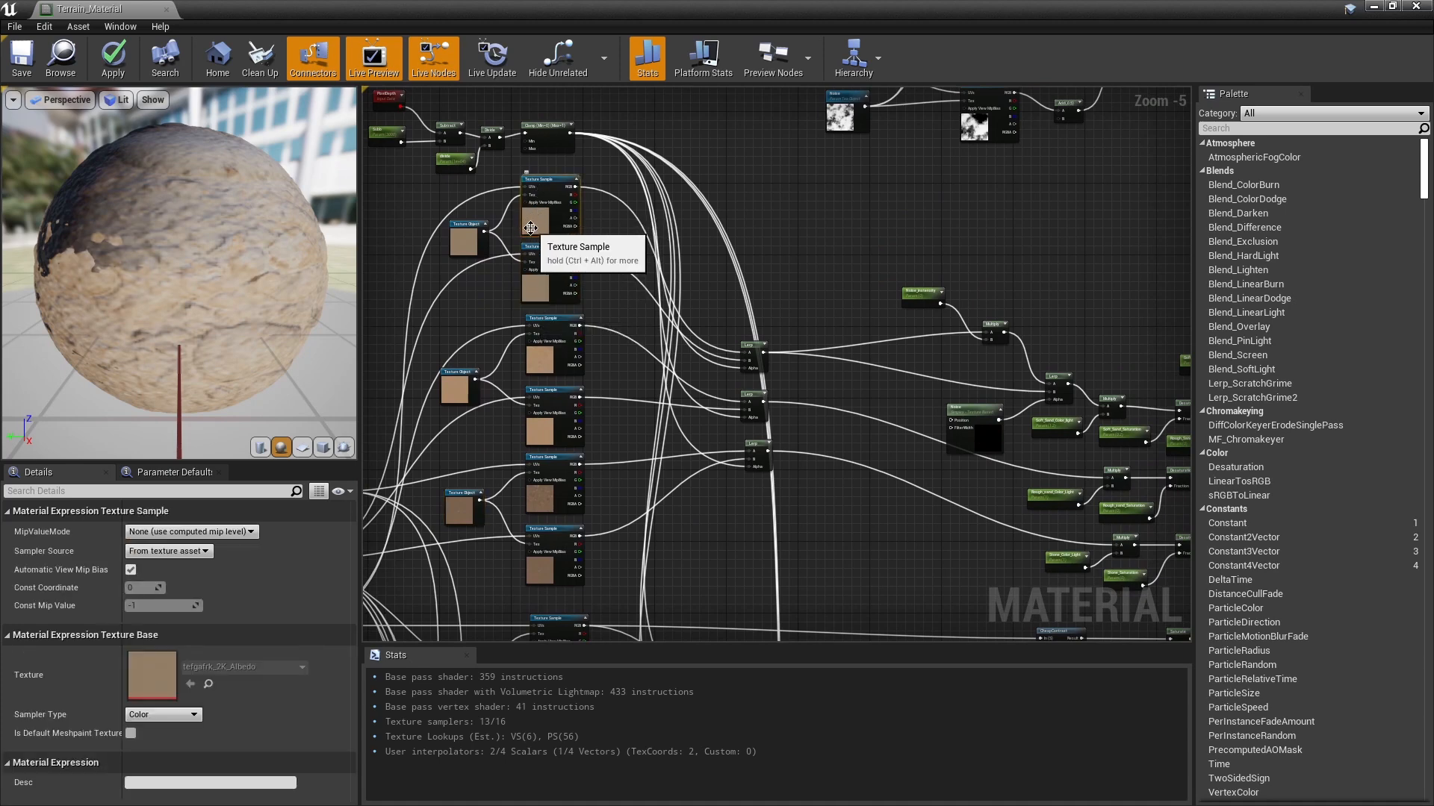
pyautogui.click(535, 289)
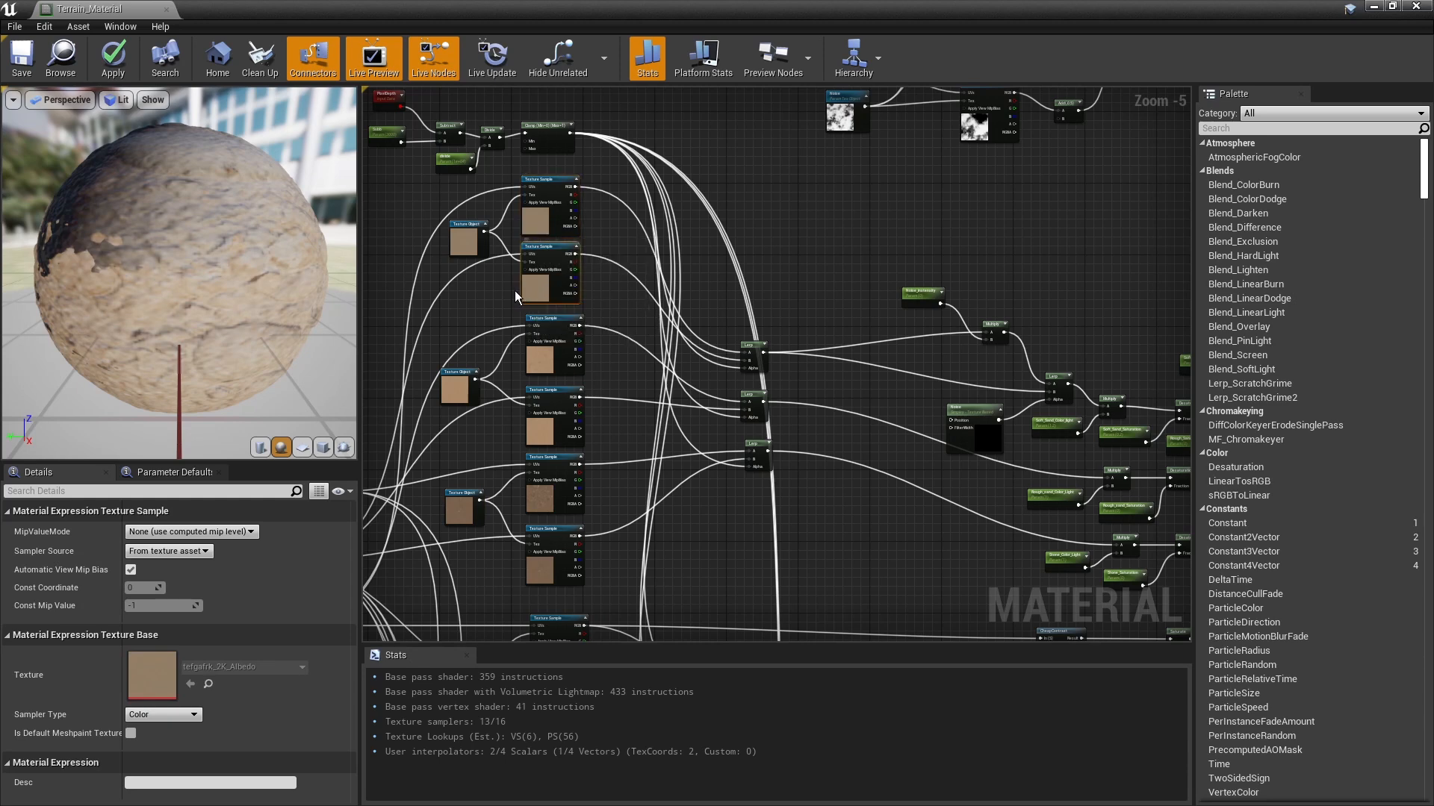
pyautogui.moveTo(625, 306); pyautogui.dragTo(562, 293, button='right')
pyautogui.click(562, 292)
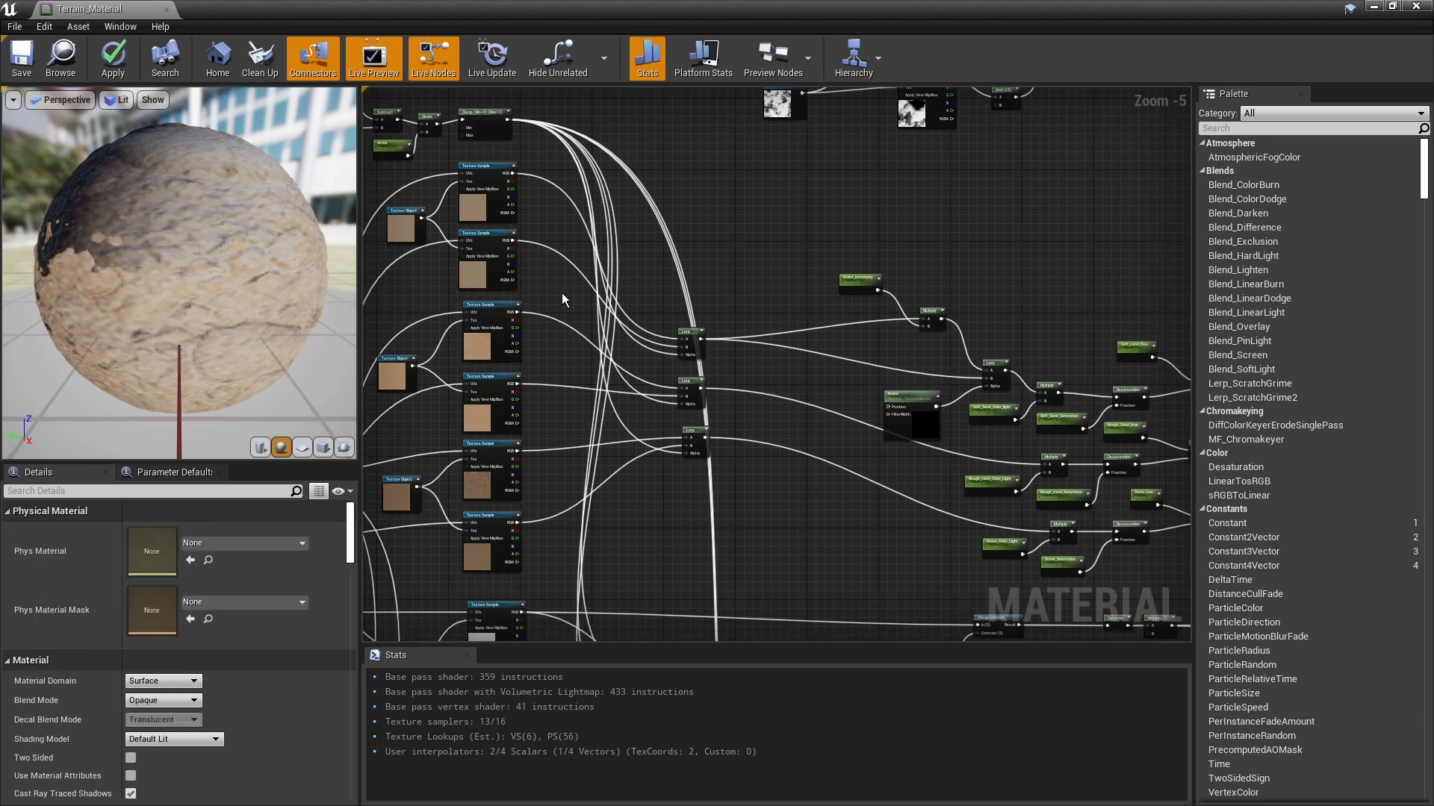
# Step: Examine the HueShift, Desaturation and Multiply nodes that adjust the soft sand colour
pyautogui.moveTo(746, 302); pyautogui.dragTo(701, 276, button='right')
pyautogui.scroll(-1, 670, 260)
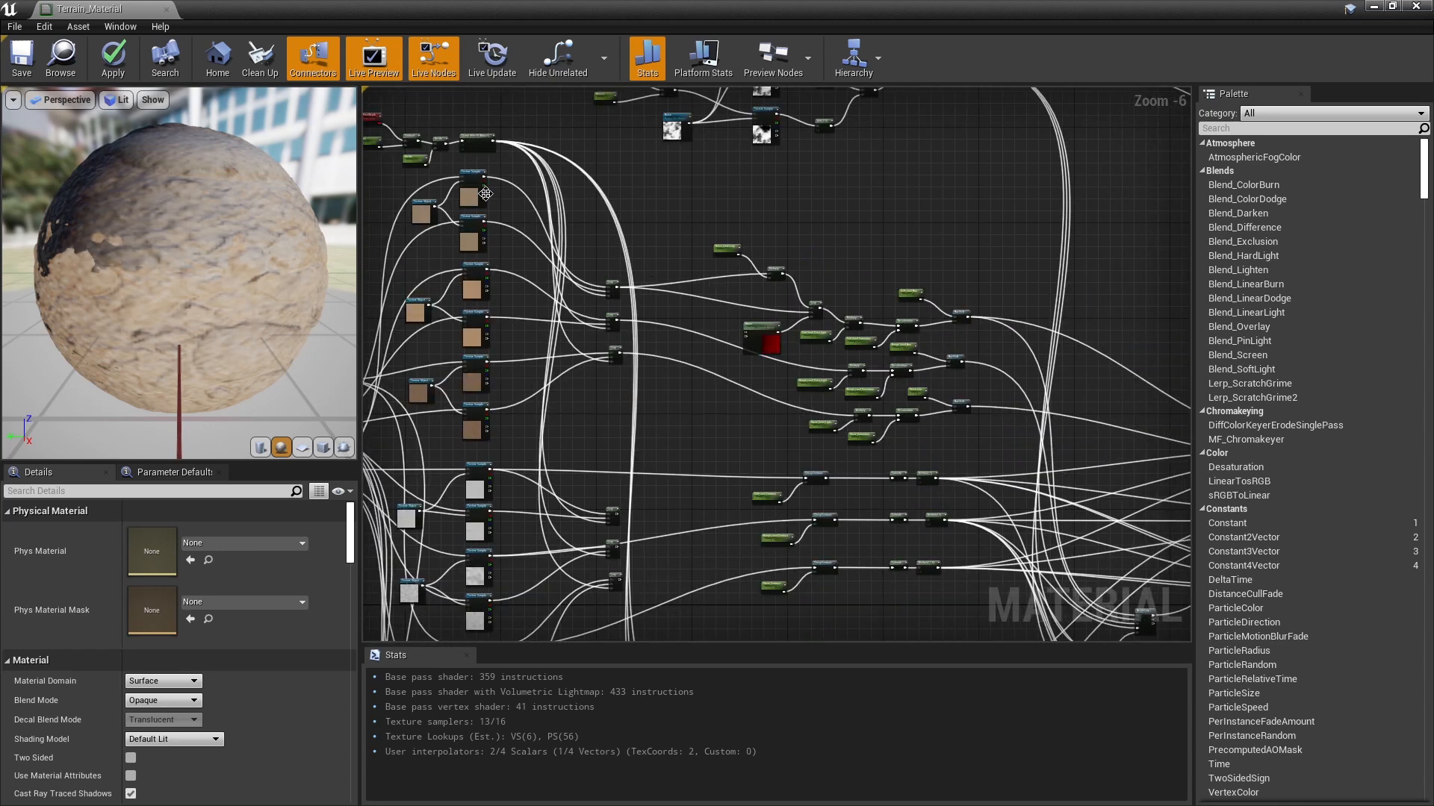
pyautogui.scroll(3, 834, 340)
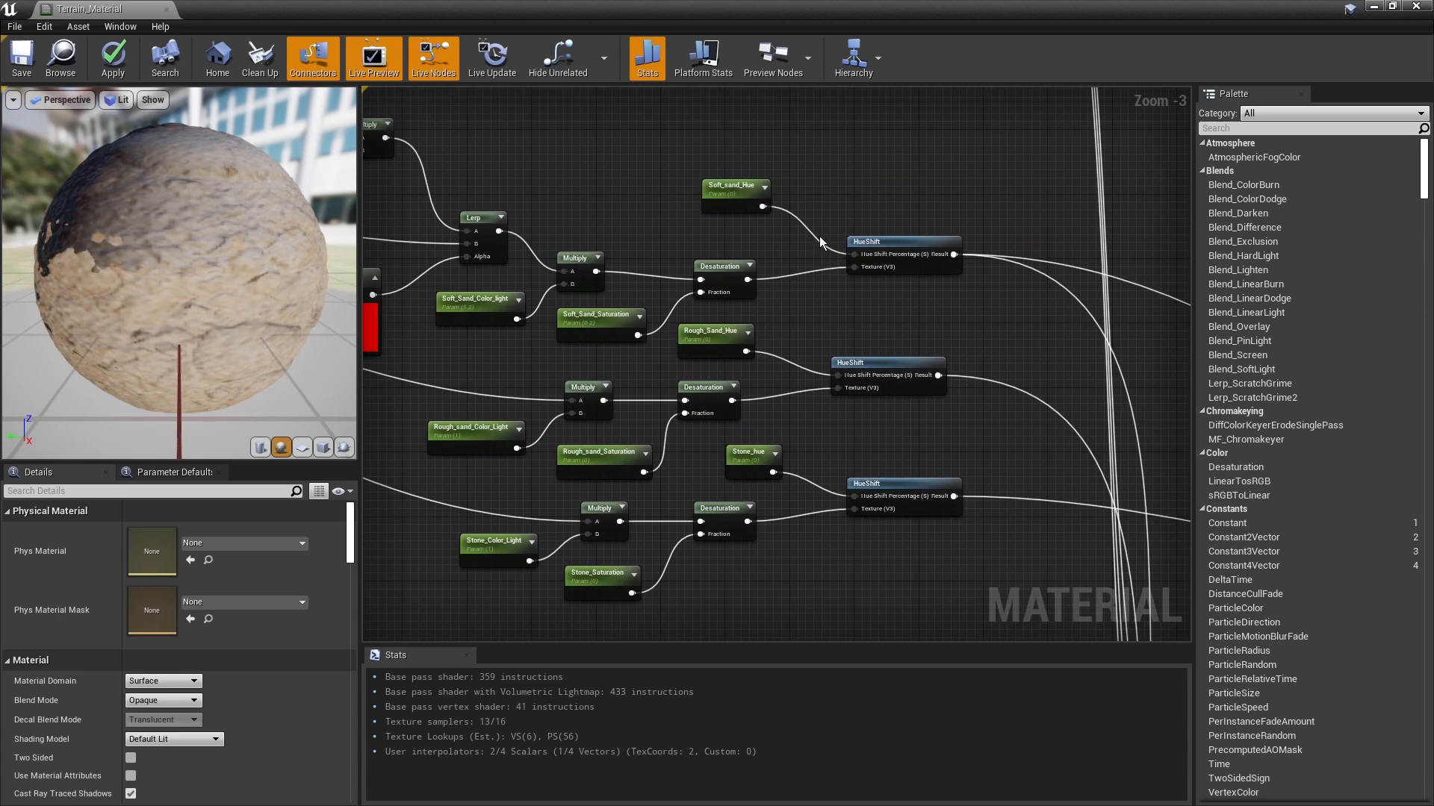
pyautogui.click(870, 243)
pyautogui.click(721, 277)
pyautogui.click(575, 265)
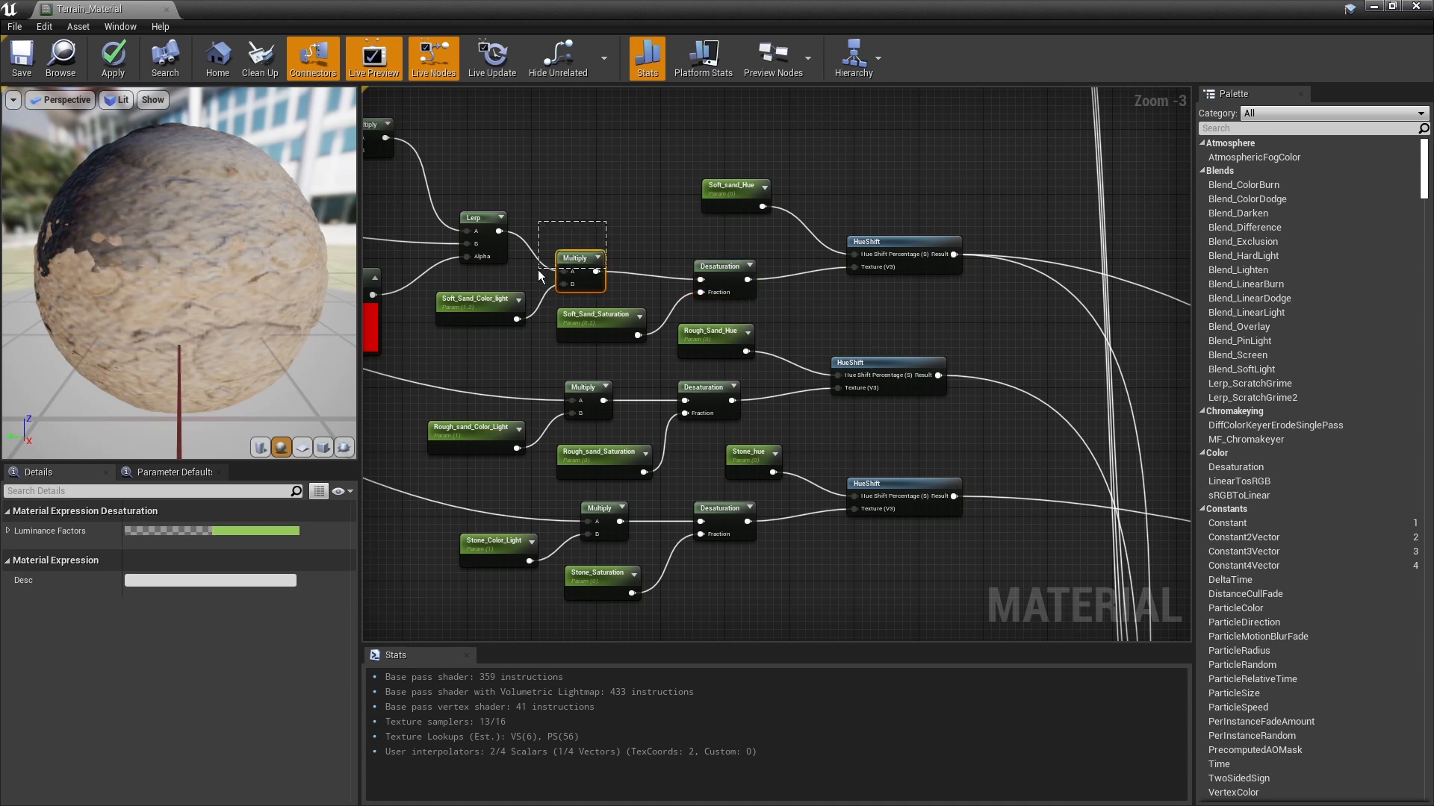
pyautogui.click(595, 211)
pyautogui.moveTo(595, 210); pyautogui.dragTo(660, 154, button='right')
# Step: Review the grayscale and normal texture groups and follow their connections back to the Layer Blend nodes
pyautogui.scroll(-3, 661, 155)
pyautogui.moveTo(594, 505); pyautogui.dragTo(933, 390, button='right')
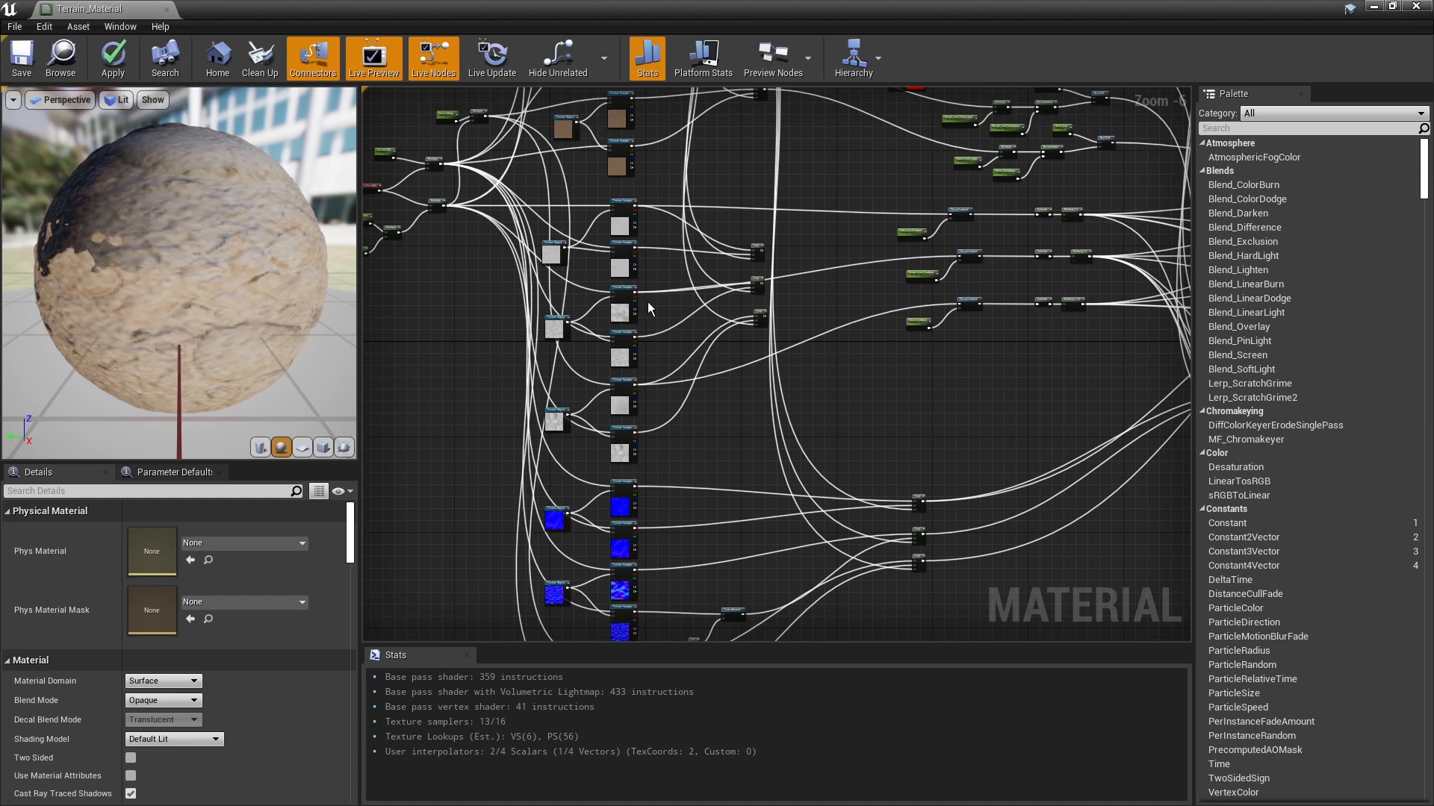
pyautogui.scroll(1, 519, 353)
pyautogui.moveTo(495, 217); pyautogui.dragTo(606, 478)
pyautogui.click(738, 445)
pyautogui.scroll(-1, 918, 451)
pyautogui.moveTo(1150, 243); pyautogui.dragTo(961, 279, button='right')
pyautogui.moveTo(712, 460); pyautogui.dragTo(872, 318, button='right')
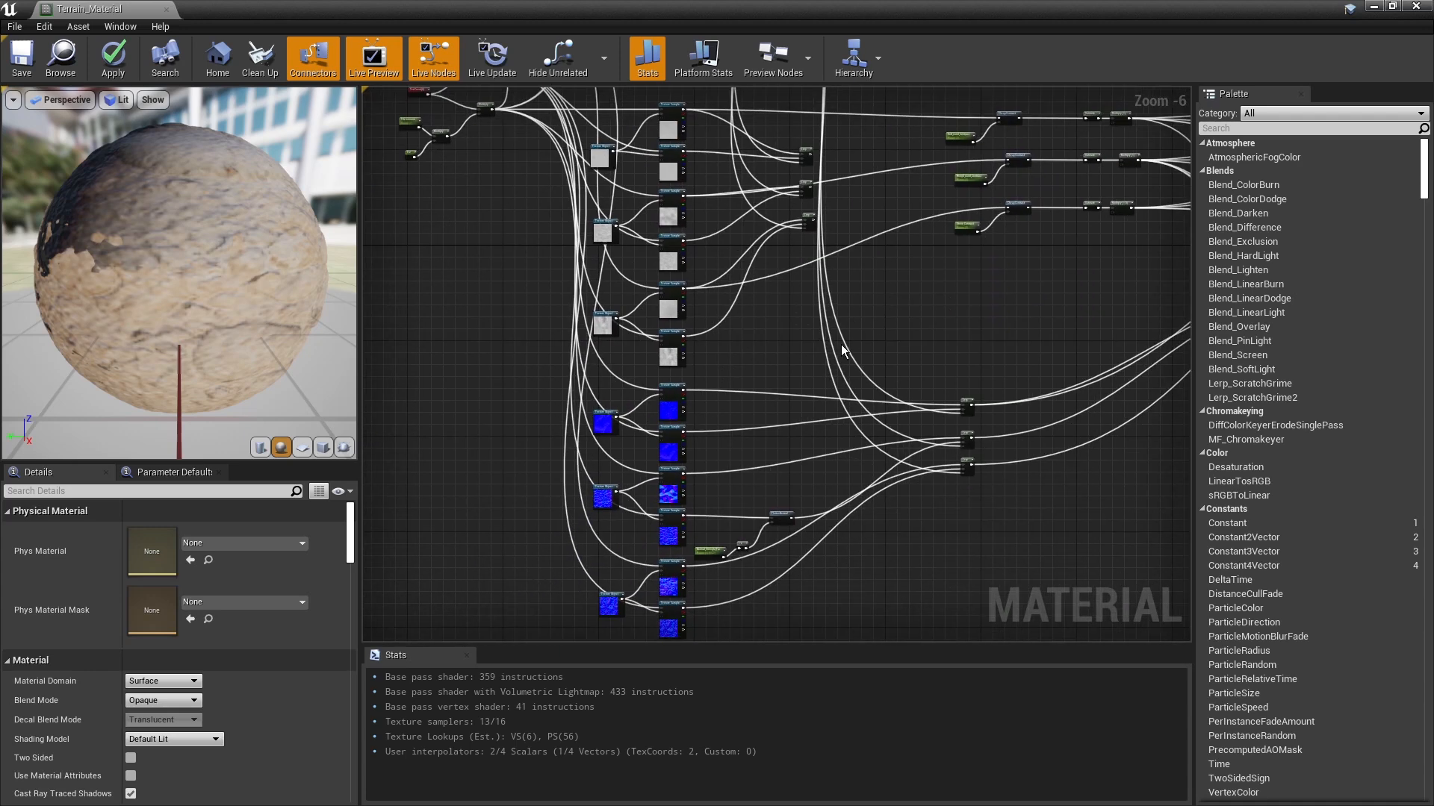
pyautogui.scroll(1, 629, 517)
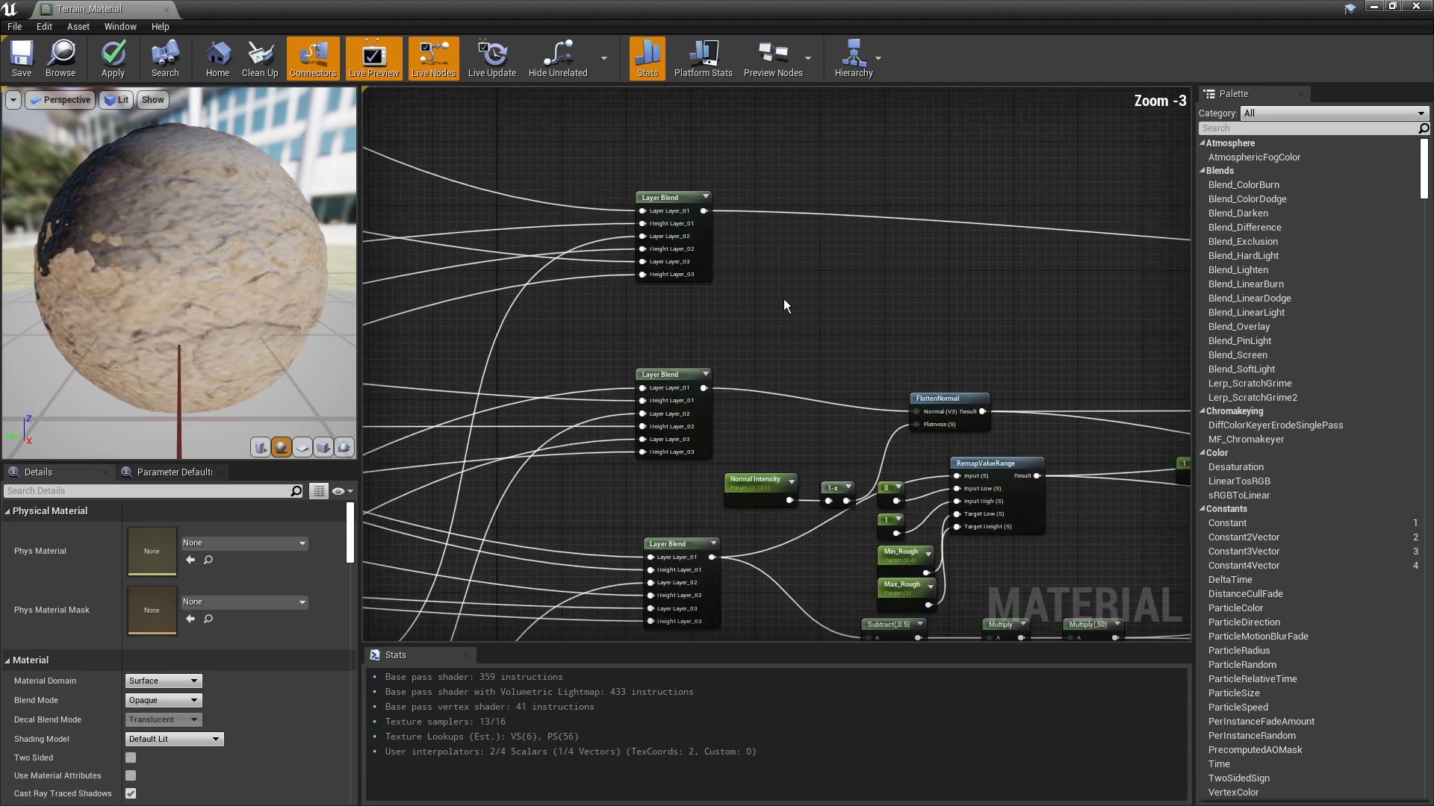
# Step: Review the three Layer Blend nodes and follow their outputs to the FlattenNormal, RemapValueRange and displacement maths nodes
pyautogui.moveTo(782, 297); pyautogui.dragTo(781, 277, button='right')
pyautogui.moveTo(772, 274); pyautogui.dragTo(612, 140)
pyautogui.click(823, 254)
pyautogui.moveTo(784, 273); pyautogui.dragTo(607, 123)
pyautogui.click(608, 123)
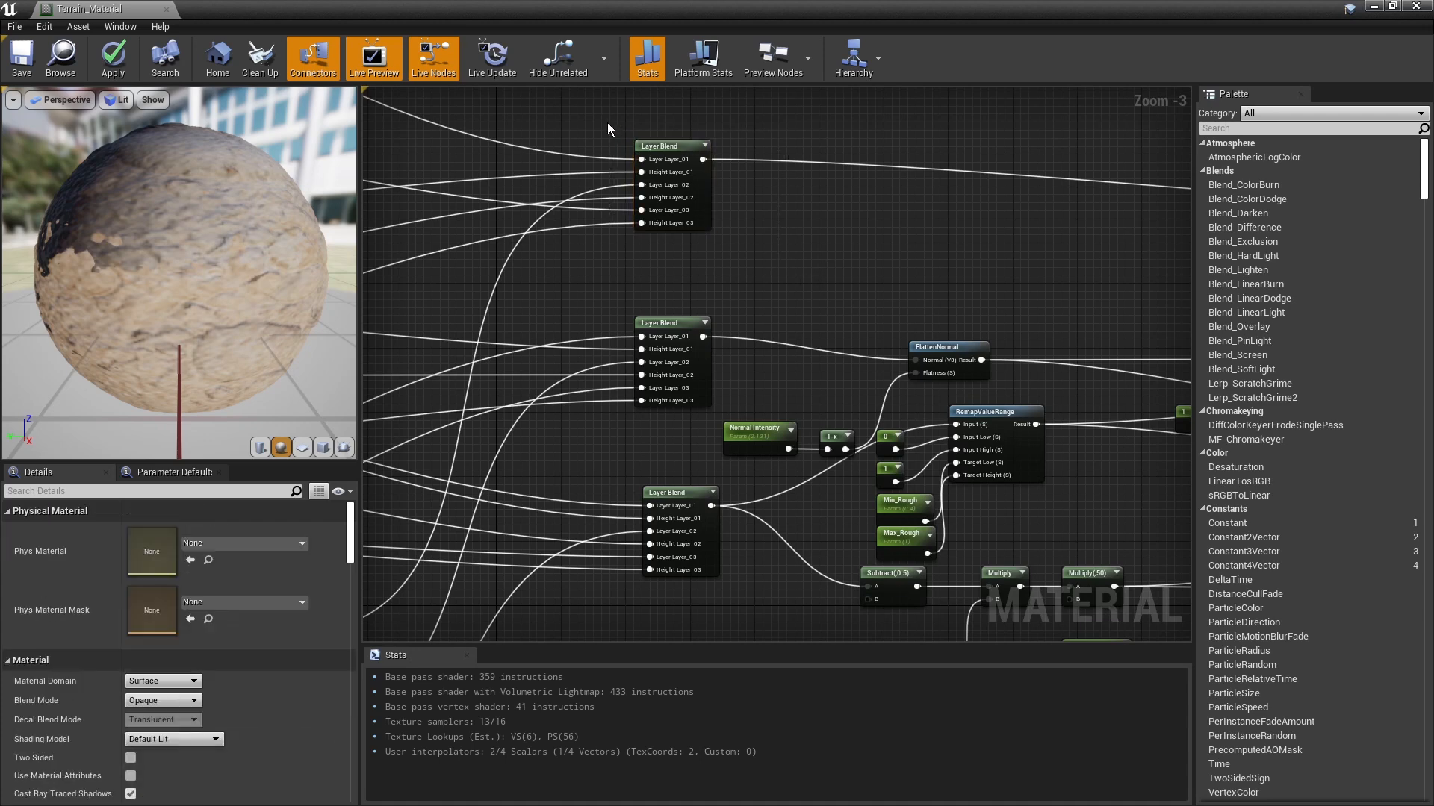
pyautogui.moveTo(607, 123); pyautogui.dragTo(692, 203, button='right')
pyautogui.scroll(-1, 692, 203)
pyautogui.moveTo(856, 280); pyautogui.dragTo(684, 280, button='right')
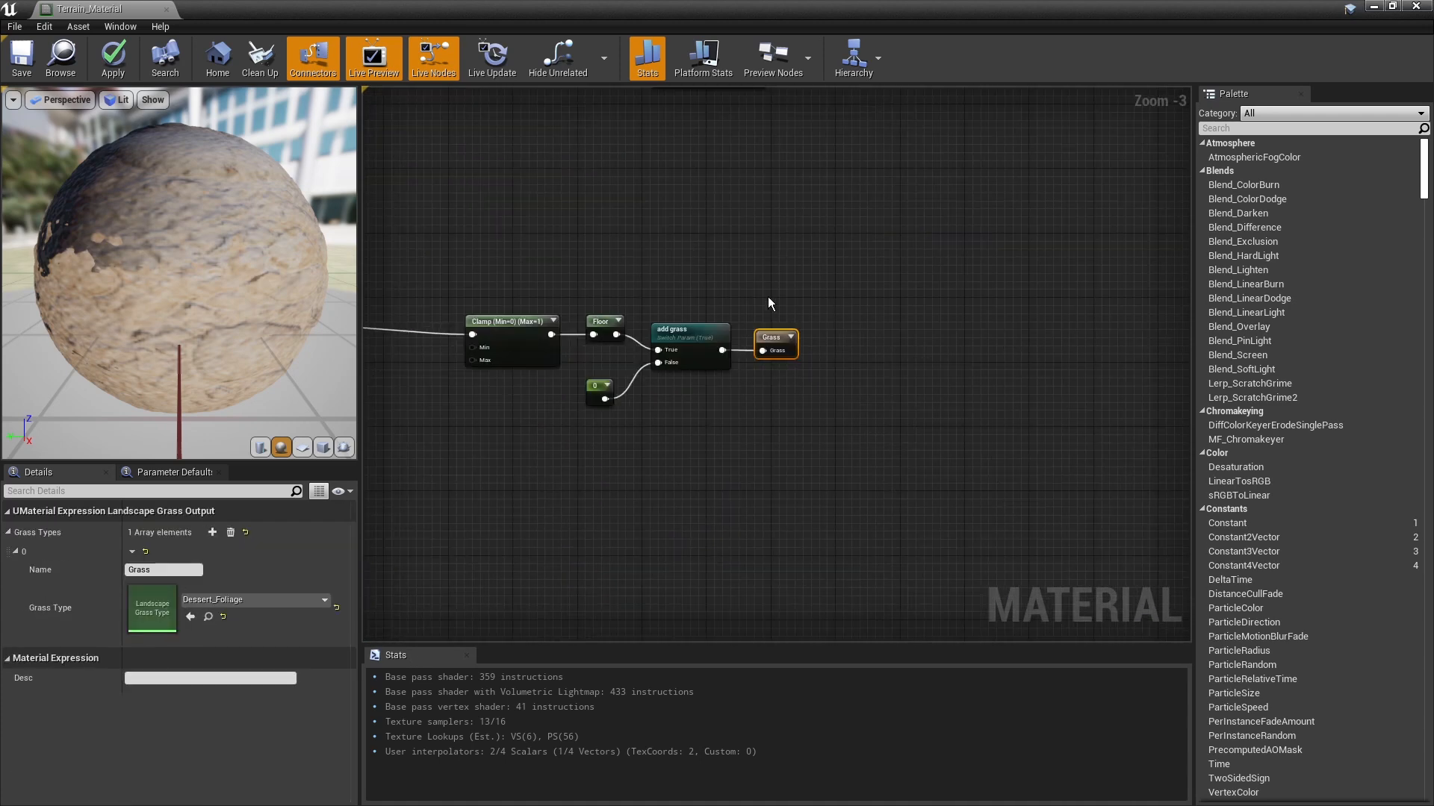
# Step: Inspect the Grass output node's assigned grass type and trace its chain back to the WorldAlignedBlend node
pyautogui.click(846, 388)
pyautogui.click(775, 340)
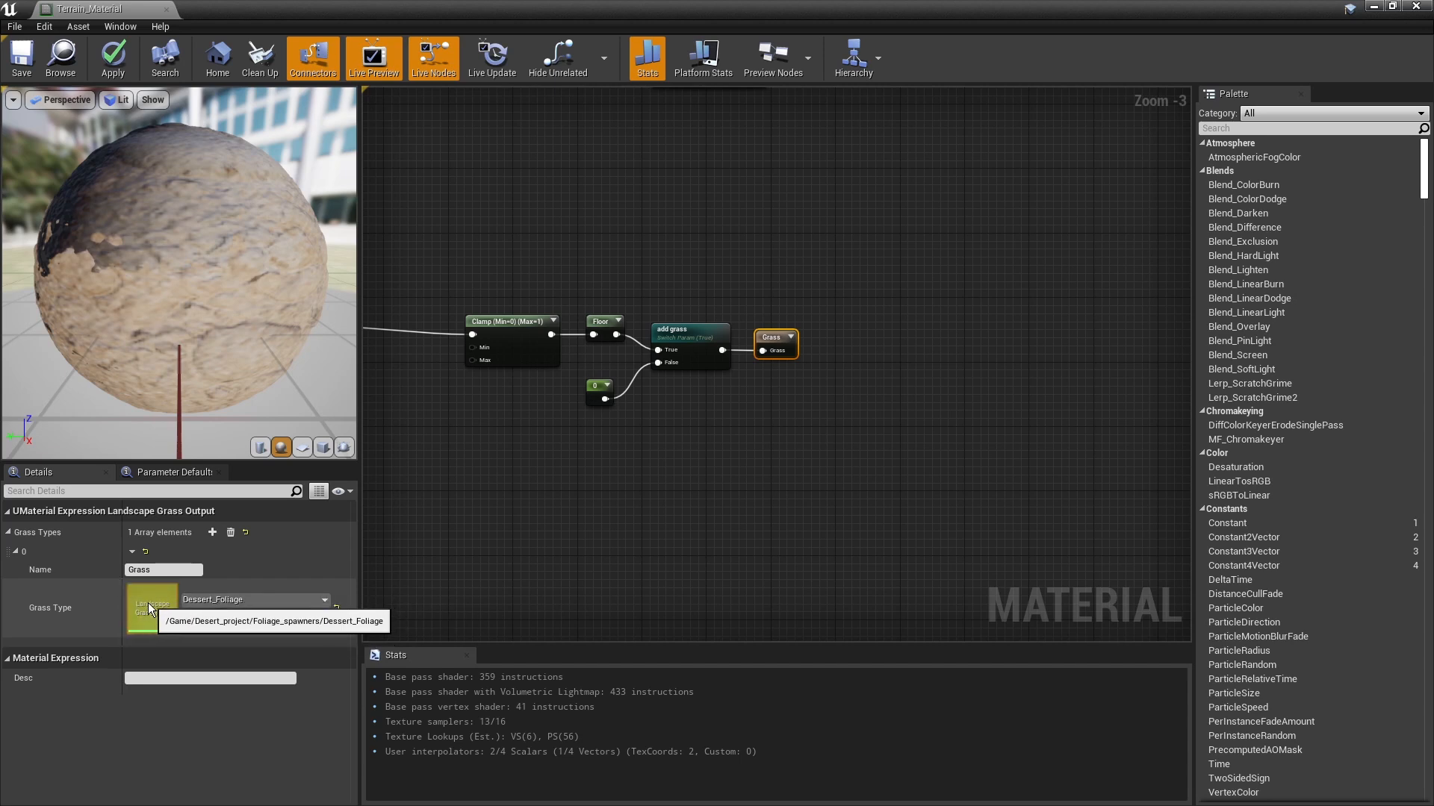
pyautogui.click(617, 480)
pyautogui.moveTo(619, 446); pyautogui.dragTo(909, 449, button='right')
pyautogui.scroll(-1, 909, 449)
pyautogui.scroll(1, 470, 379)
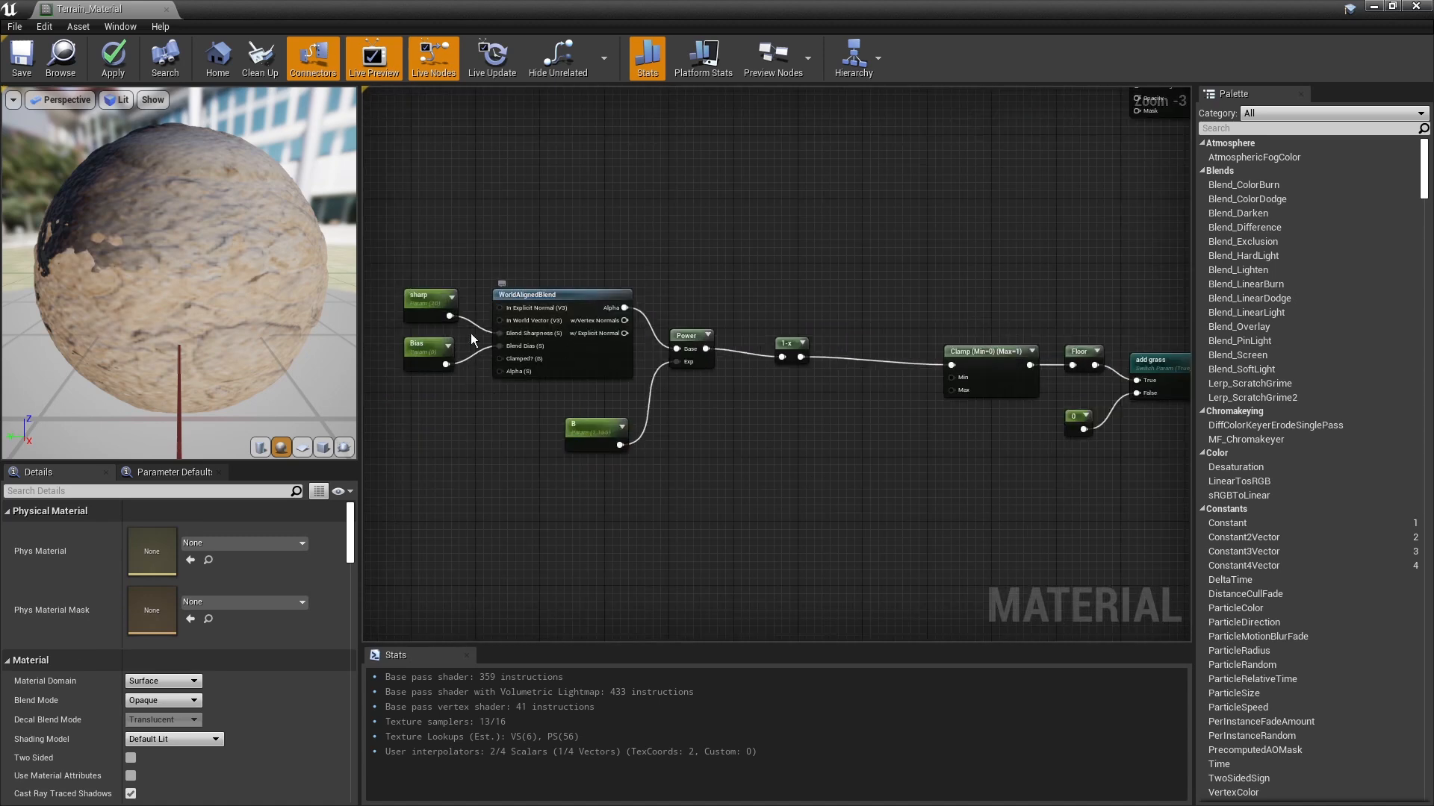
pyautogui.moveTo(746, 432); pyautogui.dragTo(409, 394, button='right')
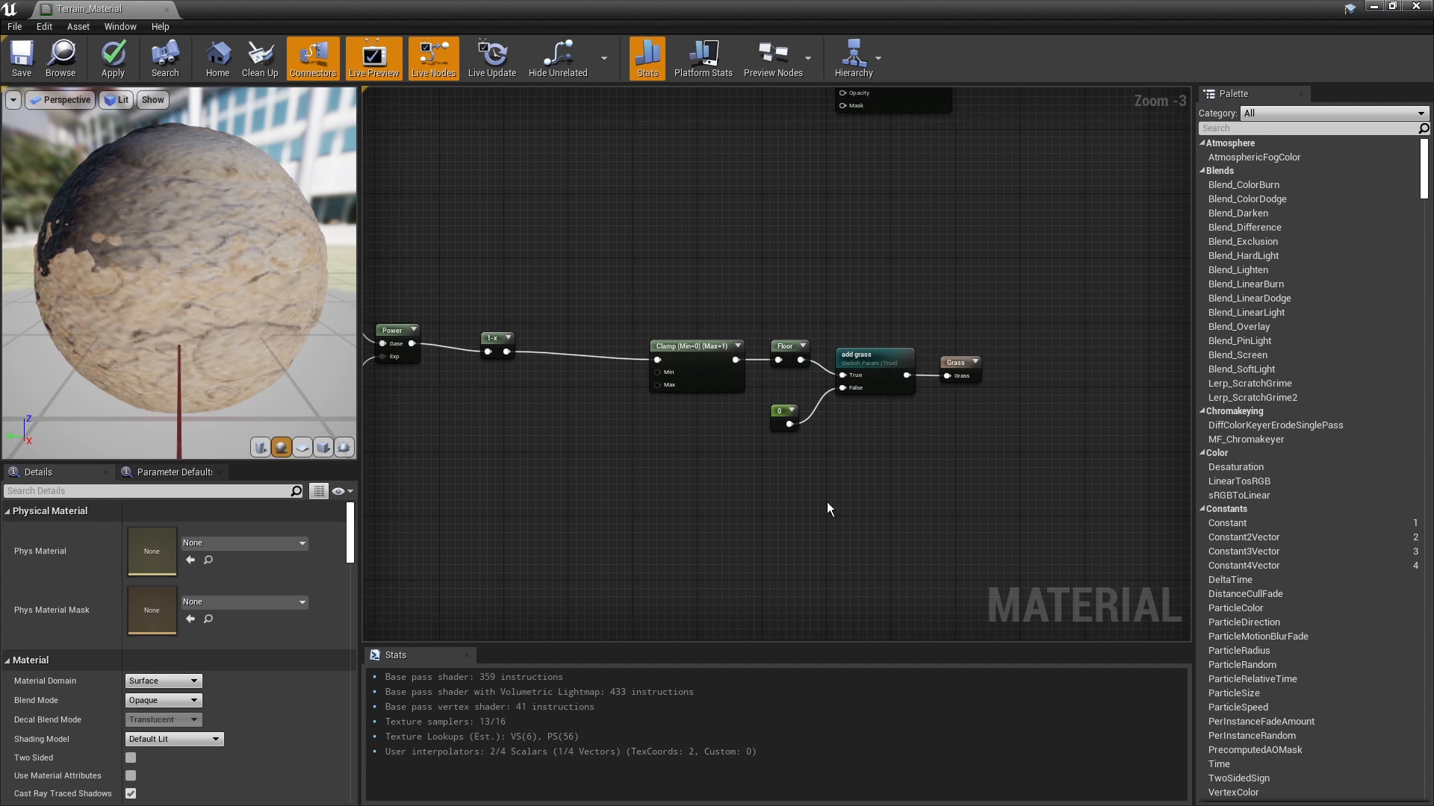
# Step: Examine the add grass switch parameter with its Floor and constant 0 inputs feeding the Grass output
pyautogui.moveTo(872, 451); pyautogui.dragTo(745, 440, button='right')
pyautogui.scroll(1, 745, 441)
pyautogui.moveTo(750, 439); pyautogui.dragTo(686, 387)
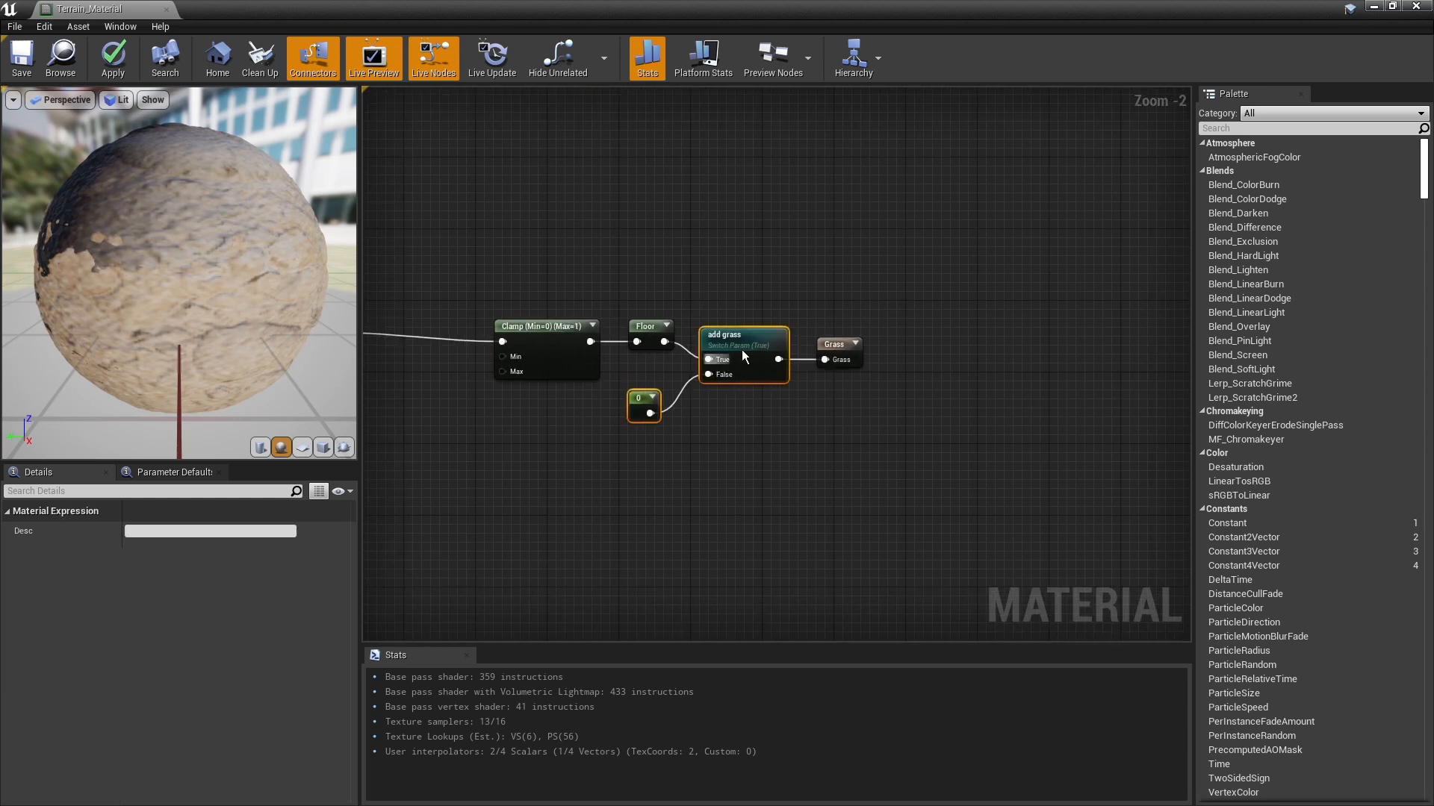
pyautogui.scroll(2, 730, 384)
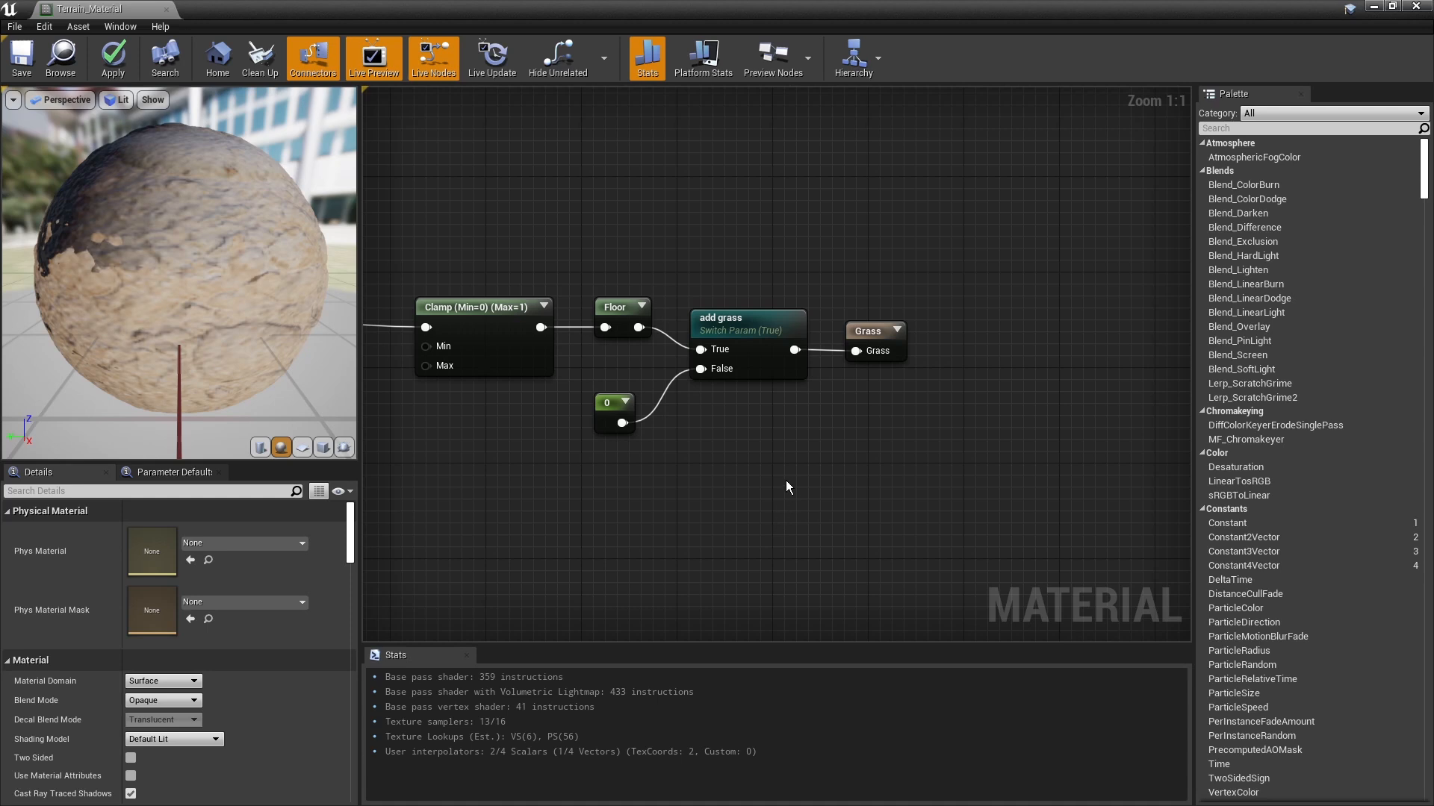
pyautogui.scroll(-1, 786, 486)
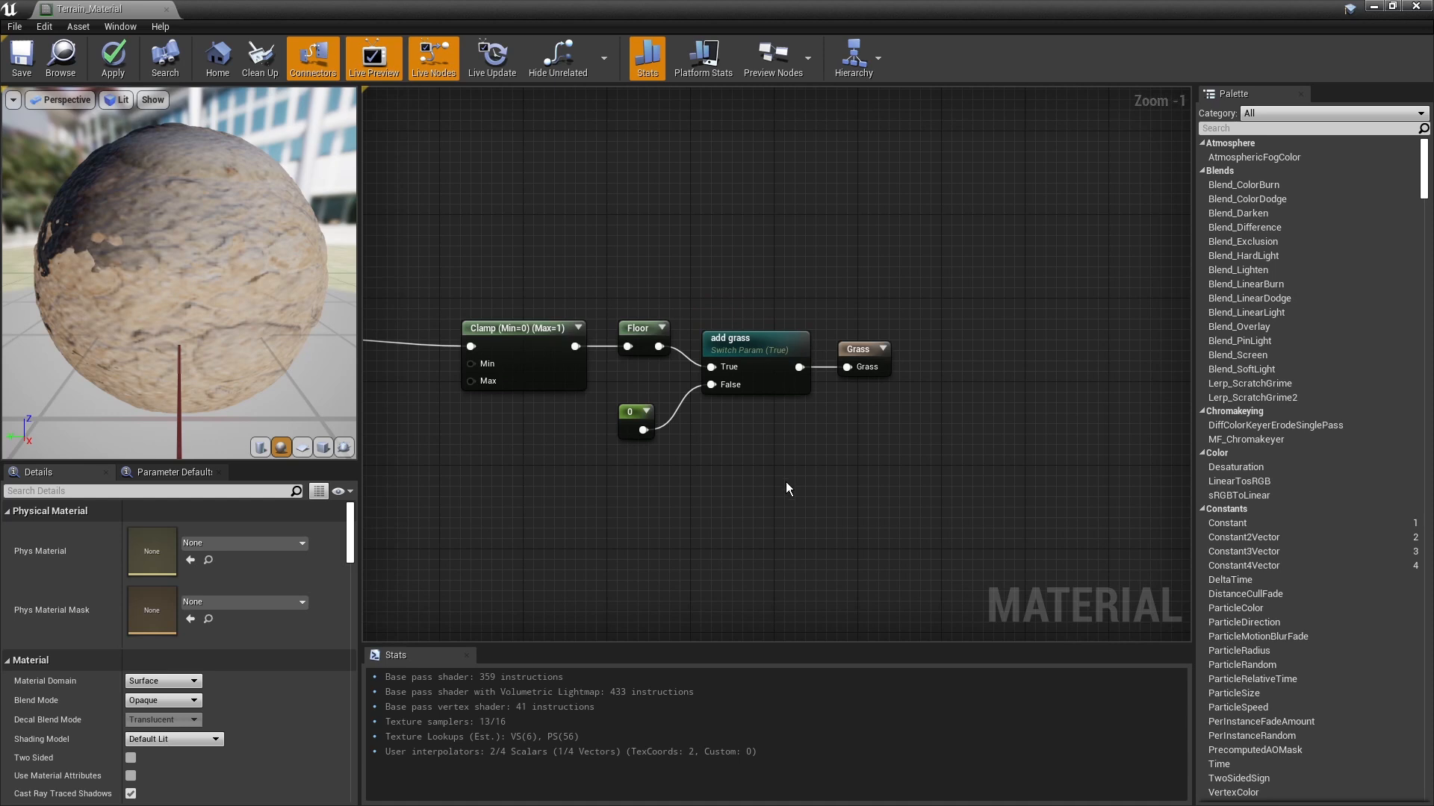
pyautogui.scroll(-1, 864, 439)
pyautogui.scroll(1, 864, 440)
pyautogui.scroll(-1, 864, 439)
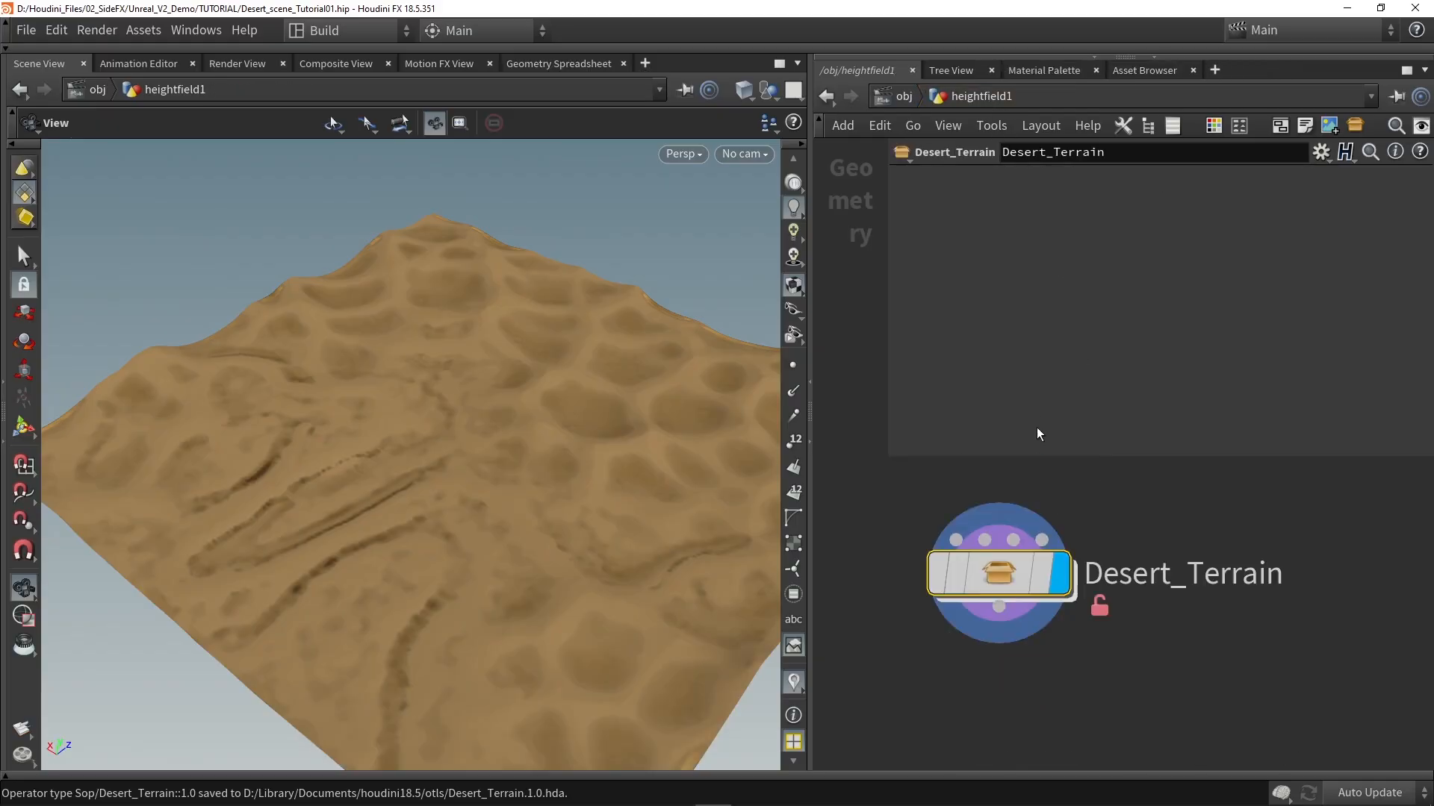
# Step: Switch to Houdini and open the Desert_Terrain asset's type properties on its parameter settings, narrowed to expose the network
pyautogui.moveTo(1003, 574); pyautogui.dragTo(1027, 571)
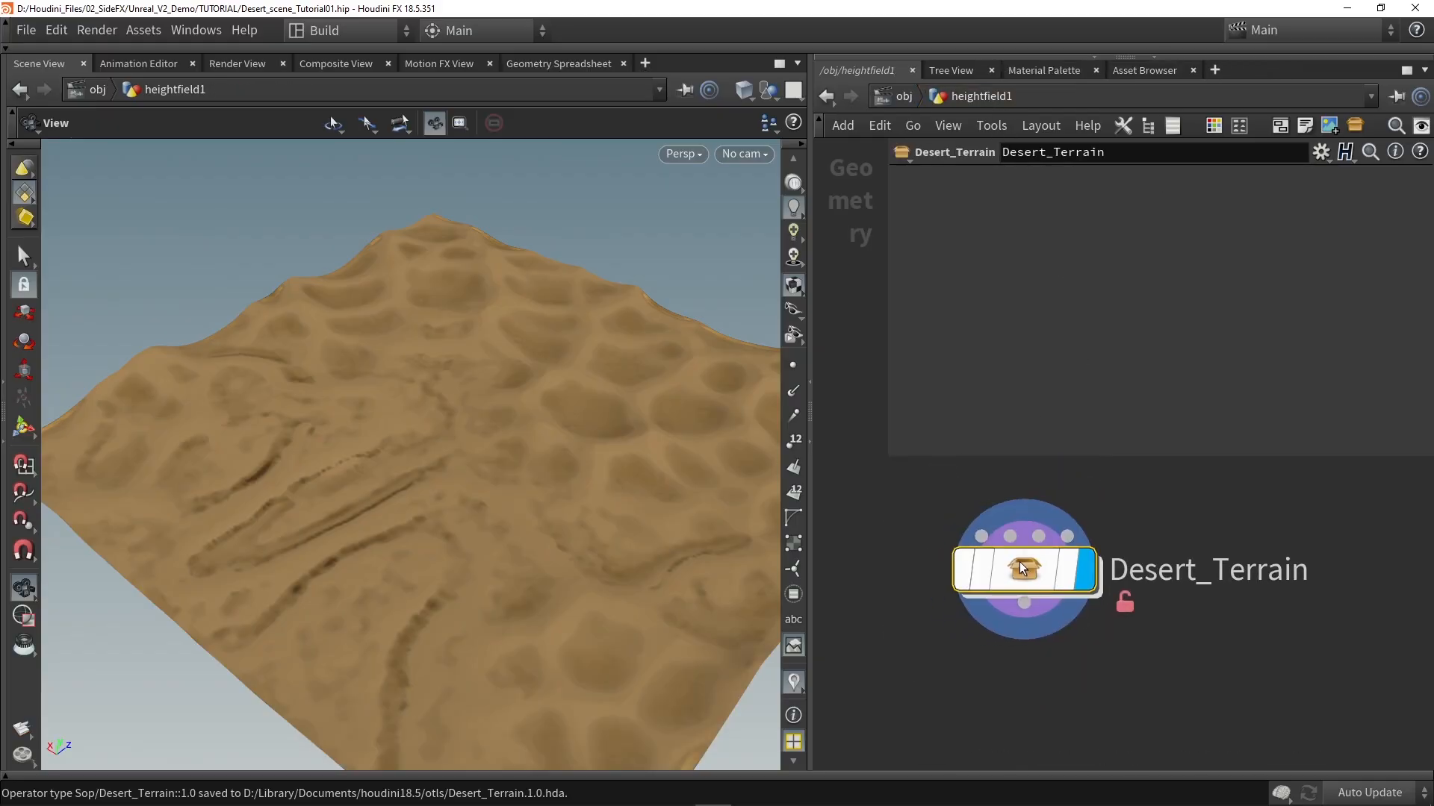
pyautogui.click(142, 30)
pyautogui.moveTo(269, 150)
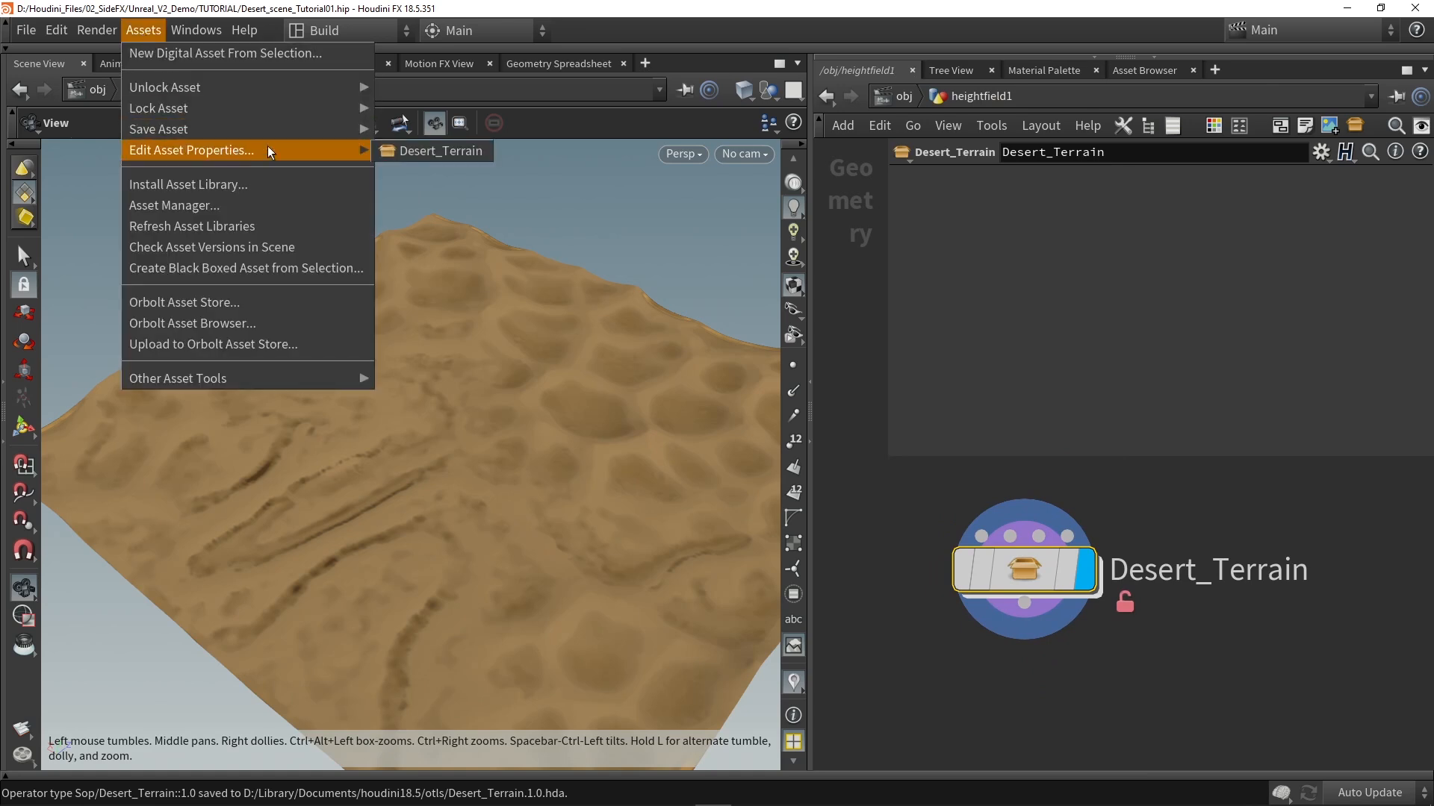
pyautogui.click(429, 157)
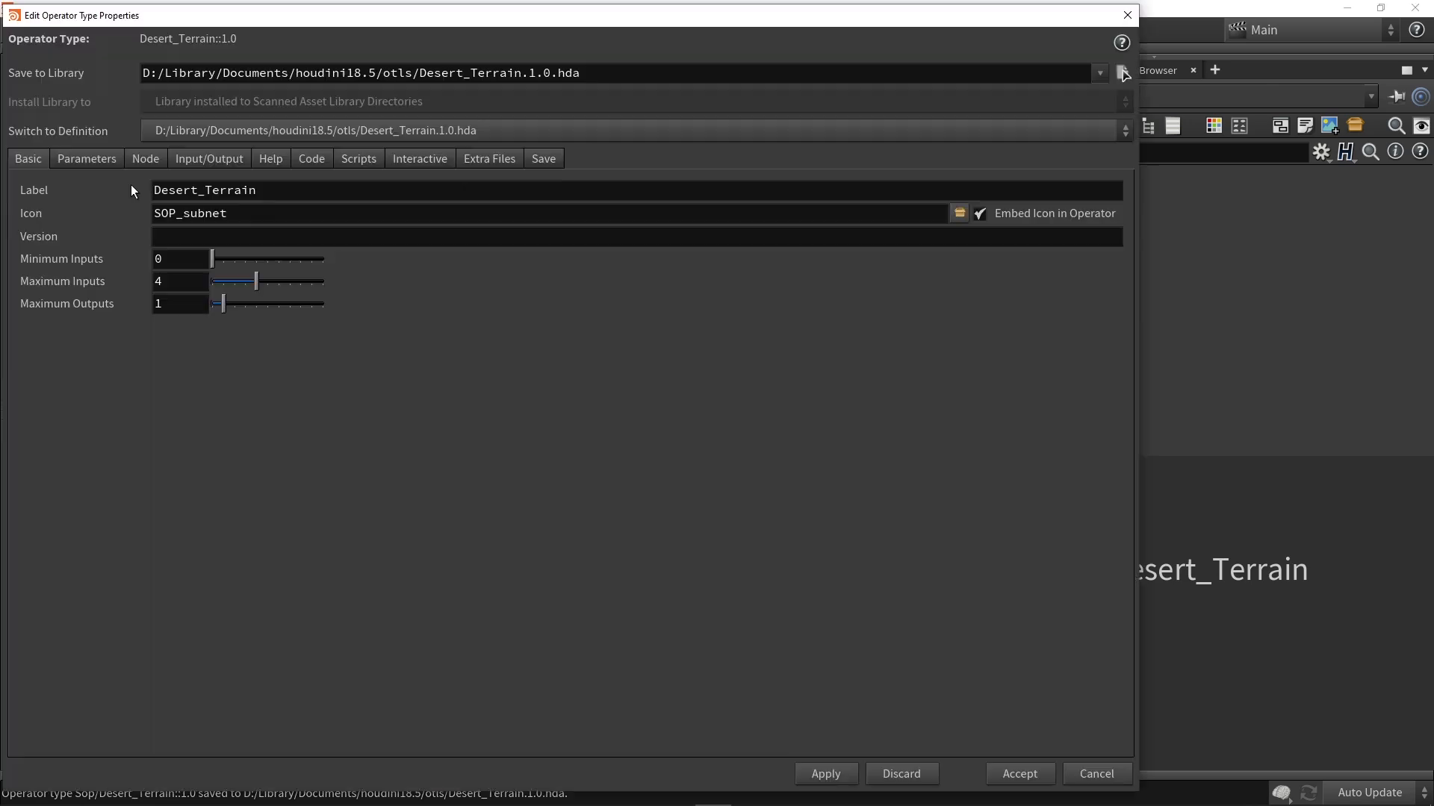
pyautogui.click(85, 159)
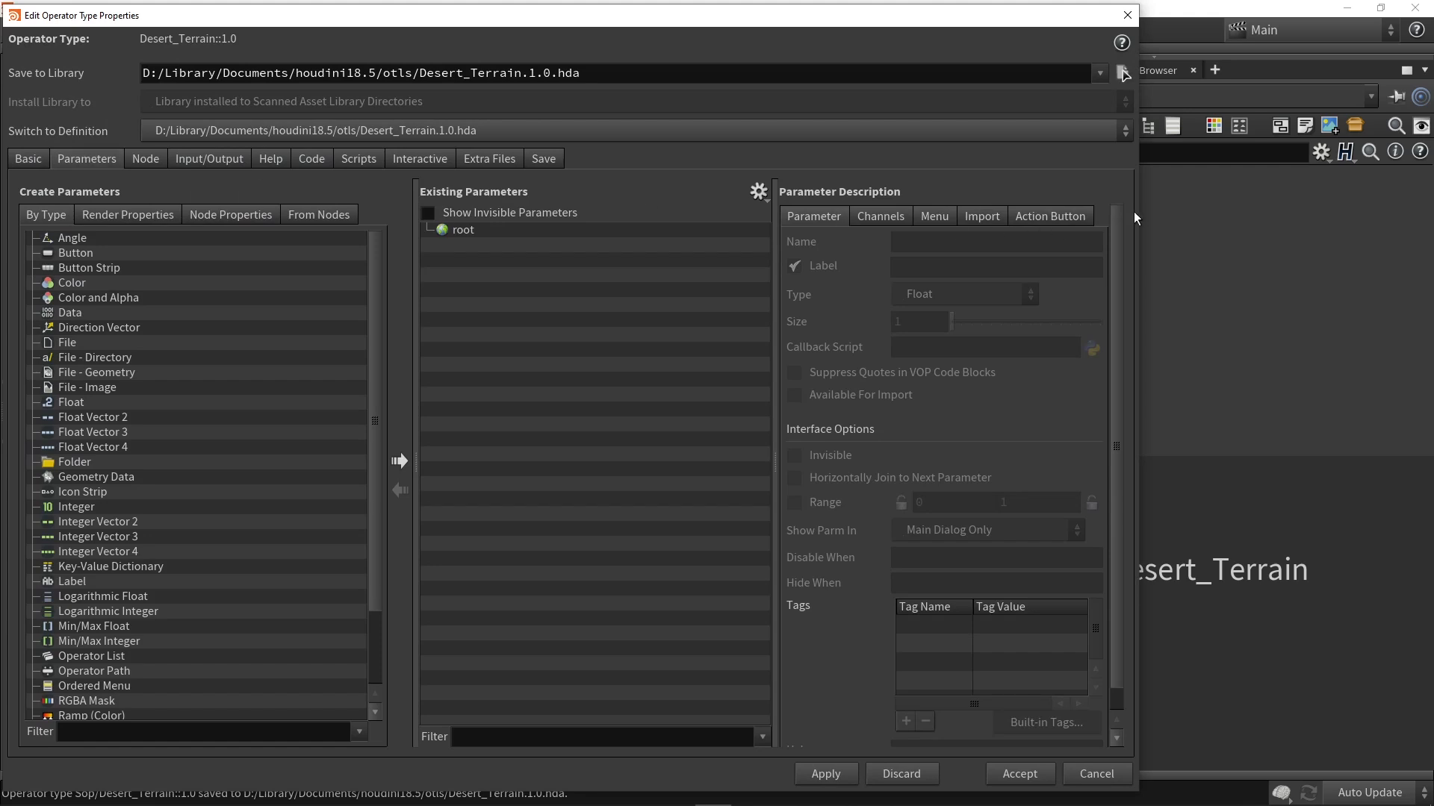
pyautogui.moveTo(1135, 212); pyautogui.dragTo(730, 212)
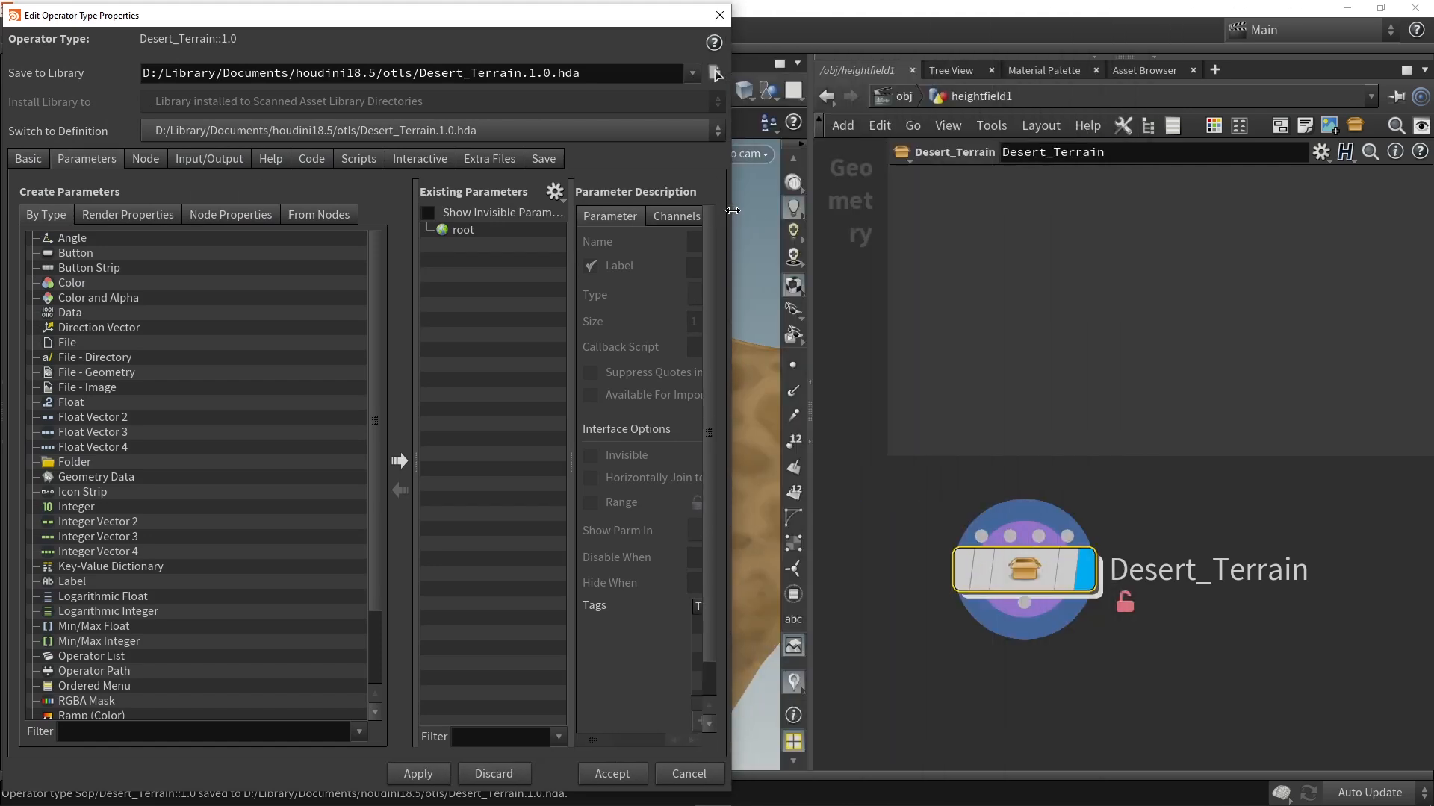
# Step: Enter the Desert_Terrain network and promote the heightfield1 node's Size X to an asset parameter under root
pyautogui.doubleClick(1004, 554)
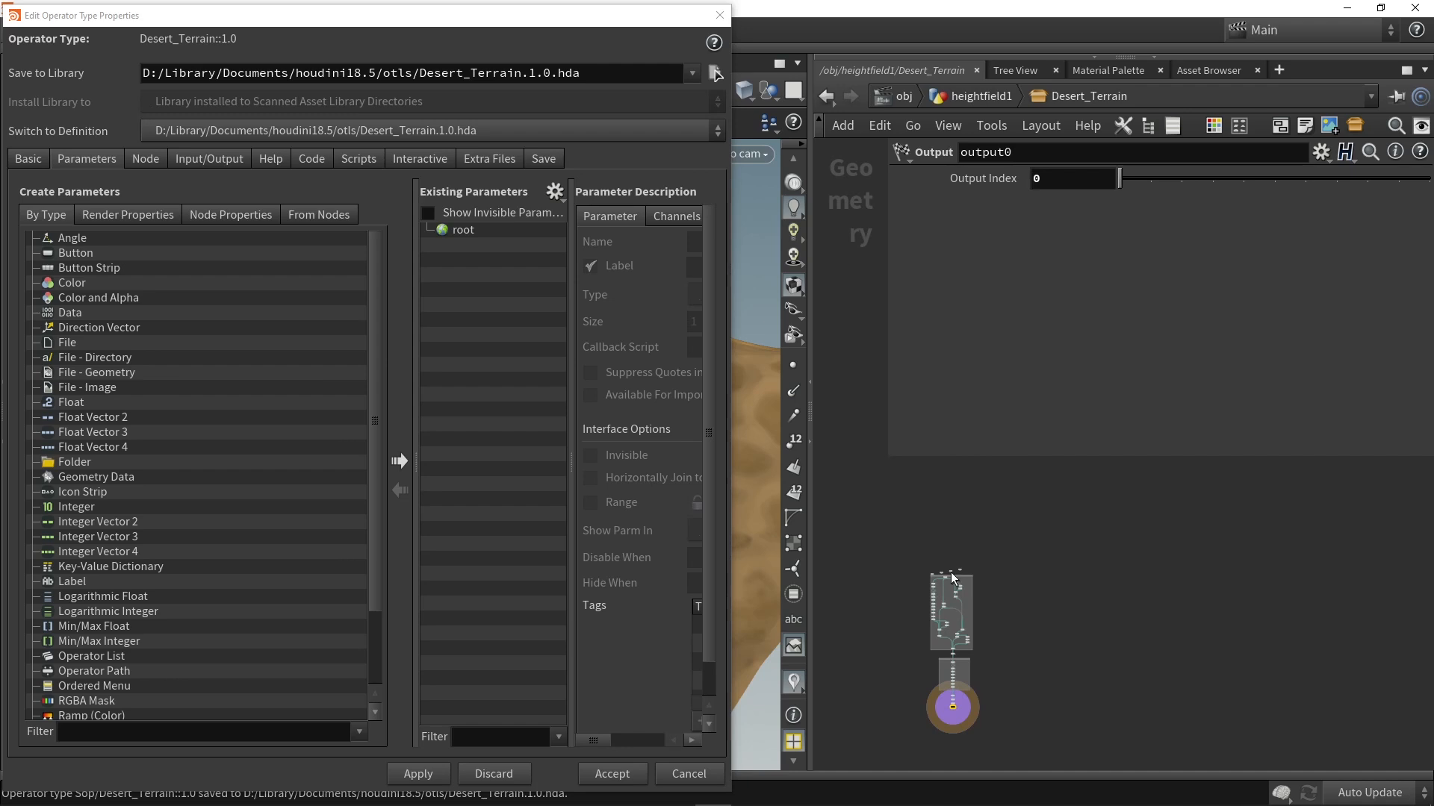
pyautogui.scroll(5, 953, 577)
pyautogui.moveTo(849, 485); pyautogui.dragTo(1117, 545)
pyautogui.scroll(3, 956, 565)
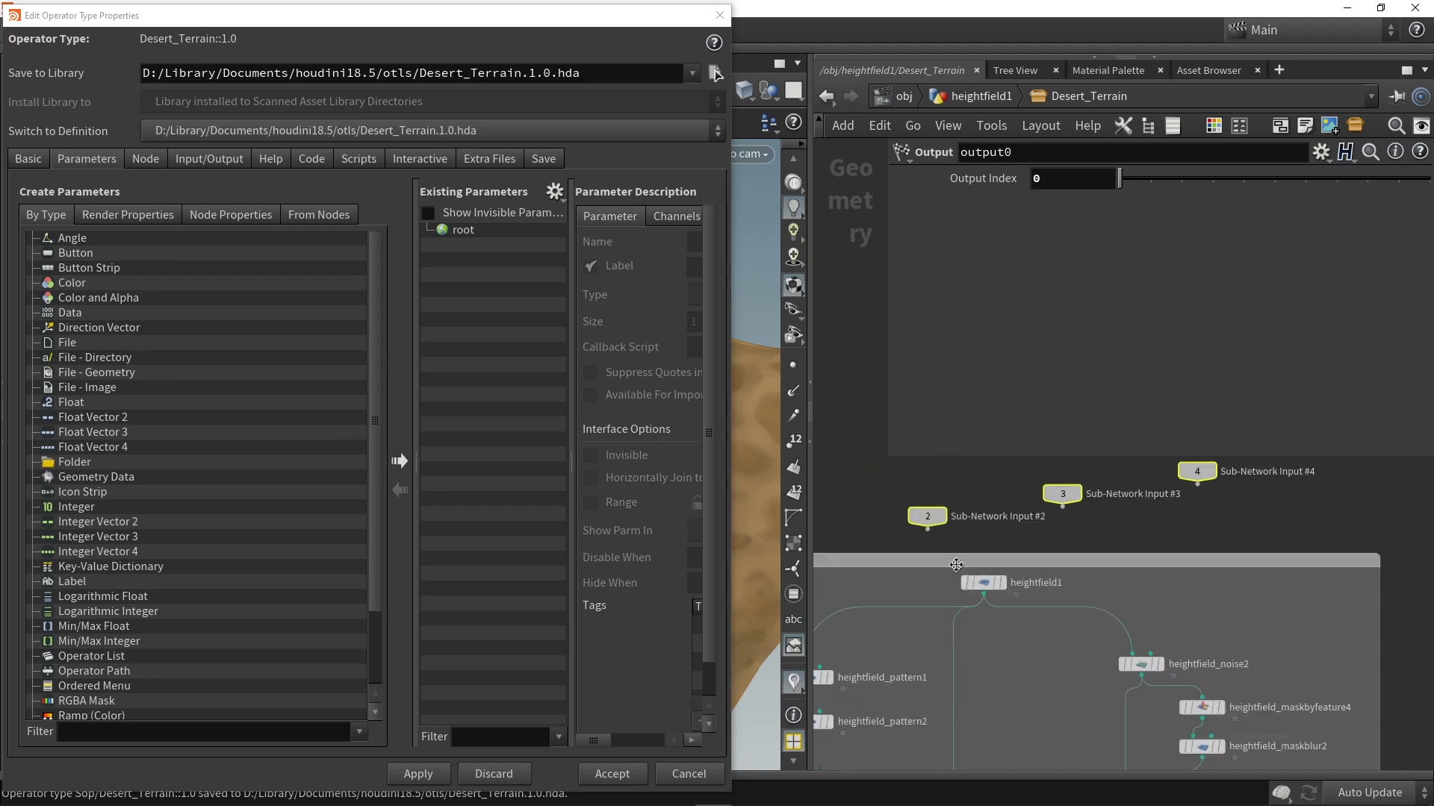
pyautogui.click(983, 586)
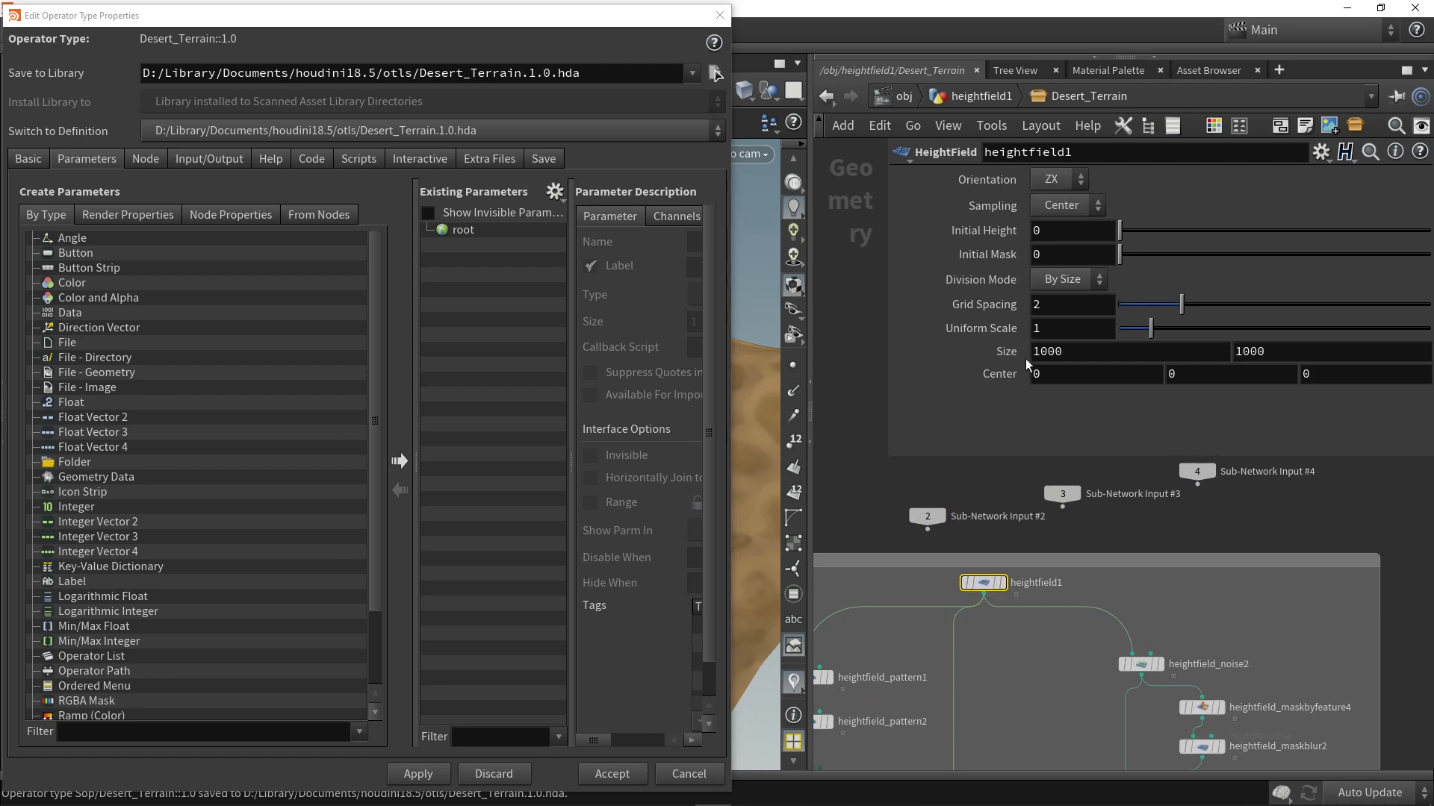
pyautogui.doubleClick(1068, 354)
pyautogui.moveTo(754, 355); pyautogui.dragTo(478, 239)
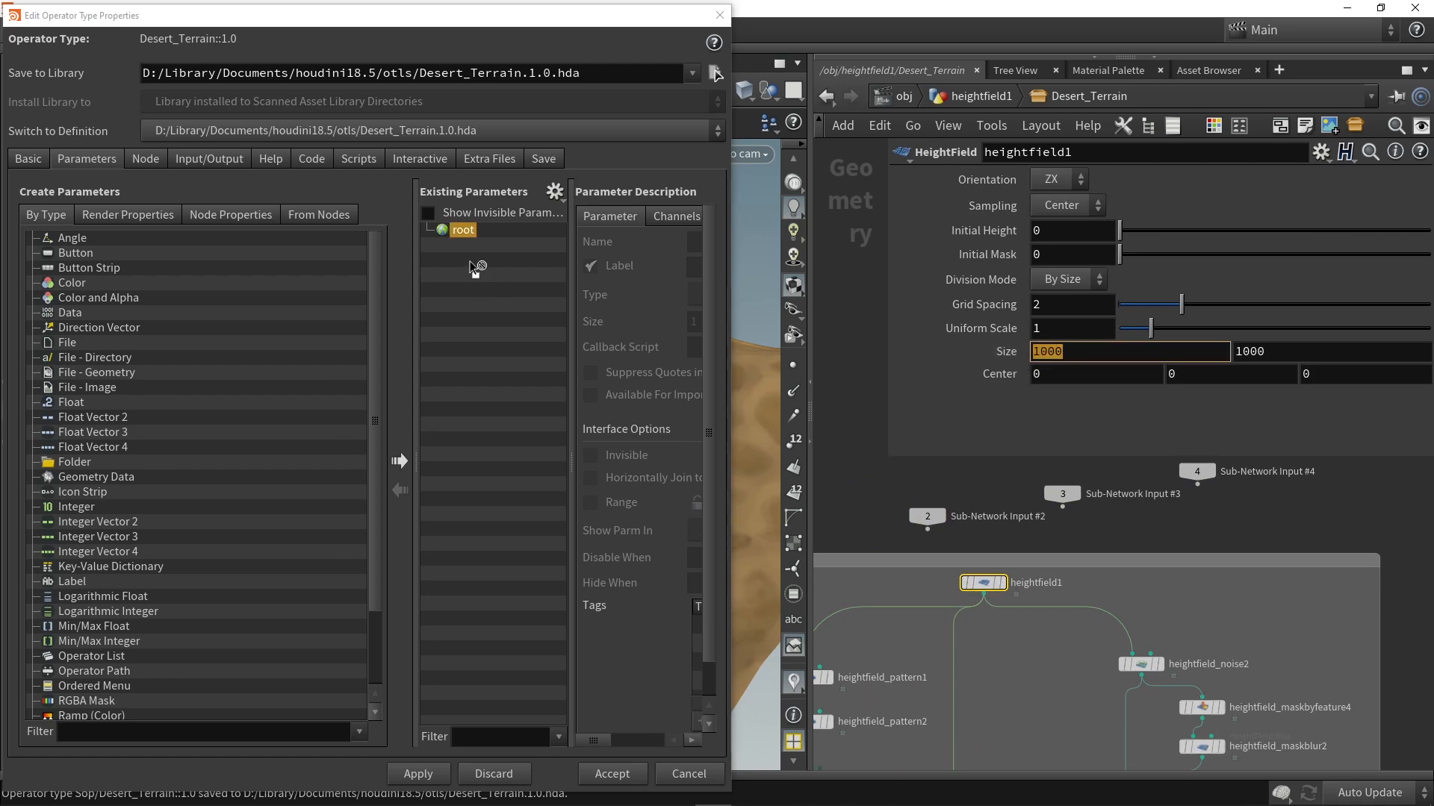
# Step: Label the promoted heightfield size parameter "Terrain size"
pyautogui.moveTo(730, 263); pyautogui.dragTo(923, 264)
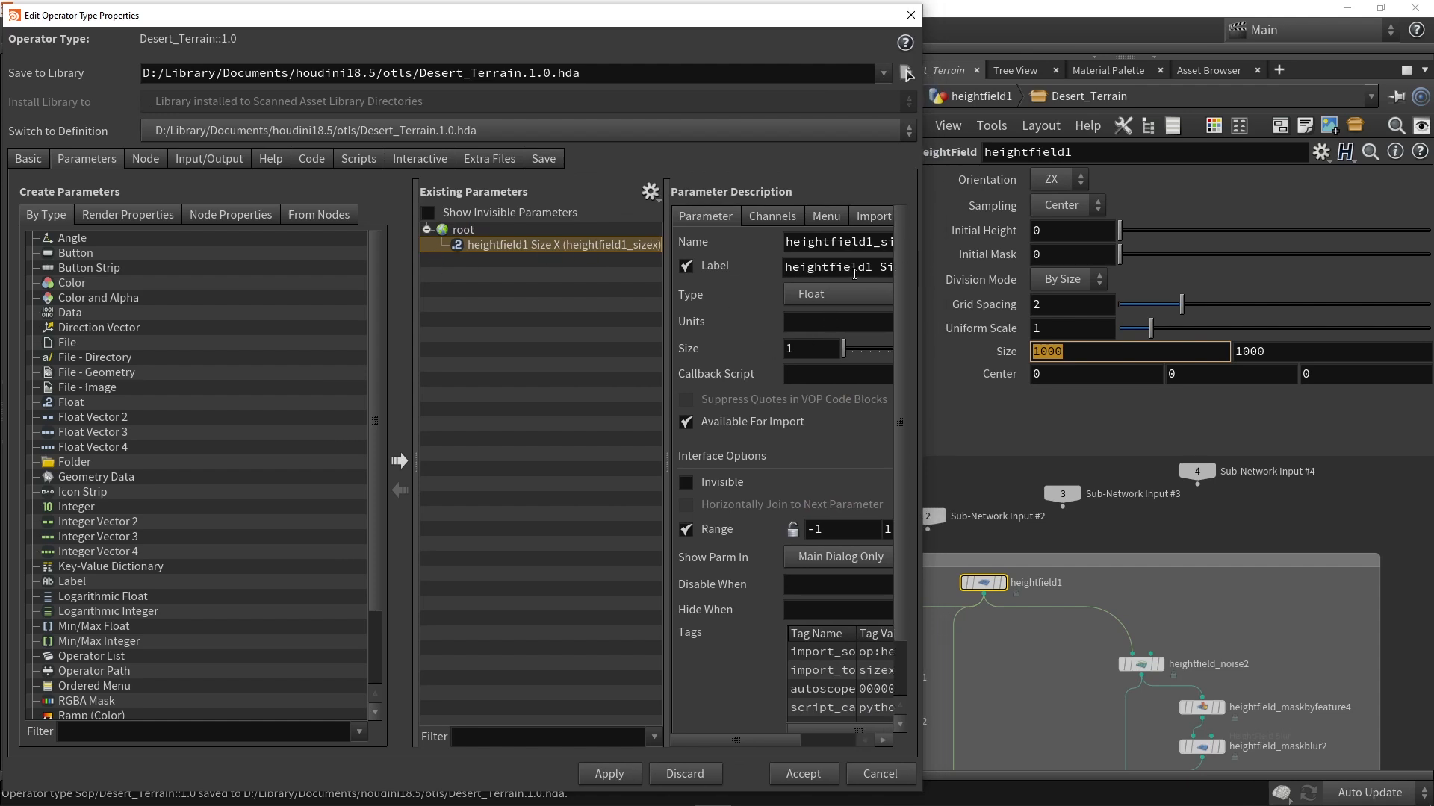
pyautogui.tripleClick(867, 271)
pyautogui.write('T')
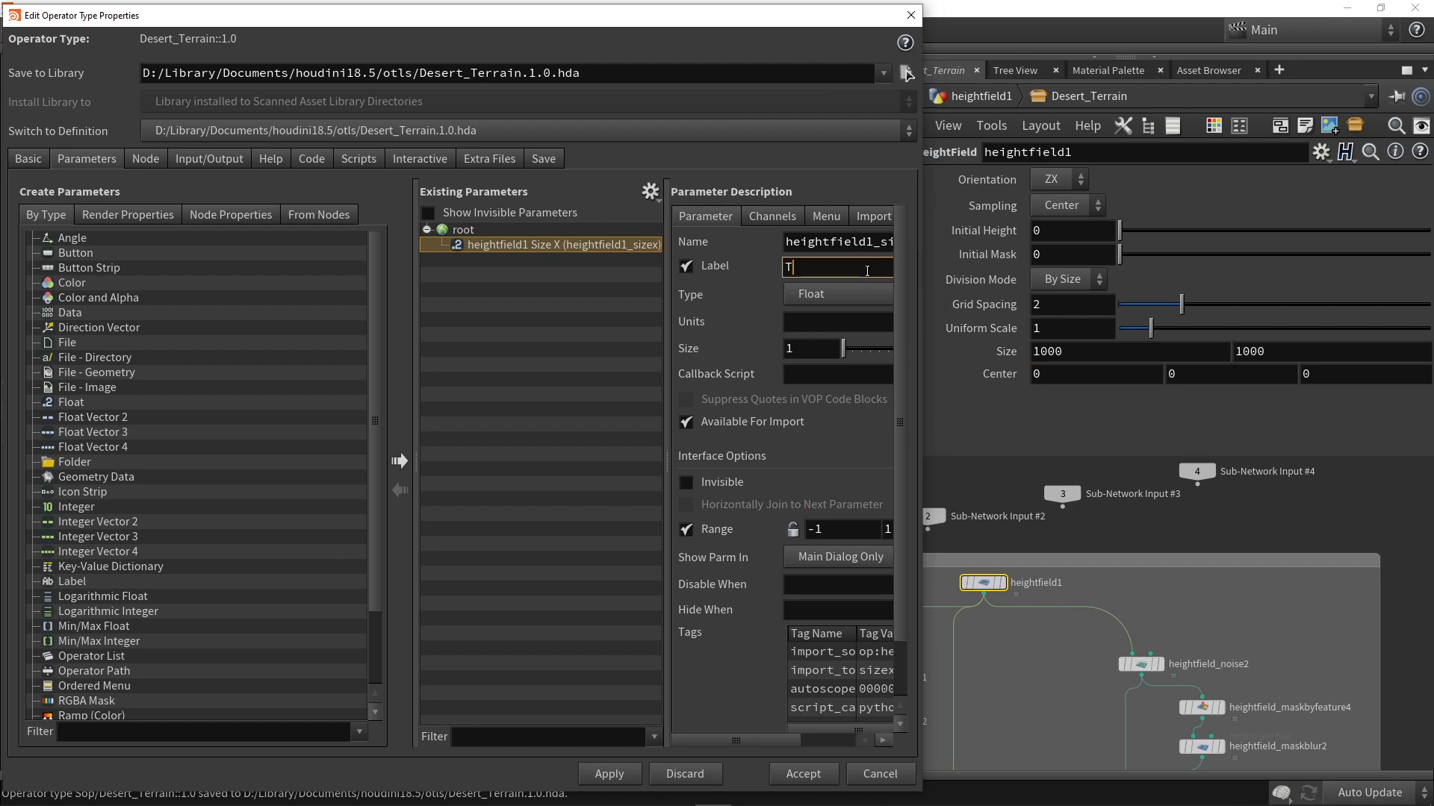
pyautogui.write('errain size')
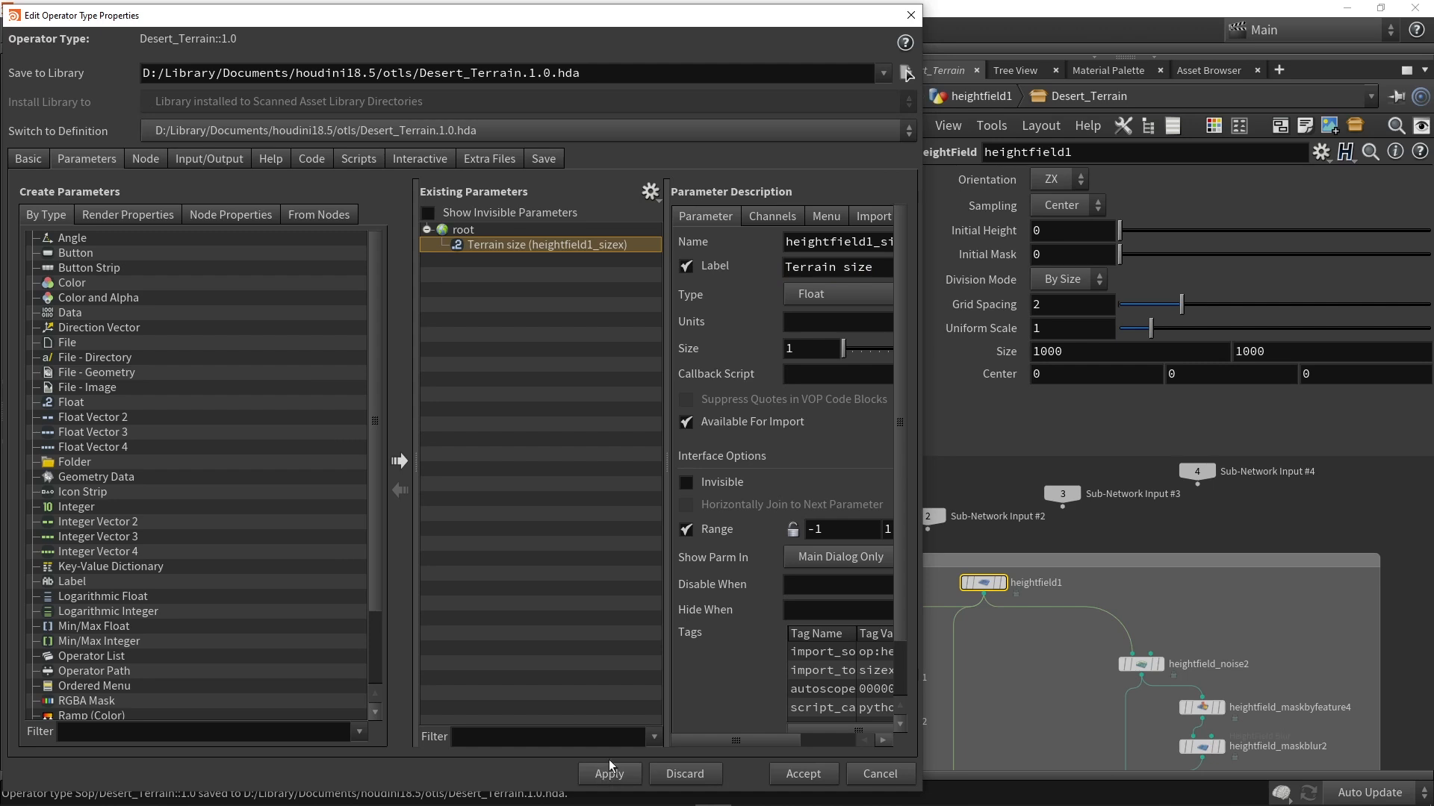
# Step: Copy heightfield1's Size X expression ch("../heightfield1_sizex") into its second Size value so both follow the promoted parameter
pyautogui.click(1008, 352)
pyautogui.doubleClick(1182, 354)
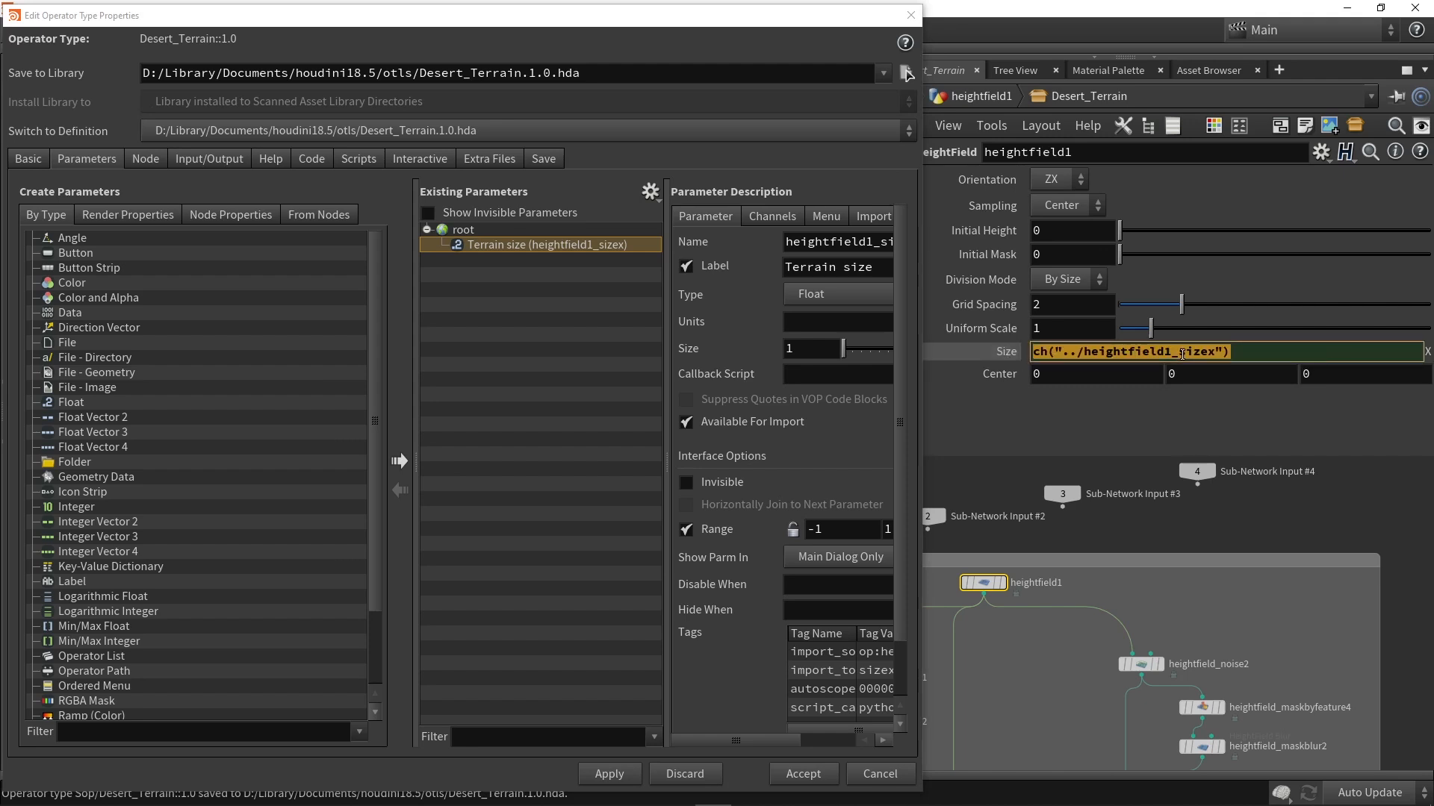
pyautogui.hotkey('ctrl', 'c')
pyautogui.click(1008, 353)
pyautogui.moveTo(1300, 352); pyautogui.dragTo(1192, 351)
pyautogui.hotkey('ctrl', 'v')
pyautogui.press('Return')
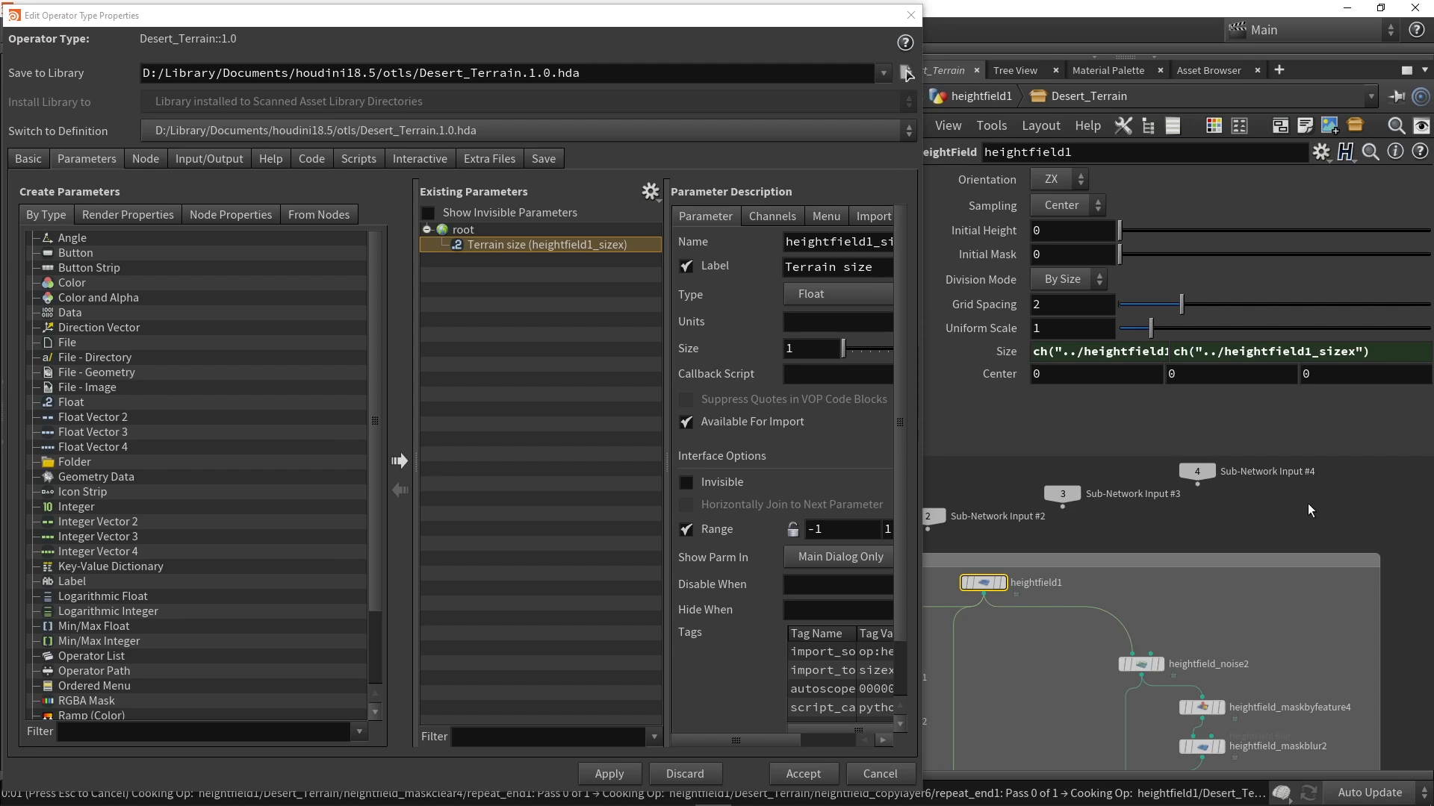
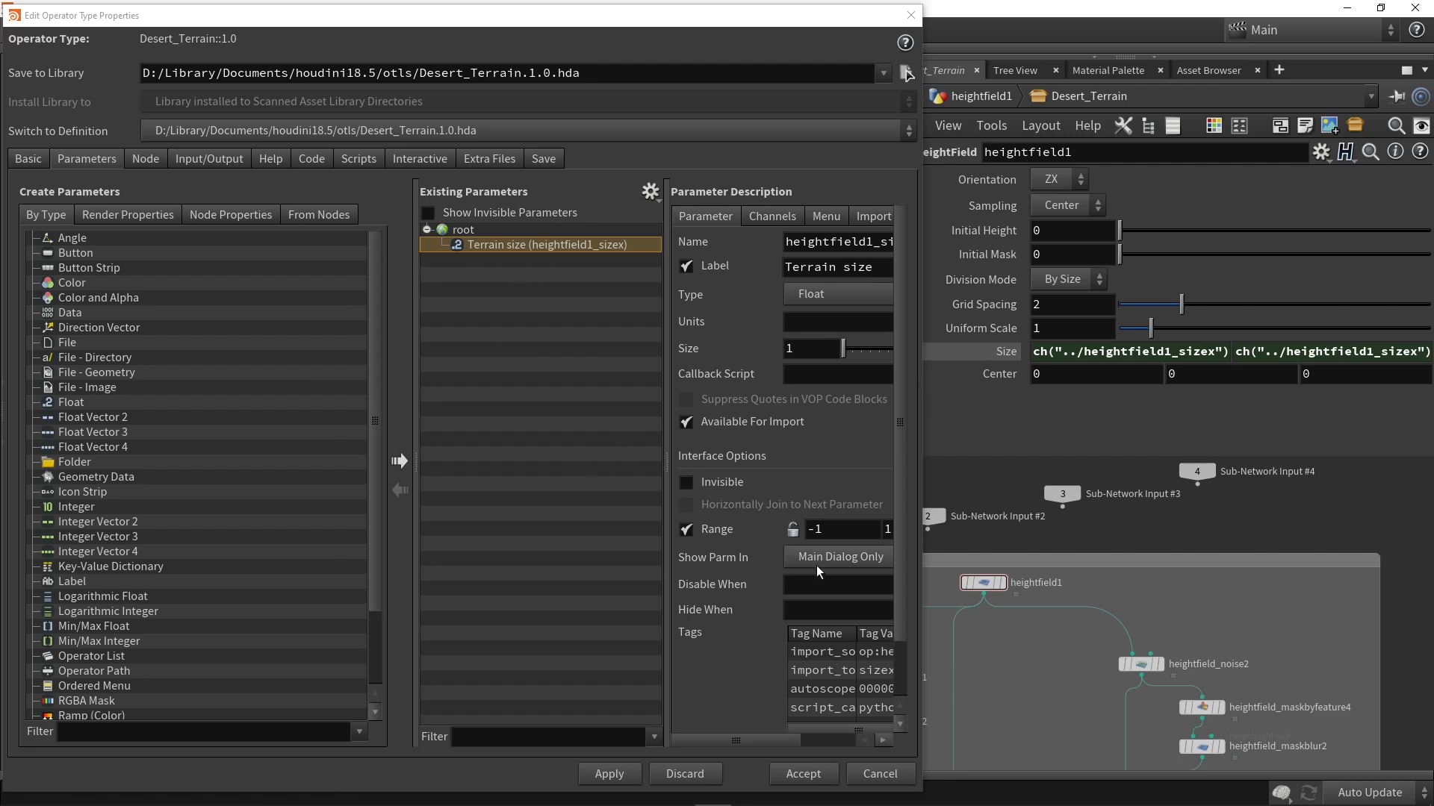
# Step: Set the Terrain size parameter's range from 100 to 3000 and apply the change to the asset
pyautogui.moveTo(921, 545); pyautogui.dragTo(1049, 545)
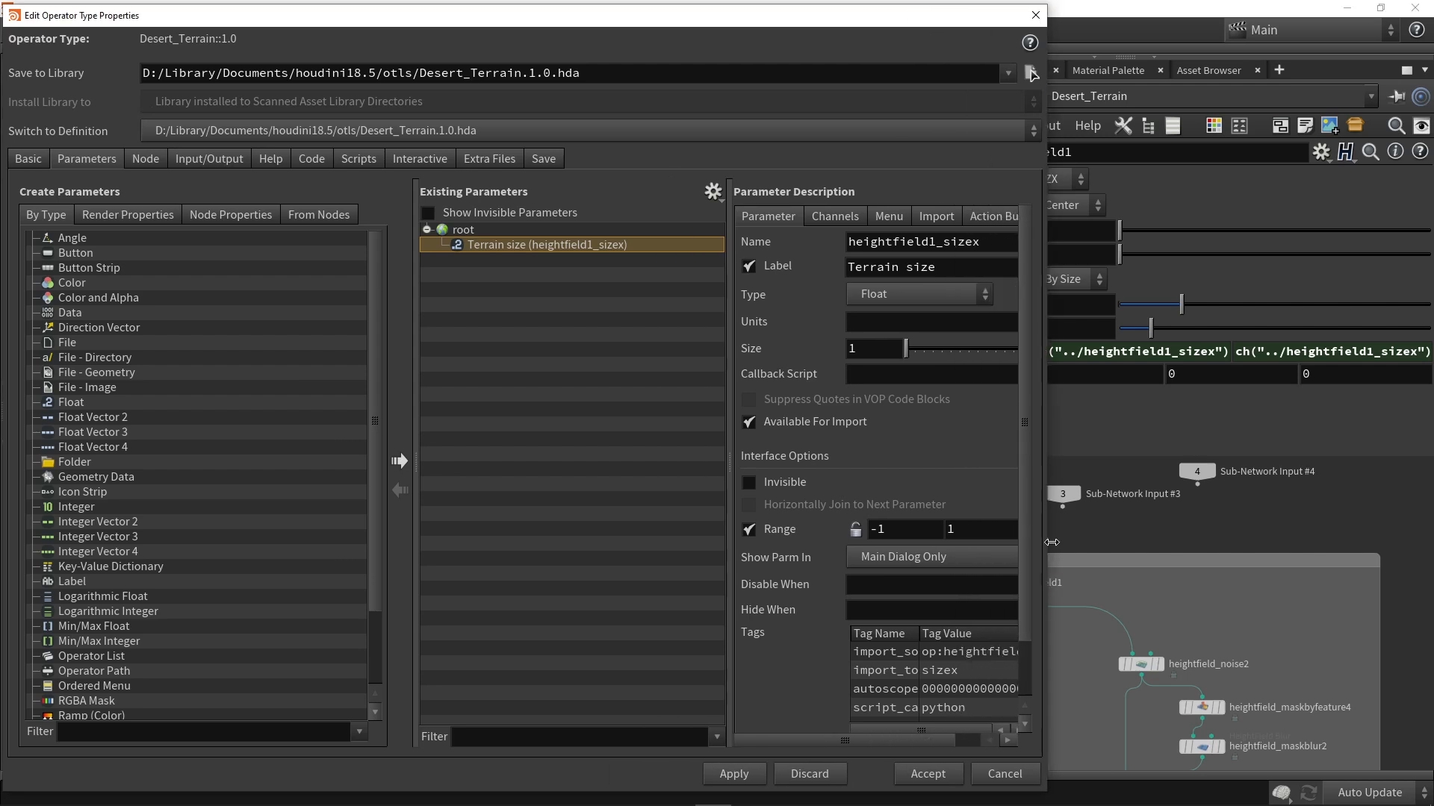
pyautogui.click(836, 216)
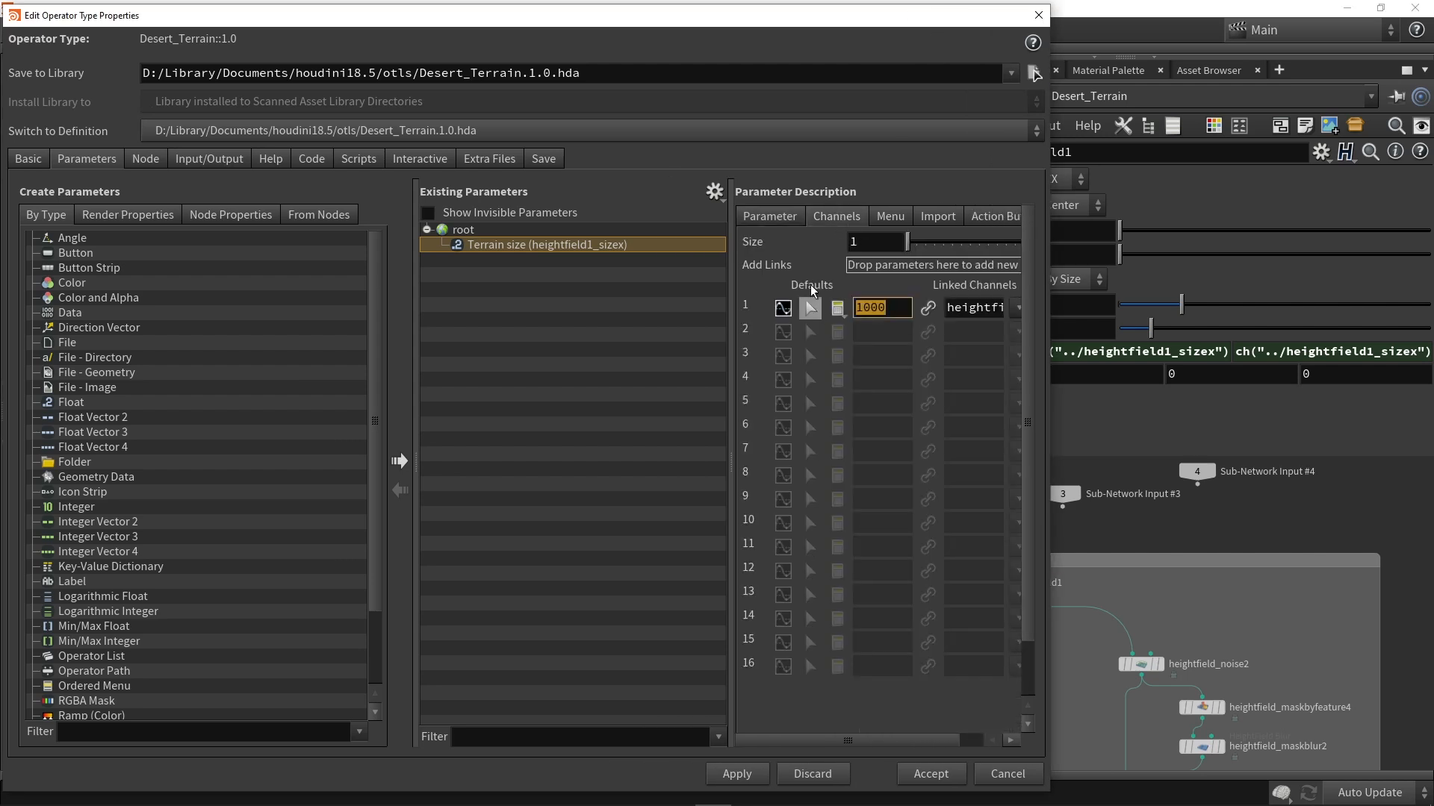
pyautogui.click(784, 218)
pyautogui.moveTo(892, 530); pyautogui.dragTo(833, 522)
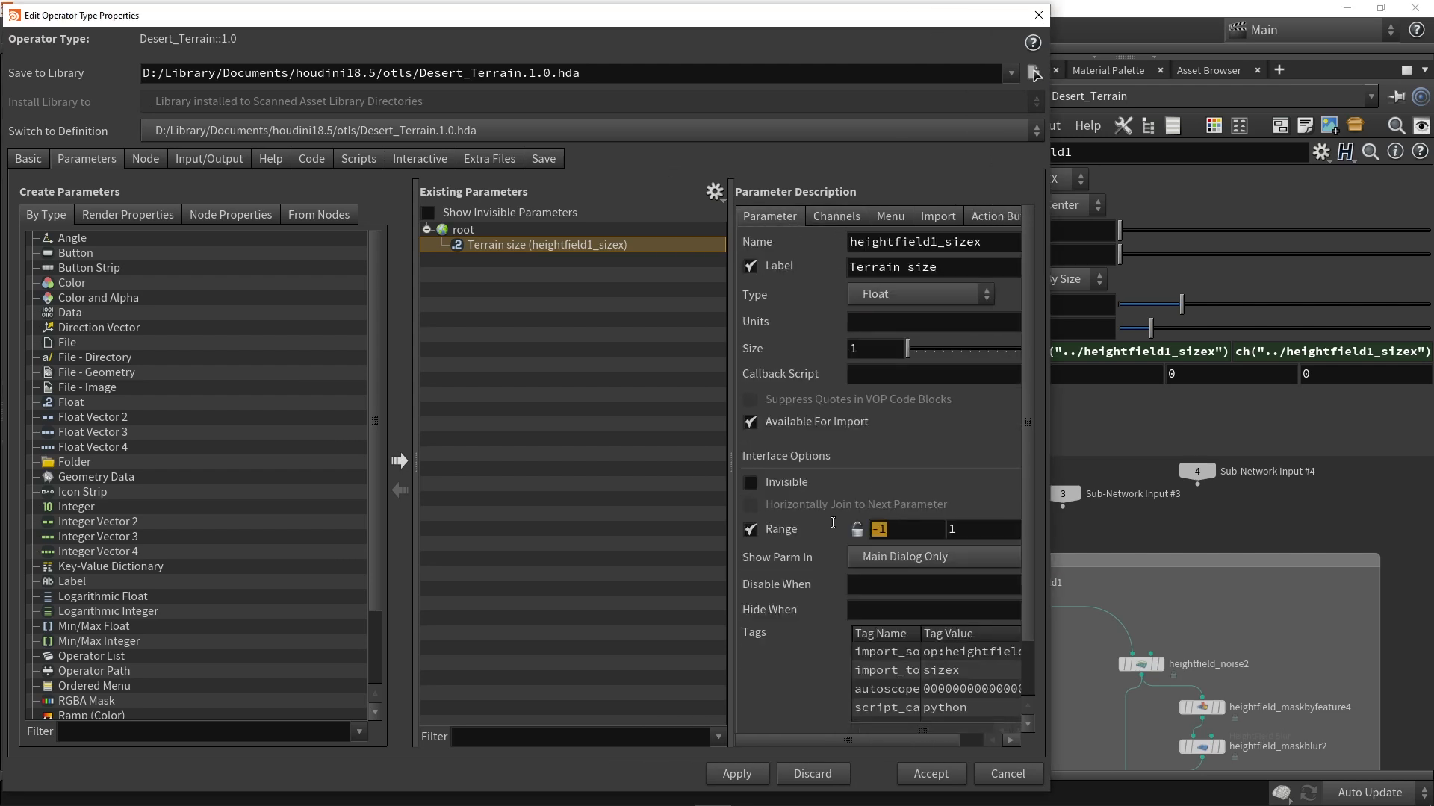
pyautogui.write('100')
pyautogui.press('Tab')
pyautogui.write('300')
pyautogui.press('Return')
pyautogui.click(737, 774)
# Step: Promote heightfield_resample3's Grid Samples to an asset parameter below Terrain size and label it "Resolution"
pyautogui.scroll(6, 1255, 709)
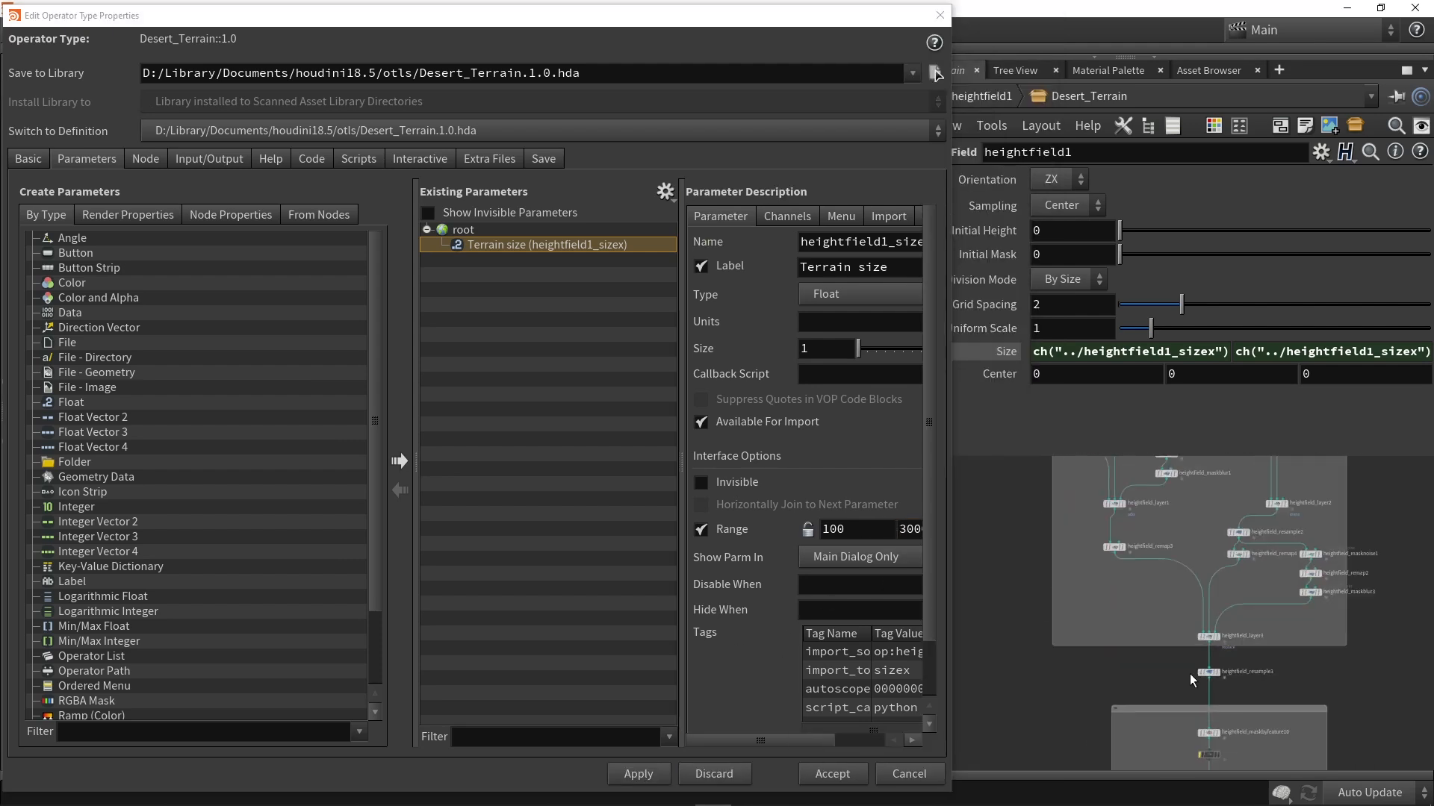
pyautogui.click(1222, 670)
pyautogui.moveTo(998, 249); pyautogui.dragTo(466, 234)
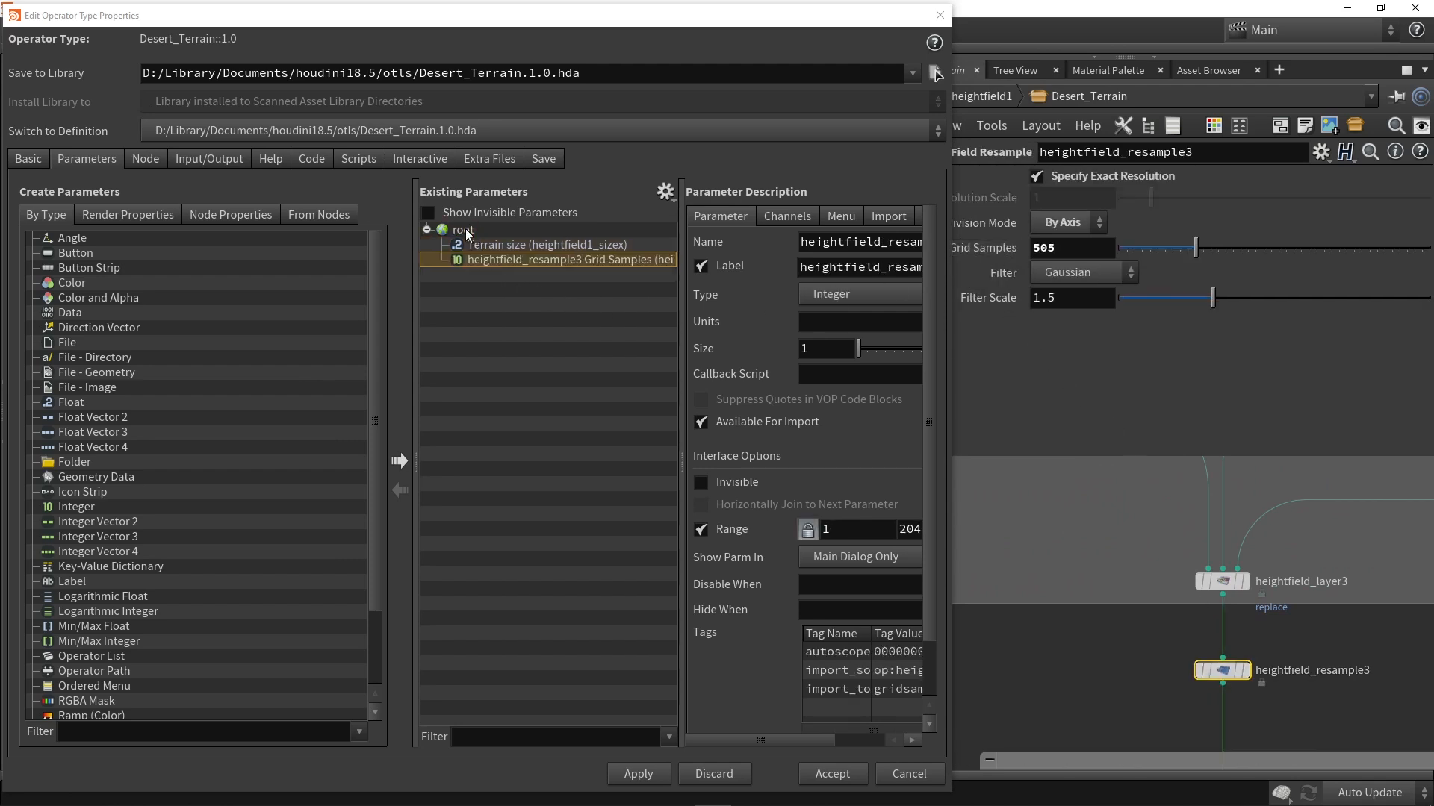
pyautogui.tripleClick(833, 269)
pyautogui.write('T')
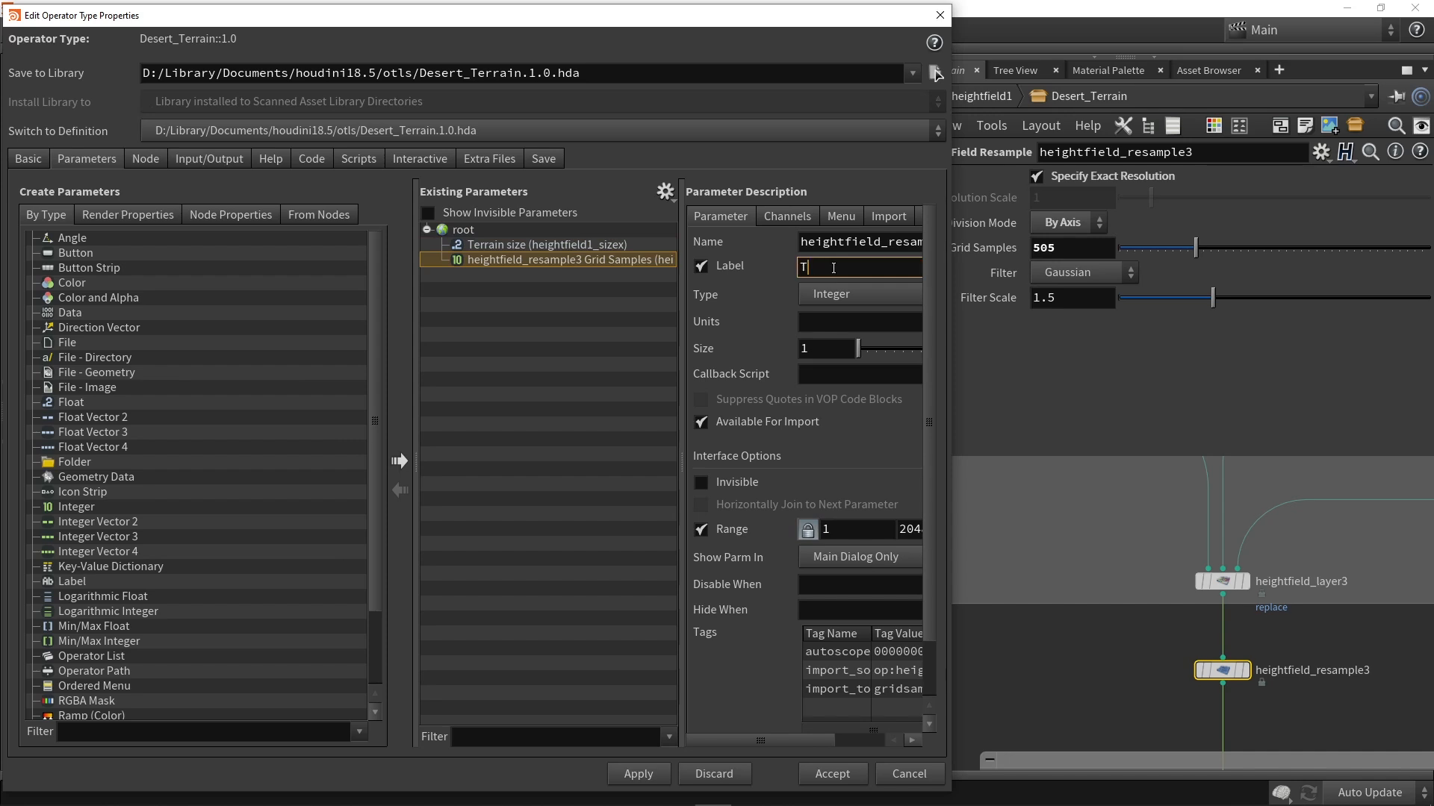
pyautogui.write('Resolution')
# Step: Add a folder to the asset's existing parameters and label it "Main settings"
pyautogui.click(546, 244)
pyautogui.moveTo(75, 461); pyautogui.dragTo(491, 239)
pyautogui.tripleClick(836, 262)
pyautogui.write('M')
pyautogui.press('BackSpace')
pyautogui.write('Main settings')
pyautogui.press('Return')
# Step: Move the Terrain size and Resolution parameters into the Main settings folder
pyautogui.click(499, 261)
pyautogui.keyDown('shift'); pyautogui.click(498, 274); pyautogui.keyUp('shift')
pyautogui.moveTo(492, 261); pyautogui.dragTo(480, 243)
pyautogui.click(491, 296)
# Step: Add a second folder after Main settings and label it "Noise terrain"
pyautogui.moveTo(73, 463); pyautogui.dragTo(556, 336)
pyautogui.moveTo(873, 267); pyautogui.dragTo(714, 266)
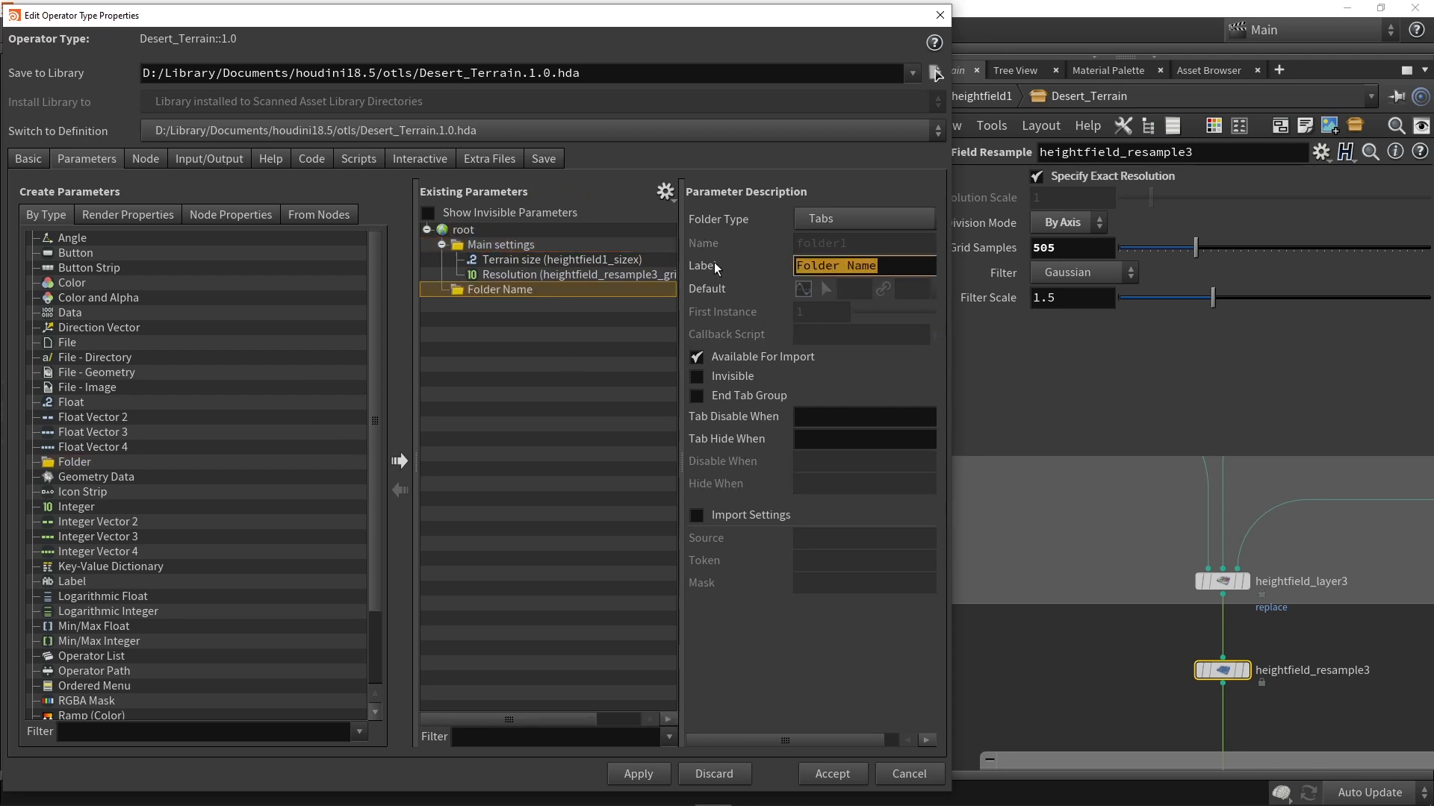
pyautogui.write('Noise')
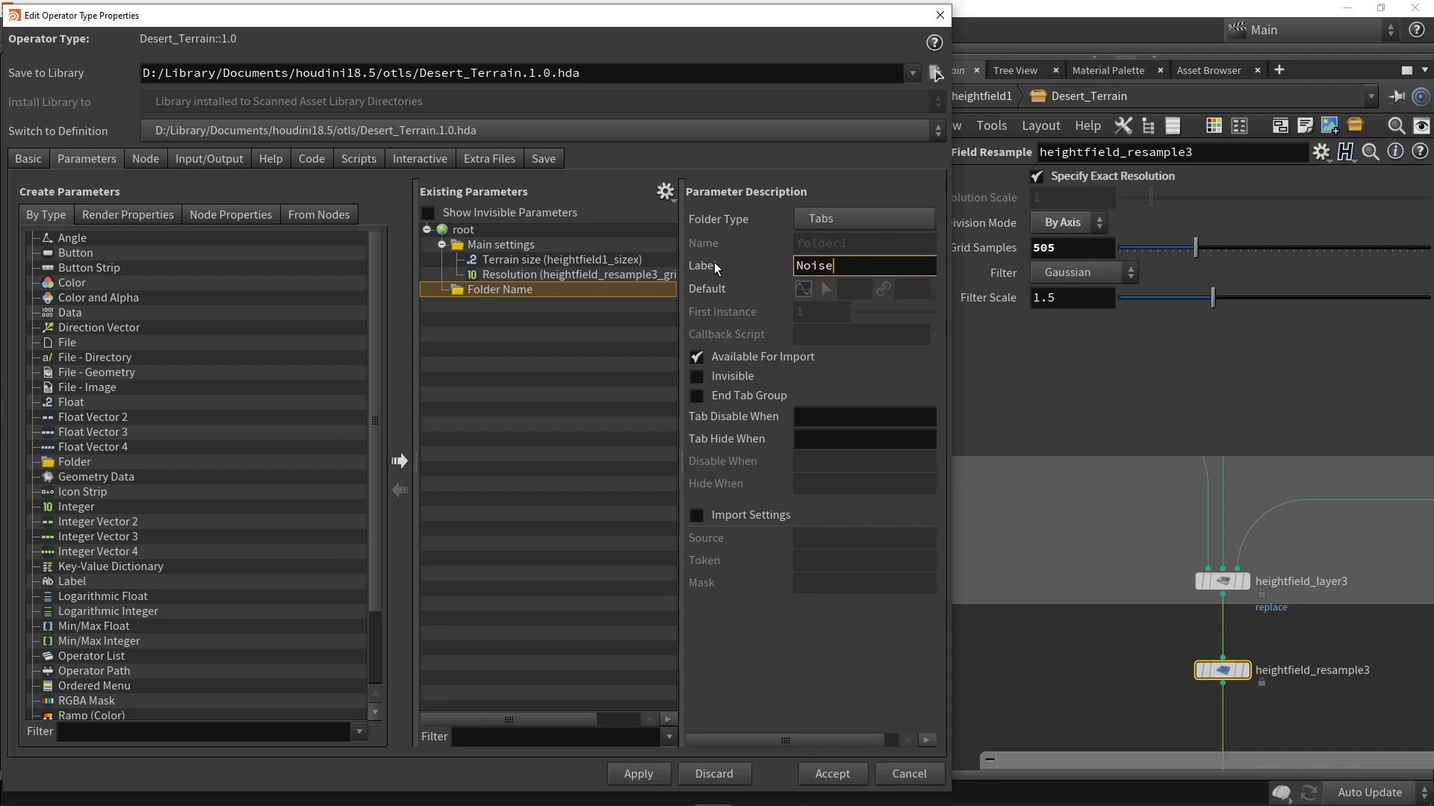
pyautogui.press('Return')
pyautogui.click(883, 260)
pyautogui.write('terrain')
pyautogui.press('Return')
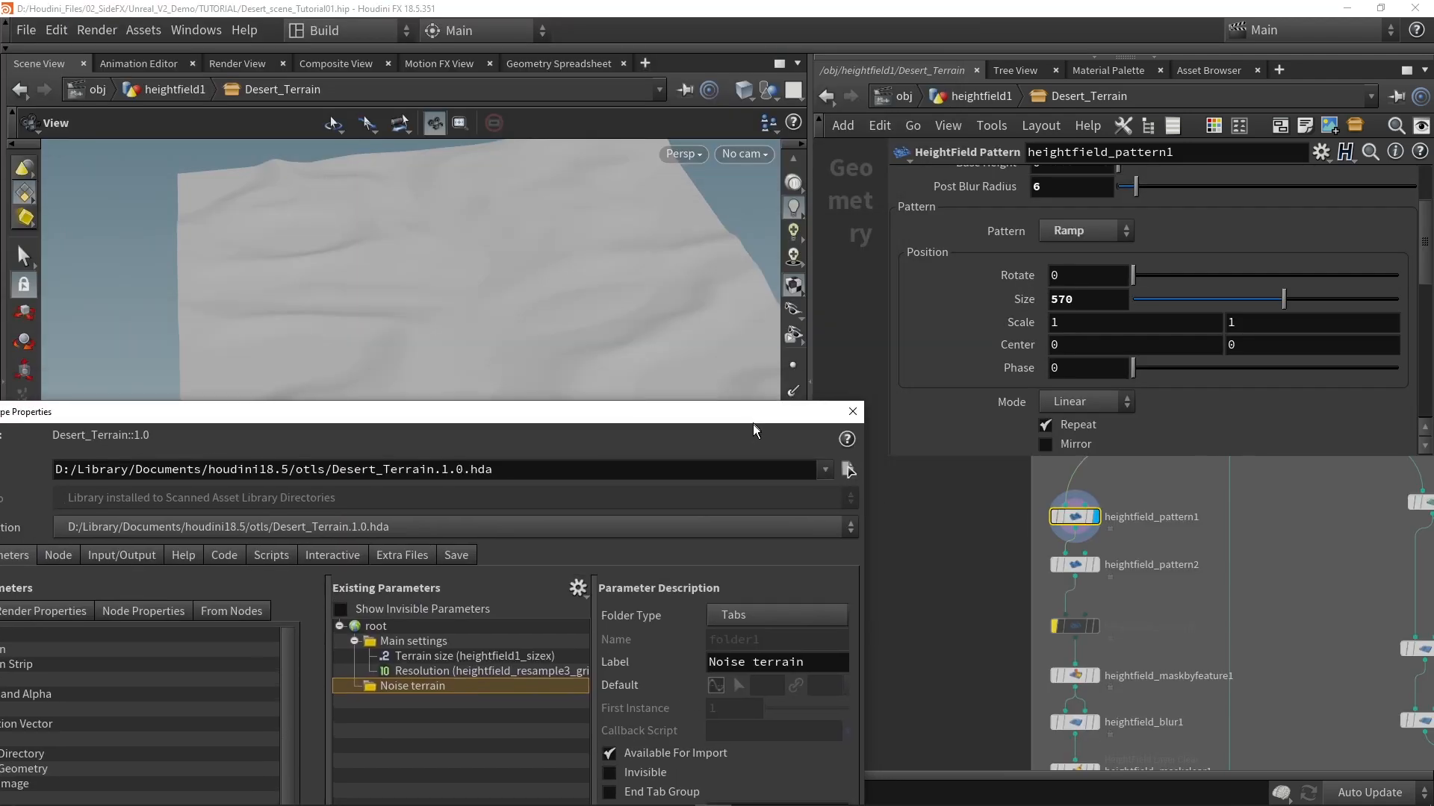
# Step: Promote heightfield_pattern1's first distortion Offset value into the Noise terrain folder and label it "Seed"
pyautogui.moveTo(752, 424); pyautogui.dragTo(748, 509)
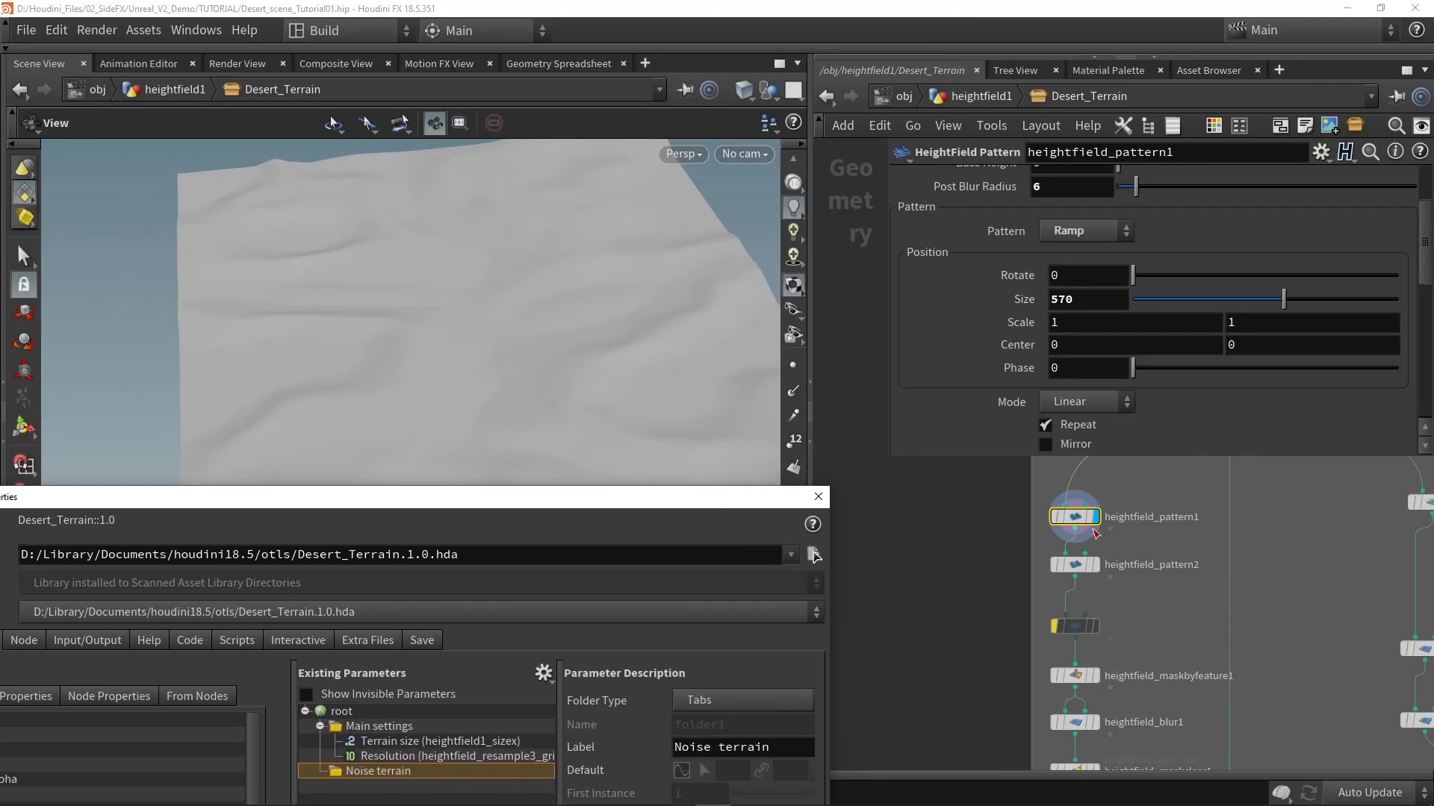
pyautogui.scroll(4, 989, 326)
pyautogui.scroll(-7, 993, 265)
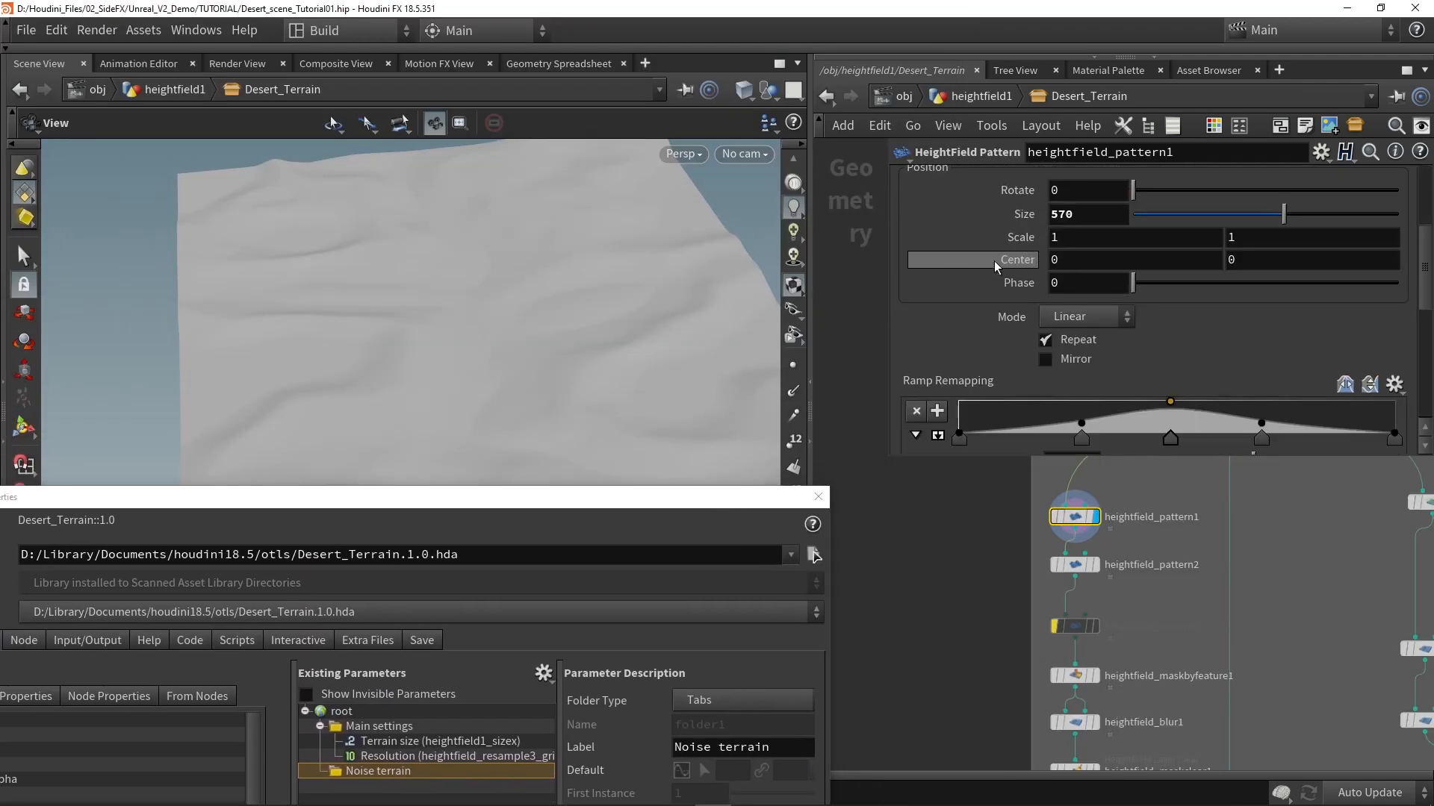
pyautogui.scroll(-5, 993, 261)
pyautogui.doubleClick(1075, 342)
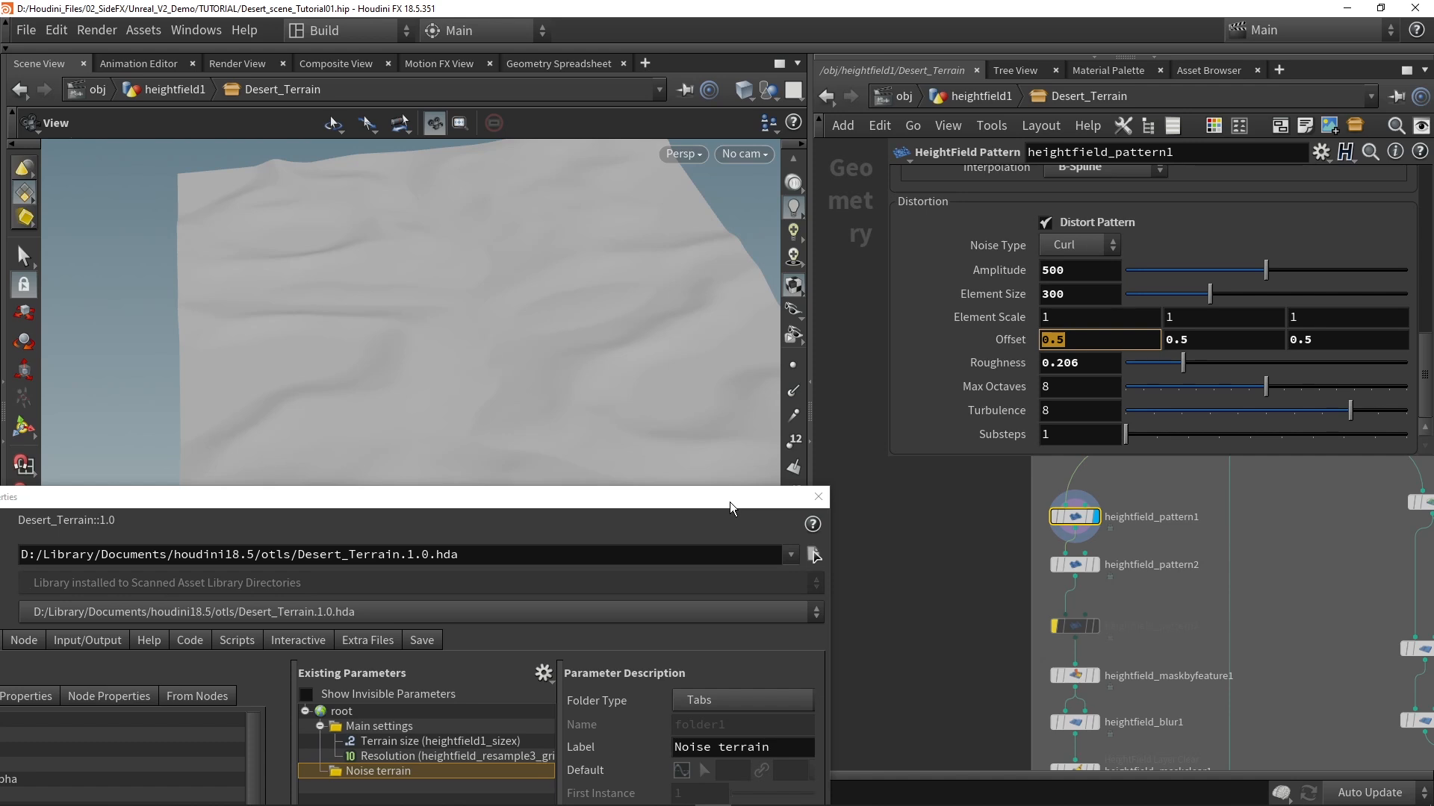
pyautogui.moveTo(729, 502); pyautogui.dragTo(772, 195)
pyautogui.moveTo(1057, 340); pyautogui.dragTo(406, 464)
pyautogui.click(766, 446)
pyautogui.write('Seed')
pyautogui.press('Return')
# Step: Multiply the Seed reference in heightfield_pattern1's first distortion Offset value by 100
pyautogui.moveTo(678, 197); pyautogui.dragTo(679, 50)
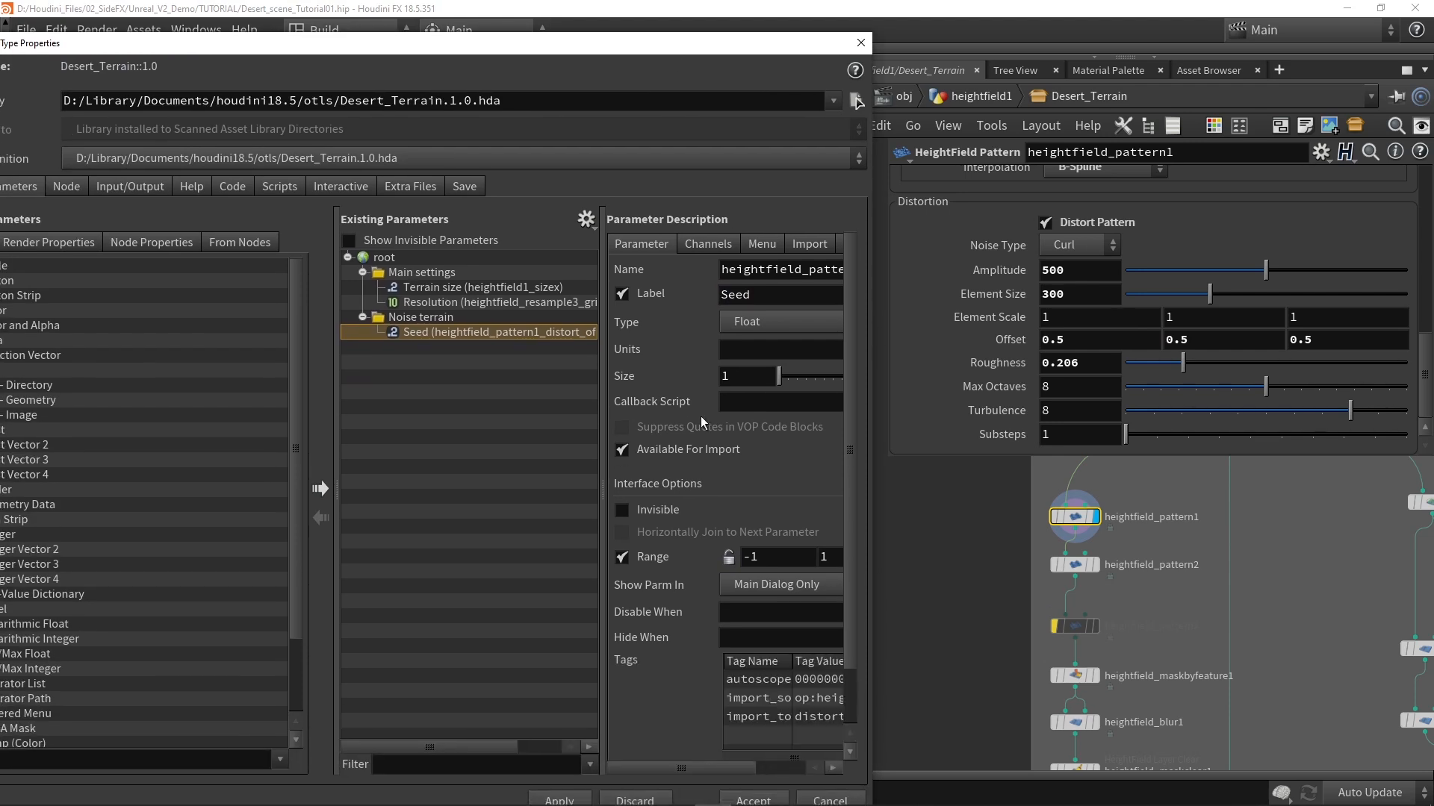
pyautogui.click(999, 341)
pyautogui.click(1056, 340)
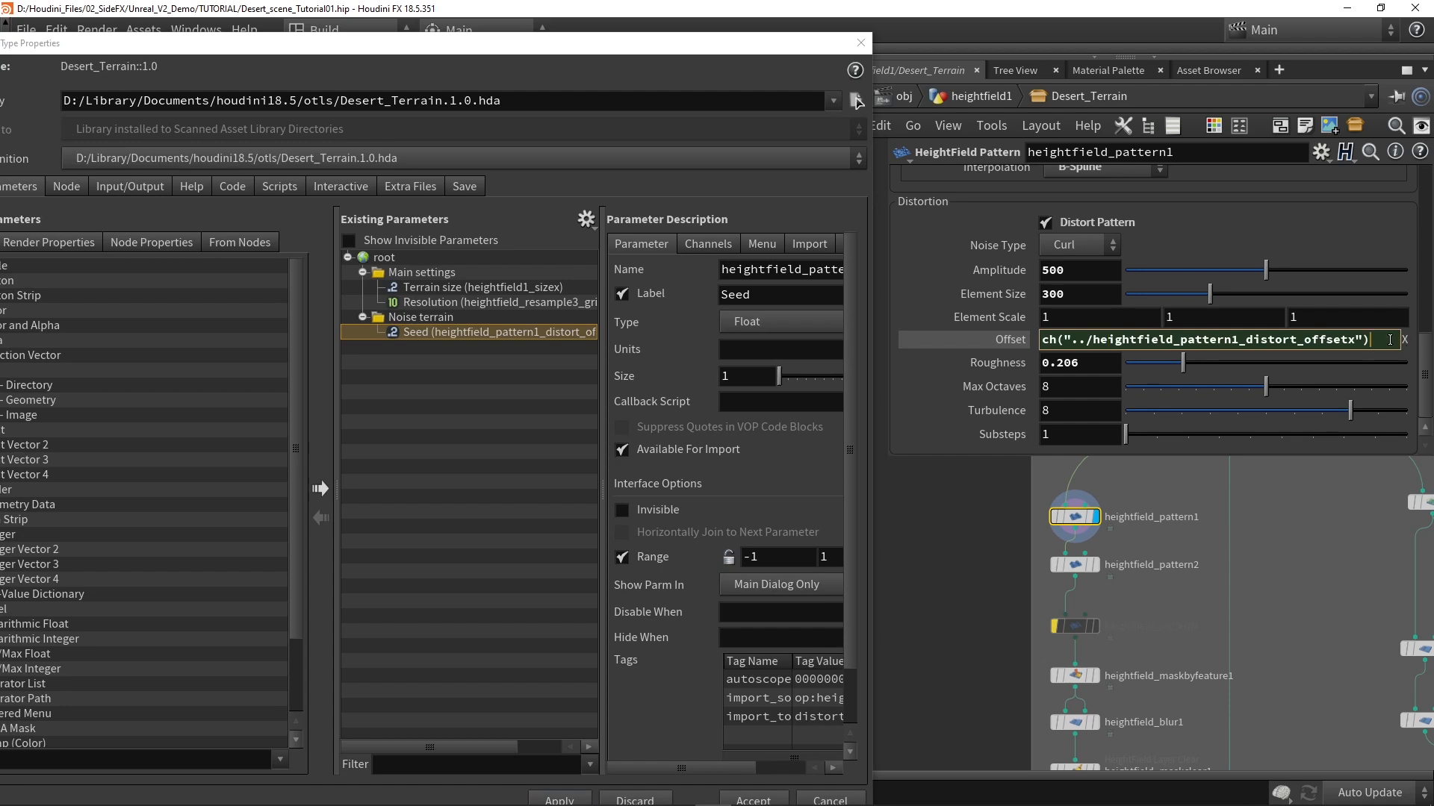
pyautogui.write('*10')
pyautogui.press('Return')
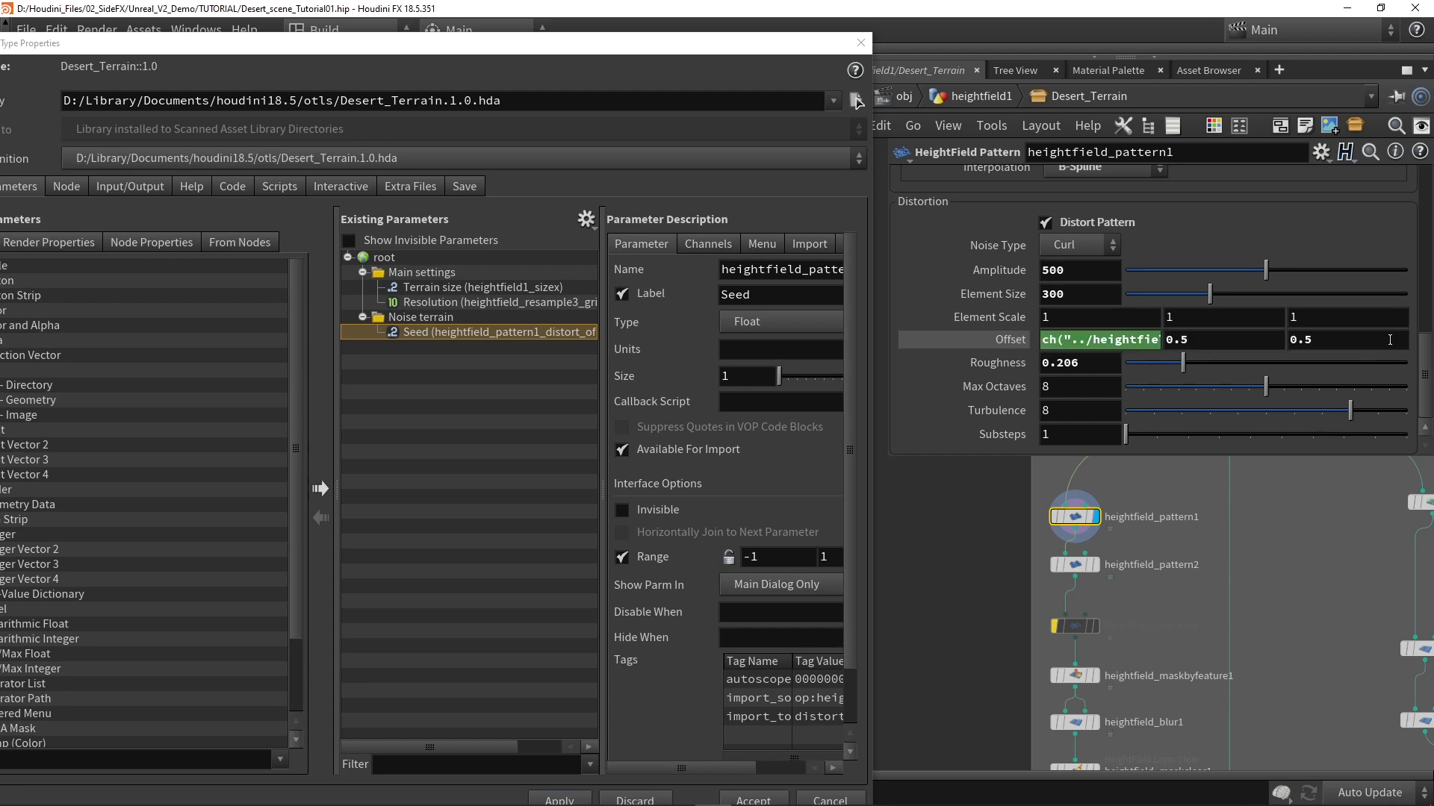
# Step: Copy the multiplied Seed expression into heightfield_pattern1's second and third distortion Offset values
pyautogui.click(1137, 342)
pyautogui.hotkey('ctrl', 'c')
pyautogui.click(943, 551)
pyautogui.click(1180, 340)
pyautogui.hotkey('ctrl', 'v')
pyautogui.press('Return')
pyautogui.click(1336, 339)
pyautogui.hotkey('ctrl', 'v')
pyautogui.press('Return')
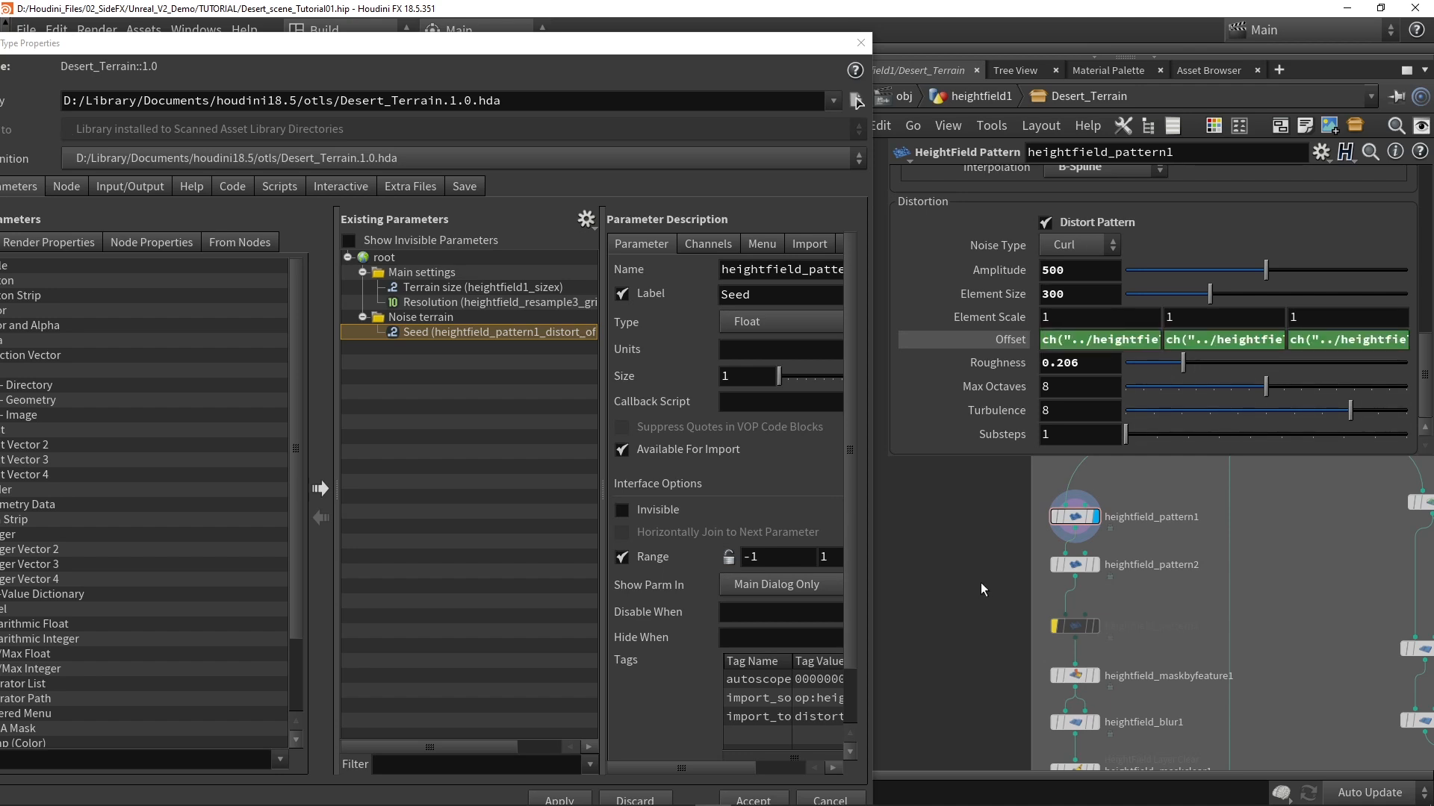
# Step: Paste the expression ch("../heightfield_pattern1_distort_offsetx")*100 into all three distortion Offset values of heightfield_pattern2
pyautogui.click(1092, 569)
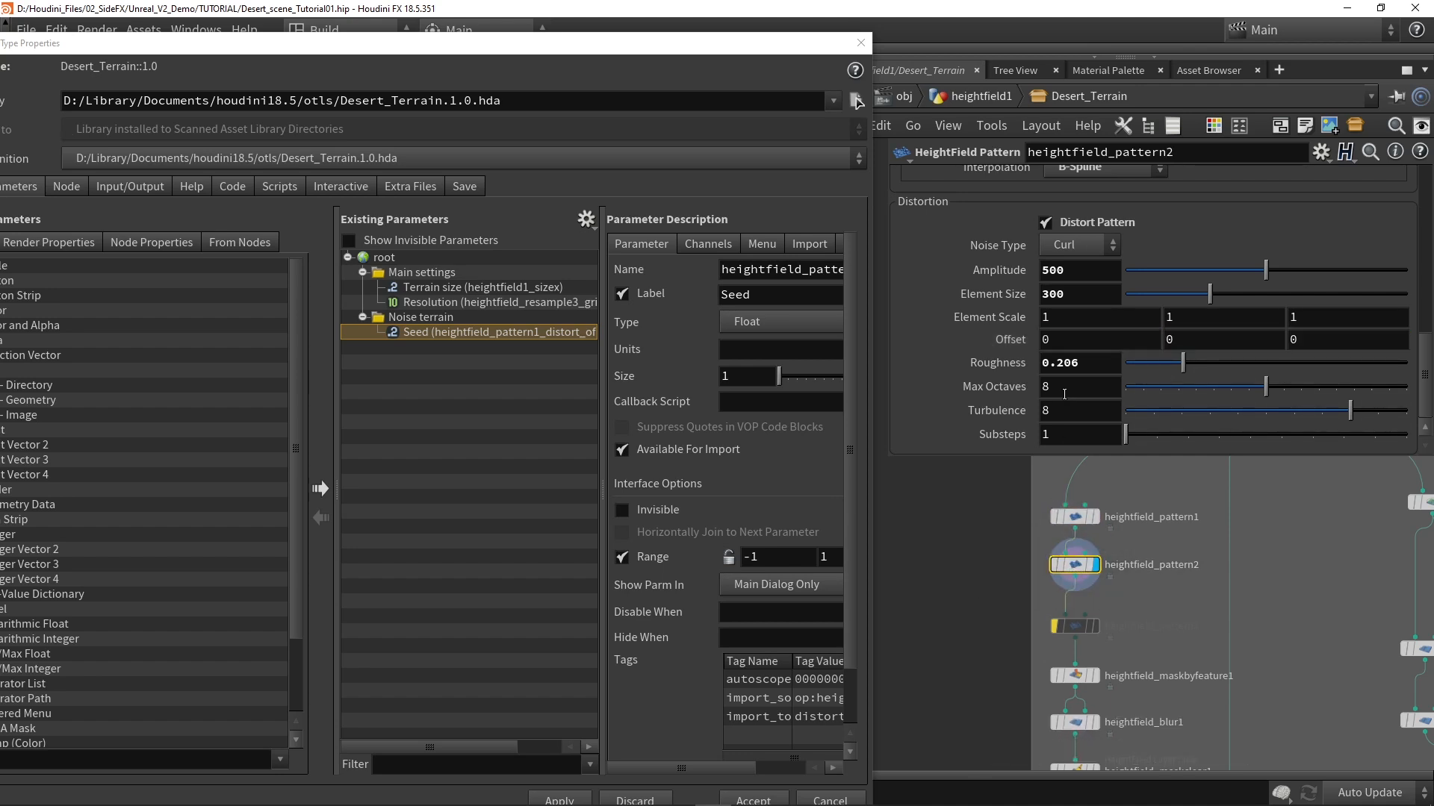
pyautogui.click(1049, 340)
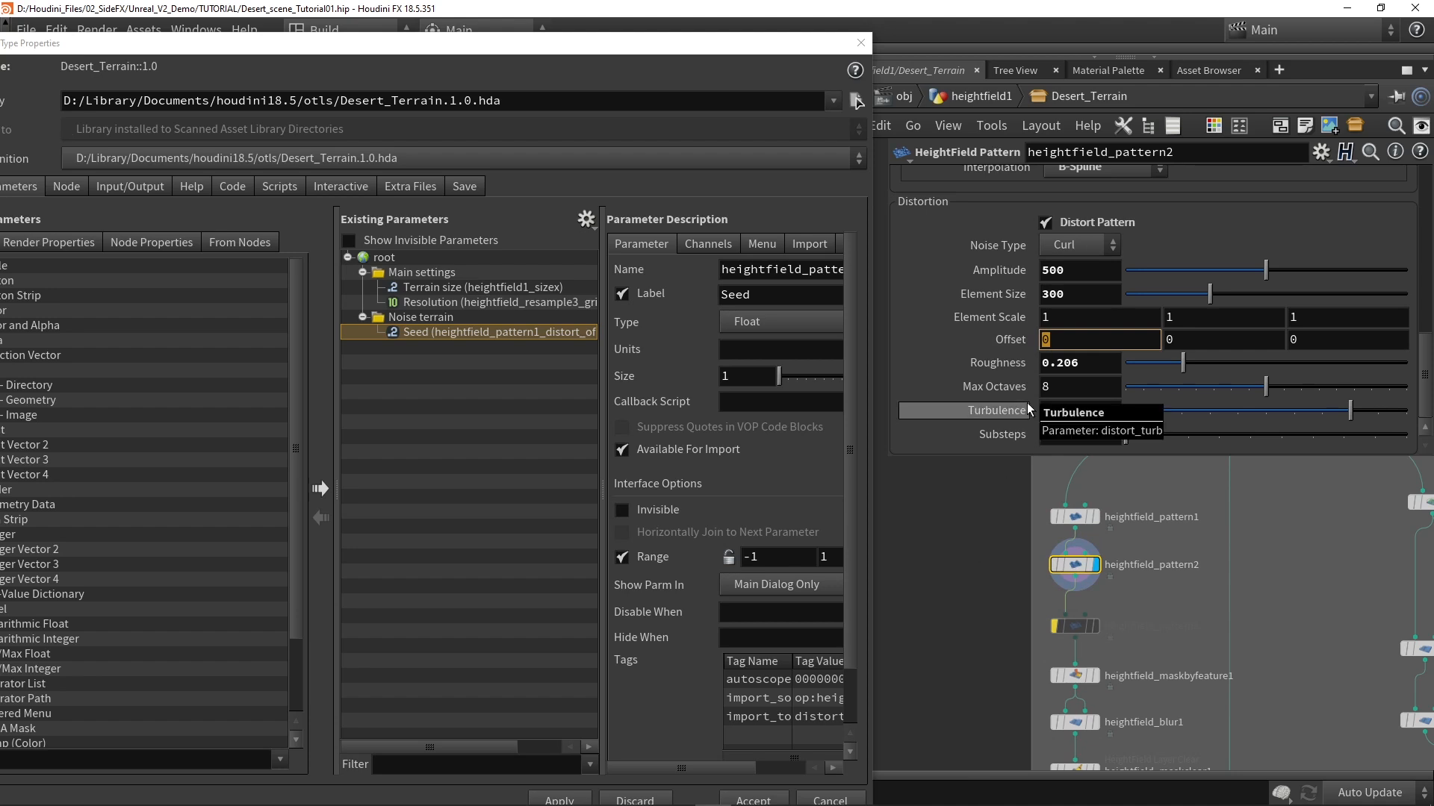
pyautogui.hotkey('ctrl', 'v')
pyautogui.click(984, 575)
pyautogui.click(1344, 342)
pyautogui.hotkey('ctrl', 'v')
pyautogui.click(973, 580)
pyautogui.click(1342, 341)
pyautogui.moveTo(1371, 340); pyautogui.dragTo(1424, 339)
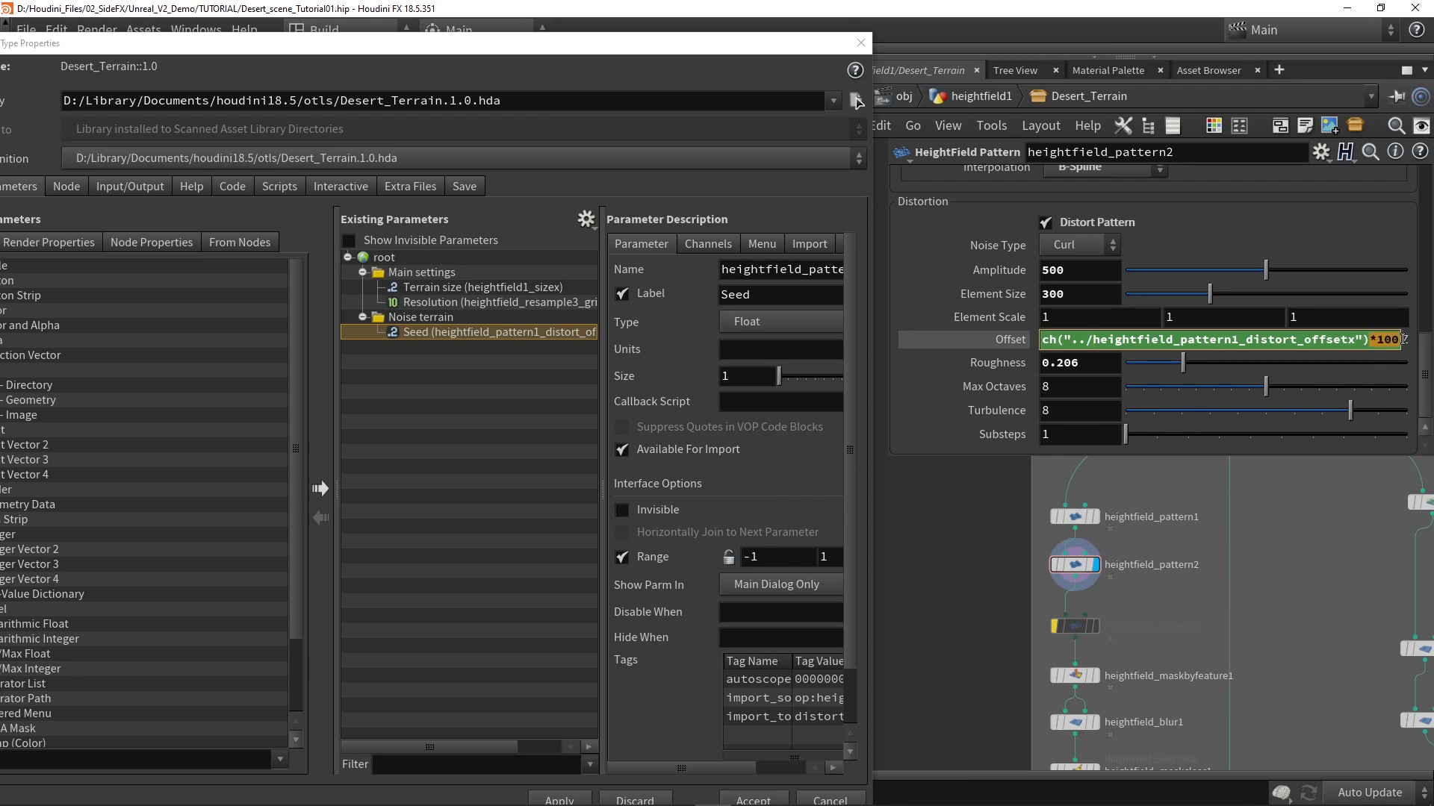
pyautogui.click(986, 531)
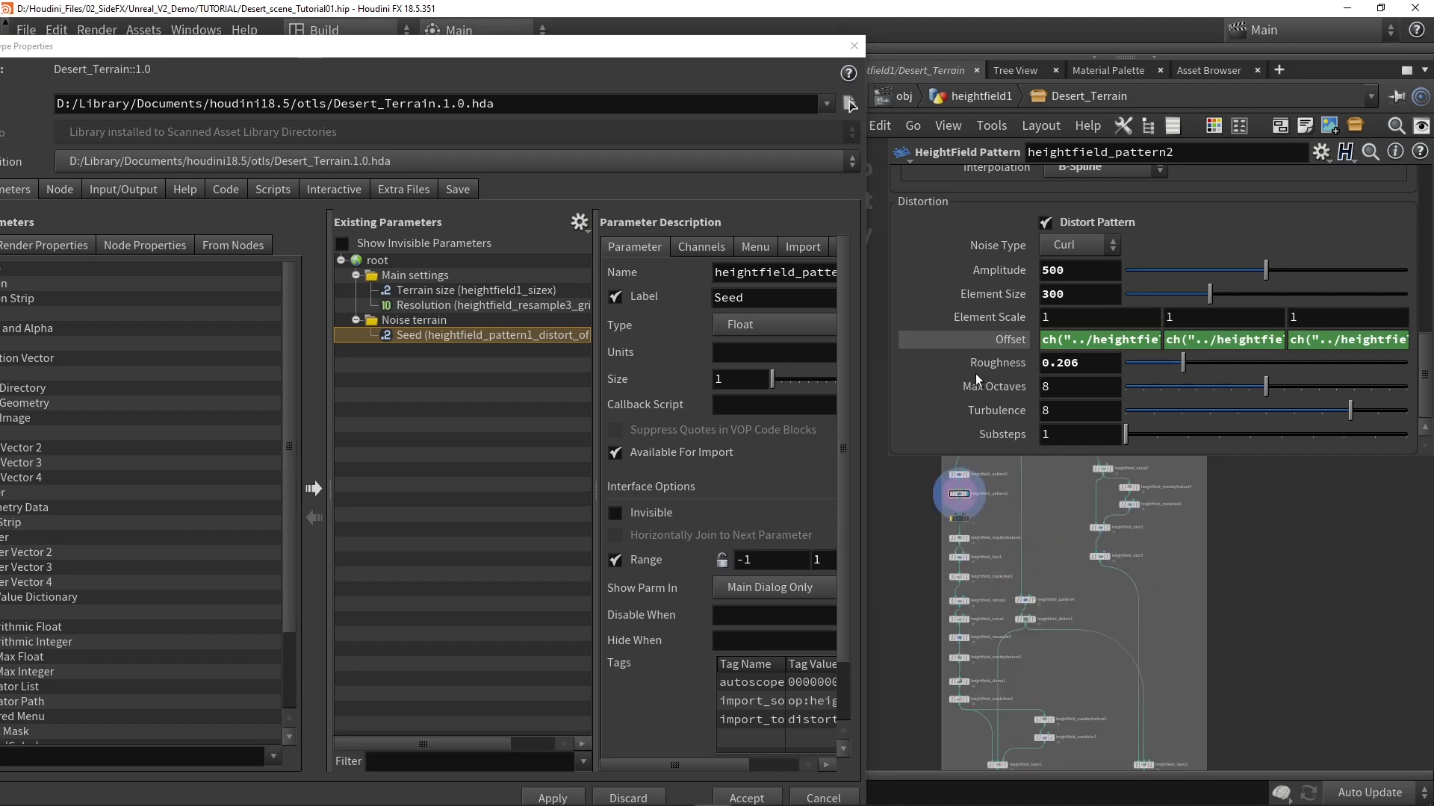
# Step: Look through the terrain network for further noise controls and examine heightfield_noise2's parameters
pyautogui.scroll(3, 991, 274)
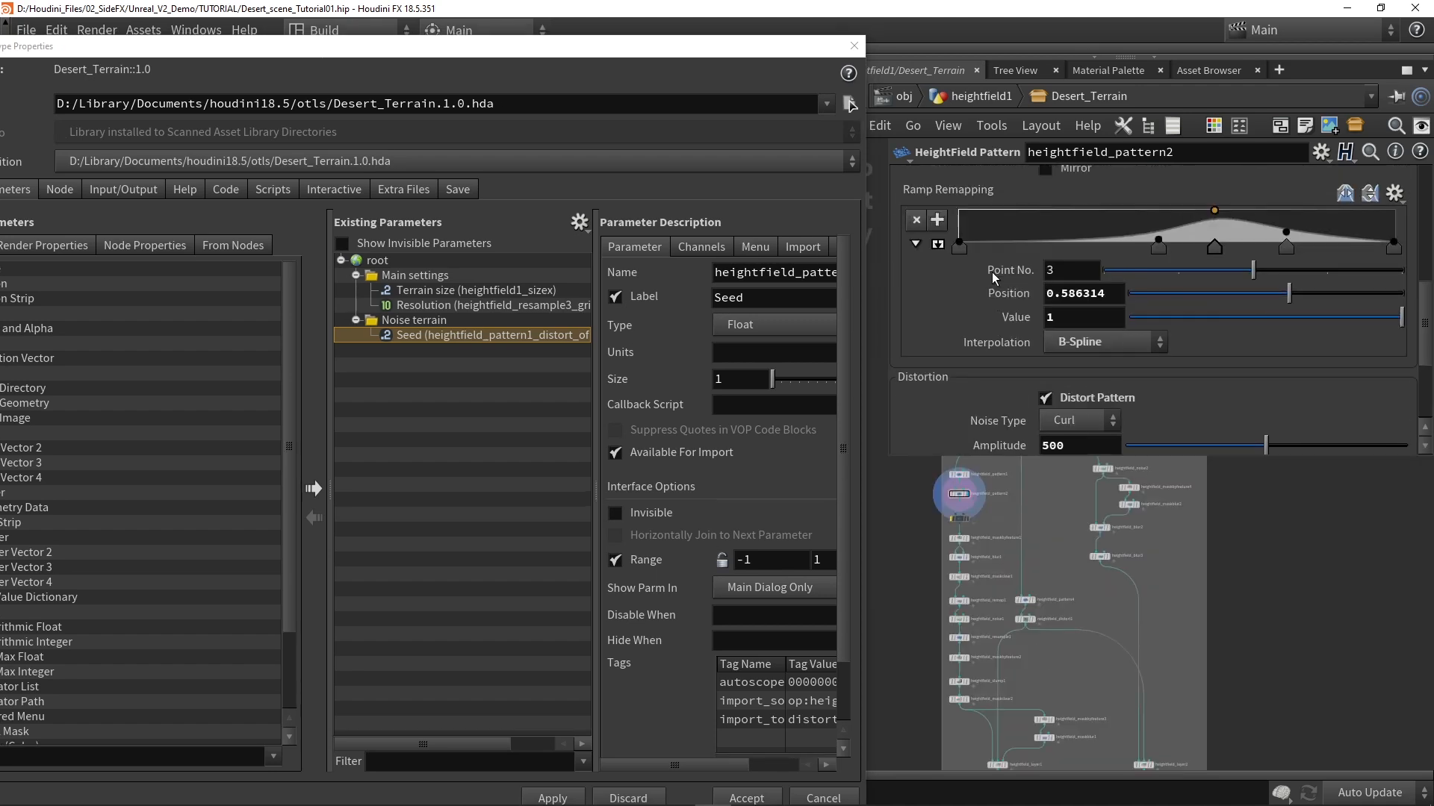
pyautogui.scroll(-3, 1034, 329)
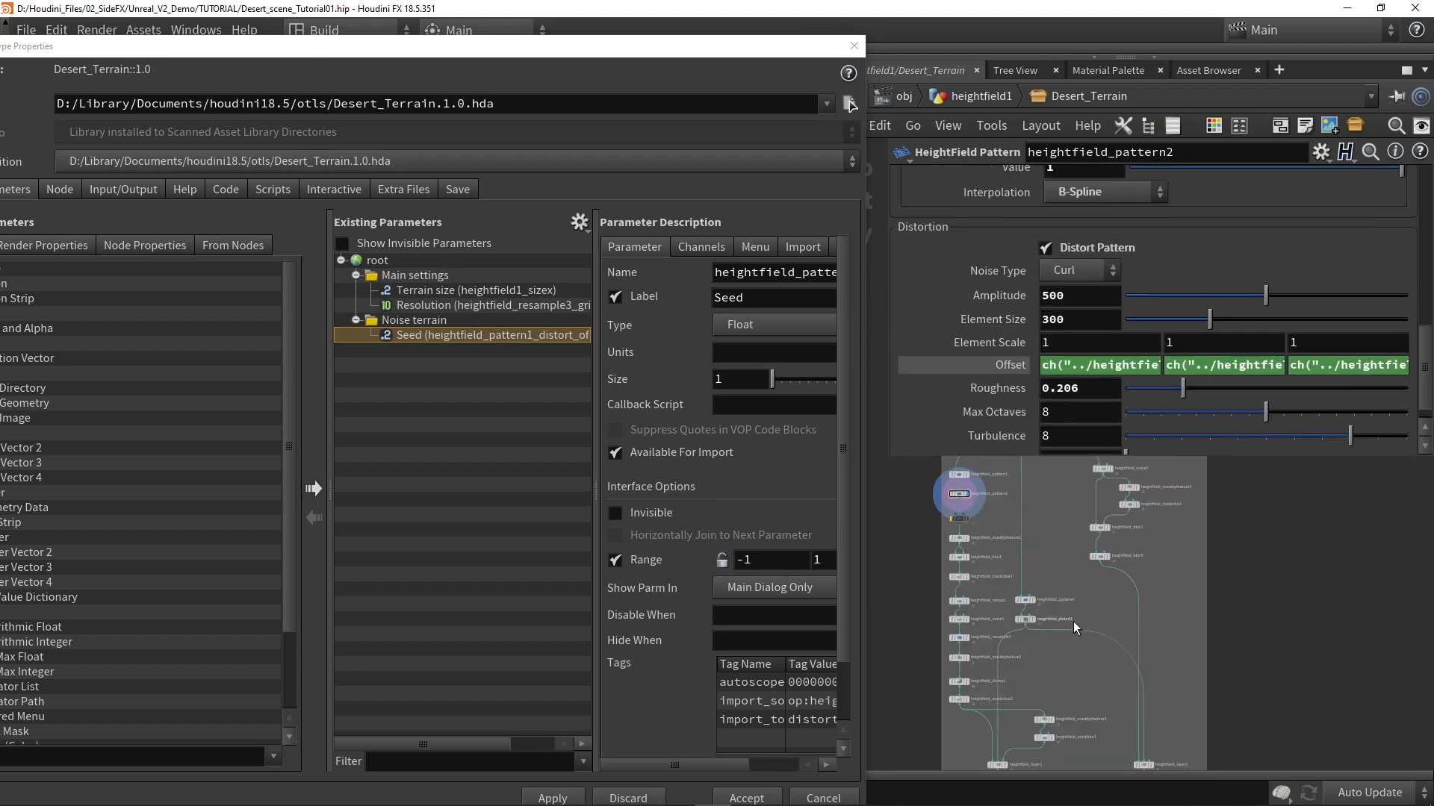
pyautogui.moveTo(1076, 588); pyautogui.dragTo(1129, 556, button='middle')
pyautogui.moveTo(1172, 687); pyautogui.dragTo(1088, 563, button='middle')
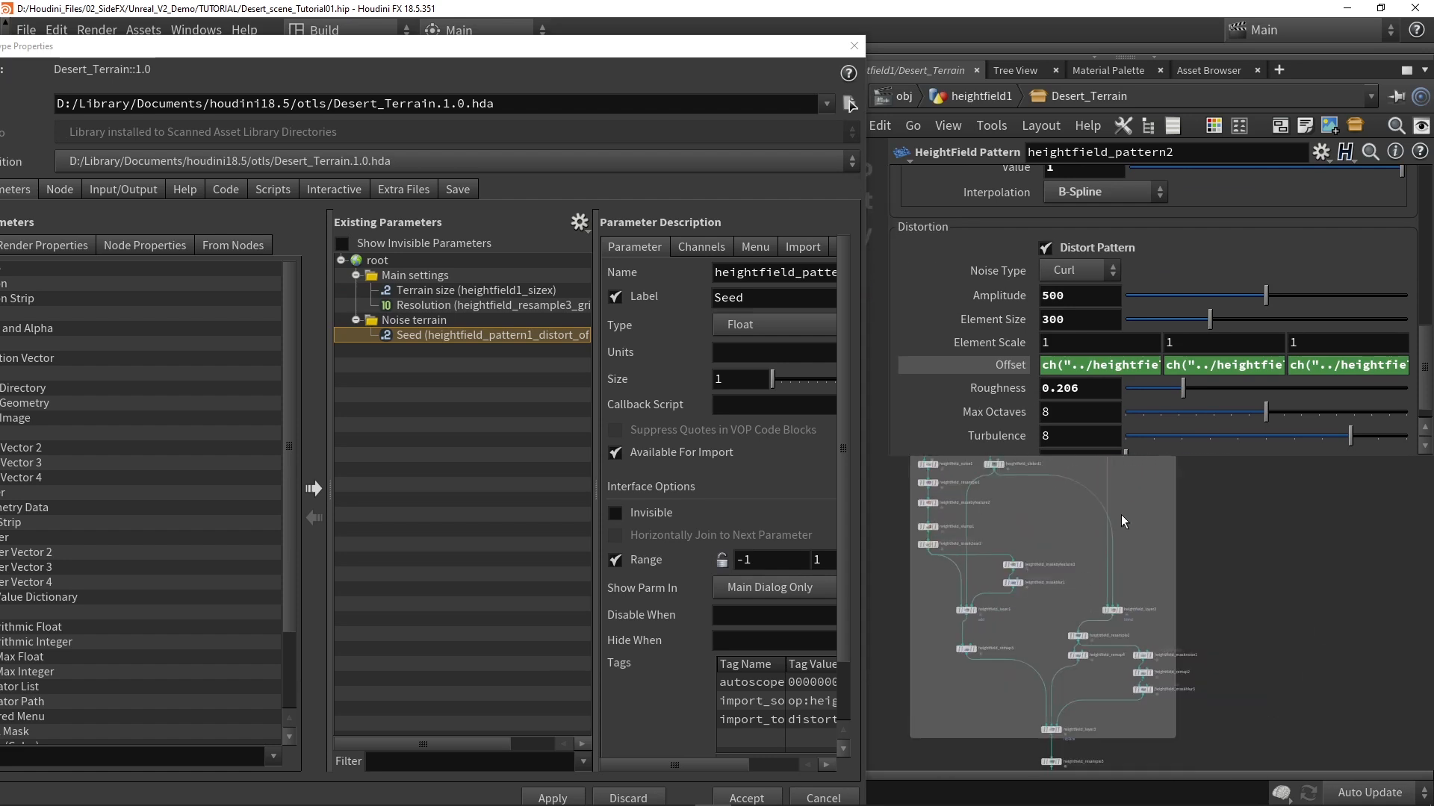
pyautogui.scroll(5, 1140, 710)
pyautogui.scroll(-4, 1140, 709)
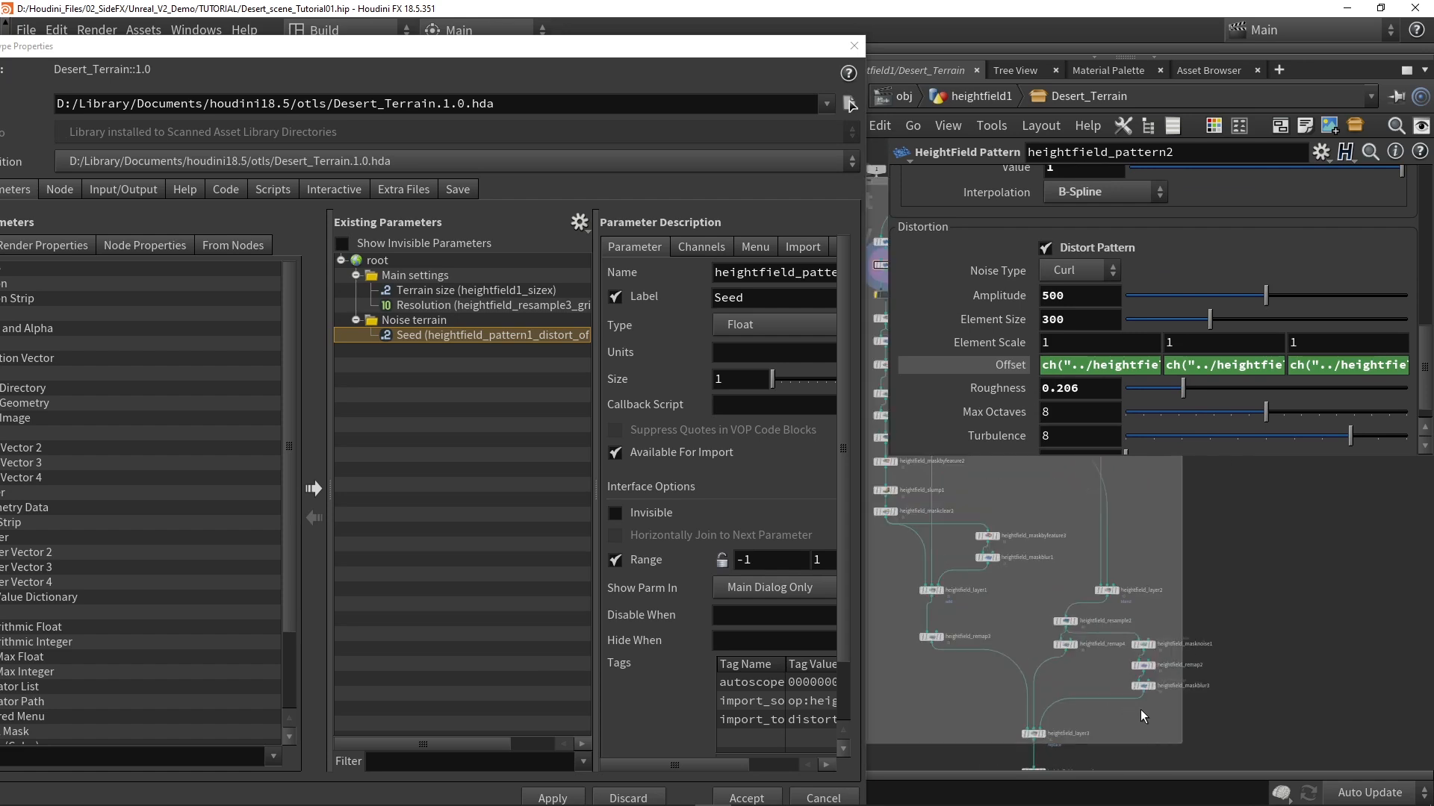
pyautogui.scroll(-3, 1139, 630)
pyautogui.moveTo(1152, 514); pyautogui.dragTo(1120, 557, button='middle')
pyautogui.scroll(5, 1091, 550)
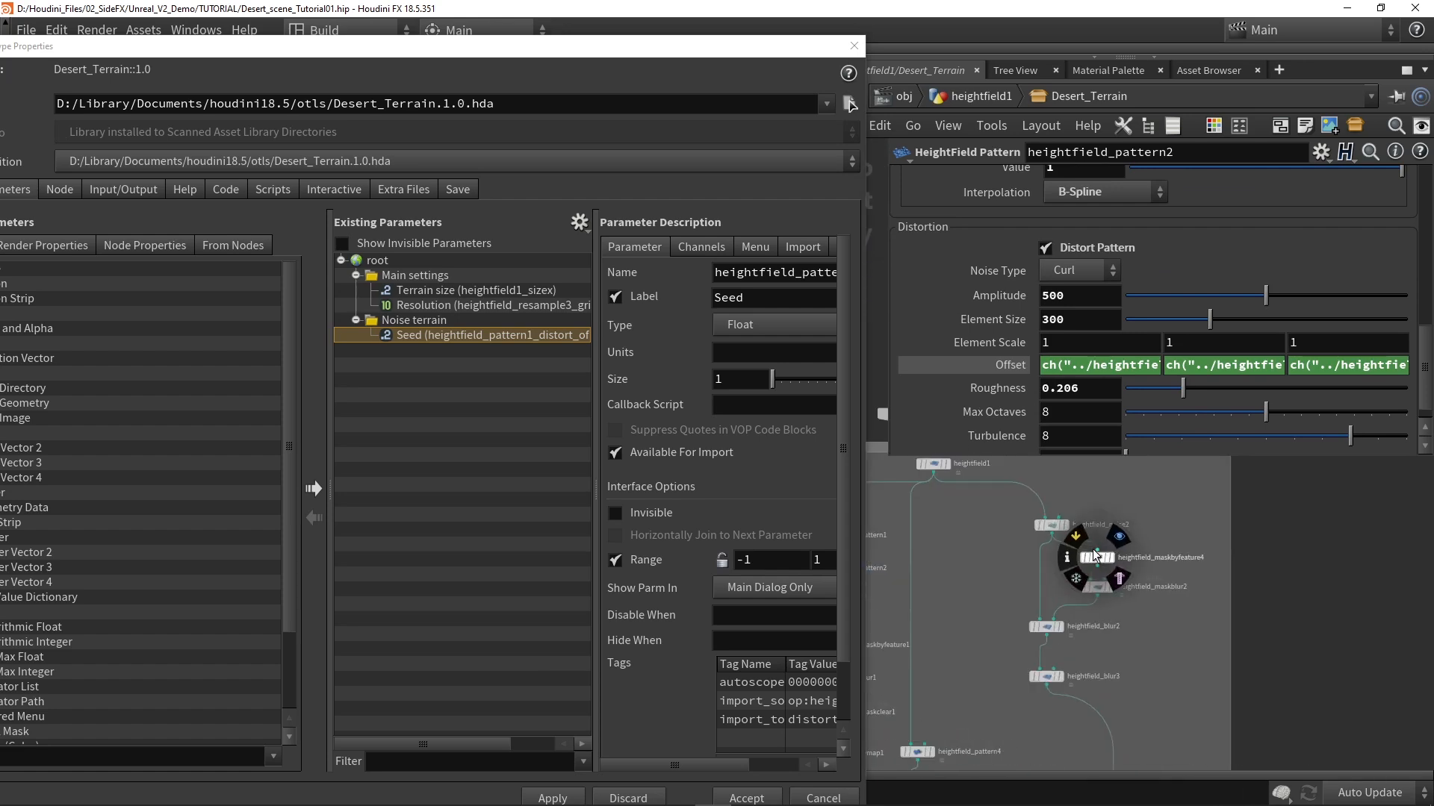
pyautogui.click(1051, 527)
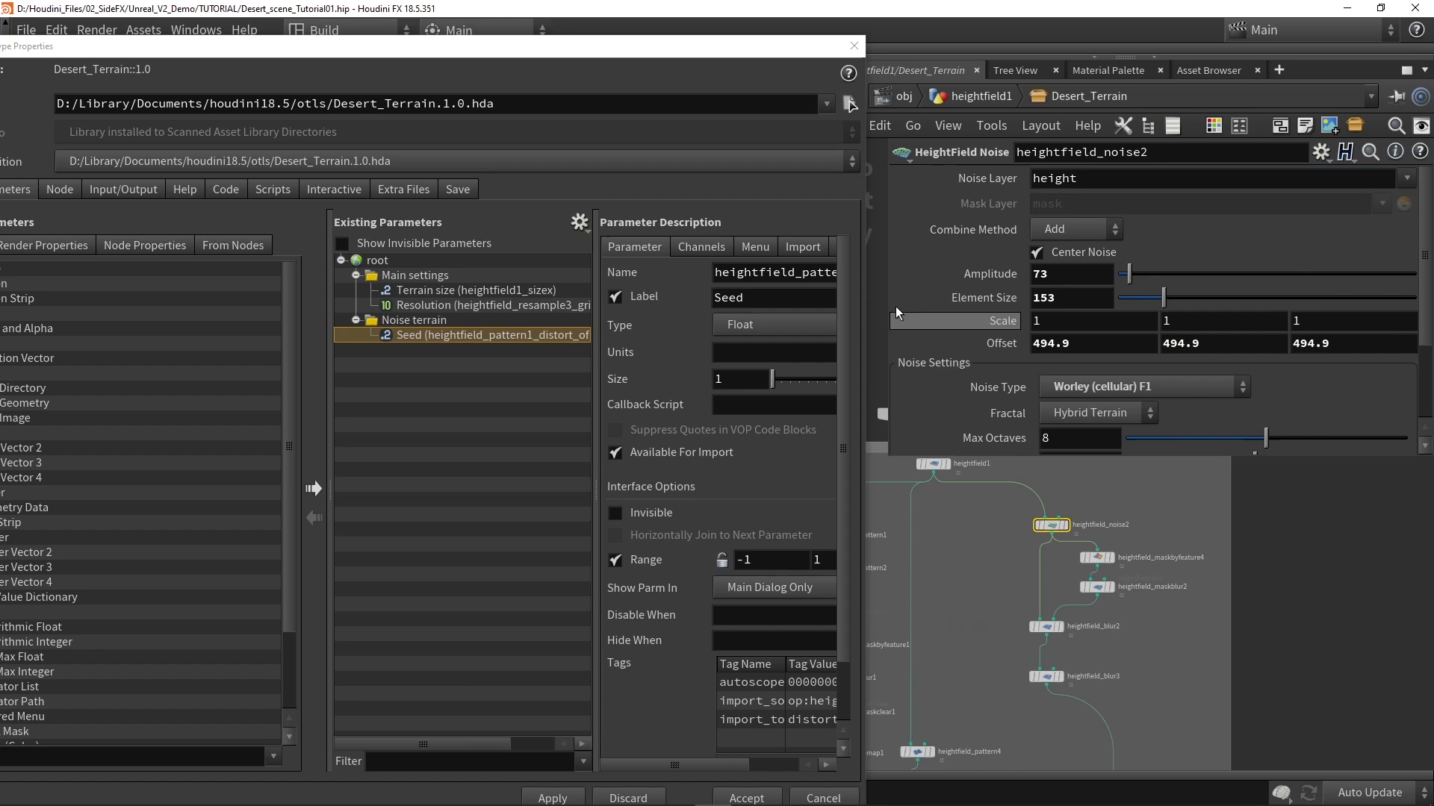
# Step: Display the heightfield_layer3 result in the viewport with the type properties window moved clear of it
pyautogui.moveTo(703, 50); pyautogui.dragTo(682, 518)
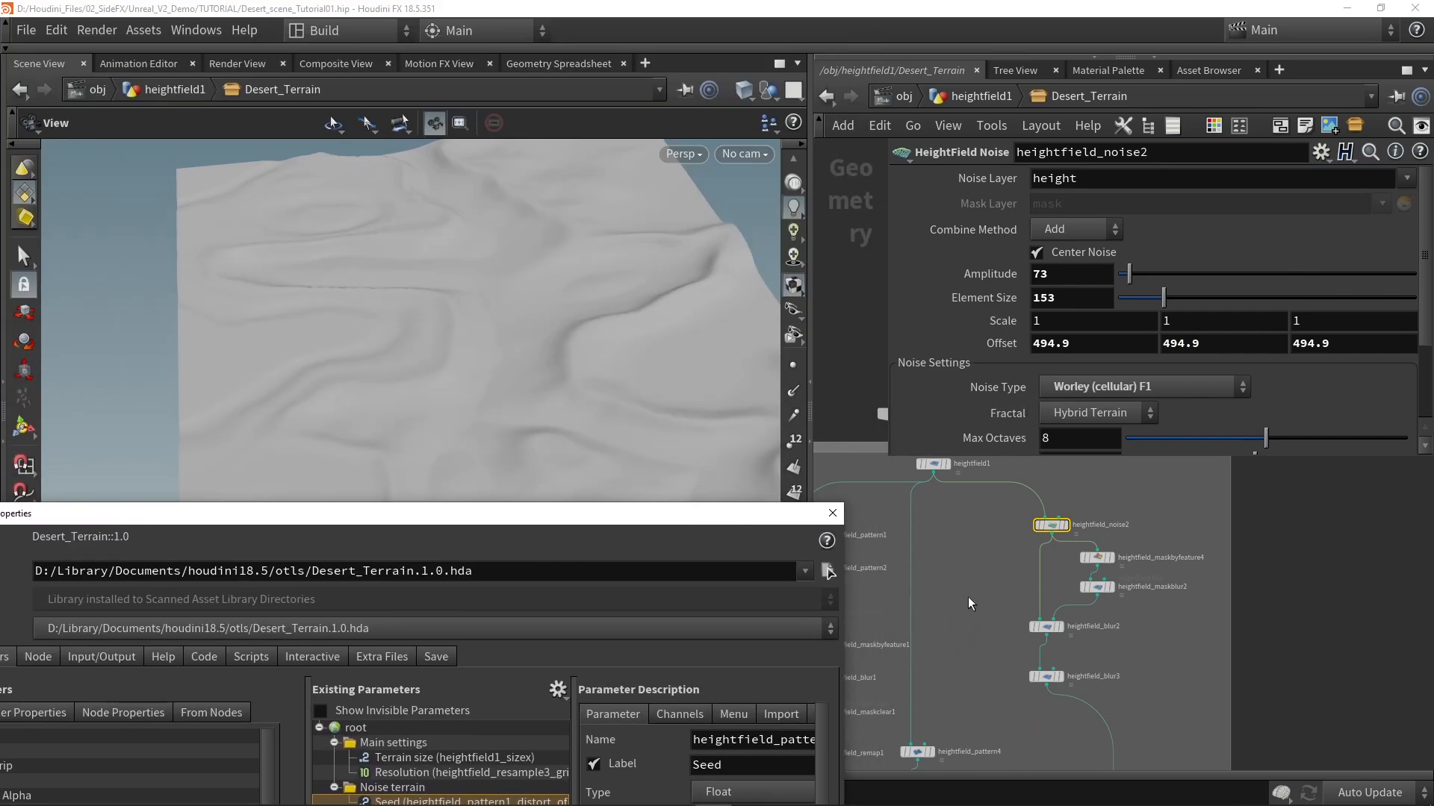
pyautogui.scroll(-6, 1017, 608)
pyautogui.scroll(-2, 1046, 640)
pyautogui.click(1040, 673)
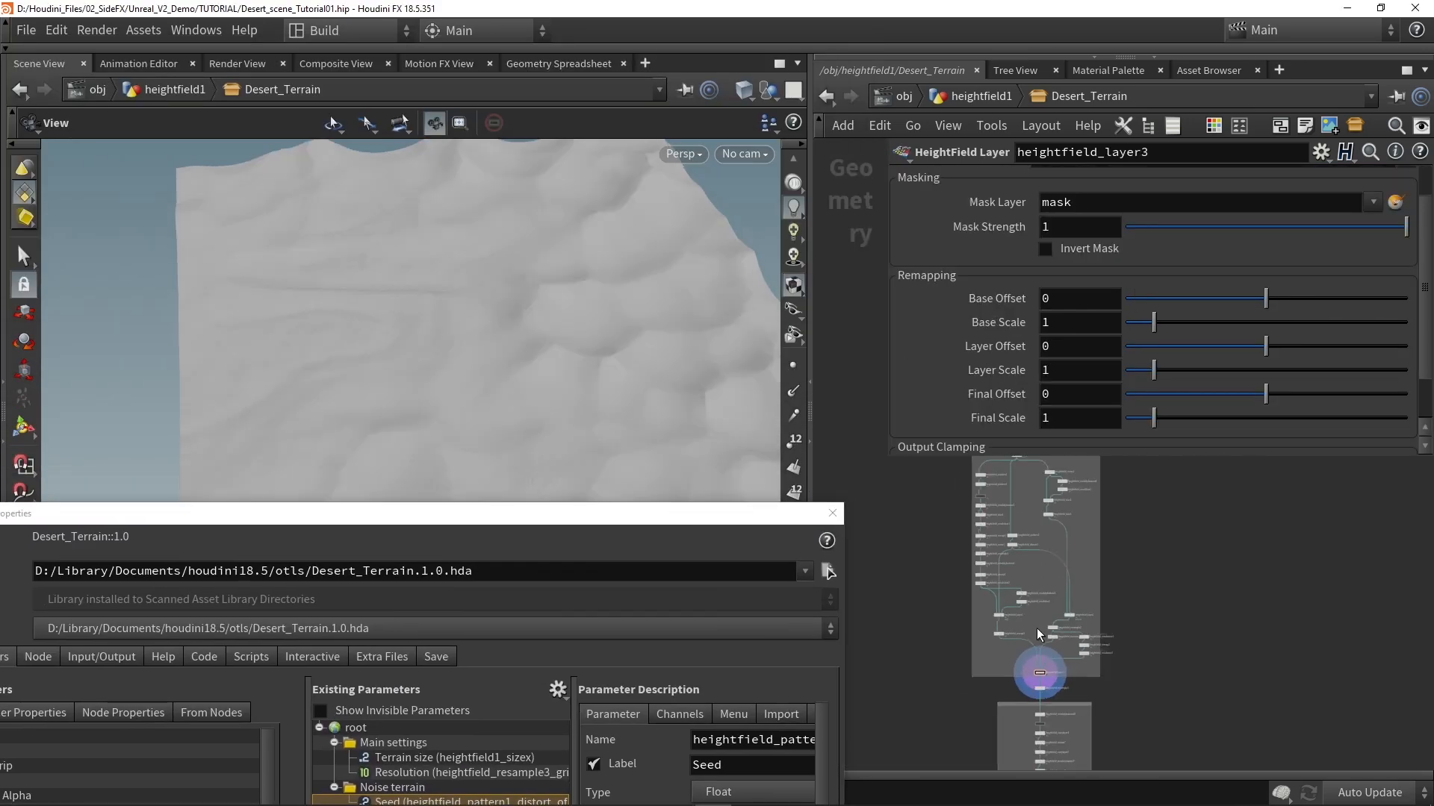
# Step: Promote heightfield_noise2's first Offset value into the Noise terrain folder and label it "Dunes offset"
pyautogui.scroll(5, 1048, 515)
pyautogui.click(1069, 489)
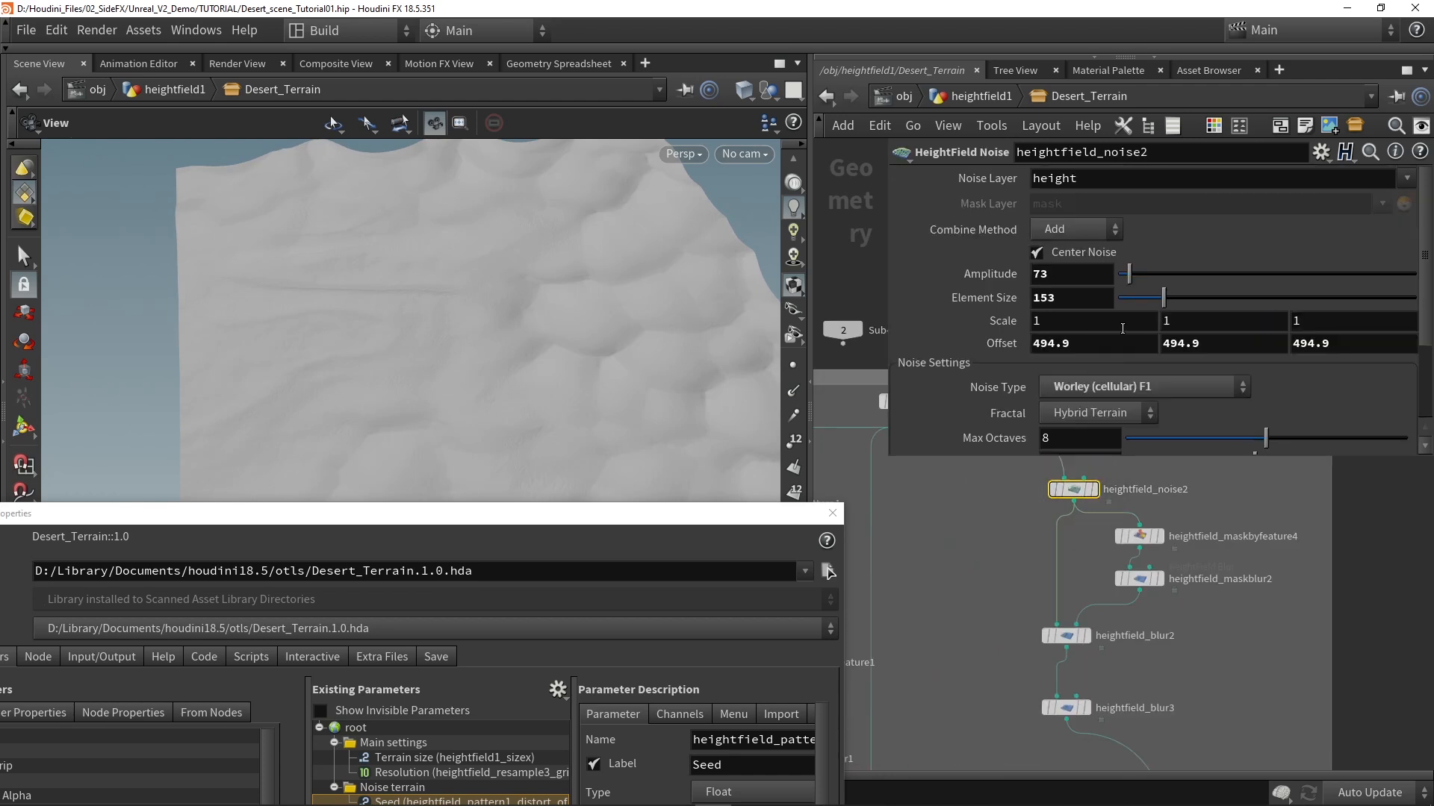
pyautogui.doubleClick(1064, 343)
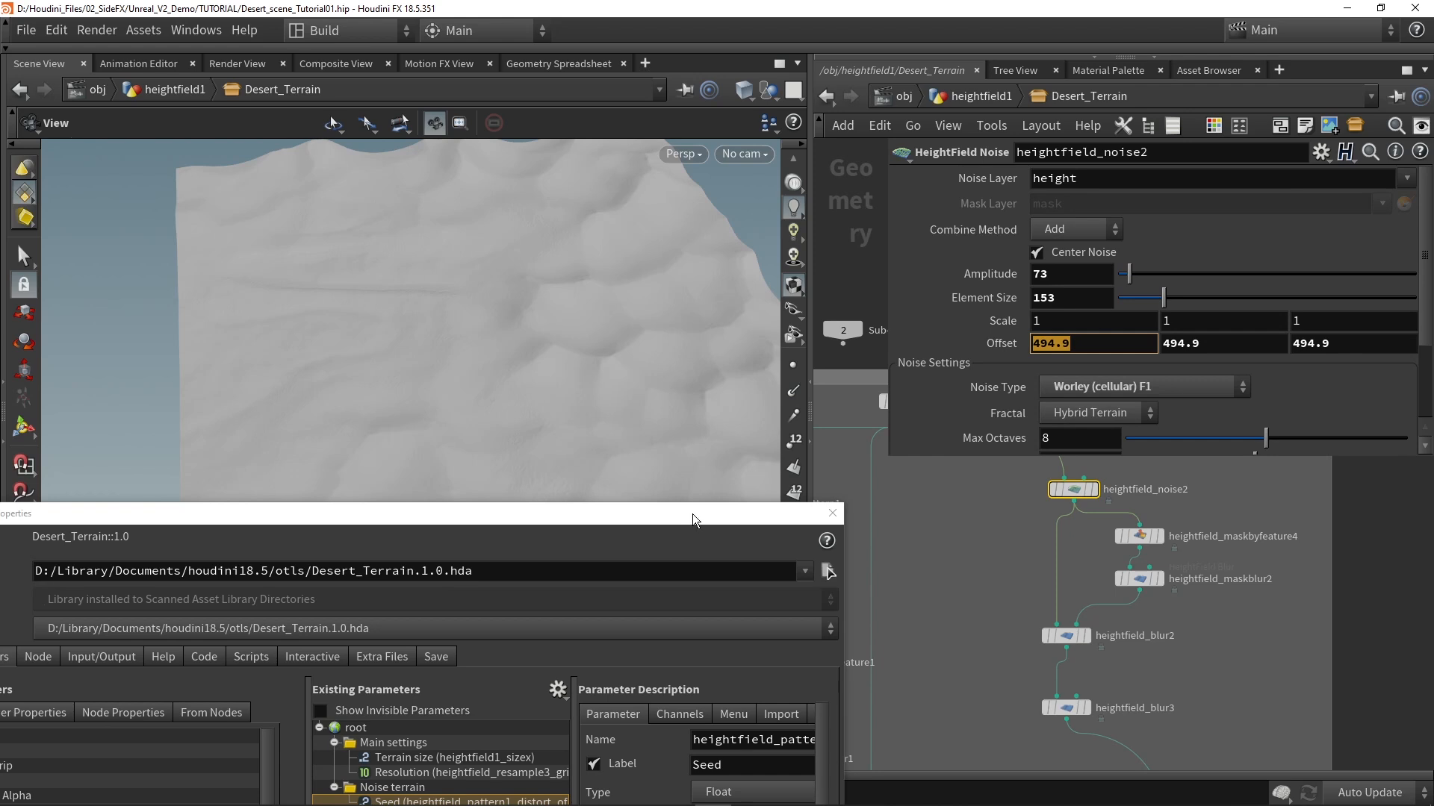
pyautogui.moveTo(692, 513); pyautogui.dragTo(713, 284)
pyautogui.moveTo(433, 572); pyautogui.dragTo(428, 565)
pyautogui.doubleClick(776, 535)
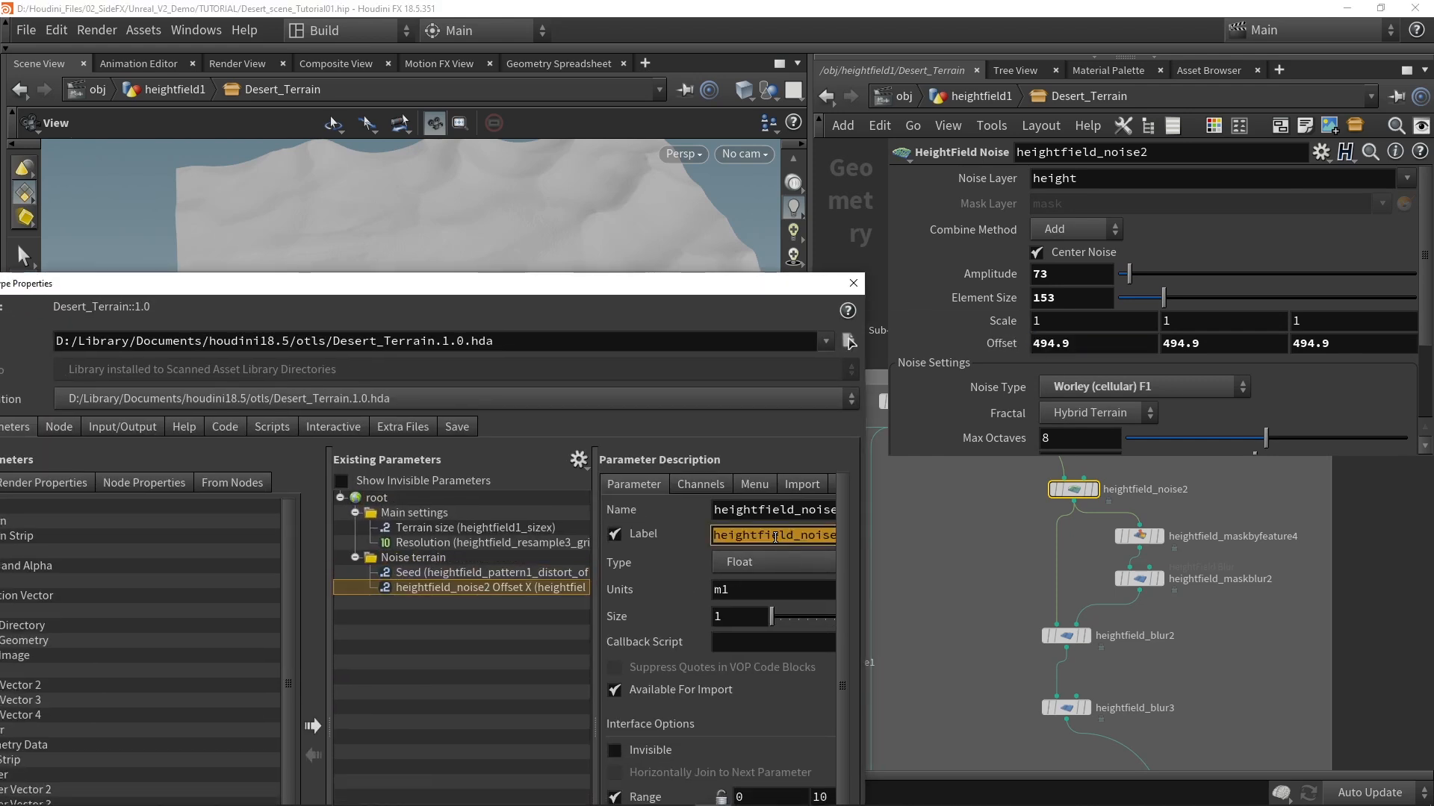
pyautogui.write('Dunes offset')
pyautogui.press('Return')
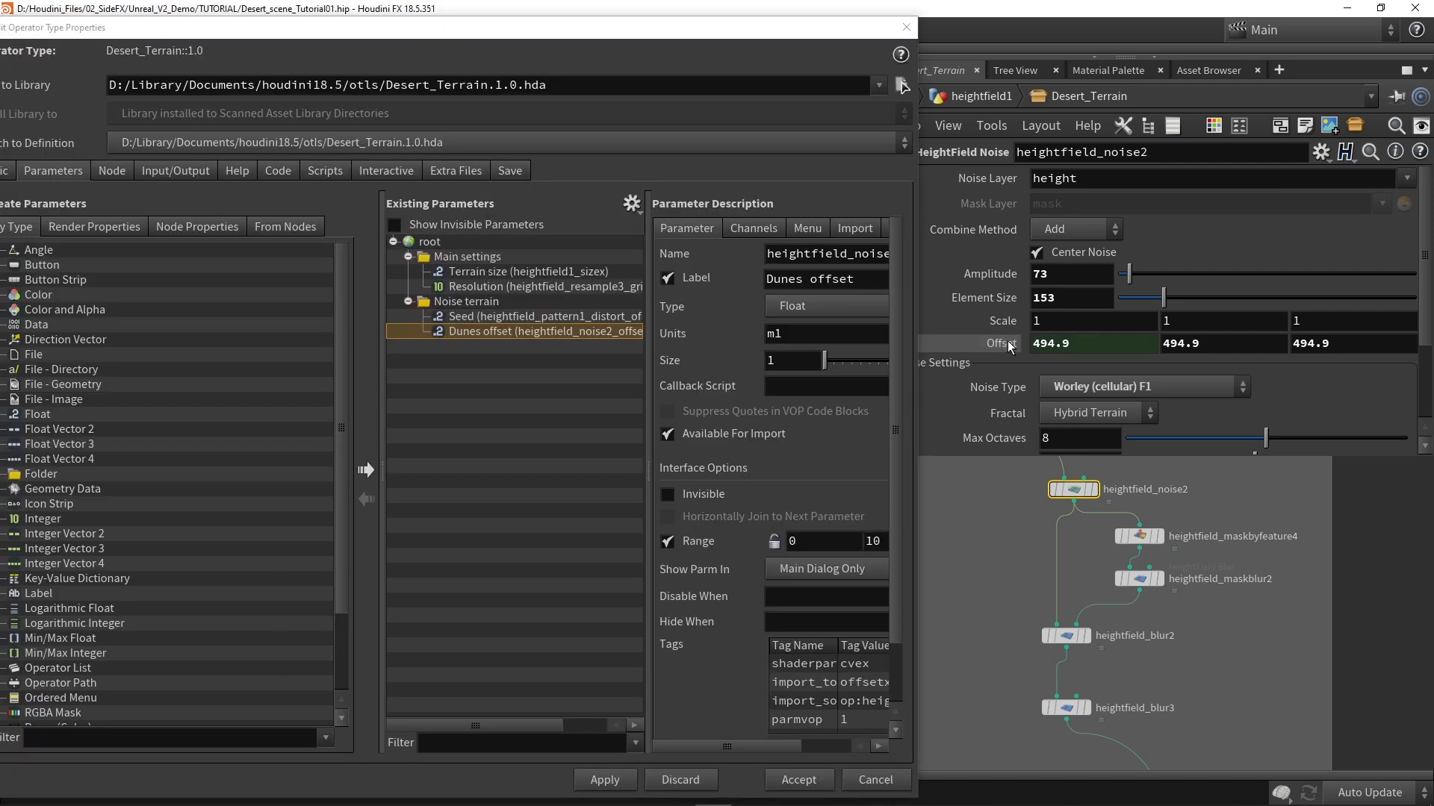
# Step: Copy the Dunes offset reference from heightfield_noise2's first Offset value into its second and third values
pyautogui.click(1003, 344)
pyautogui.click(1003, 343)
pyautogui.click(1216, 343)
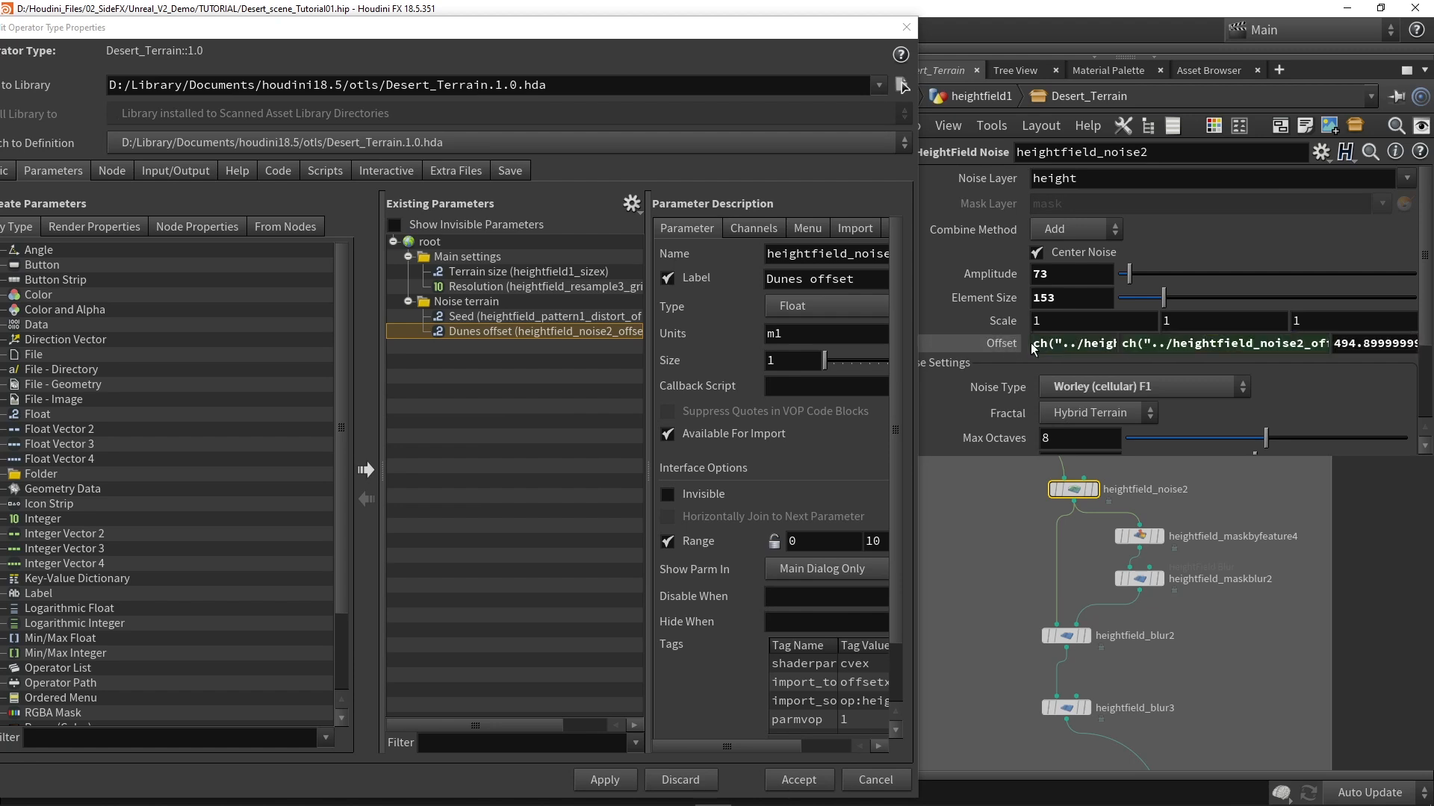
pyautogui.click(1271, 629)
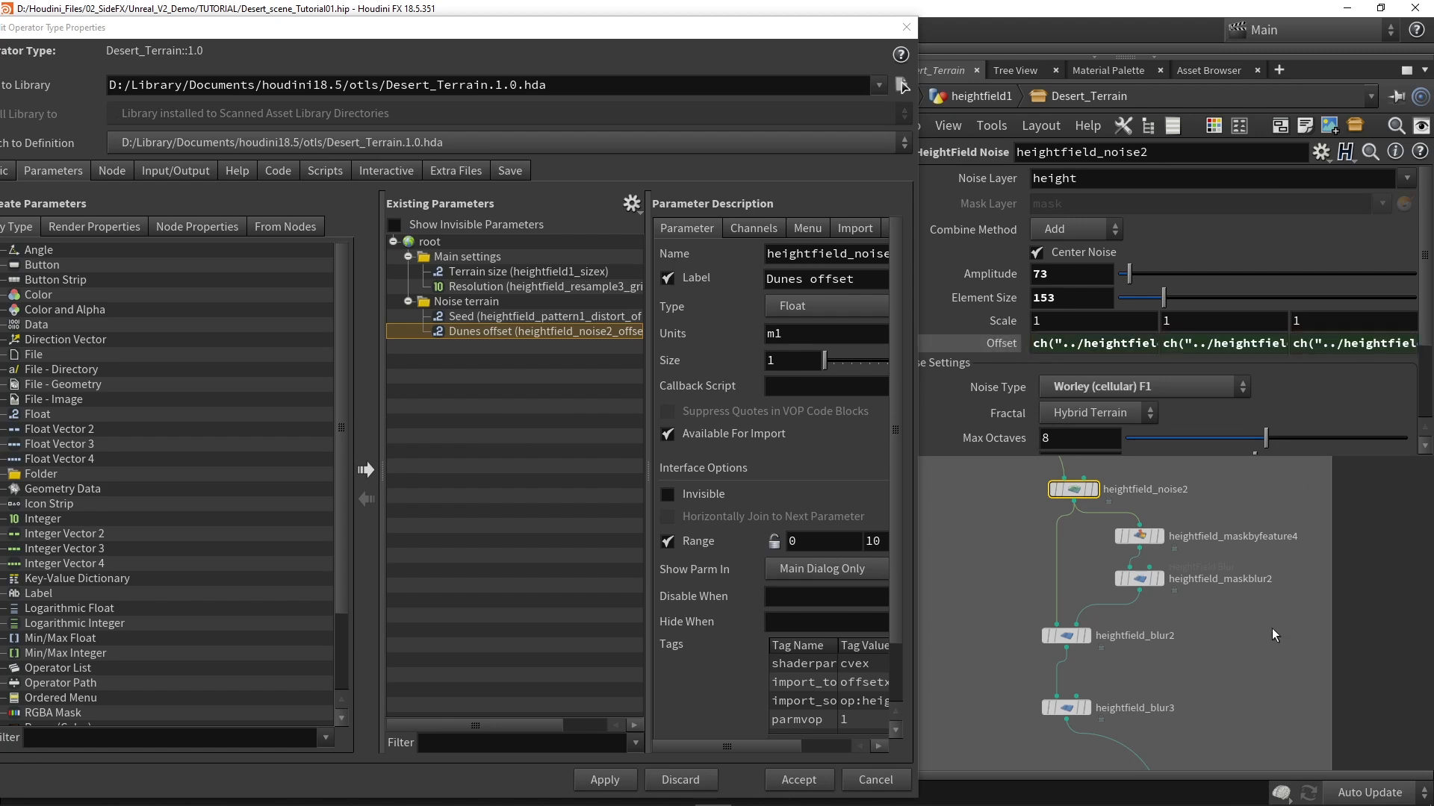
# Step: Set Dunes offset's range maximum to 2000 and Seed's range from 0 to 100, and apply the changes
pyautogui.doubleClick(875, 540)
pyautogui.write('2000')
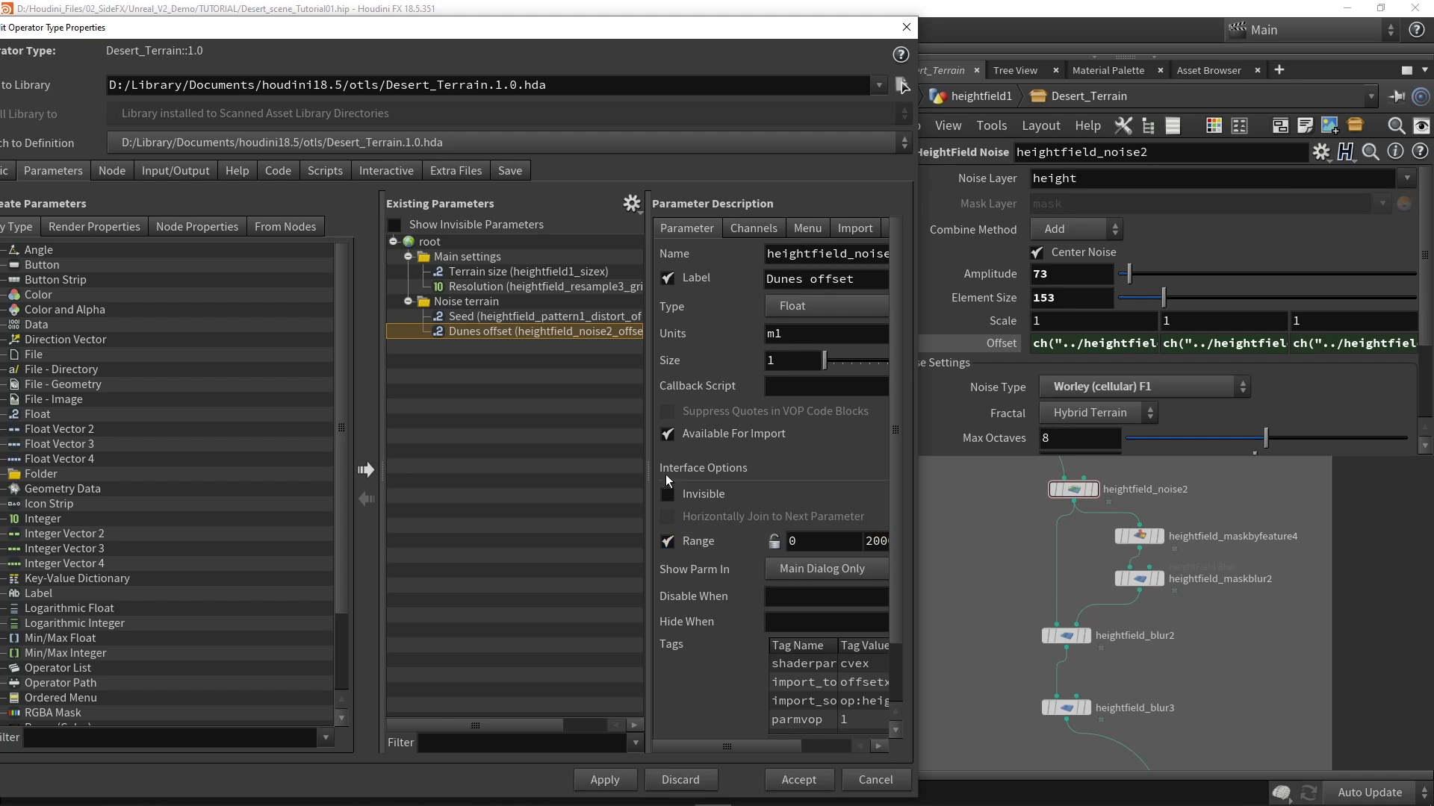
pyautogui.click(526, 316)
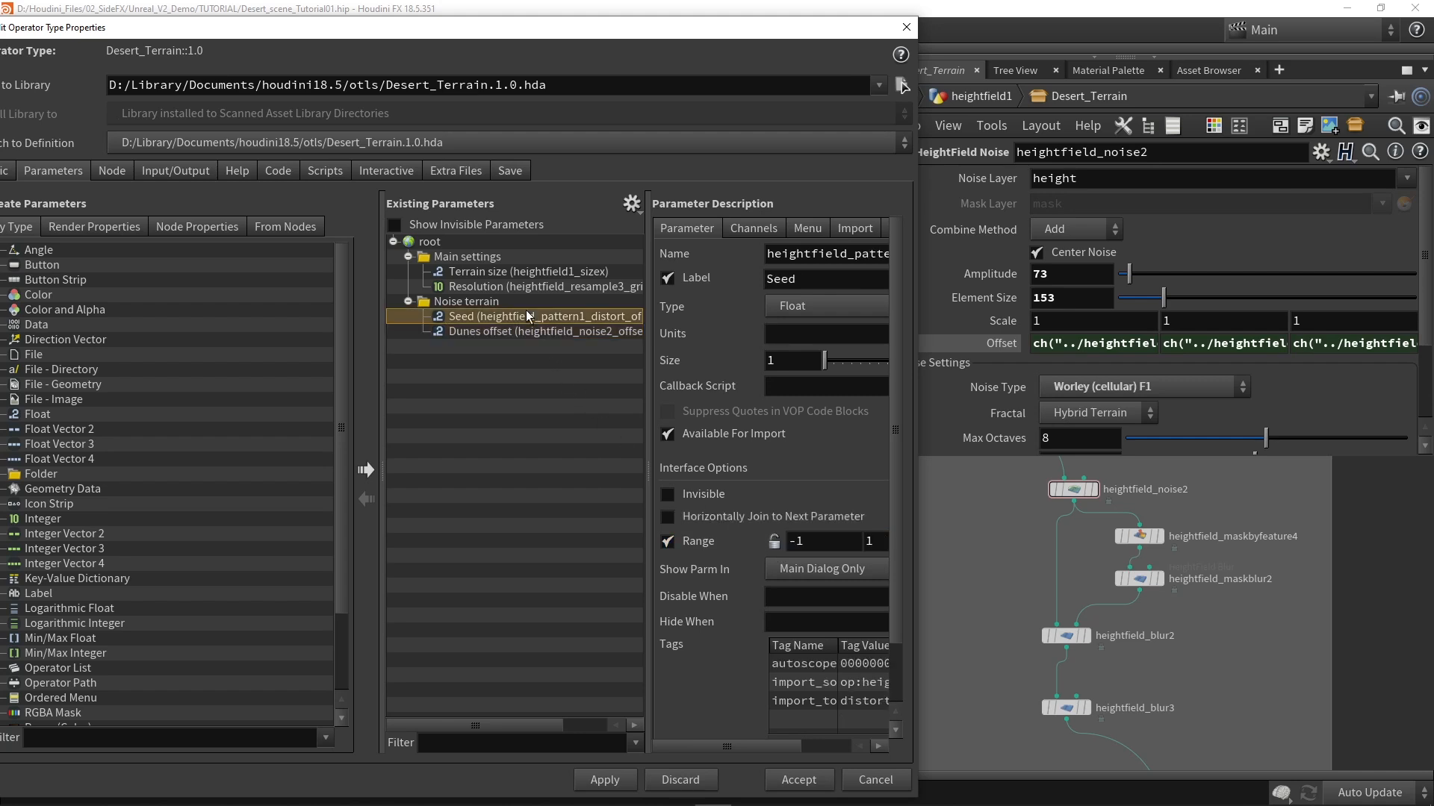
pyautogui.doubleClick(840, 541)
pyautogui.write('0')
pyautogui.press('Tab')
pyautogui.write('100')
pyautogui.press('Return')
pyautogui.click(619, 781)
# Step: Promote heightfield_masknoise1's first Offset value into the Noise terrain folder, labelled "Dune variation" with a range maximum of 1000
pyautogui.scroll(-5, 1046, 635)
pyautogui.scroll(2, 1076, 624)
pyautogui.scroll(3, 1069, 569)
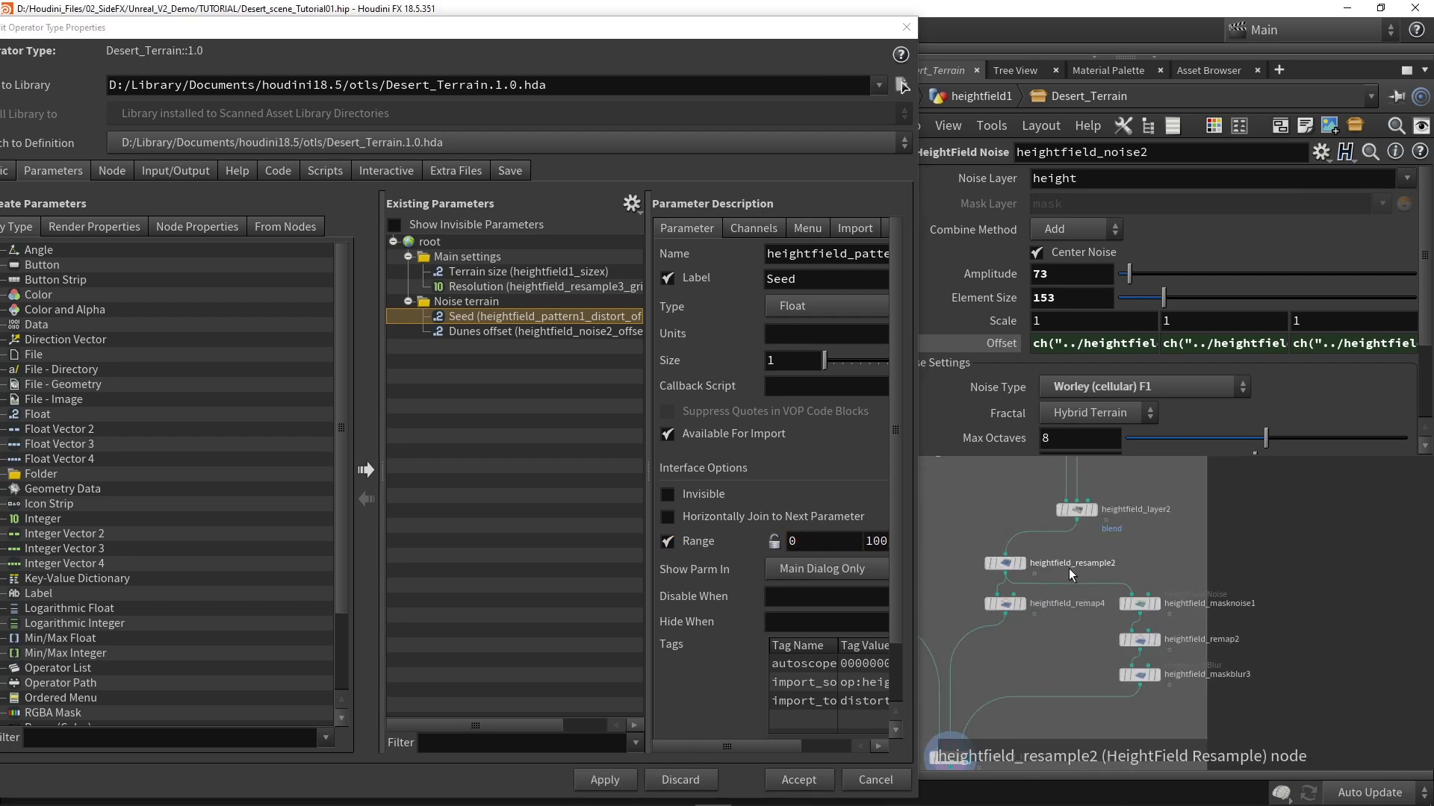
pyautogui.click(1144, 607)
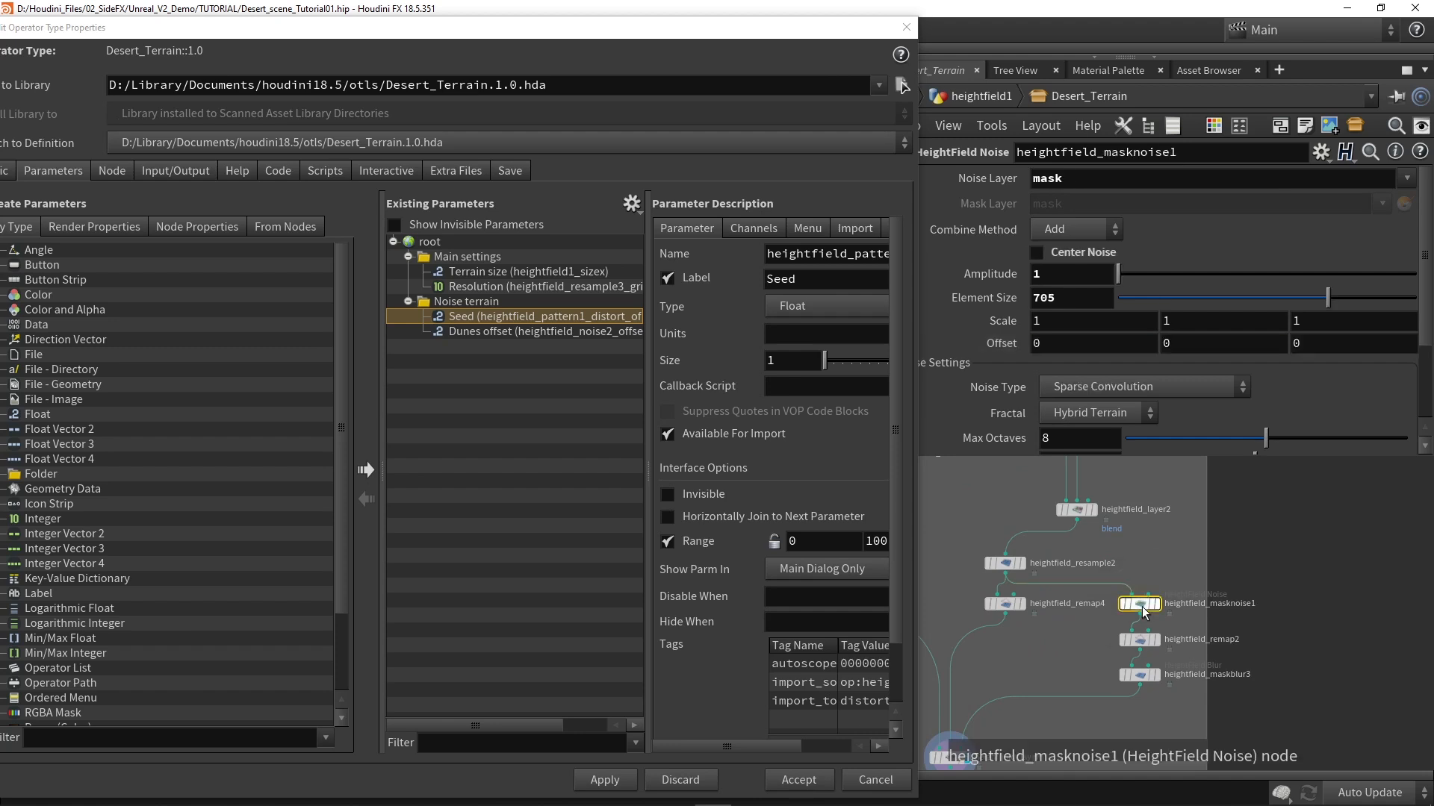
pyautogui.click(1074, 342)
pyautogui.moveTo(1030, 355); pyautogui.dragTo(460, 306)
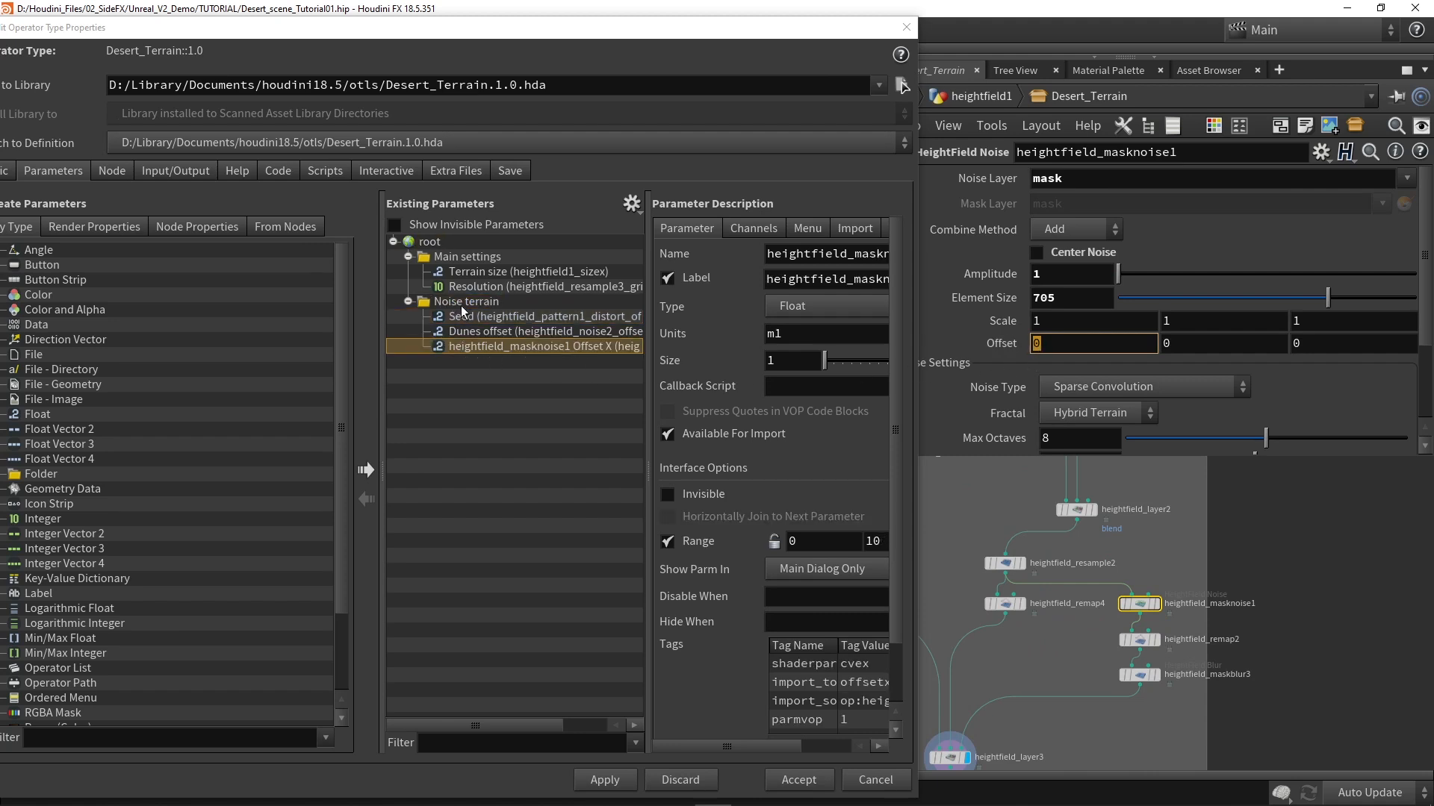
pyautogui.click(778, 277)
pyautogui.write('Dune')
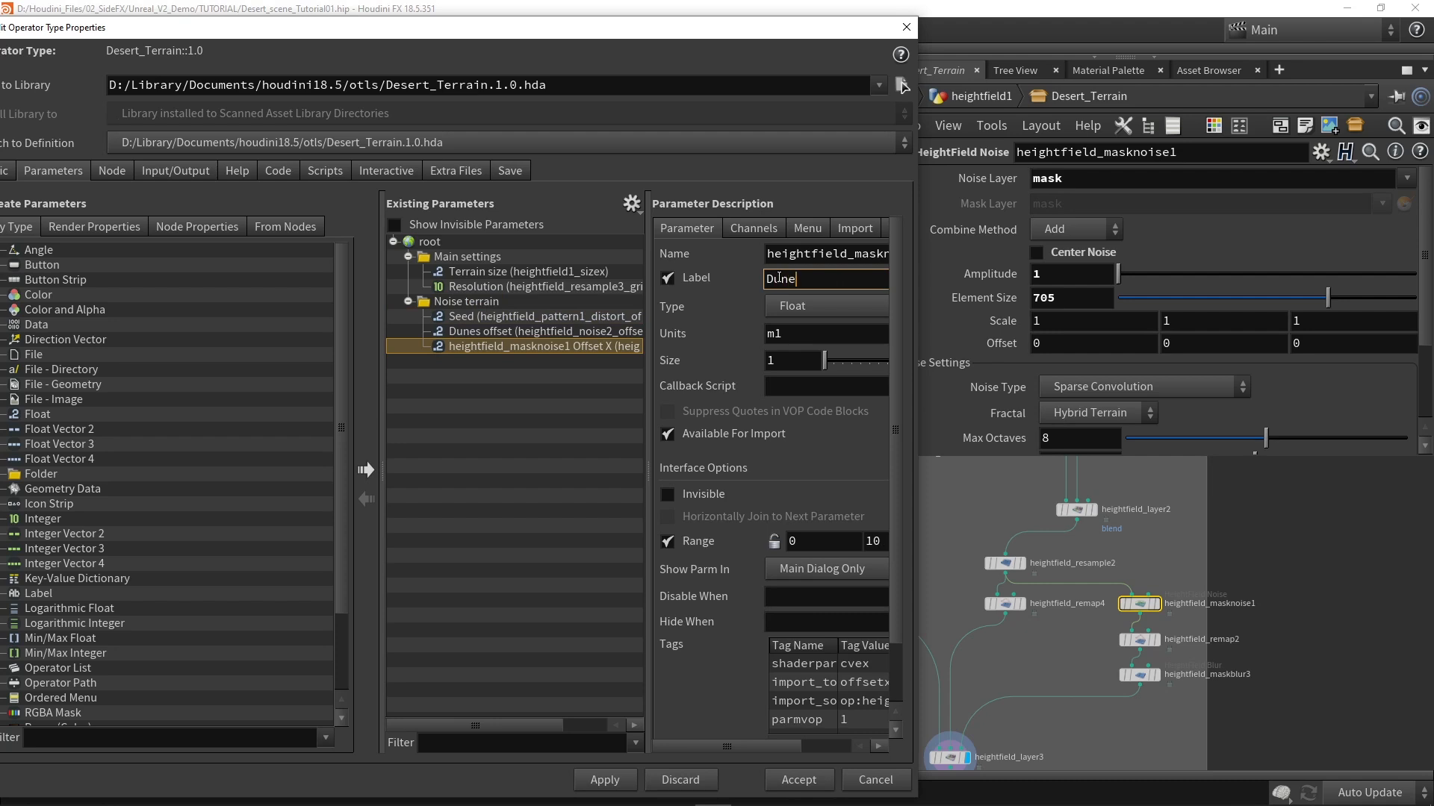
pyautogui.write(' variation')
pyautogui.press('Return')
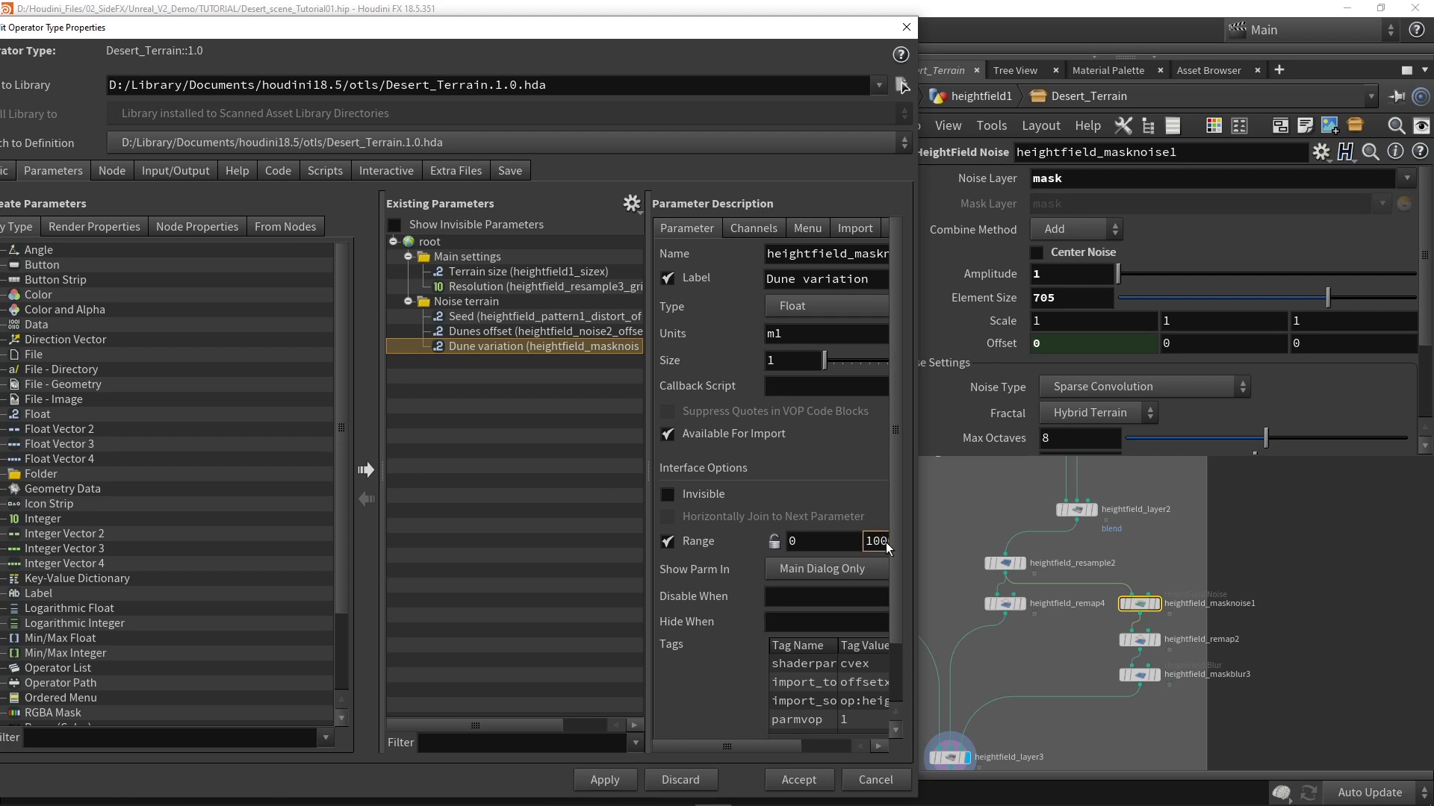
# Step: Copy the Dune variation reference from heightfield_masknoise1's first Offset value into its second and third values, and apply the changes
pyautogui.click(1066, 345)
pyautogui.hotkey('ctrl', 'c')
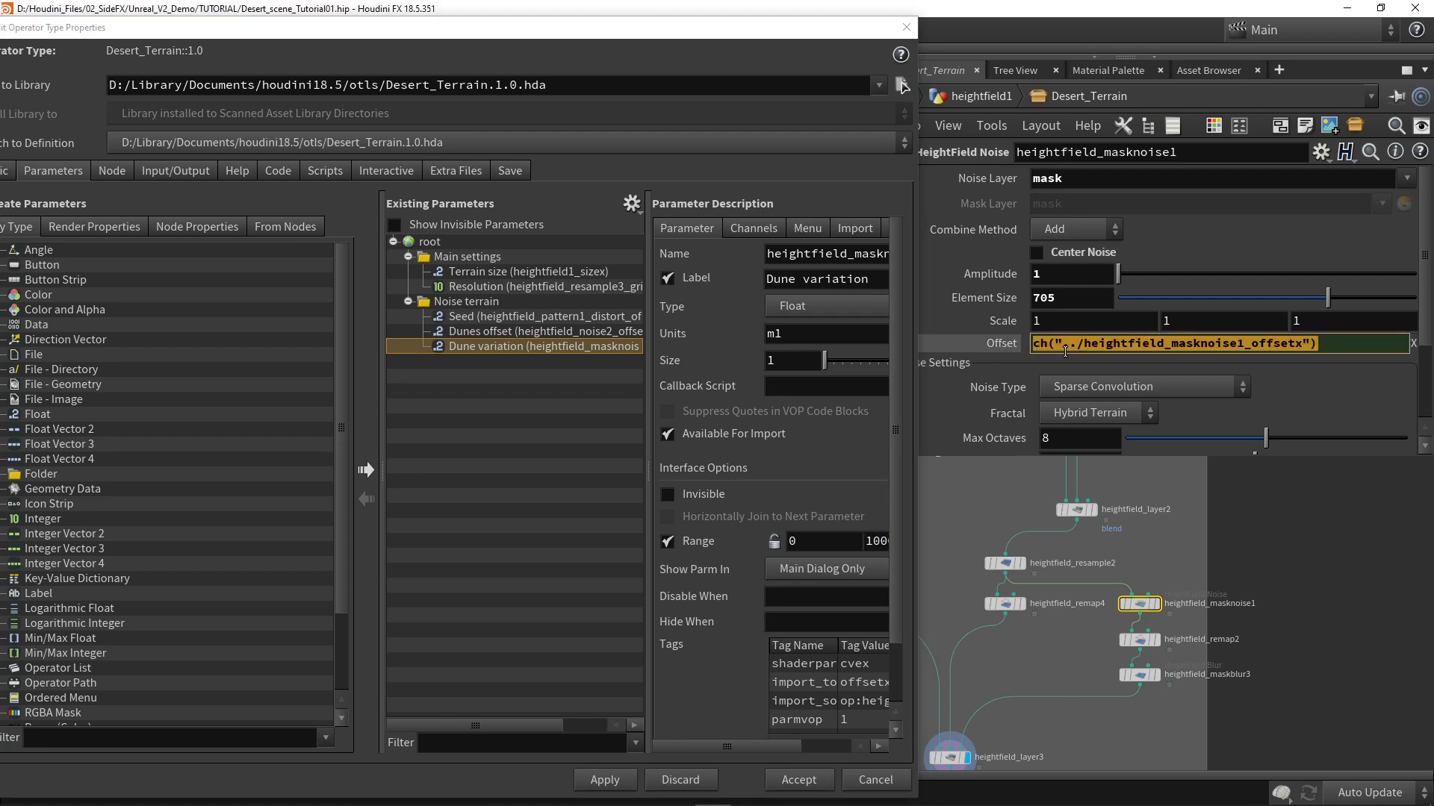
pyautogui.click(1012, 470)
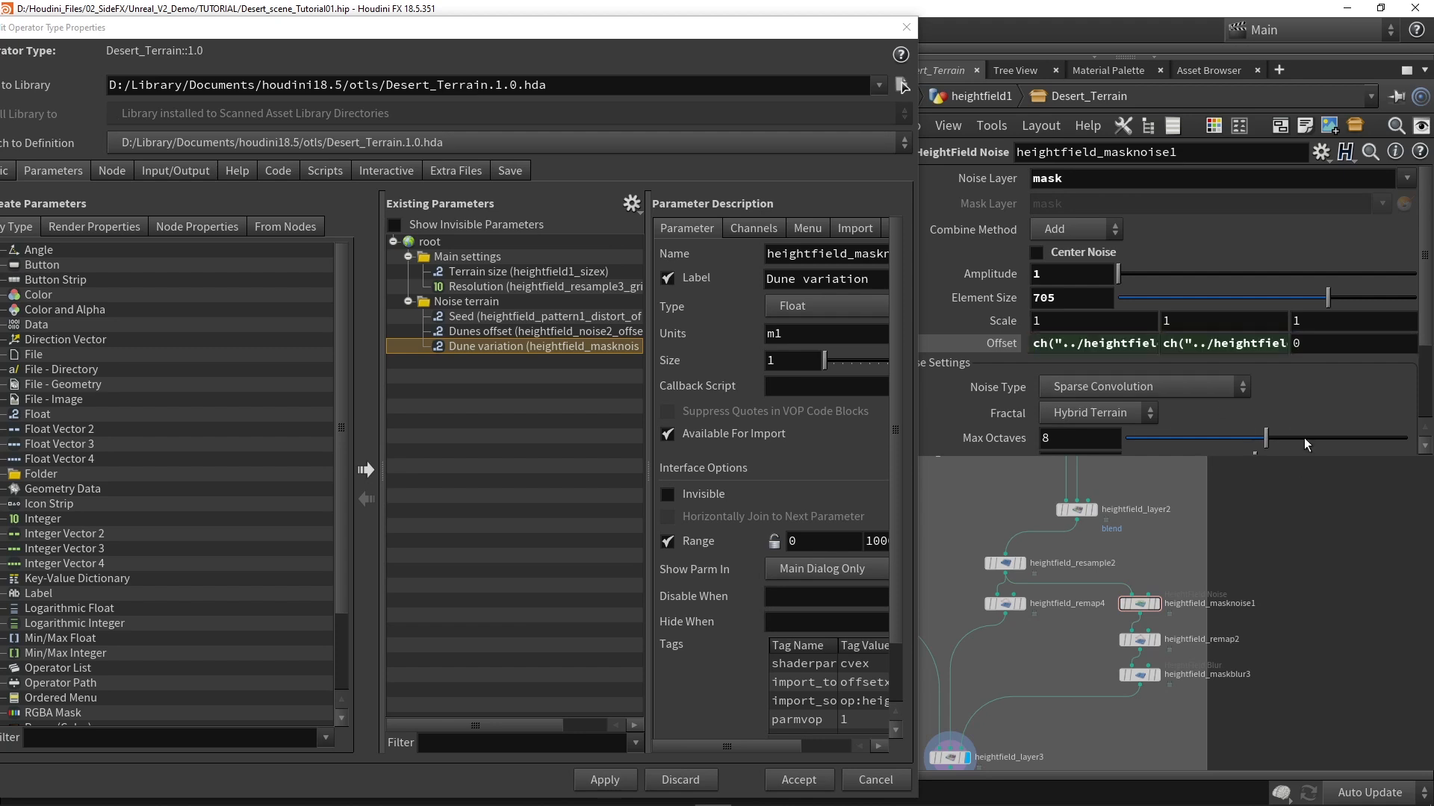
pyautogui.hotkey('ctrl', 'v')
pyautogui.click(1305, 527)
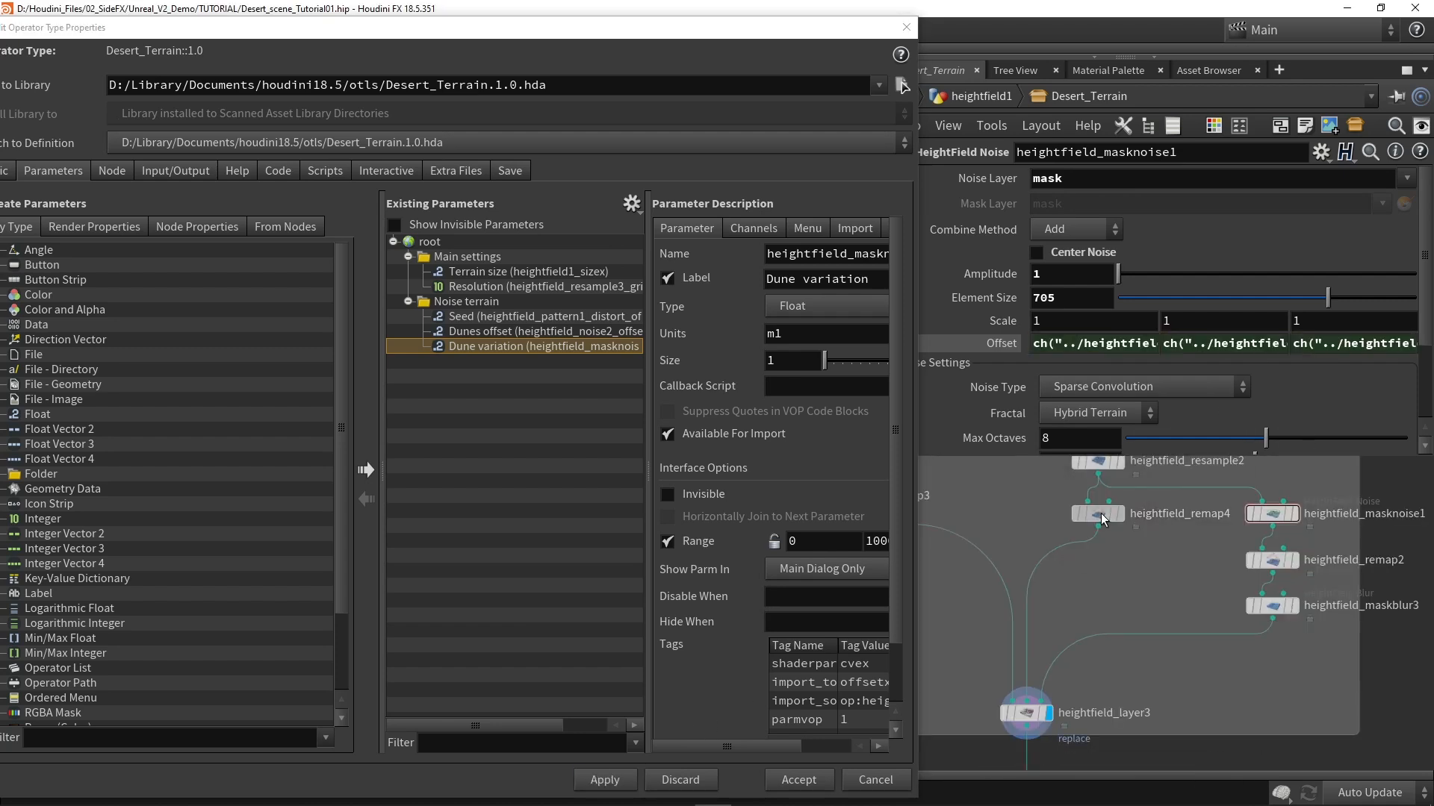
# Step: Show heightfield_remap4's parameters and move the type properties window clear of the viewport
pyautogui.click(1098, 513)
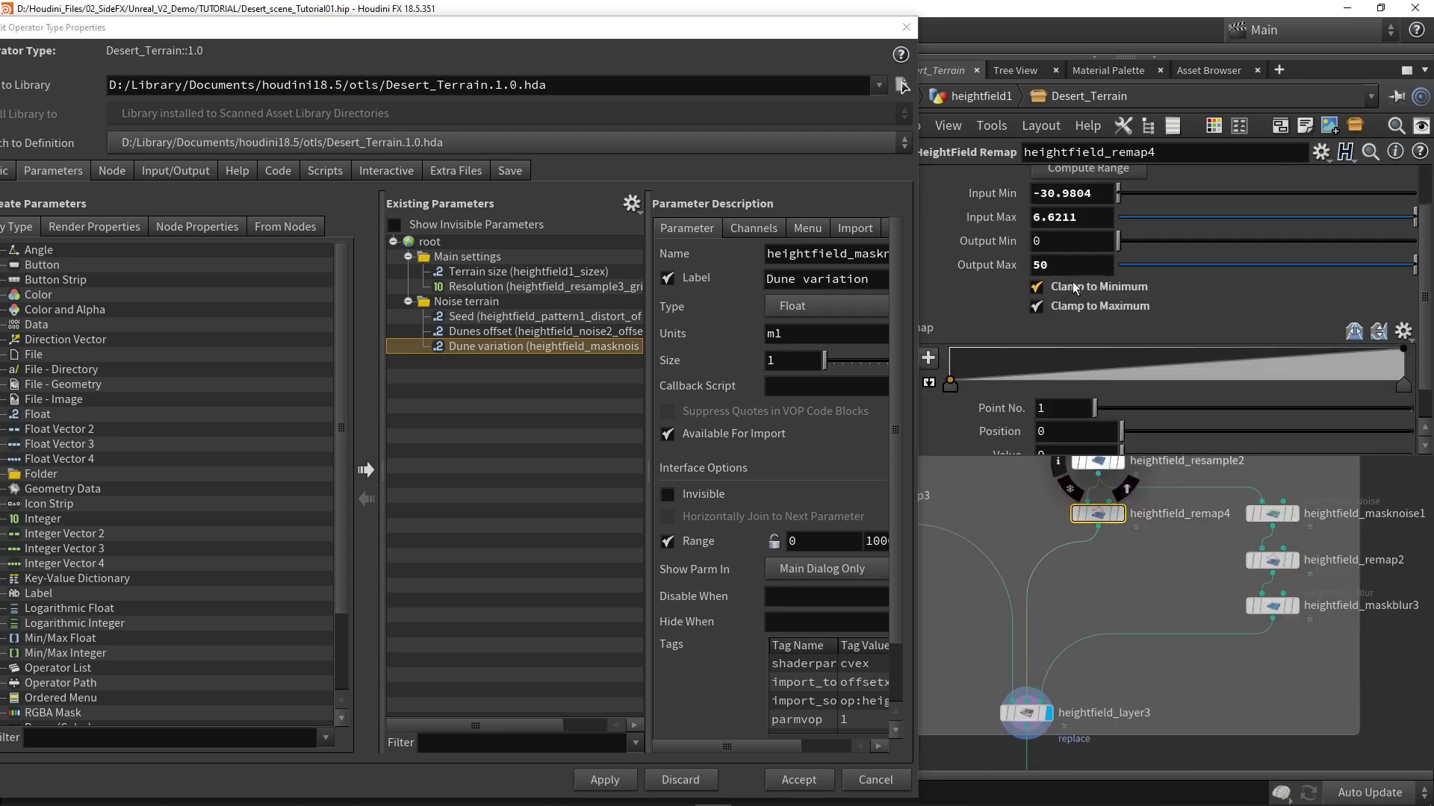
pyautogui.moveTo(794, 28); pyautogui.dragTo(708, 541)
pyautogui.moveTo(554, 371)
pyautogui.mouseDown()
pyautogui.moveTo(608, 324)
pyautogui.moveTo(505, 378)
pyautogui.moveTo(563, 374)
pyautogui.mouseUp()
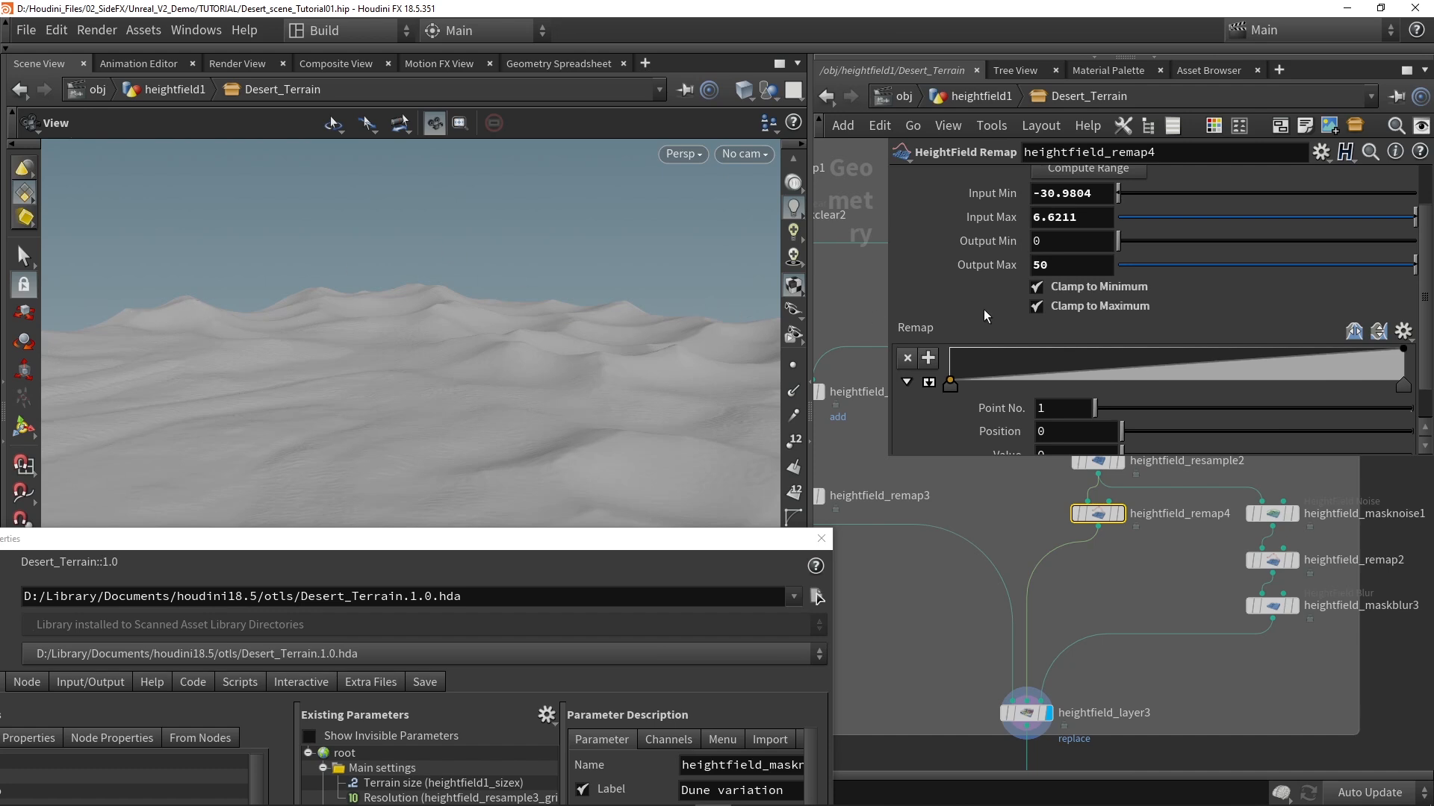
# Step: Try Output Max values of 30 and 10 on heightfield_remap4, and restore the value to 50
pyautogui.doubleClick(1099, 269)
pyautogui.write('30')
pyautogui.press('Return')
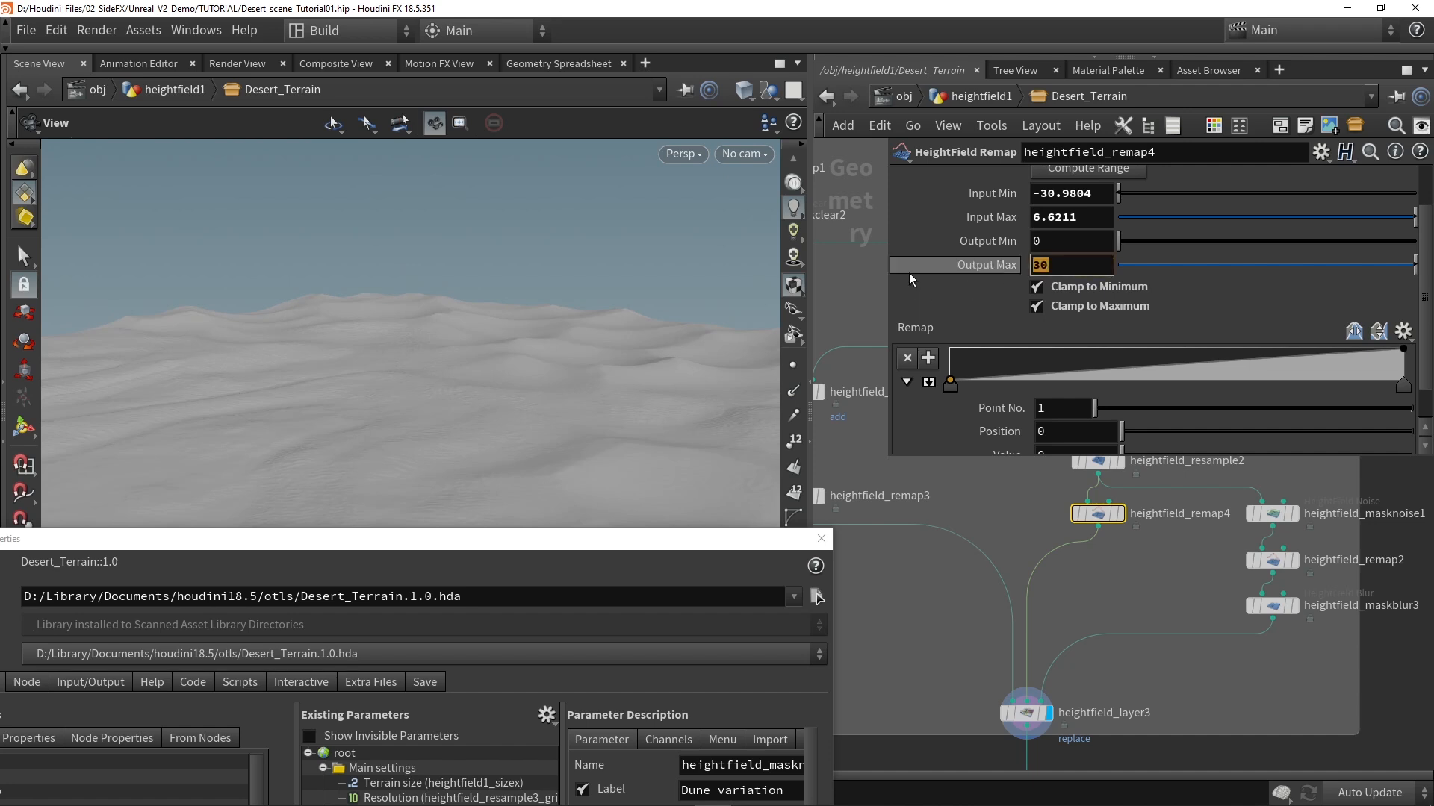
pyautogui.write('10')
pyautogui.press('Return')
pyautogui.write('50')
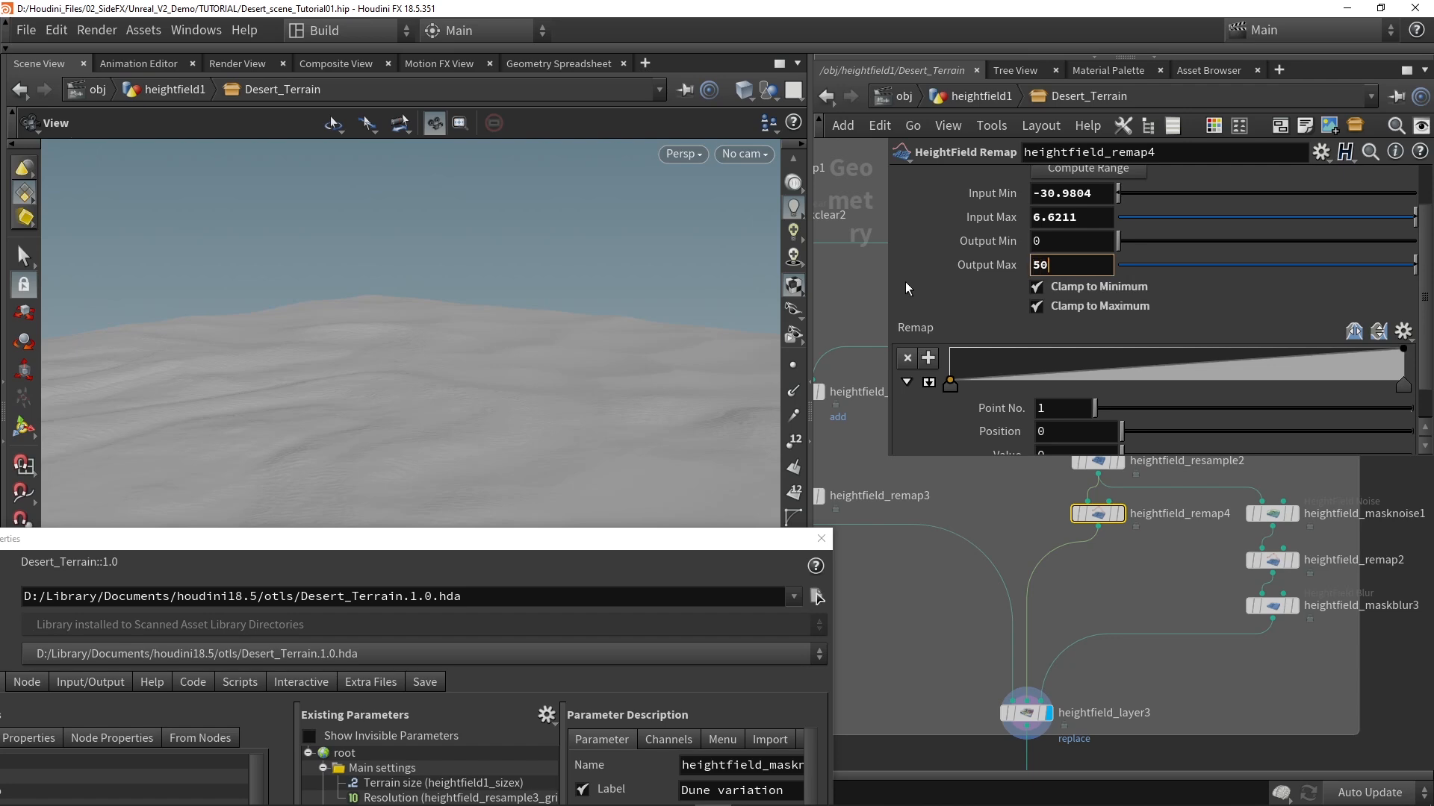
pyautogui.press('Return')
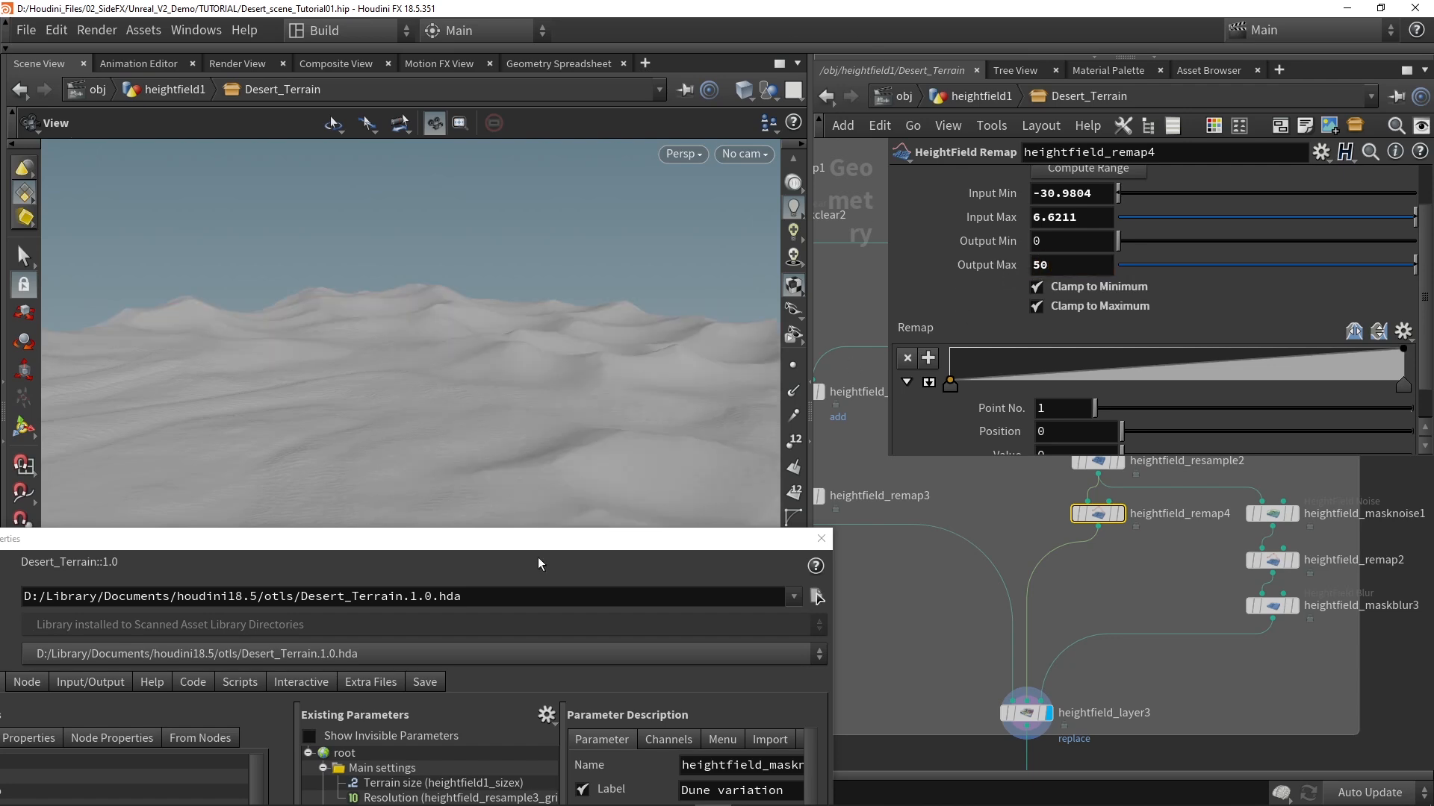
# Step: Promote heightfield_remap4's Output Max into the Noise terrain folder and label it "Dune Intensity"
pyautogui.moveTo(566, 540); pyautogui.dragTo(611, 154)
pyautogui.moveTo(989, 265); pyautogui.dragTo(436, 431)
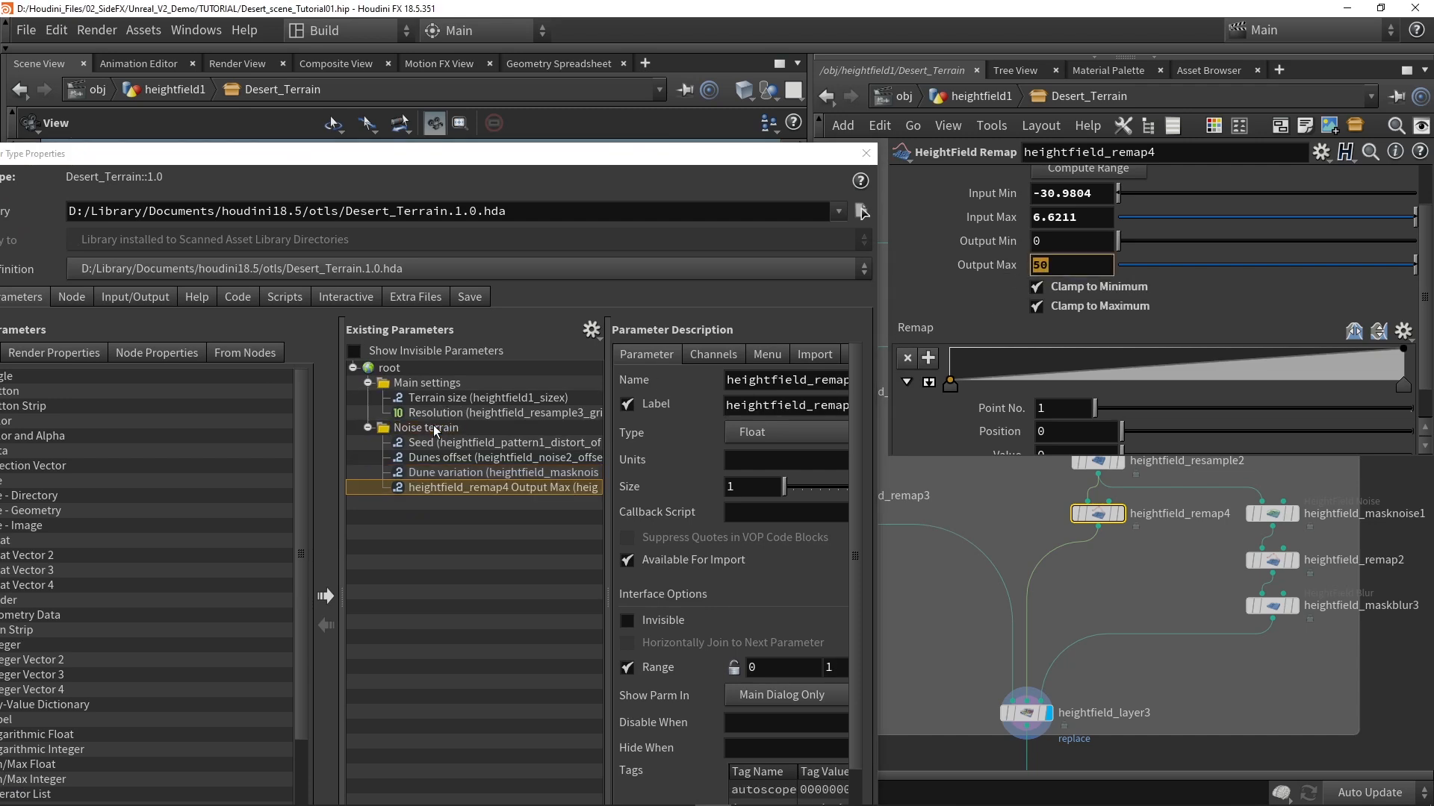
pyautogui.tripleClick(759, 405)
pyautogui.write('Dune In')
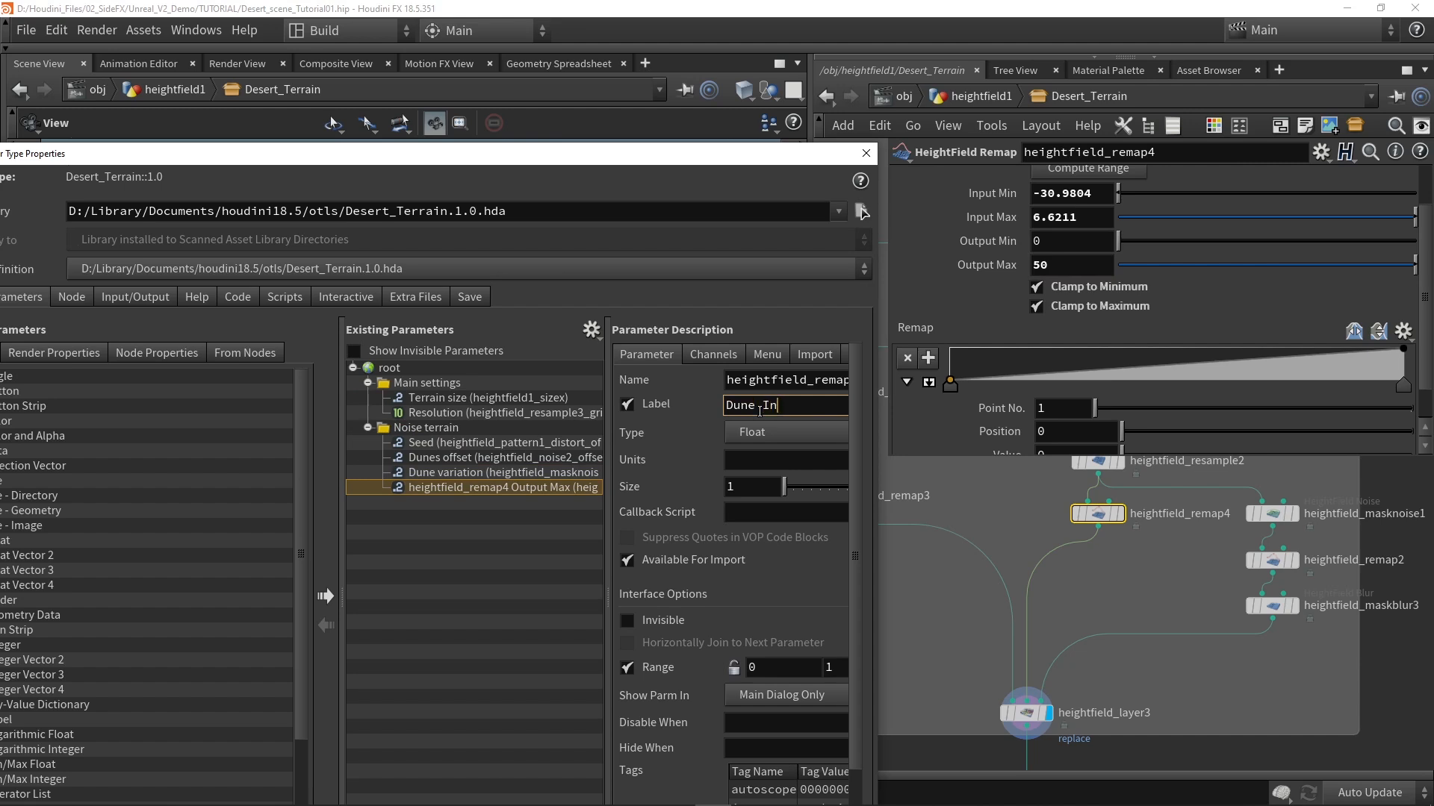
pyautogui.write('tensity')
pyautogui.press('Return')
# Step: Apply and accept the Desert_Terrain type property changes and return to the asset node in heightfield1
pyautogui.moveTo(752, 156); pyautogui.dragTo(847, 28)
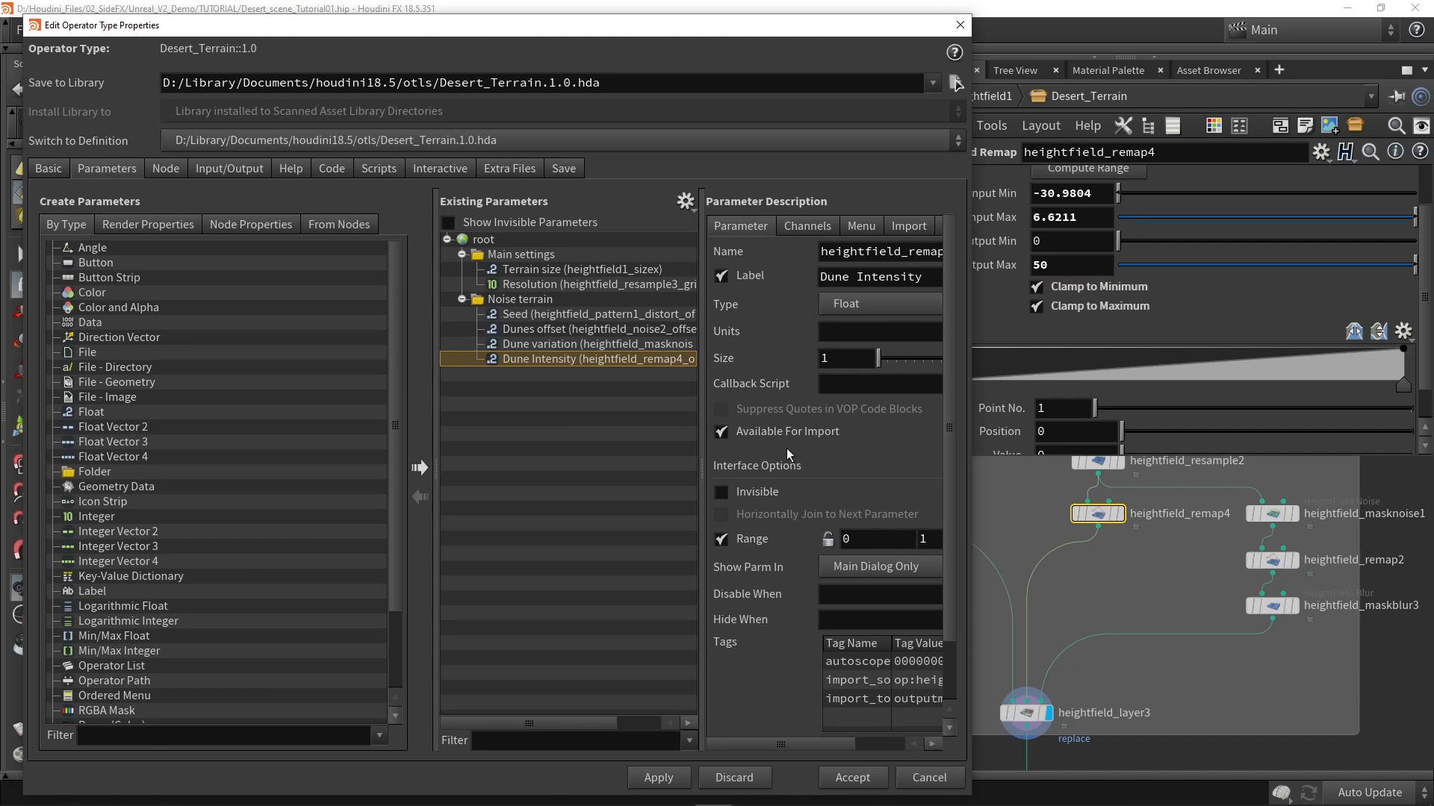
pyautogui.click(667, 781)
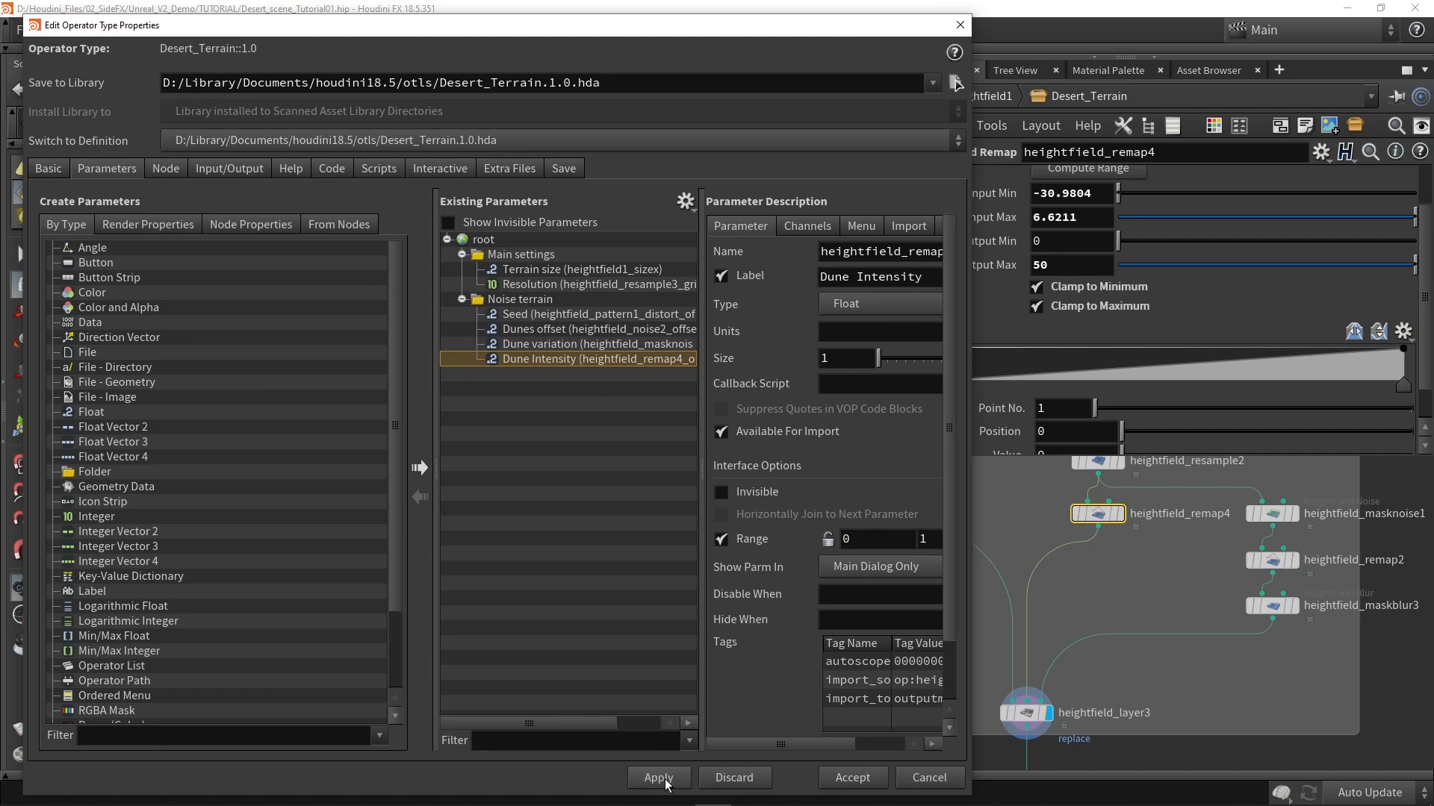
pyautogui.click(859, 782)
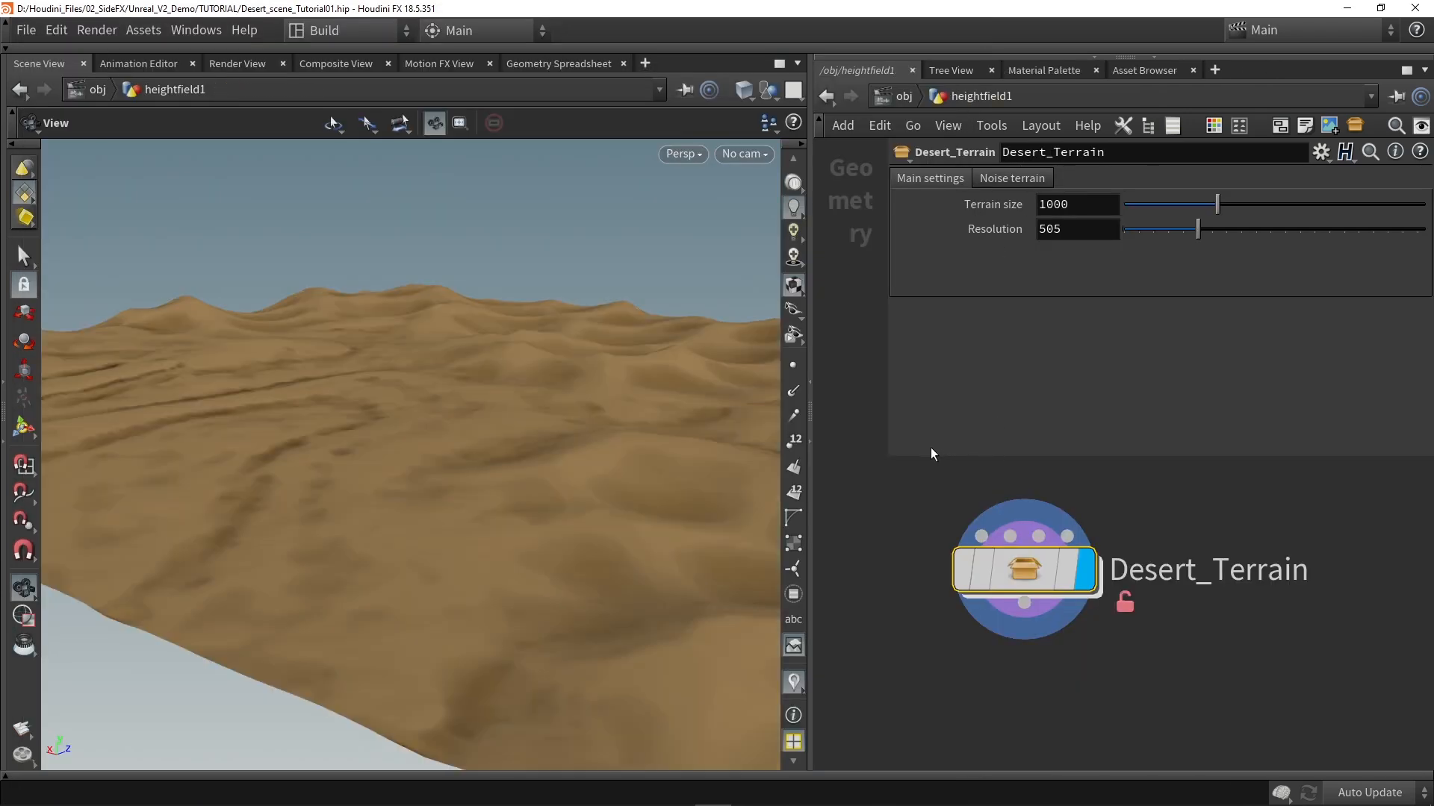
# Step: Try a Terrain size of 1500 on Desert_Terrain and inspect the whole terrain
pyautogui.moveTo(541, 381); pyautogui.dragTo(512, 450)
pyautogui.moveTo(1088, 204); pyautogui.dragTo(925, 219)
pyautogui.write('1500')
pyautogui.press('Return')
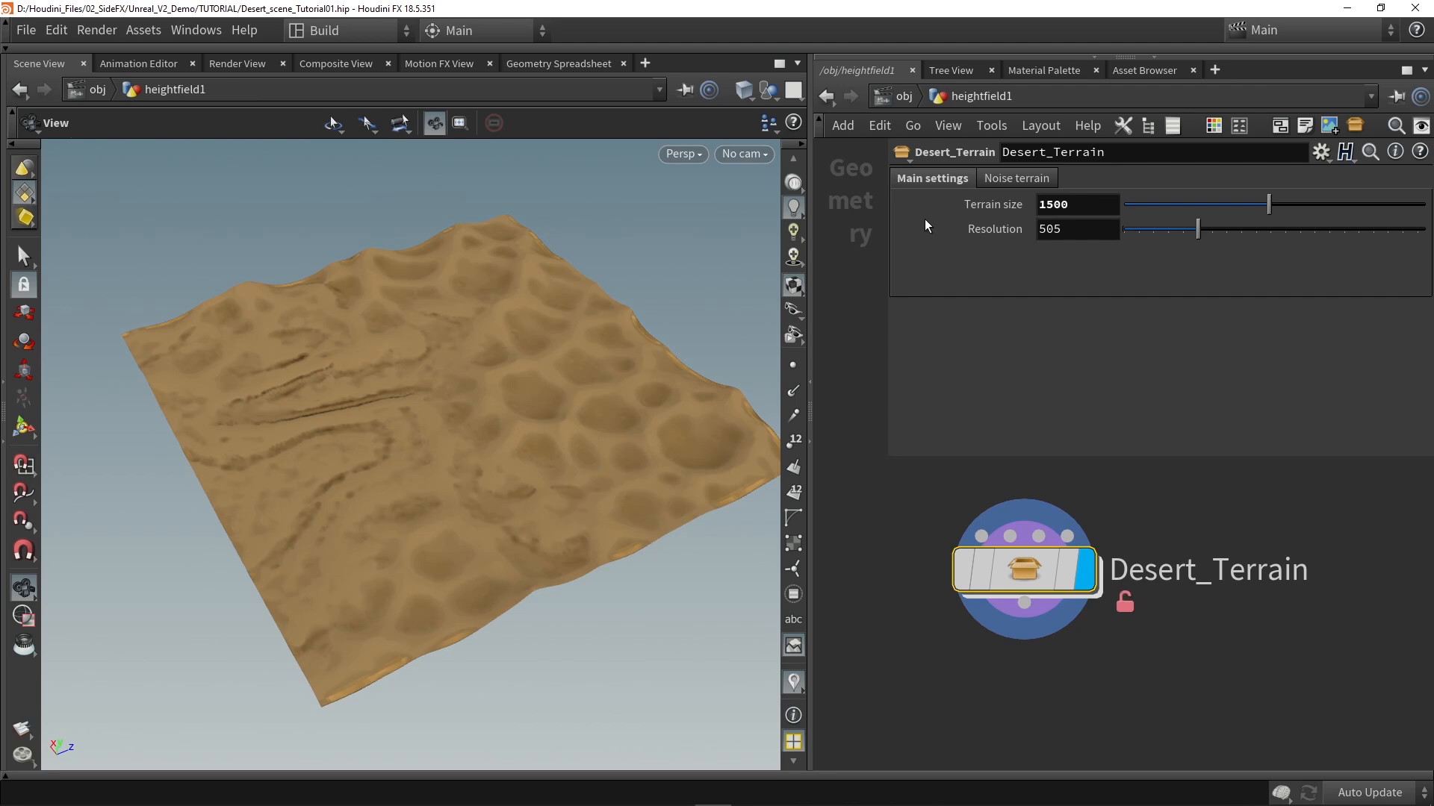
pyautogui.moveTo(463, 448); pyautogui.dragTo(418, 403)
# Step: Set Desert_Terrain's Terrain size to 500
pyautogui.moveTo(1068, 205); pyautogui.dragTo(1002, 209)
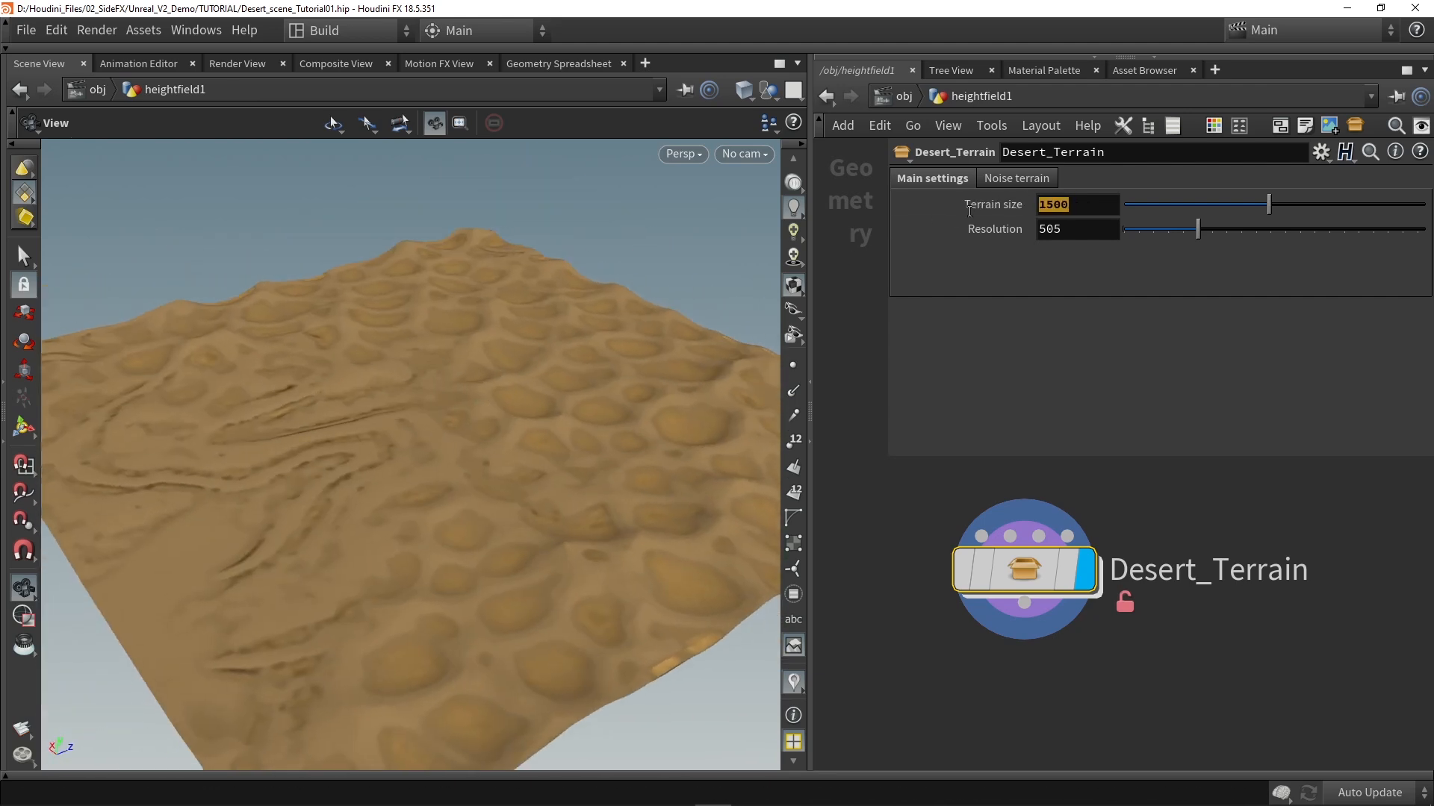
pyautogui.write('500')
pyautogui.press('Return')
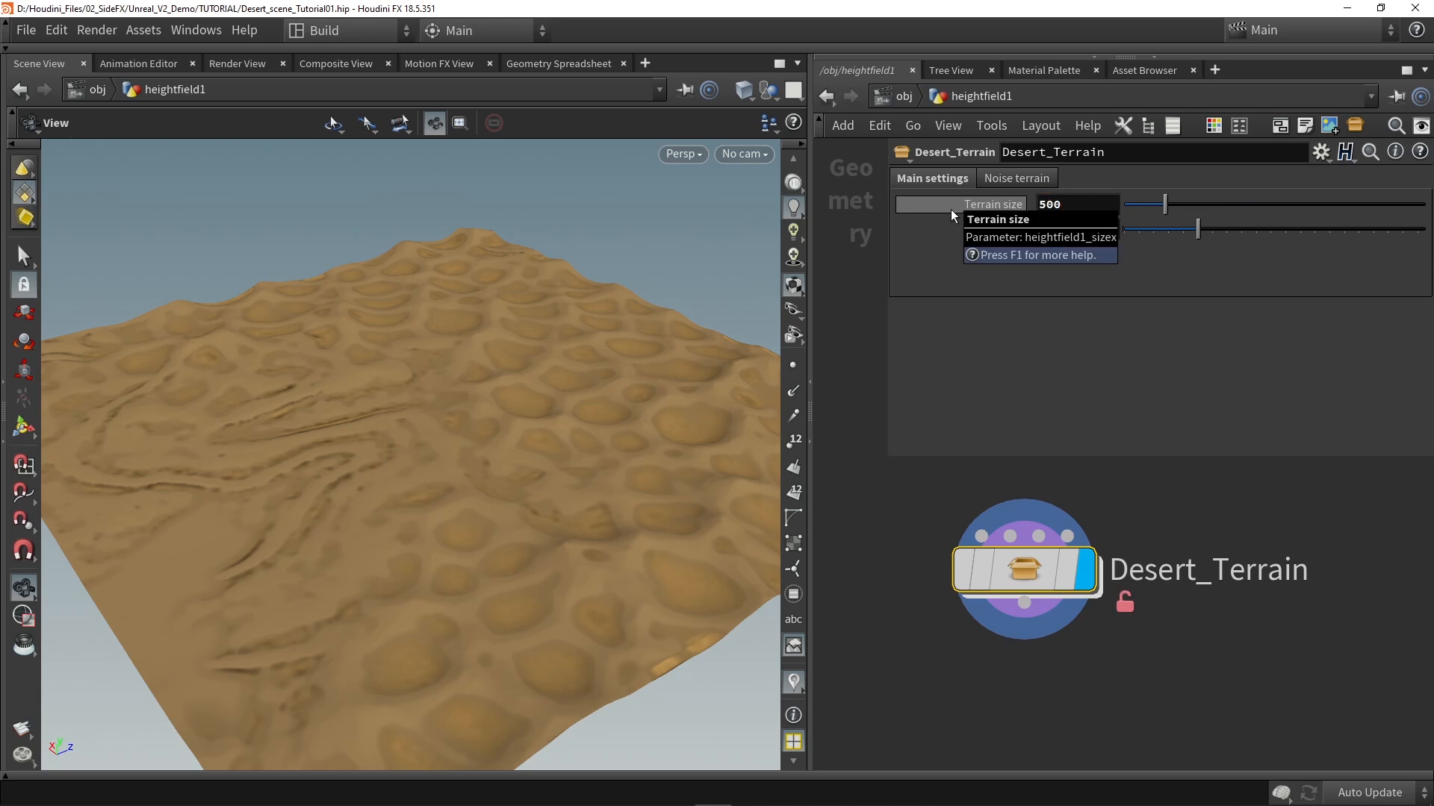
pyautogui.moveTo(470, 386)
pyautogui.mouseDown()
pyautogui.moveTo(419, 436)
pyautogui.moveTo(302, 390)
pyautogui.moveTo(538, 371)
pyautogui.moveTo(445, 391)
pyautogui.mouseUp()
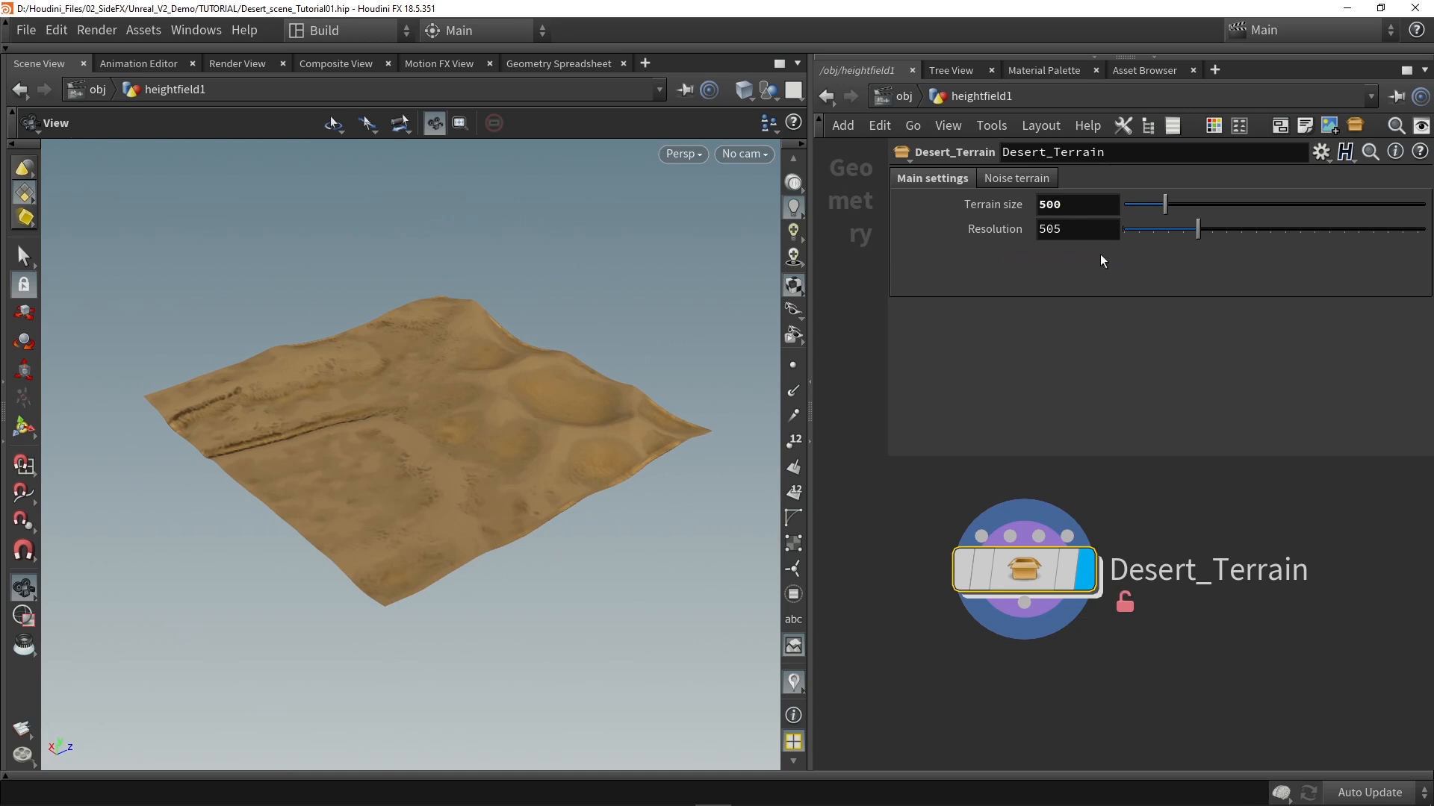
# Step: Test Desert_Terrain at a Resolution of 2048, inspect the surface detail up close, and restore the Resolution to 505
pyautogui.doubleClick(1090, 227)
pyautogui.write('2048')
pyautogui.press('Return')
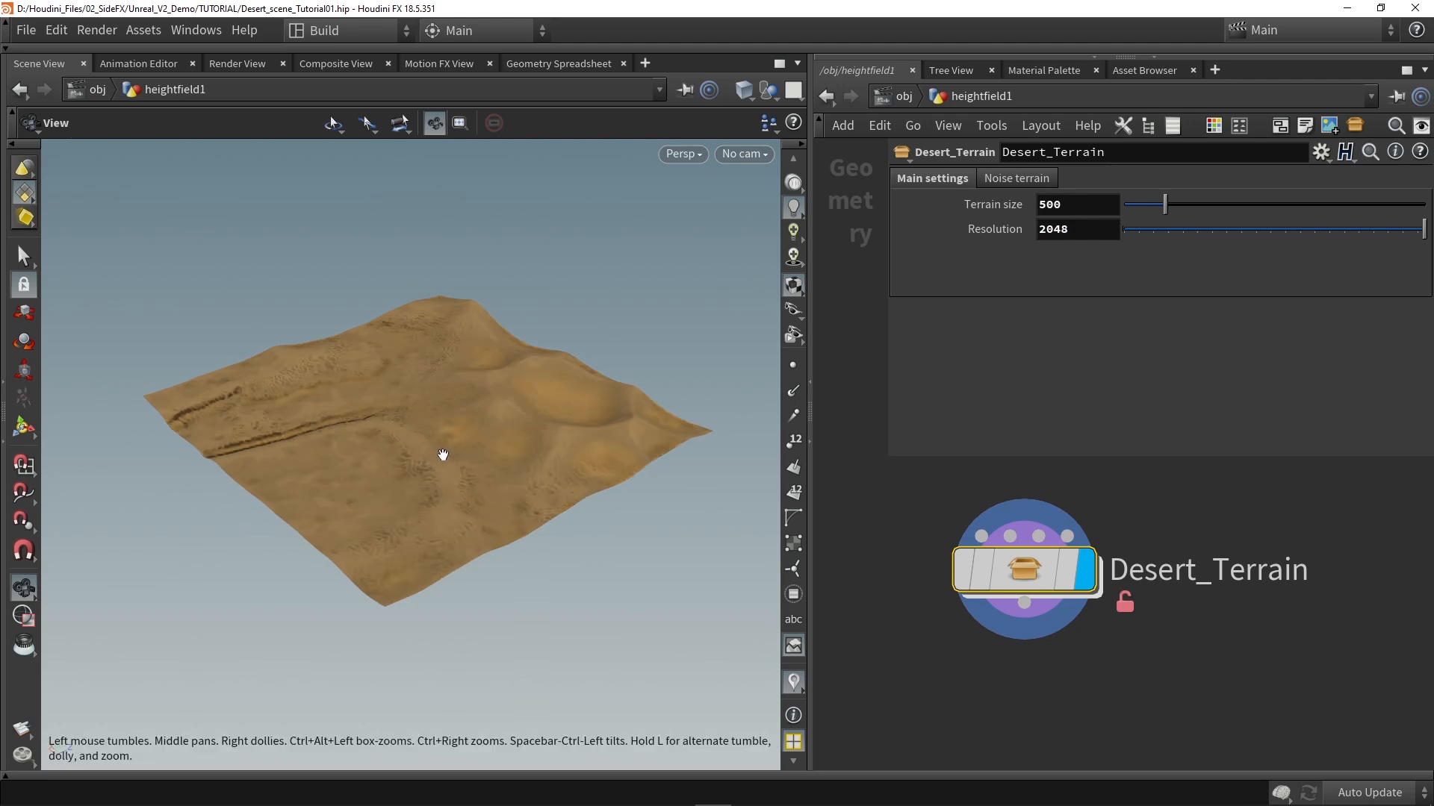
pyautogui.scroll(6, 441, 455)
pyautogui.moveTo(441, 460); pyautogui.dragTo(582, 440)
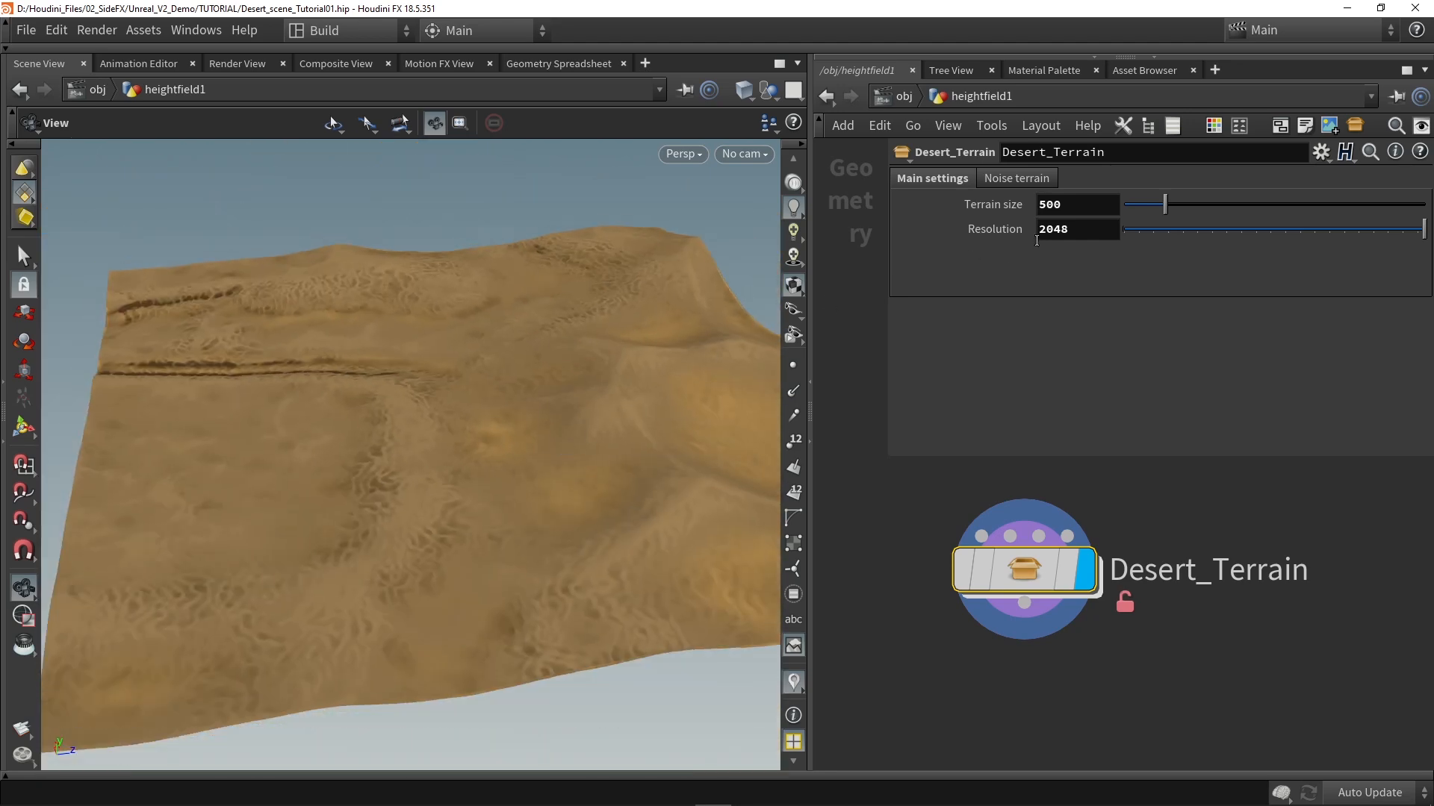
pyautogui.write('505')
pyautogui.press('Return')
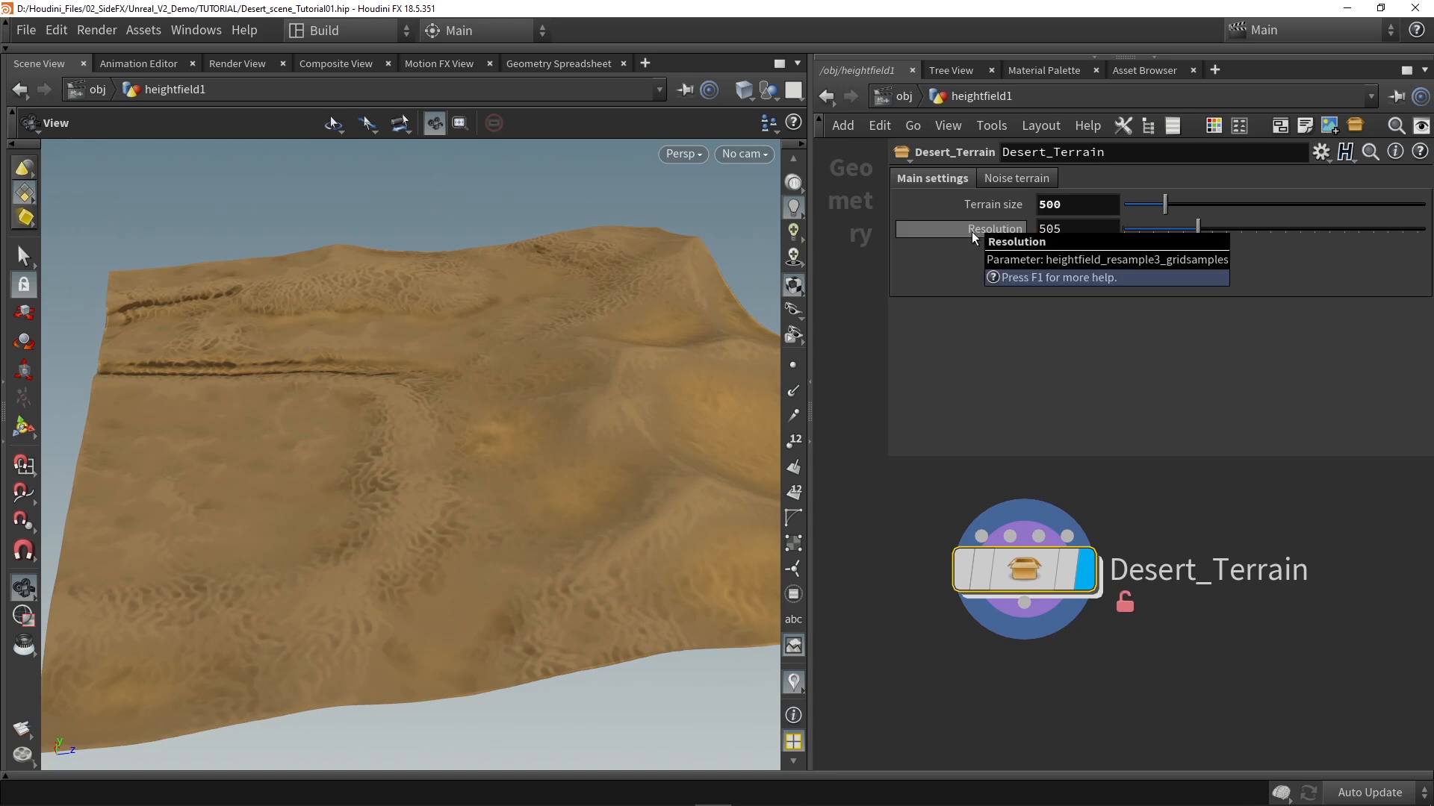
pyautogui.moveTo(488, 331); pyautogui.dragTo(496, 413)
# Step: Test the Noise terrain Seed at about 91.8 and 15.7, and set it to about 77.9
pyautogui.click(1001, 177)
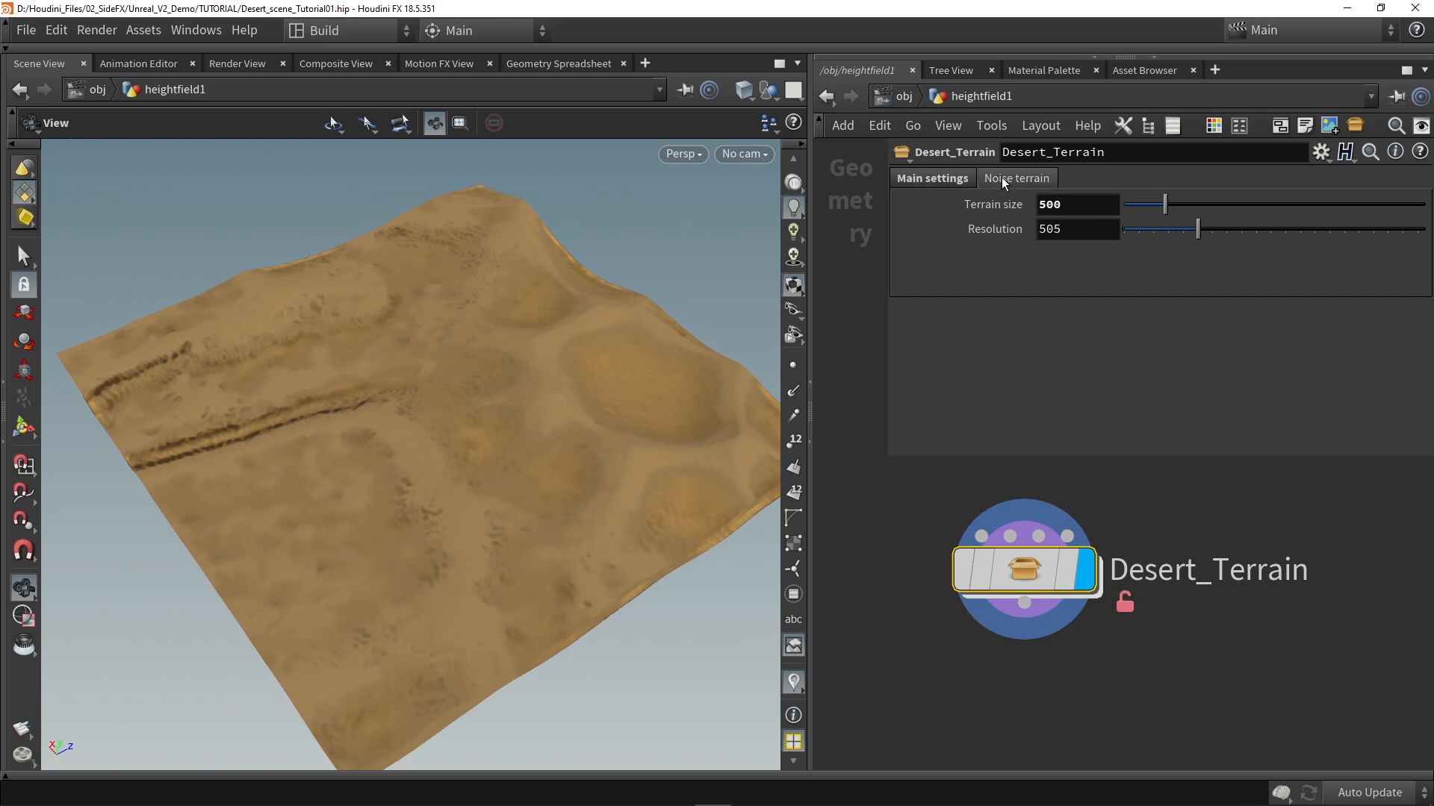
pyautogui.moveTo(1127, 200); pyautogui.dragTo(1400, 204)
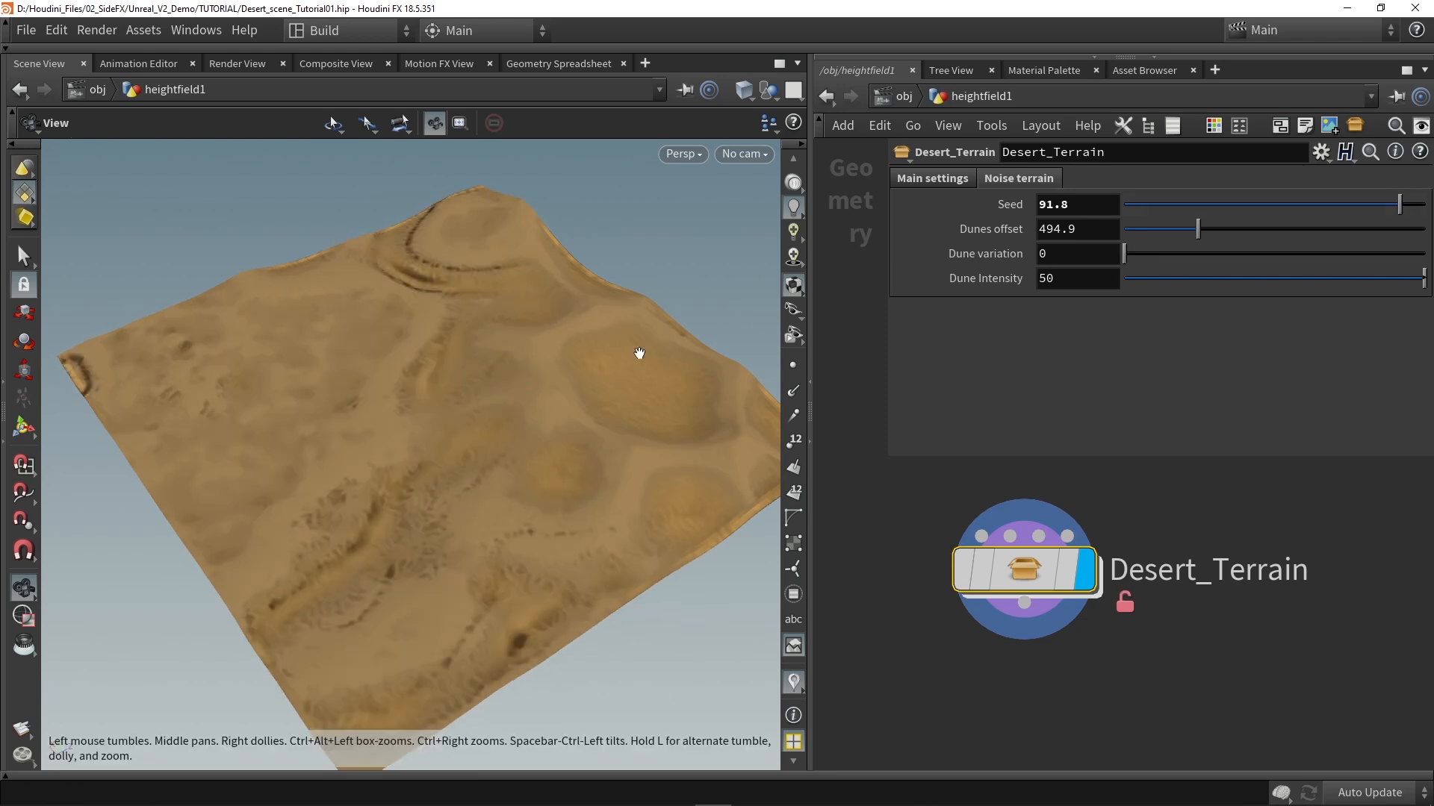
pyautogui.moveTo(465, 324); pyautogui.dragTo(406, 248)
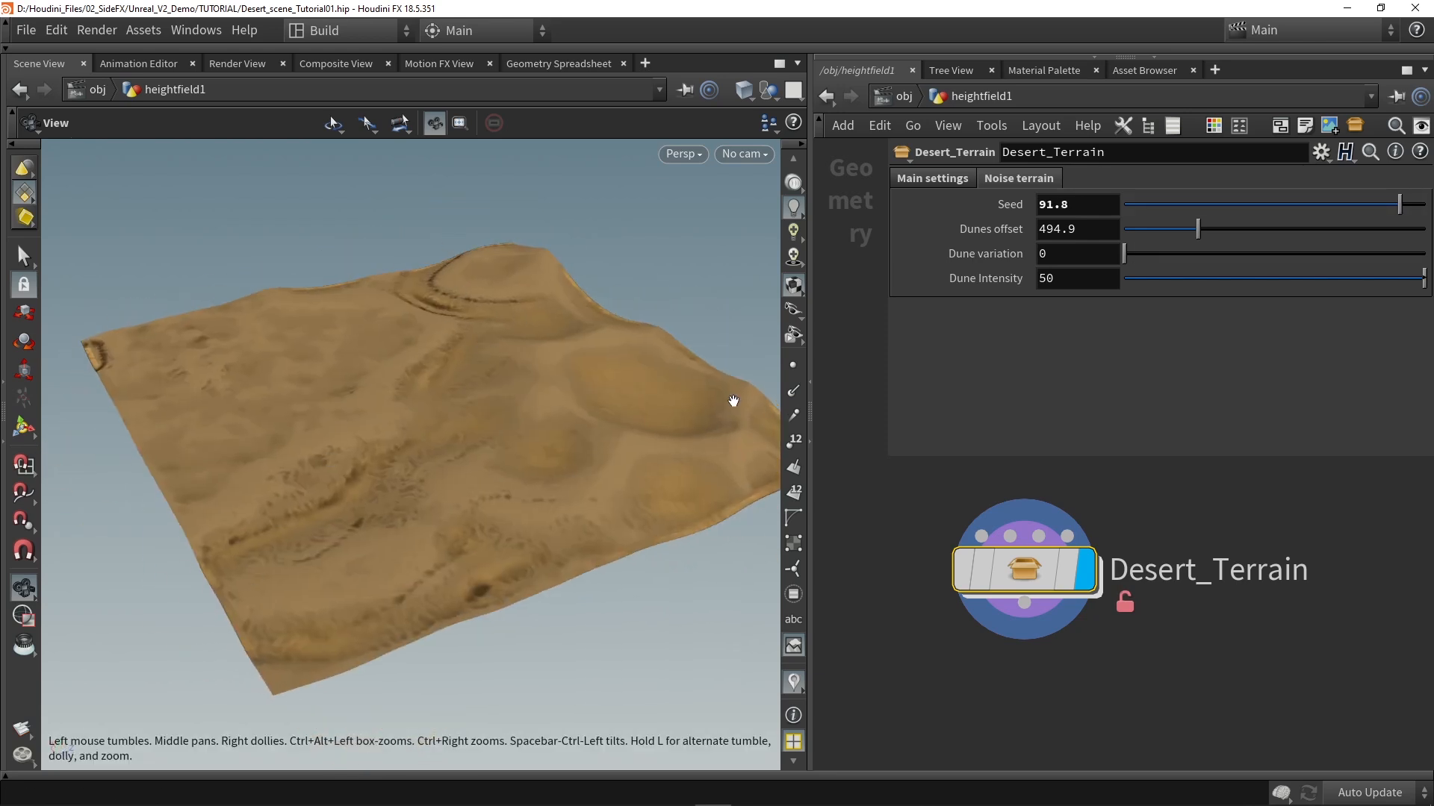
pyautogui.click(1171, 205)
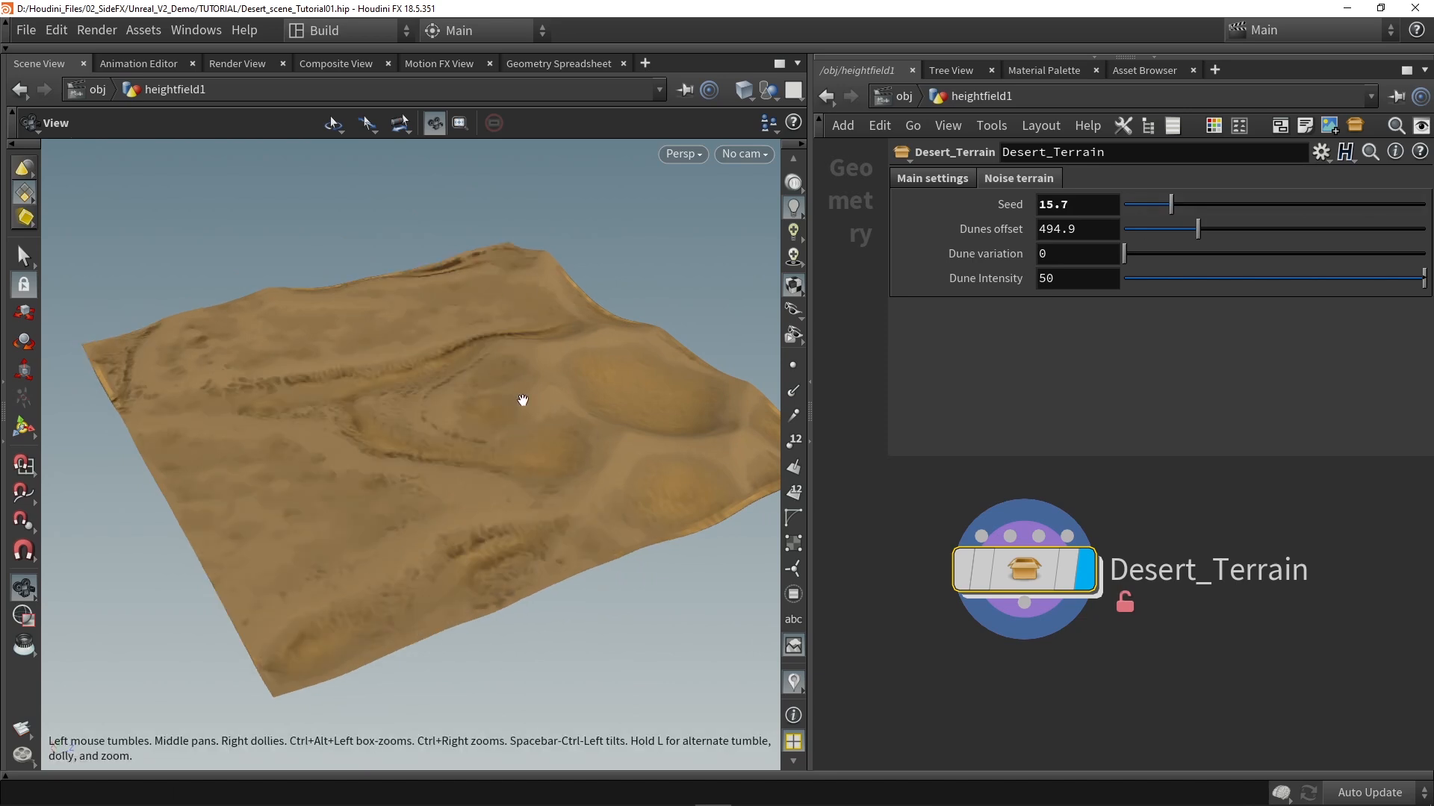
pyautogui.moveTo(499, 225); pyautogui.dragTo(382, 364)
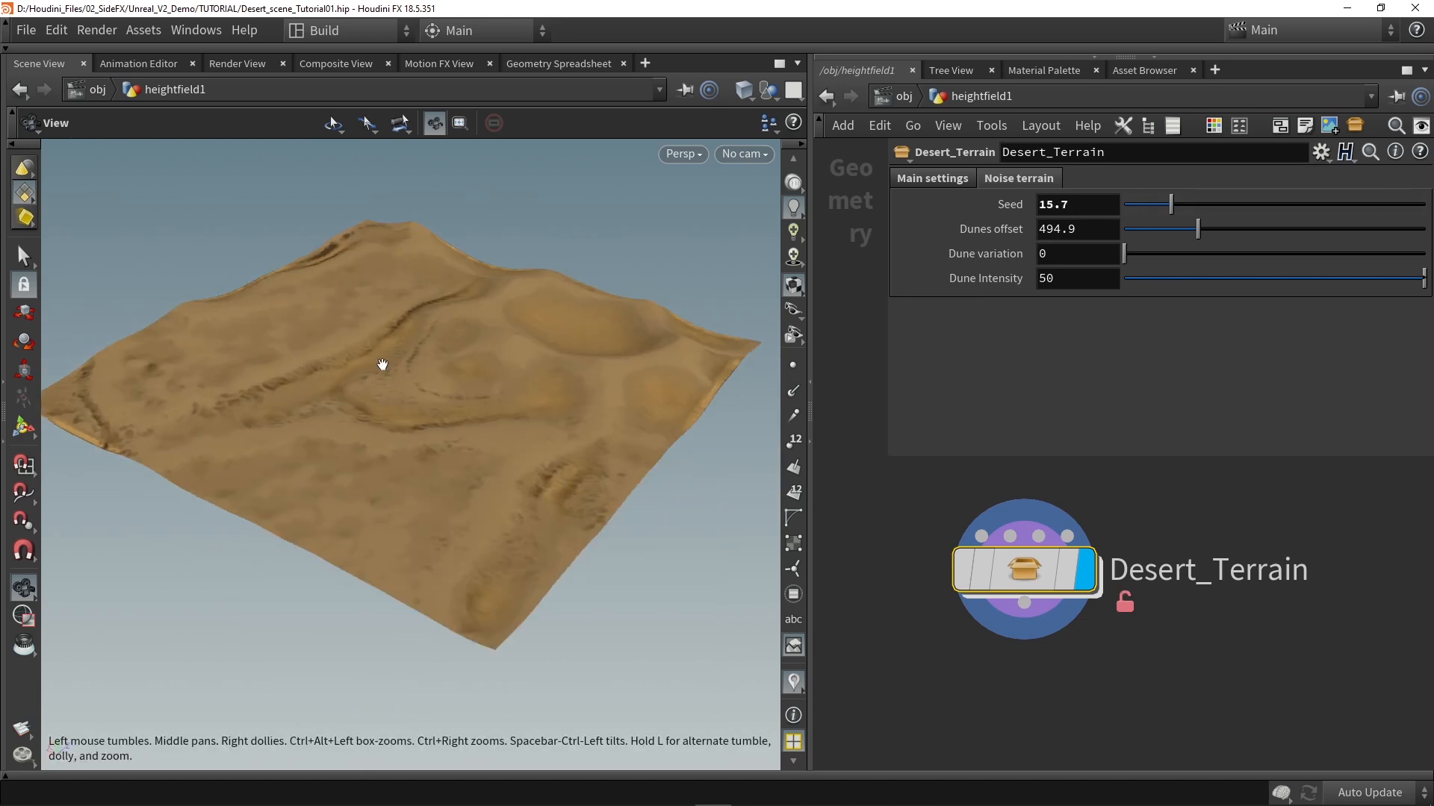
pyautogui.moveTo(1147, 204); pyautogui.dragTo(1359, 211)
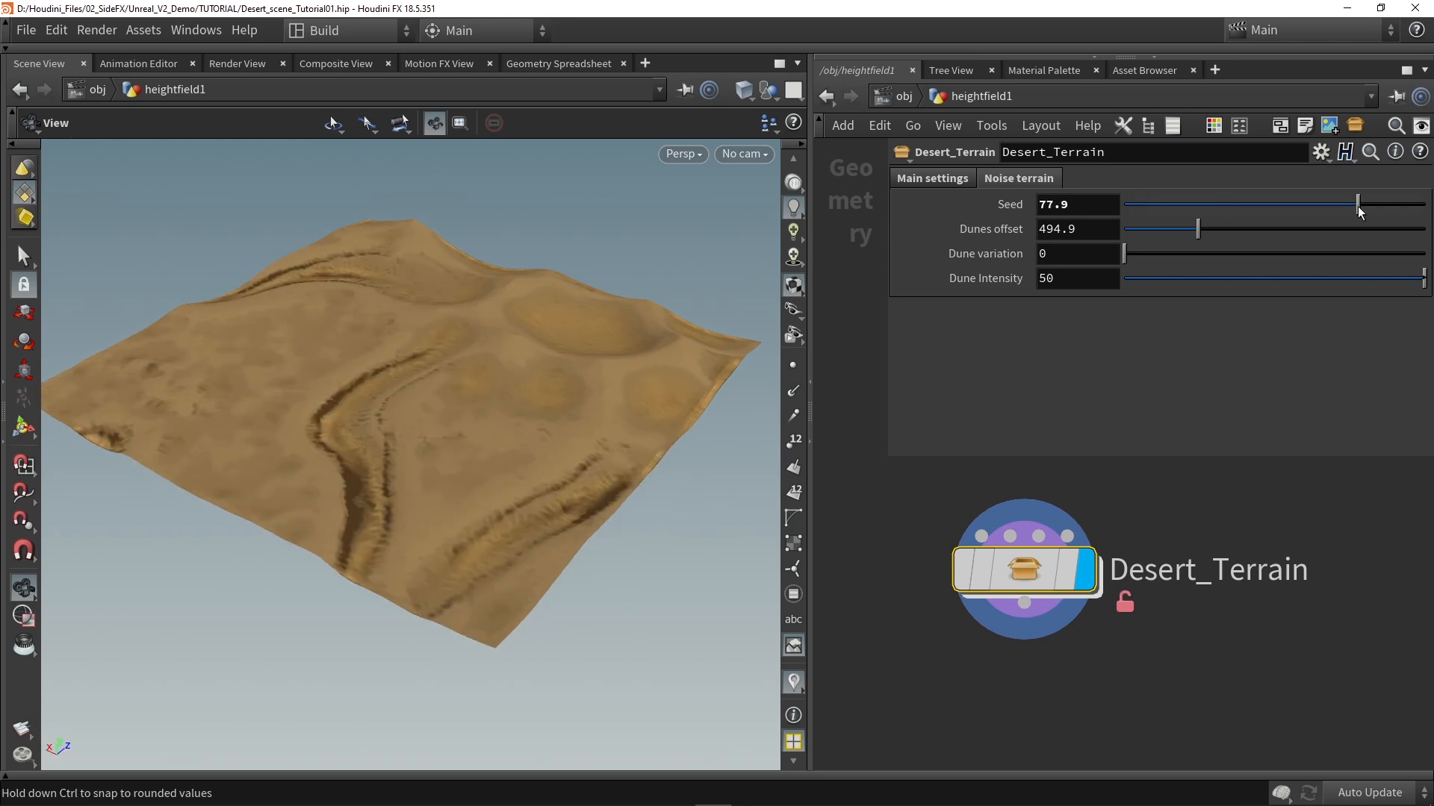
# Step: Try a Dunes offset of about 1363, and set it to about 522
pyautogui.moveTo(1147, 232); pyautogui.dragTo(1328, 233)
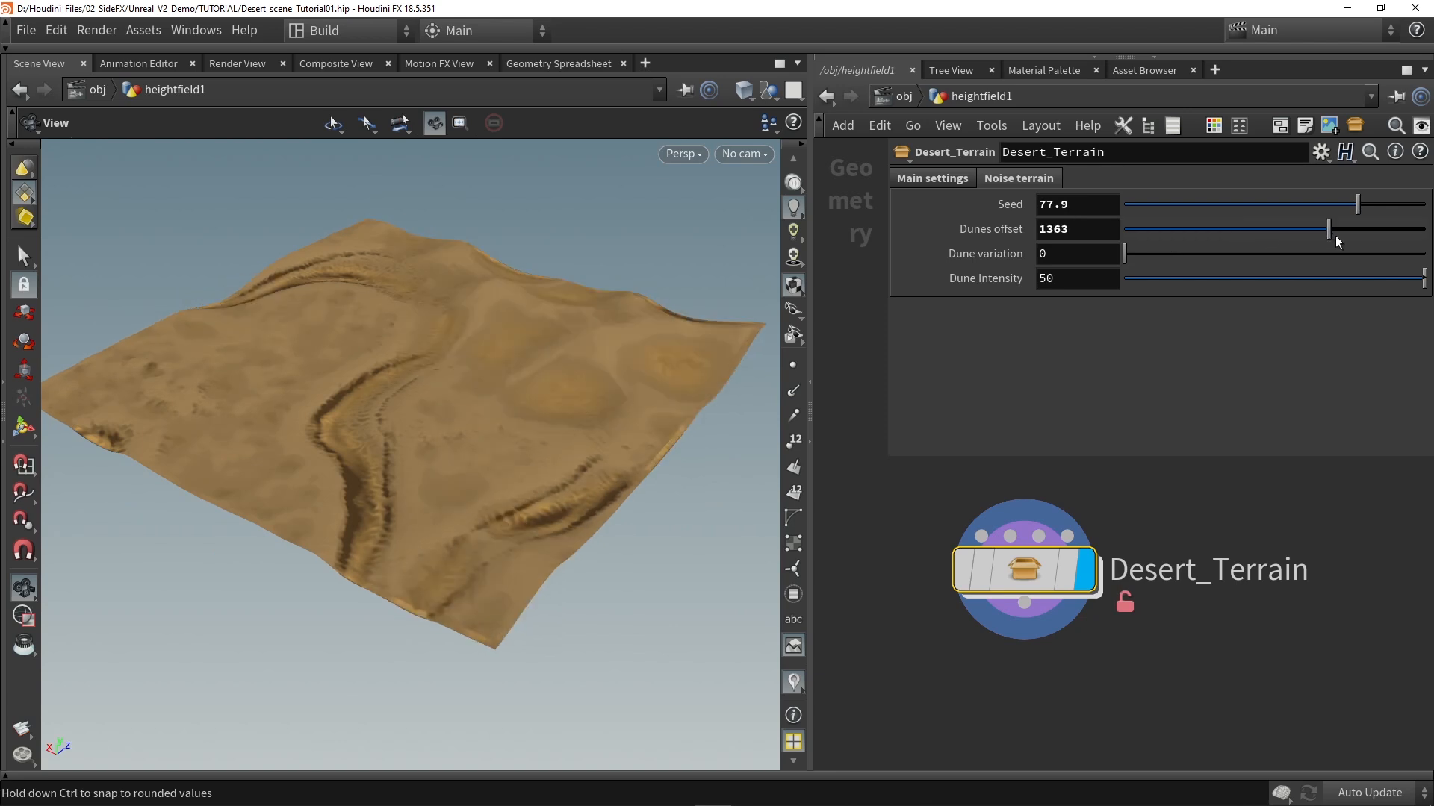
pyautogui.click(1202, 229)
pyautogui.moveTo(473, 323); pyautogui.dragTo(570, 298)
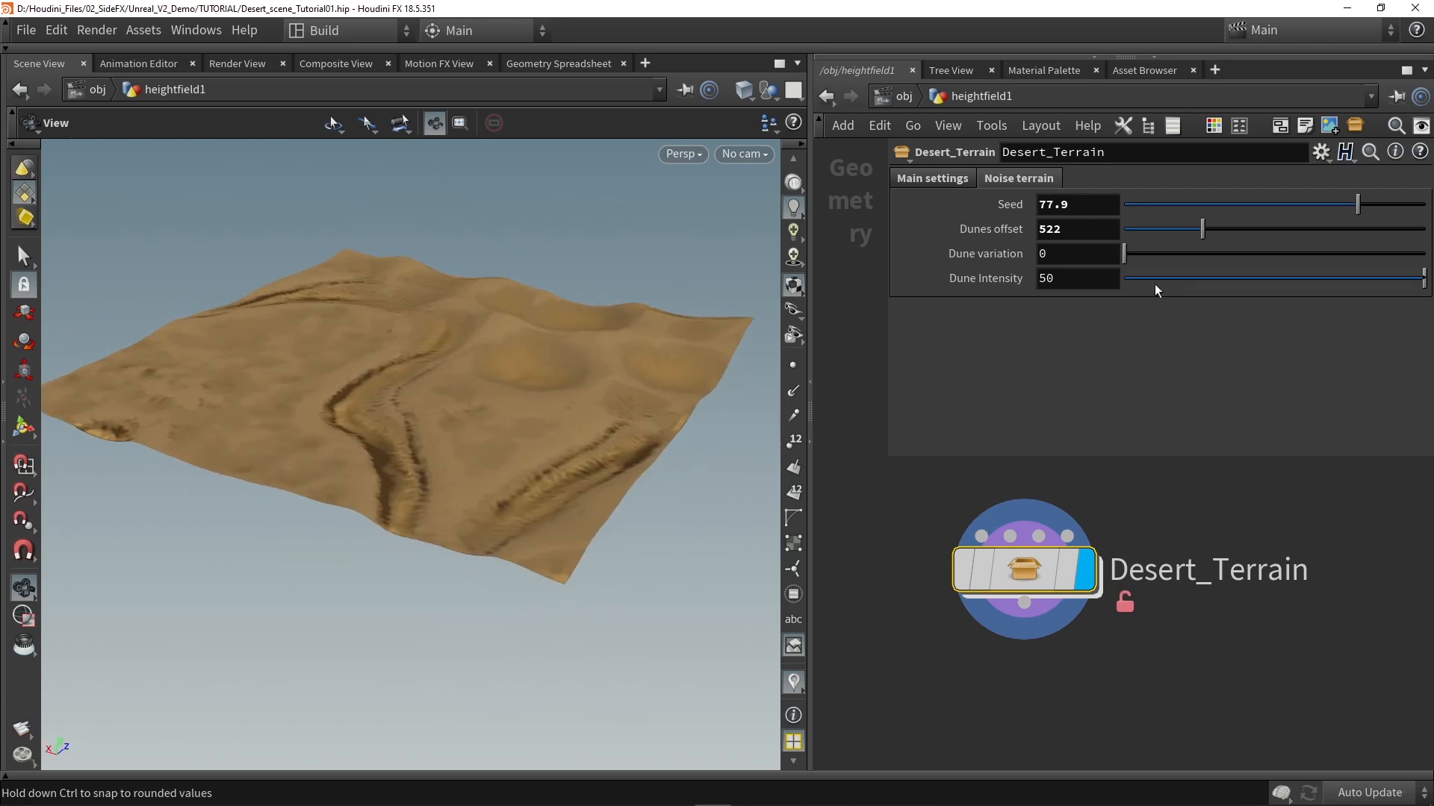
# Step: Set Dune variation to about 729 and Dune Intensity to 1
pyautogui.moveTo(1220, 254); pyautogui.dragTo(1345, 255)
pyautogui.moveTo(502, 326); pyautogui.dragTo(433, 340)
pyautogui.moveTo(1212, 276); pyautogui.dragTo(1431, 276)
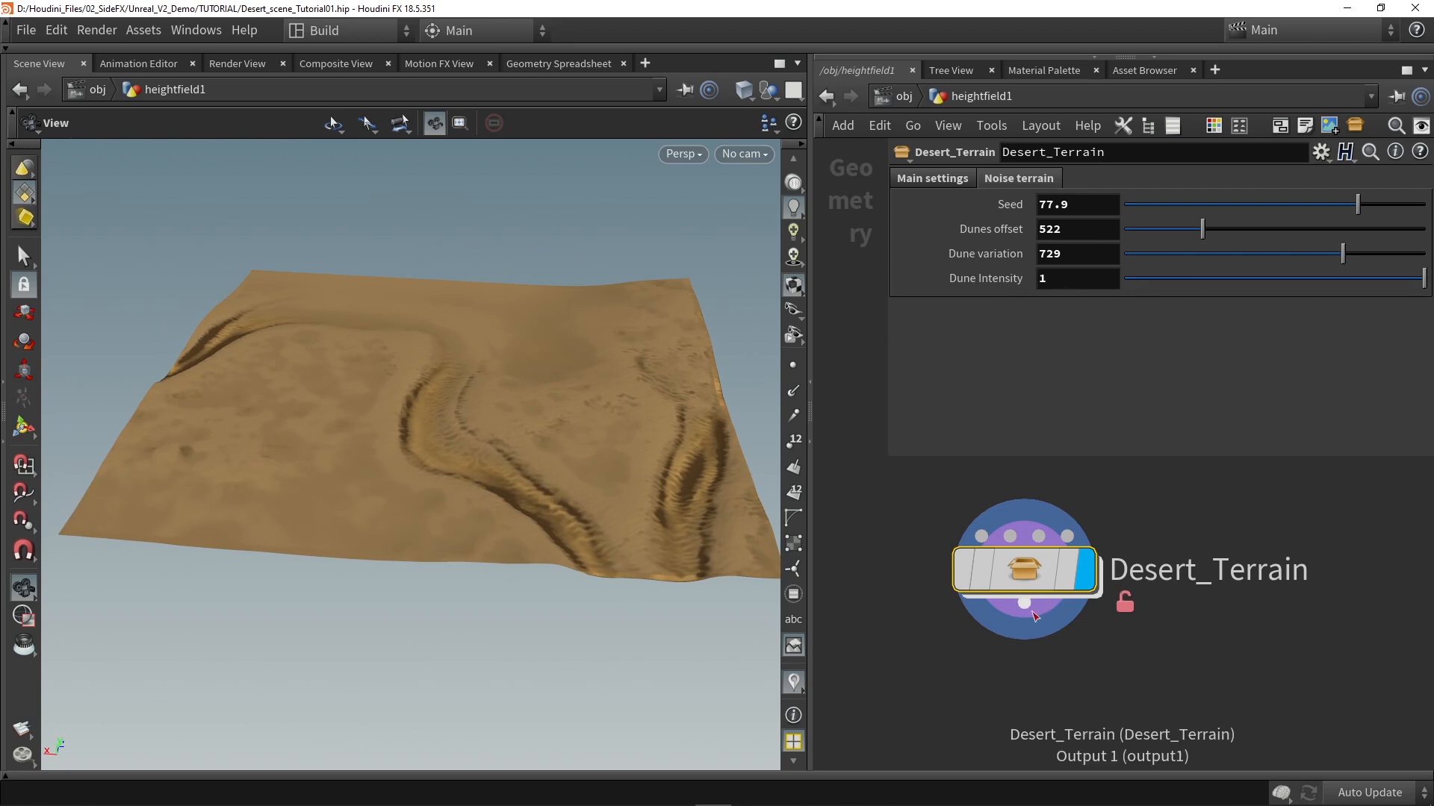
# Step: Set Dune Intensity's range to 10–60 in the Desert_Terrain asset's type properties and accept the change
pyautogui.click(142, 31)
pyautogui.moveTo(217, 150)
pyautogui.click(412, 154)
pyautogui.click(530, 371)
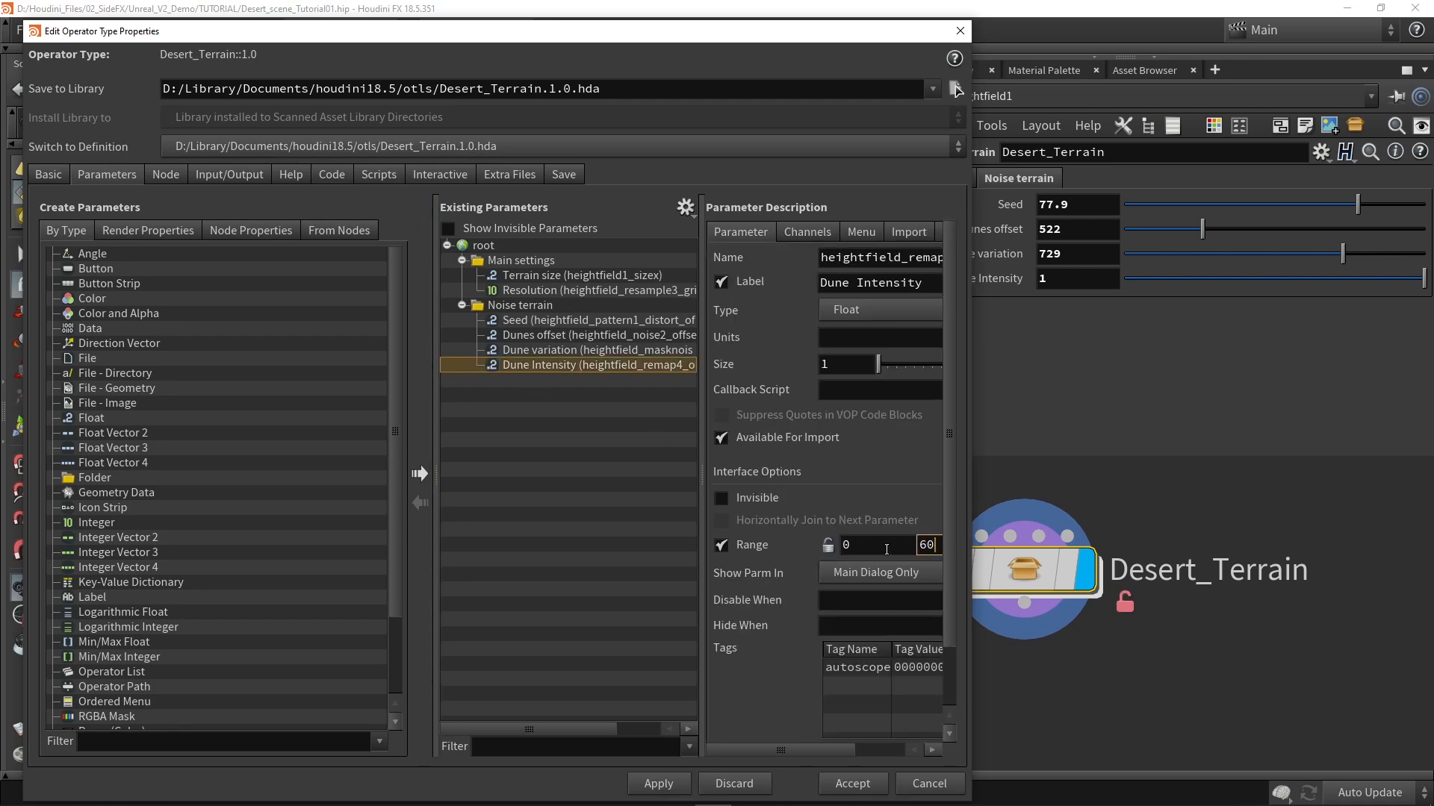
pyautogui.click(867, 545)
pyautogui.write('10')
pyautogui.press('Return')
pyautogui.click(852, 784)
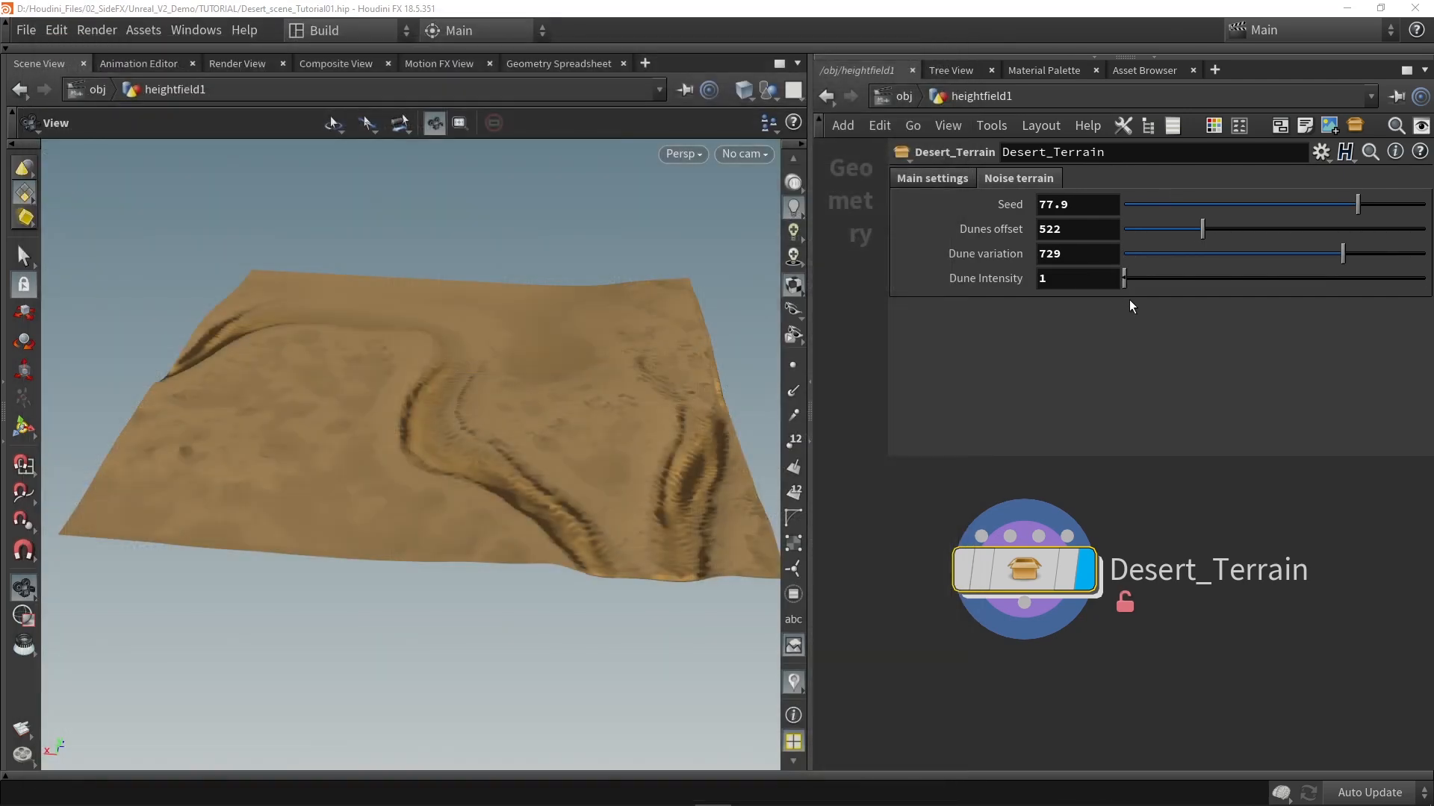
# Step: Set Dune Intensity to 28.5, check the dunes up close, and save the Desert_Terrain asset
pyautogui.click(1138, 282)
pyautogui.moveTo(567, 351); pyautogui.dragTo(418, 351)
pyautogui.moveTo(1235, 278); pyautogui.dragTo(1355, 278)
pyautogui.moveTo(598, 355); pyautogui.dragTo(443, 359)
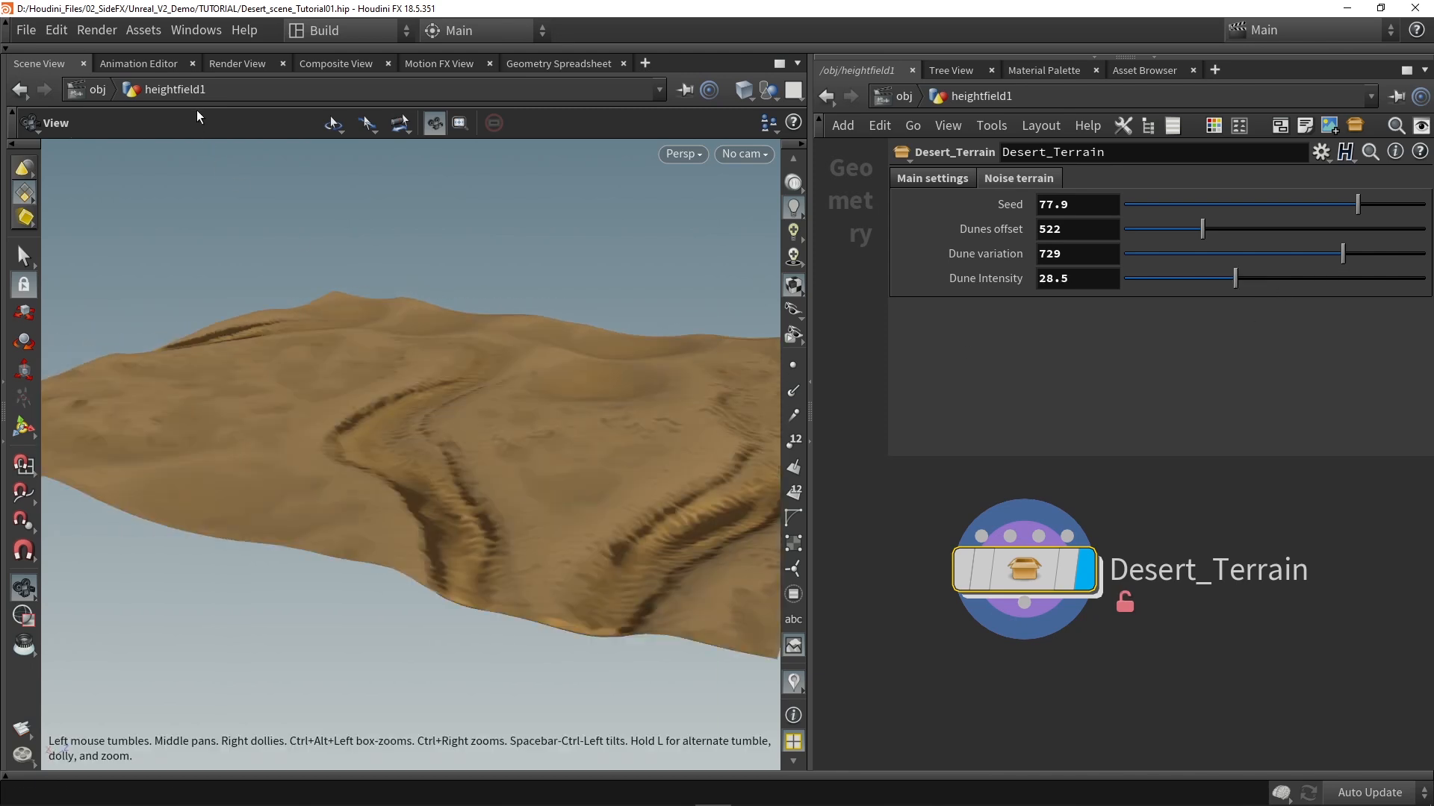
pyautogui.click(143, 30)
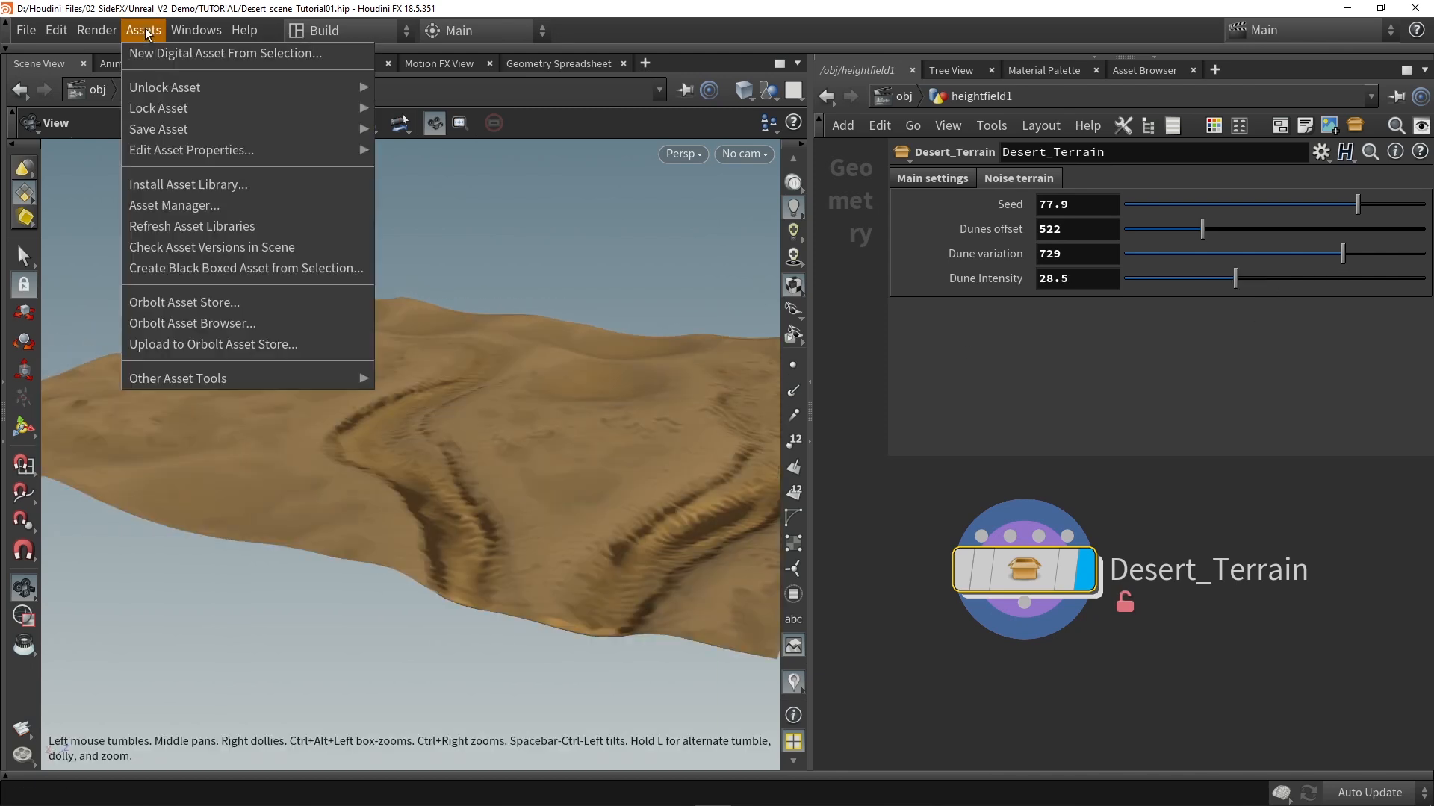
pyautogui.click(432, 130)
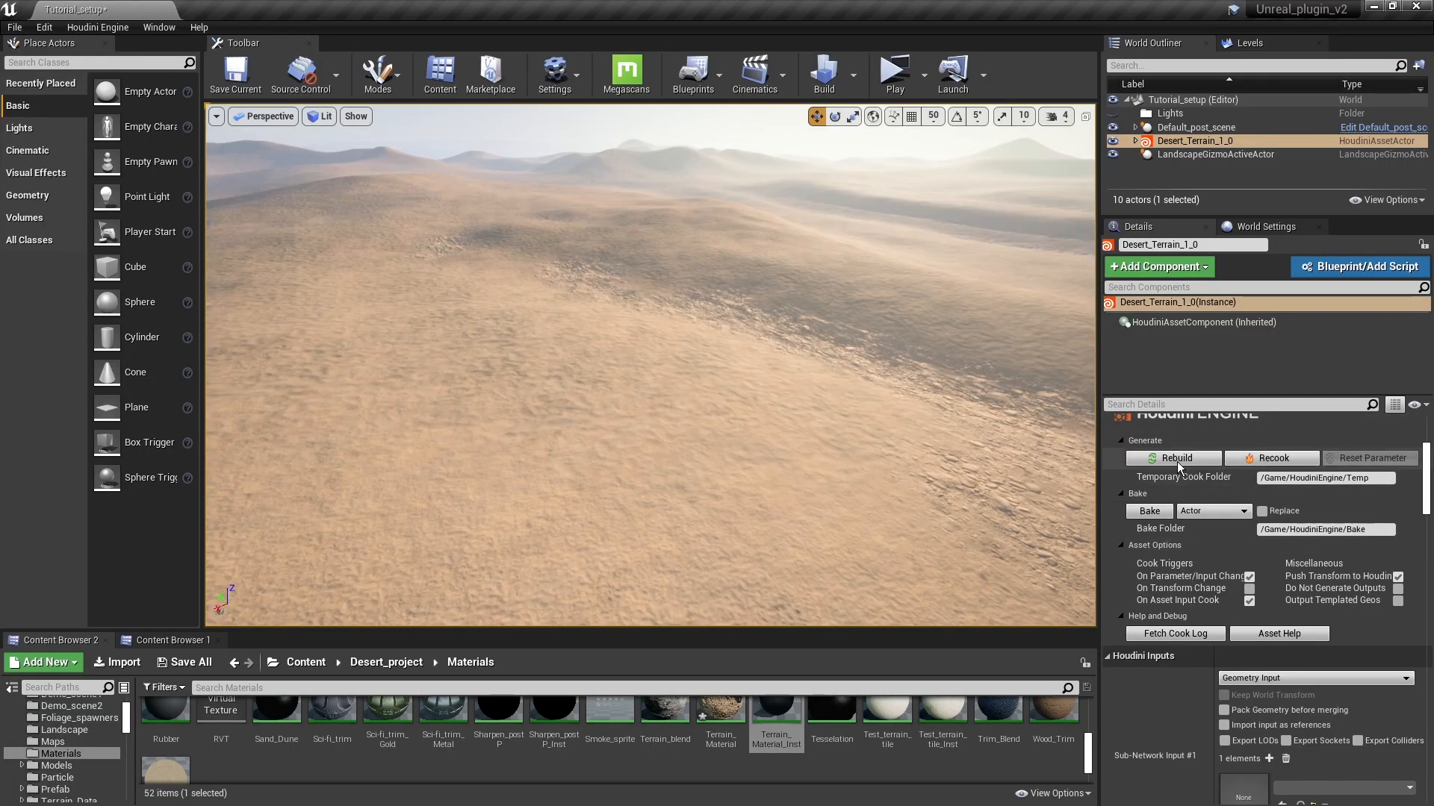
# Step: Switch to Unreal Engine and review the Main settings and Noise terrain parameters of the Desert_Terrain actor
pyautogui.click(1176, 458)
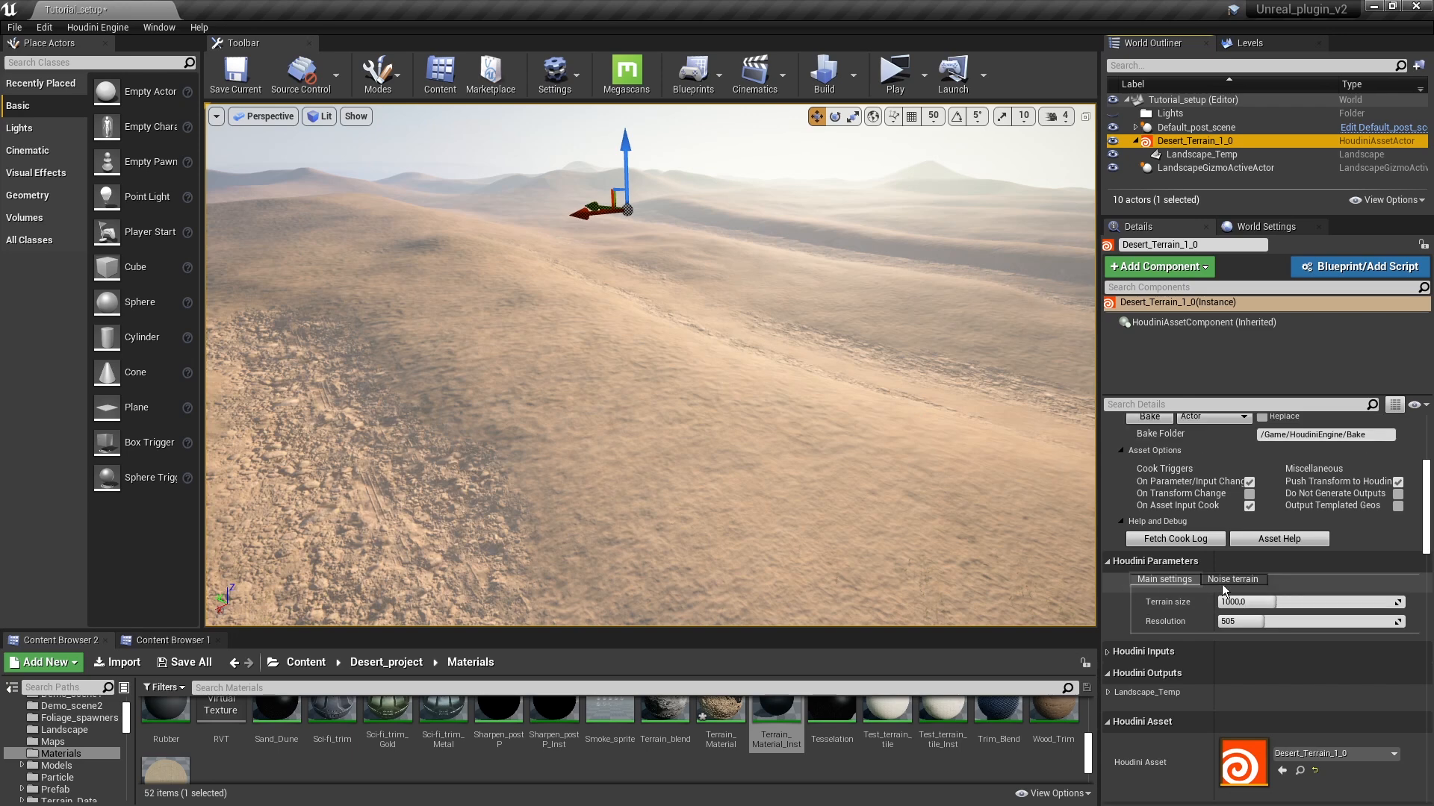
pyautogui.click(1236, 581)
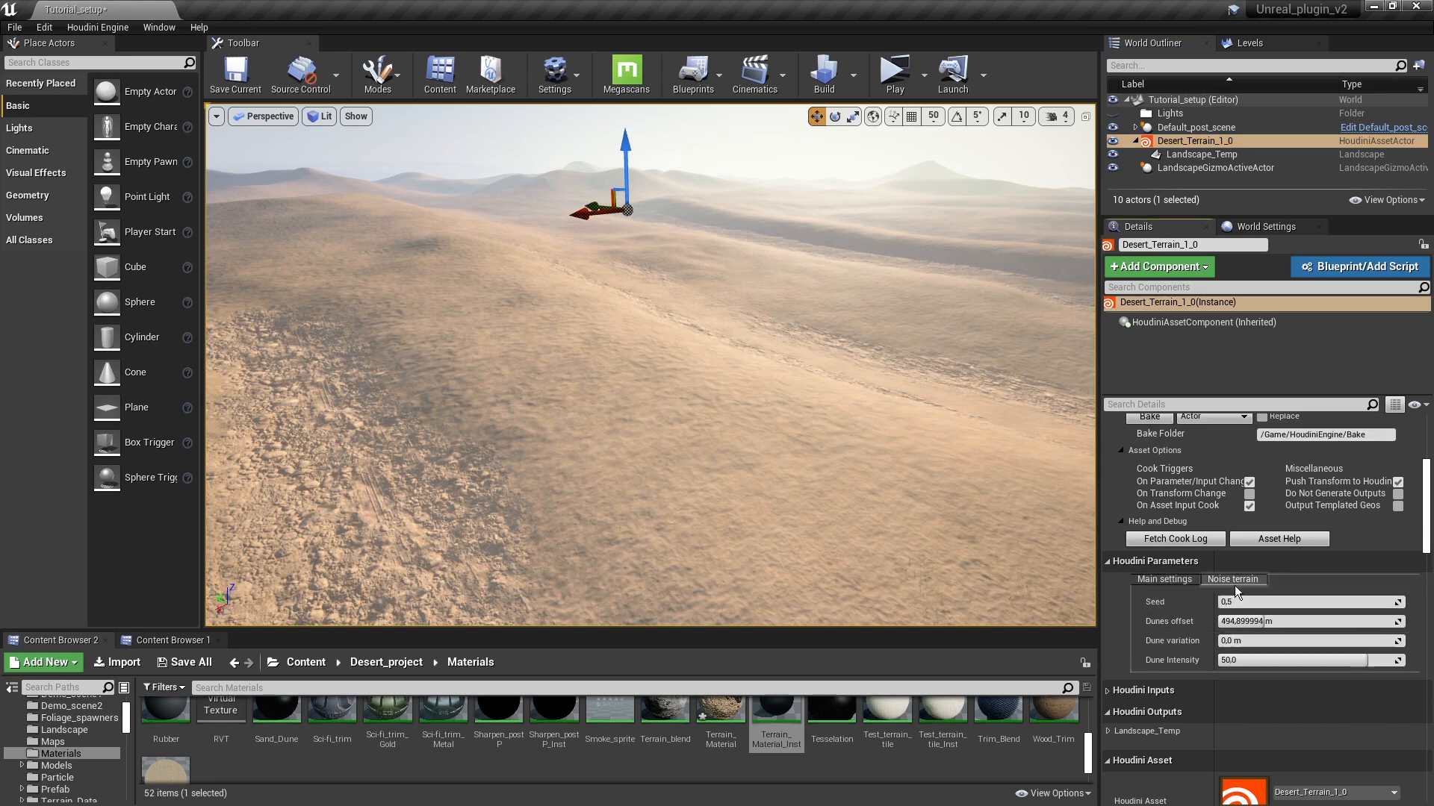
pyautogui.click(1167, 579)
pyautogui.moveTo(756, 469); pyautogui.dragTo(721, 405, button='right')
# Step: Try the landscape at a Terrain size of 300 and inspect its extent from above
pyautogui.click(1266, 602)
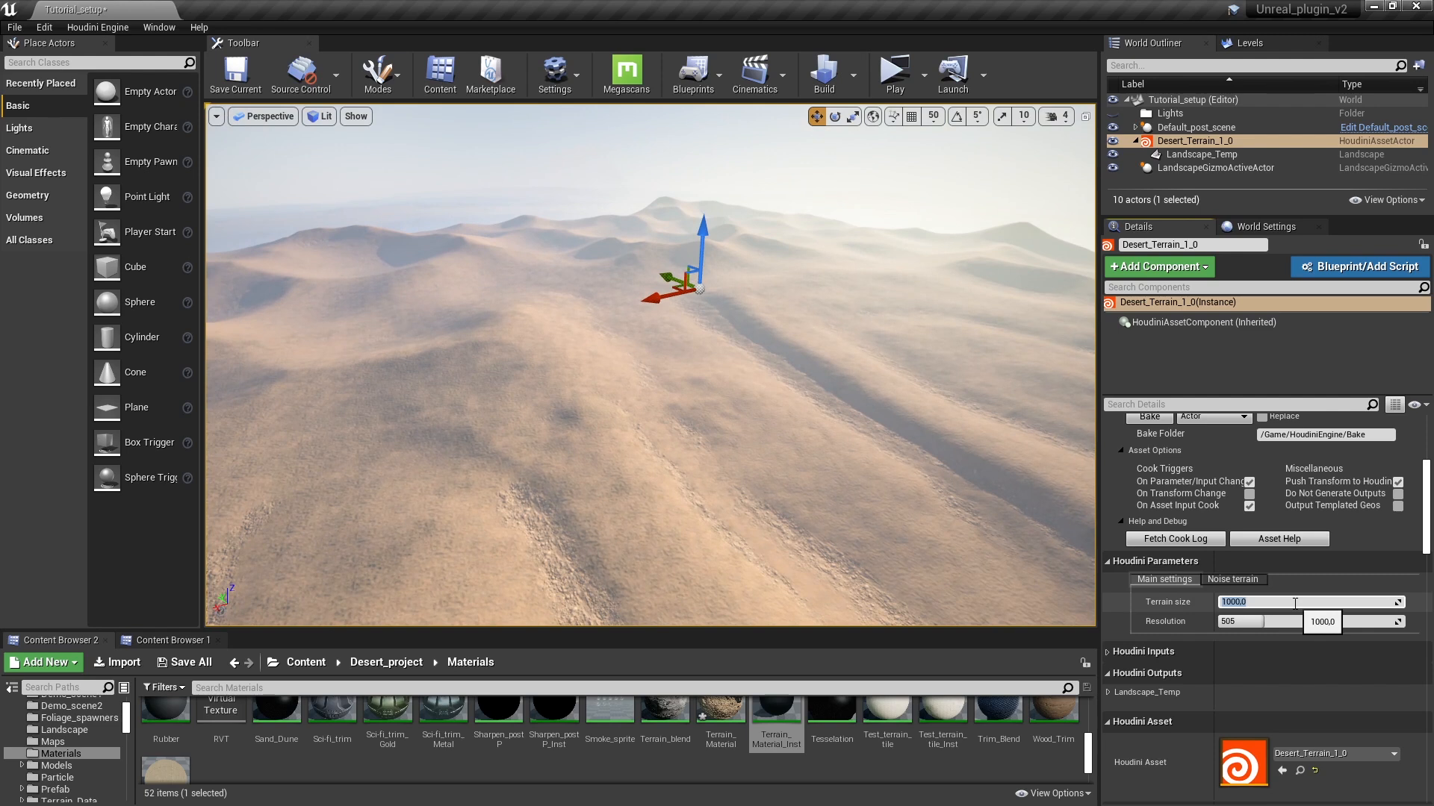
pyautogui.write('300')
pyautogui.press('Return')
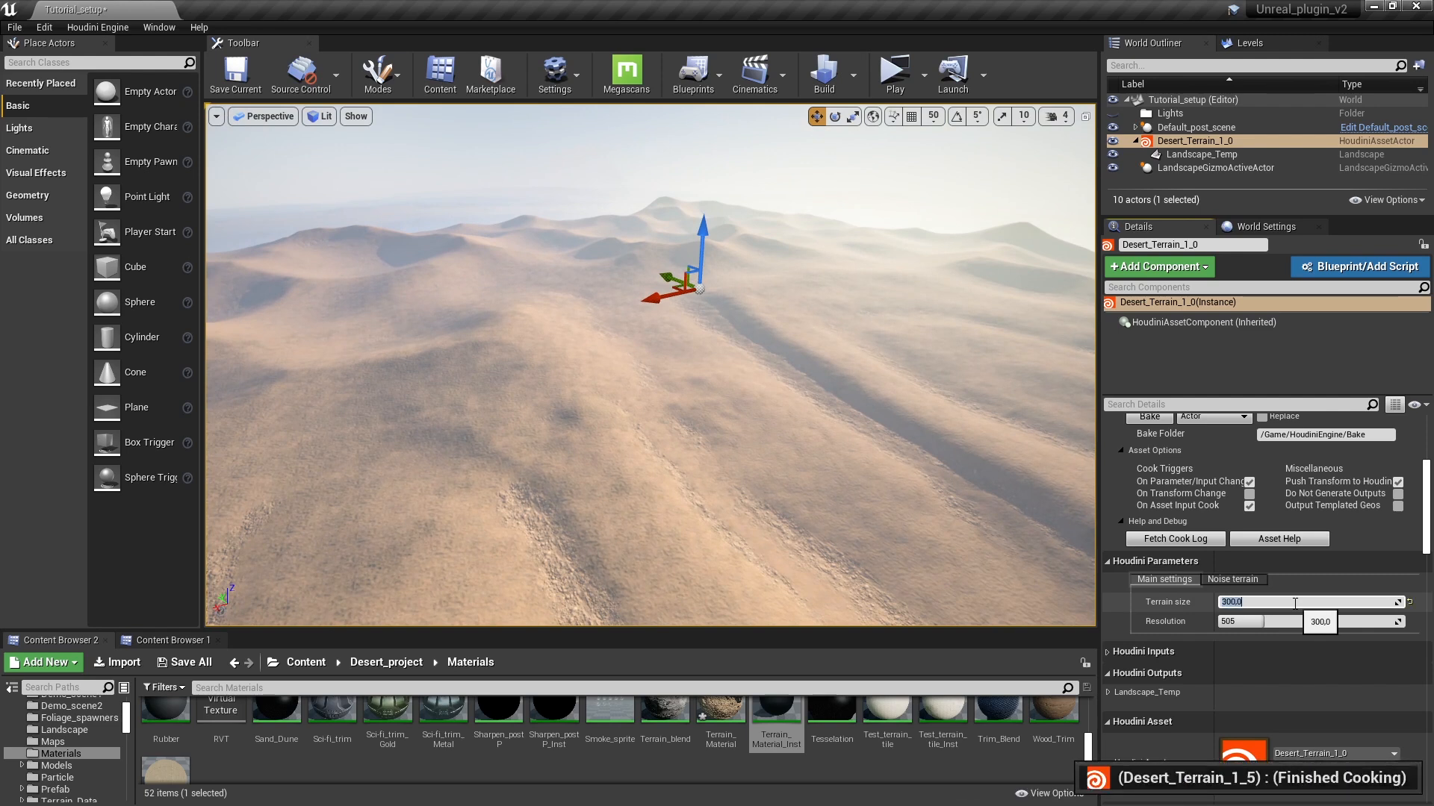
pyautogui.moveTo(746, 352); pyautogui.dragTo(636, 357, button='right')
pyautogui.press('w')
pyautogui.press('d')
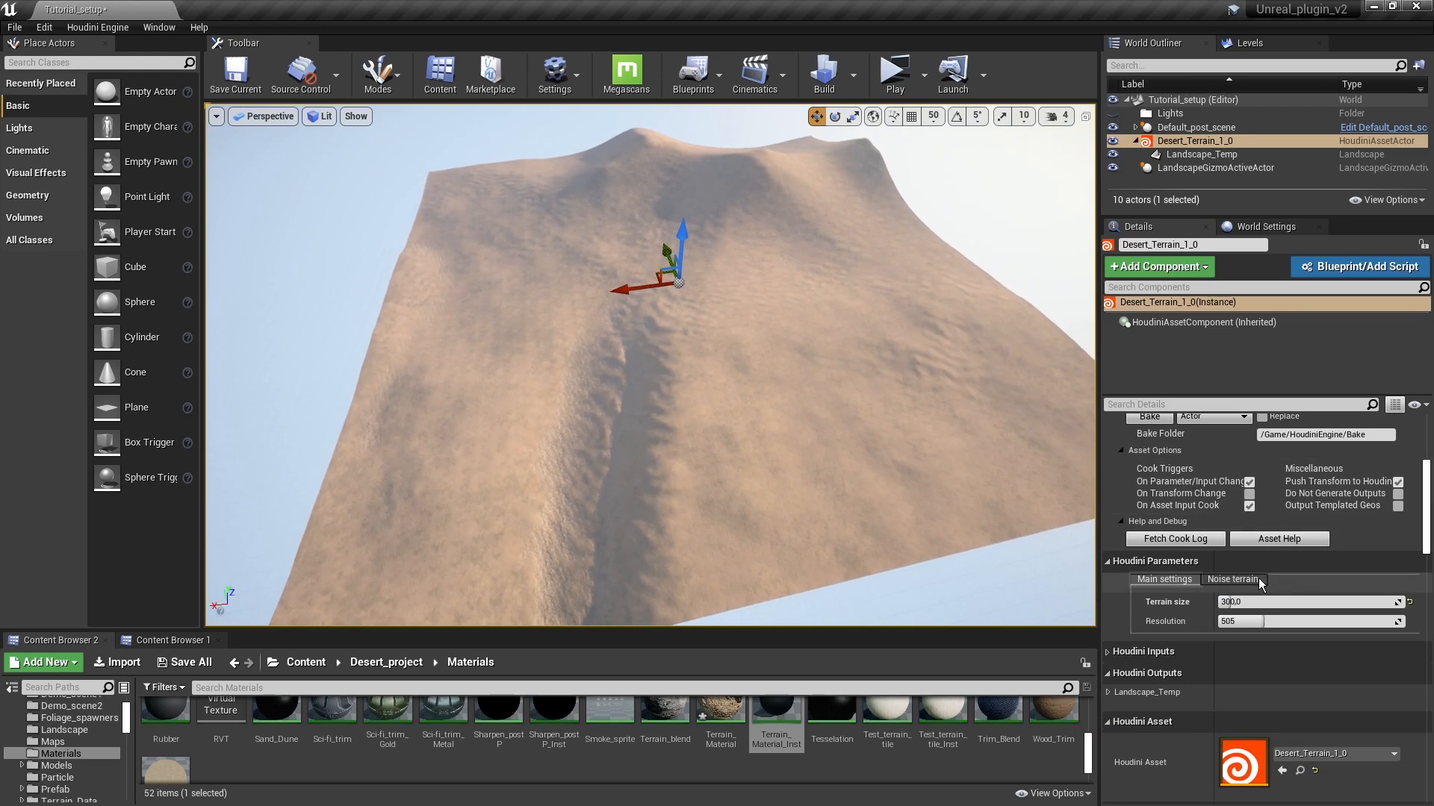
# Step: Test the Noise terrain Seed at about 32 and 67.8, checking the landscape's shape
pyautogui.click(1233, 579)
pyautogui.scroll(-1, 1261, 585)
pyautogui.moveTo(1261, 578)
pyautogui.mouseDown()
pyautogui.moveTo(1273, 578)
pyautogui.moveTo(1261, 577)
pyautogui.mouseUp()
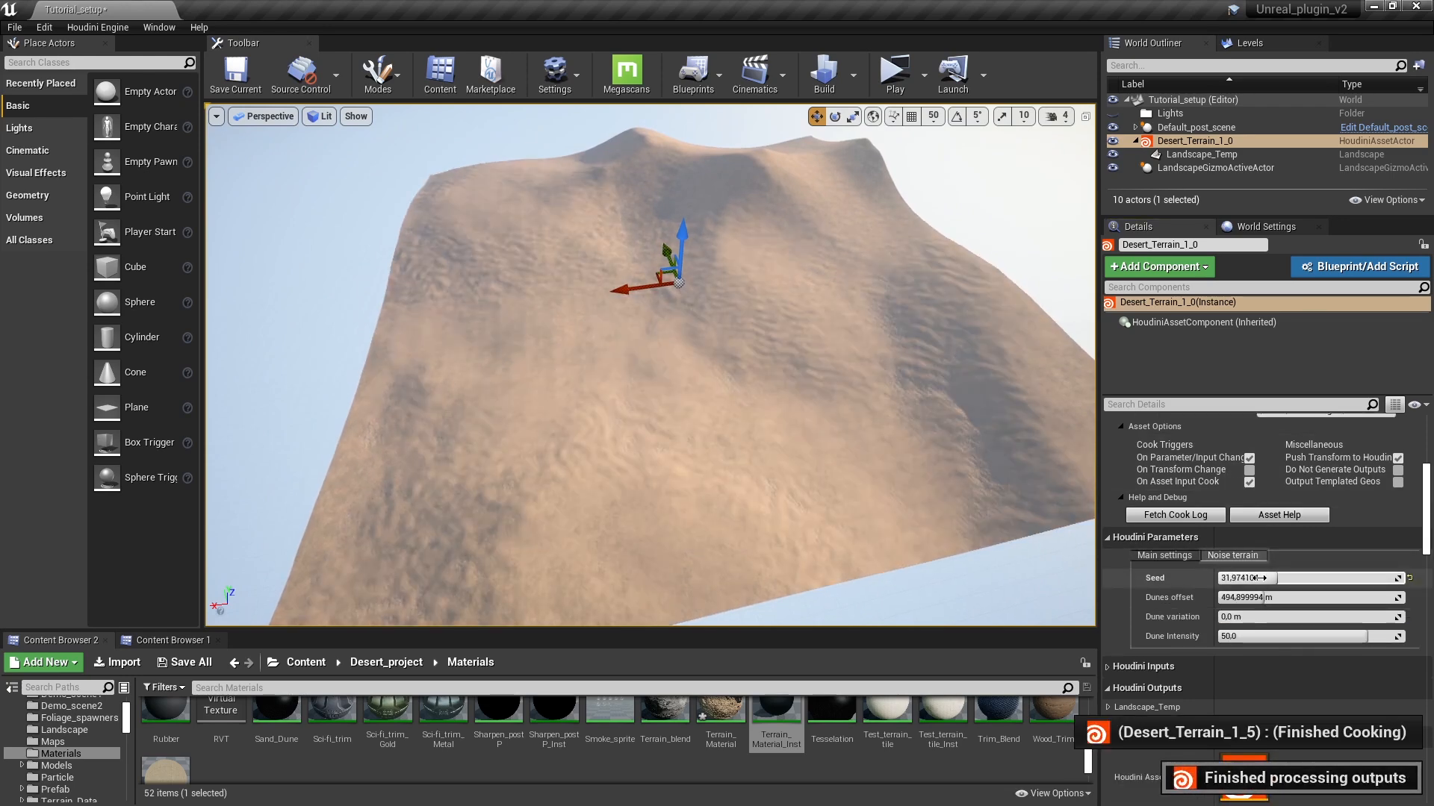
pyautogui.moveTo(943, 505)
pyautogui.mouseDown(button='right')
pyautogui.moveTo(952, 456)
pyautogui.moveTo(947, 478)
pyautogui.mouseUp(button='right')
pyautogui.moveTo(1262, 578); pyautogui.dragTo(1328, 578)
pyautogui.moveTo(717, 496)
pyautogui.mouseDown(button='right')
pyautogui.moveTo(672, 478)
pyautogui.moveTo(717, 496)
pyautogui.mouseUp(button='right')
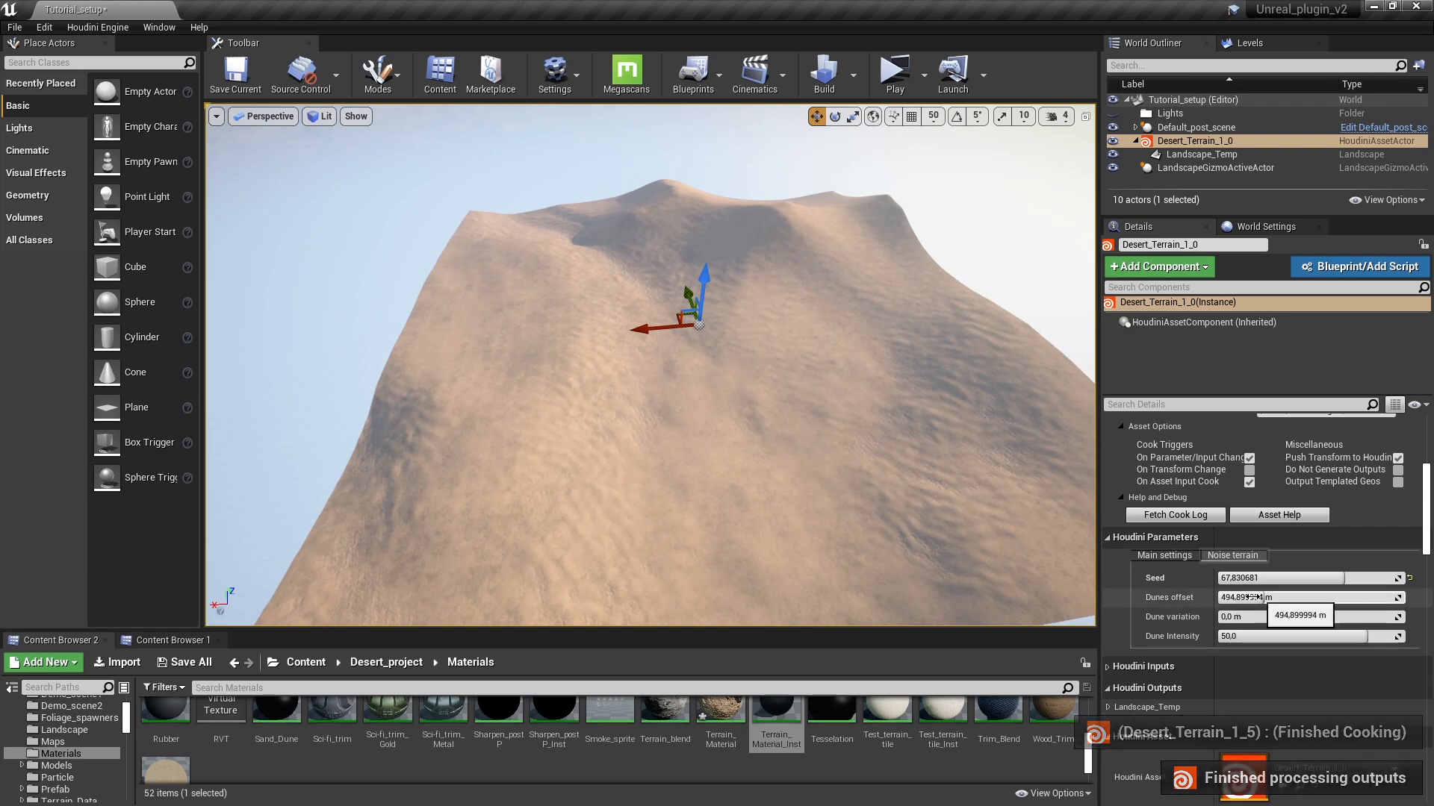
# Step: Set Dunes offset to about 1236 m, Dune variation to about 346.6 m and Dune Intensity to about 27.3
pyautogui.moveTo(1260, 597); pyautogui.dragTo(1333, 597)
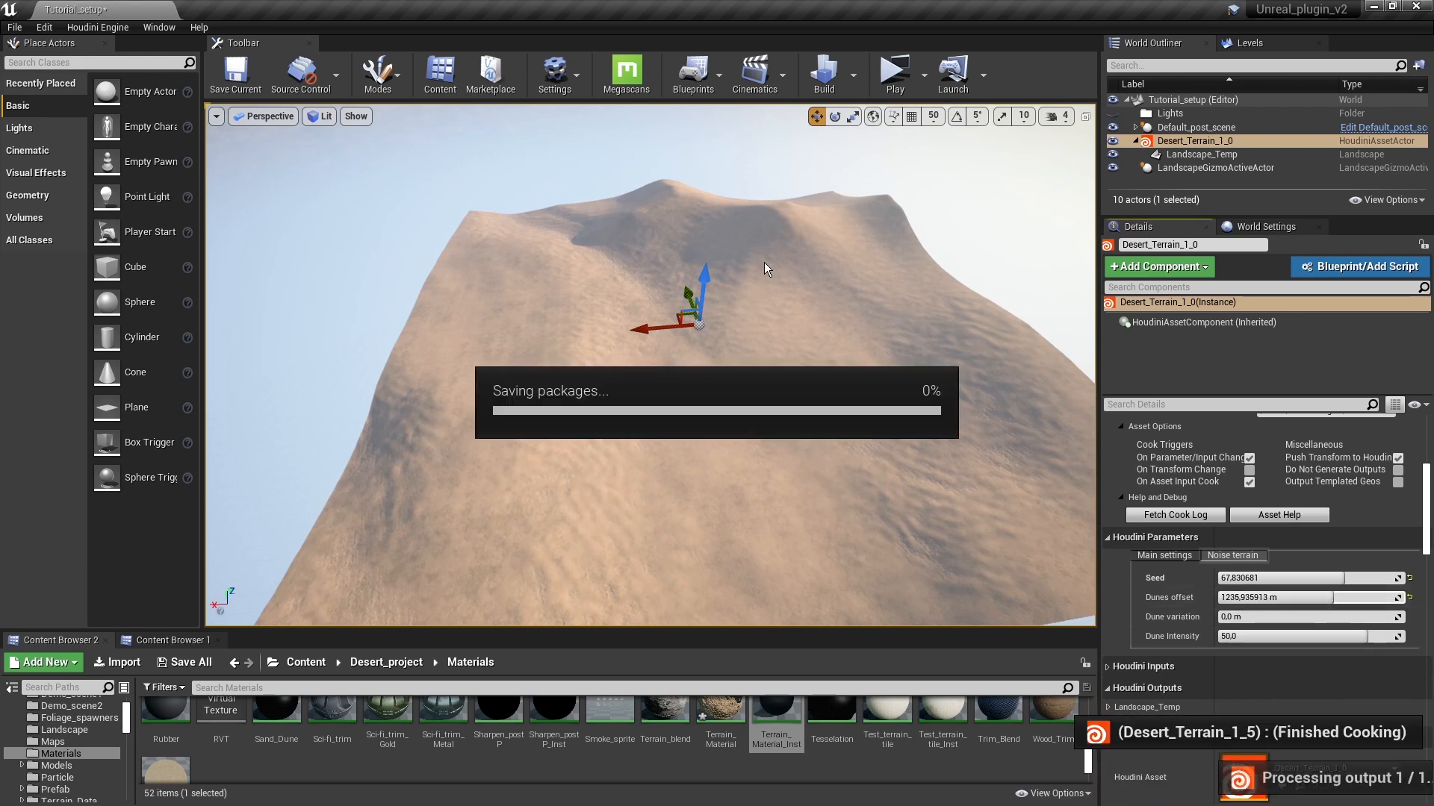
pyautogui.moveTo(1255, 617); pyautogui.dragTo(1282, 617)
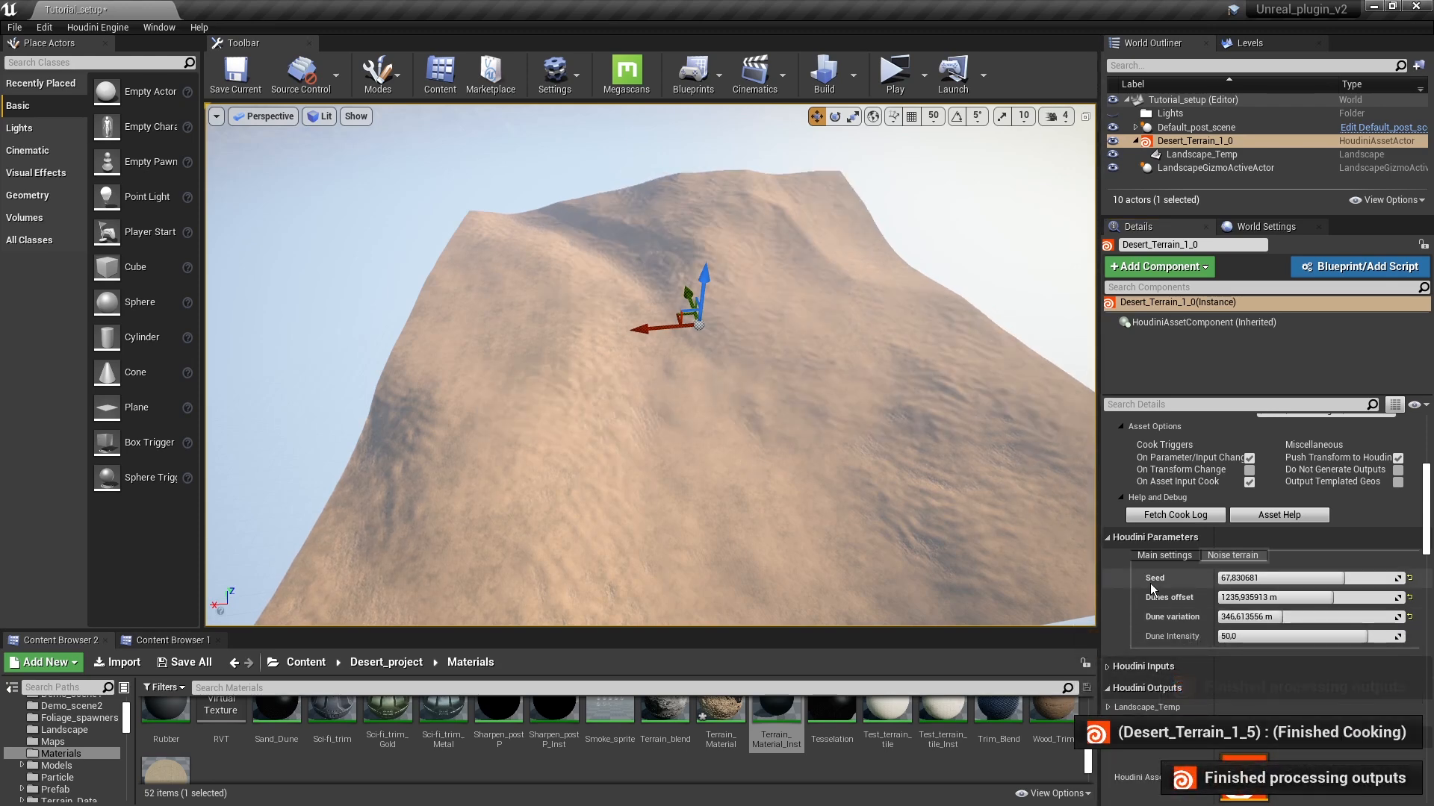
pyautogui.moveTo(1305, 637); pyautogui.dragTo(1279, 636)
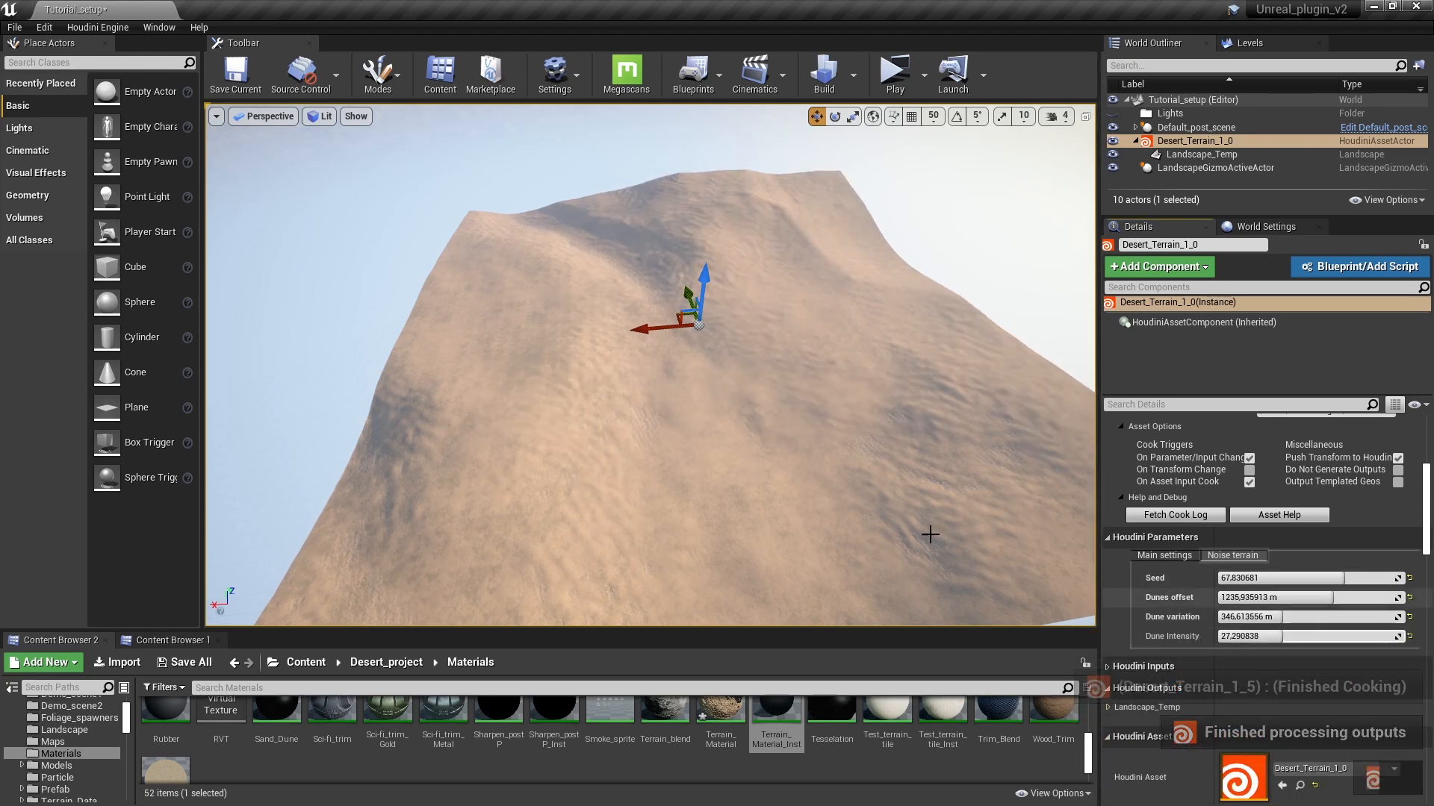
# Step: Set the Seed to about 46.7, Dunes offset to about 726 m and Dune variation to 0, and inspect the dunes up close
pyautogui.moveTo(1314, 578); pyautogui.dragTo(1276, 590)
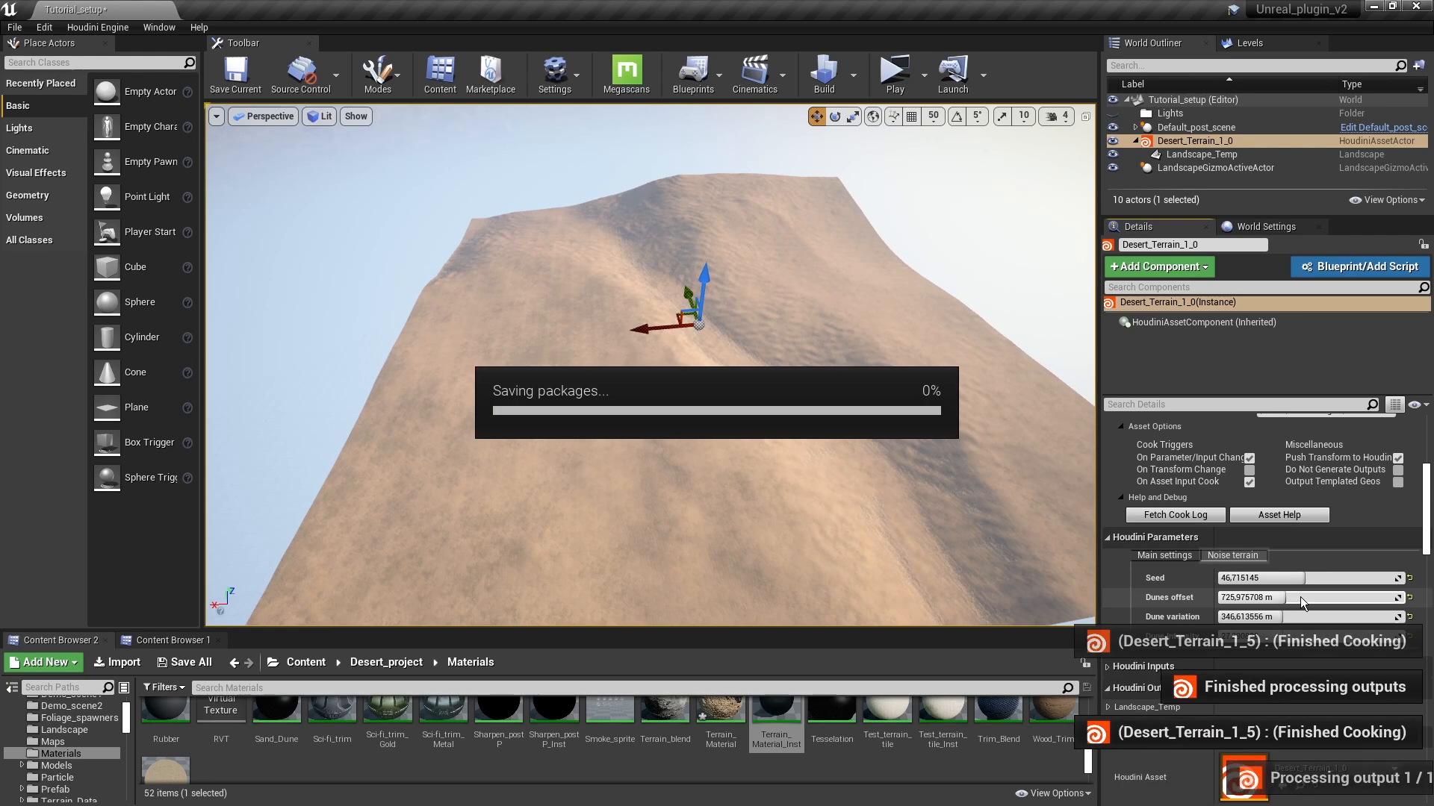
pyautogui.moveTo(1296, 617); pyautogui.dragTo(1296, 616)
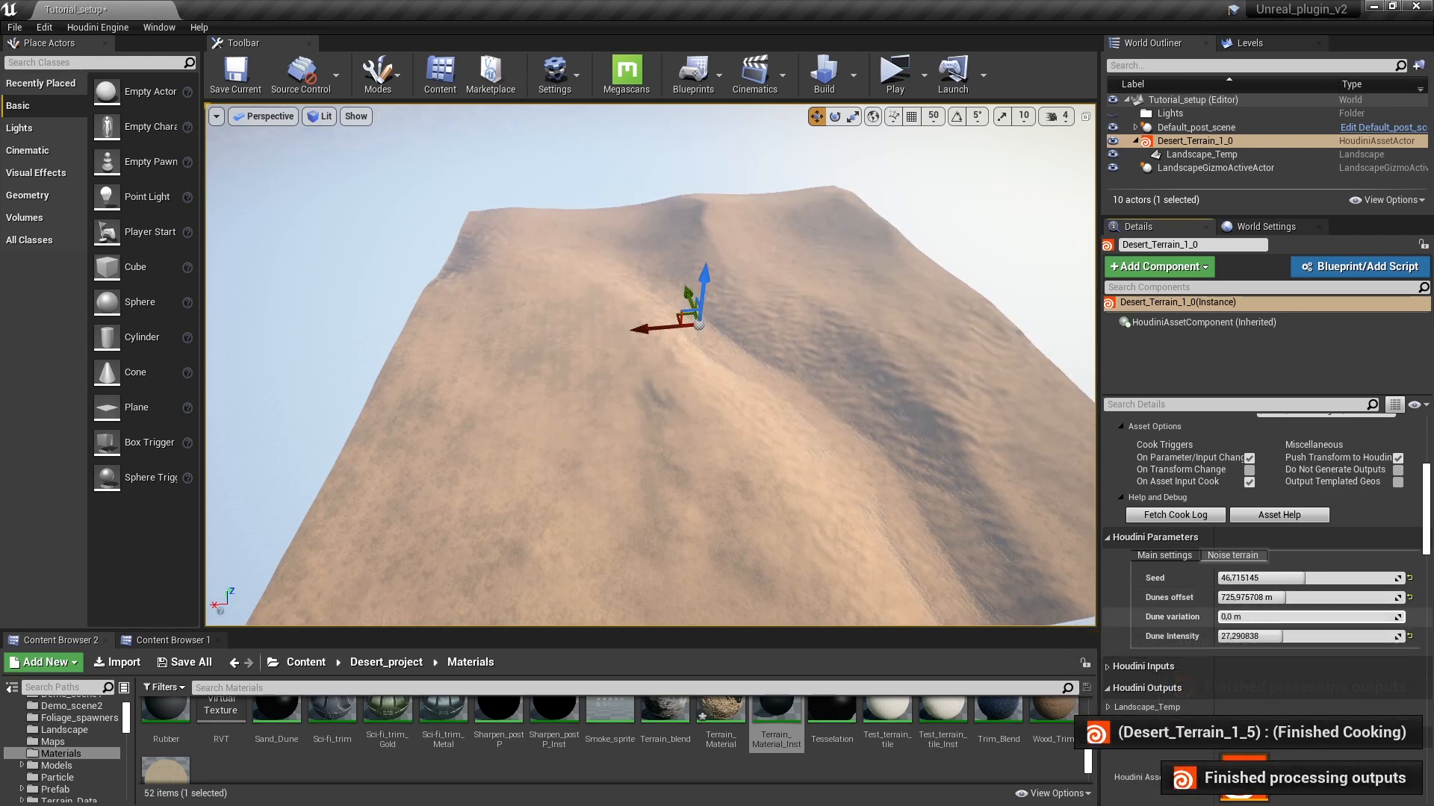
pyautogui.press('w')
pyautogui.moveTo(729, 451); pyautogui.dragTo(728, 385, button='right')
pyautogui.press('s')
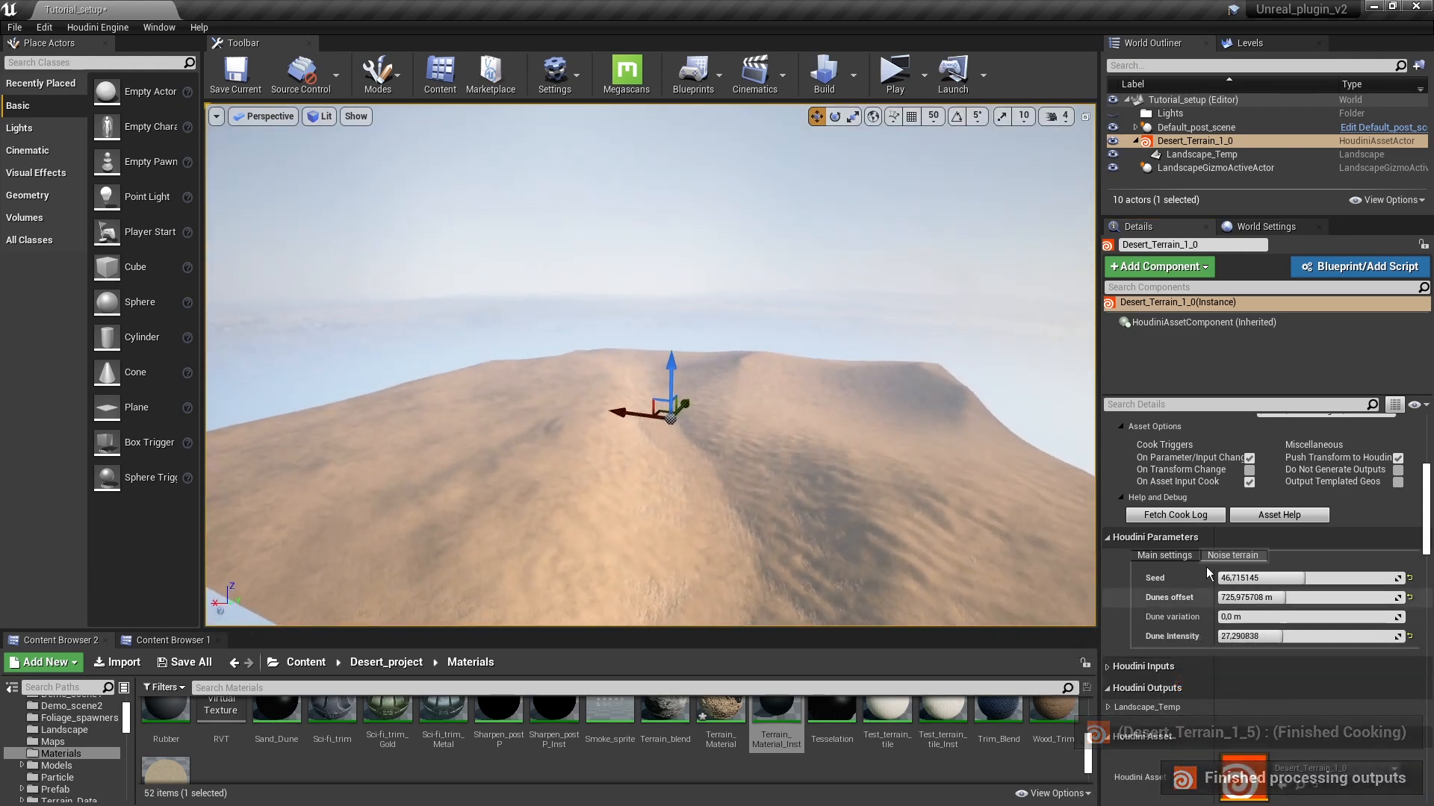
# Step: Restore the Terrain size to 1000 in the Main settings and look across the dunes
pyautogui.click(1170, 555)
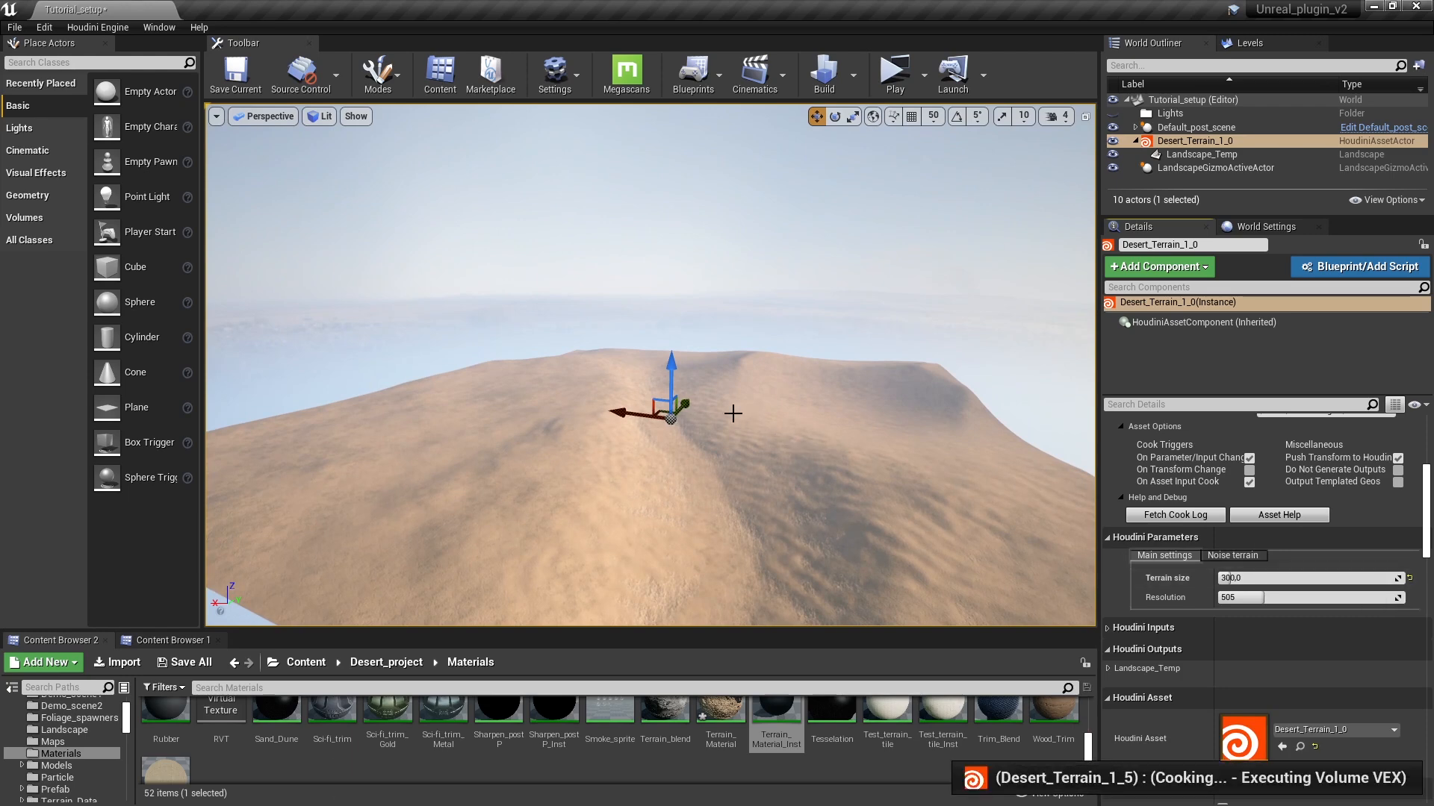
pyautogui.moveTo(788, 410); pyautogui.dragTo(691, 334, button='right')
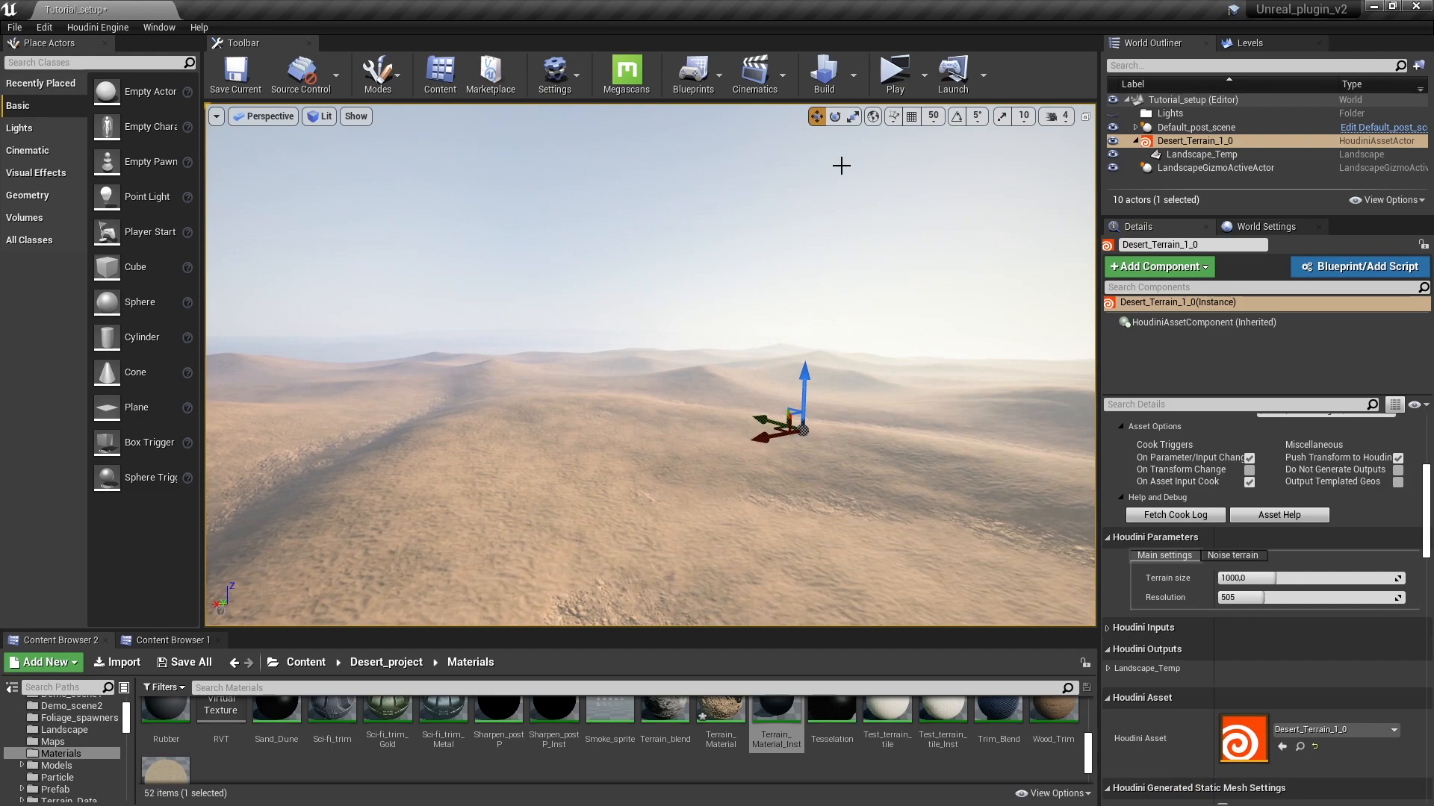
# Step: Playtest the level by running the character across the grassy dunes, and end the session
pyautogui.click(894, 78)
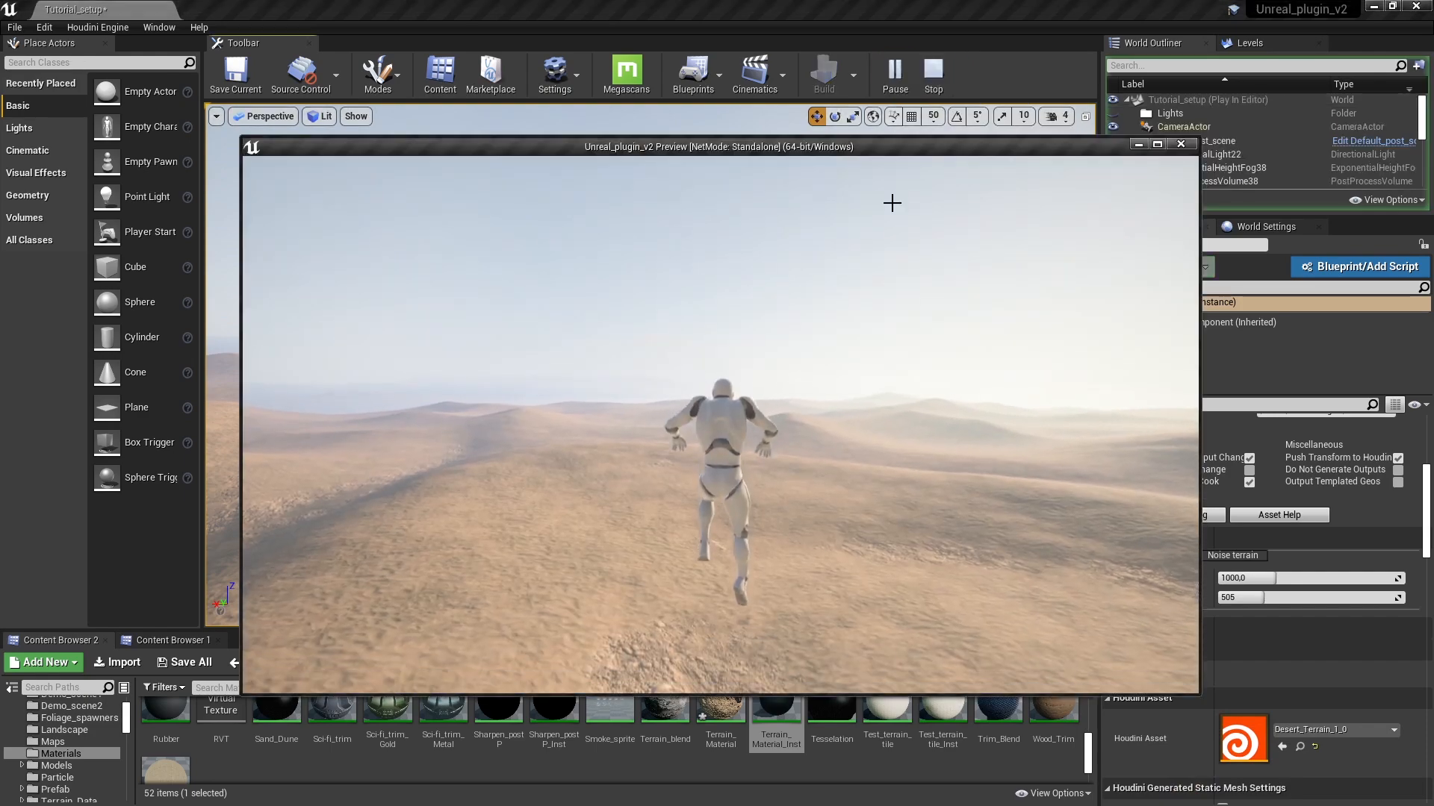
pyautogui.press('w')
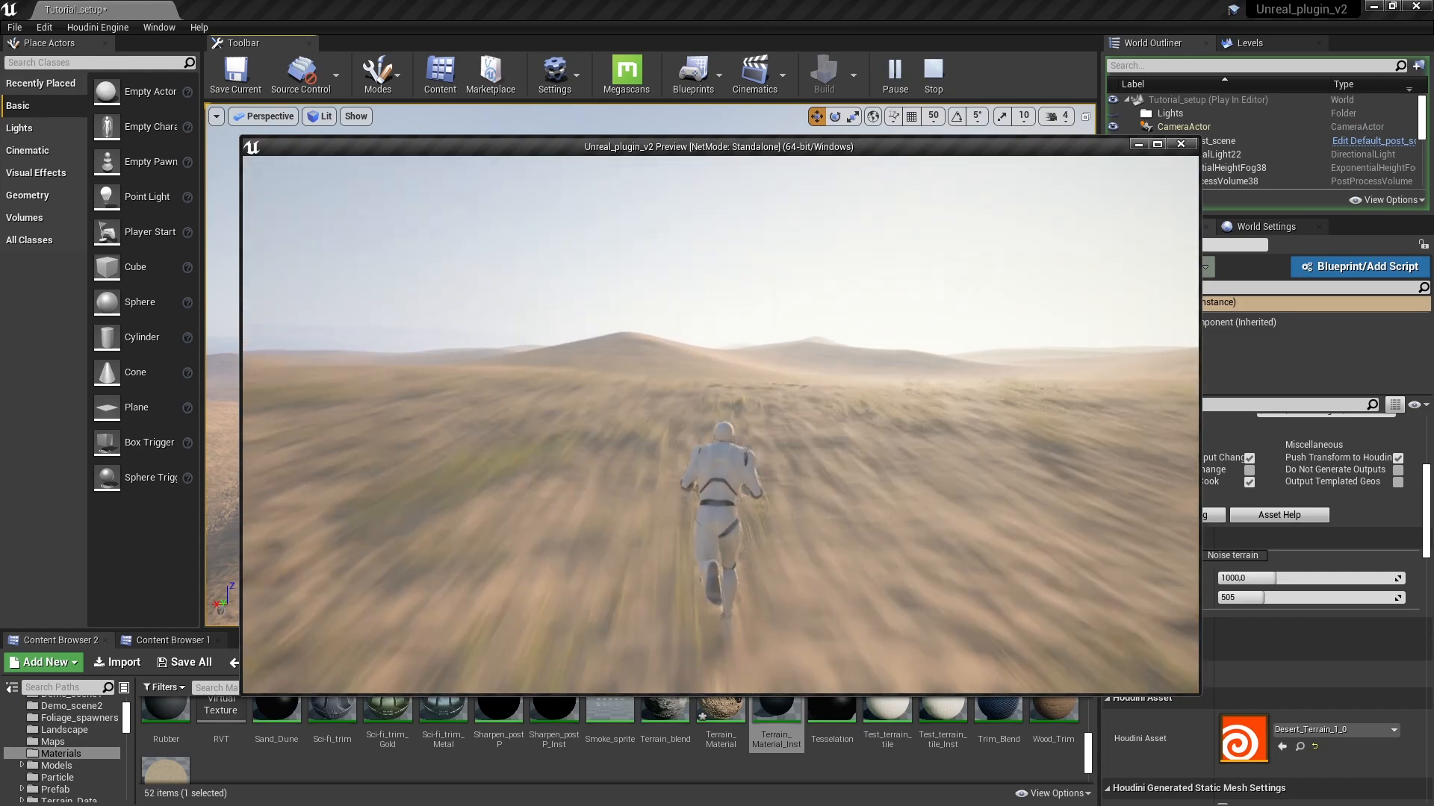
pyautogui.press('a')
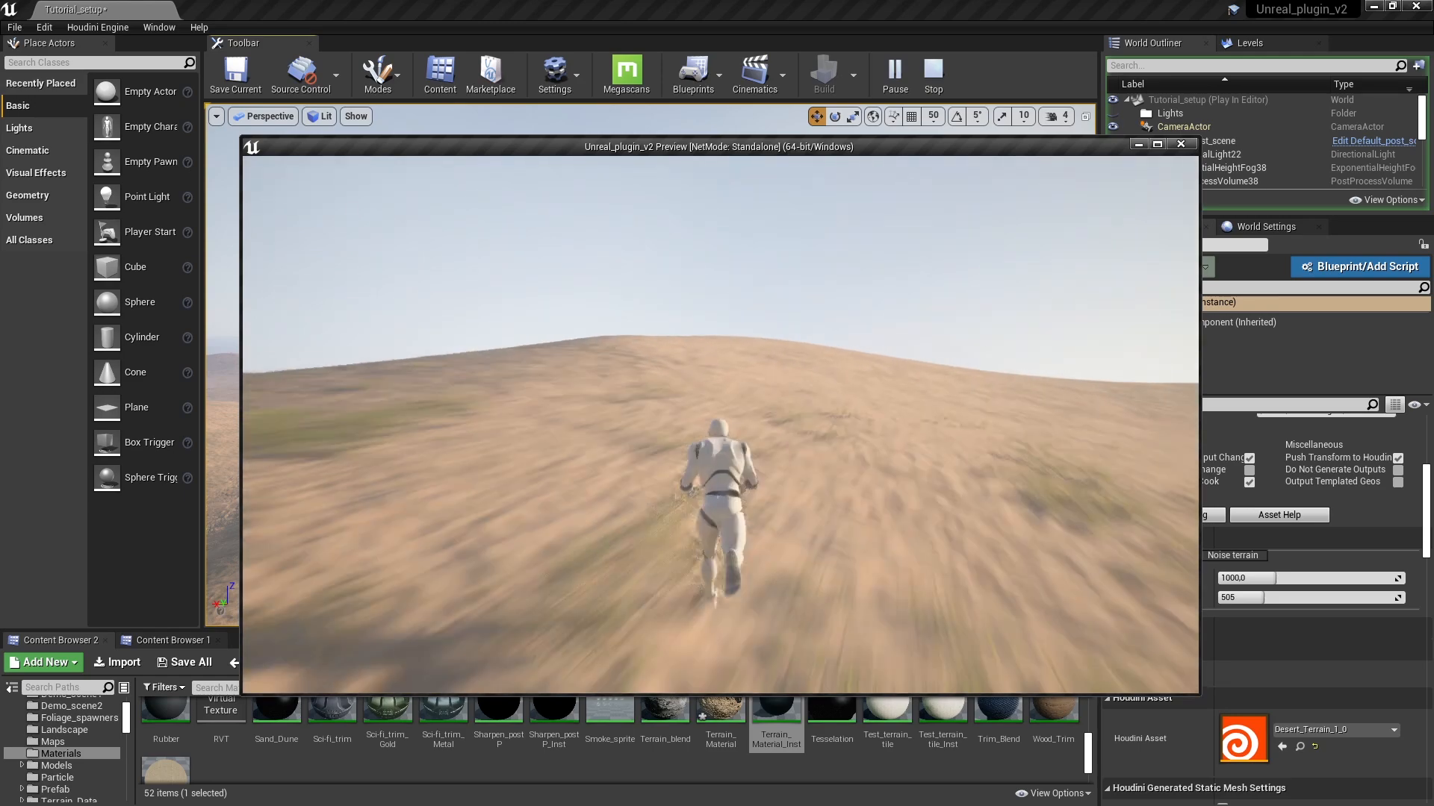
pyautogui.press('d')
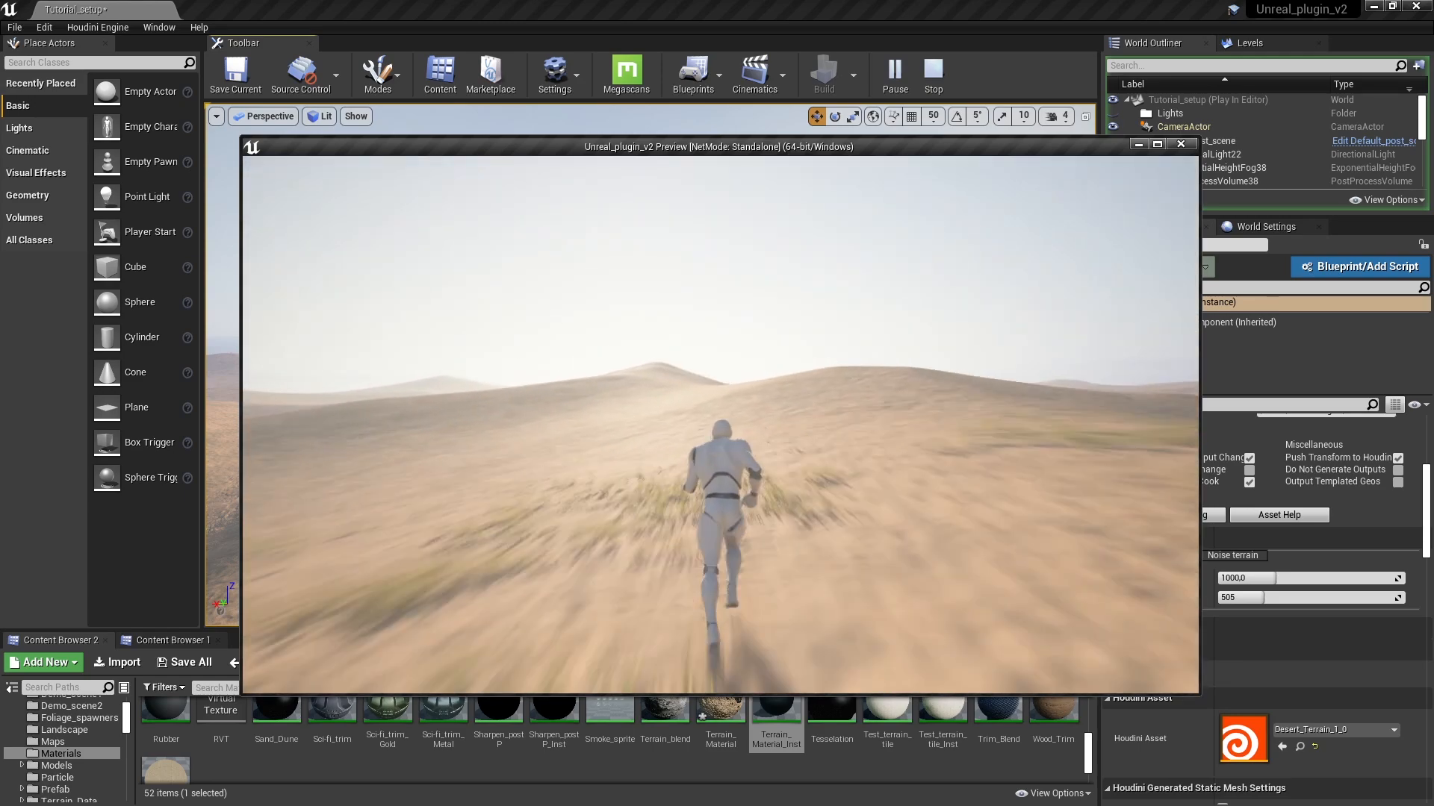
pyautogui.press('Escape')
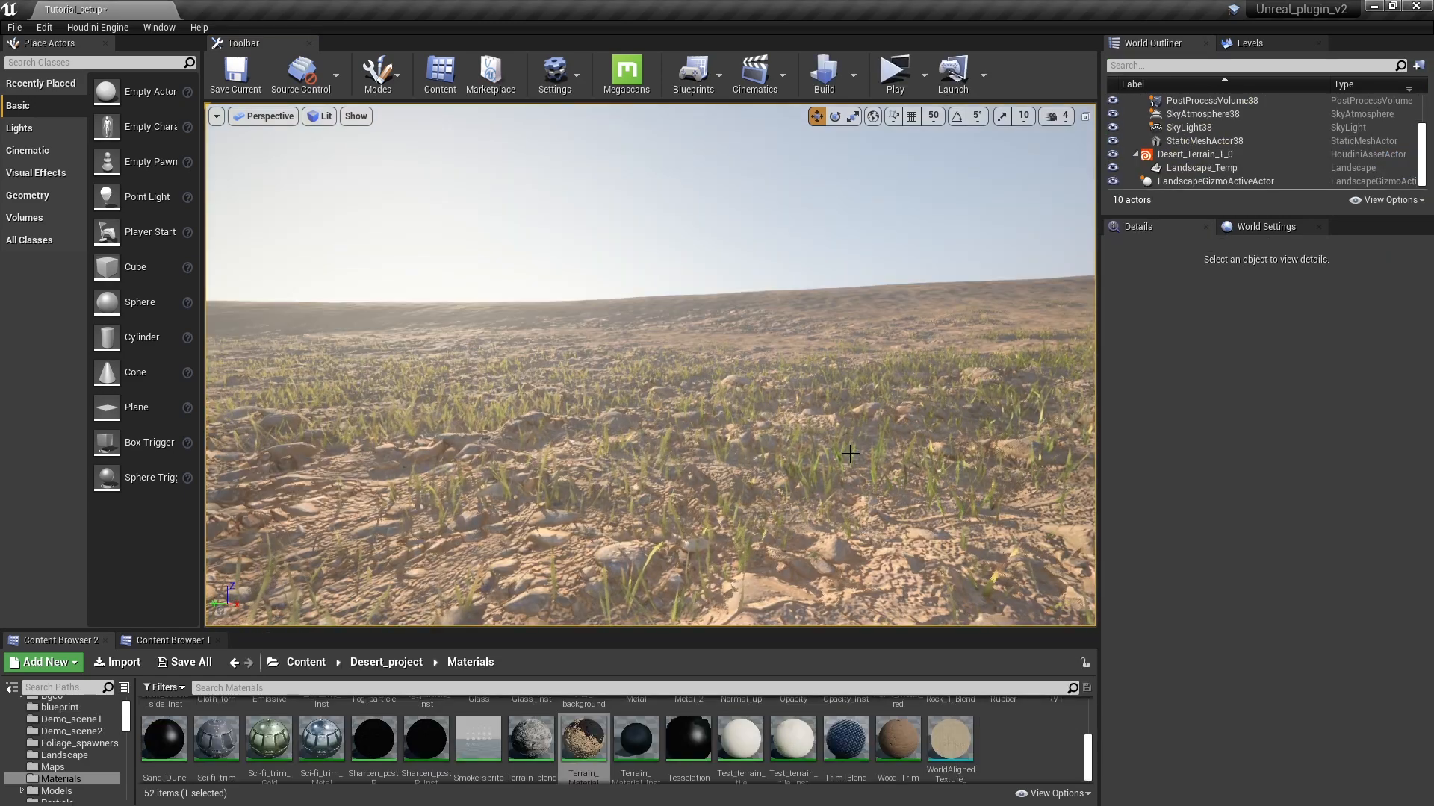